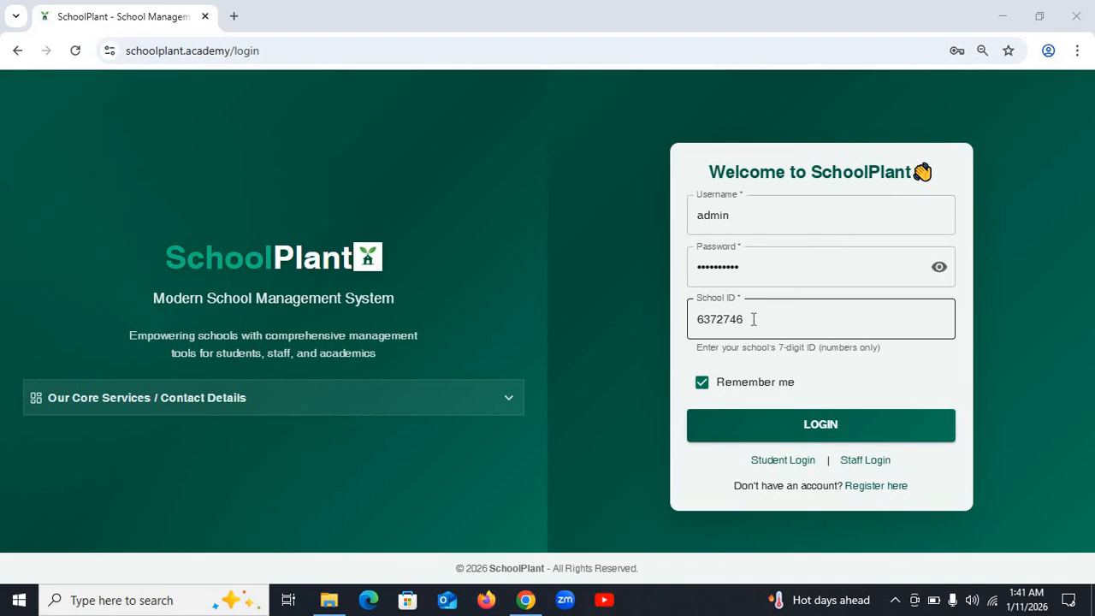
# - Log in with the admin credentials and school ID, then scroll the sidebar to reveal Settings
pyautogui.click(813, 438)
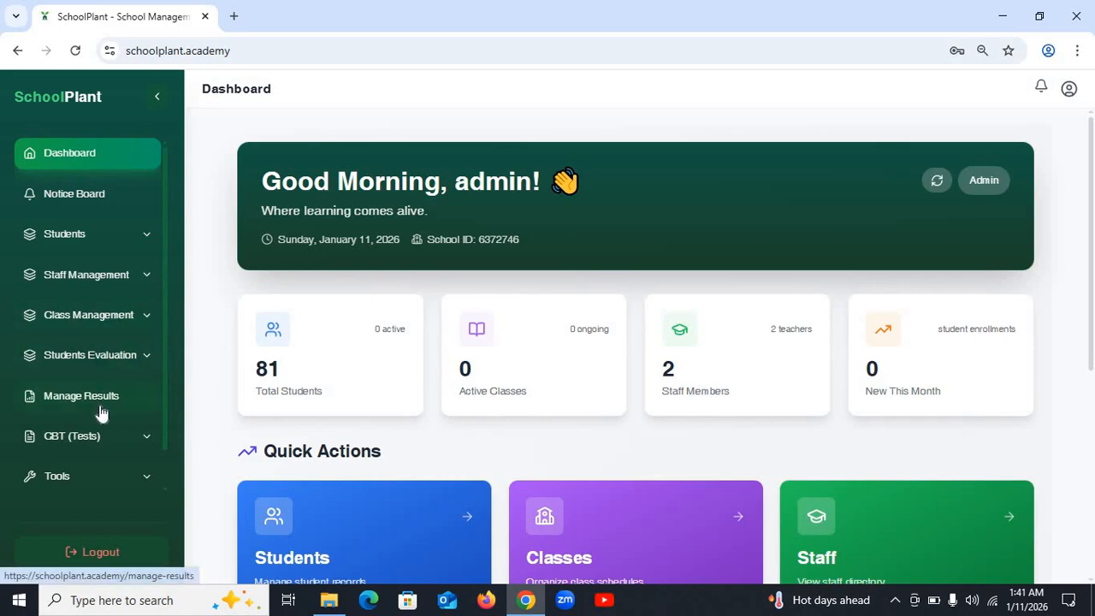
pyautogui.scroll(-1, 92, 453)
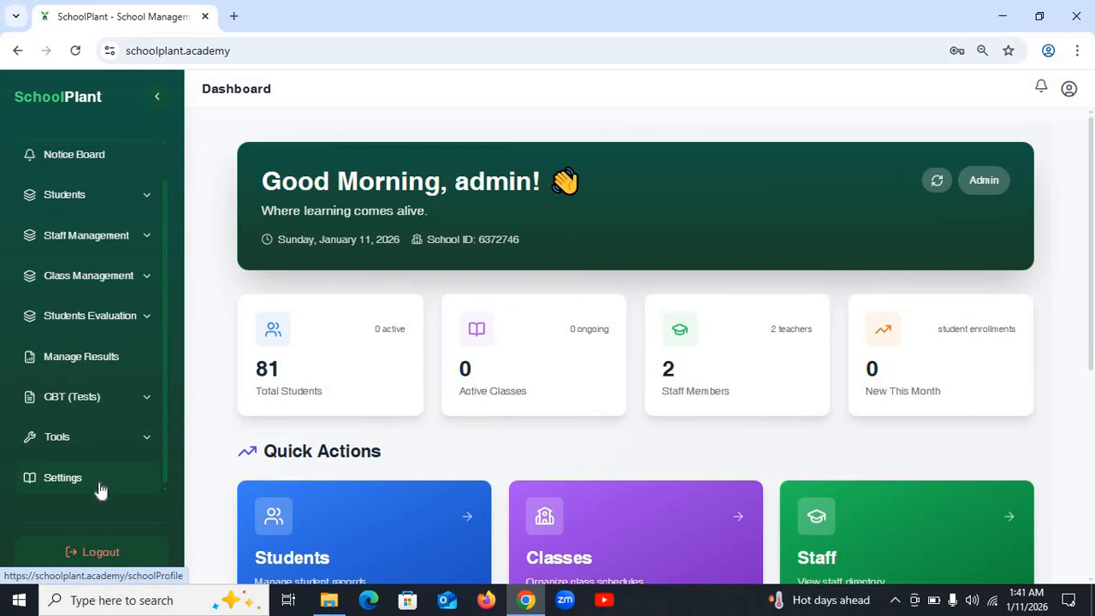
# - Open Settings and review the school name on the School Information tab, leaving it unchanged
pyautogui.click(100, 489)
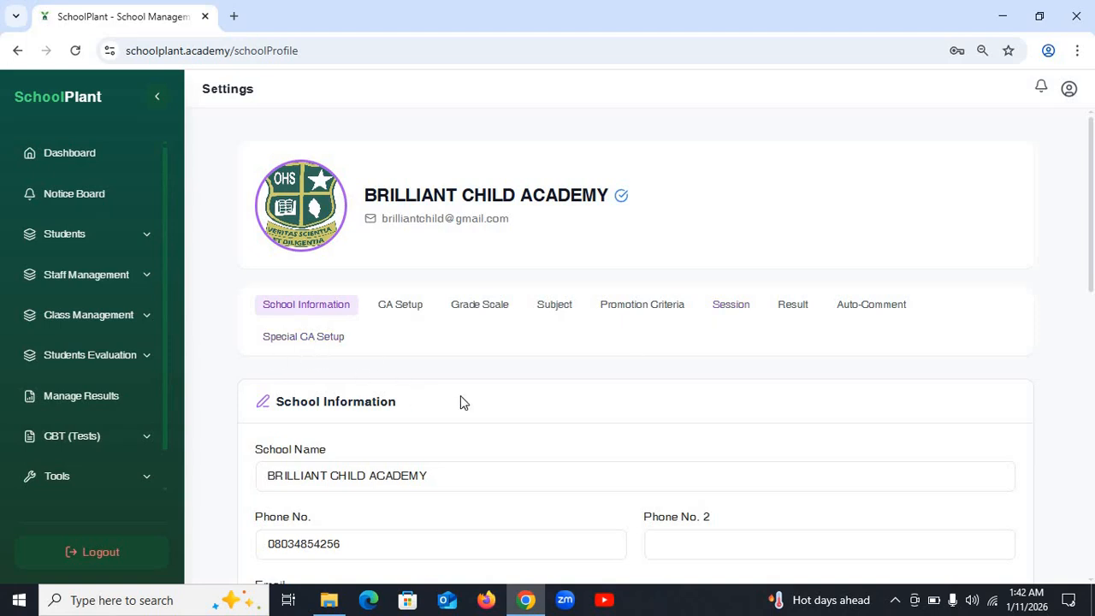
pyautogui.scroll(-1, 484, 397)
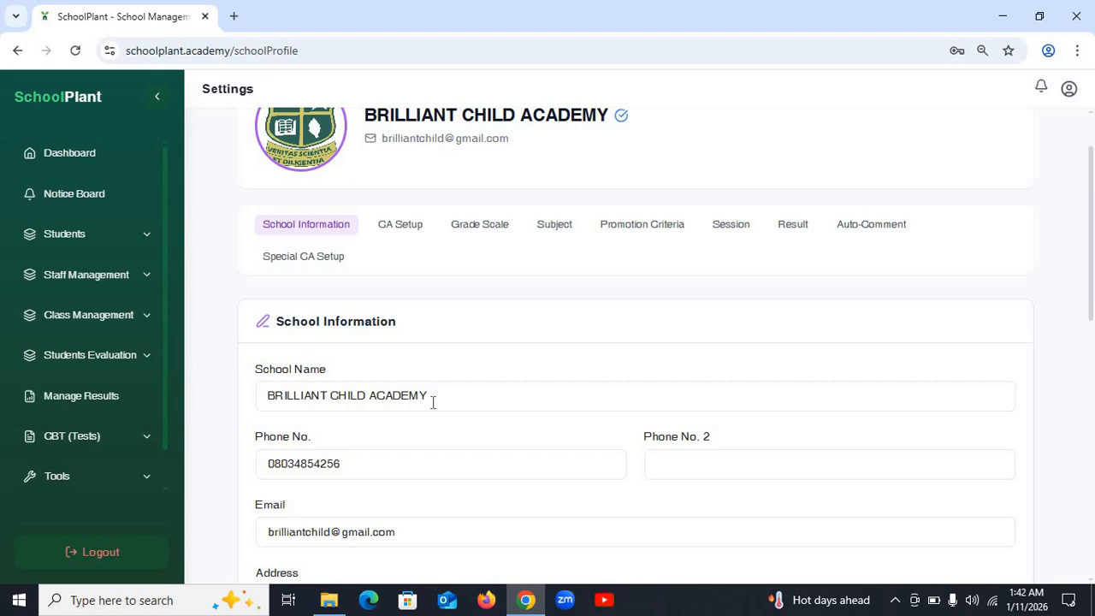
pyautogui.moveTo(455, 401); pyautogui.dragTo(247, 408)
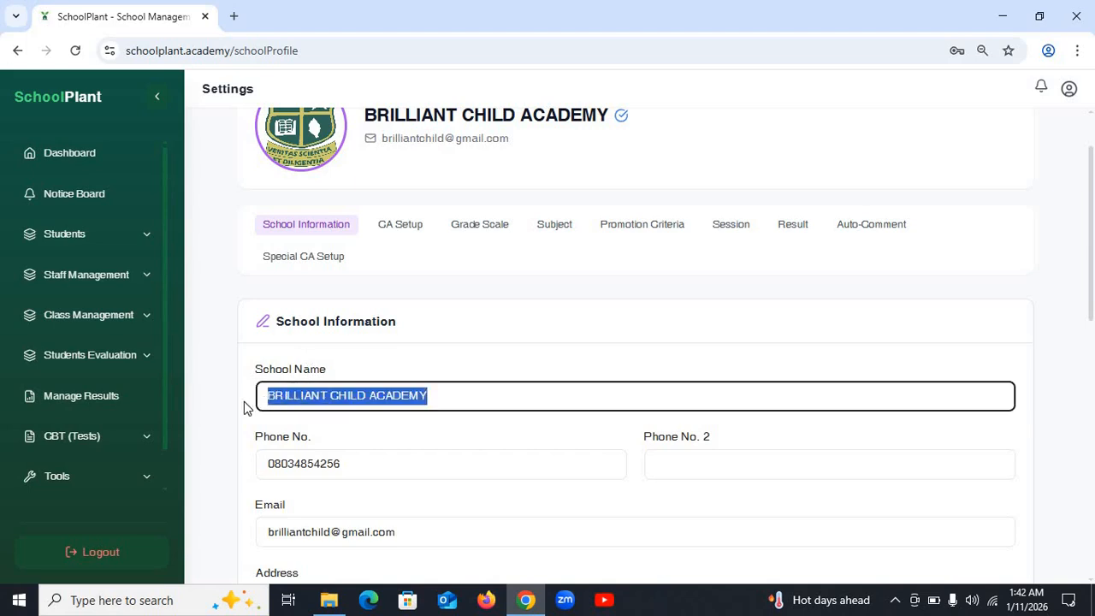
pyautogui.click(637, 404)
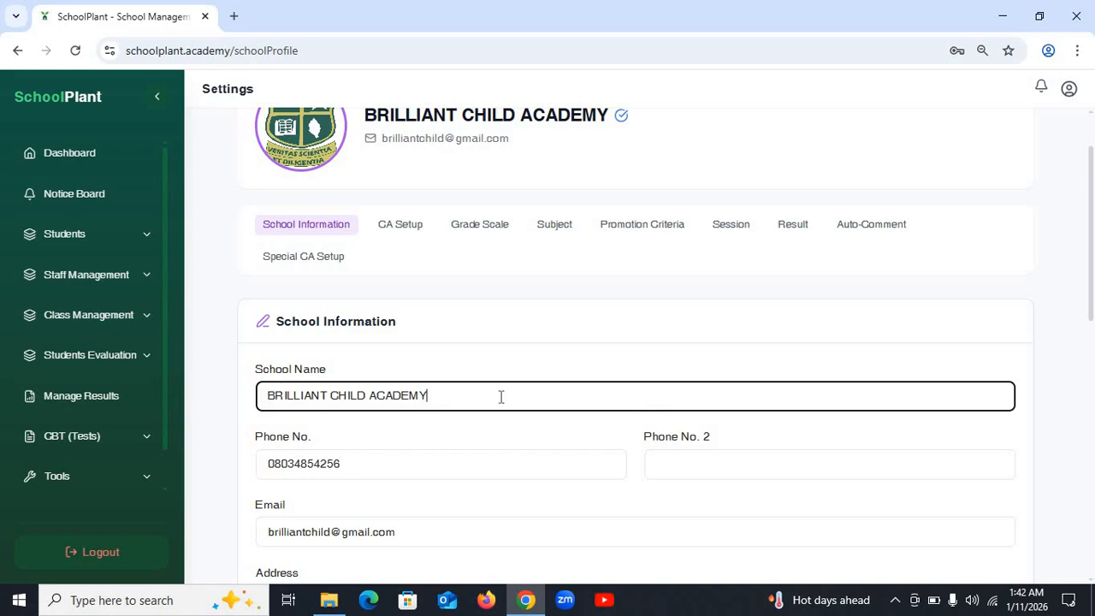
pyautogui.click(474, 438)
# - Review the second phone, e-mail, address and empty website fields without changing them
pyautogui.scroll(-2, 399, 320)
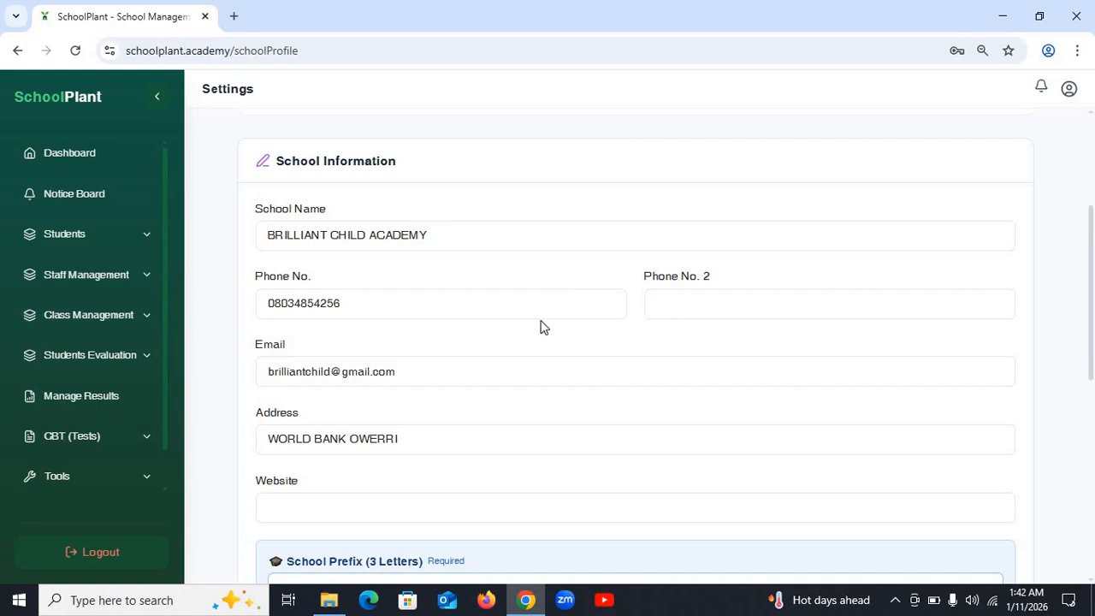
pyautogui.click(742, 305)
pyautogui.click(429, 373)
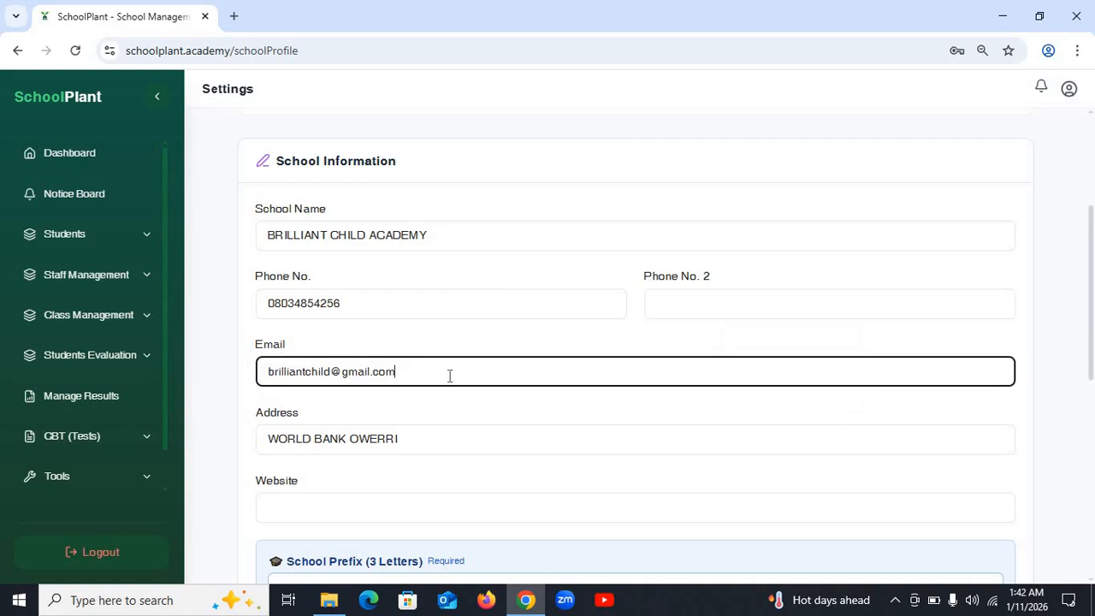
pyautogui.moveTo(460, 373); pyautogui.dragTo(256, 377)
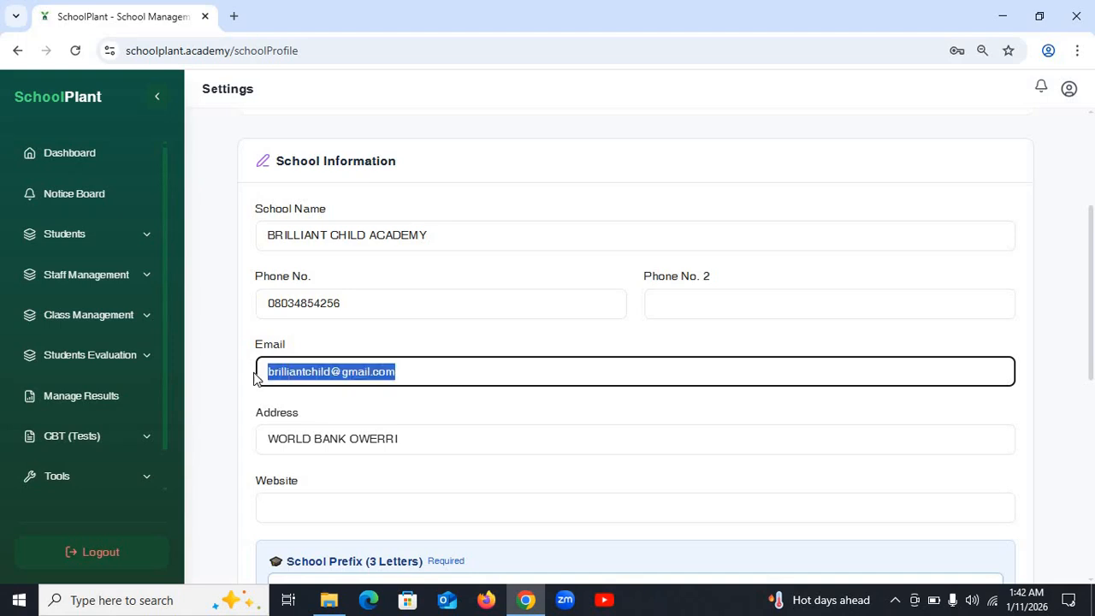
pyautogui.click(417, 374)
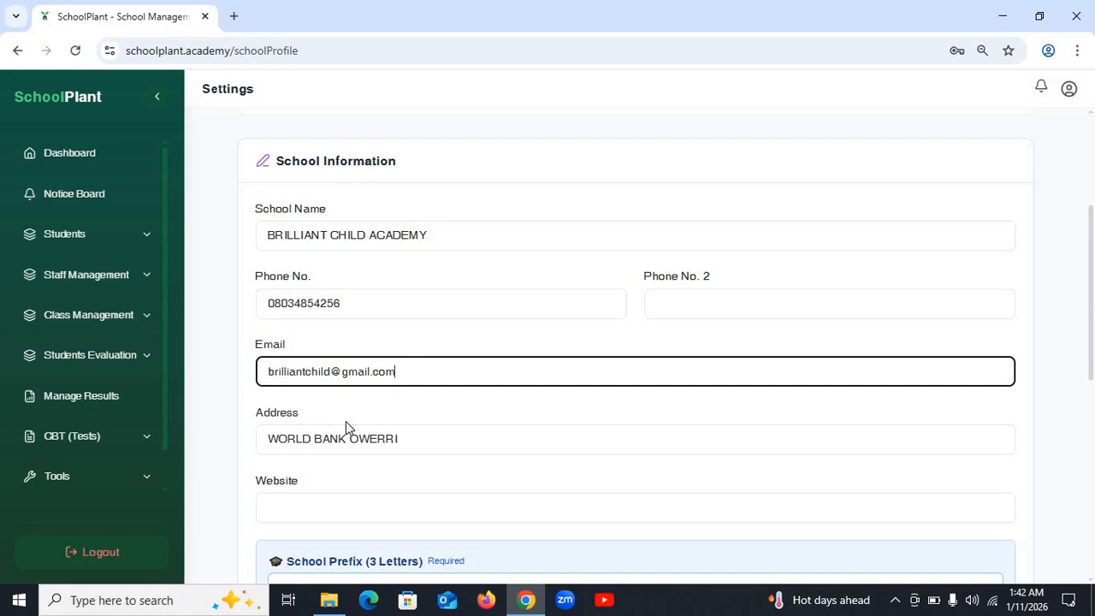
pyautogui.click(421, 439)
pyautogui.moveTo(424, 445); pyautogui.dragTo(264, 450)
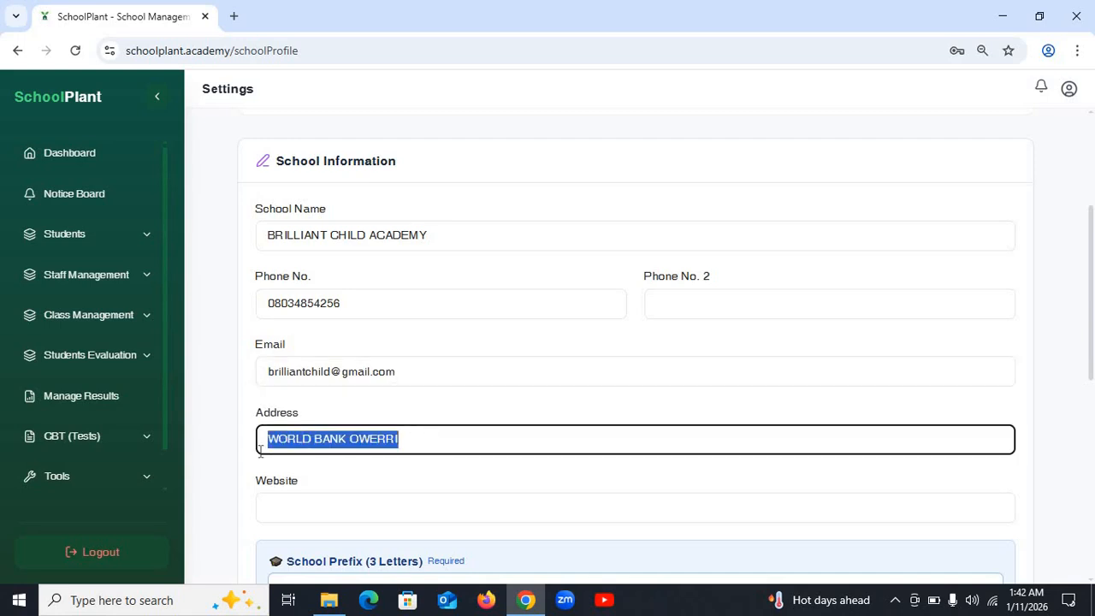
pyautogui.click(406, 444)
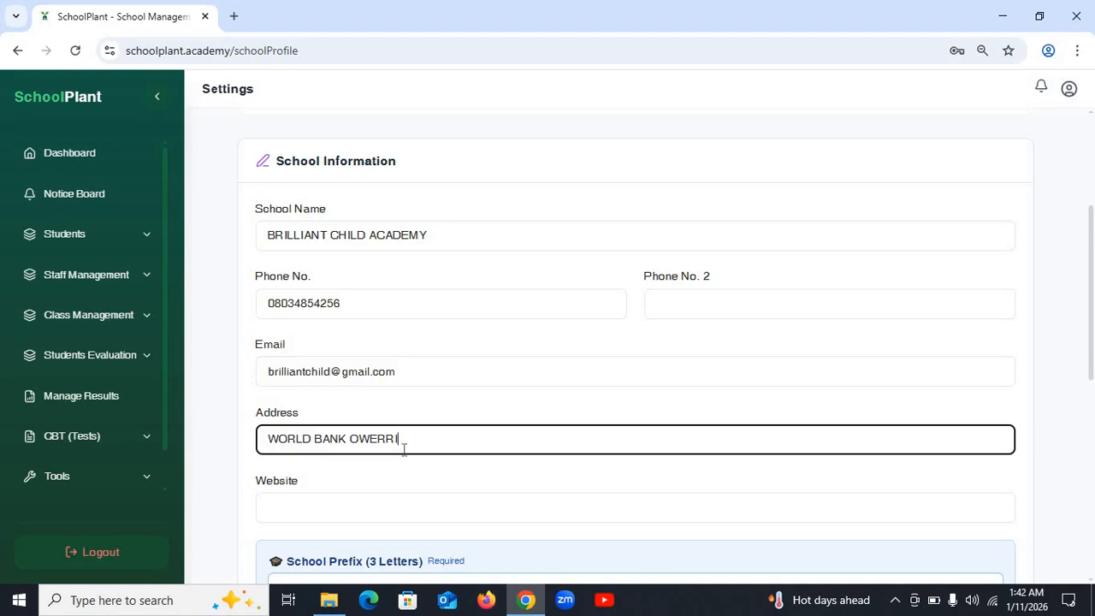
pyautogui.scroll(-2, 403, 448)
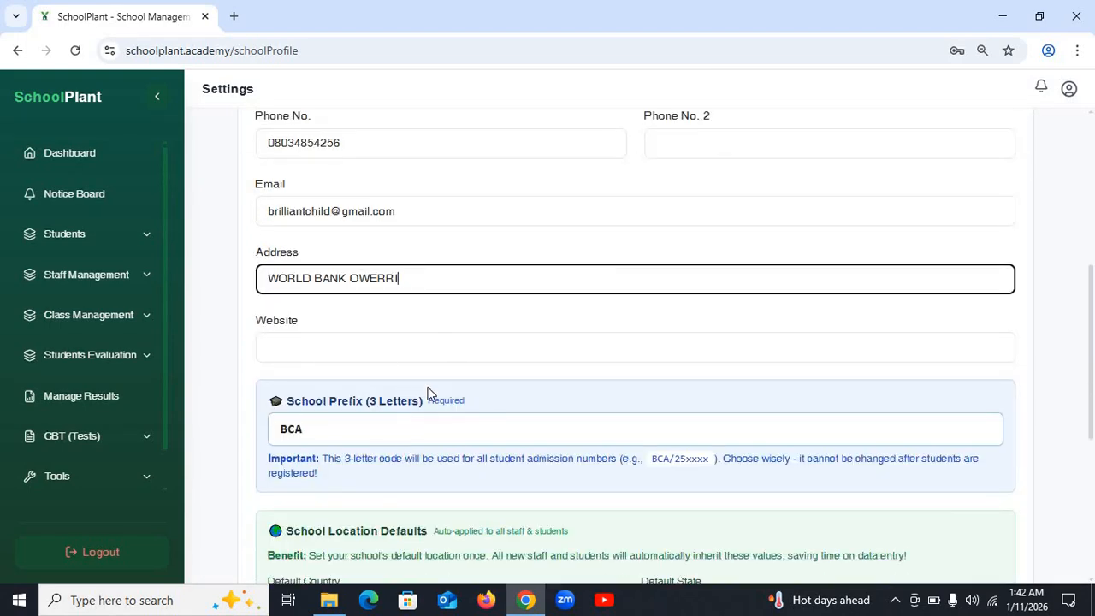
pyautogui.click(329, 344)
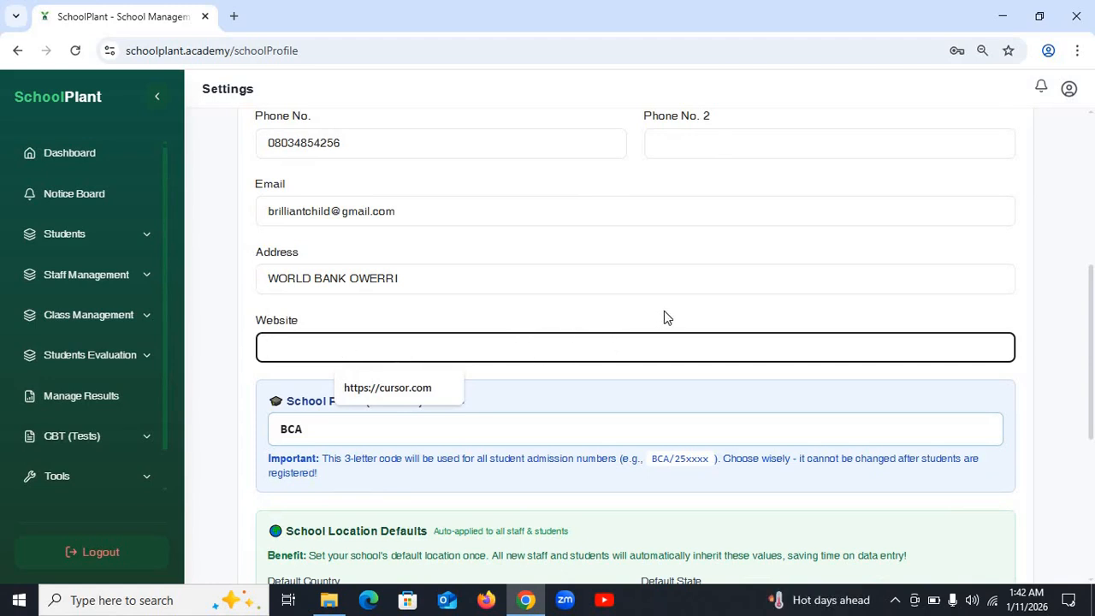
pyautogui.click(481, 318)
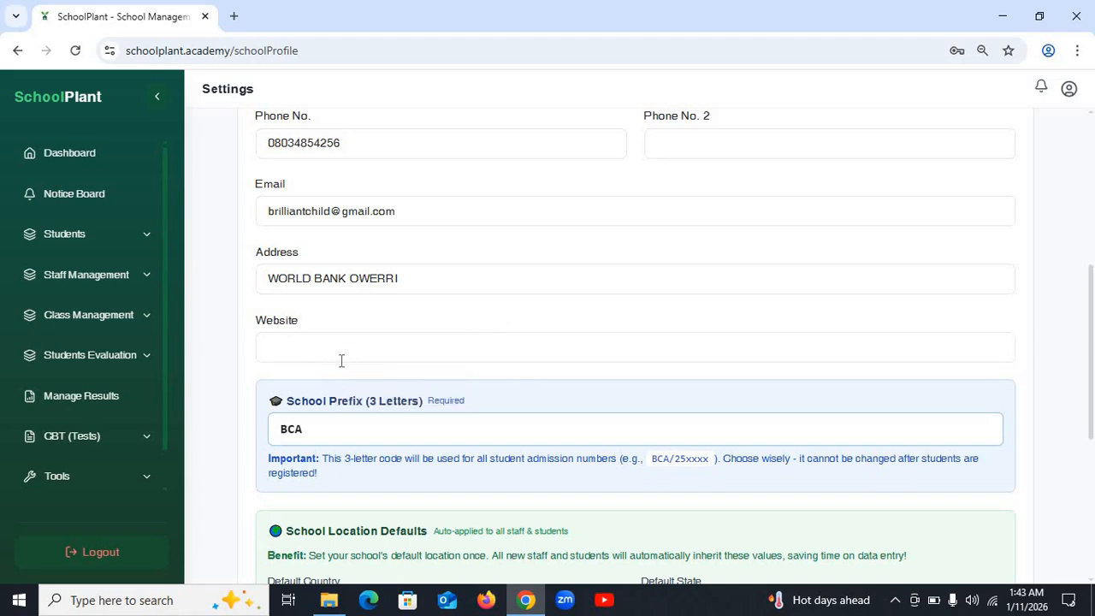
# - Scroll to School Prefix and confirm it reads BCA, leaving it unchanged
pyautogui.scroll(4, 392, 347)
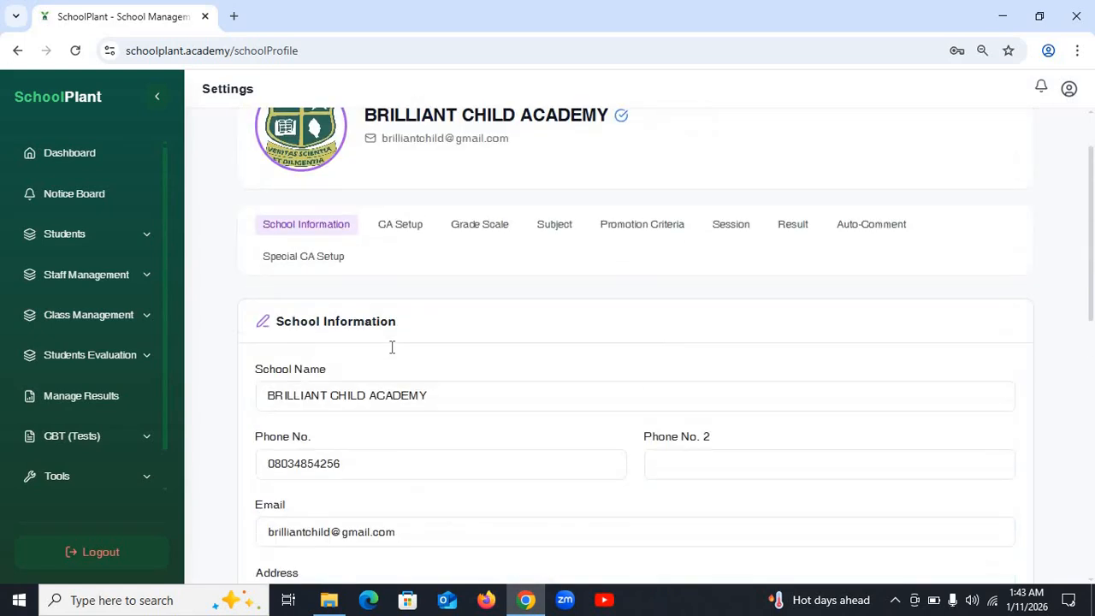
pyautogui.scroll(1, 392, 355)
pyautogui.scroll(-6, 392, 356)
pyautogui.scroll(-1, 389, 354)
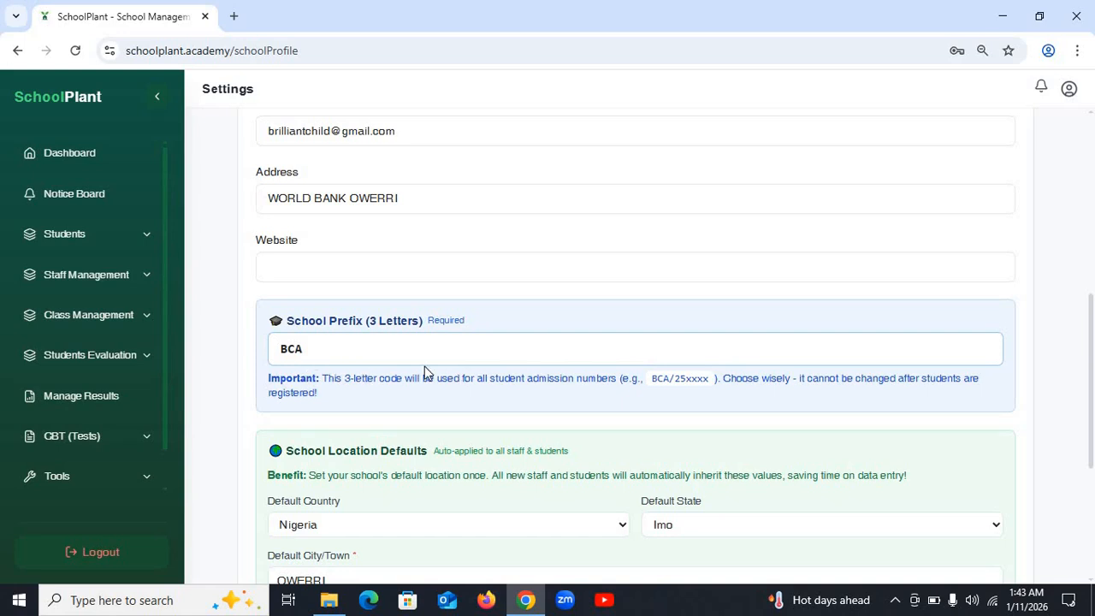
pyautogui.scroll(3, 445, 376)
pyautogui.scroll(-4, 445, 376)
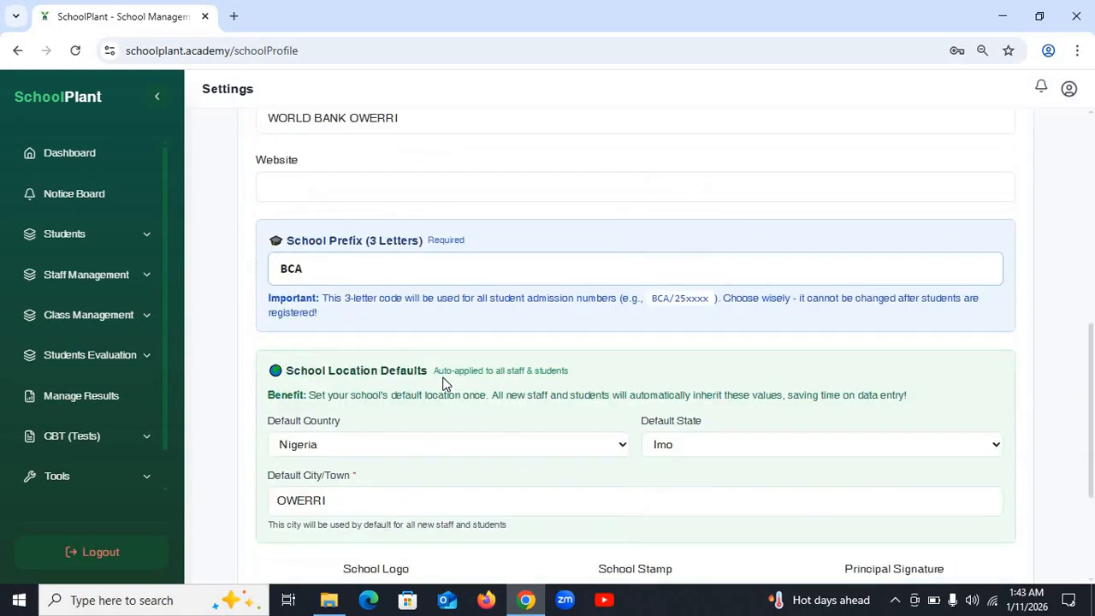
pyautogui.scroll(7, 445, 377)
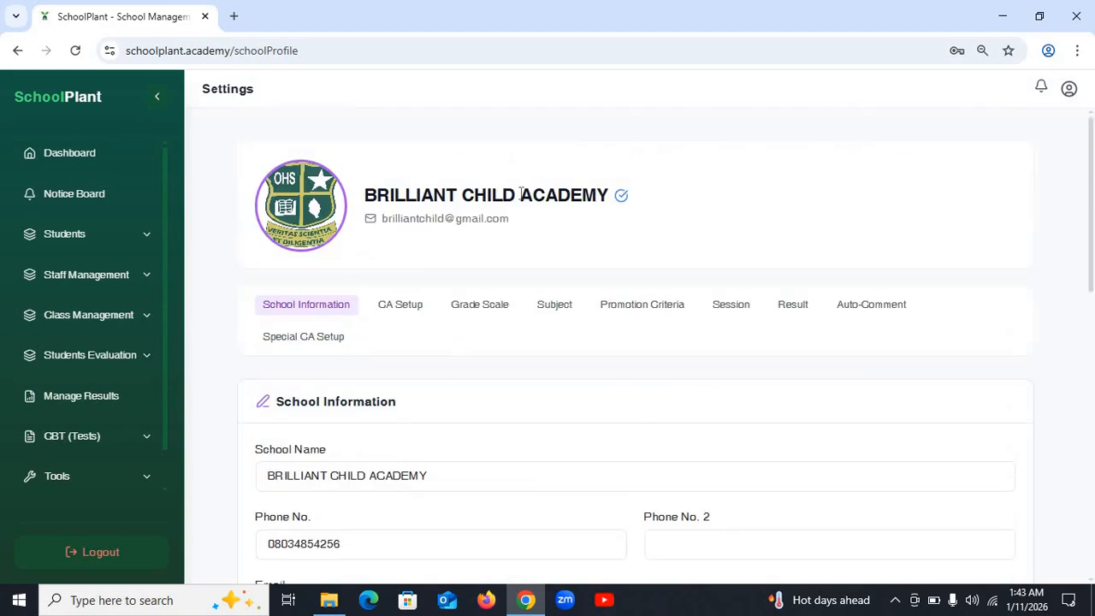
pyautogui.scroll(-5, 582, 314)
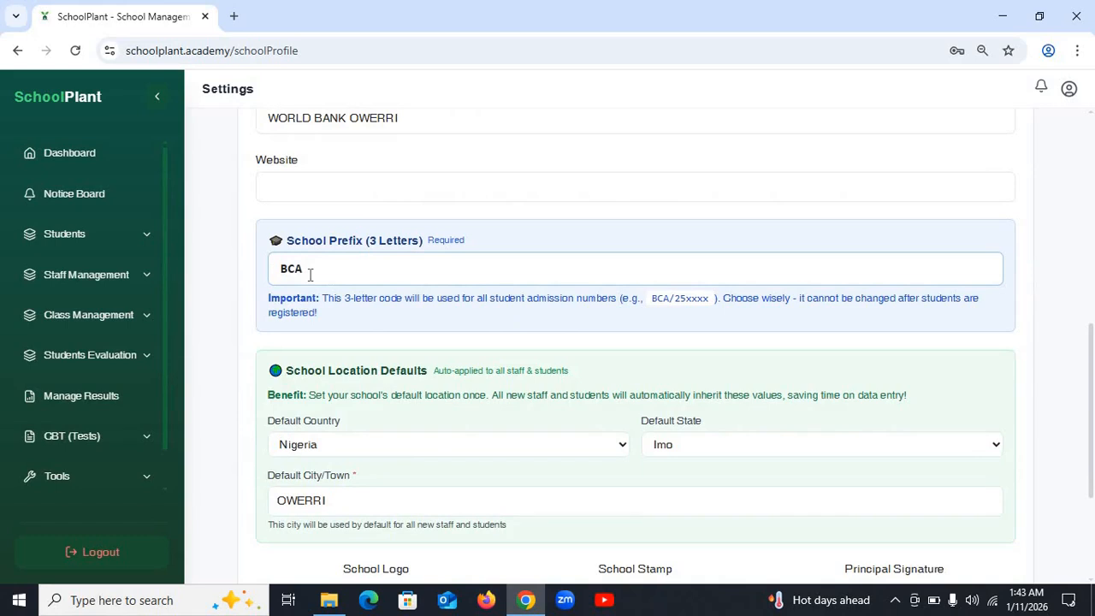
pyautogui.moveTo(310, 274); pyautogui.dragTo(247, 286)
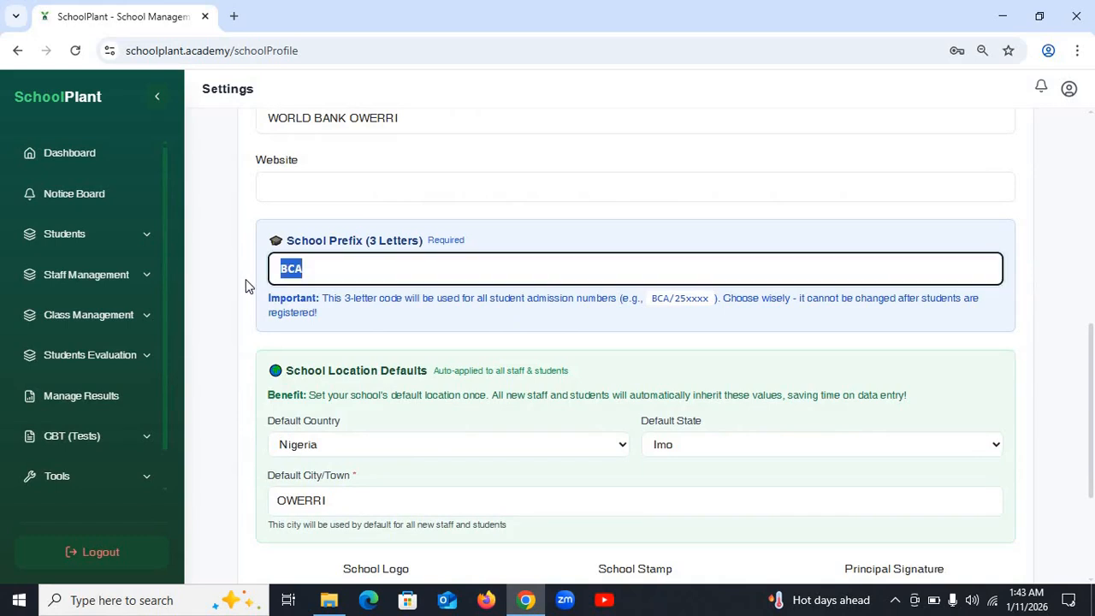
pyautogui.click(438, 278)
# - Keep Nigeria as default country and Imo as default state in School Location Defaults
pyautogui.scroll(-3, 401, 297)
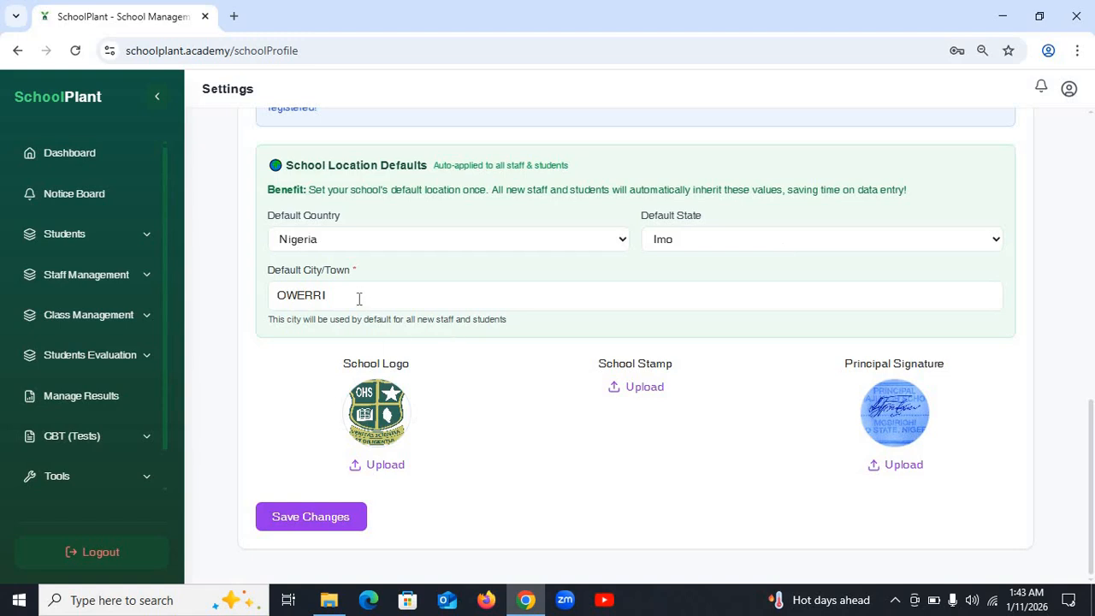
pyautogui.click(555, 246)
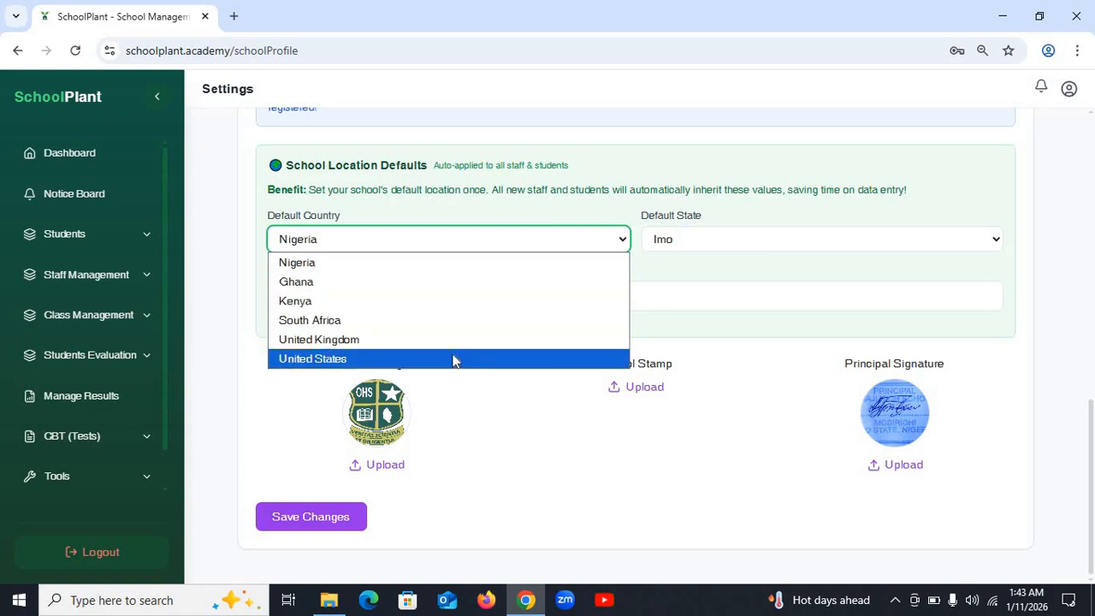
pyautogui.click(454, 271)
pyautogui.click(787, 238)
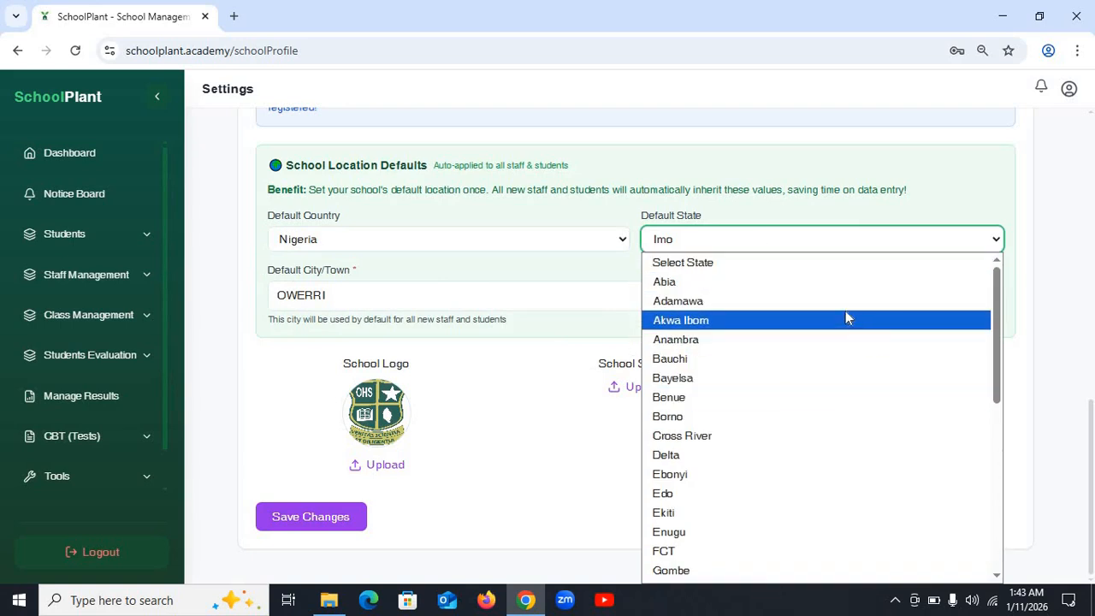
pyautogui.click(573, 419)
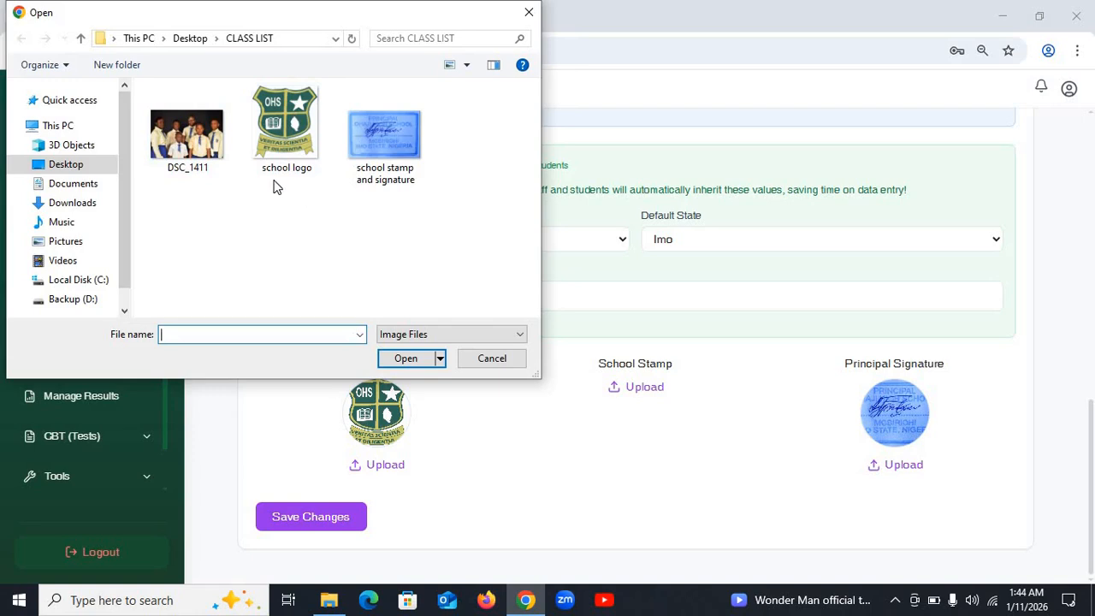
# - Pick the school logo file and save the profile with Nigeria, Imo, OWERRI defaults
pyautogui.click(294, 142)
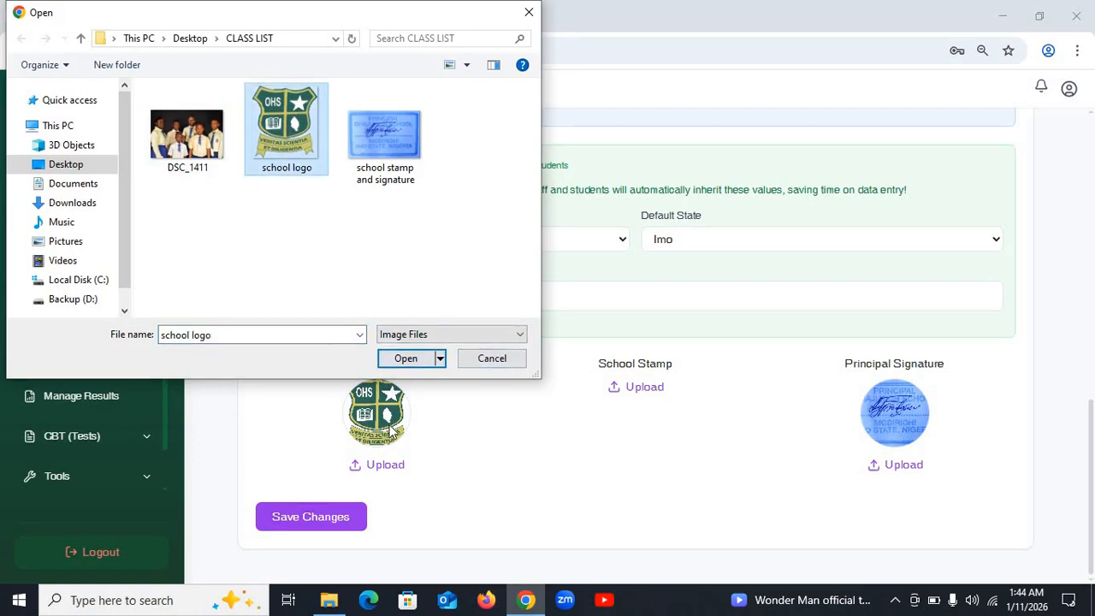
pyautogui.click(479, 366)
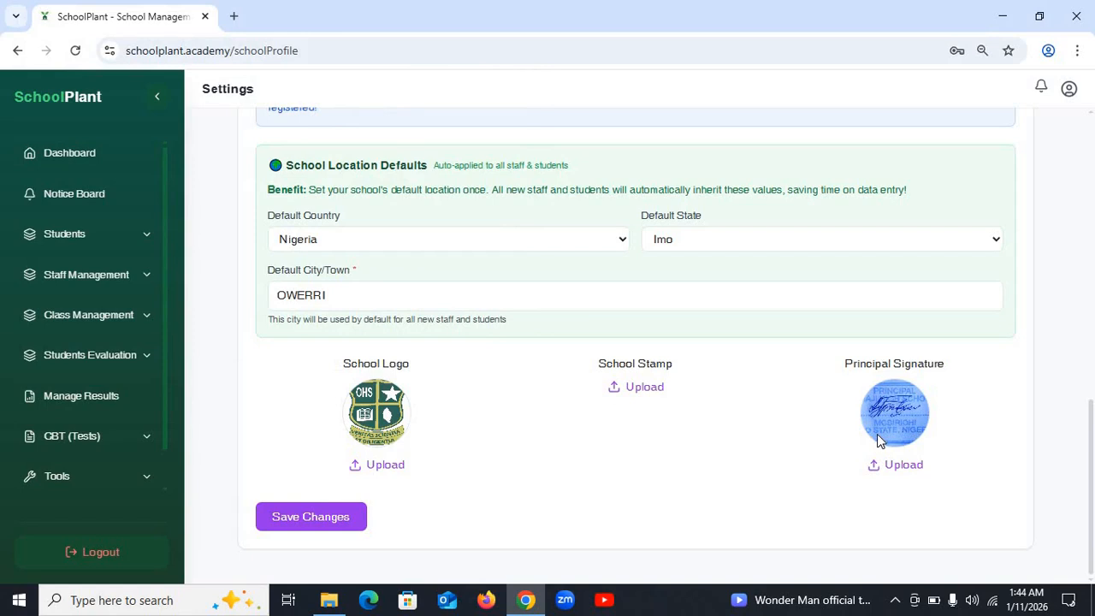
pyautogui.click(314, 518)
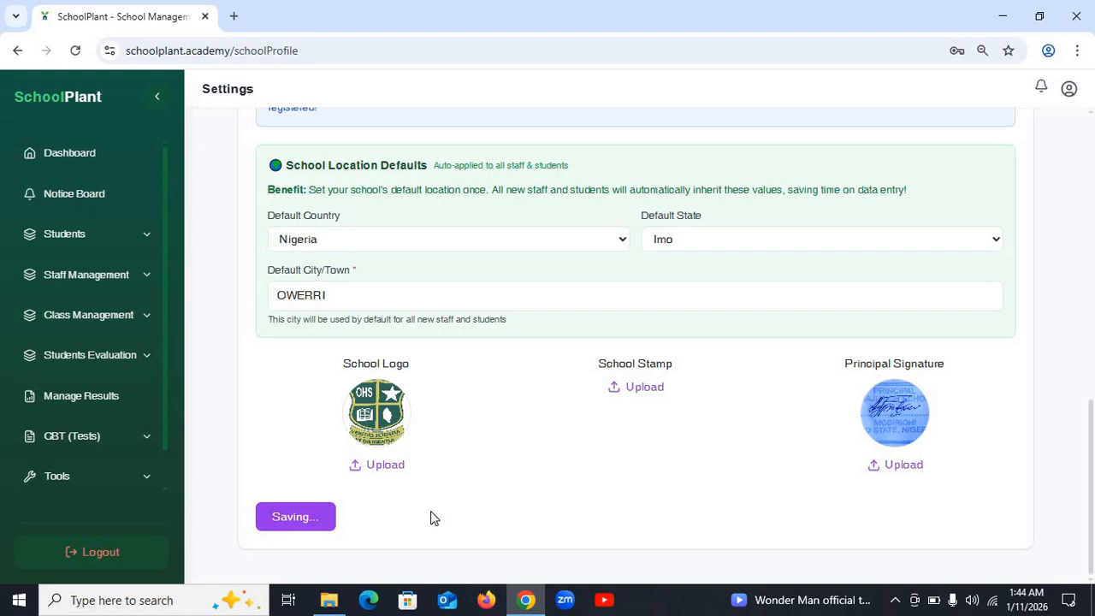
pyautogui.scroll(-10, 430, 514)
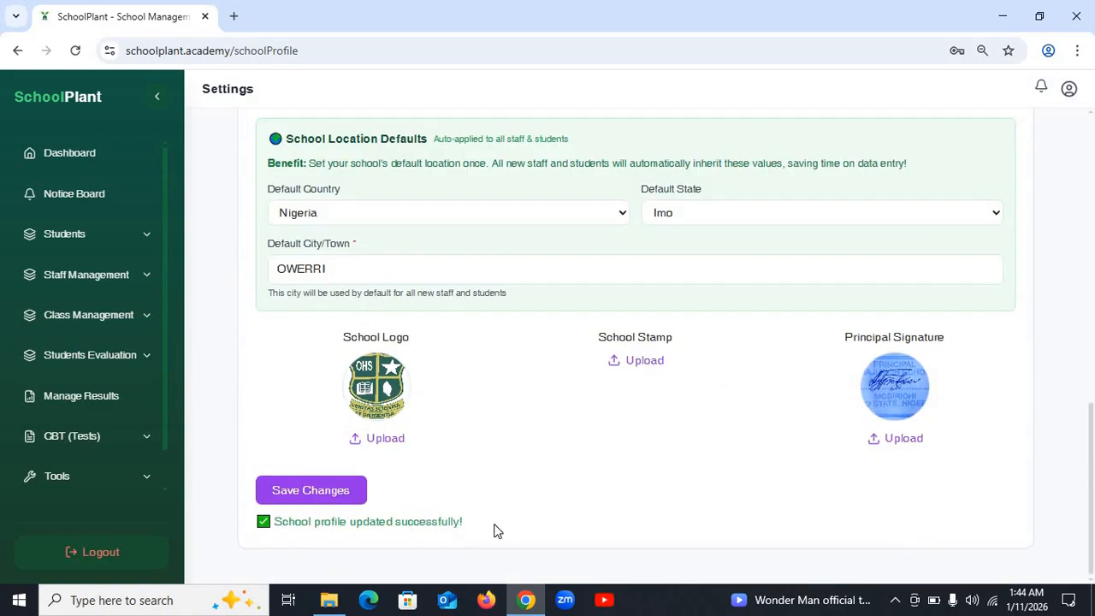
pyautogui.scroll(10, 494, 530)
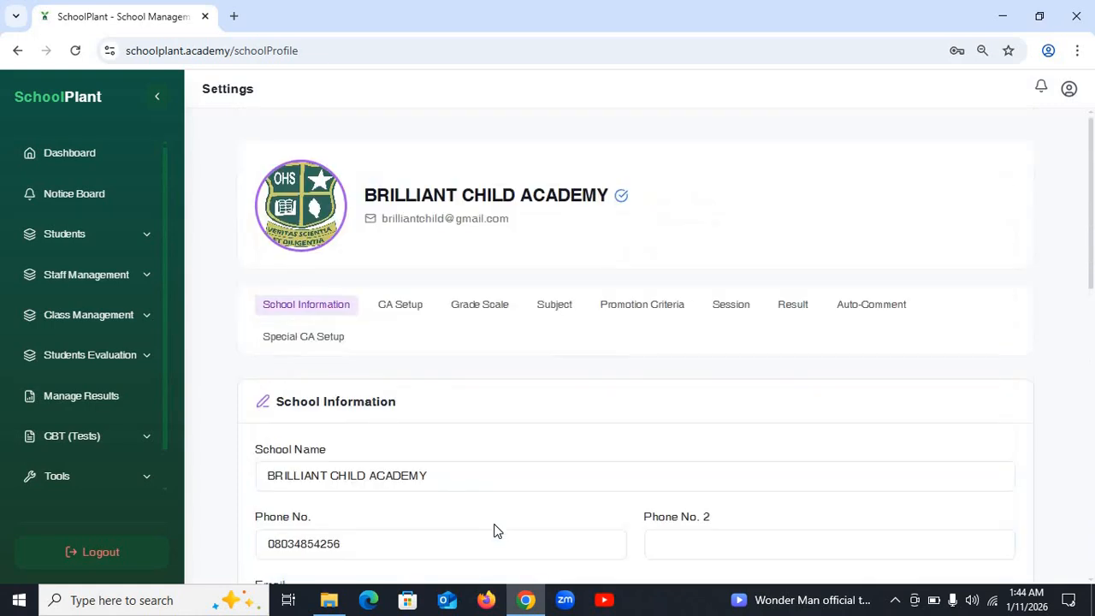
# - Go to the Session settings and delete the existing 2026/2027 session
pyautogui.click(402, 315)
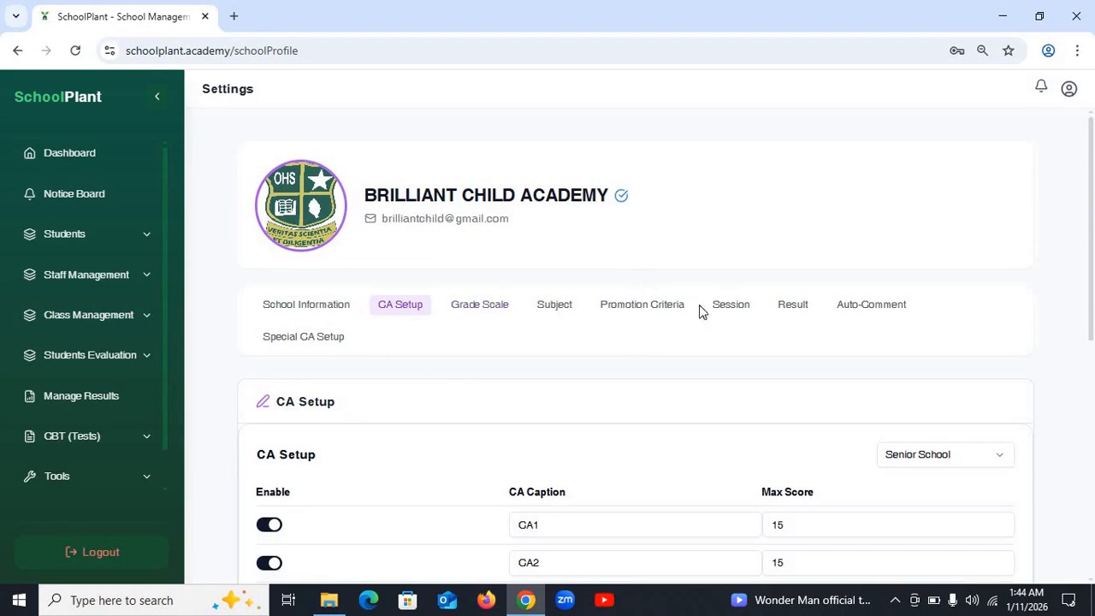
pyautogui.click(727, 310)
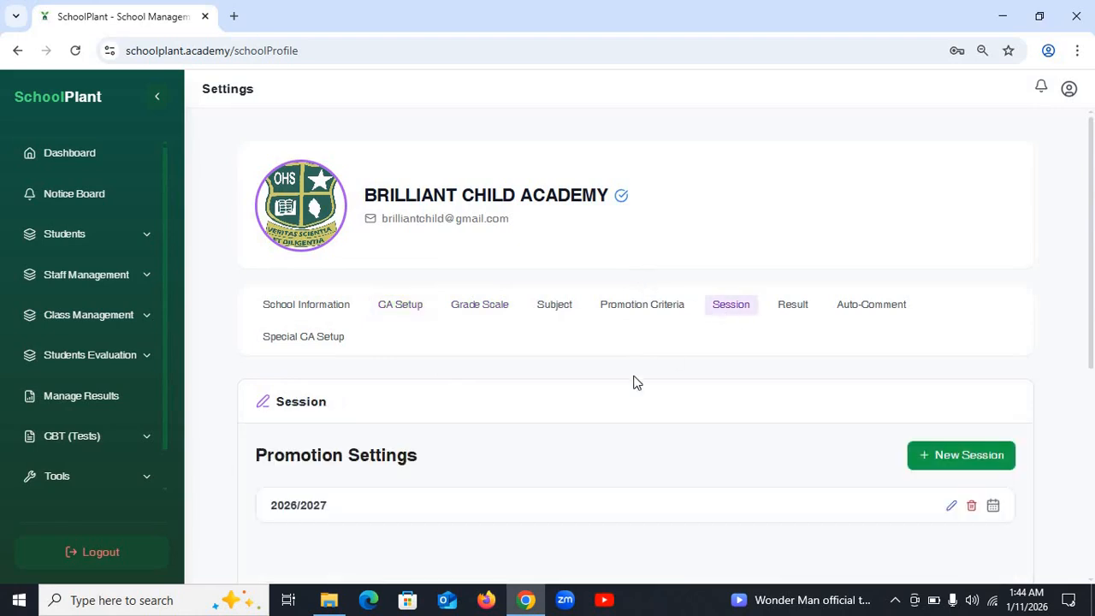
pyautogui.scroll(-4, 658, 443)
pyautogui.scroll(3, 648, 392)
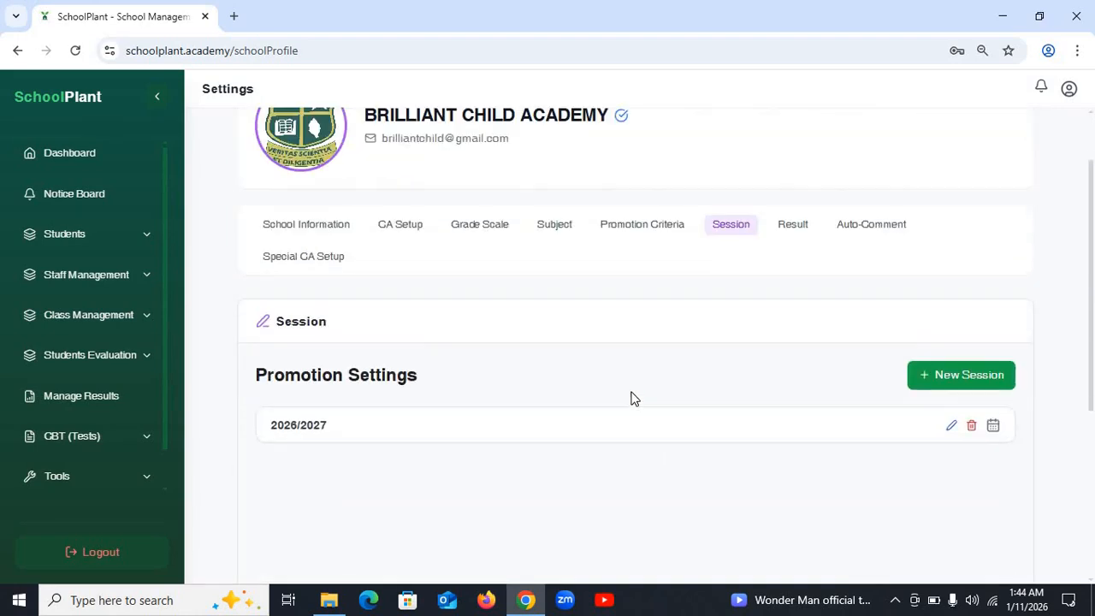
pyautogui.scroll(-1, 641, 403)
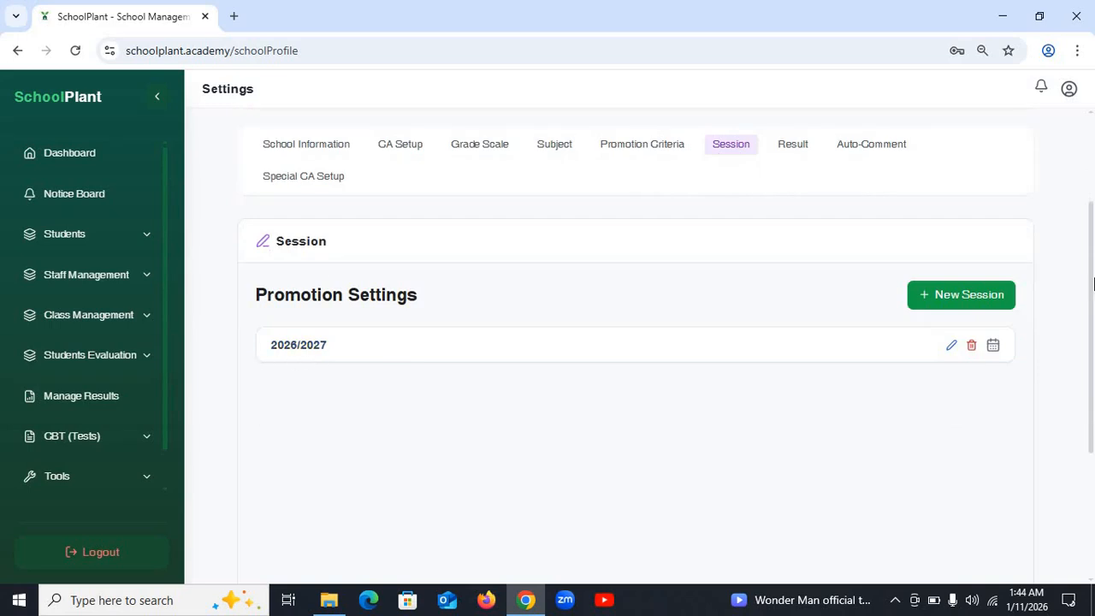
pyautogui.click(960, 296)
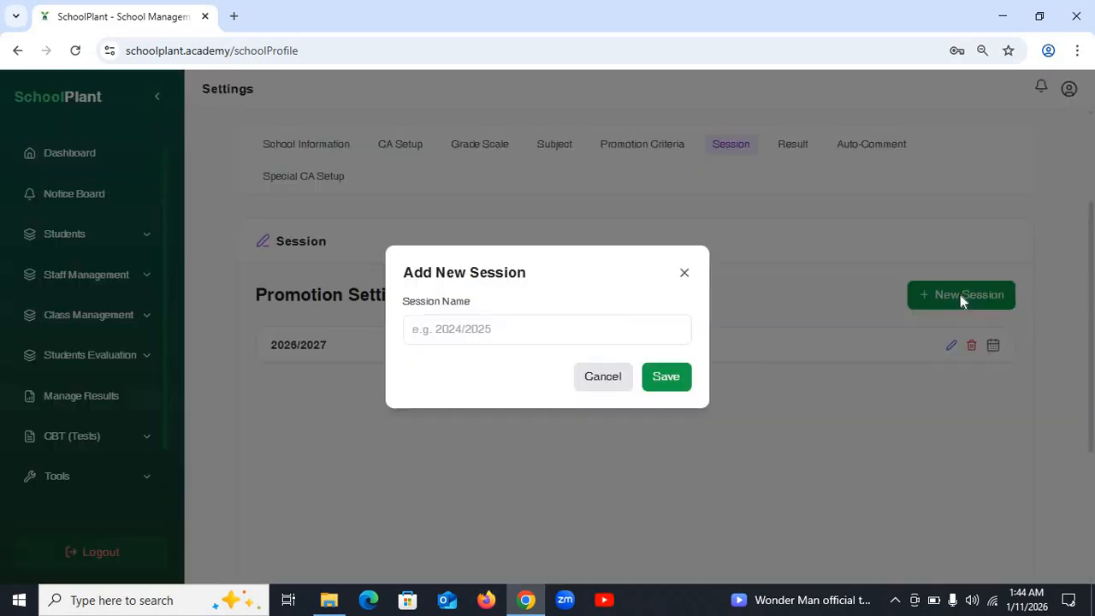
pyautogui.click(495, 328)
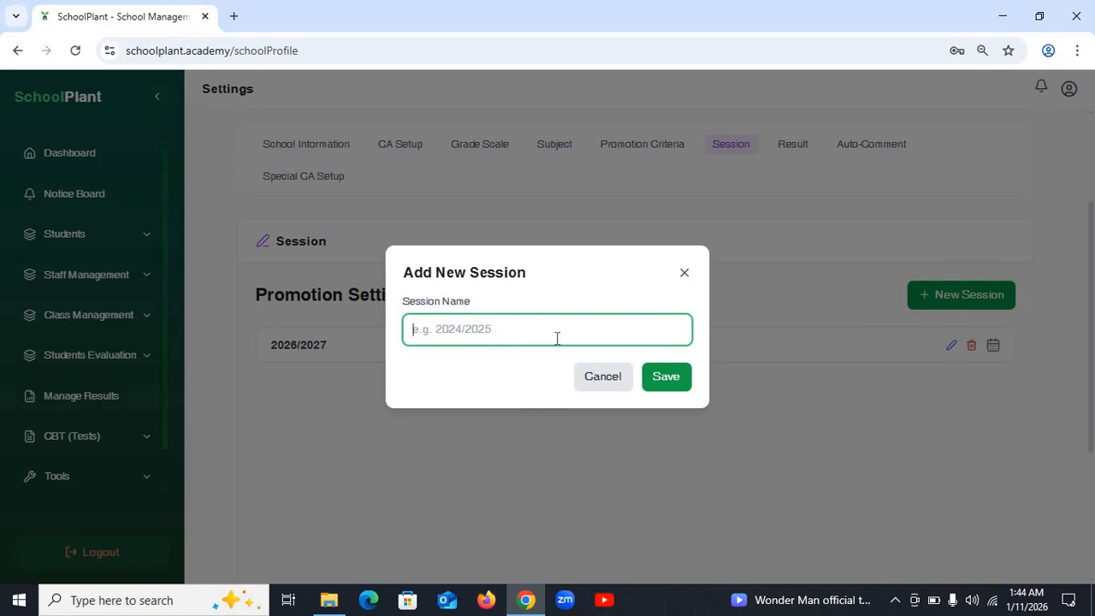
pyautogui.click(683, 274)
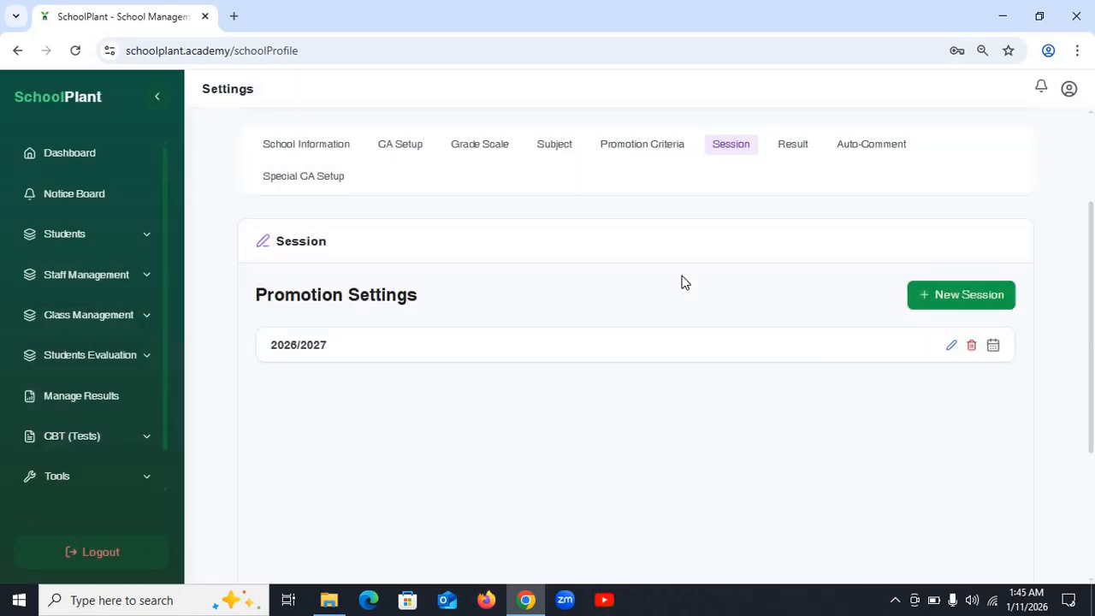
pyautogui.click(972, 351)
pyautogui.click(617, 175)
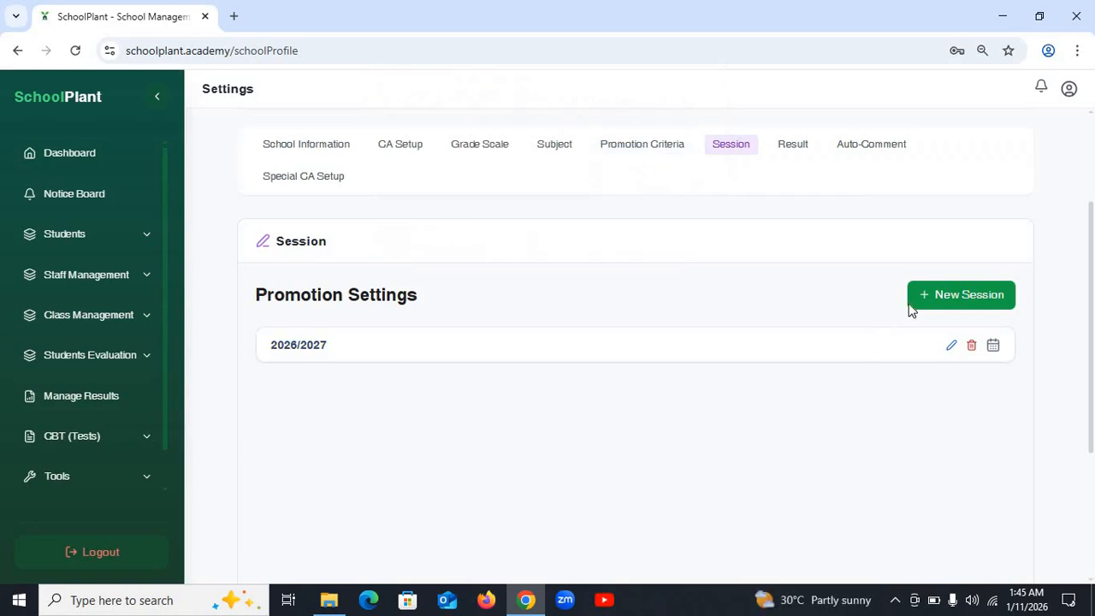
# - Create a new 2026/2027 session and expand it to show its empty term list
pyautogui.click(966, 303)
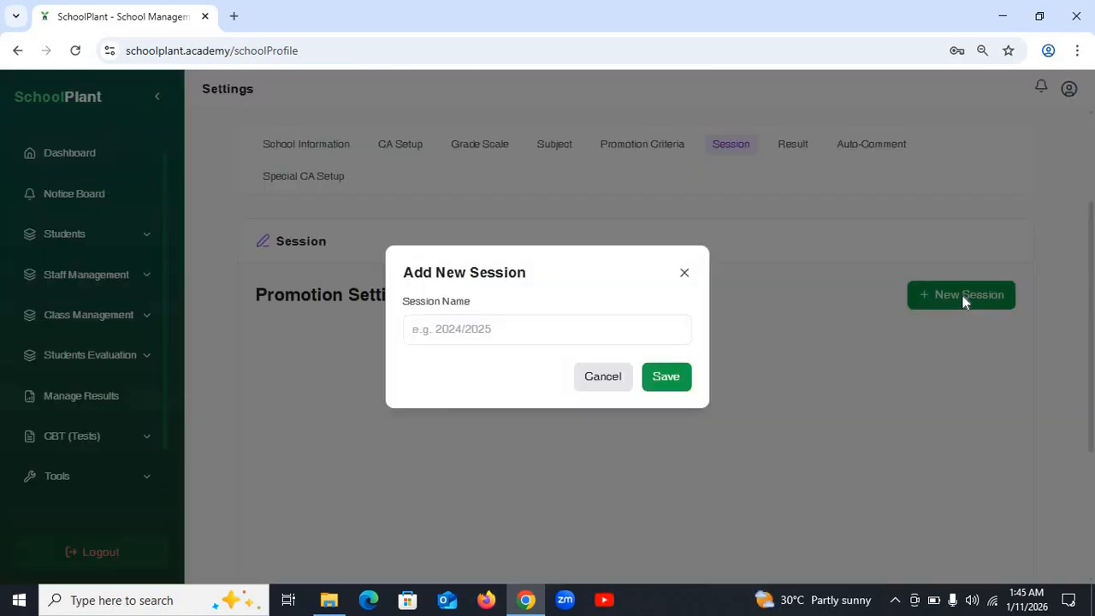
pyautogui.click(530, 330)
pyautogui.write('202')
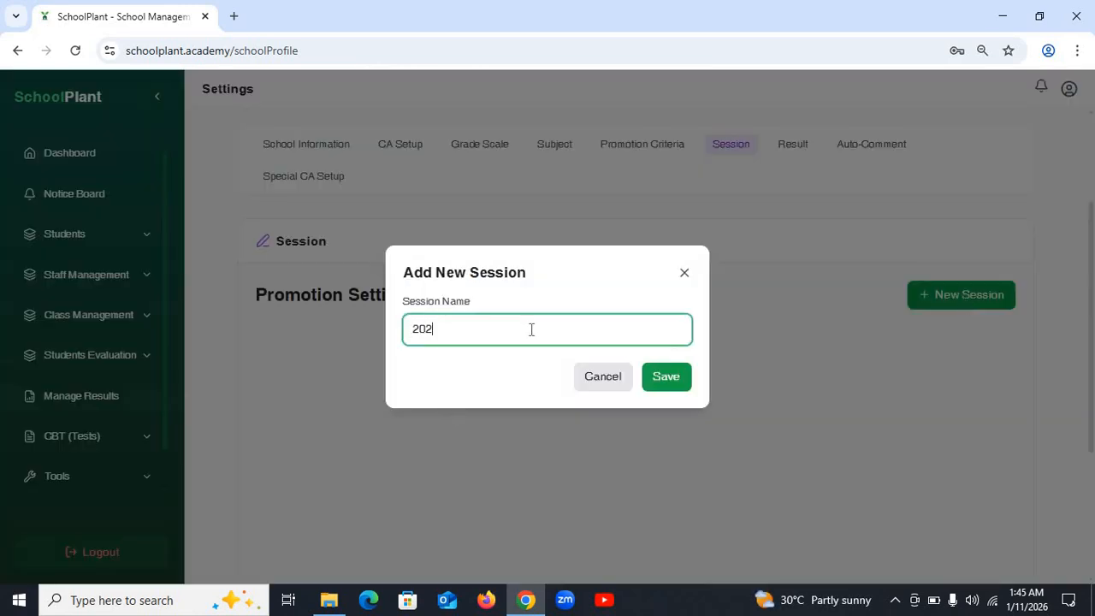
pyautogui.write('6/2027')
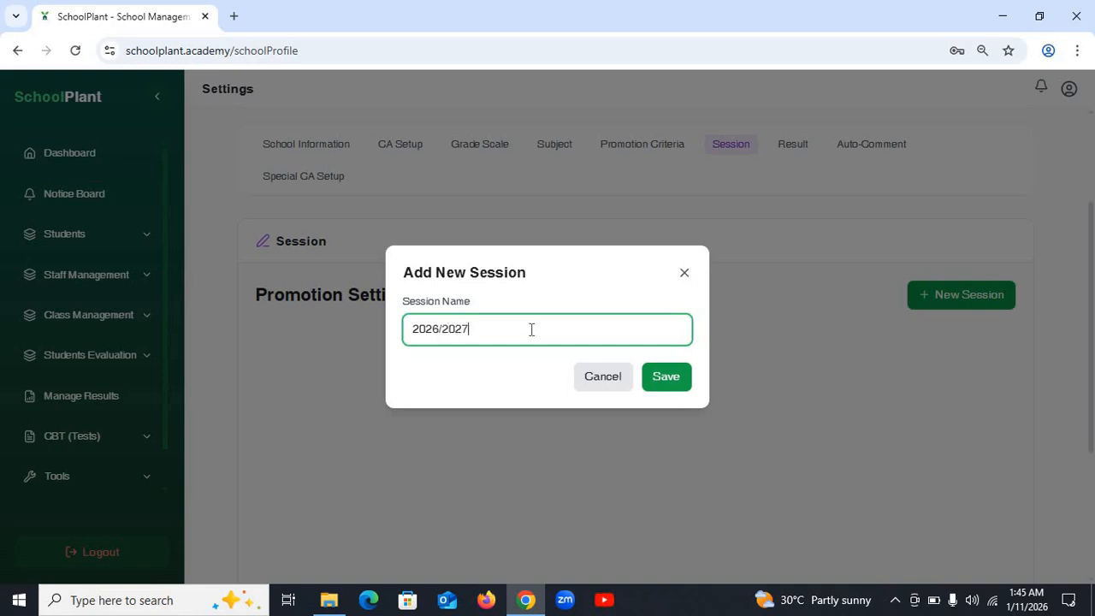
pyautogui.click(674, 387)
pyautogui.click(676, 394)
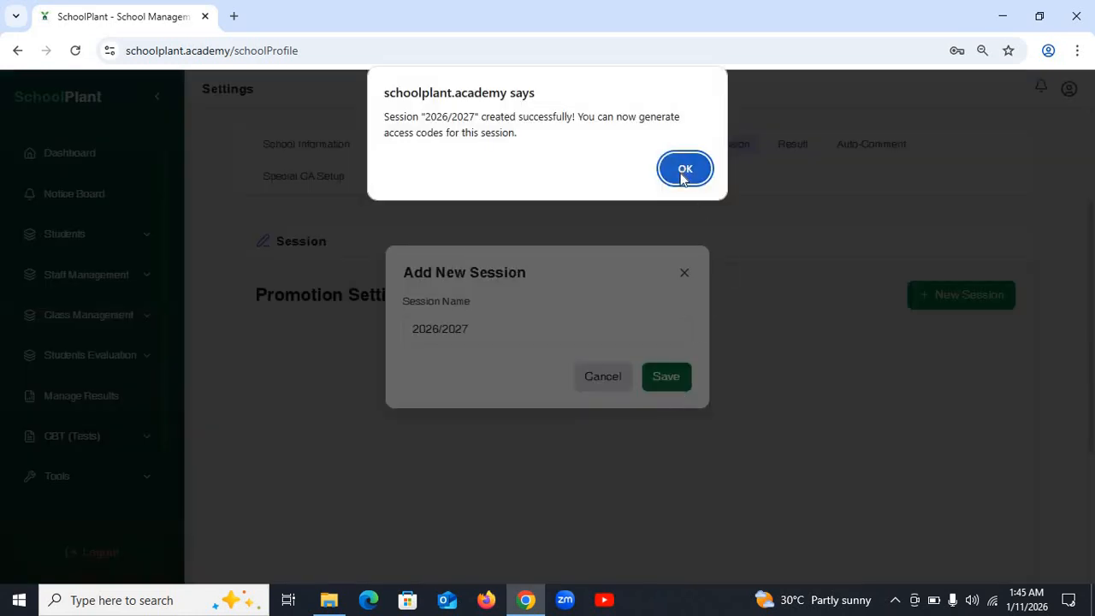
pyautogui.click(684, 167)
pyautogui.click(684, 154)
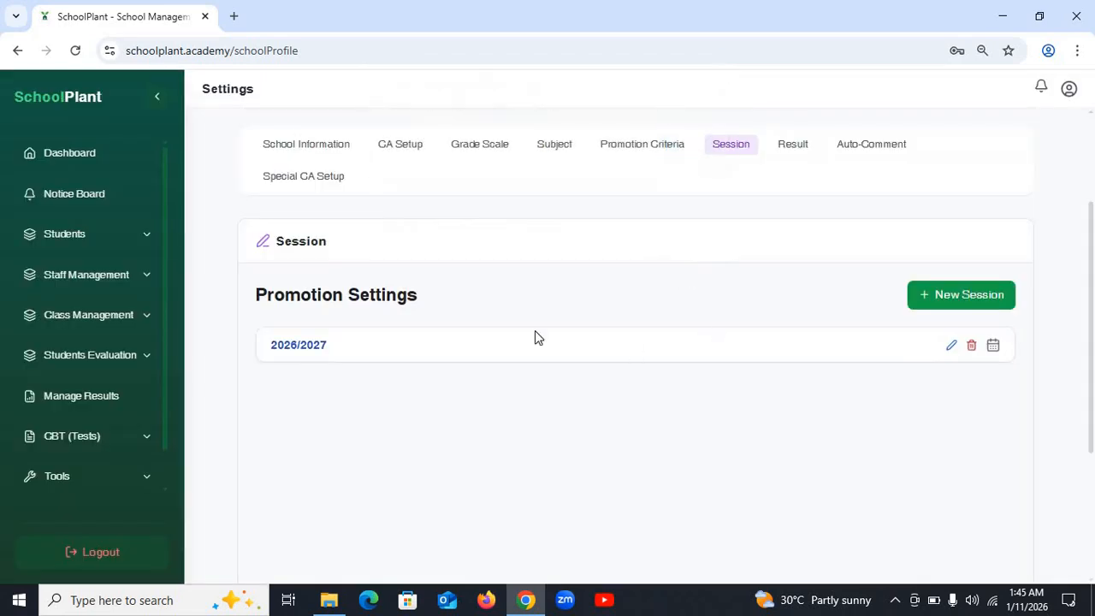
pyautogui.click(303, 347)
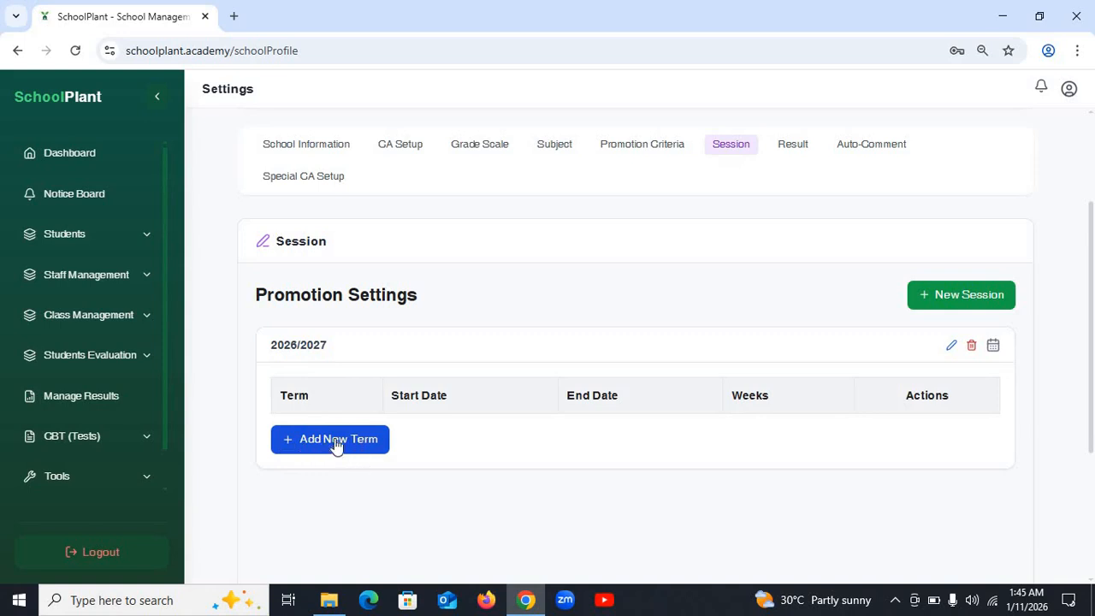
# - Add First Term to 2026/2027 with start 01/12/2026 and end 04/05/2026
pyautogui.click(295, 442)
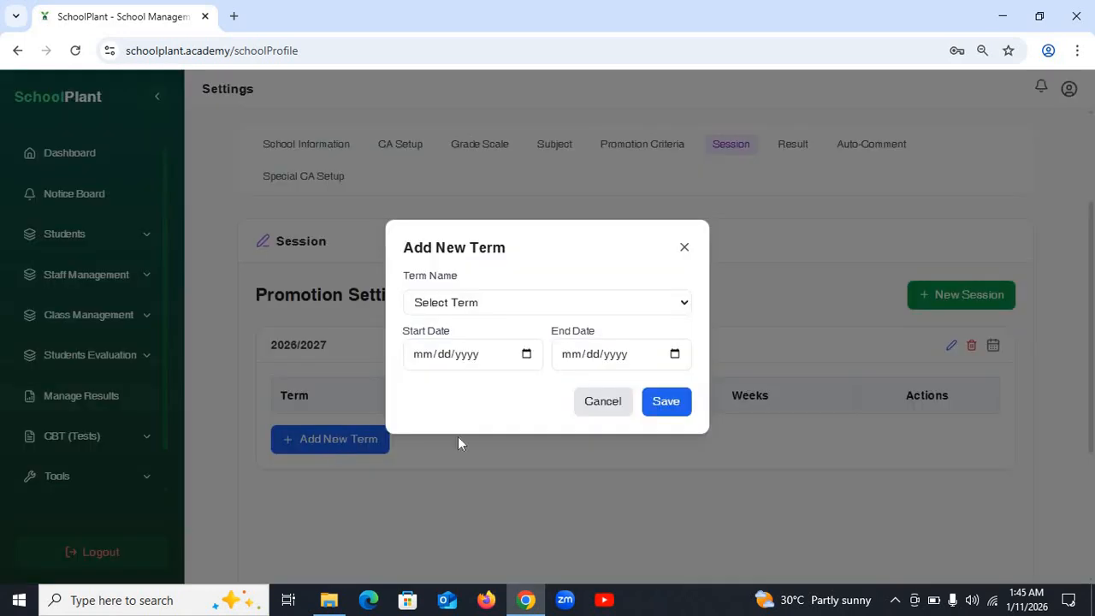
pyautogui.click(491, 305)
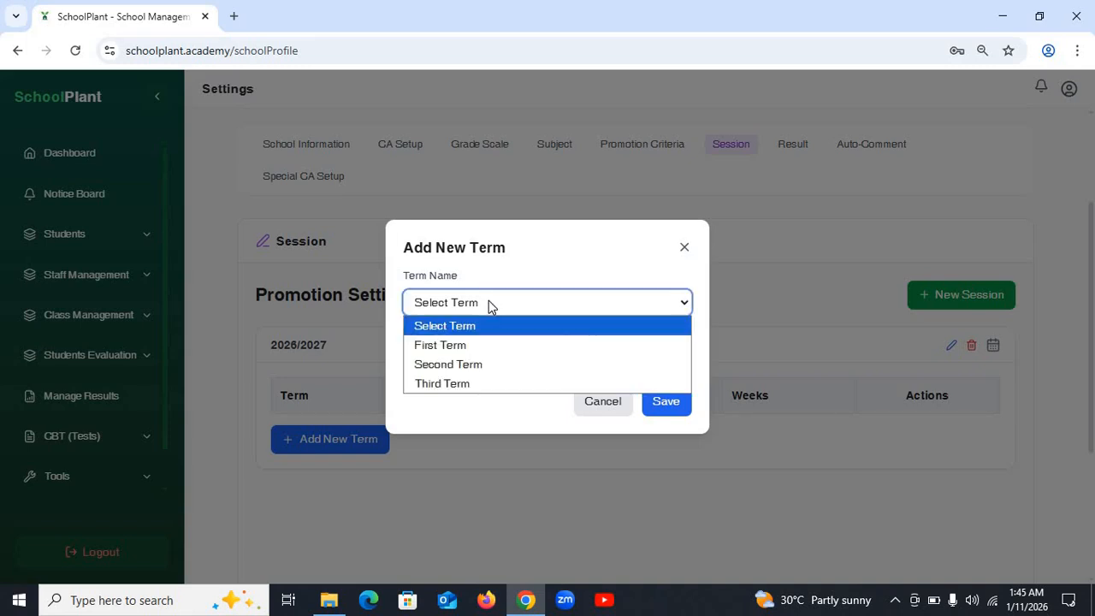
pyautogui.click(482, 350)
pyautogui.click(418, 353)
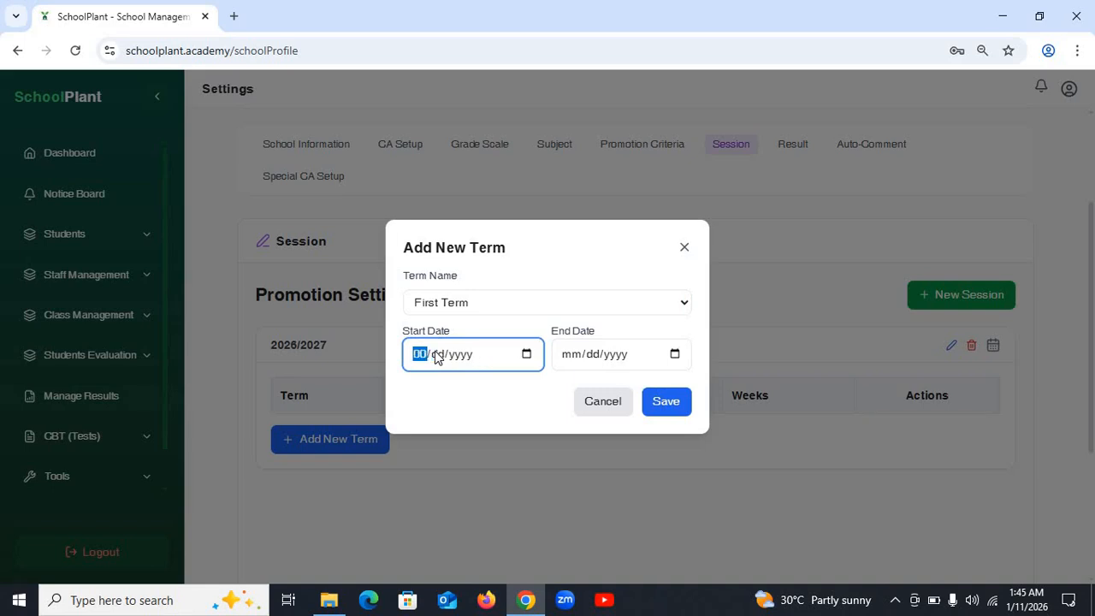
pyautogui.write('01/12/2026')
pyautogui.click(573, 356)
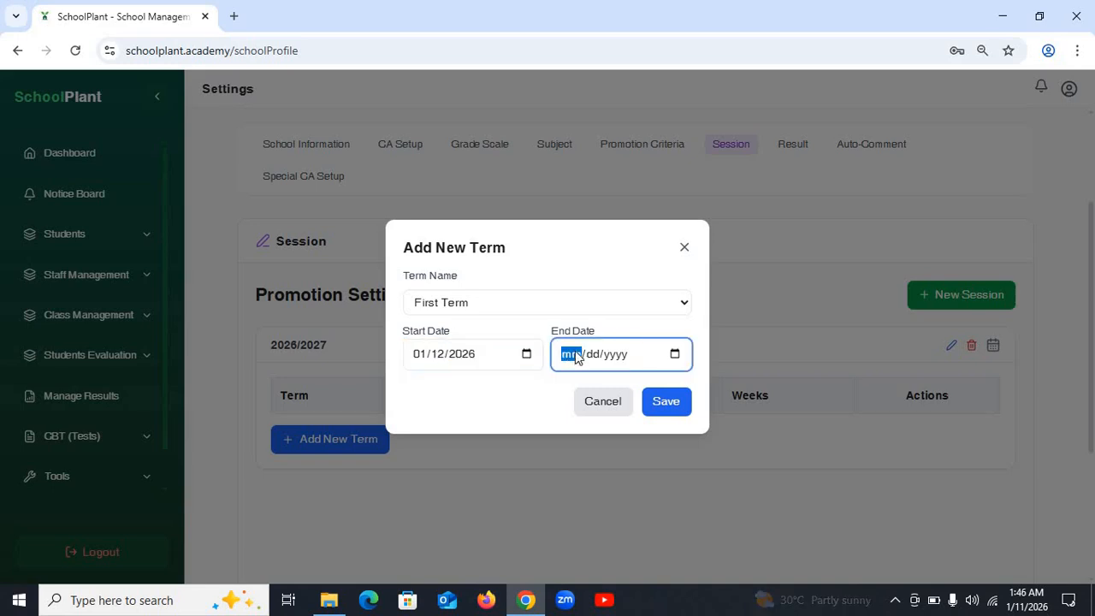
pyautogui.write('04/')
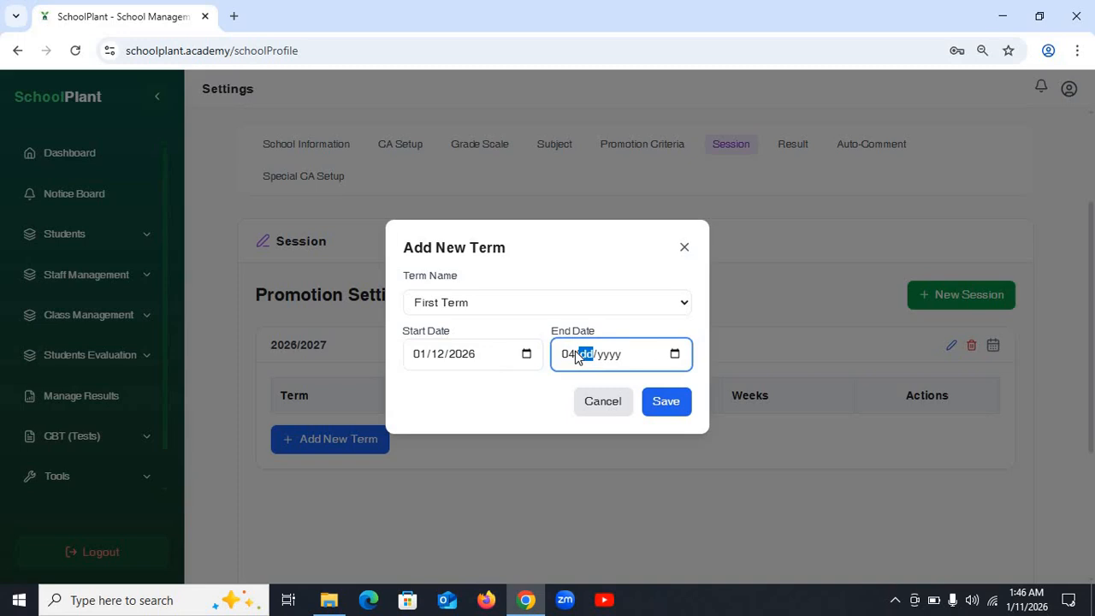
pyautogui.write('05/2026')
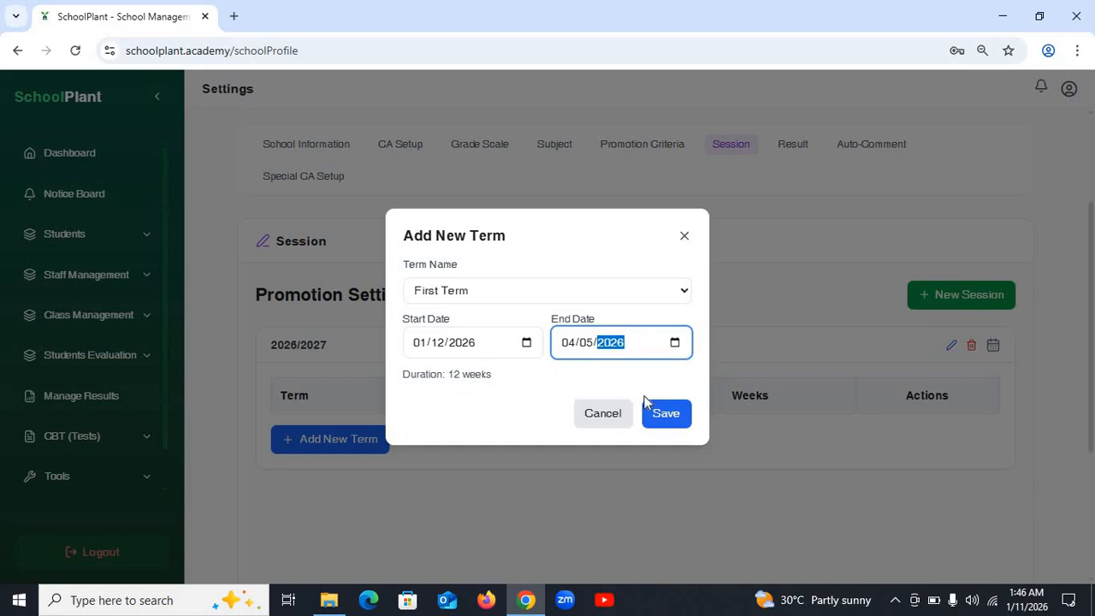
pyautogui.click(674, 421)
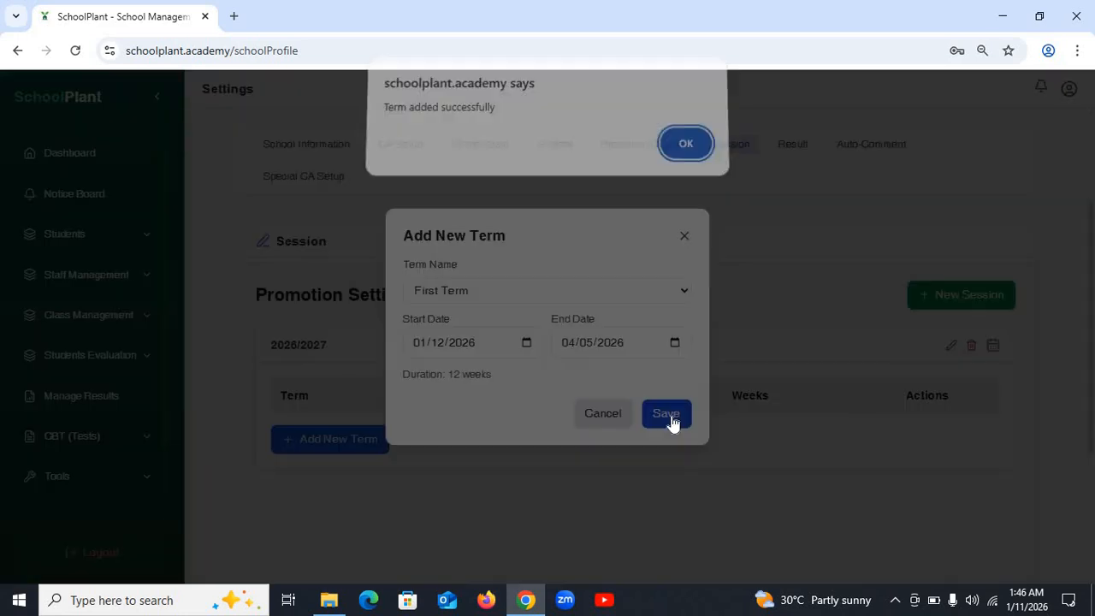
pyautogui.click(686, 154)
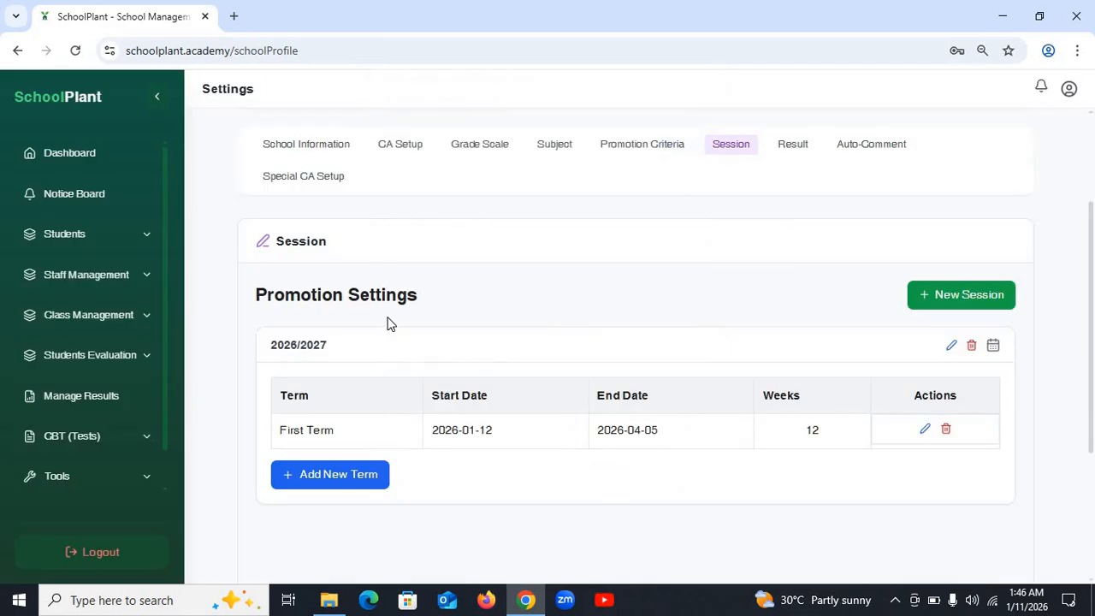
pyautogui.scroll(1, 386, 323)
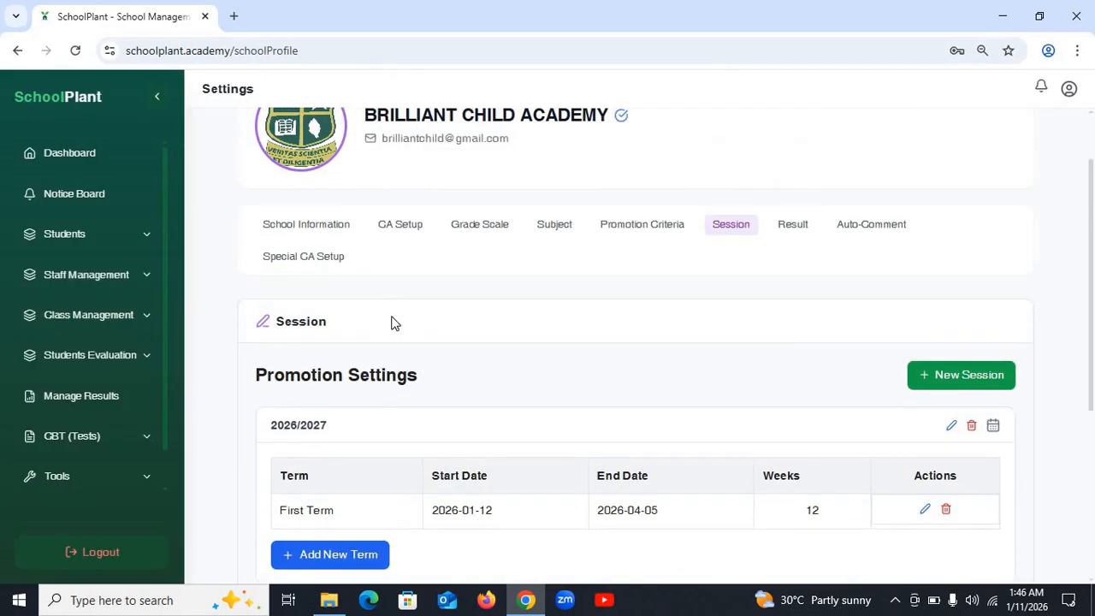
pyautogui.scroll(-4, 406, 440)
pyautogui.scroll(5, 411, 425)
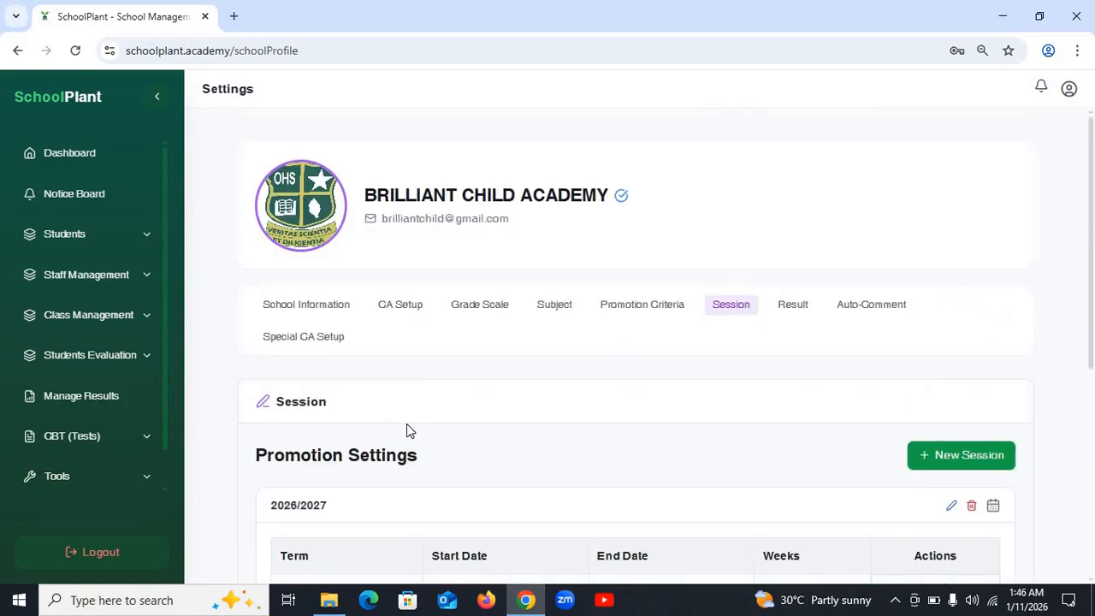
pyautogui.click(398, 314)
pyautogui.scroll(-2, 539, 453)
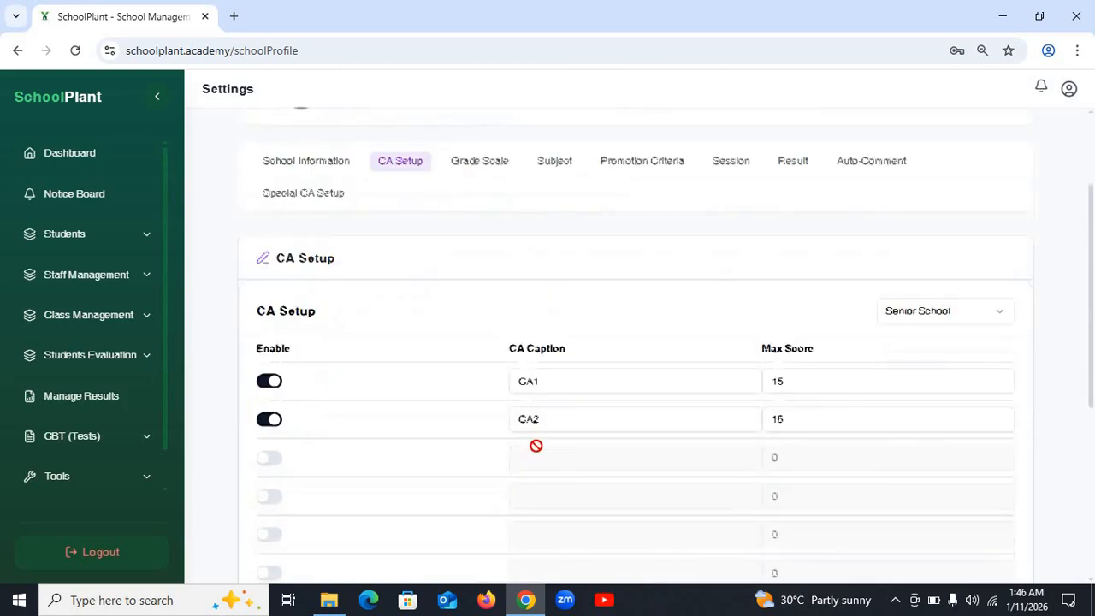
pyautogui.click(274, 367)
pyautogui.click(275, 405)
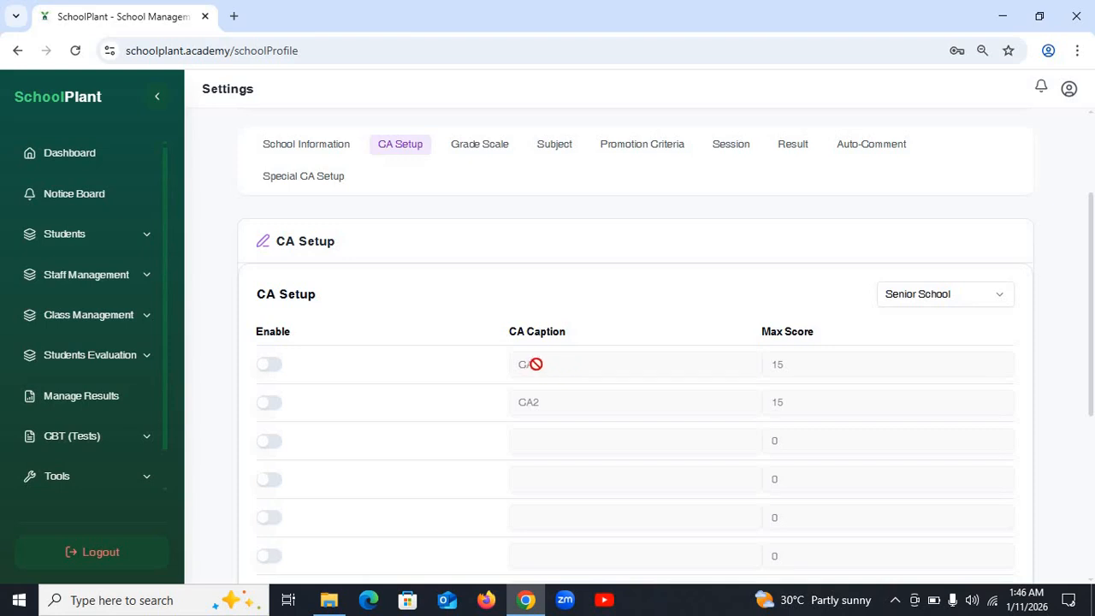
pyautogui.click(268, 374)
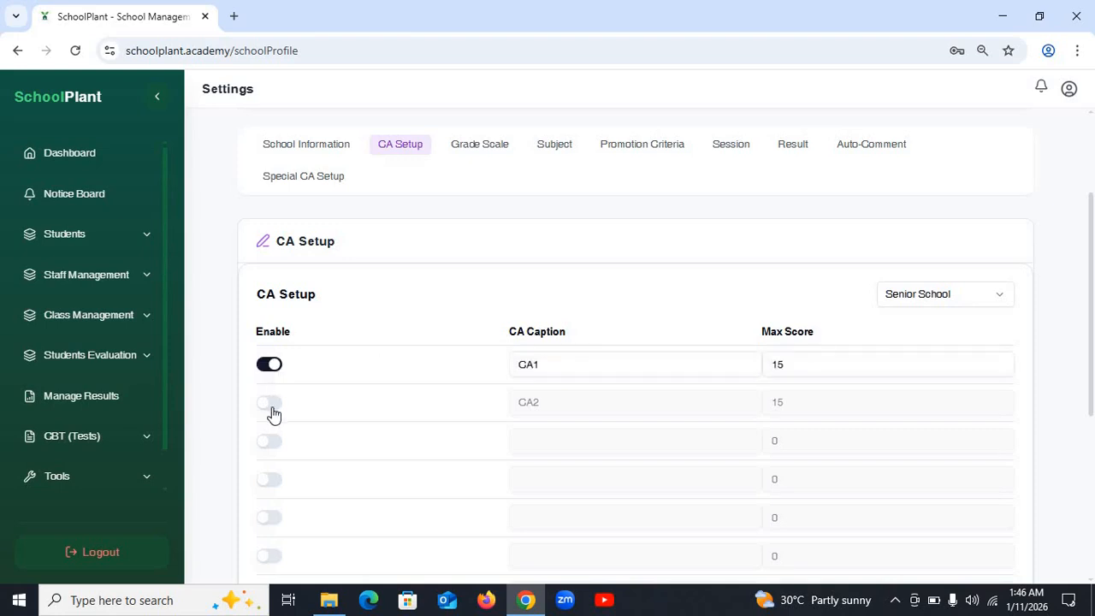
pyautogui.click(271, 404)
pyautogui.scroll(-1, 1091, 261)
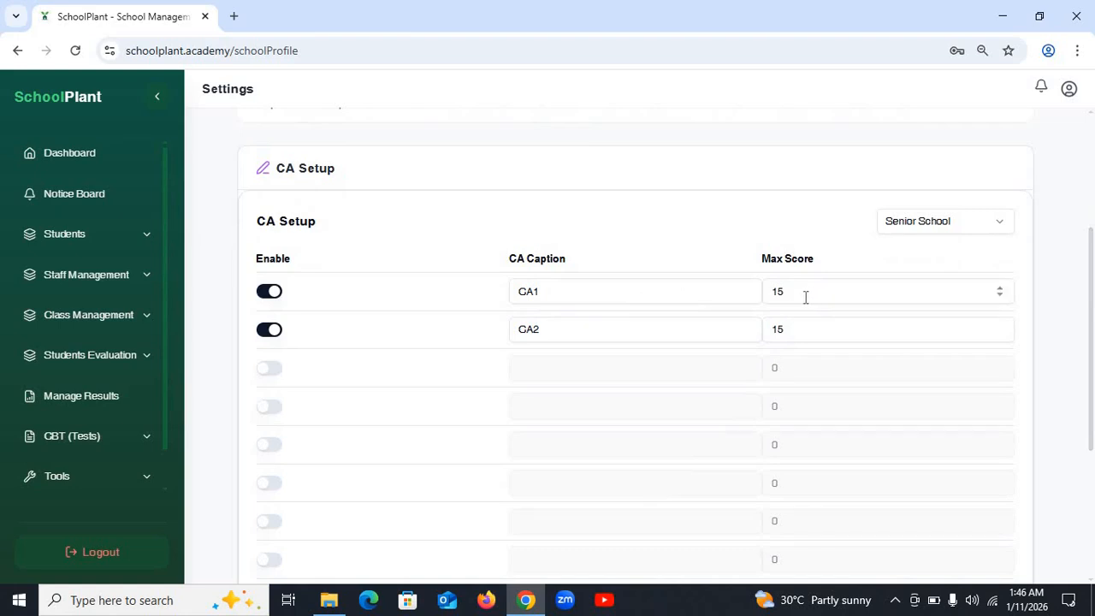
pyautogui.moveTo(805, 297); pyautogui.dragTo(735, 297)
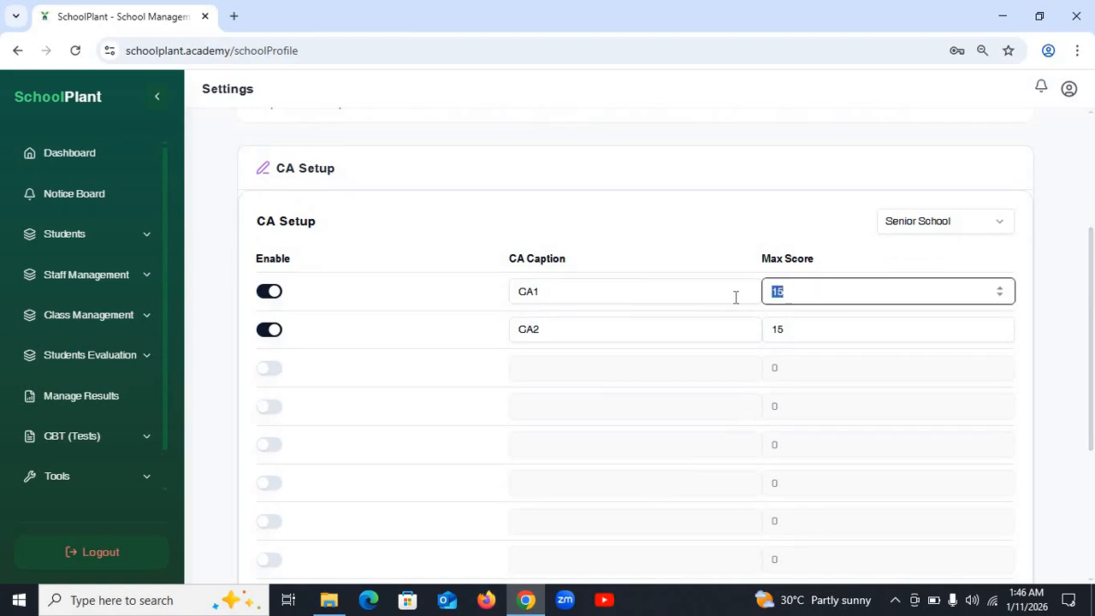
pyautogui.click(847, 295)
pyautogui.moveTo(557, 297); pyautogui.dragTo(494, 305)
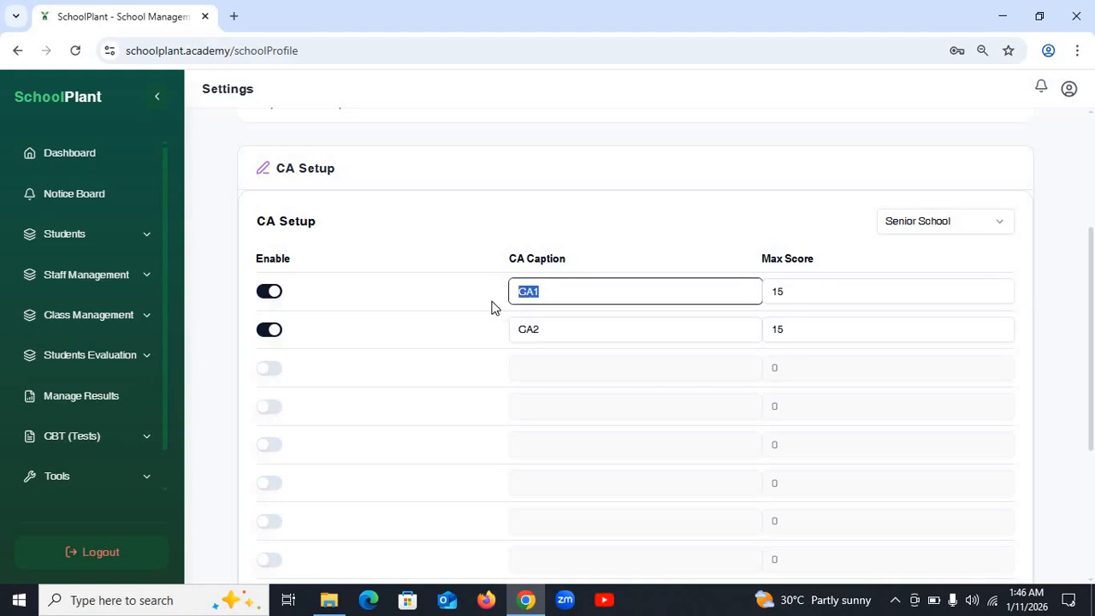
pyautogui.click(589, 335)
pyautogui.moveTo(583, 338); pyautogui.dragTo(471, 344)
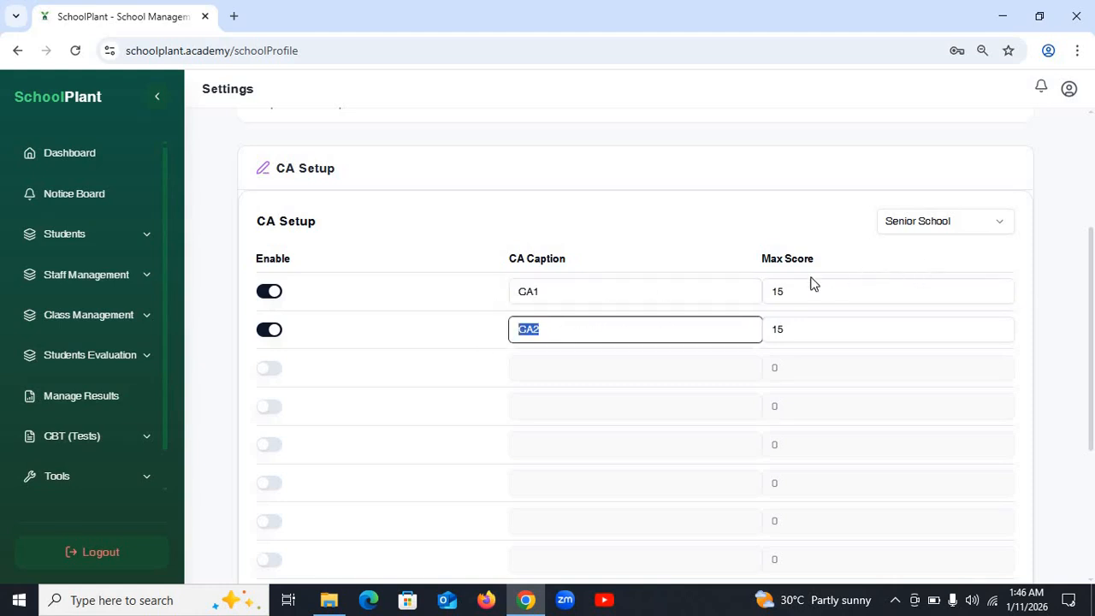
pyautogui.click(571, 353)
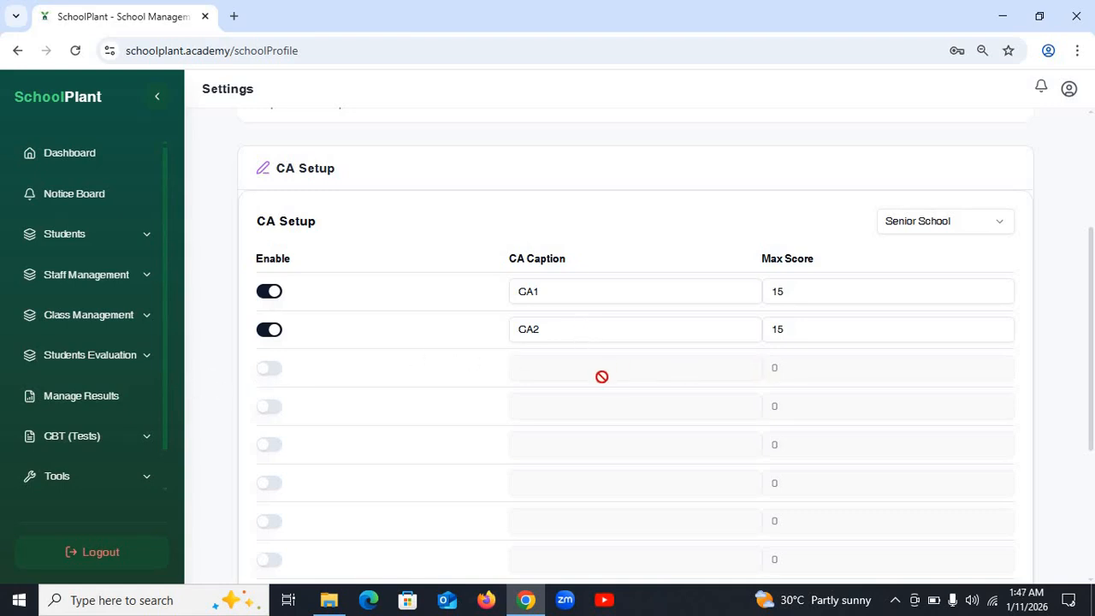
pyautogui.click(267, 370)
pyautogui.click(573, 373)
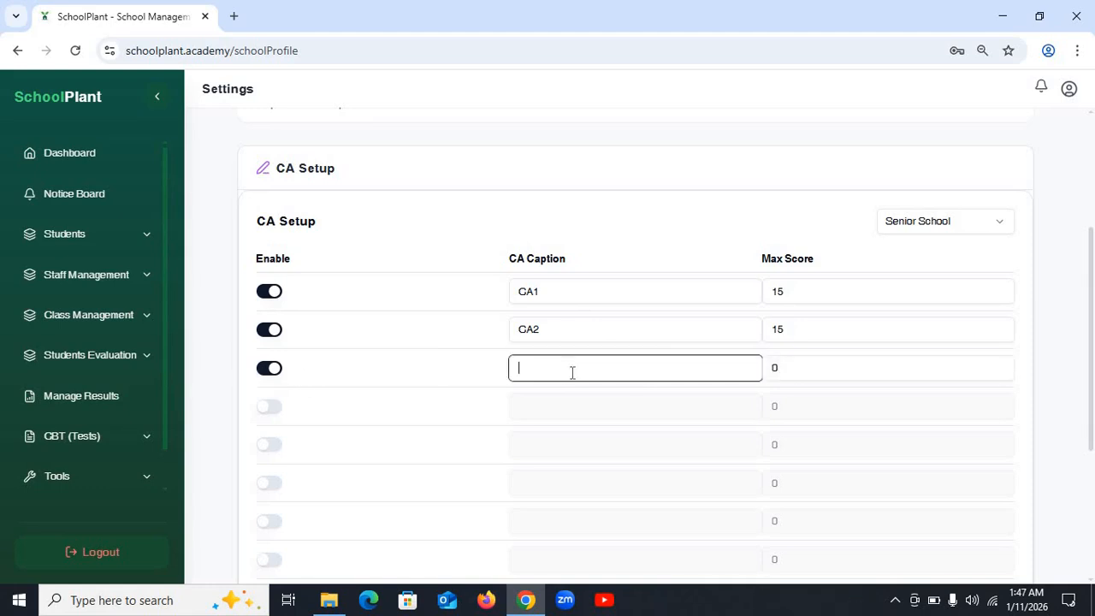
pyautogui.write('ASS')
pyautogui.moveTo(579, 367); pyautogui.dragTo(469, 374)
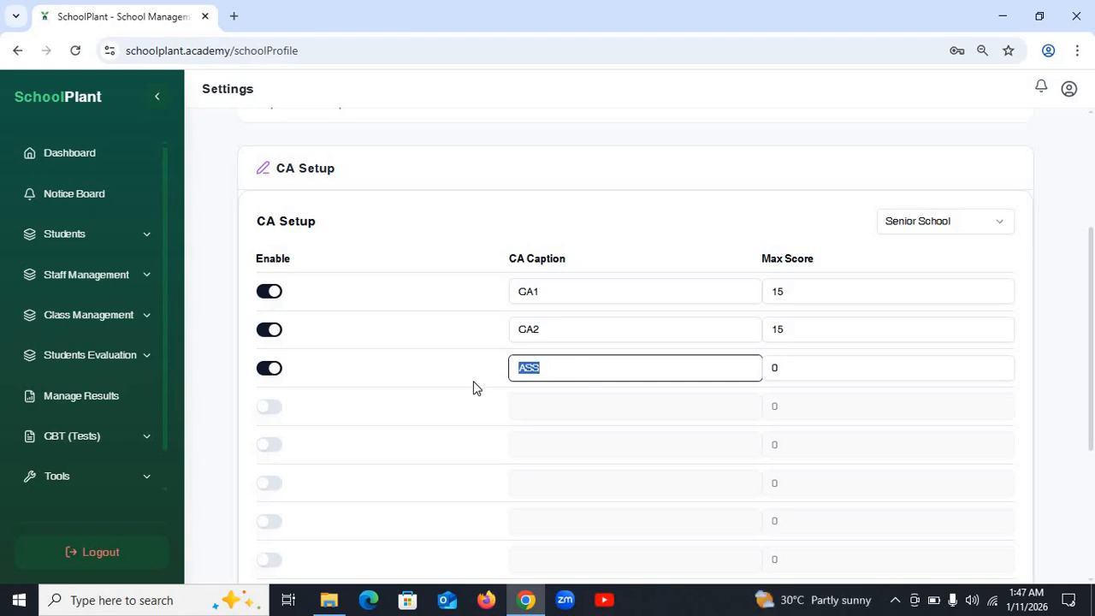
pyautogui.press('BackSpace')
pyautogui.write('CA3')
pyautogui.press('BackSpace')
pyautogui.press('BackSpace')
pyautogui.press('BackSpace')
pyautogui.click(272, 370)
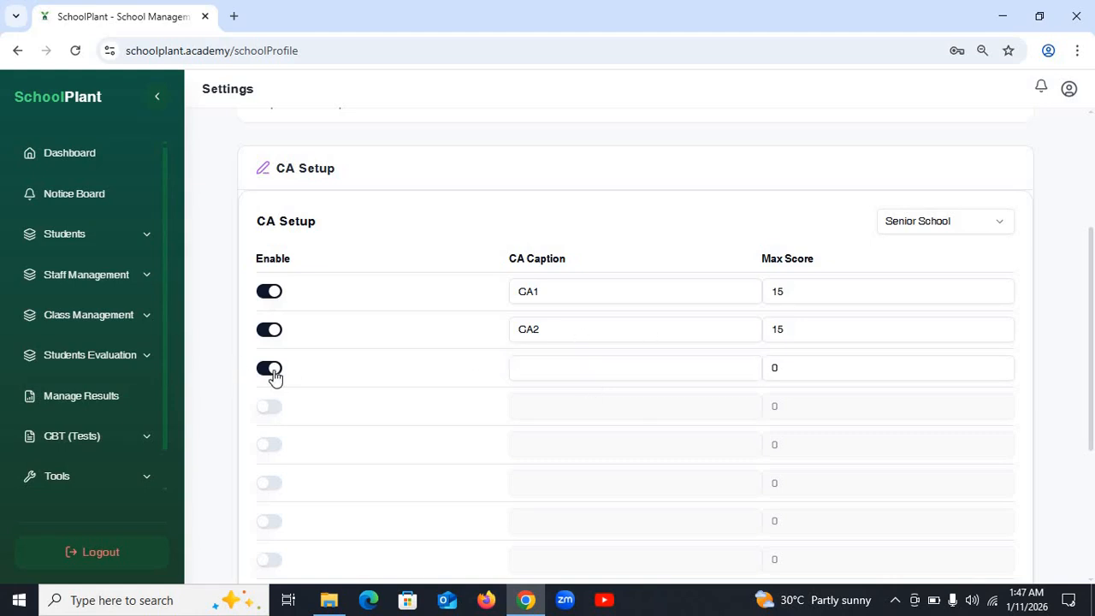
pyautogui.click(579, 291)
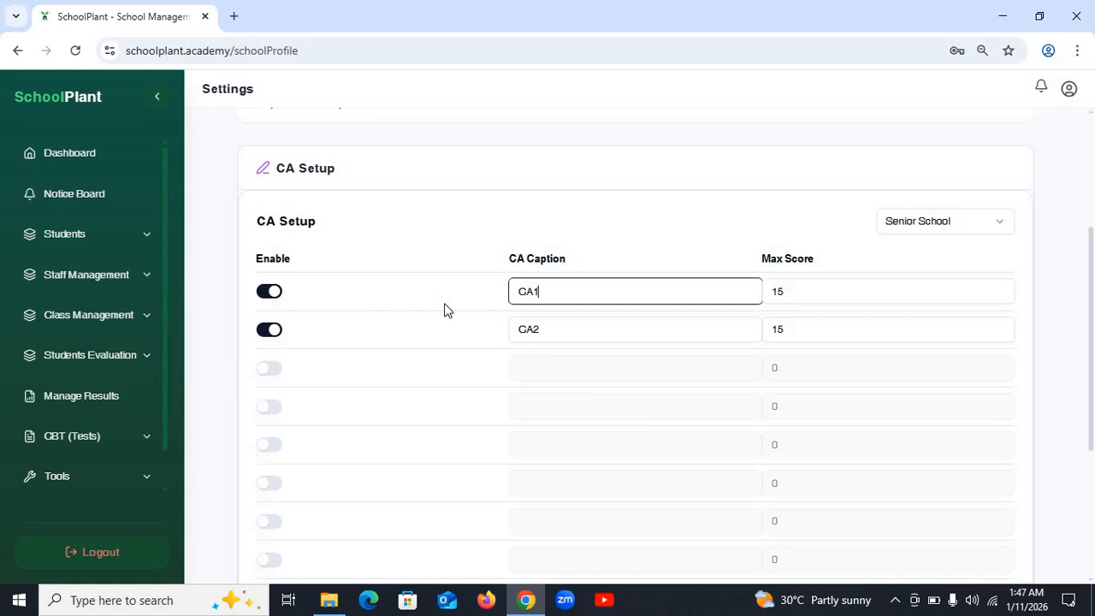
pyautogui.hotkey('ctrl', 'a')
pyautogui.click(545, 296)
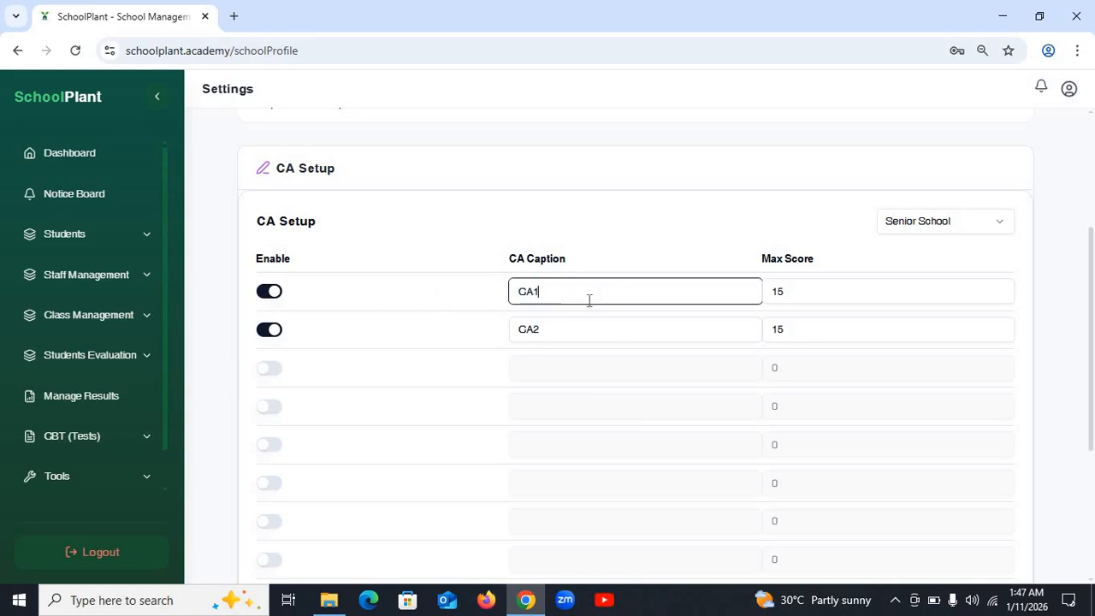
pyautogui.click(806, 291)
pyautogui.click(816, 338)
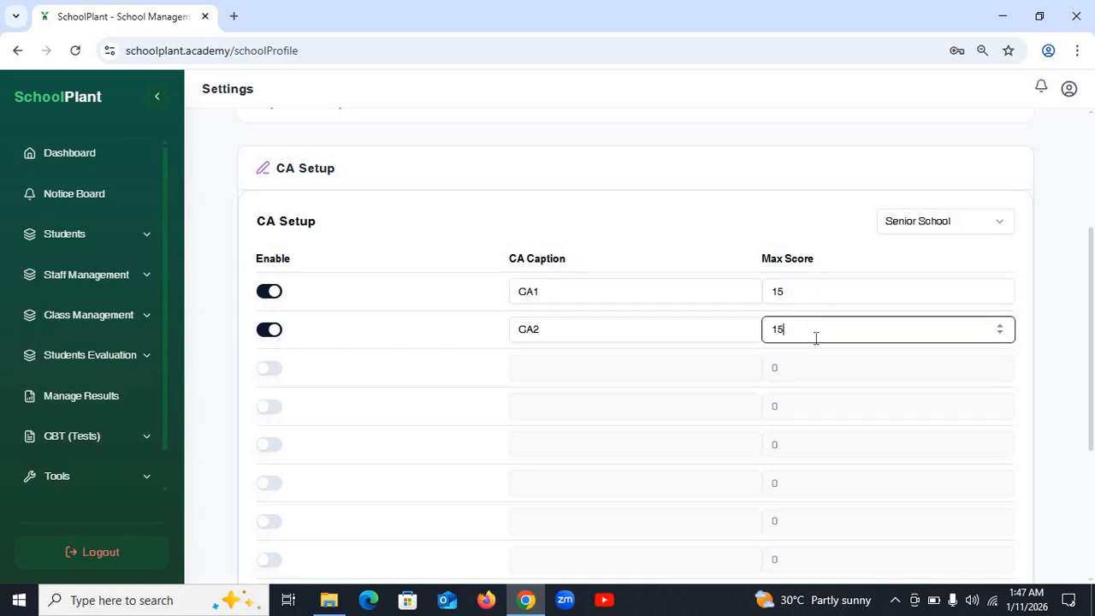
pyautogui.click(818, 294)
pyautogui.click(830, 327)
pyautogui.scroll(-3, 831, 327)
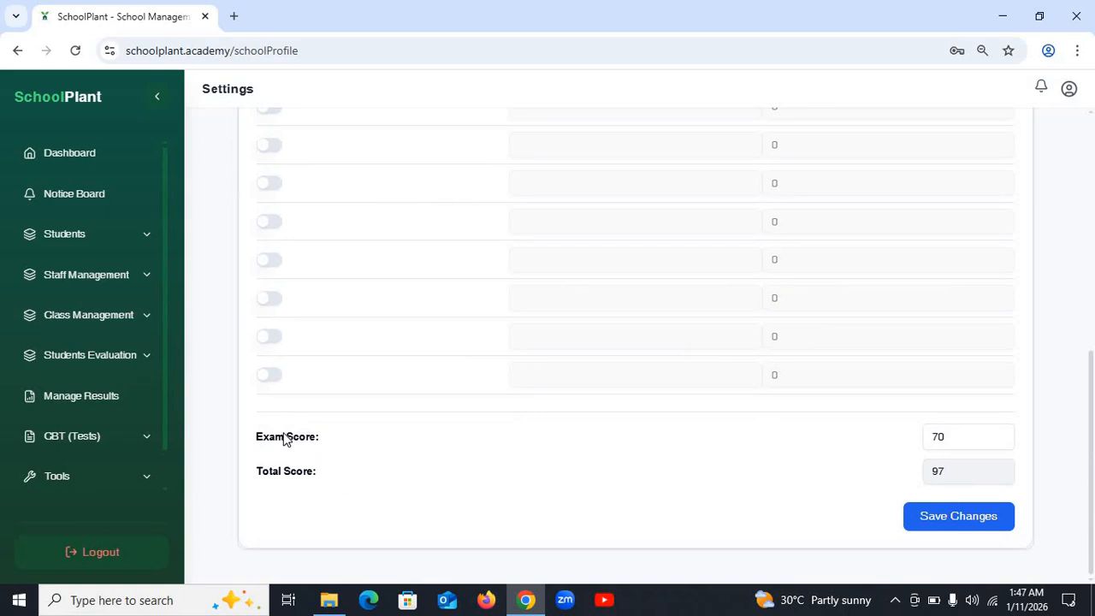
# - Set the exam score to 70 and CA2 maximum score to 15, then save the Senior School CA setup
pyautogui.click(959, 439)
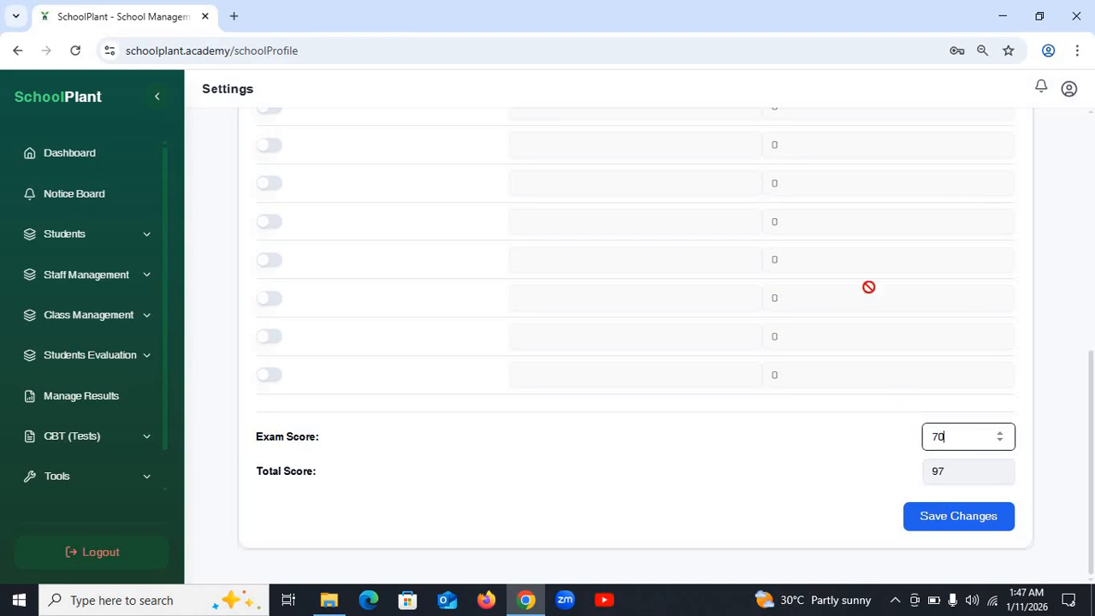
pyautogui.scroll(6, 932, 379)
pyautogui.scroll(-5, 908, 493)
pyautogui.scroll(1, 906, 493)
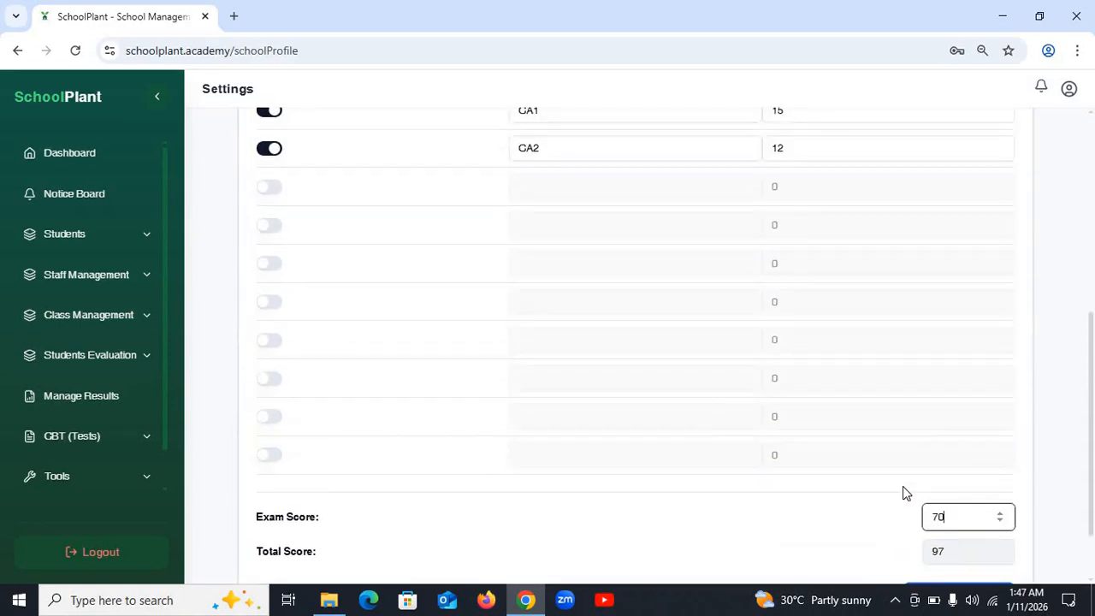
pyautogui.hotkey('ctrl', 'a')
pyautogui.write('070')
pyautogui.scroll(5, 932, 465)
pyautogui.scroll(-3, 788, 334)
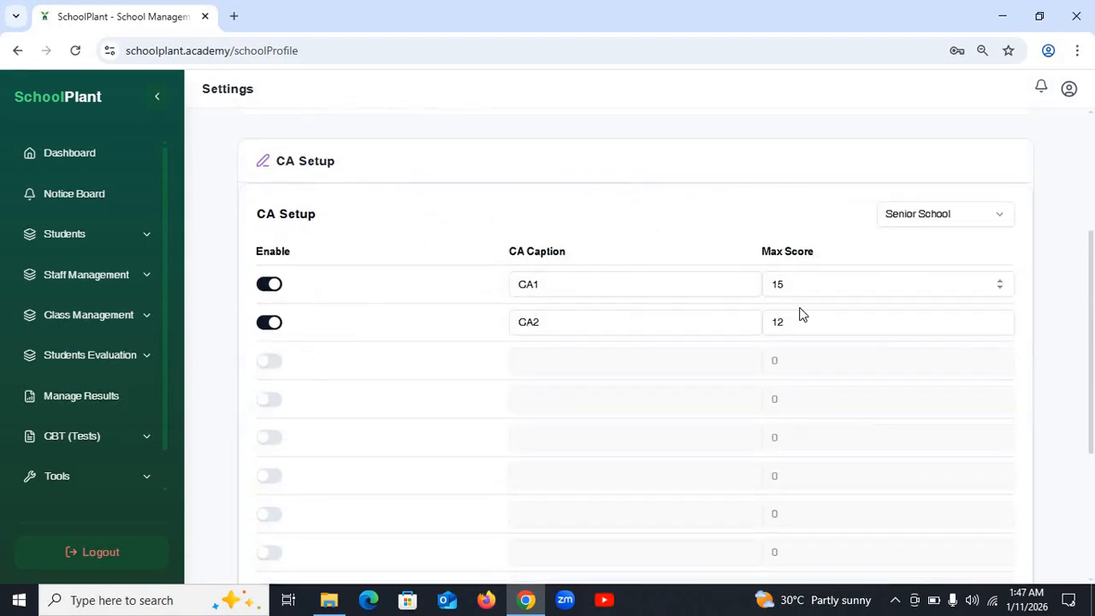
pyautogui.doubleClick(802, 321)
pyautogui.write('15')
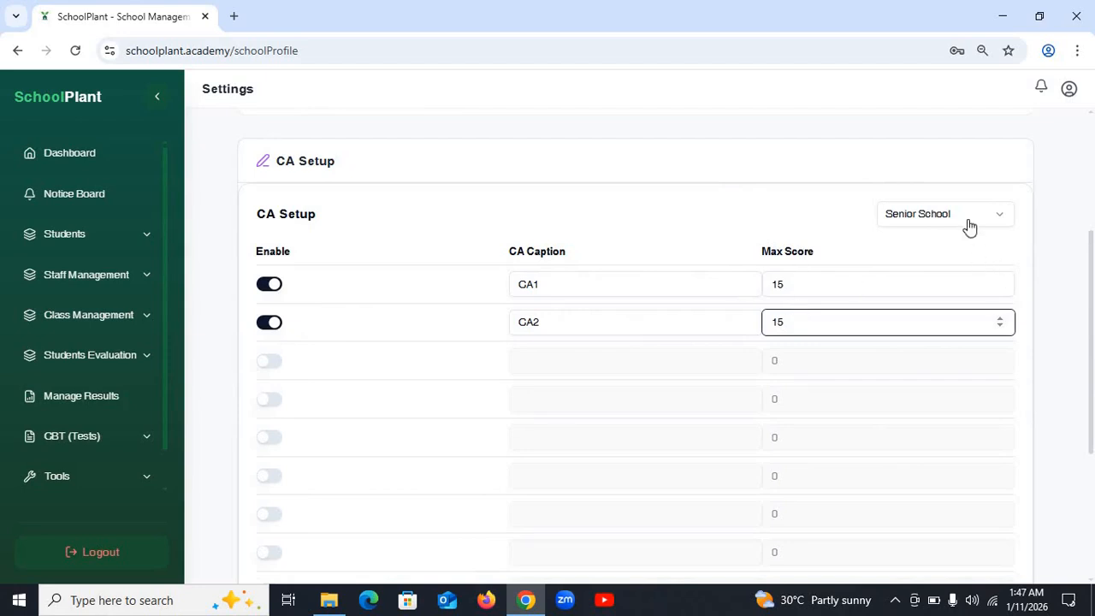
pyautogui.scroll(-5, 929, 441)
pyautogui.click(944, 522)
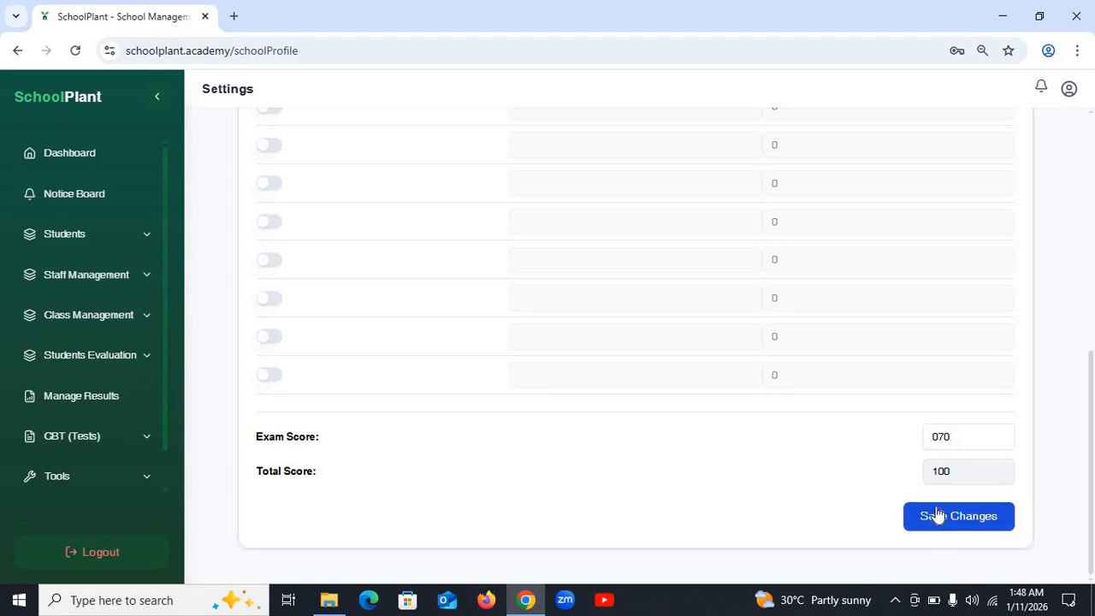
# - Switch the CA setup to Junior School and save it
pyautogui.click(943, 463)
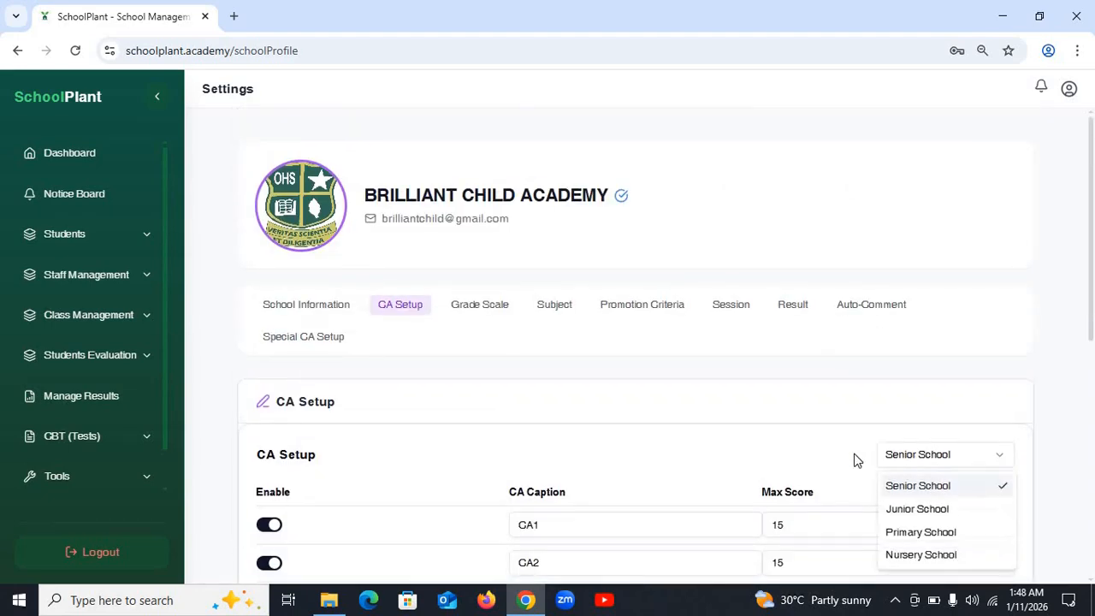
pyautogui.click(920, 509)
pyautogui.scroll(-10, 946, 503)
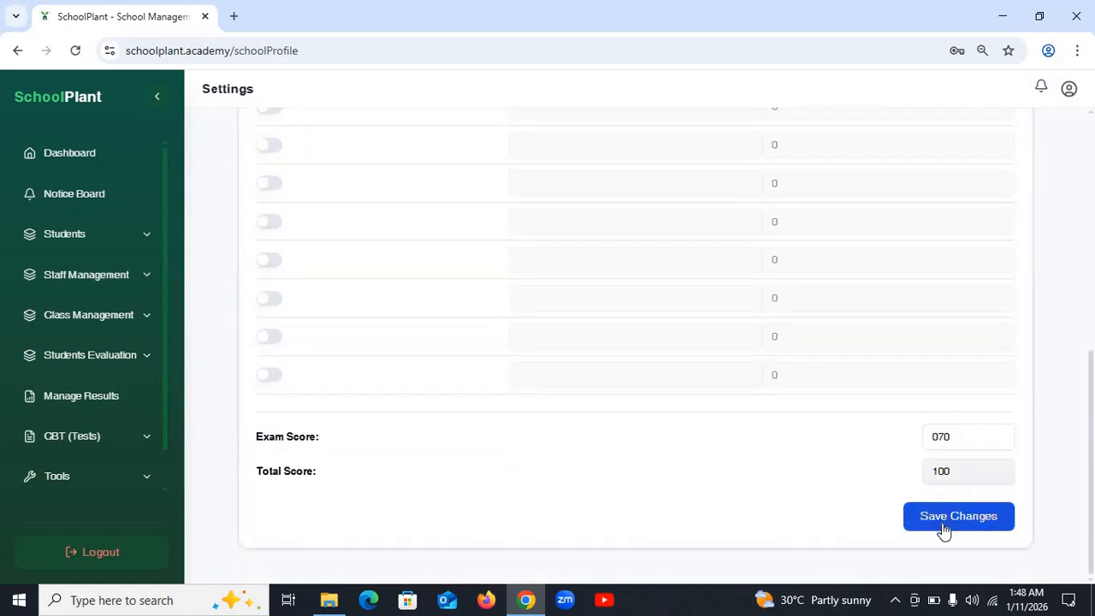
pyautogui.click(948, 517)
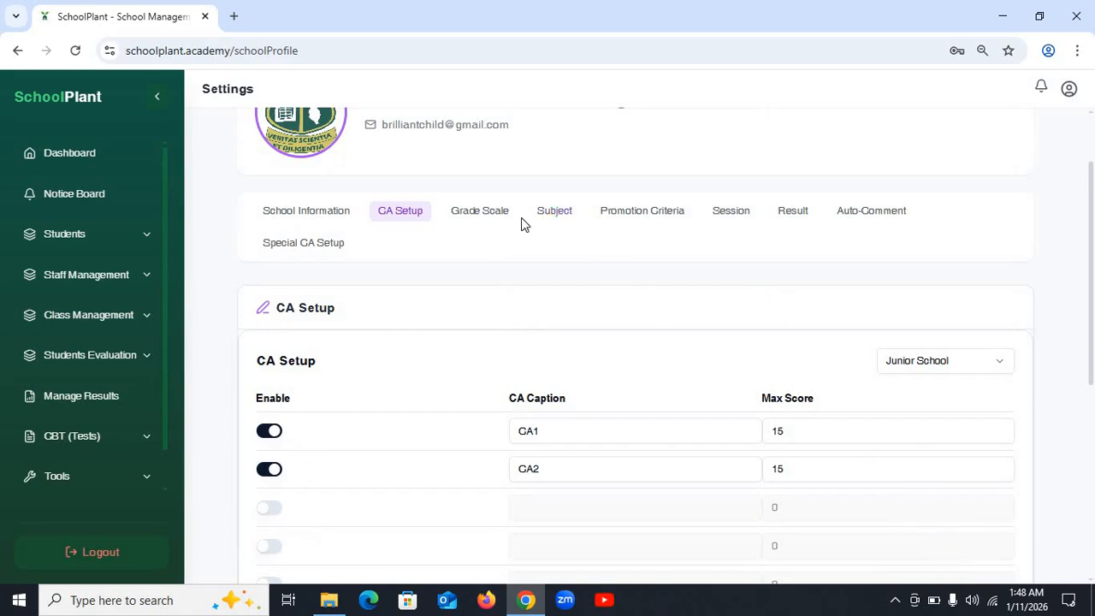
# - In Grade Scale, start a new grade with upper limit 100, lower limit 70 and grade A
pyautogui.click(485, 219)
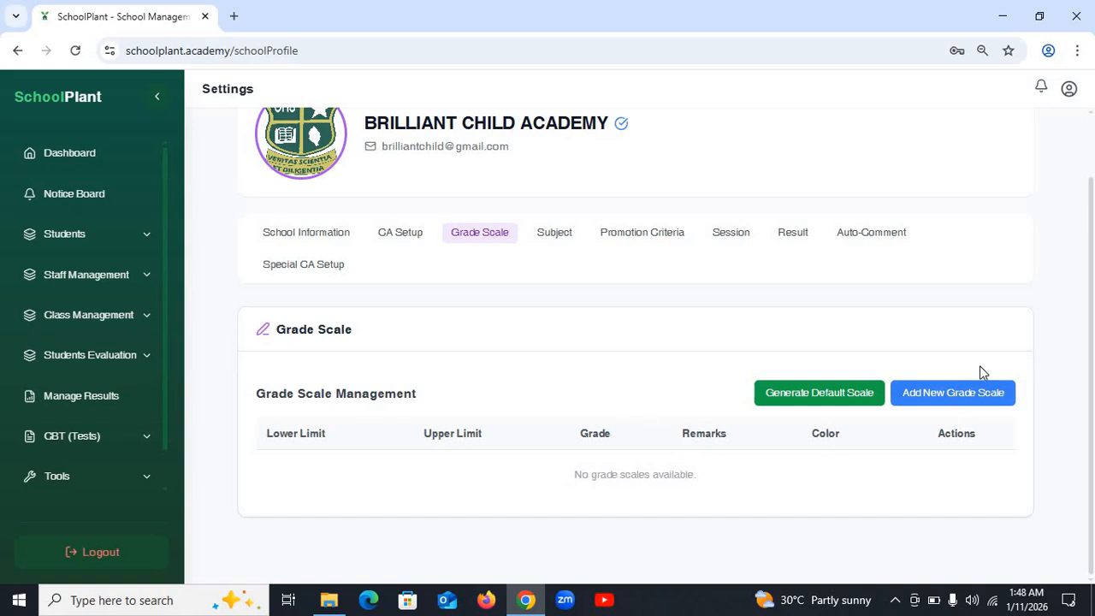
pyautogui.click(965, 398)
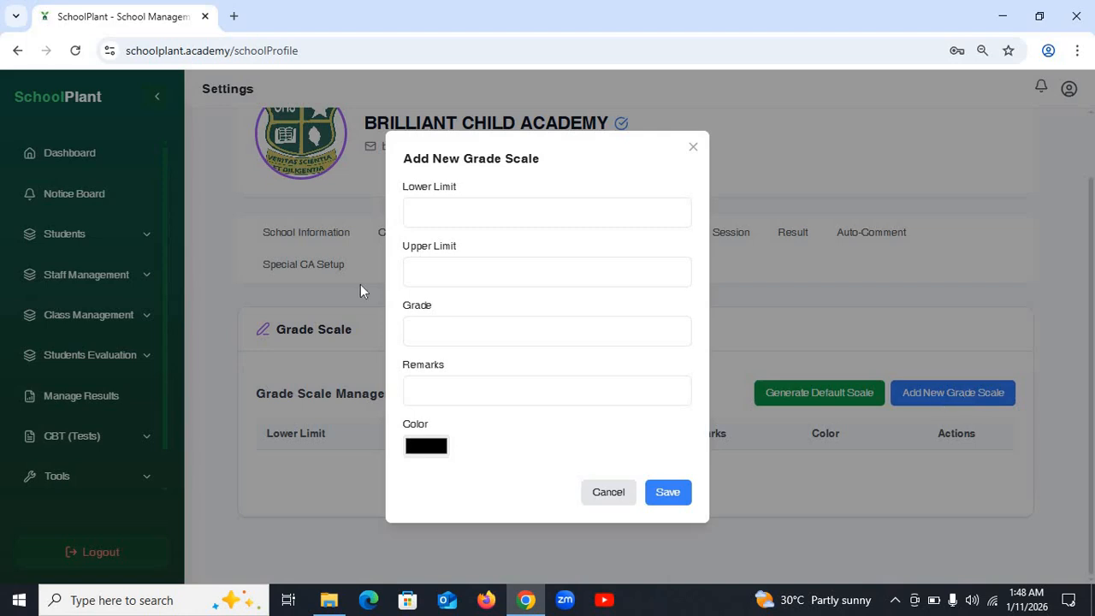
pyautogui.click(456, 276)
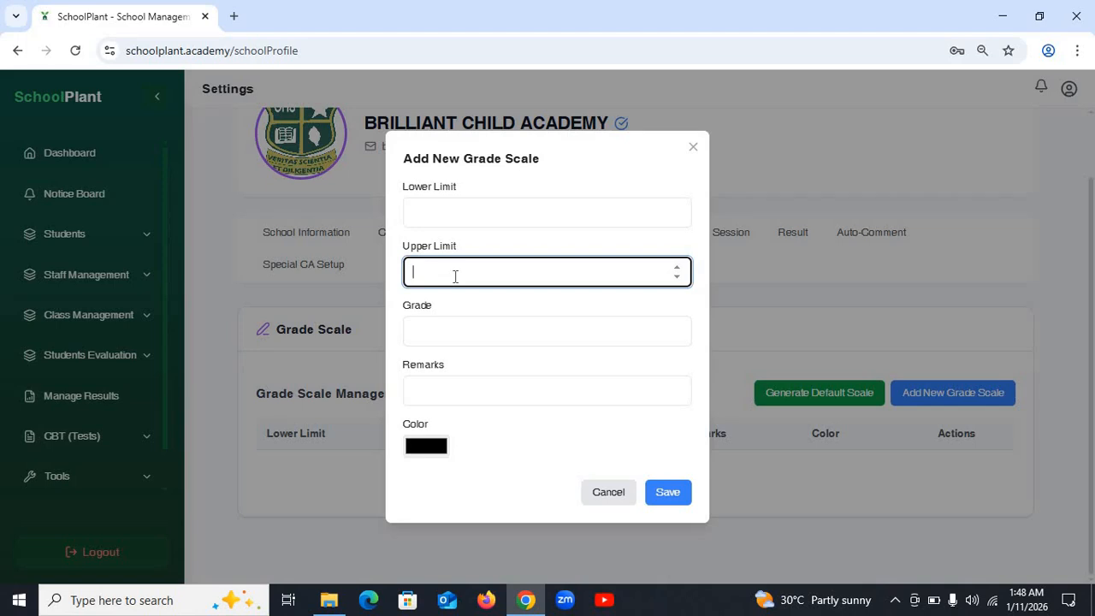
pyautogui.write('7')
pyautogui.press('BackSpace')
pyautogui.write('100')
pyautogui.click(451, 210)
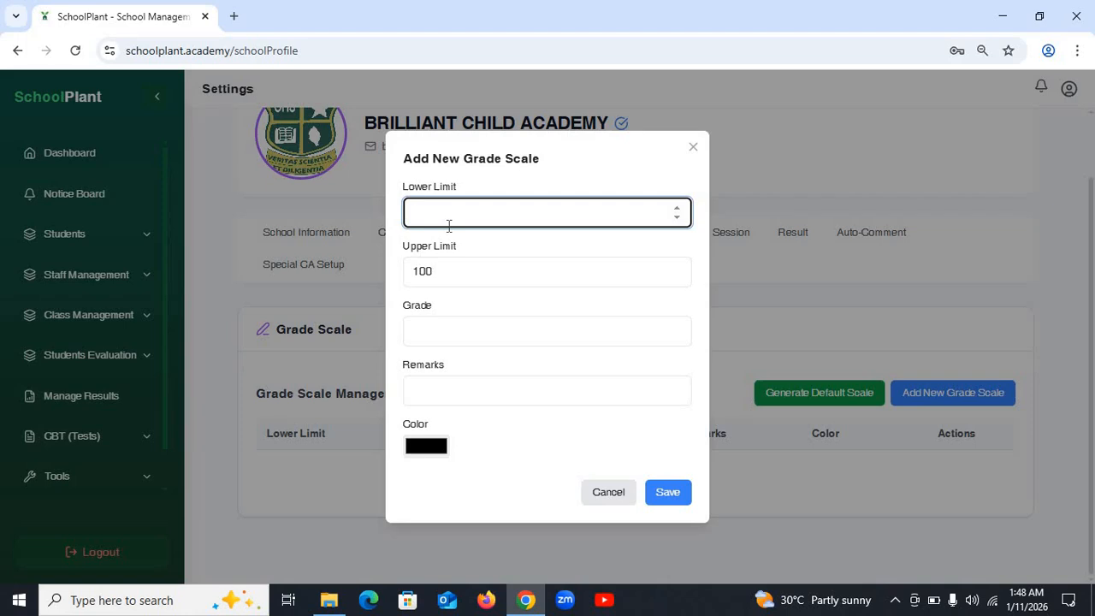
pyautogui.write('70')
pyautogui.click(452, 330)
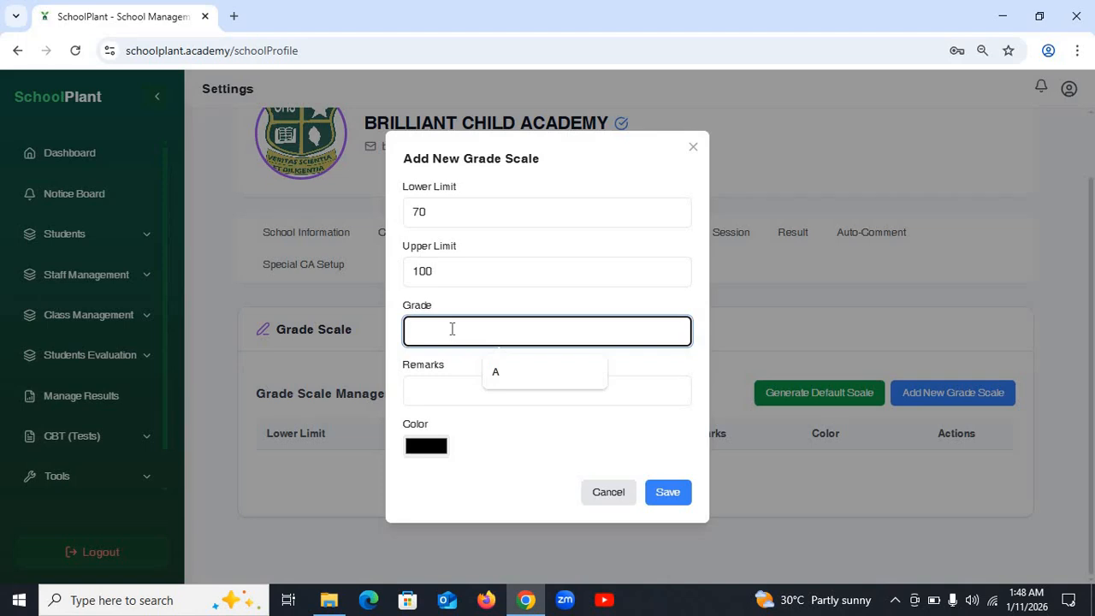
pyautogui.write('A')
# - Give the A grade the remark EXCELLENT and a bright blue colour (#269df7)
pyautogui.click(435, 389)
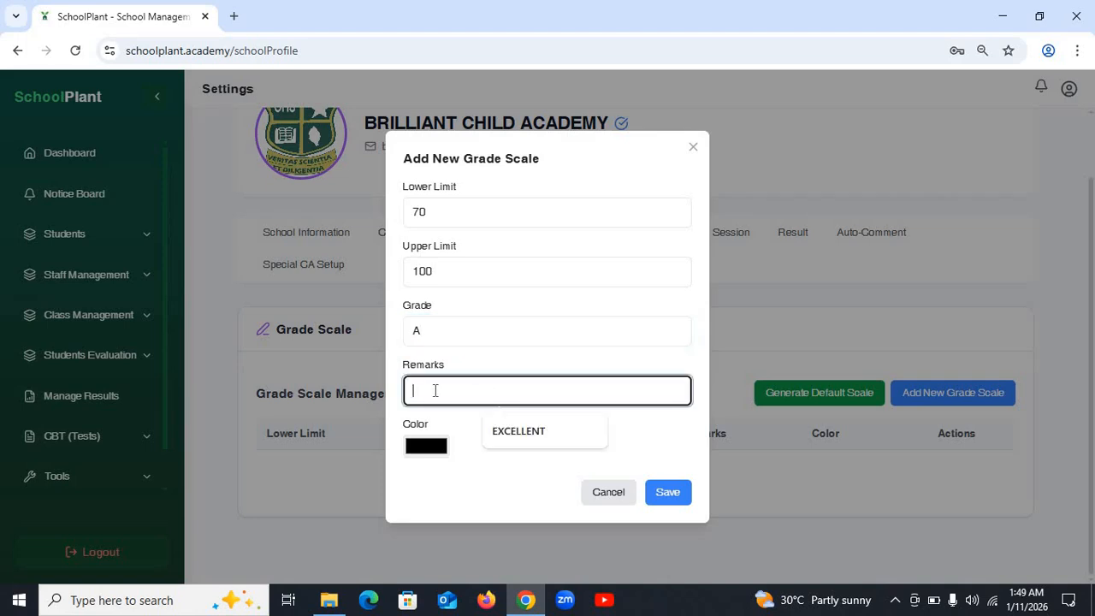
pyautogui.click(527, 442)
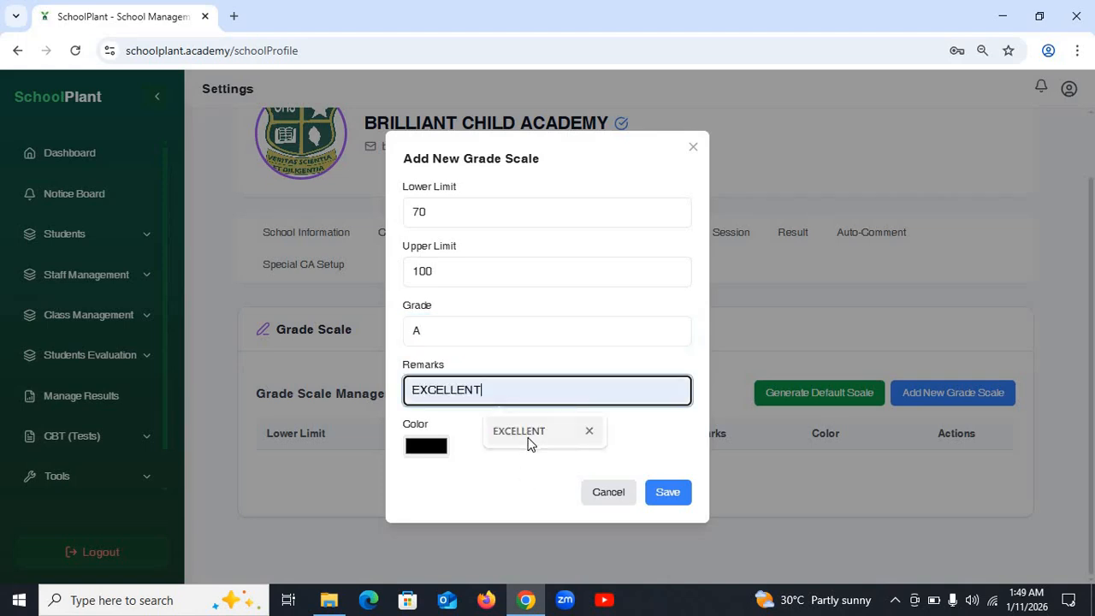
pyautogui.click(424, 448)
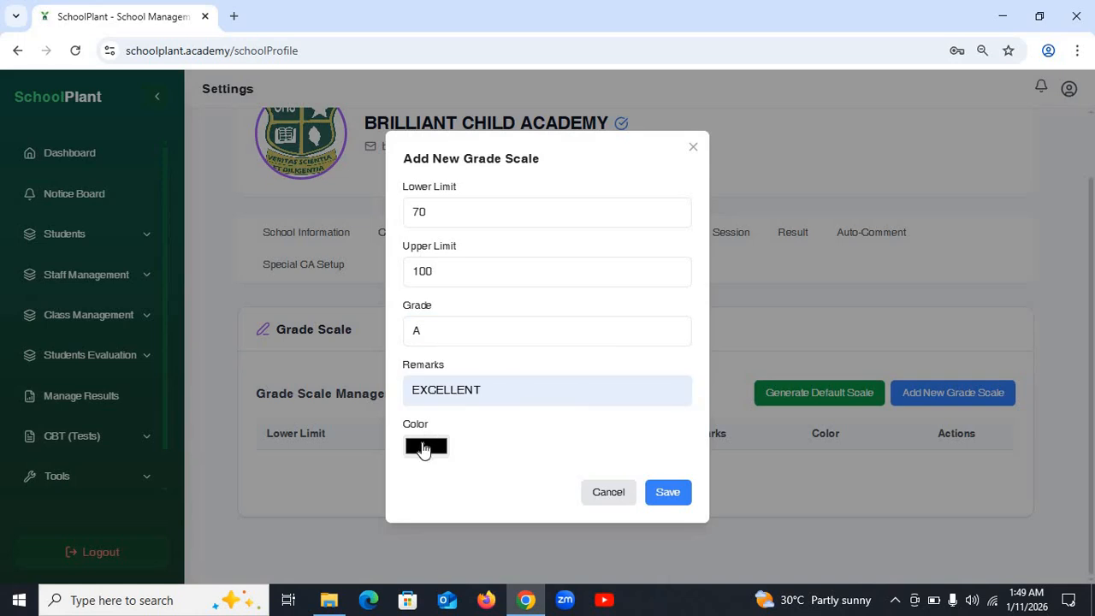
pyautogui.moveTo(523, 369); pyautogui.dragTo(506, 369)
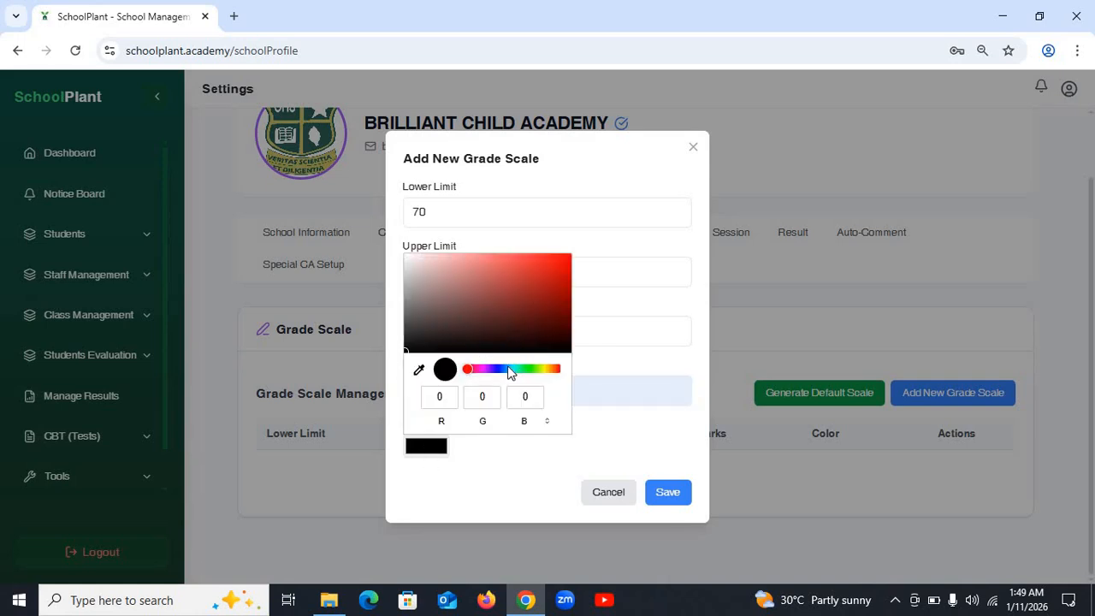
pyautogui.click(545, 259)
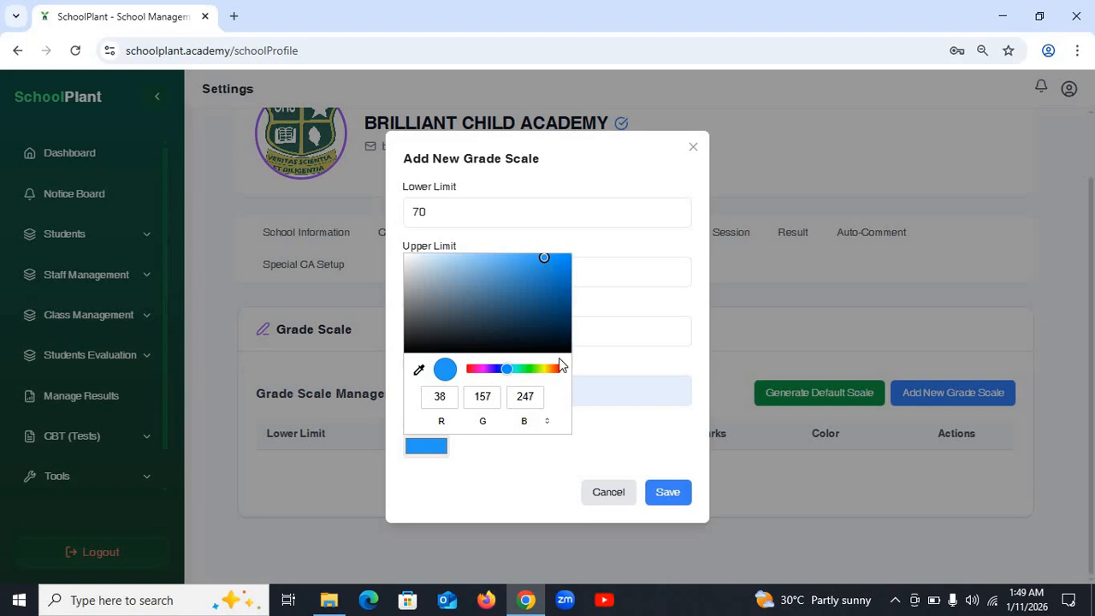
pyautogui.click(655, 497)
# - Save the A grade, then start a new grade with range 60–69 and grade B
pyautogui.click(667, 503)
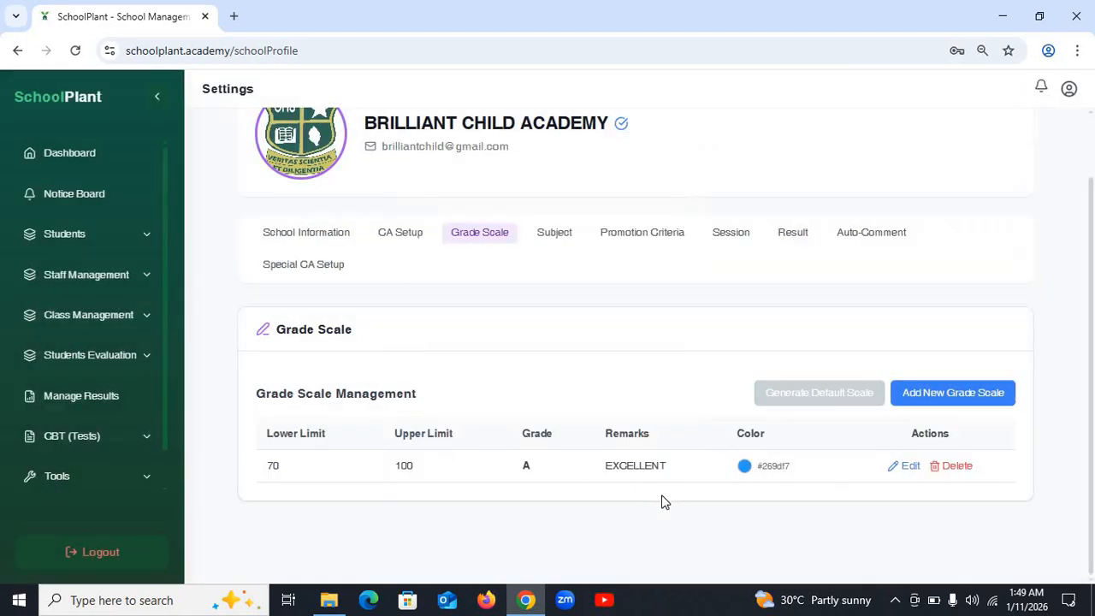
pyautogui.click(918, 396)
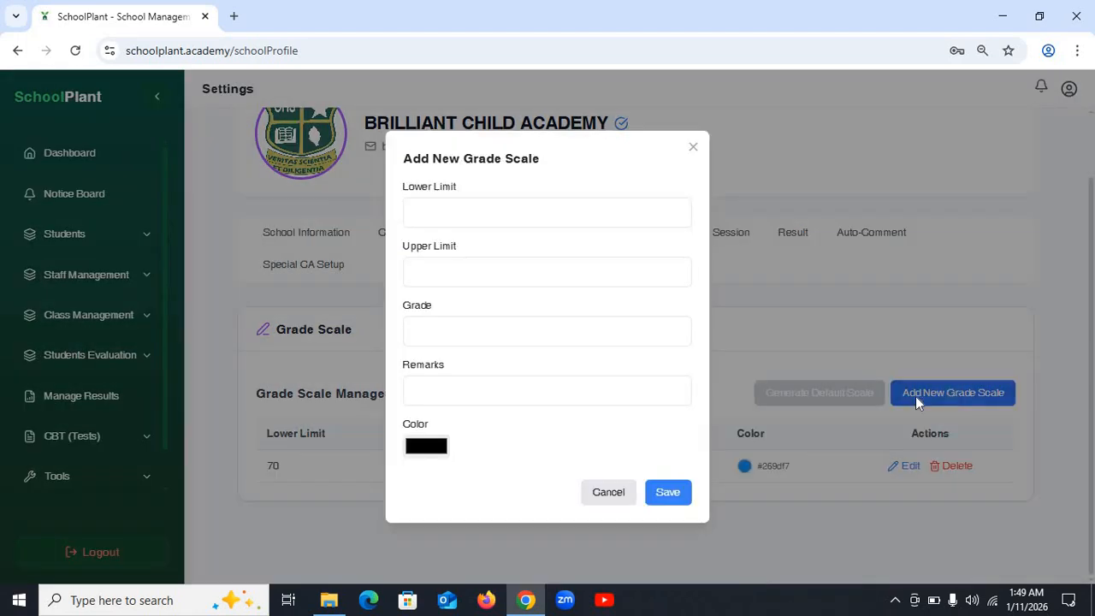
pyautogui.click(485, 272)
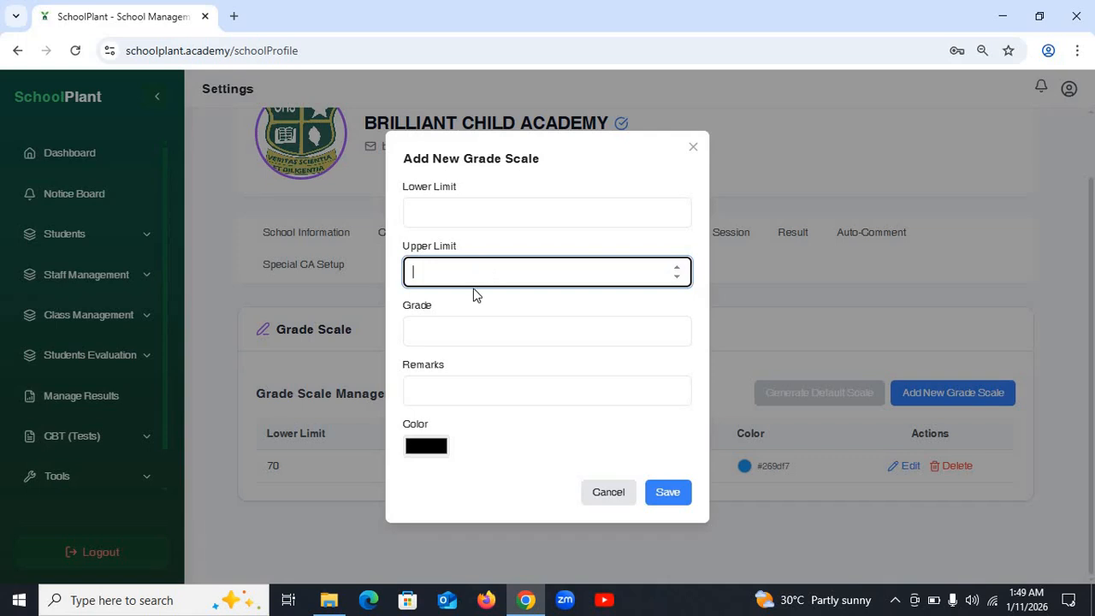
pyautogui.write('69')
pyautogui.click(437, 210)
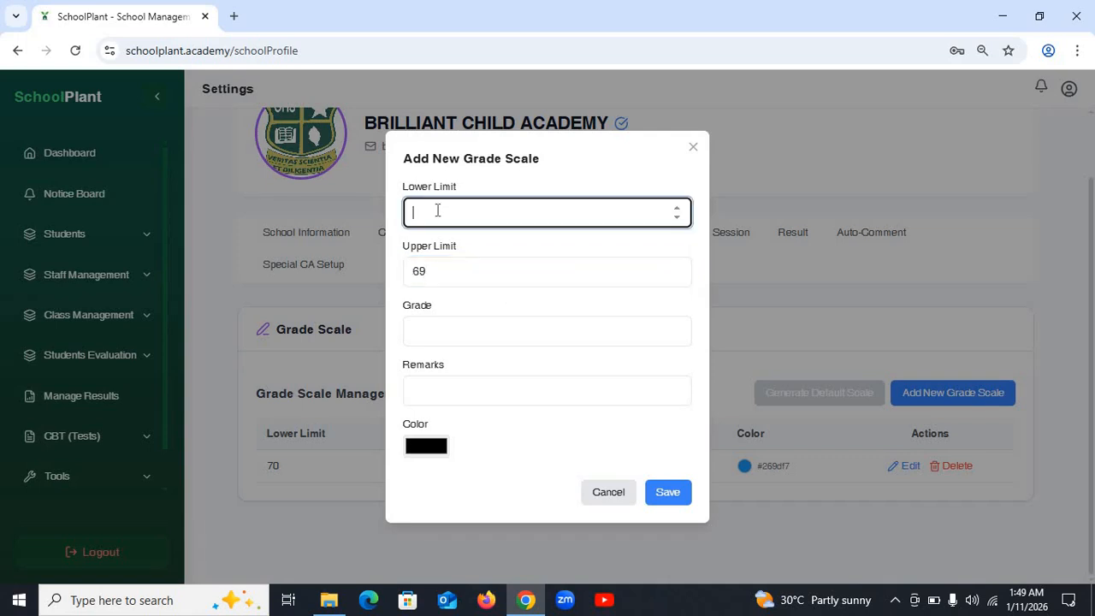
pyautogui.write('60')
pyautogui.click(462, 329)
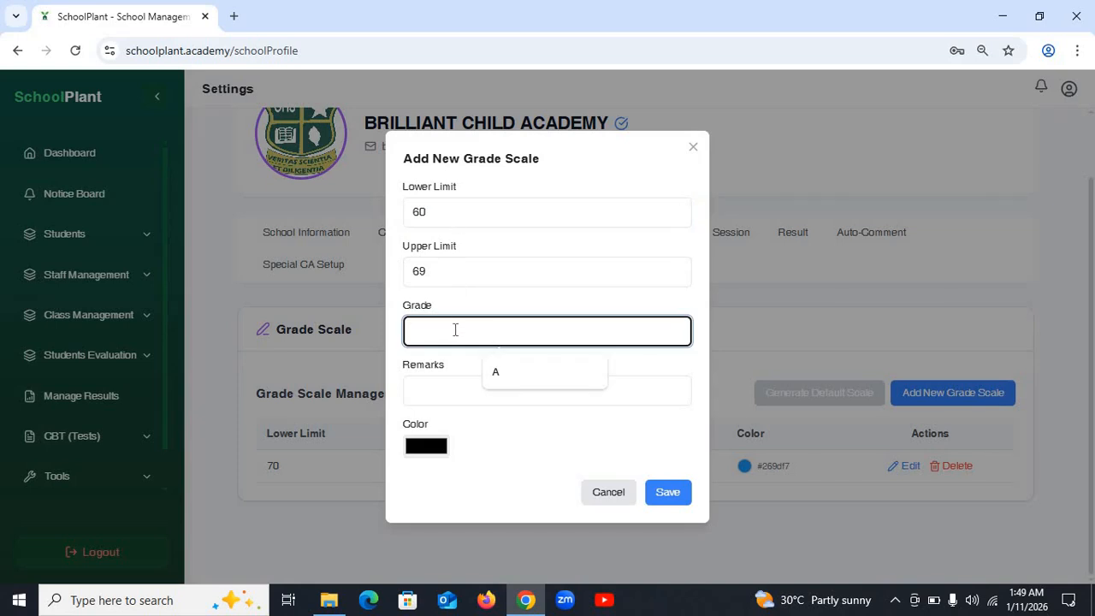
pyautogui.write('B')
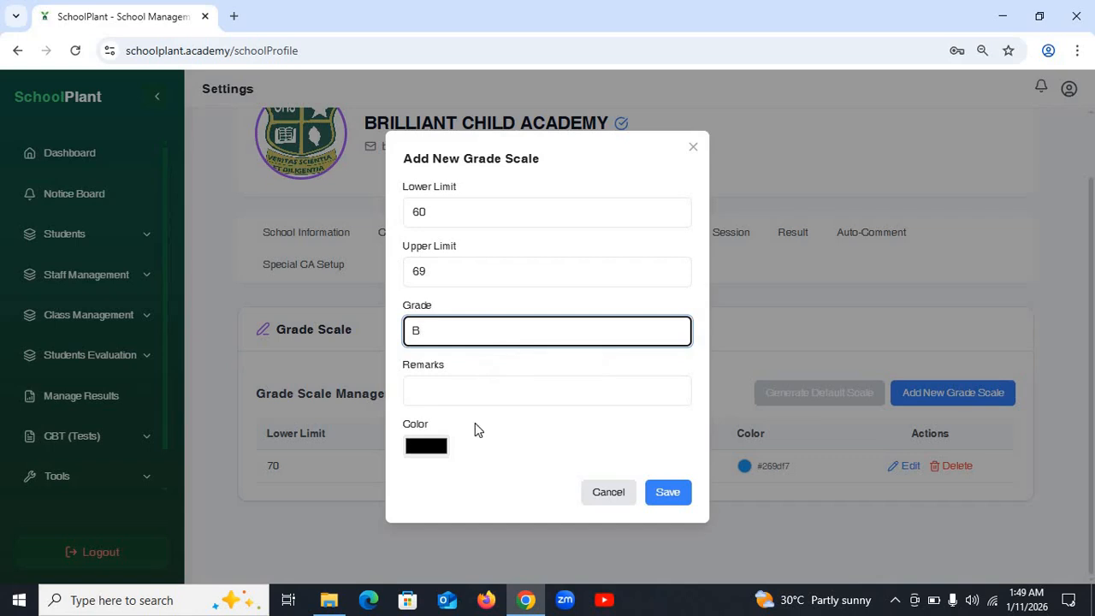
# - Give grade B the remark VERY GOOD and a bright green colour (#20d95e), then save it
pyautogui.click(473, 392)
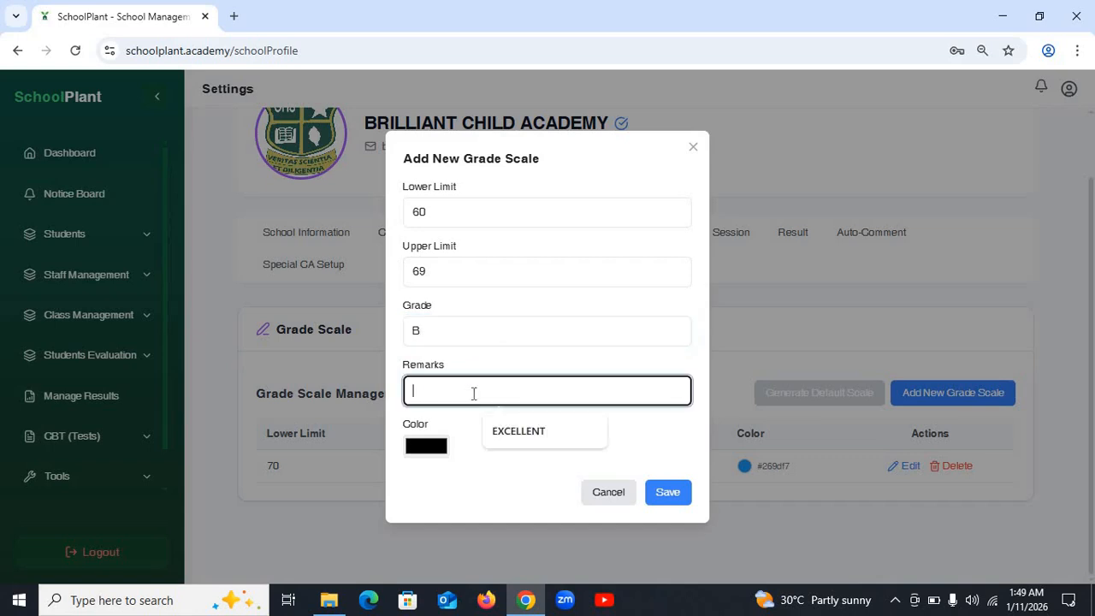
pyautogui.write('VERY')
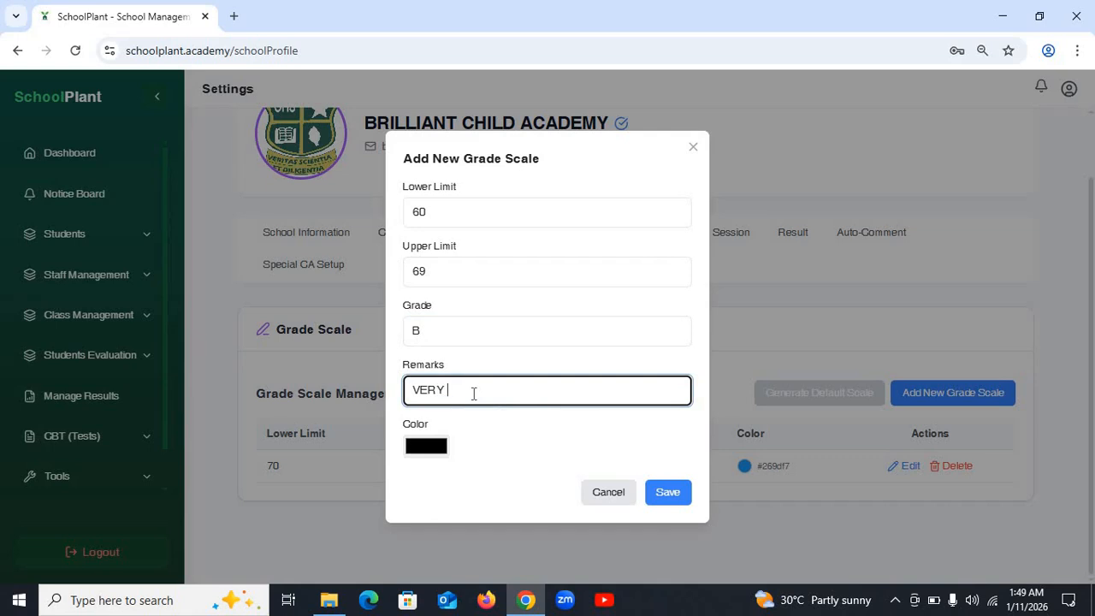
pyautogui.write(' GOOD')
pyautogui.click(430, 455)
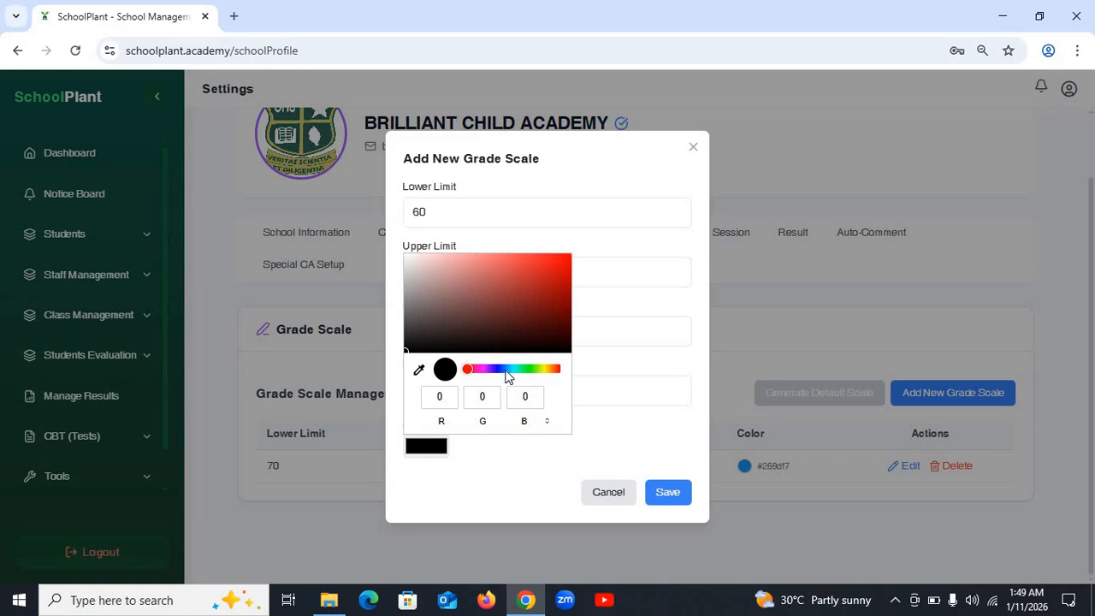
pyautogui.click(525, 370)
pyautogui.click(545, 269)
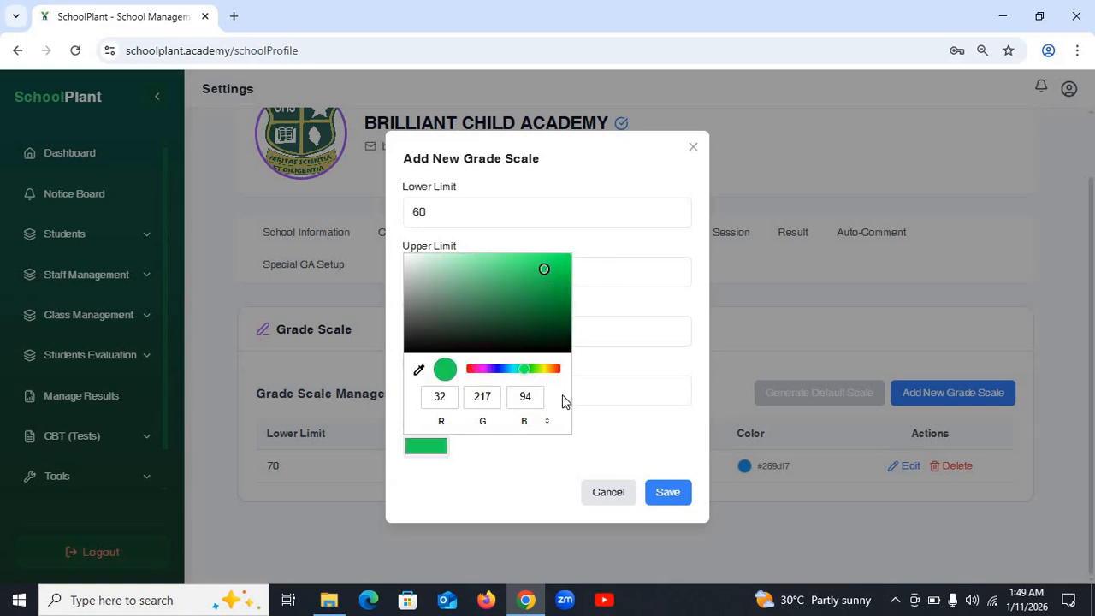
pyautogui.click(653, 499)
pyautogui.click(665, 497)
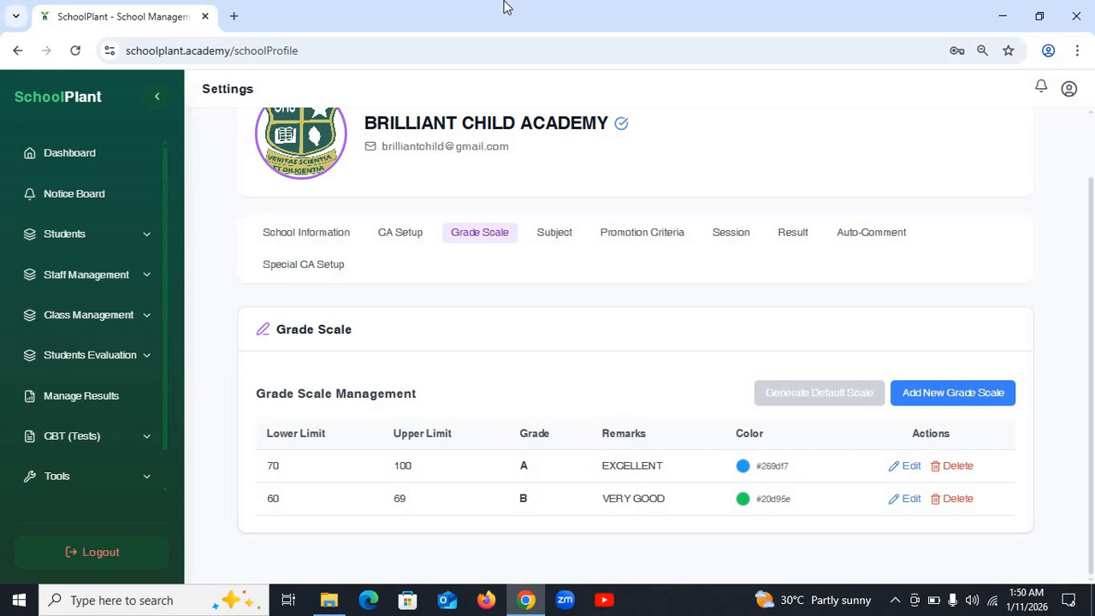
# - On the Subject tab, add ENGLISH LANGUAGE with Applies To set to All Classes and save it
pyautogui.click(562, 238)
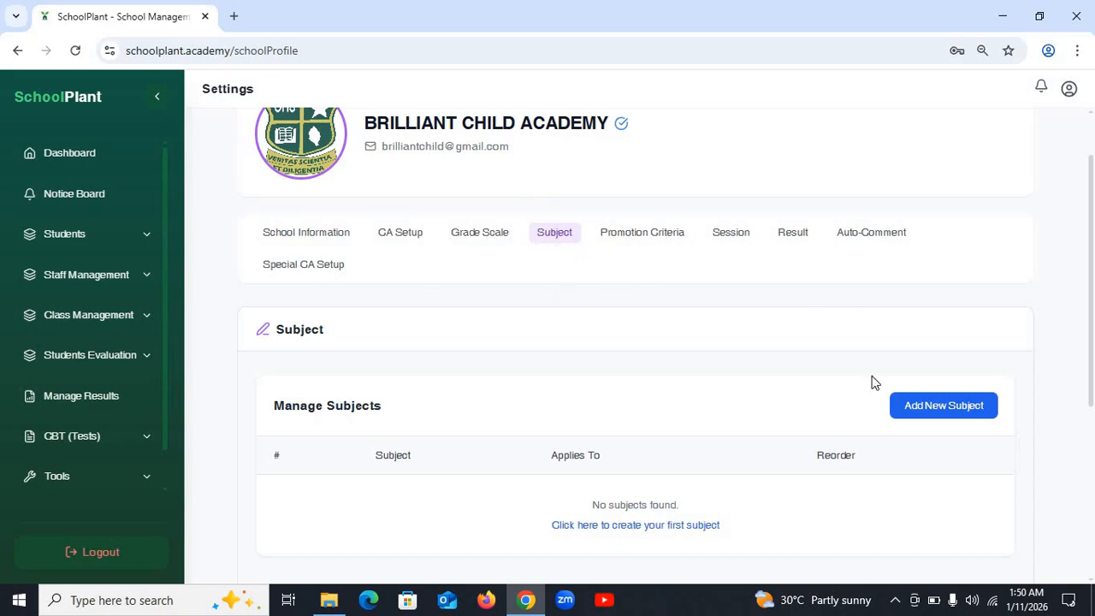
pyautogui.scroll(-1, 917, 441)
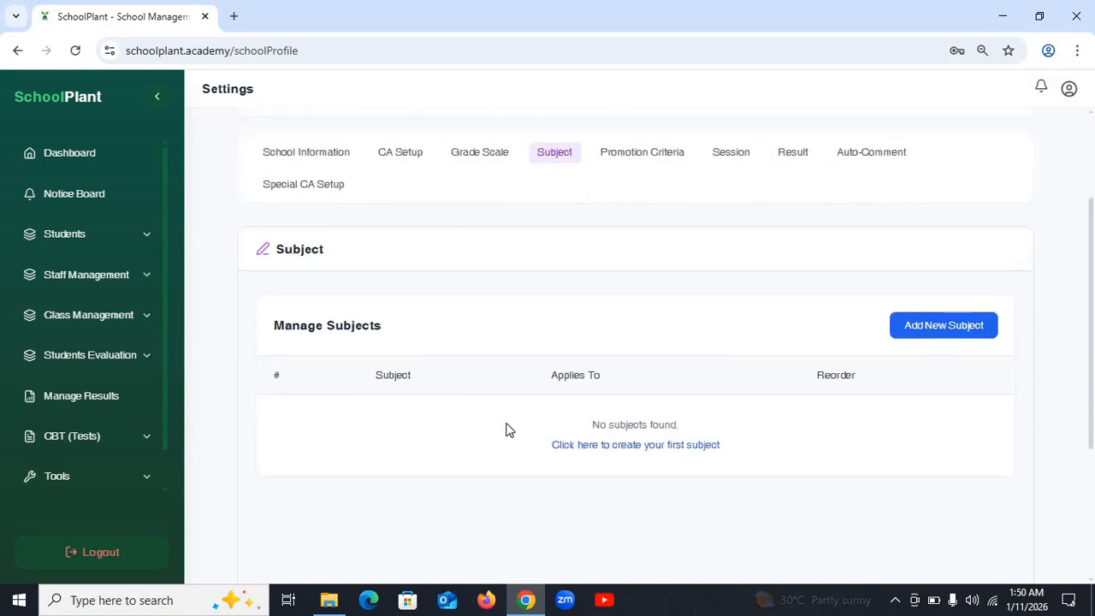
pyautogui.click(946, 326)
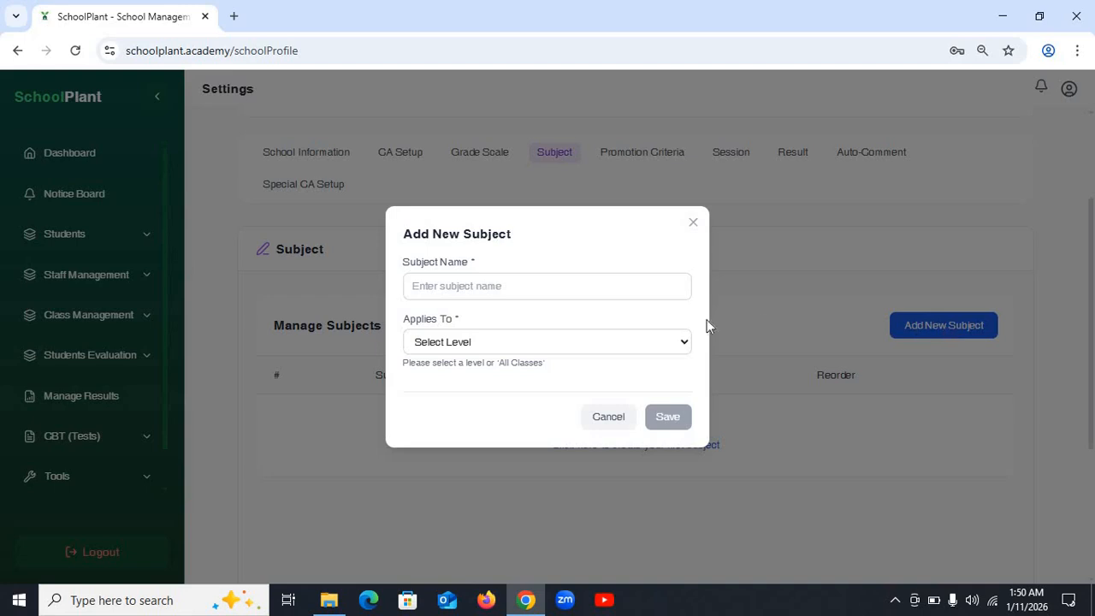
pyautogui.click(538, 285)
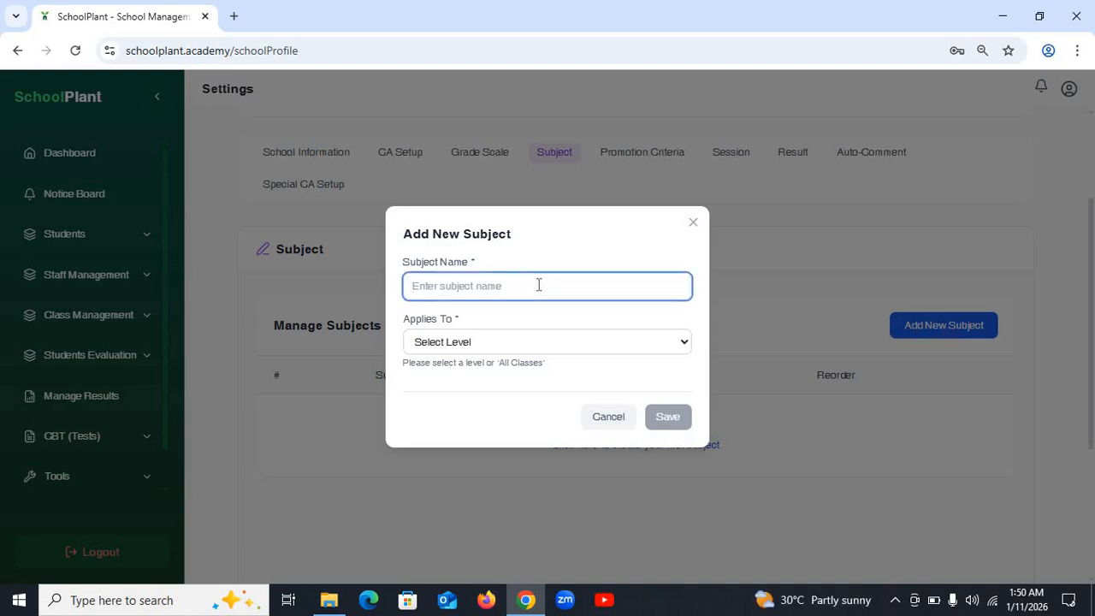
pyautogui.write('ENGLISH ')
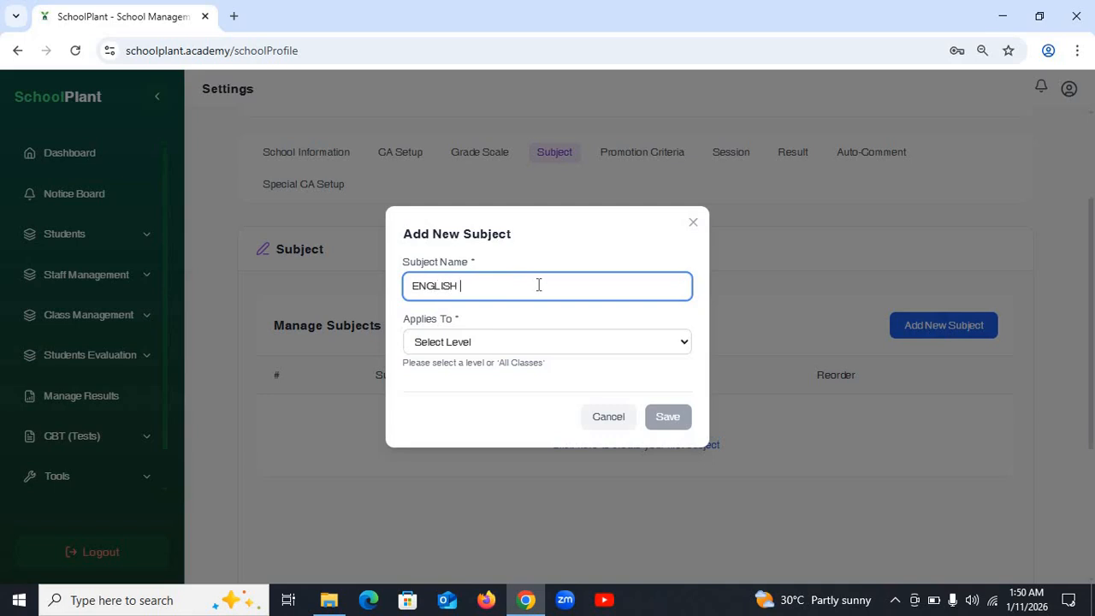
pyautogui.write('LANGUAGE')
pyautogui.click(494, 343)
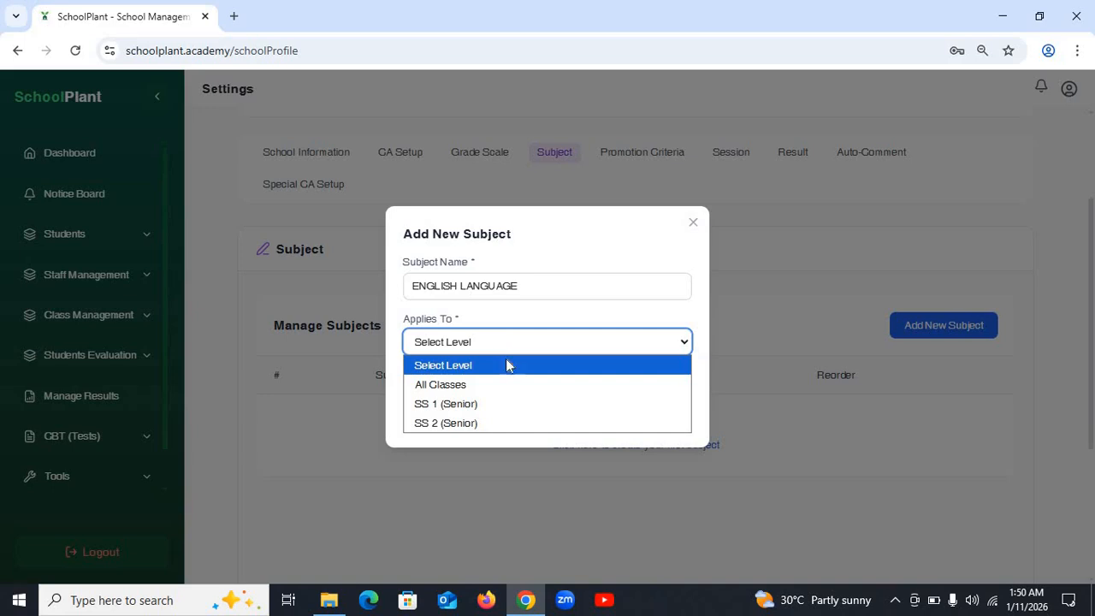
pyautogui.click(510, 387)
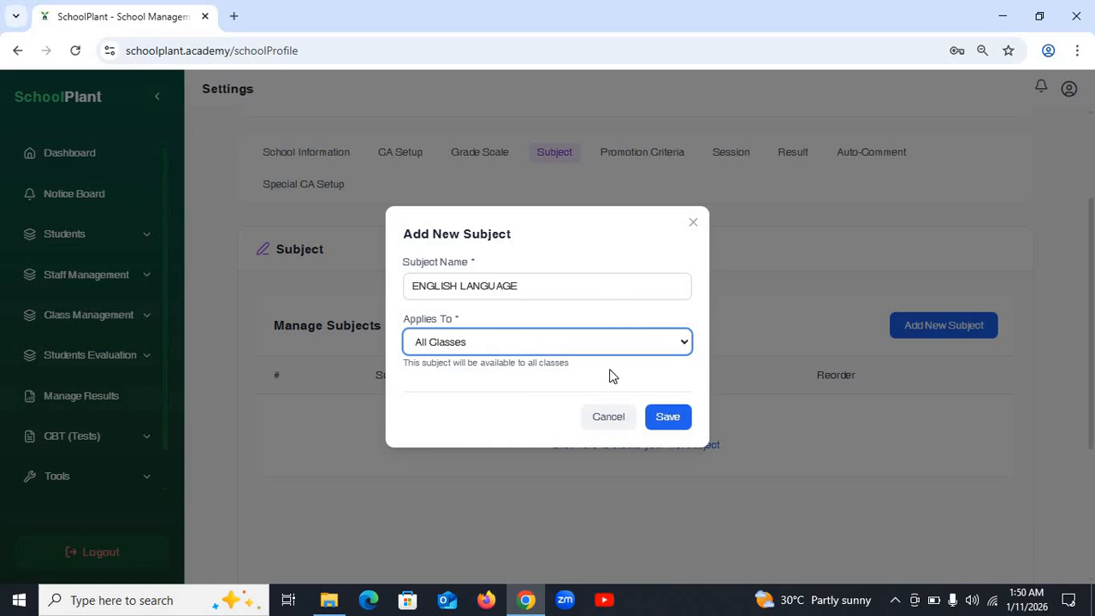
pyautogui.click(560, 339)
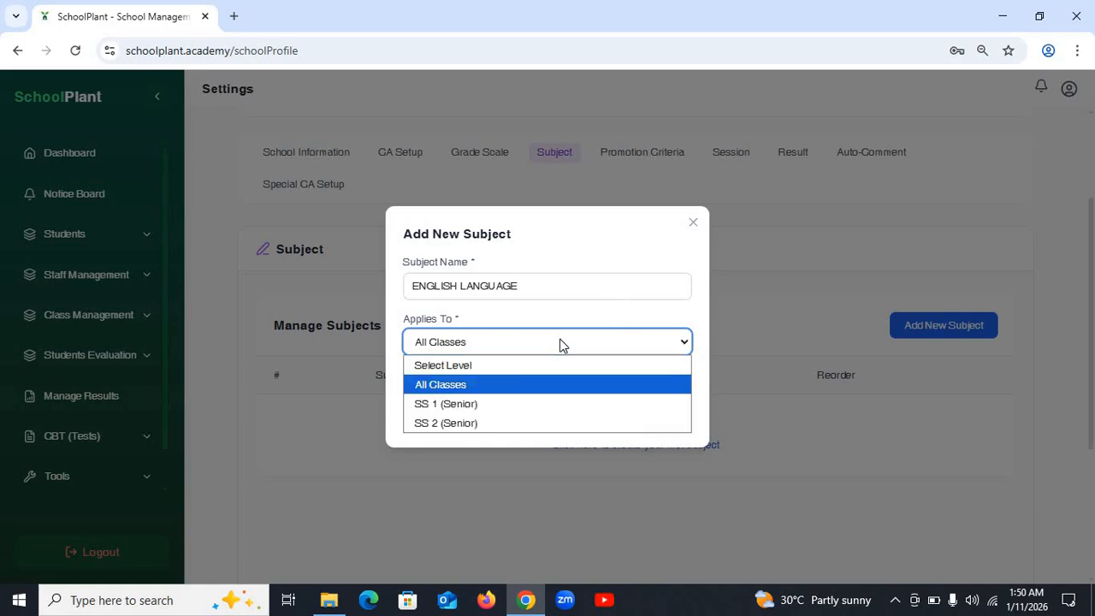
pyautogui.click(495, 383)
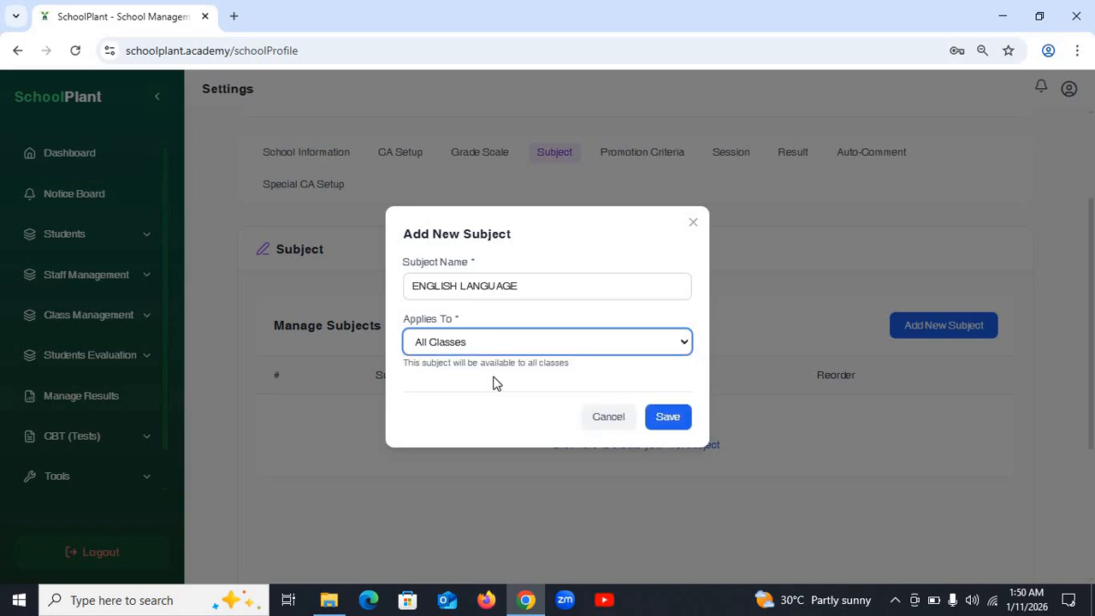
pyautogui.click(668, 419)
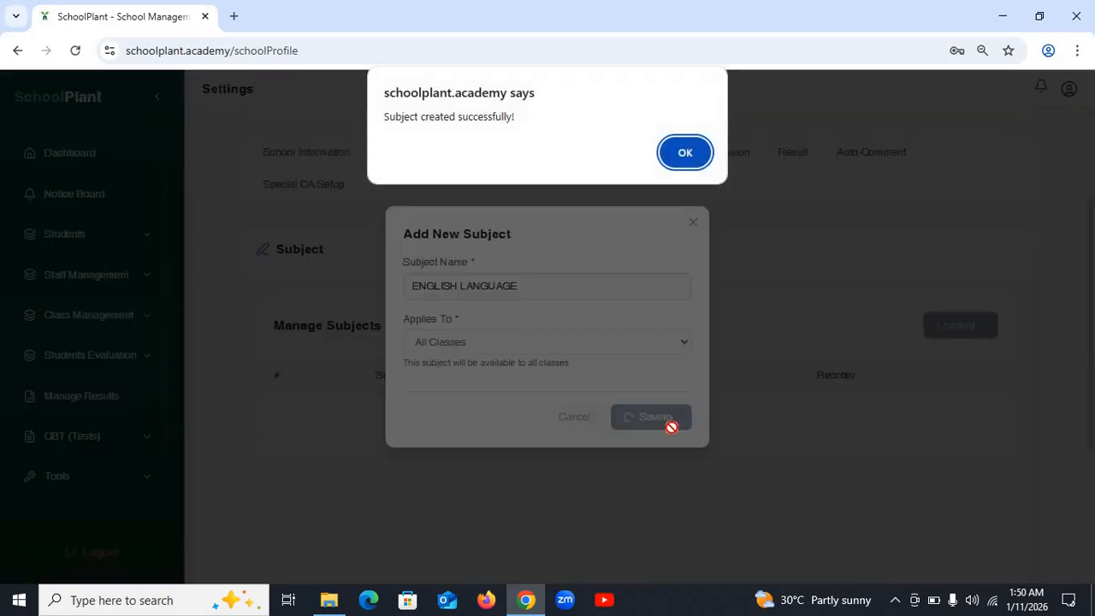
pyautogui.click(684, 163)
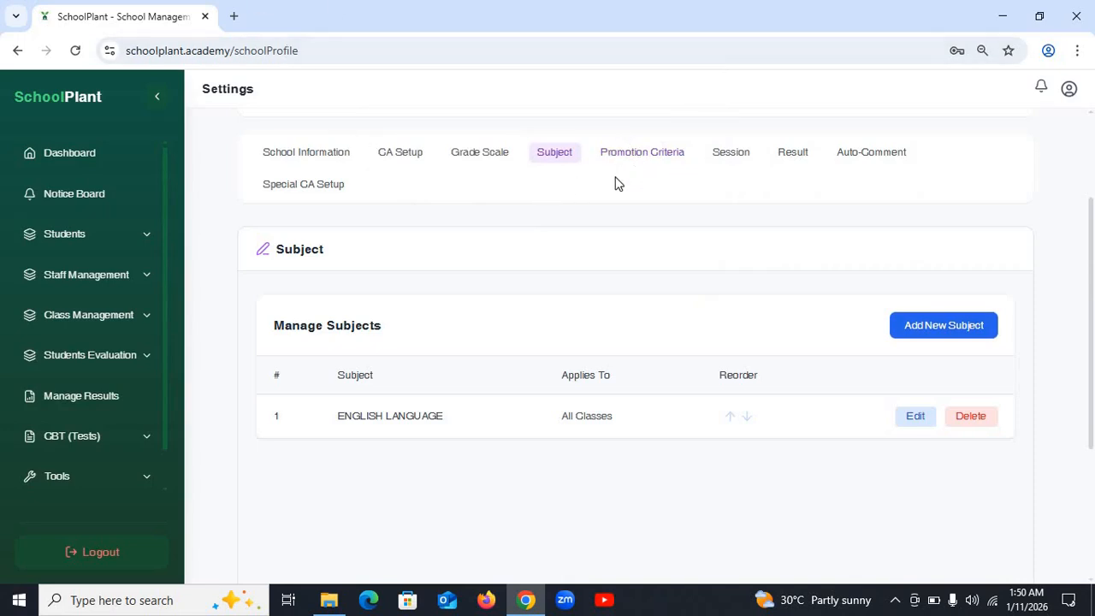
# - Add the subject MATHEMATICS applying to All Classes and save it
pyautogui.click(925, 329)
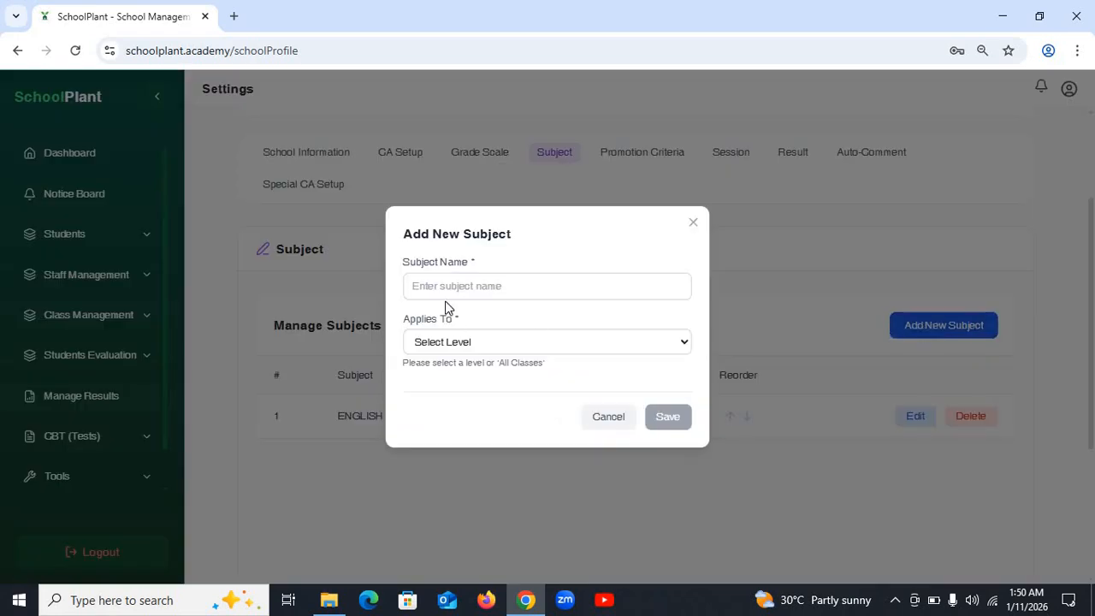
pyautogui.click(481, 291)
pyautogui.write('MA')
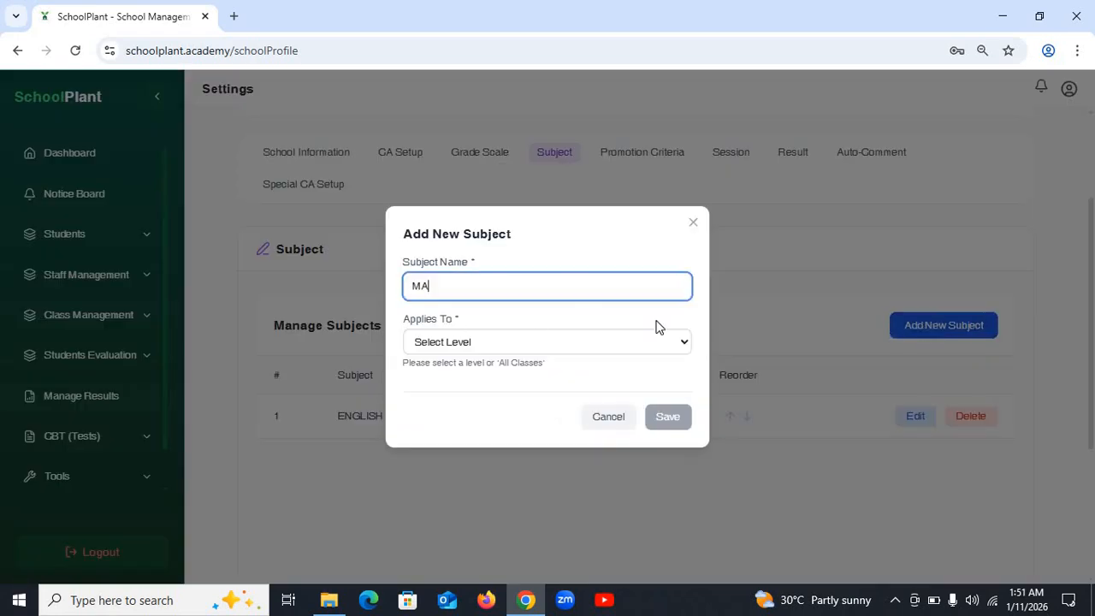
pyautogui.write('THEMATU')
pyautogui.press('BackSpace')
pyautogui.write('CS')
pyautogui.click(665, 342)
pyautogui.click(447, 384)
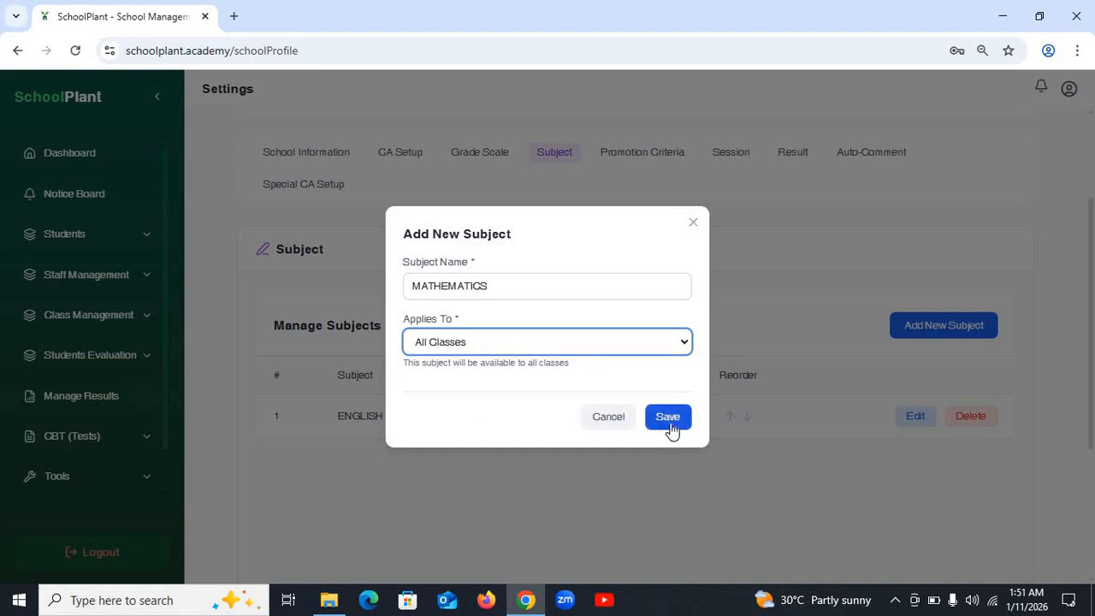
pyautogui.click(668, 432)
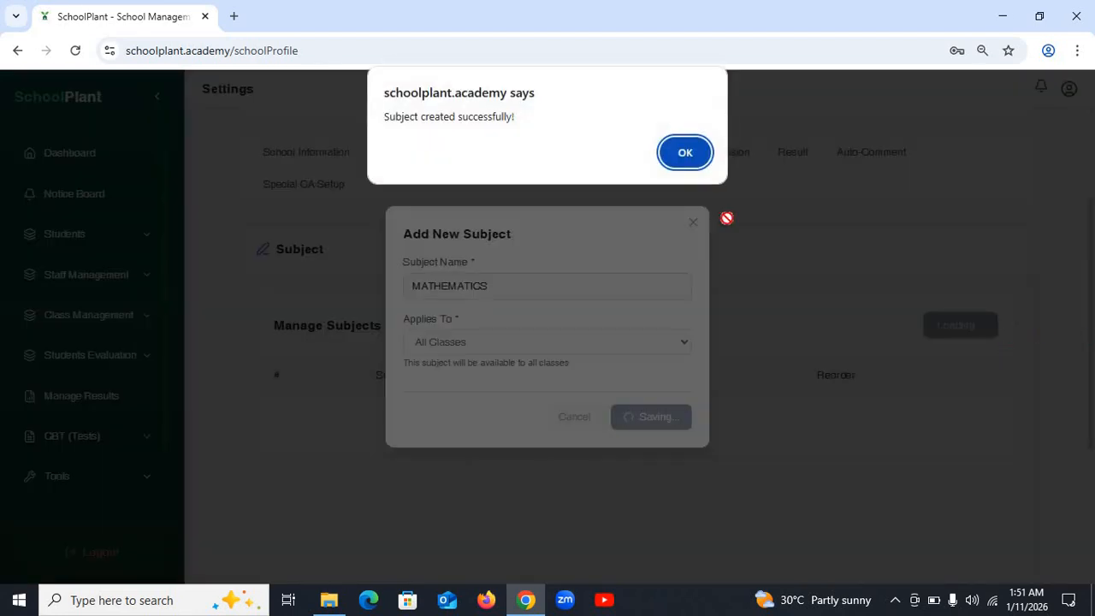
pyautogui.click(692, 151)
# - Add the subject IGBO LANGUAGE applying to All Classes and save it
pyautogui.click(966, 332)
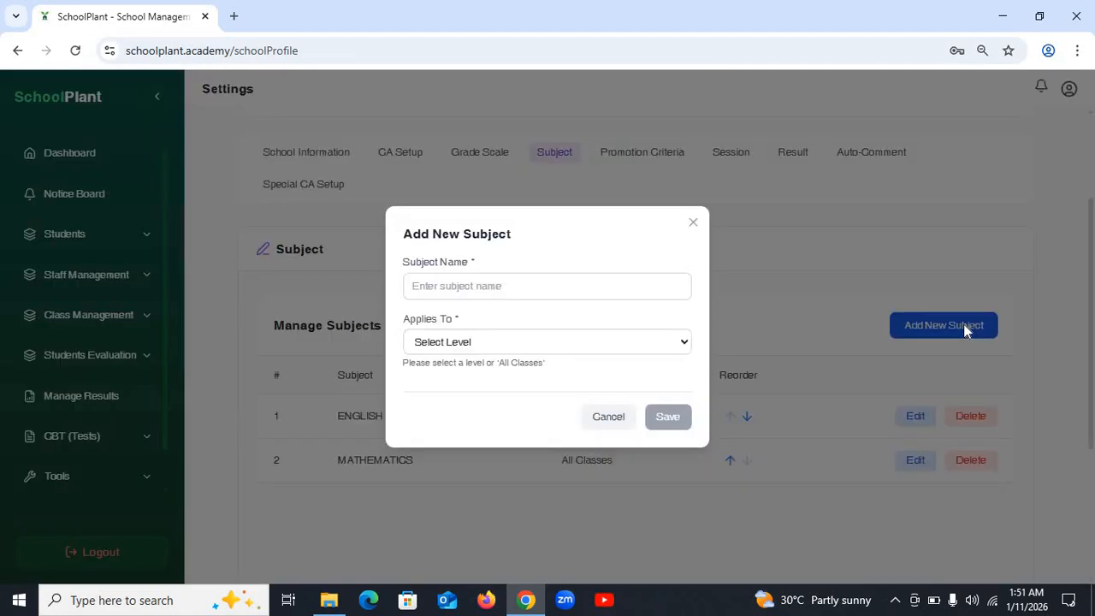
pyautogui.click(574, 286)
pyautogui.write('IGBO ')
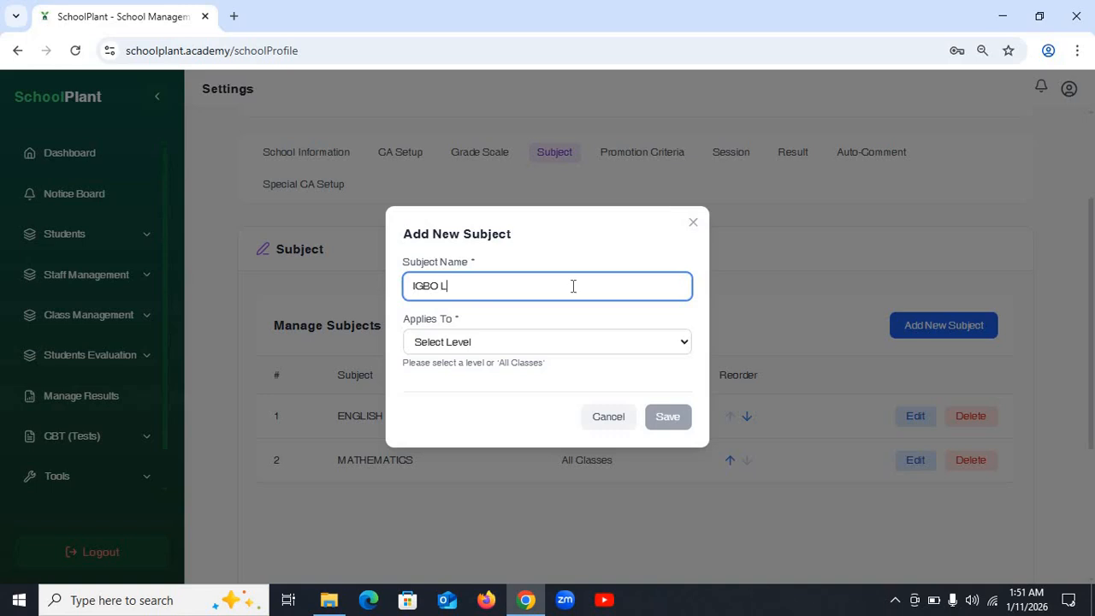
pyautogui.write('LANGUAGE')
pyautogui.click(475, 347)
pyautogui.click(477, 384)
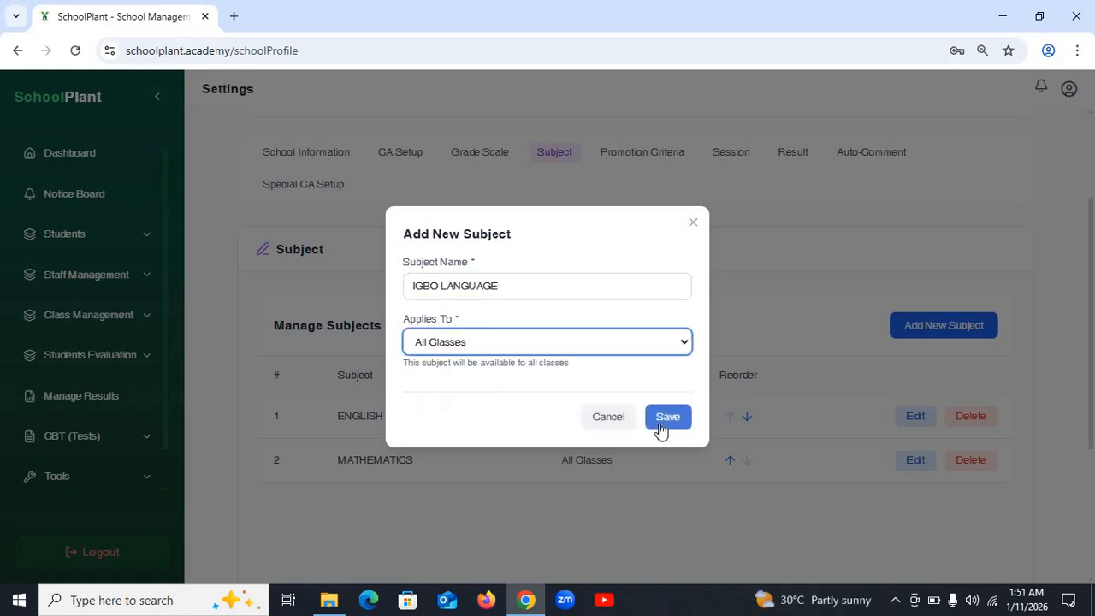
pyautogui.click(663, 419)
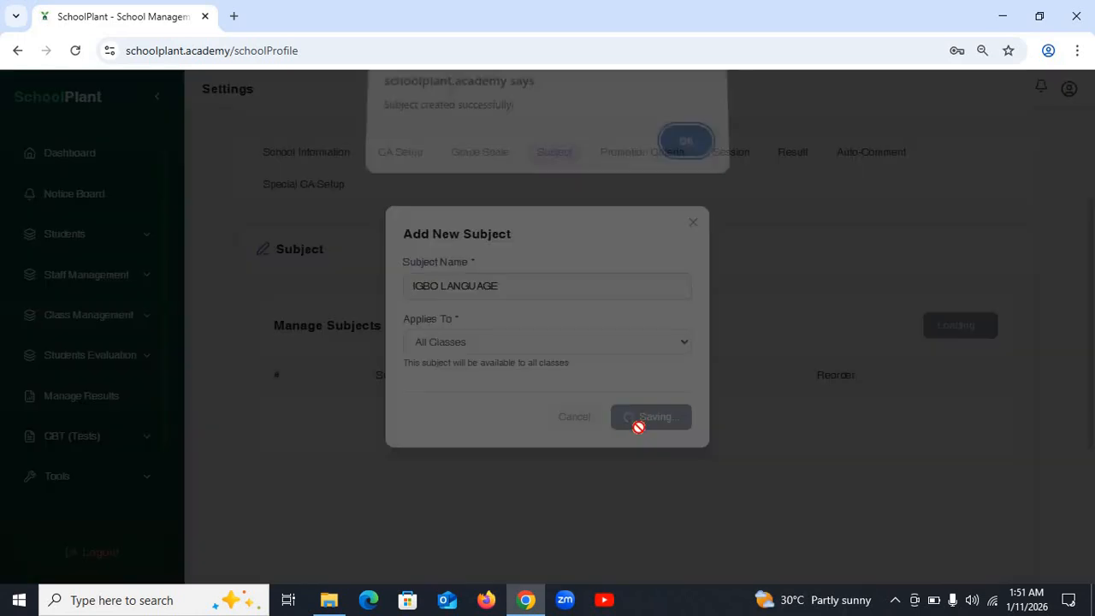
pyautogui.click(689, 146)
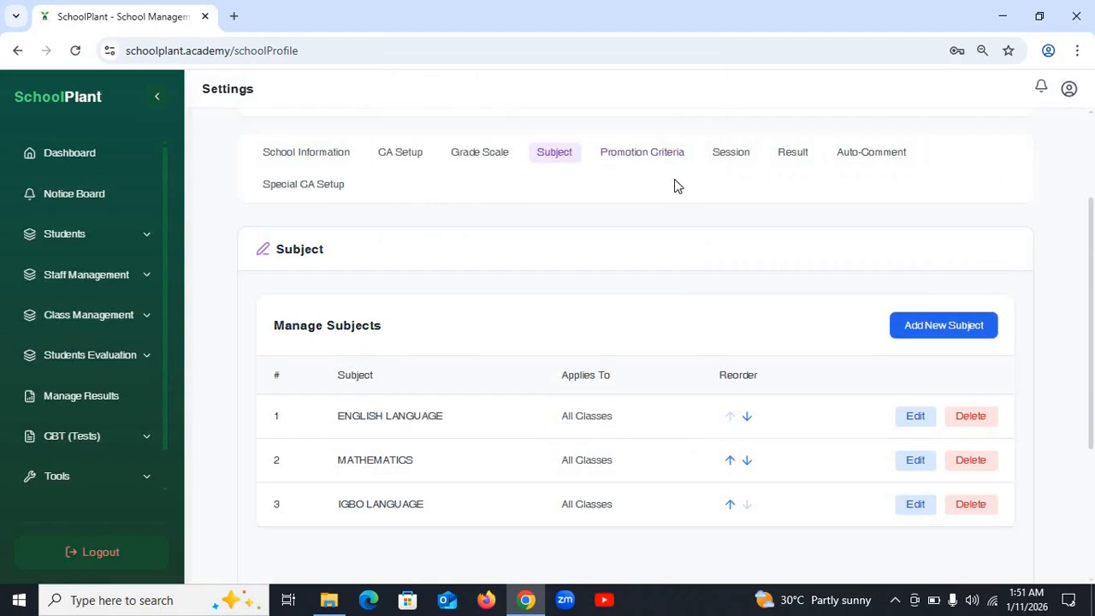
# - Under Class Management > Class Level, add level JS 1 in the Junior category
pyautogui.click(92, 324)
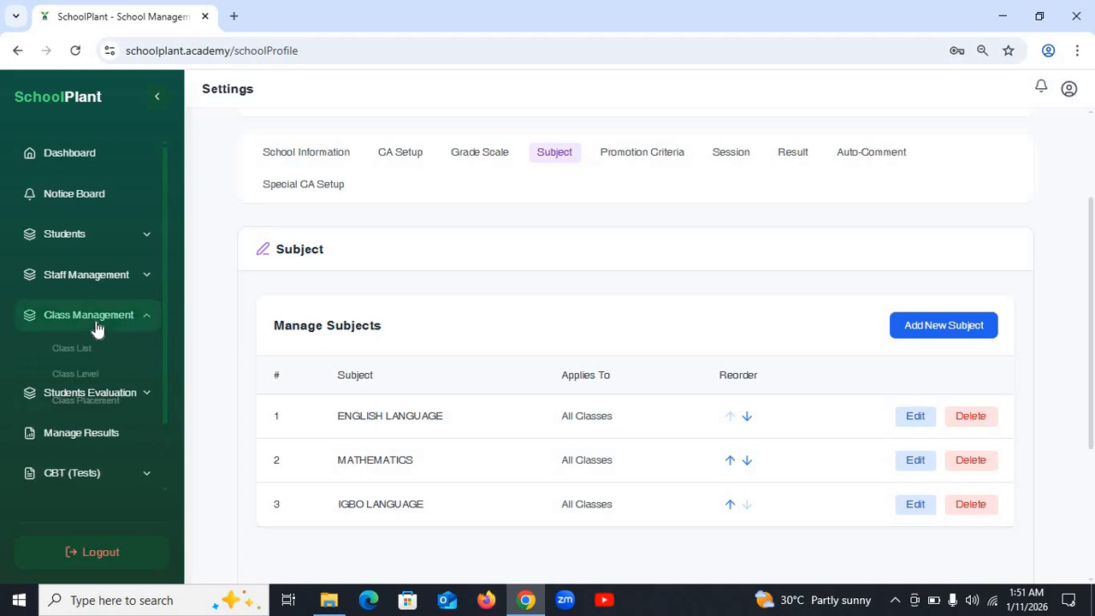
pyautogui.scroll(-1, 240, 340)
pyautogui.scroll(1, 235, 342)
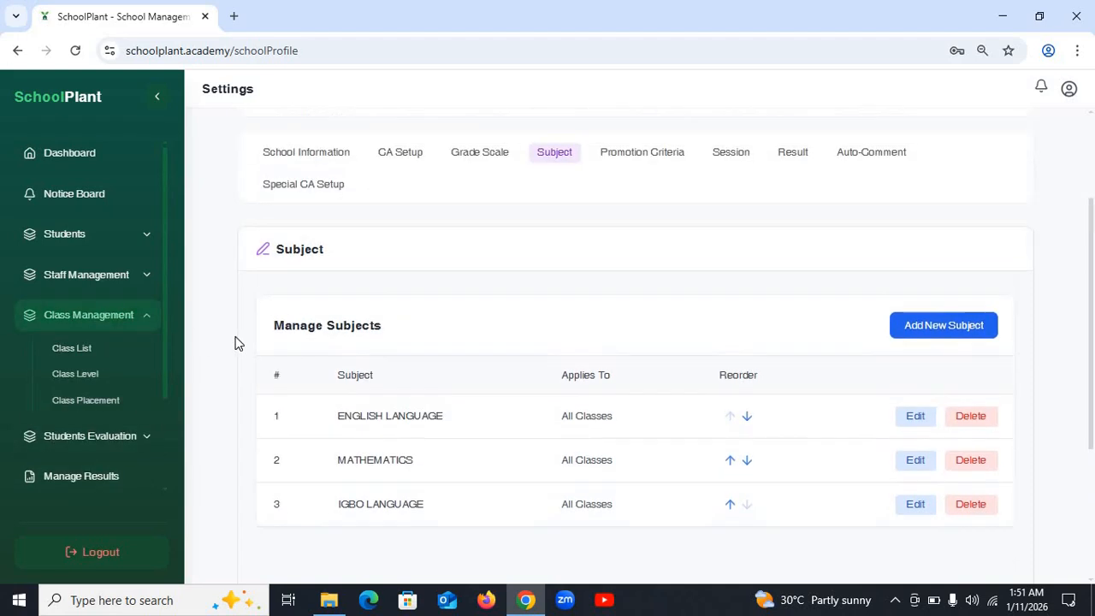
pyautogui.scroll(2, 203, 346)
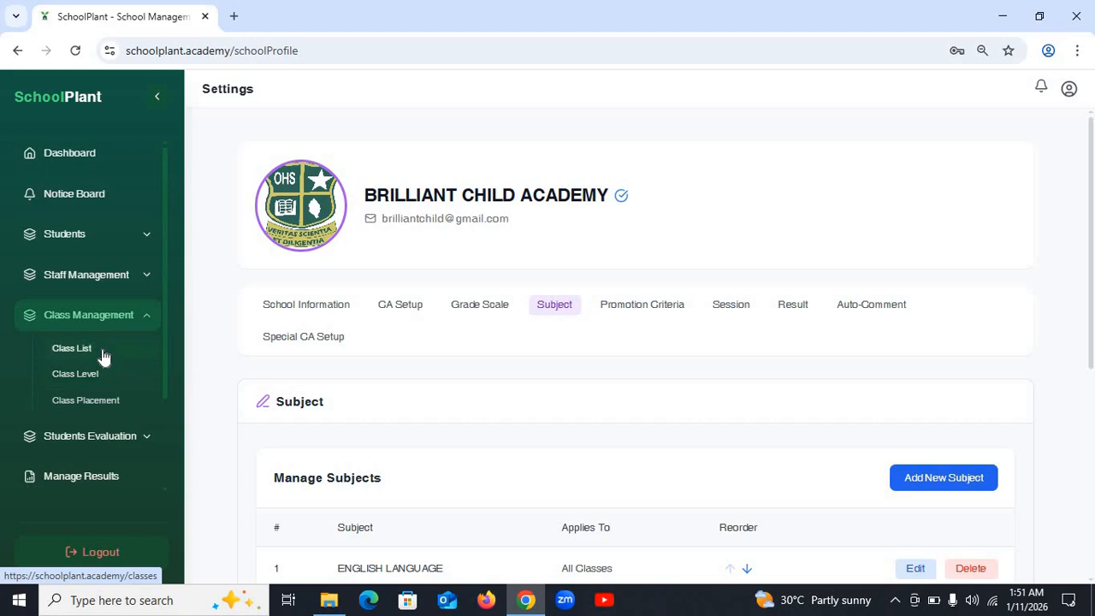
pyautogui.click(94, 385)
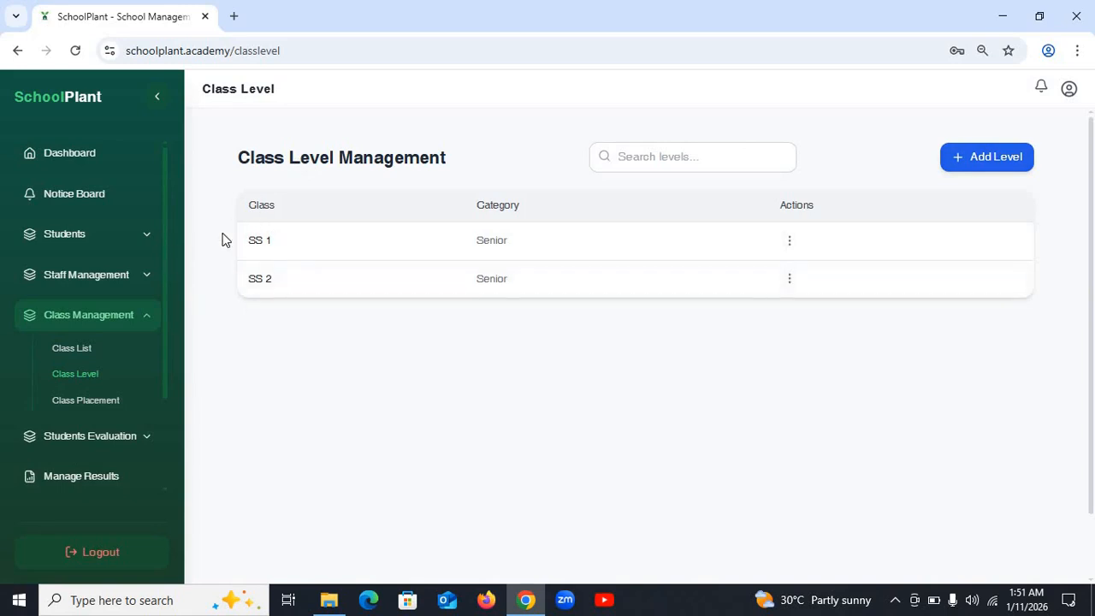
pyautogui.click(1012, 162)
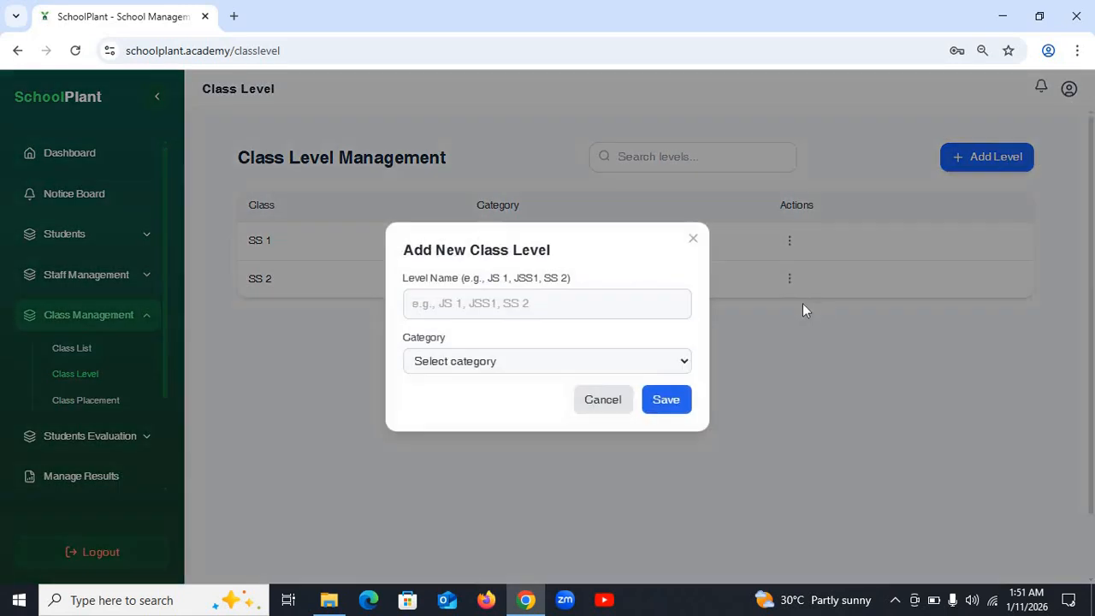
pyautogui.click(559, 308)
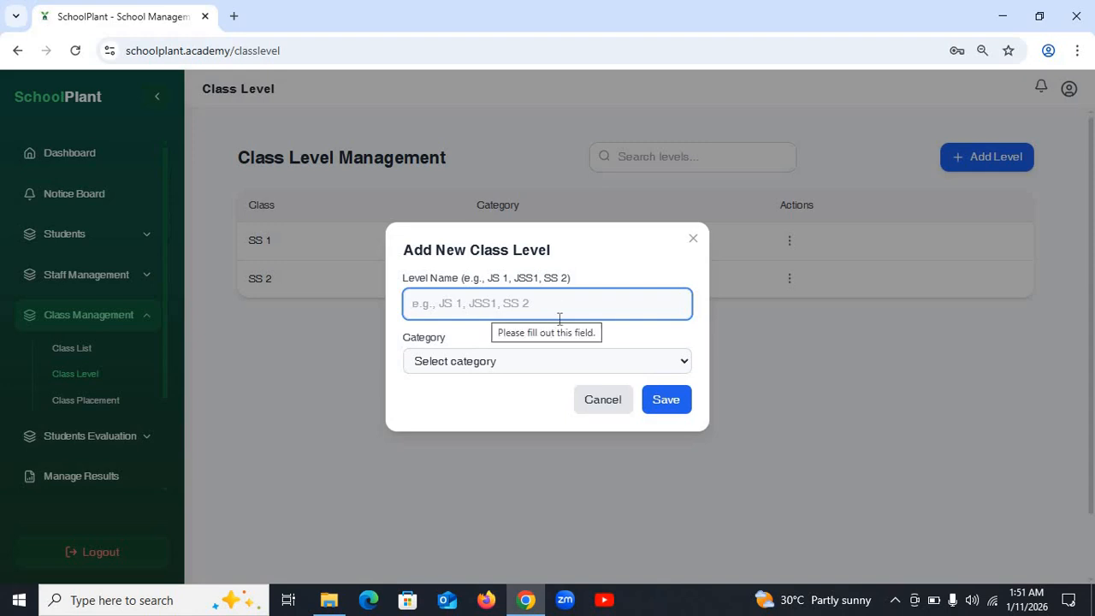
pyautogui.write('JS 1')
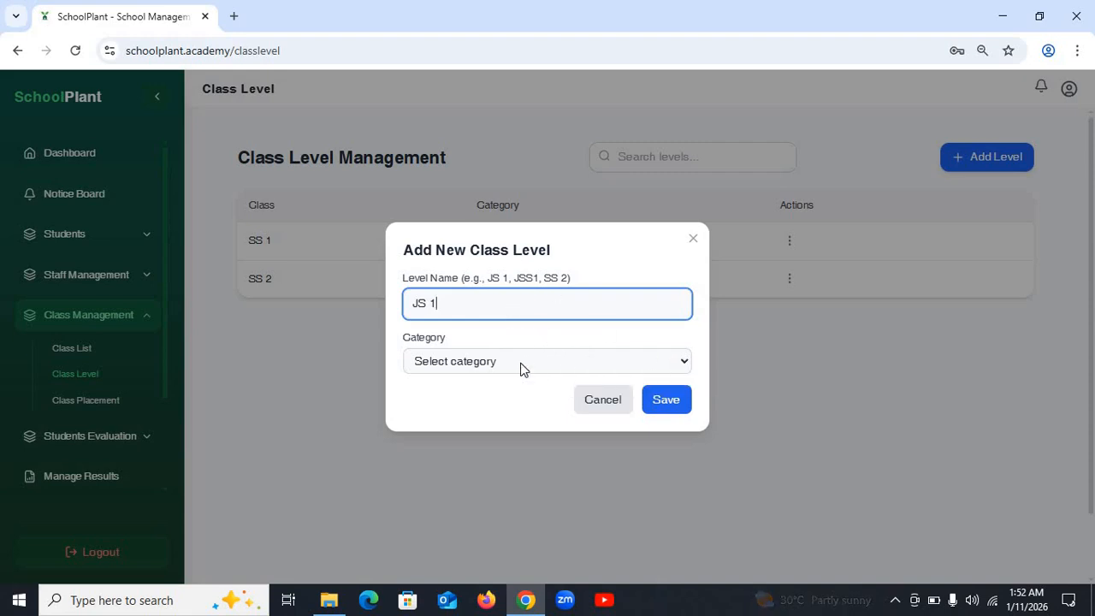
pyautogui.click(582, 370)
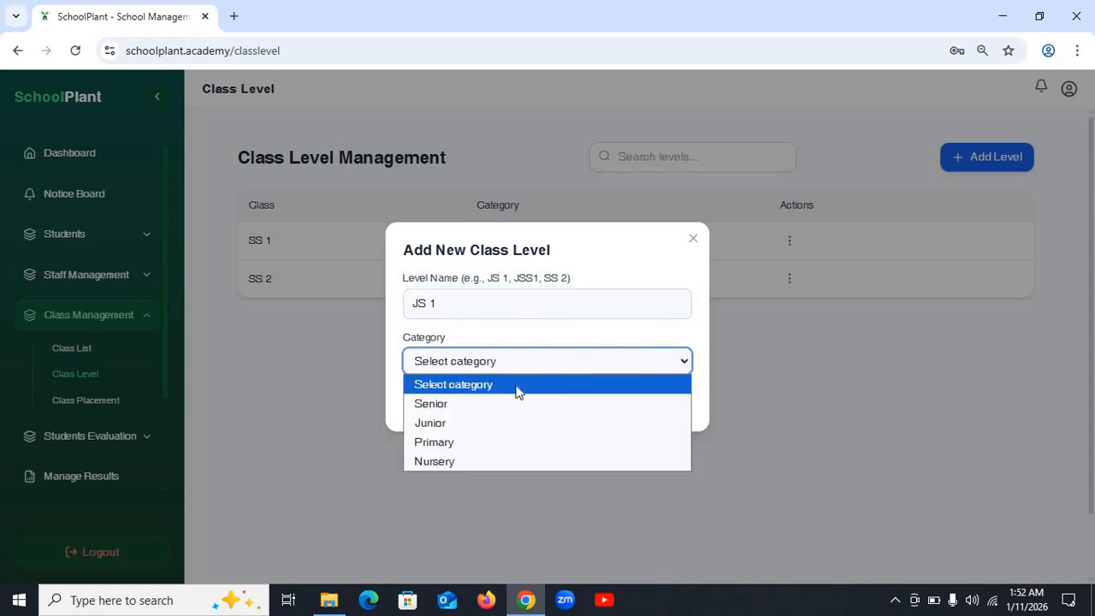
pyautogui.click(477, 424)
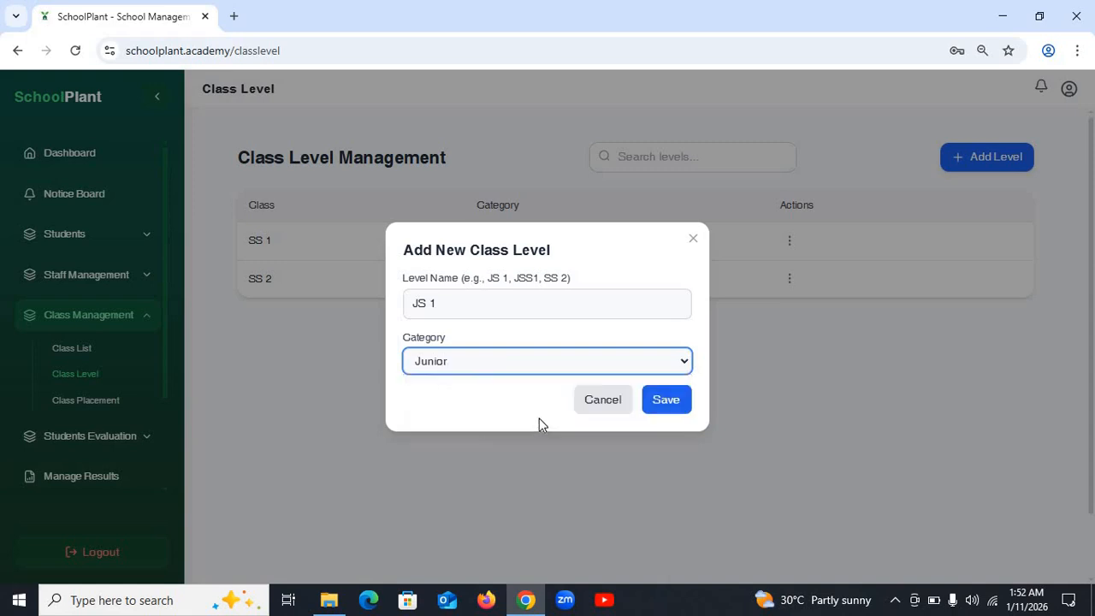
pyautogui.click(665, 402)
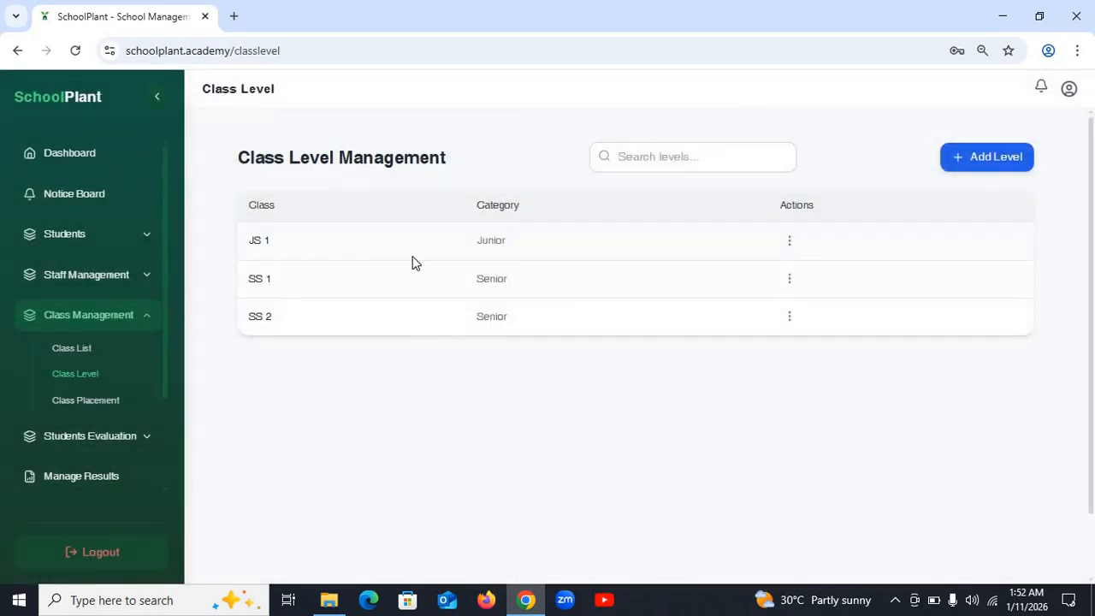
# - Start a new class in the Class List named JS 1A
pyautogui.click(86, 351)
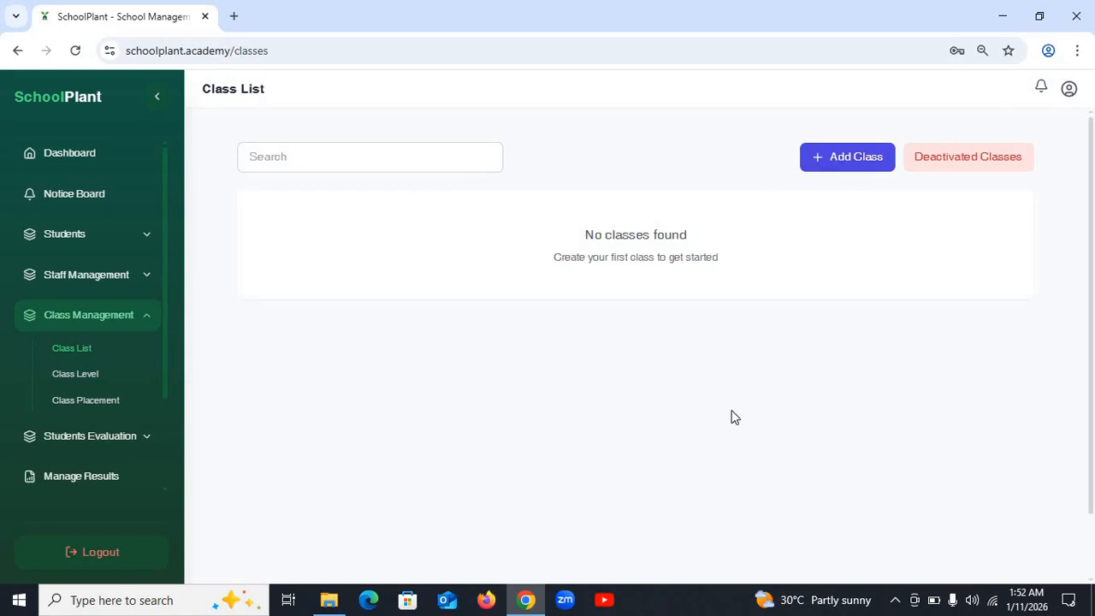
pyautogui.click(825, 160)
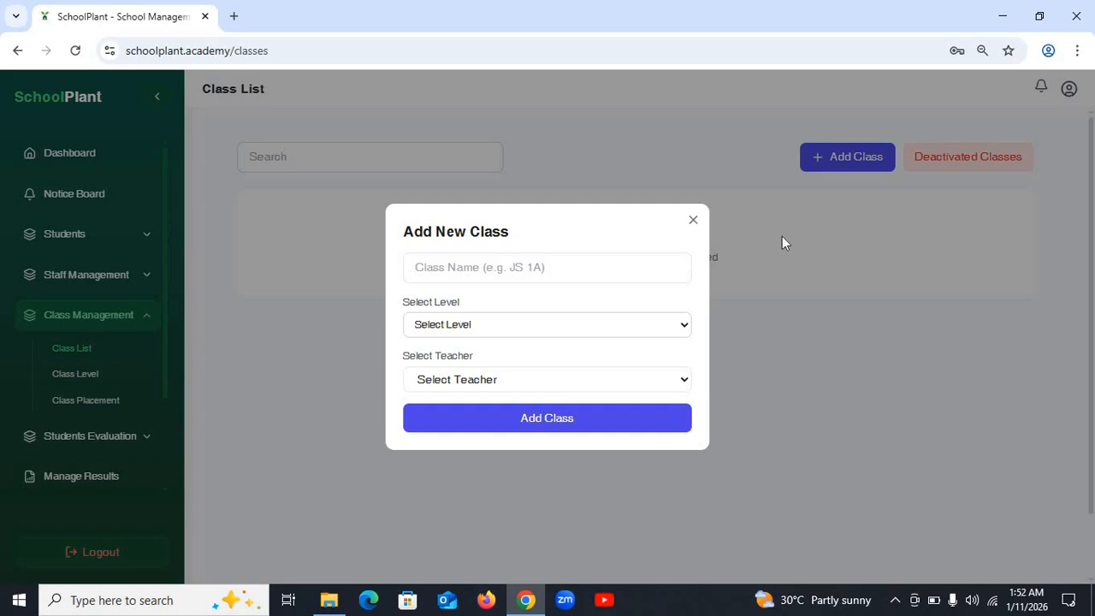
pyautogui.click(549, 267)
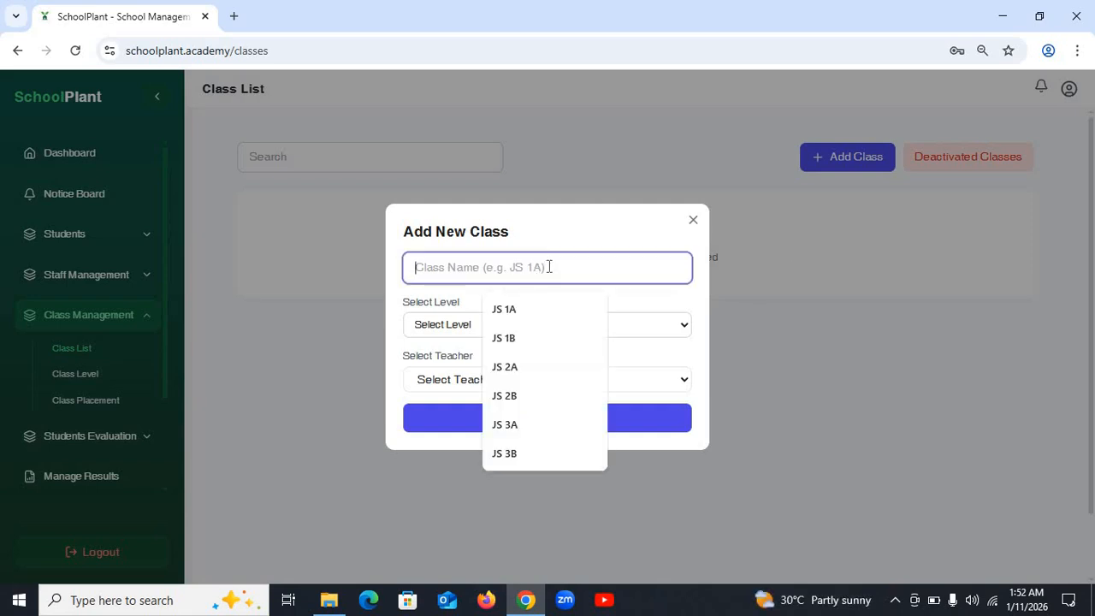
pyautogui.write('JS ')
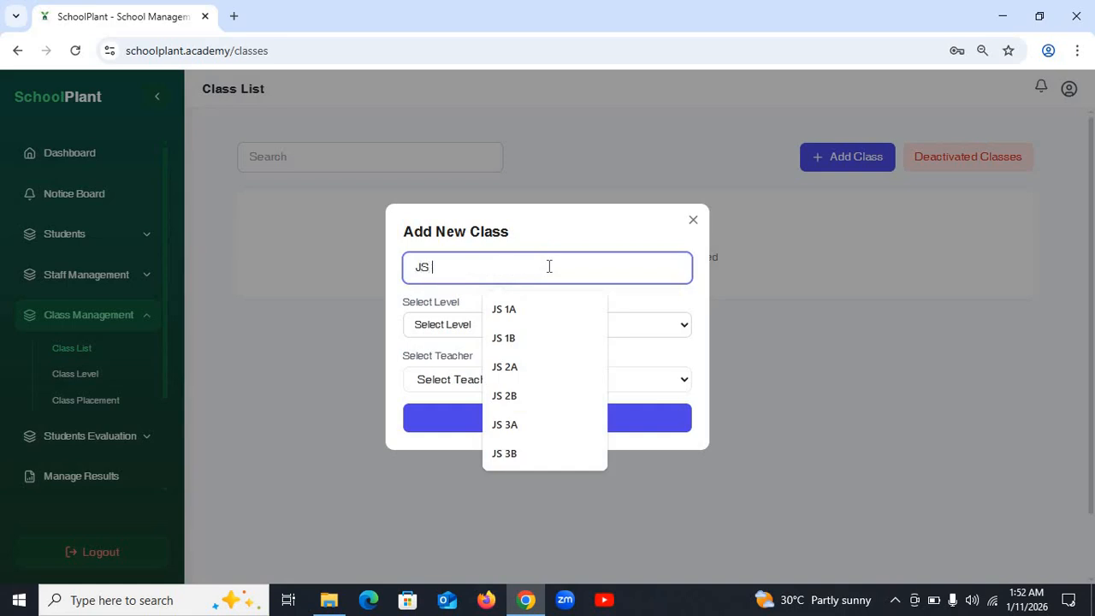
pyautogui.write('1A')
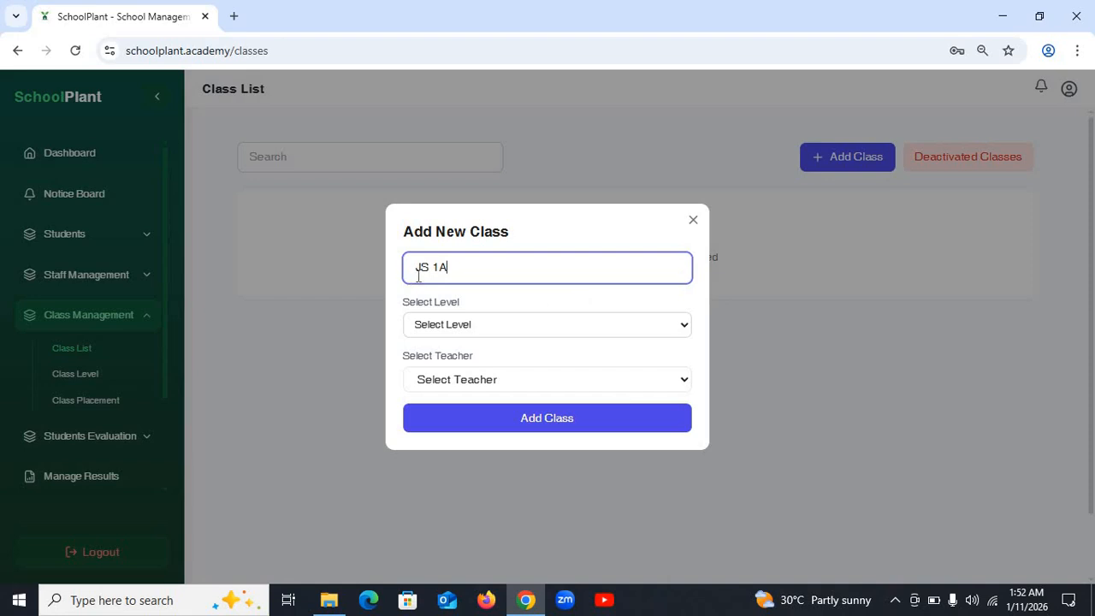
pyautogui.hotkey('ctrl', 'shift', 'Left')
pyautogui.click(545, 275)
# - Put JS 1A at level JS 1, choose its form teacher, and create the class
pyautogui.click(499, 323)
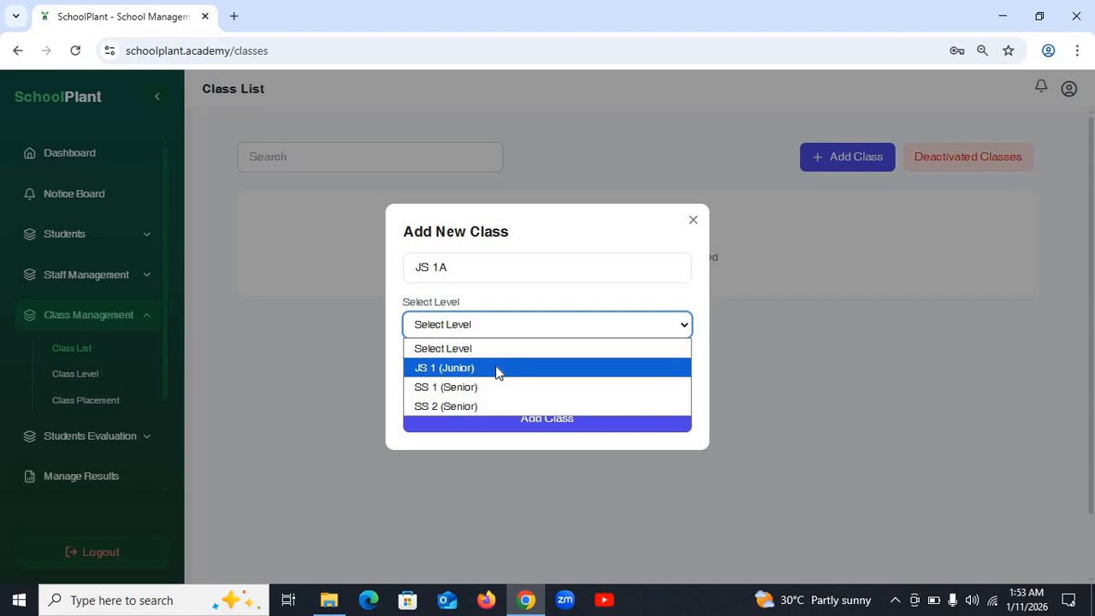
pyautogui.click(497, 370)
pyautogui.click(514, 382)
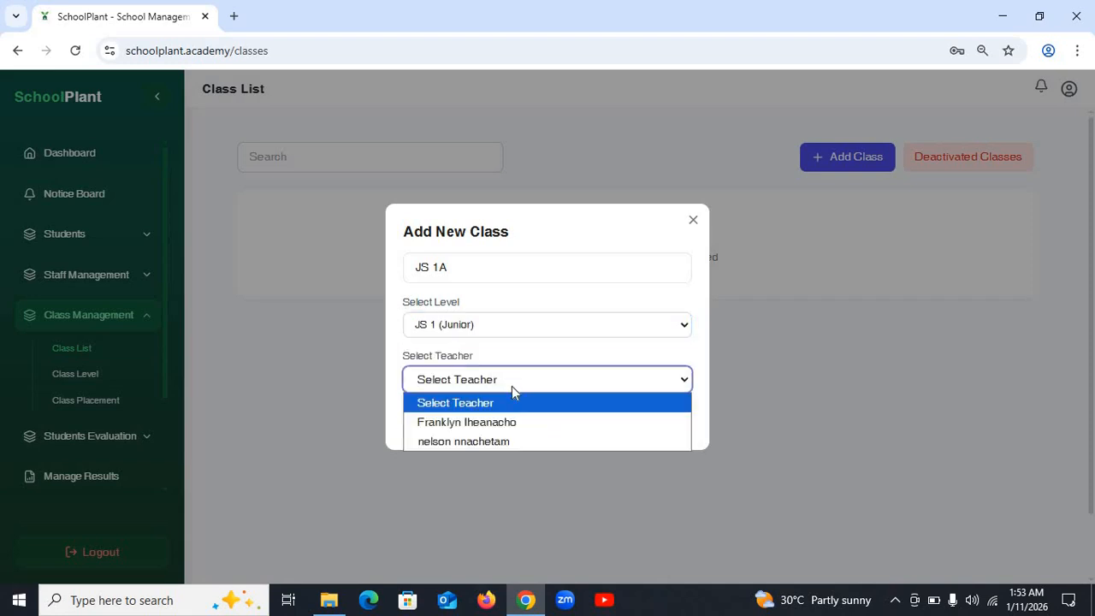
pyautogui.click(511, 386)
pyautogui.click(502, 385)
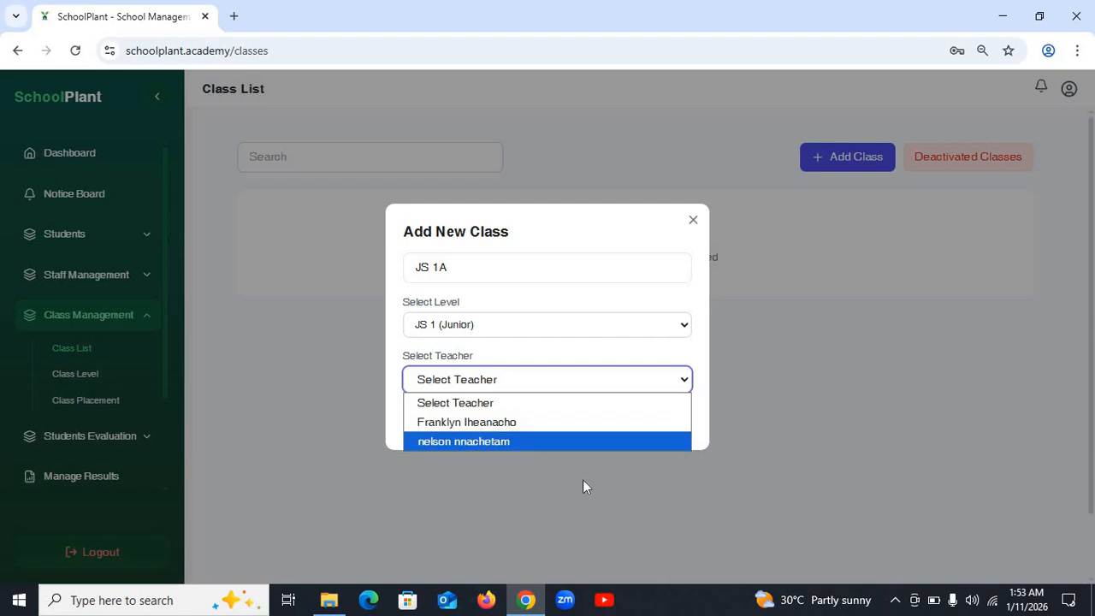
pyautogui.click(530, 425)
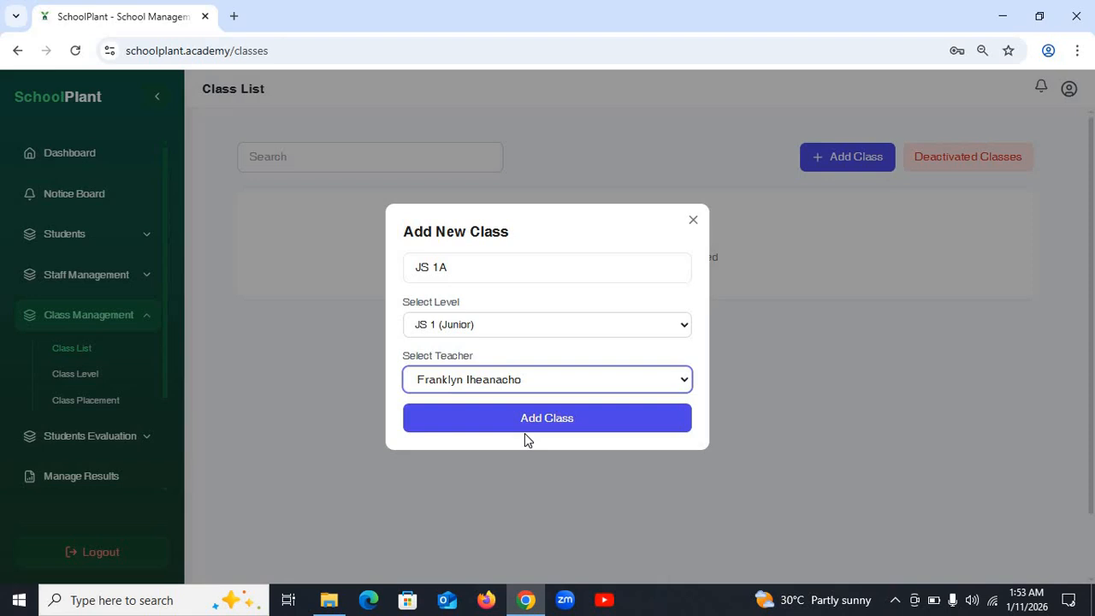
pyautogui.click(542, 419)
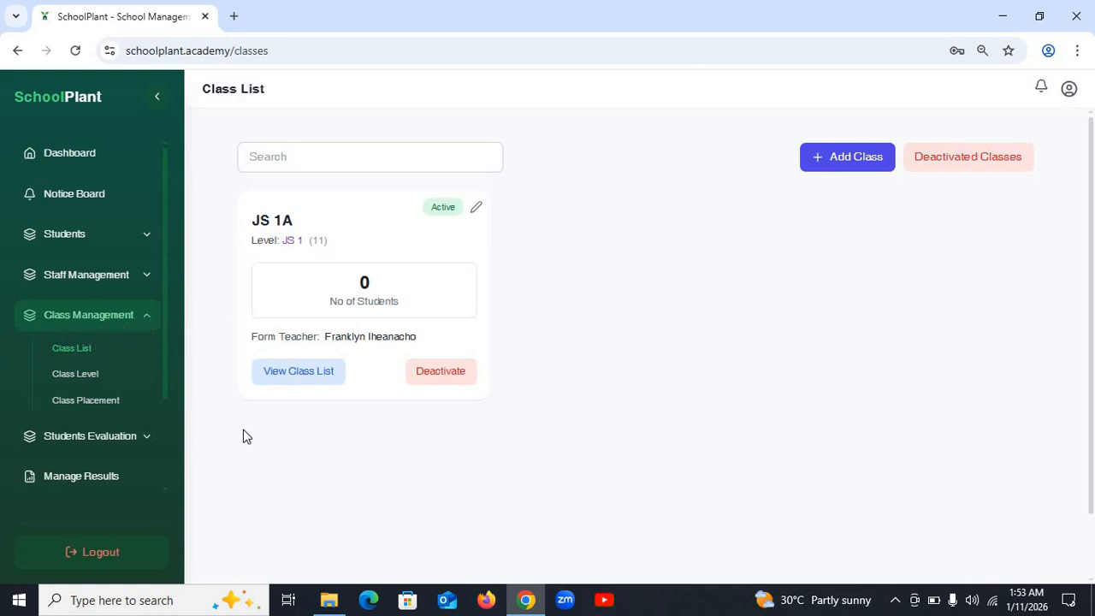
pyautogui.click(294, 374)
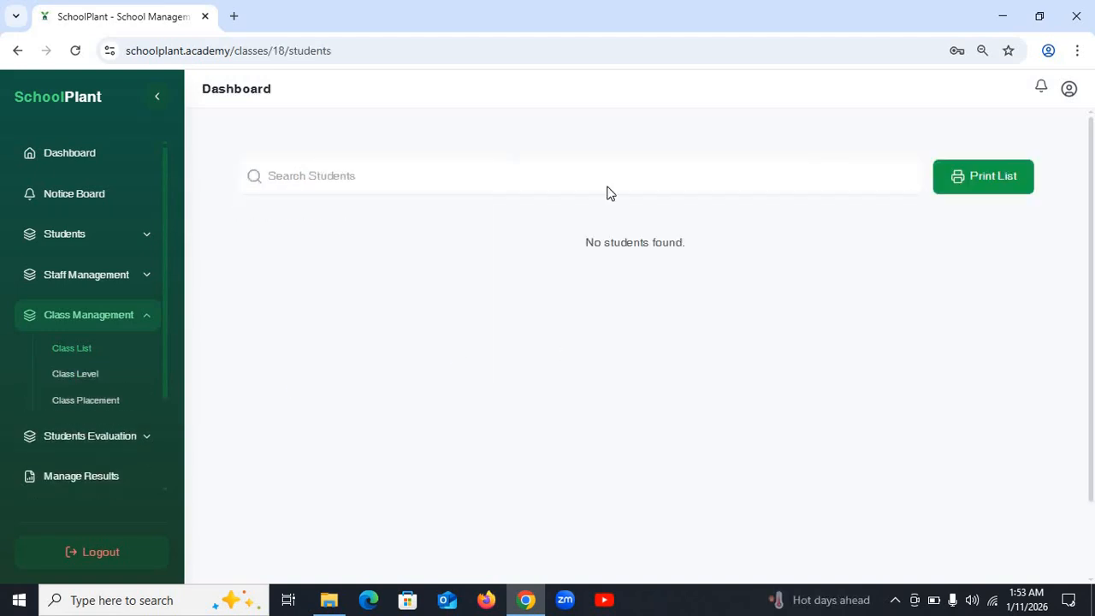
pyautogui.click(16, 51)
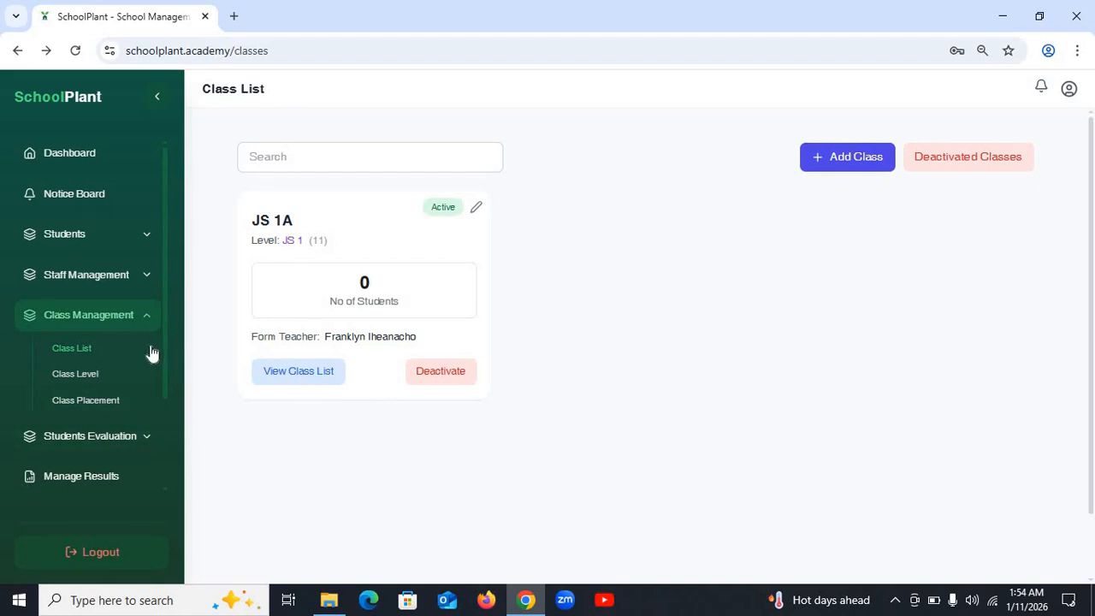
pyautogui.click(87, 275)
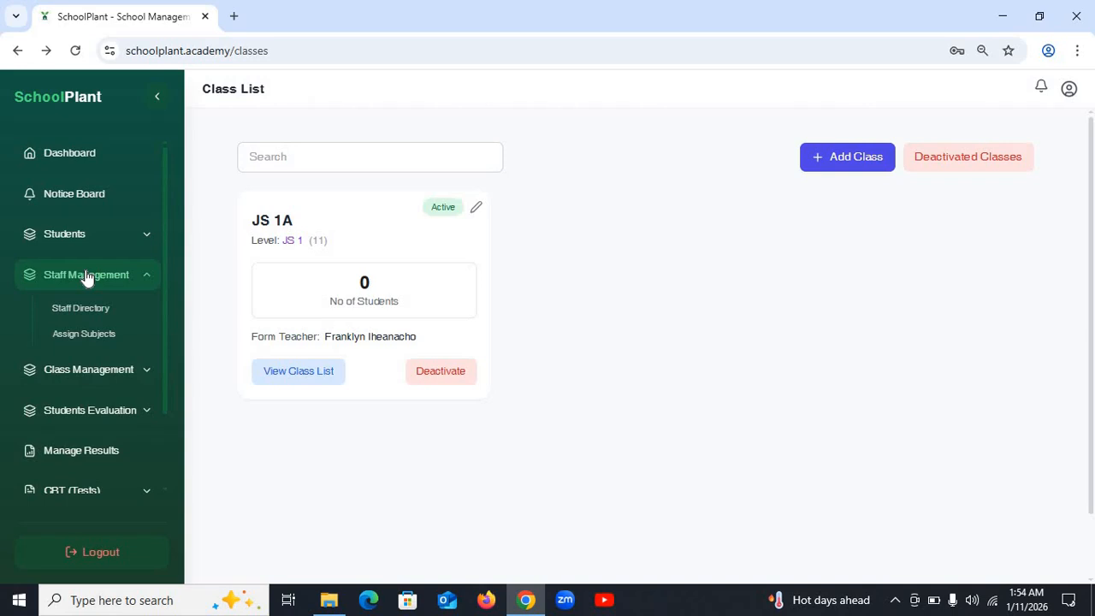
# - From the Staff Directory, start a new staff profile and enter the first, middle and last names
pyautogui.click(104, 318)
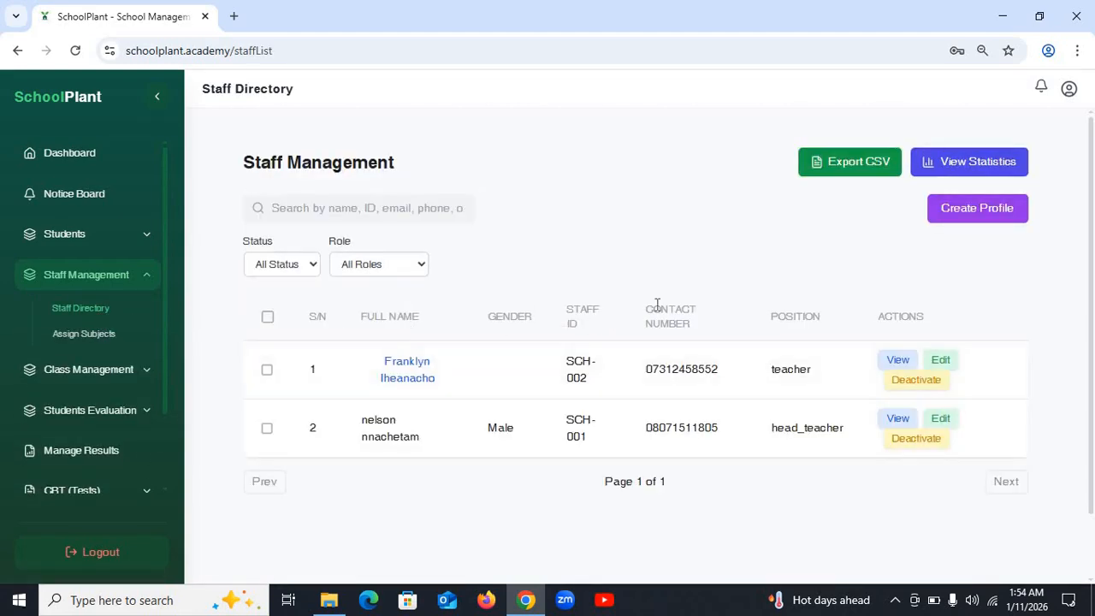
pyautogui.click(969, 215)
pyautogui.click(399, 182)
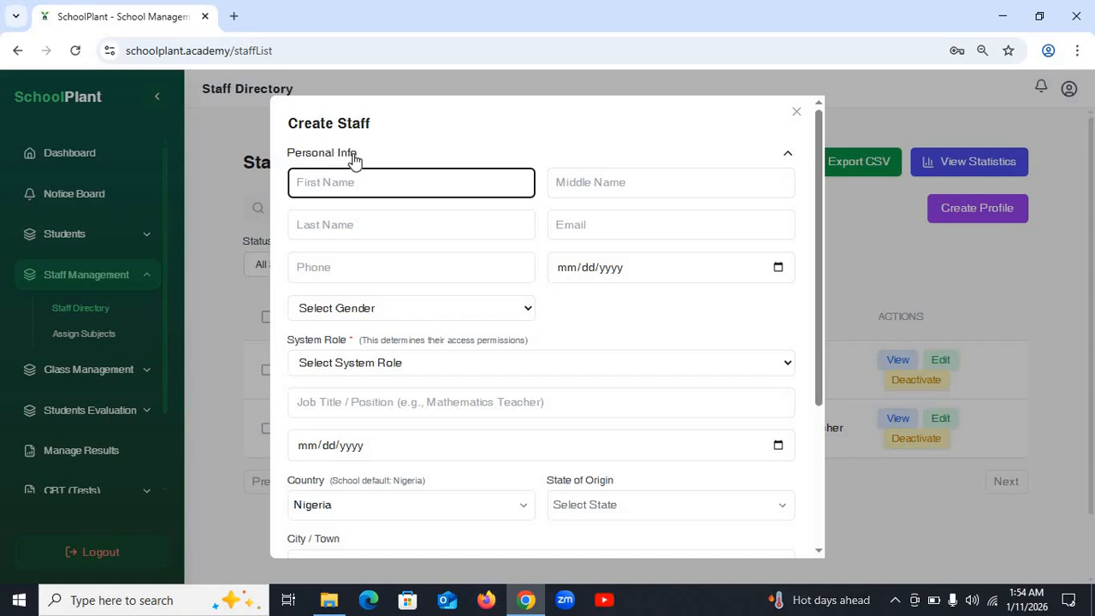
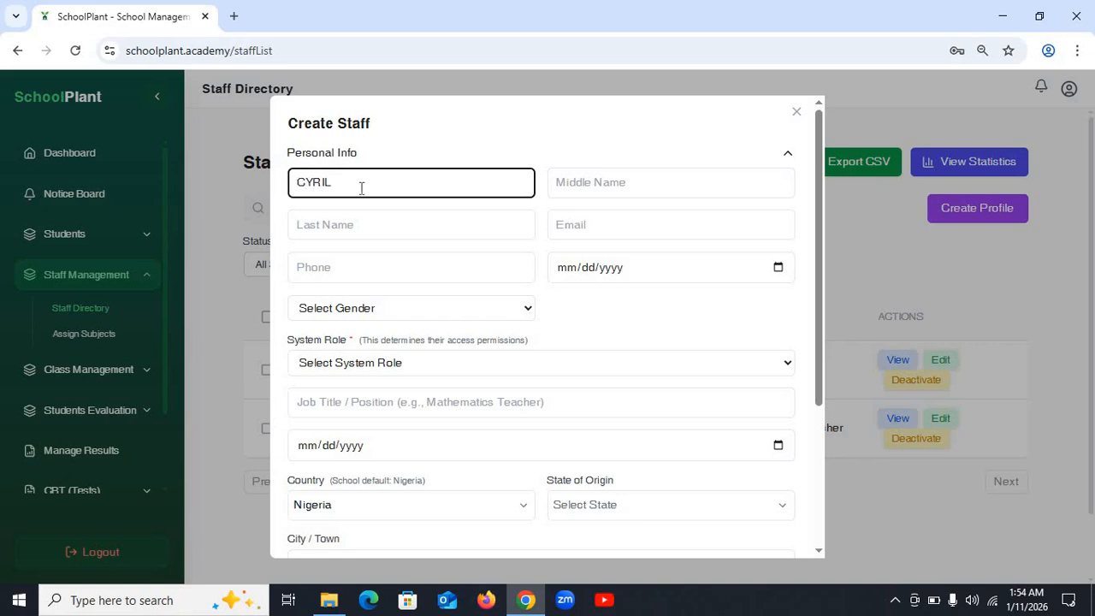
pyautogui.click(616, 174)
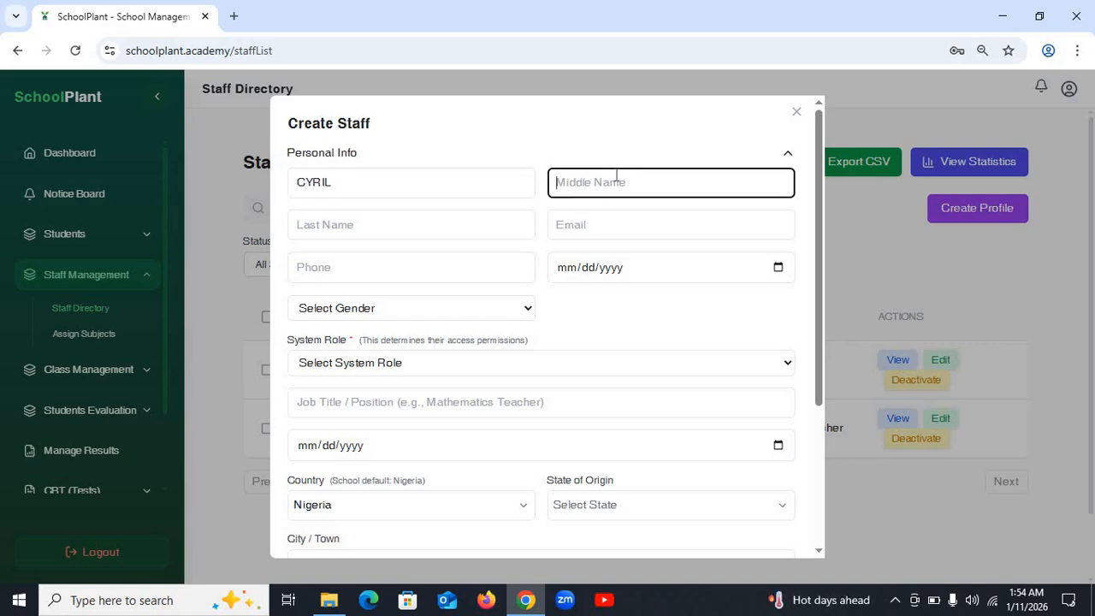
pyautogui.click(407, 223)
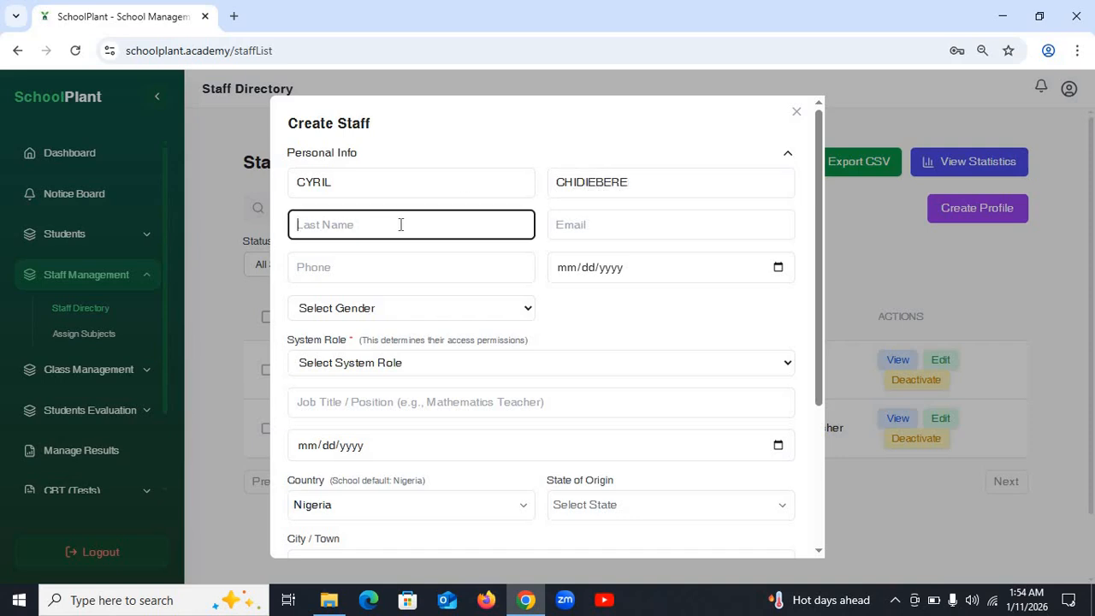
# - Check the name fields and enter the staff member's e-mail address
pyautogui.doubleClick(675, 178)
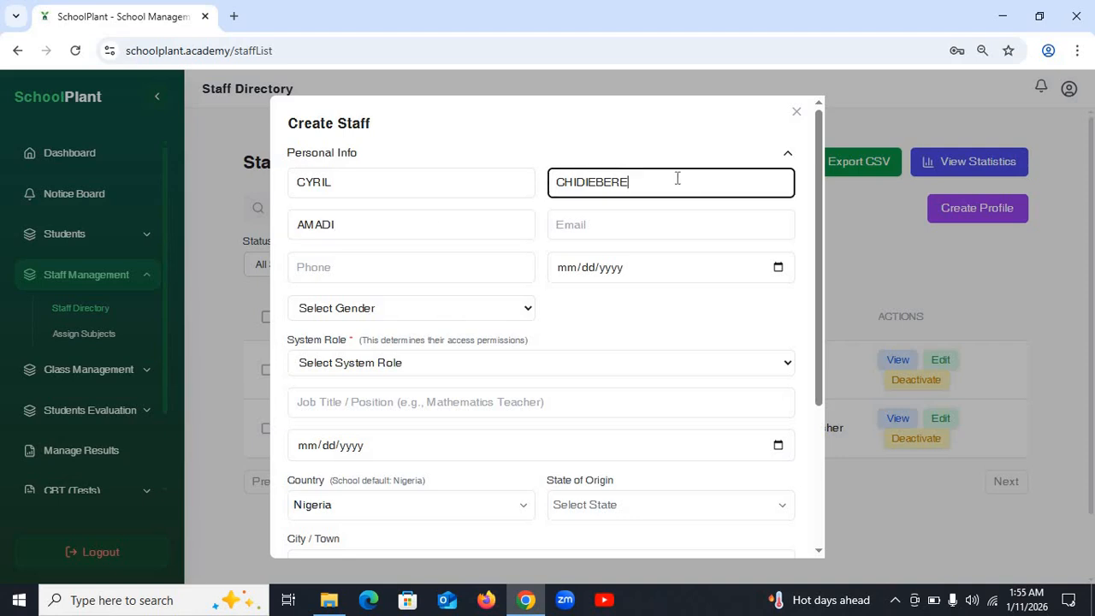
pyautogui.moveTo(672, 185); pyautogui.dragTo(496, 194)
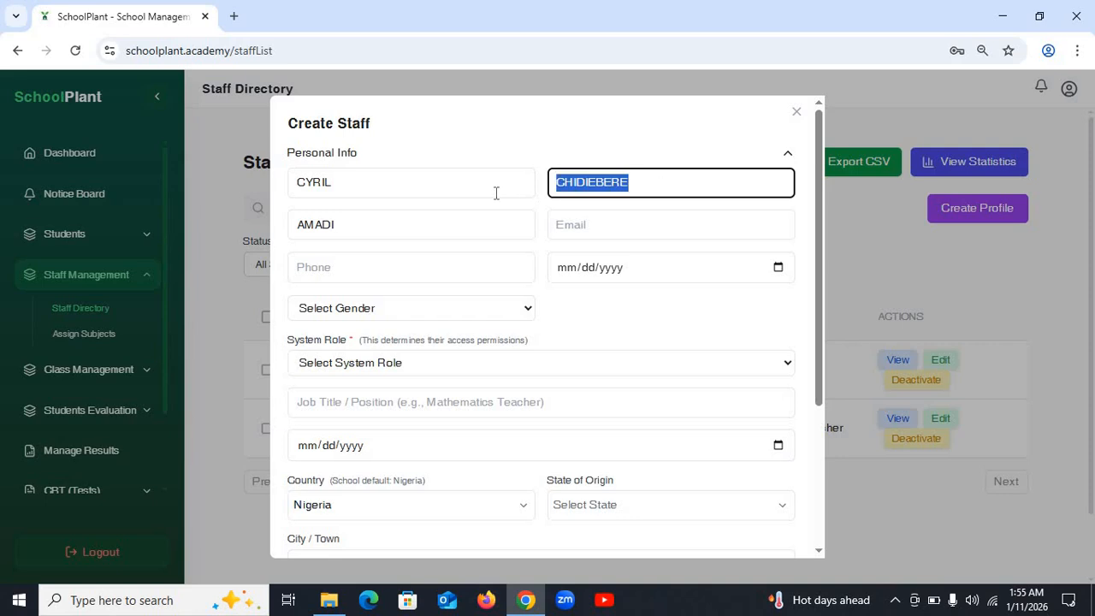
pyautogui.click(654, 190)
pyautogui.click(392, 225)
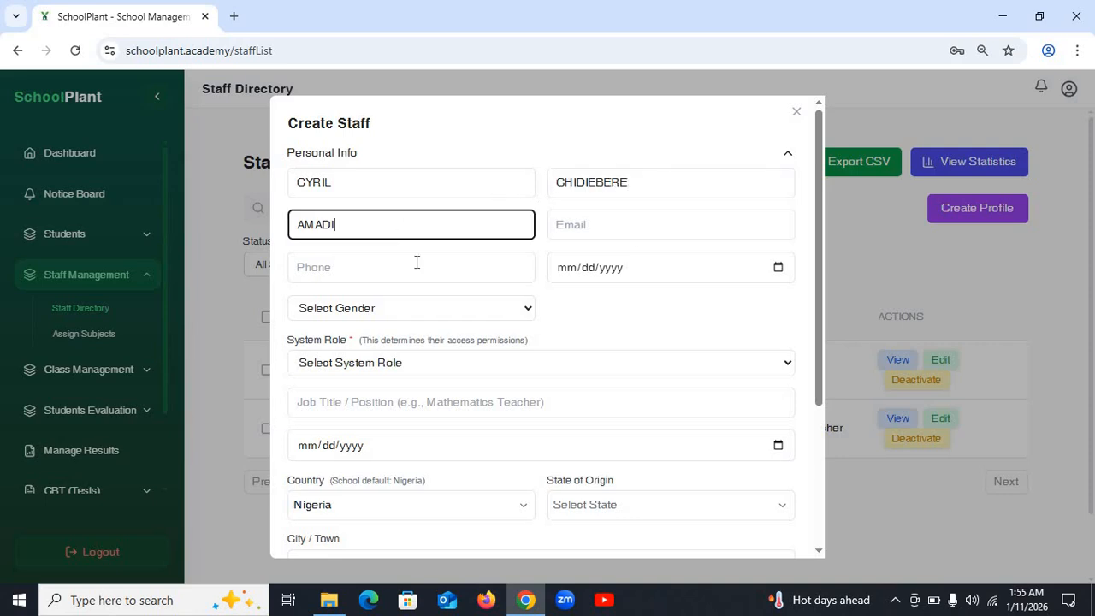
pyautogui.click(620, 227)
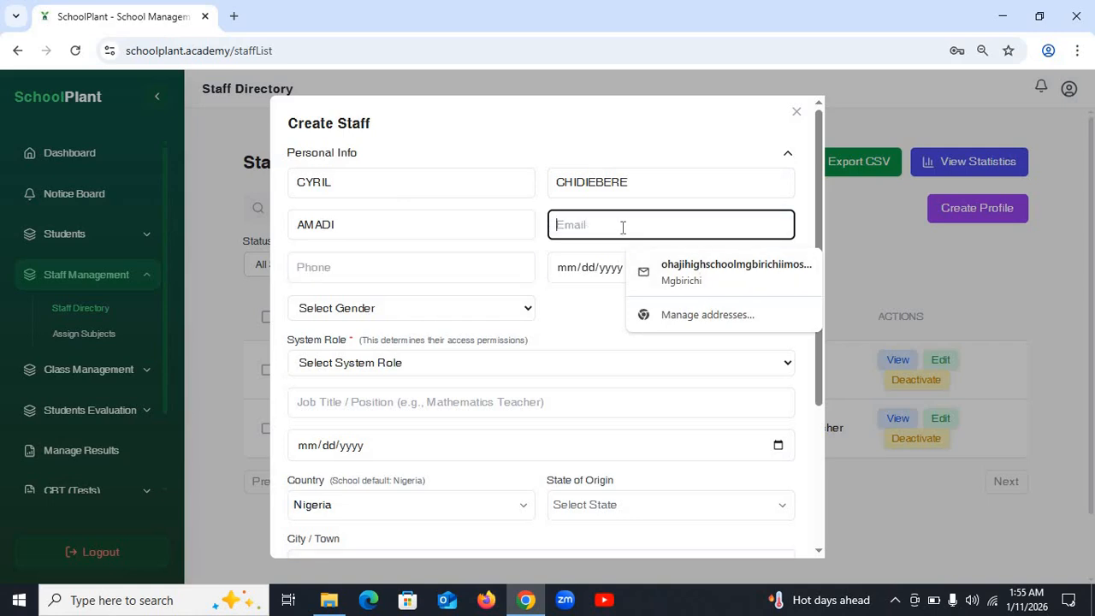
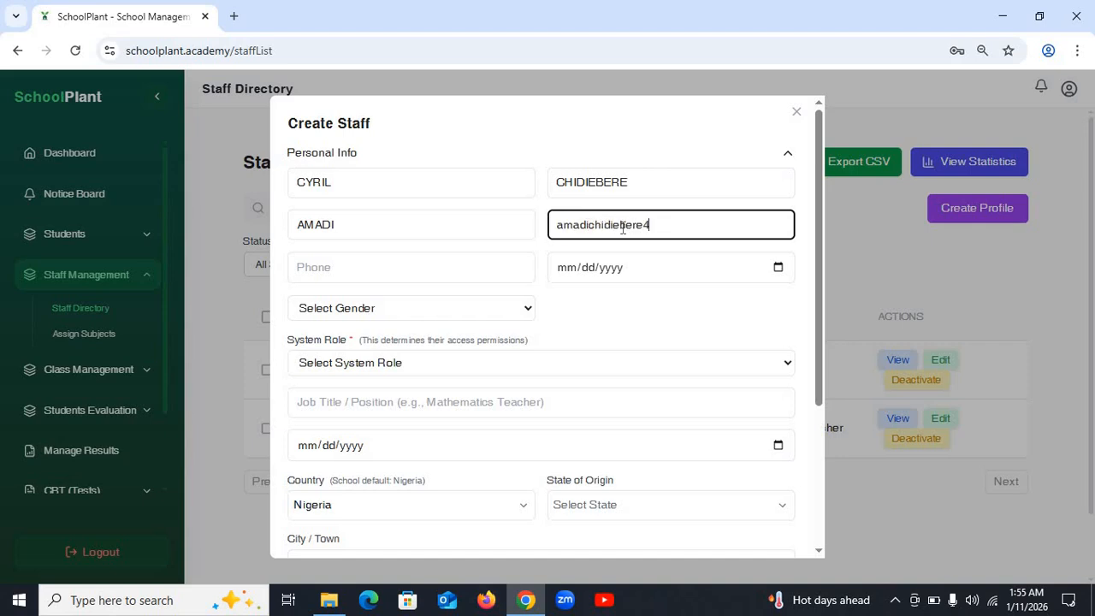
# - Enter the staff phone number, date 02/25/2026, and gender Male
pyautogui.click(441, 272)
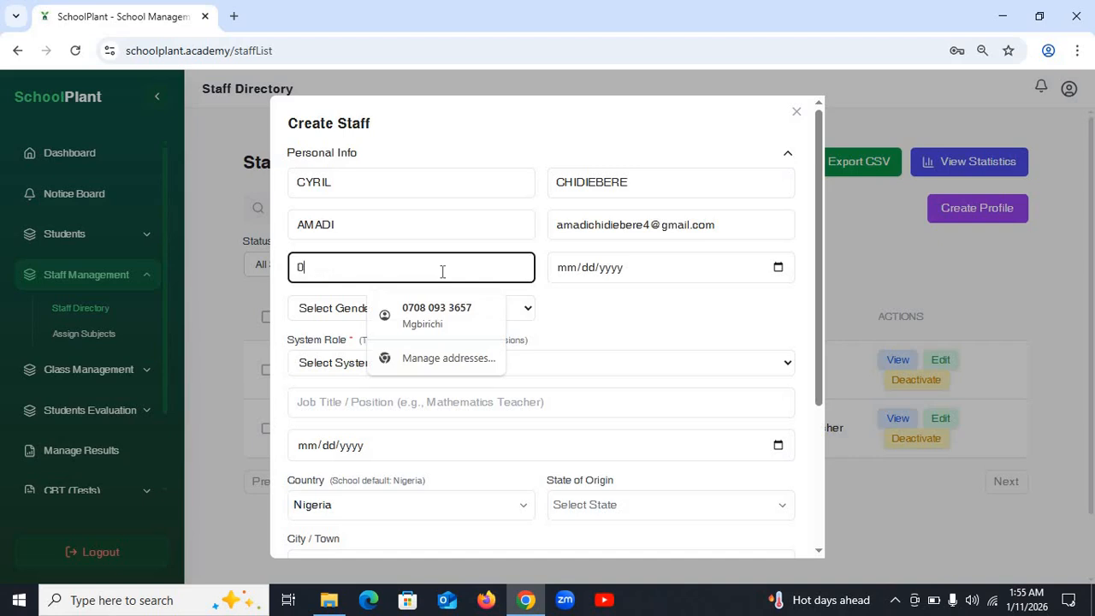
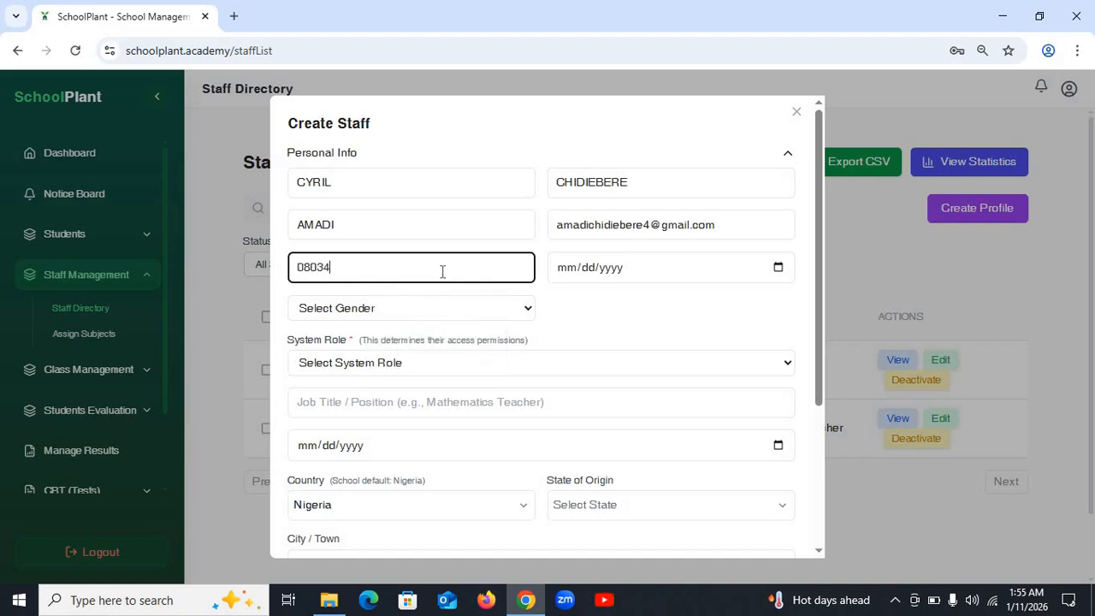
pyautogui.click(569, 278)
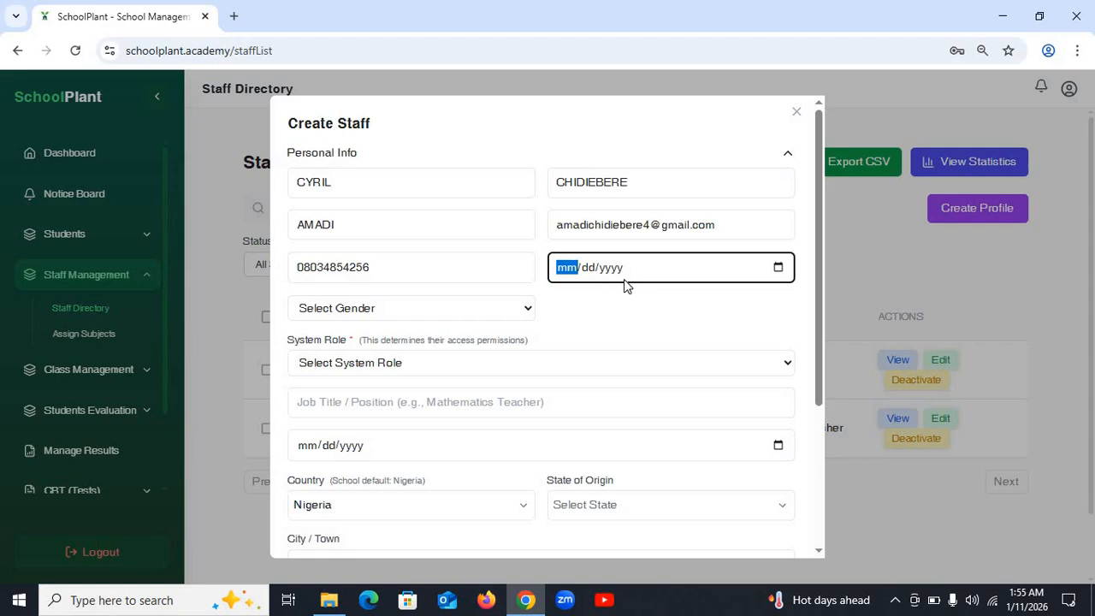
pyautogui.write('02/25/')
pyautogui.write('2')
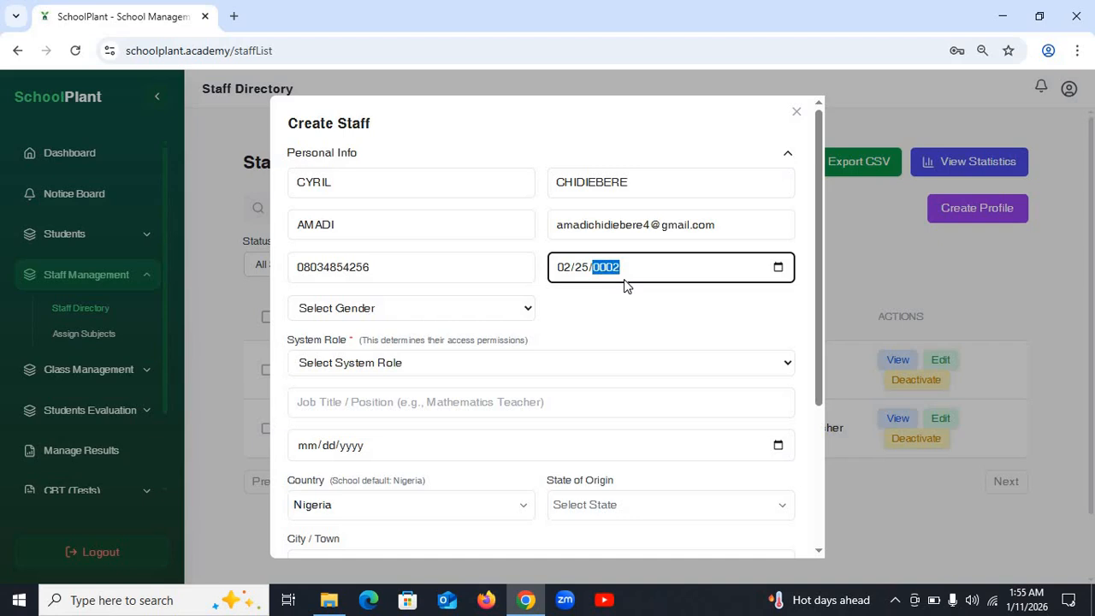
pyautogui.write('026')
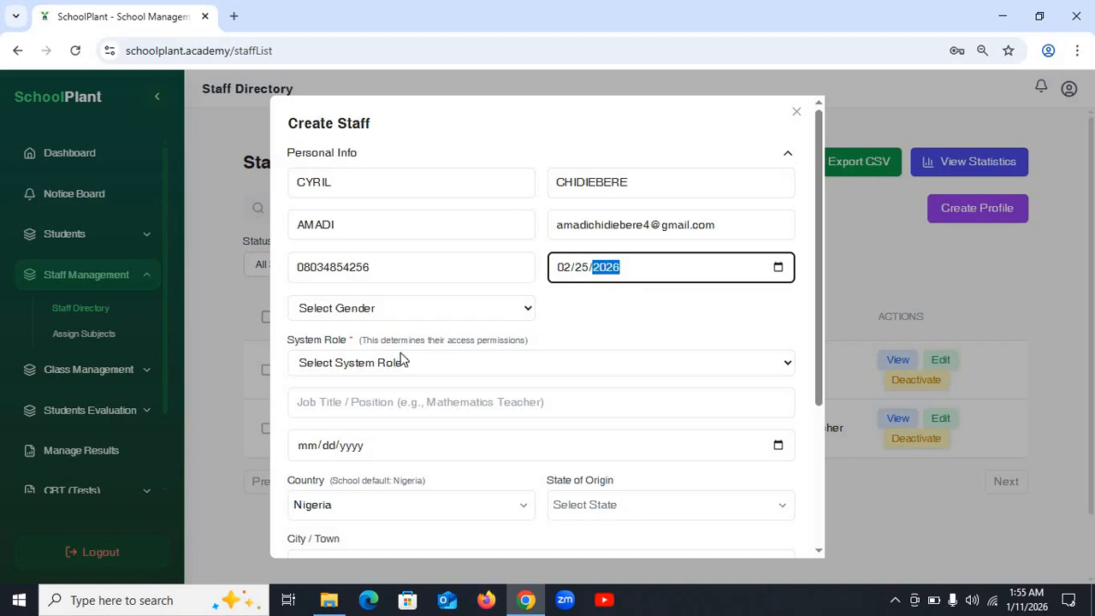
pyautogui.click(398, 308)
pyautogui.click(370, 348)
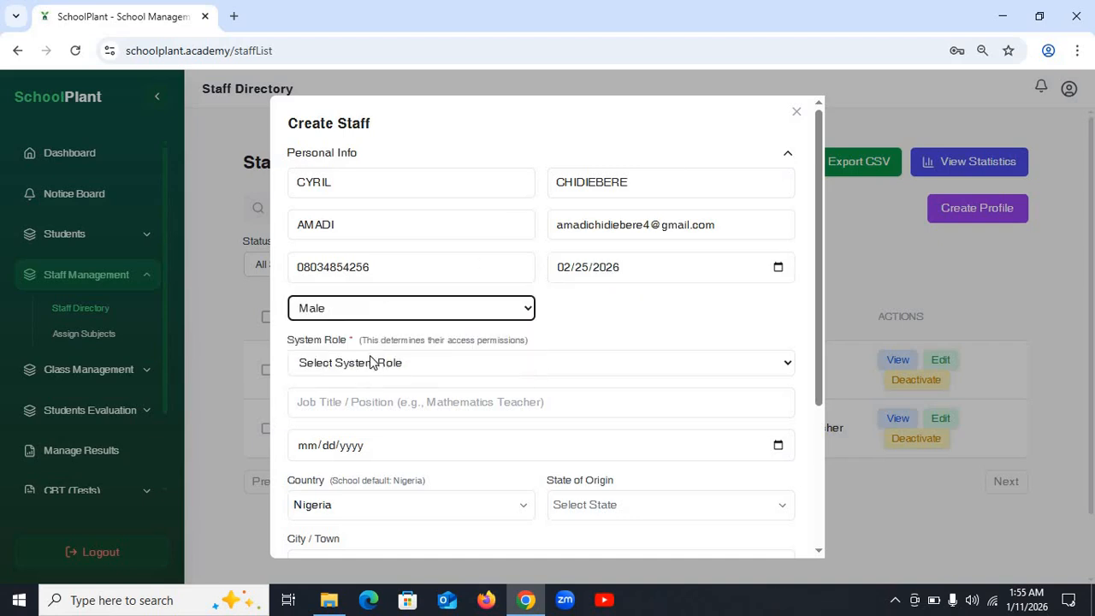
# - Set System Role to Teacher, job title English Teacher, and the second date 02/25/2026
pyautogui.click(431, 366)
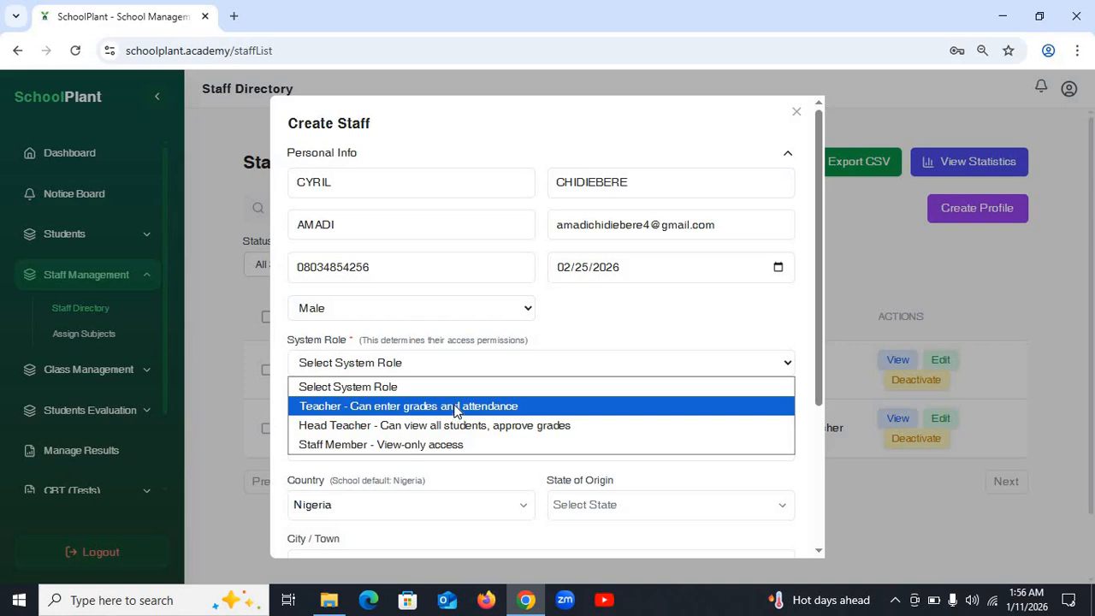
pyautogui.click(455, 410)
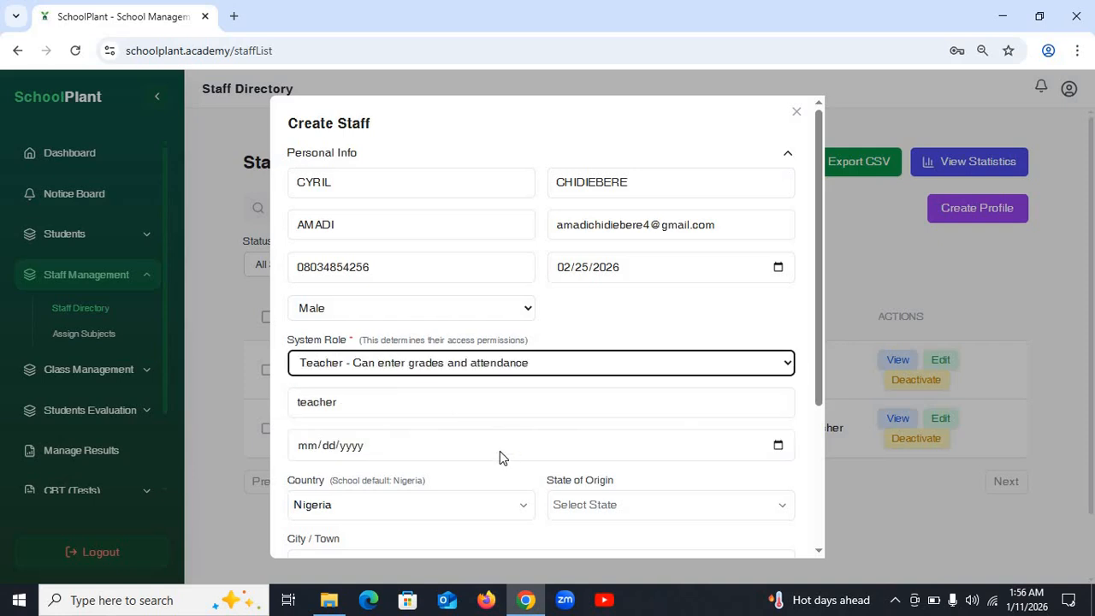
pyautogui.click(399, 405)
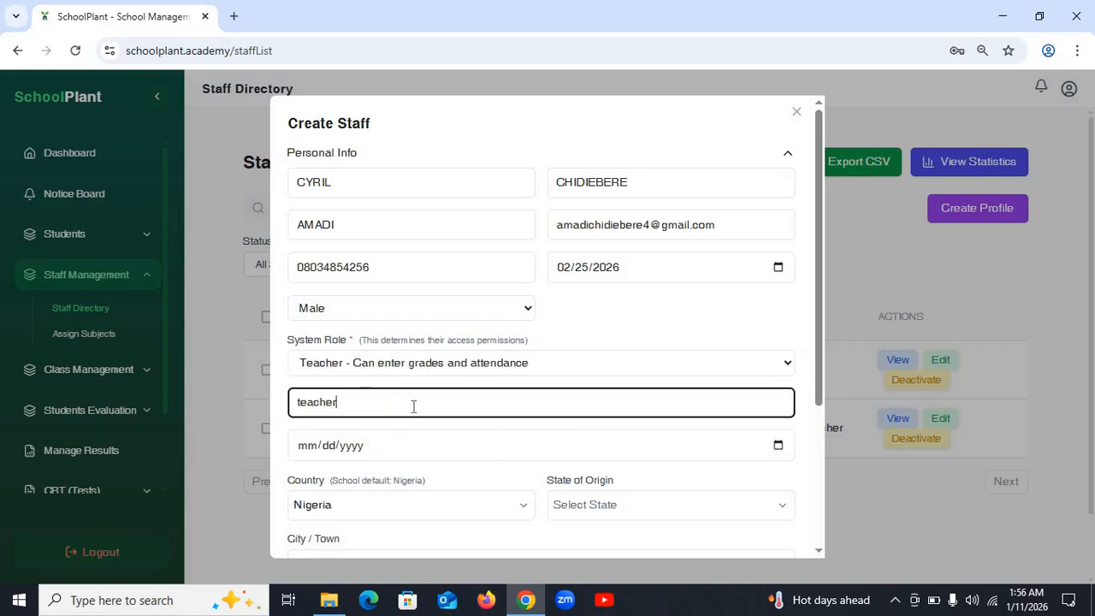
pyautogui.moveTo(413, 406); pyautogui.dragTo(291, 401)
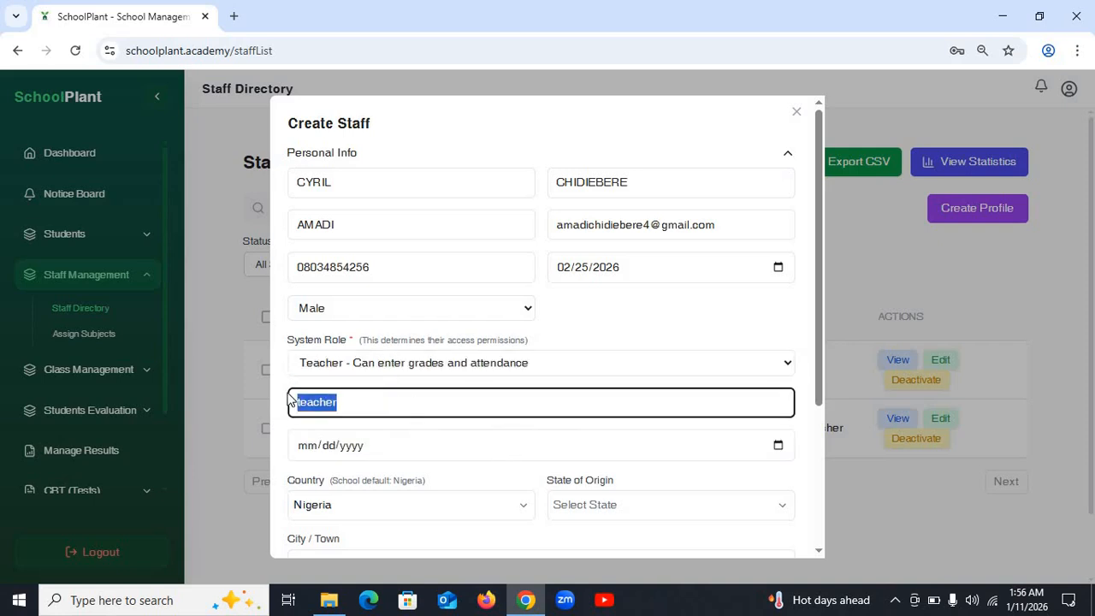
pyautogui.write('English ')
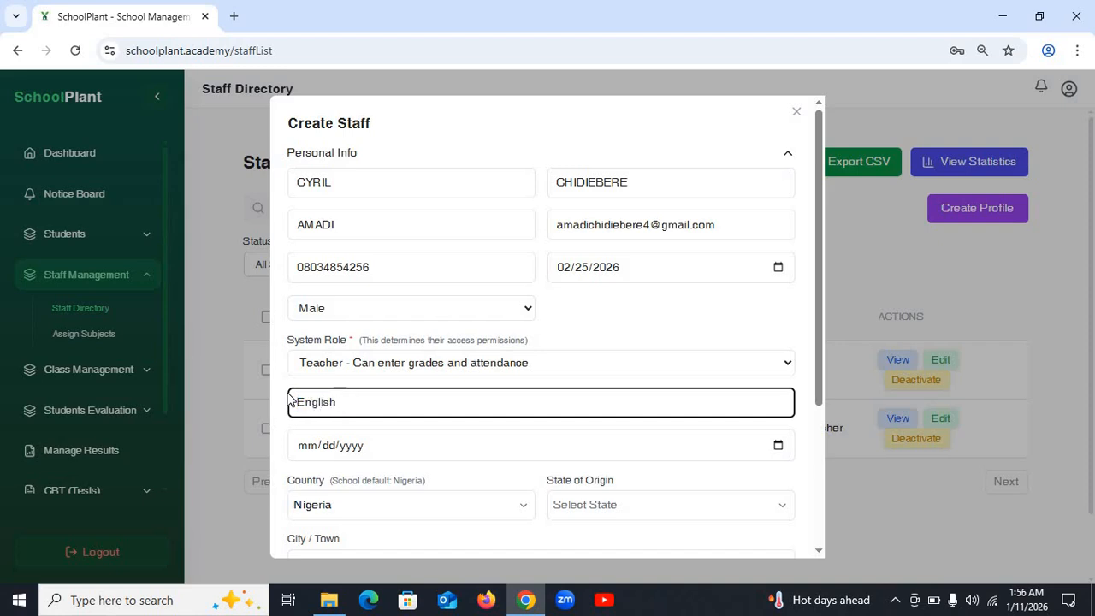
pyautogui.write('Teacher')
pyautogui.click(316, 452)
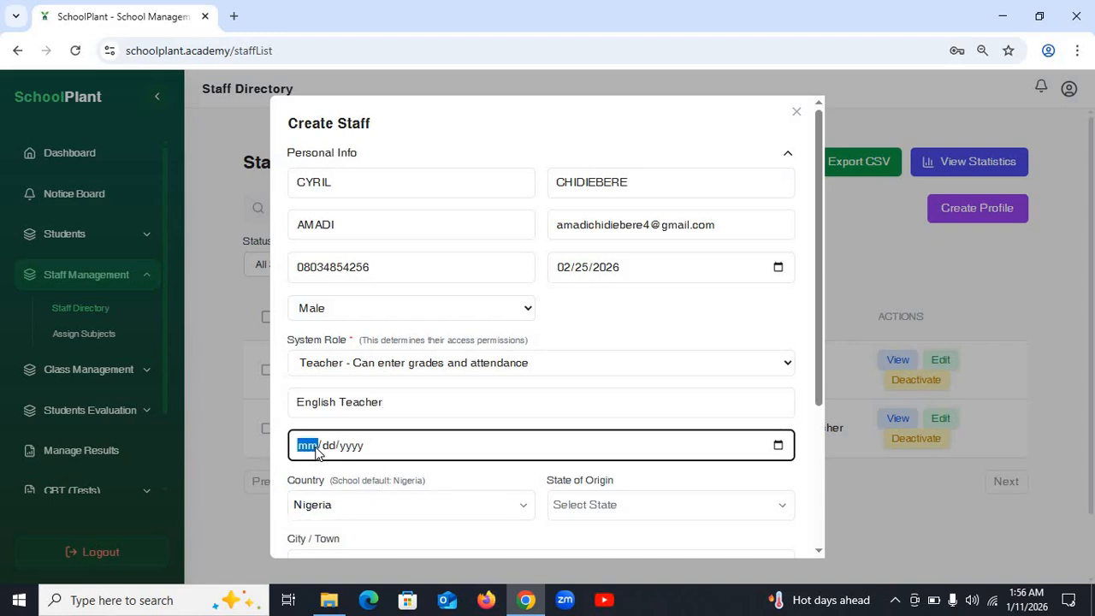
pyautogui.write('02/25/')
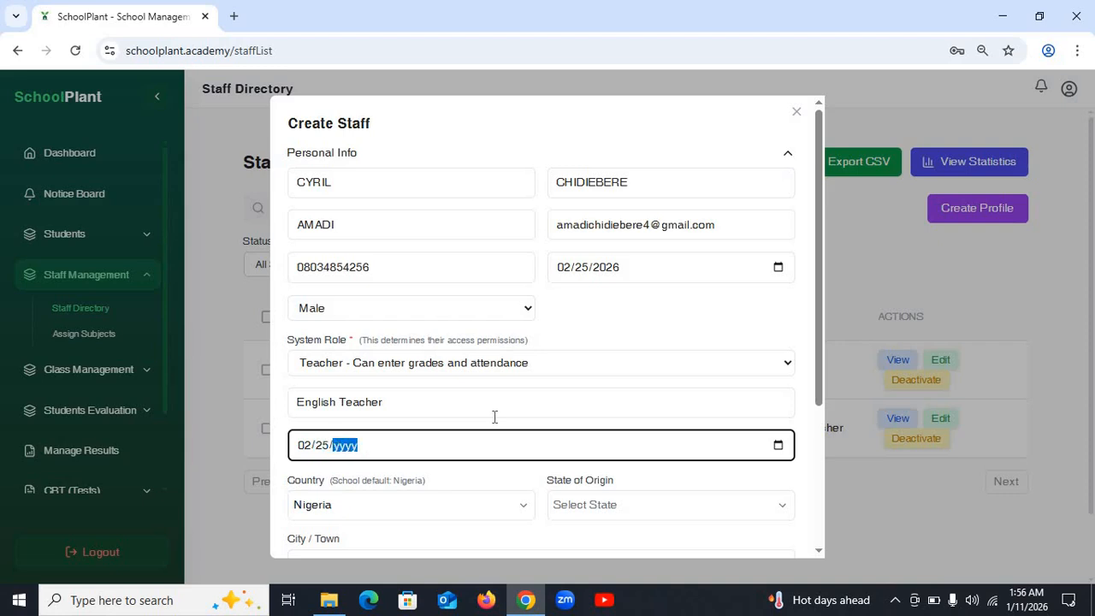
pyautogui.write('2026')
# - Keep the country as Nigeria and set the state of origin to Imo
pyautogui.click(489, 509)
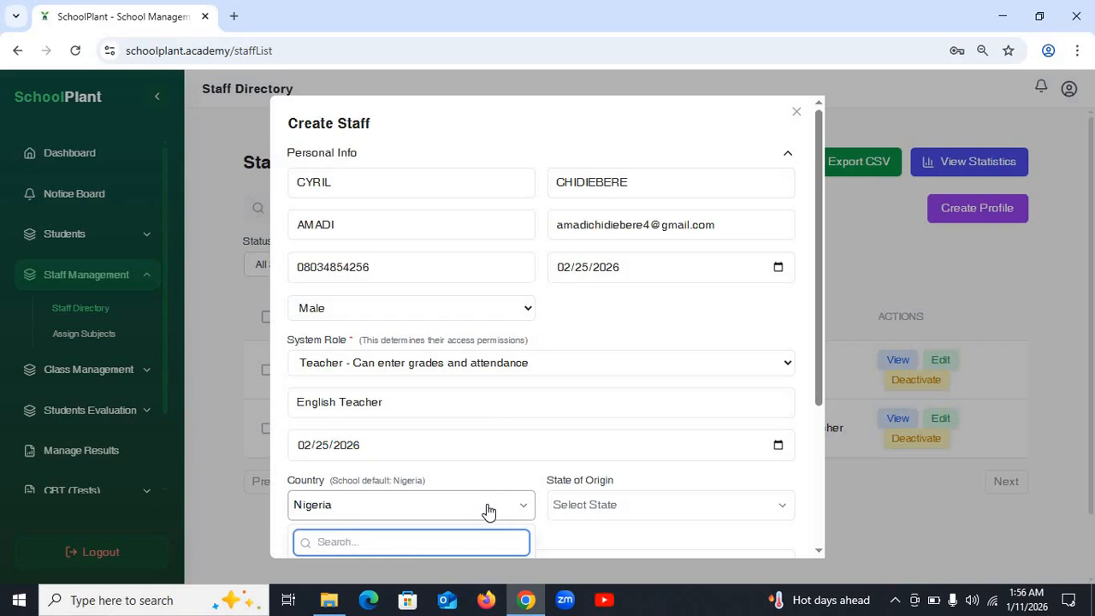
pyautogui.scroll(-3, 484, 501)
pyautogui.scroll(-2, 337, 402)
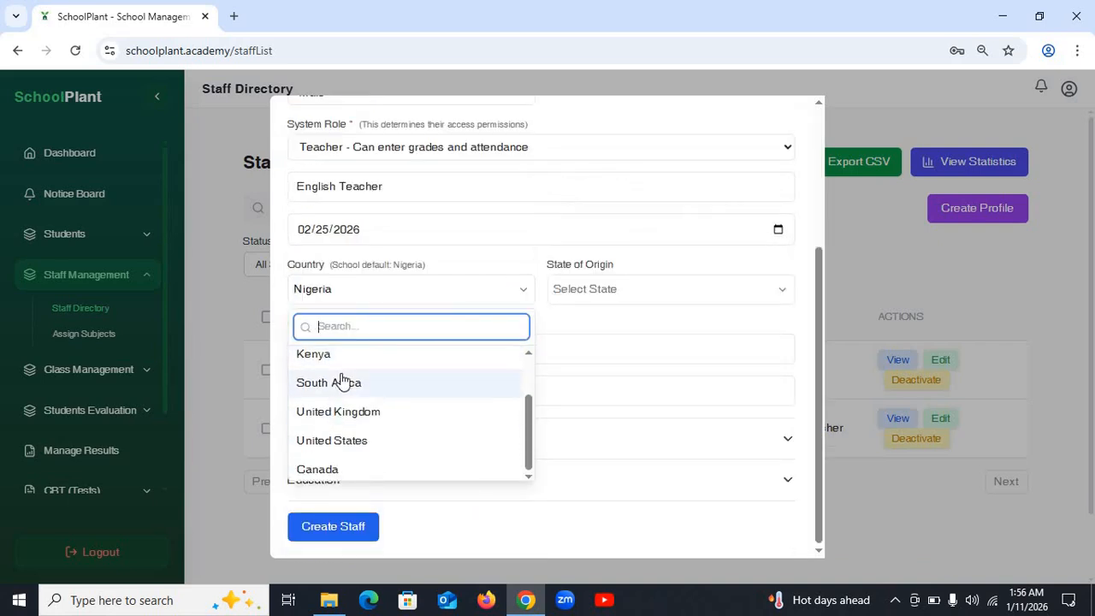
pyautogui.scroll(2, 351, 372)
pyautogui.click(591, 314)
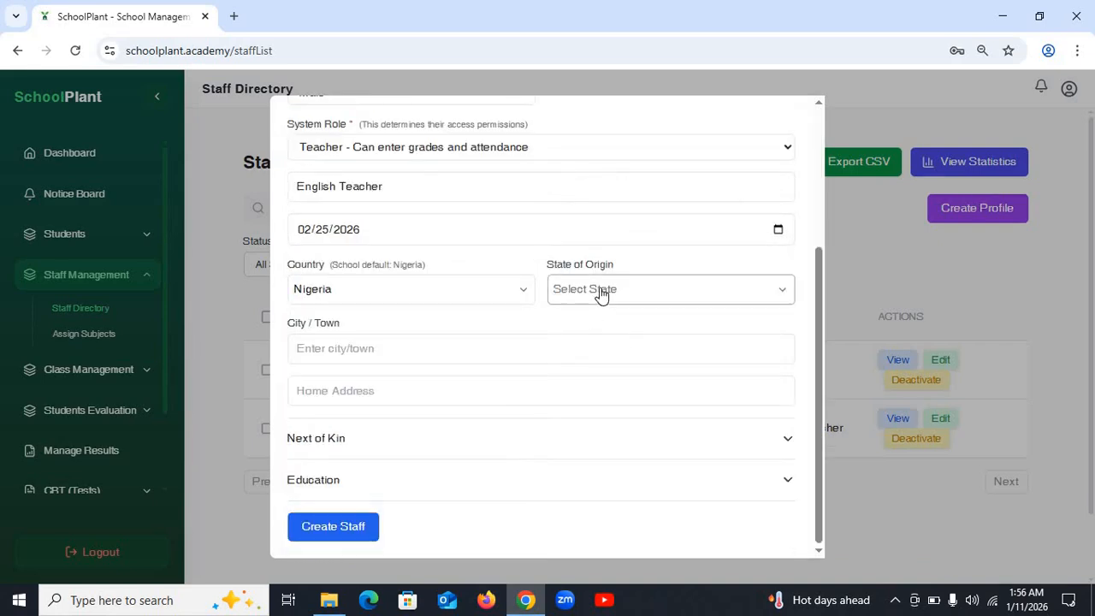
pyautogui.click(602, 293)
pyautogui.scroll(-7, 603, 415)
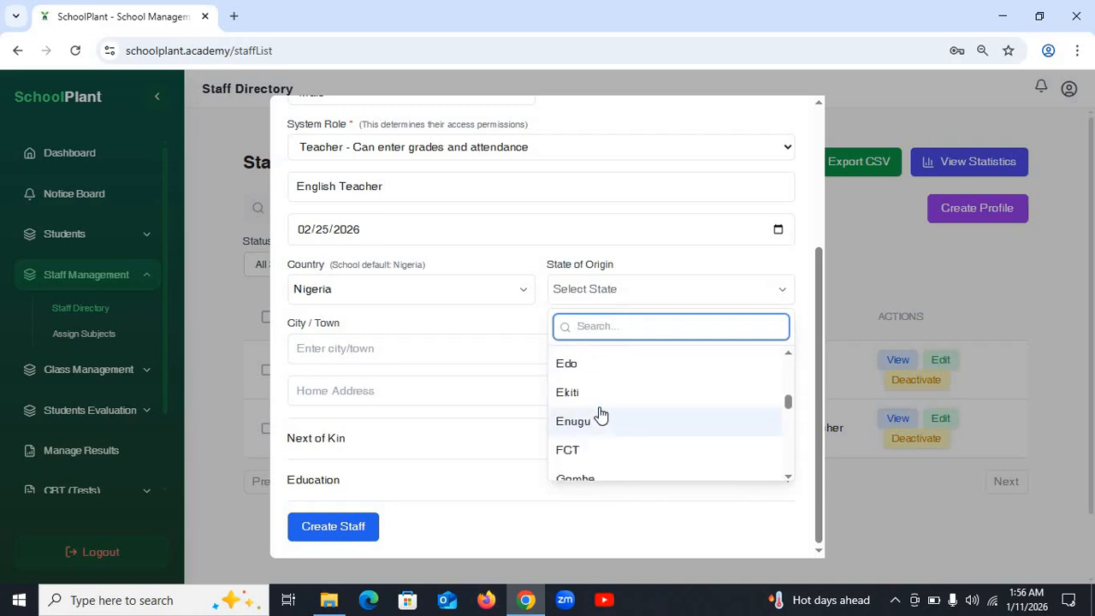
pyautogui.scroll(-3, 607, 413)
pyautogui.scroll(3, 606, 416)
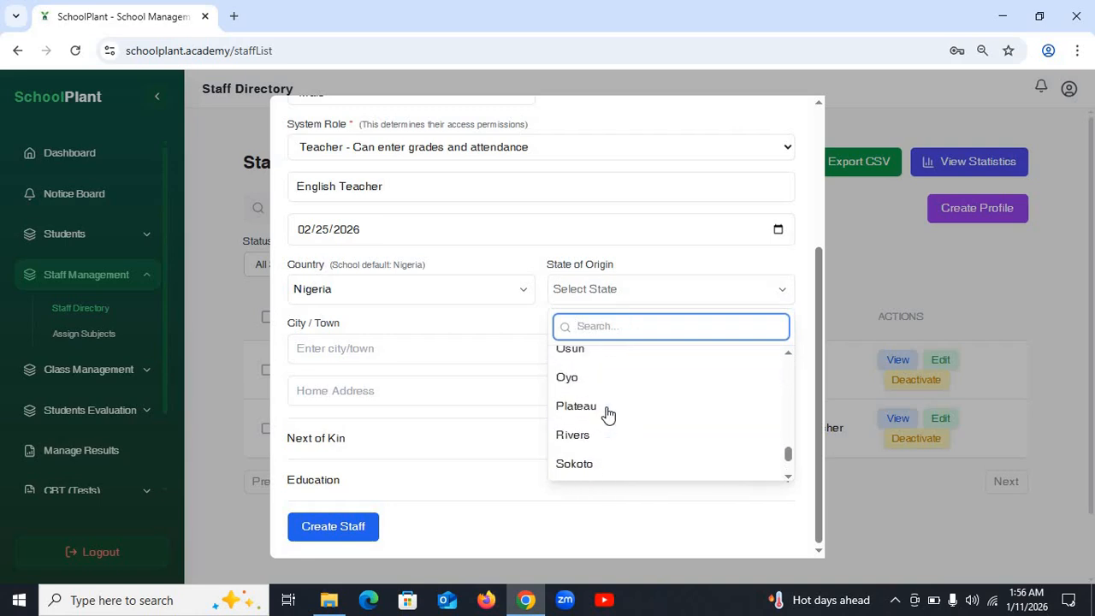
pyautogui.write('ii')
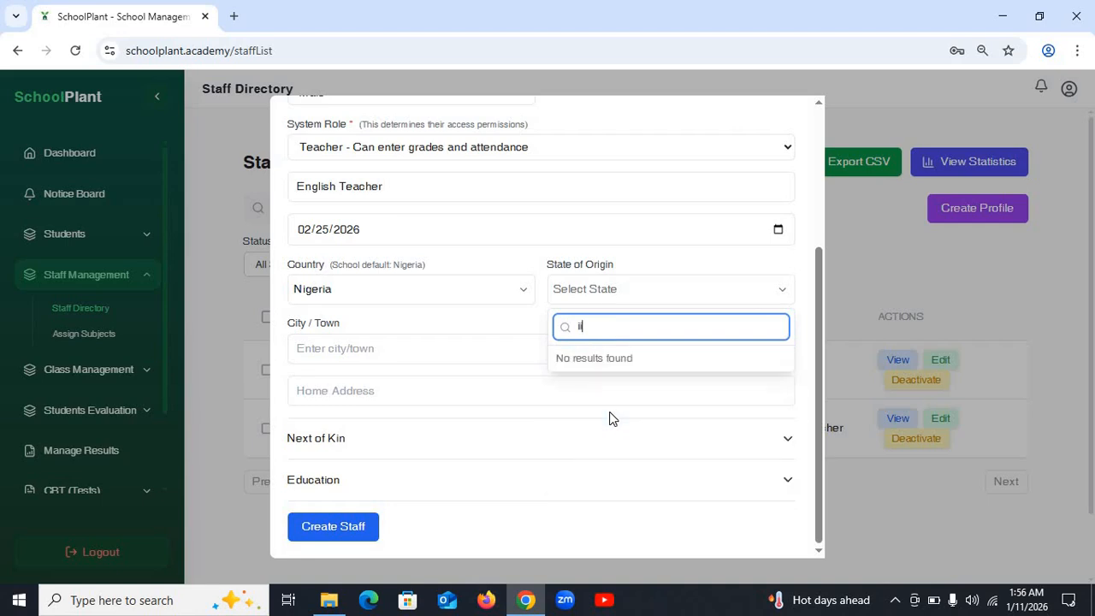
pyautogui.press('BackSpace')
pyautogui.write('mo')
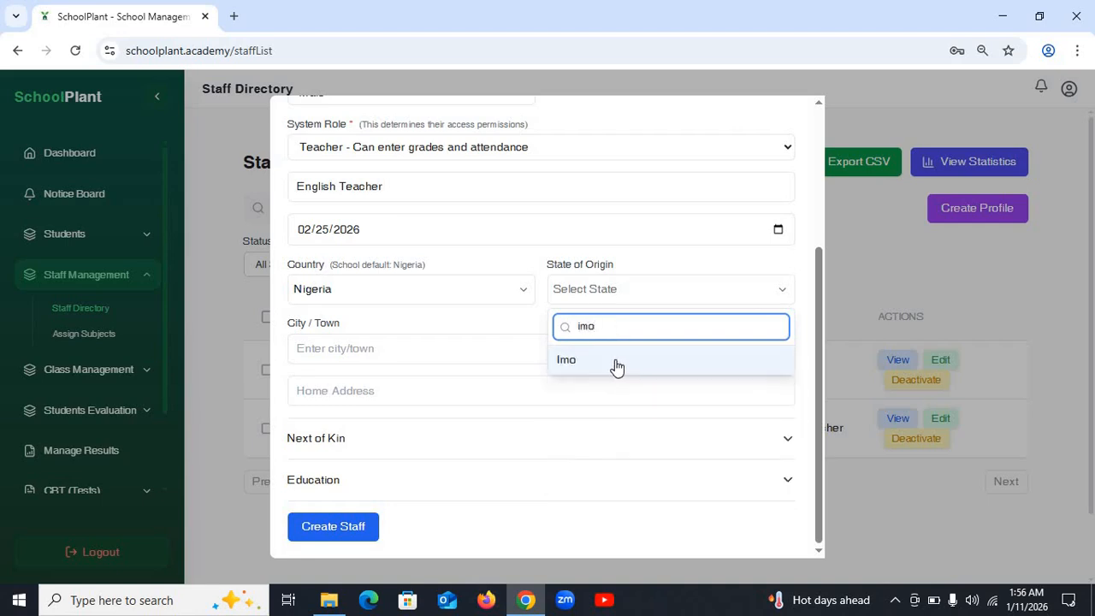
pyautogui.click(613, 363)
# - Enter city owerri and the staff member's home address
pyautogui.click(431, 351)
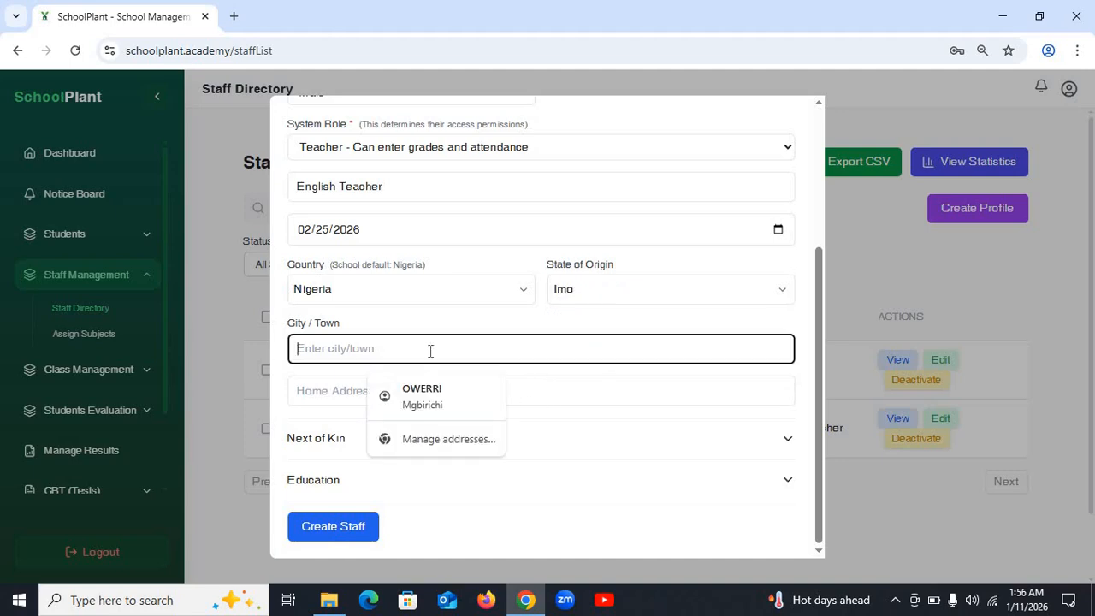
pyautogui.write('ower')
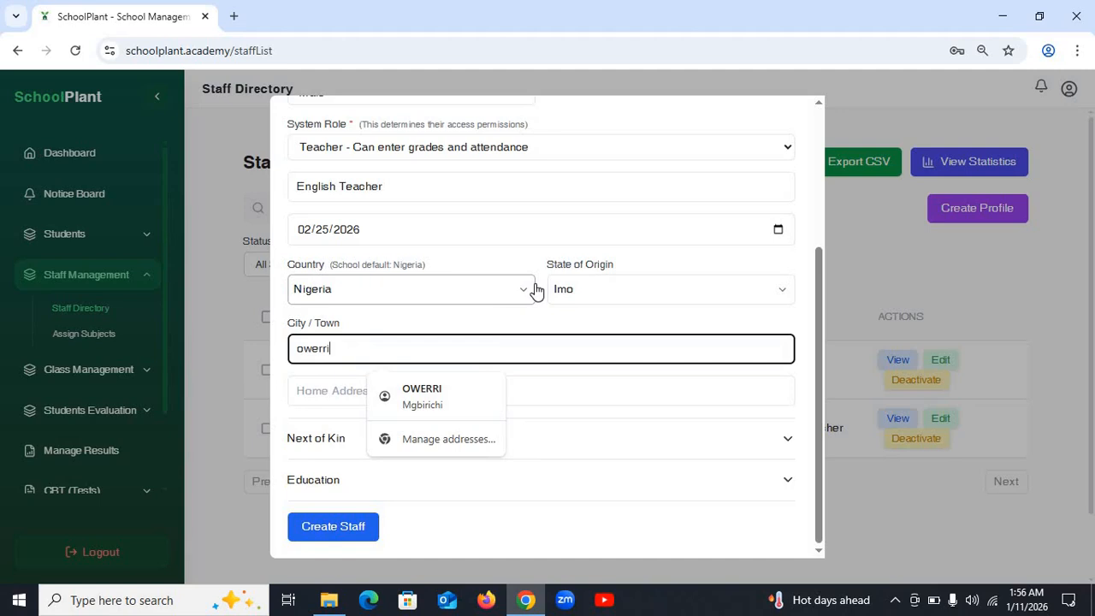
pyautogui.write('ri')
pyautogui.click(317, 393)
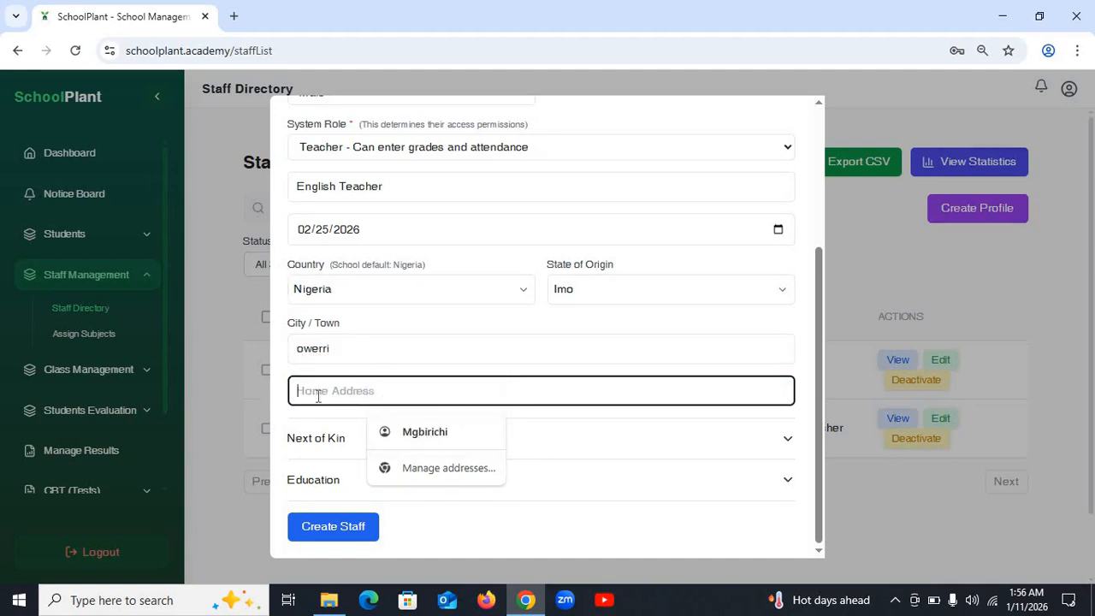
pyautogui.write('mgbirchi')
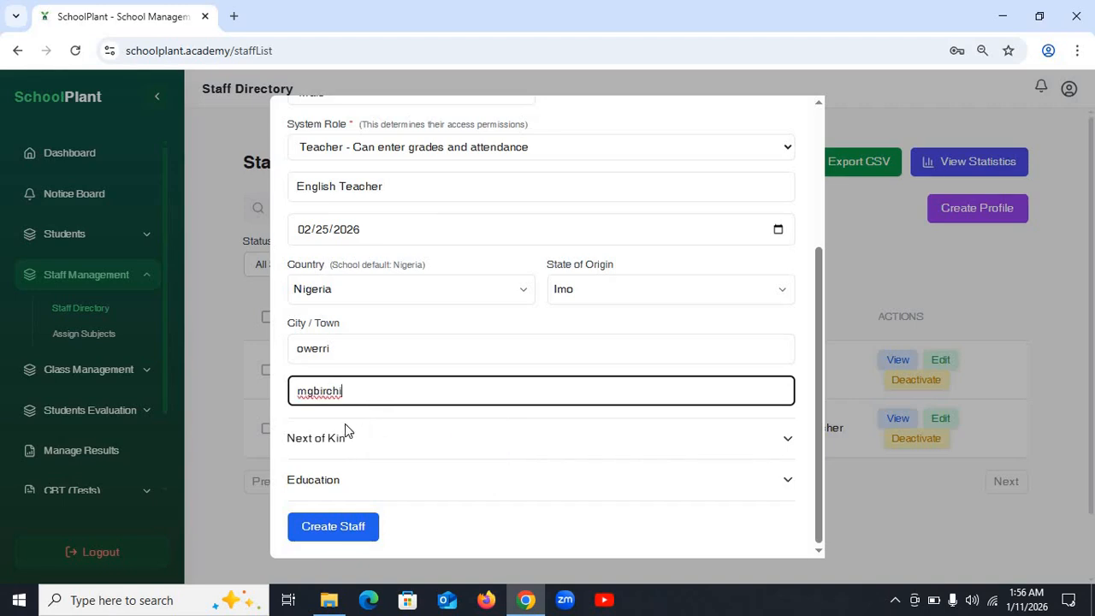
# - In the Next of Kin section, enter the kin's first, middle and last names
pyautogui.click(406, 446)
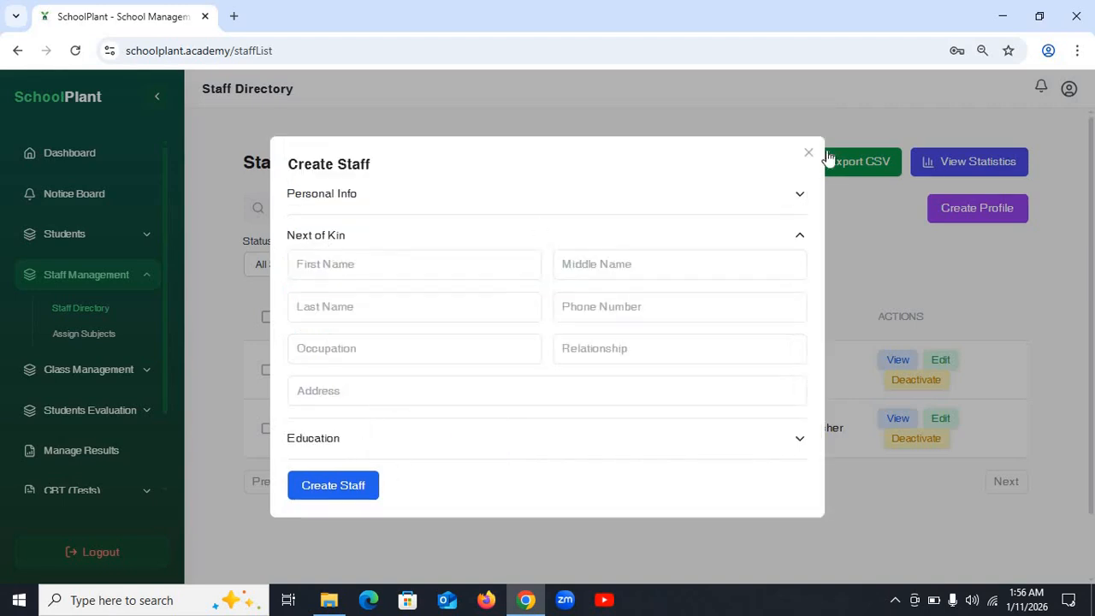
pyautogui.click(809, 154)
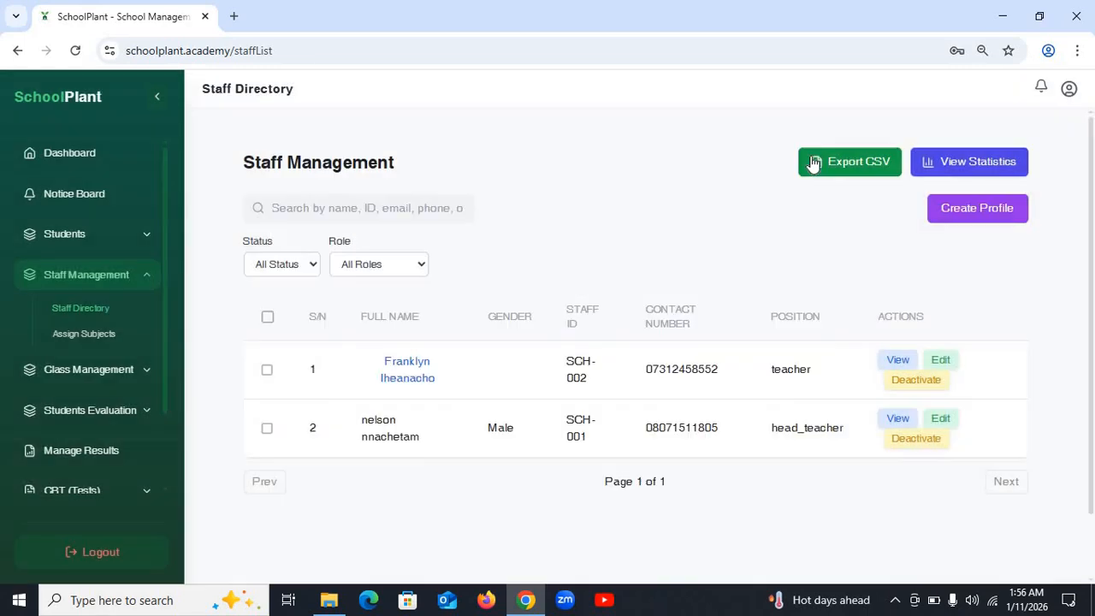
pyautogui.click(965, 210)
pyautogui.click(380, 270)
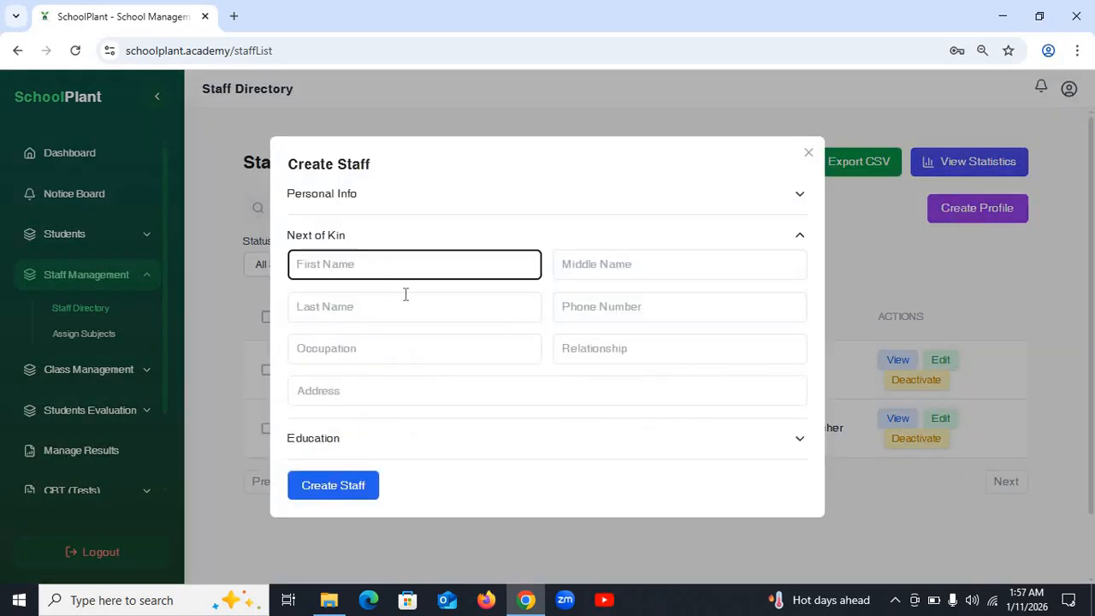
pyautogui.write('am')
pyautogui.press('BackSpace')
pyautogui.press('BackSpace')
pyautogui.press('Tab')
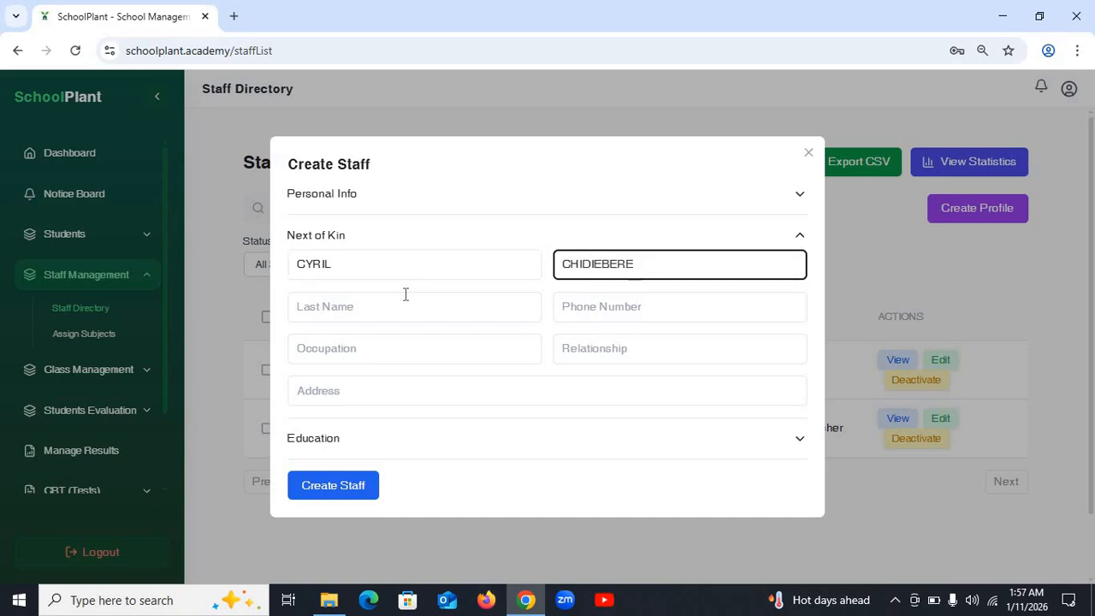
pyautogui.press('Tab')
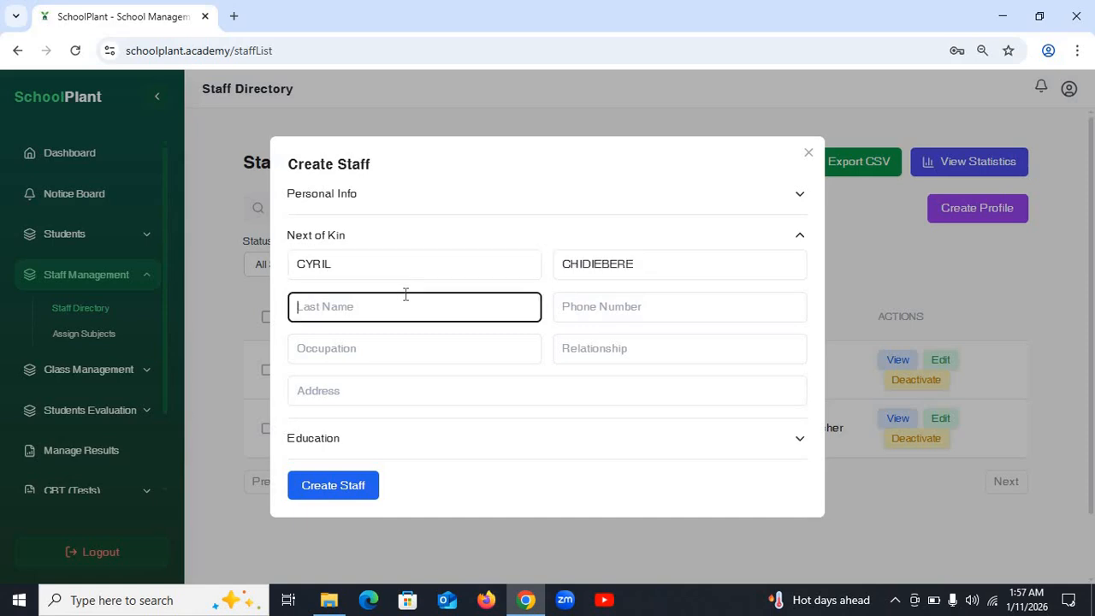
# - Fill the kin's phone and address from autofill and set occupation to TEACHER
pyautogui.click(613, 307)
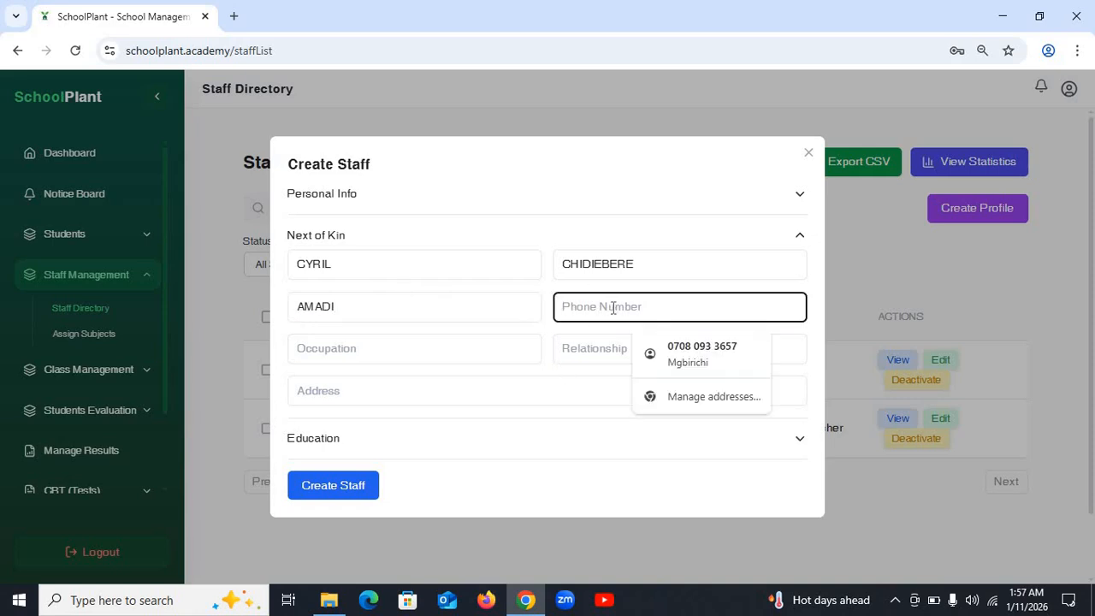
pyautogui.click(689, 350)
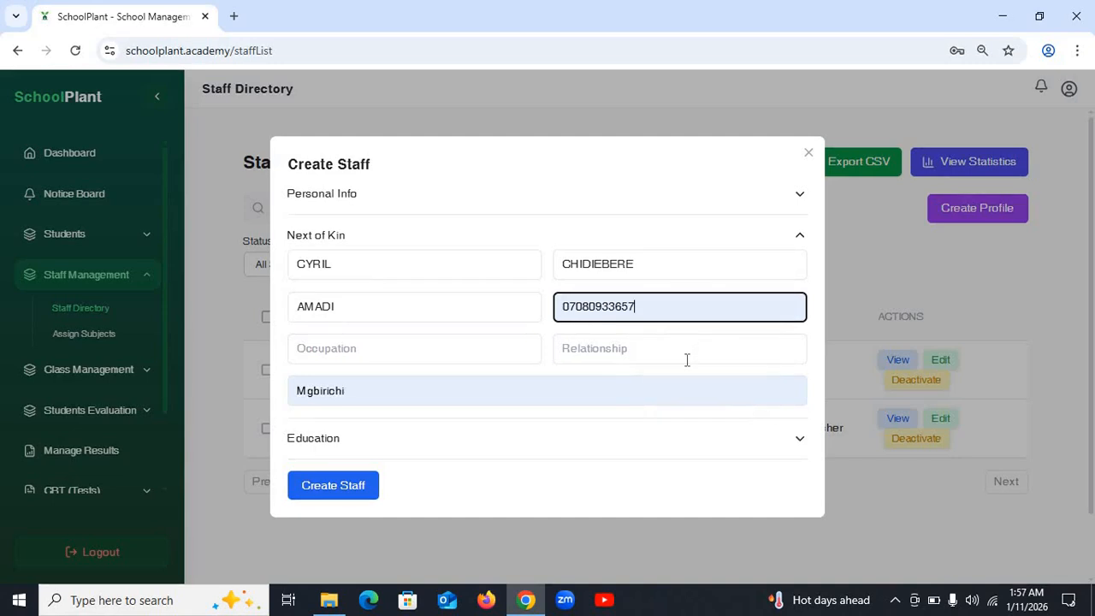
pyautogui.click(372, 351)
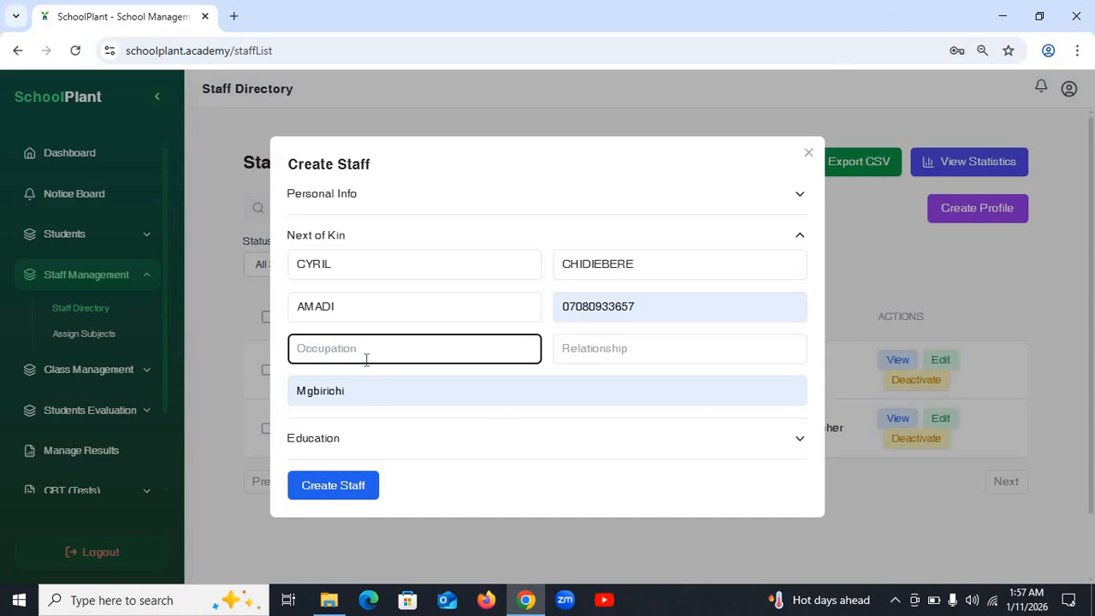
pyautogui.write('t')
pyautogui.press('BackSpace')
pyautogui.write('TEACHER')
pyautogui.click(604, 351)
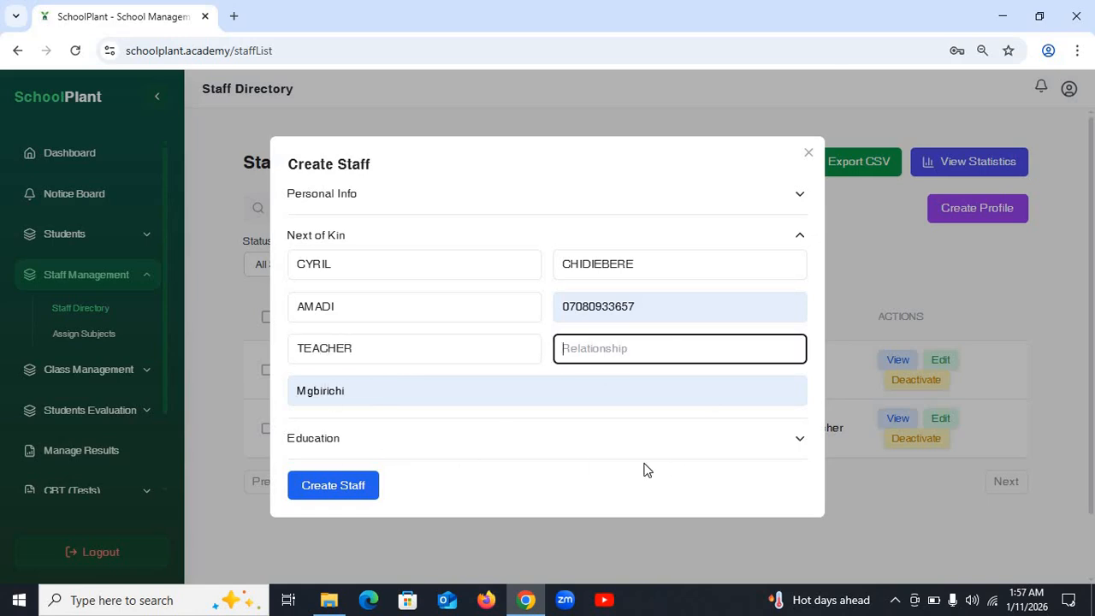
# - Review the Education and Personal Info sections, submit Create Staff, and close the confirmation
pyautogui.click(622, 438)
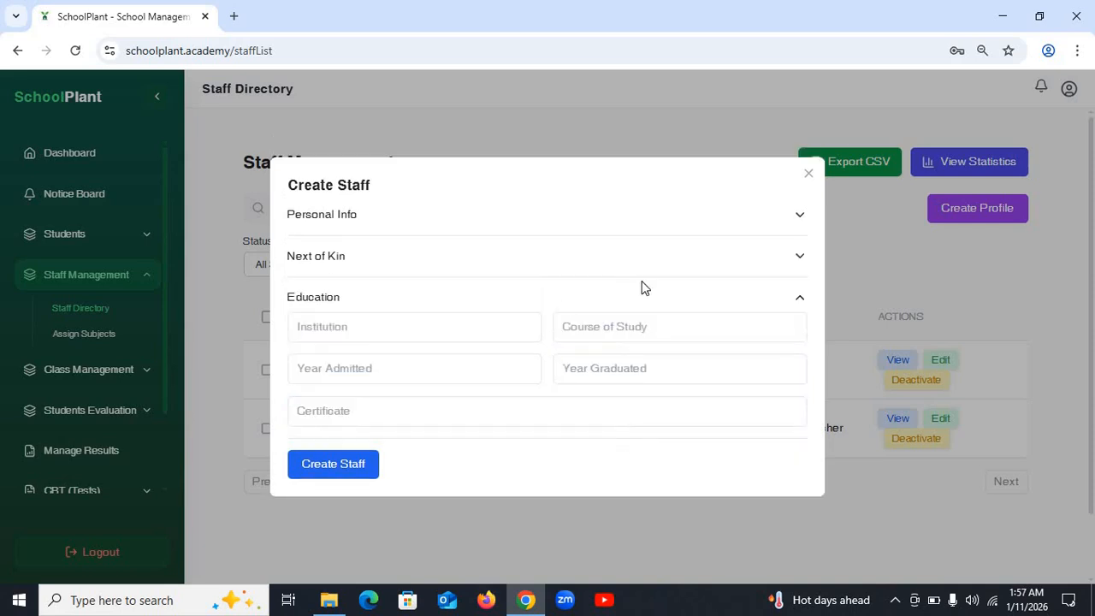
pyautogui.click(792, 217)
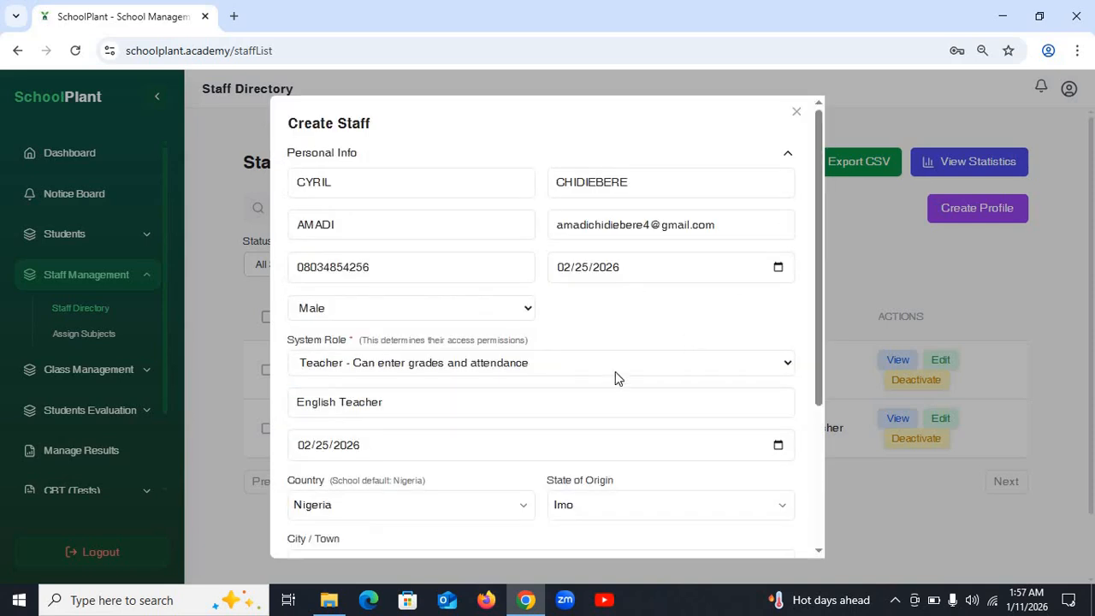
pyautogui.scroll(-3, 477, 334)
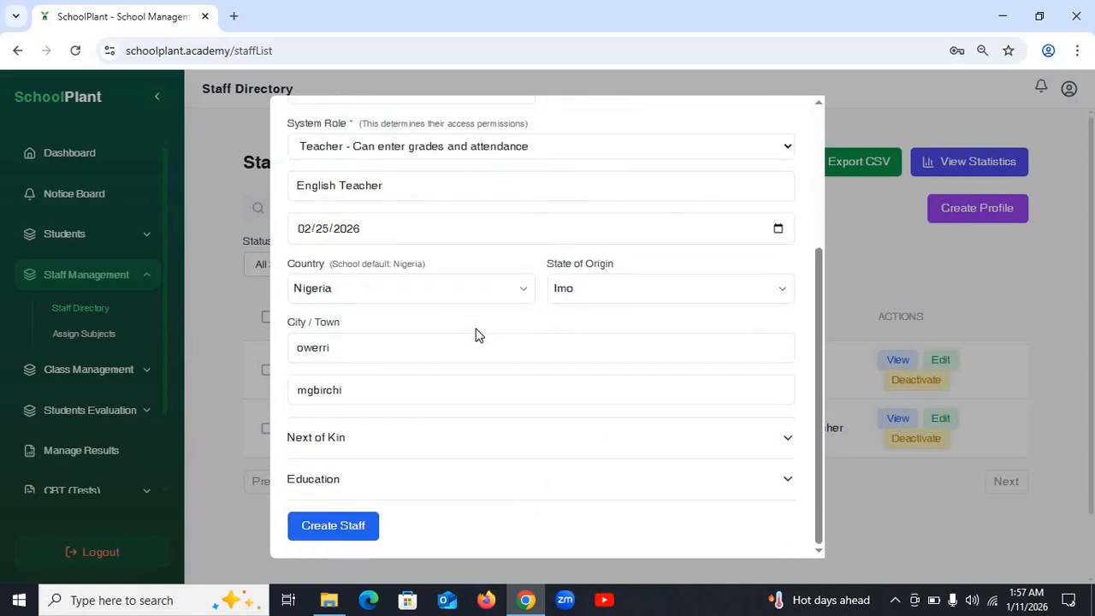
pyautogui.click(342, 527)
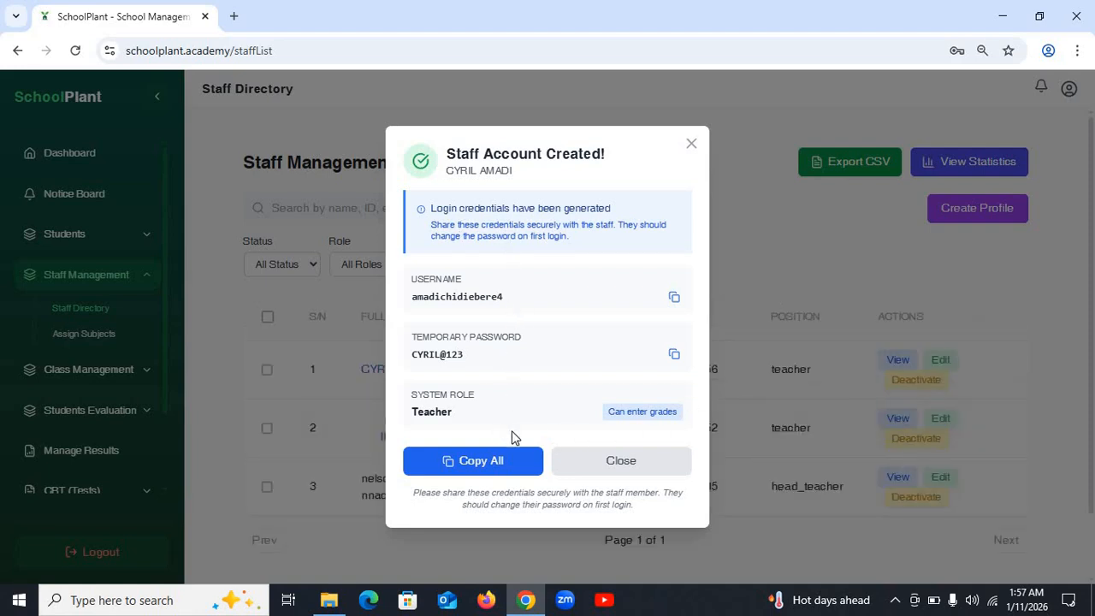
pyautogui.click(638, 466)
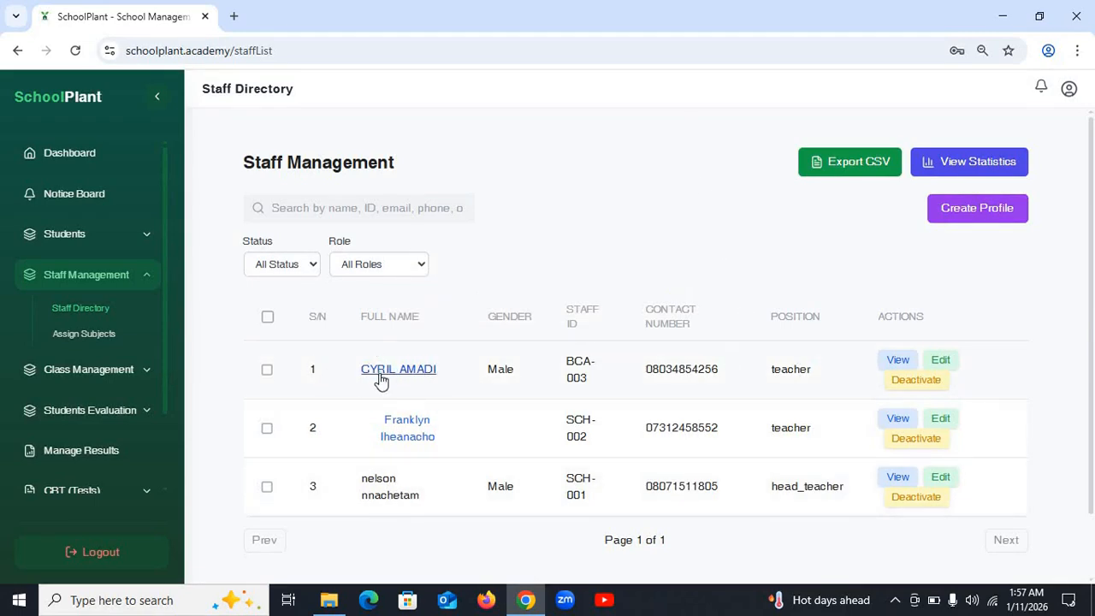
# - On Assign Subjects, give the new teacher ENGLISH LANGUAGE for JS 1A and save
pyautogui.click(83, 334)
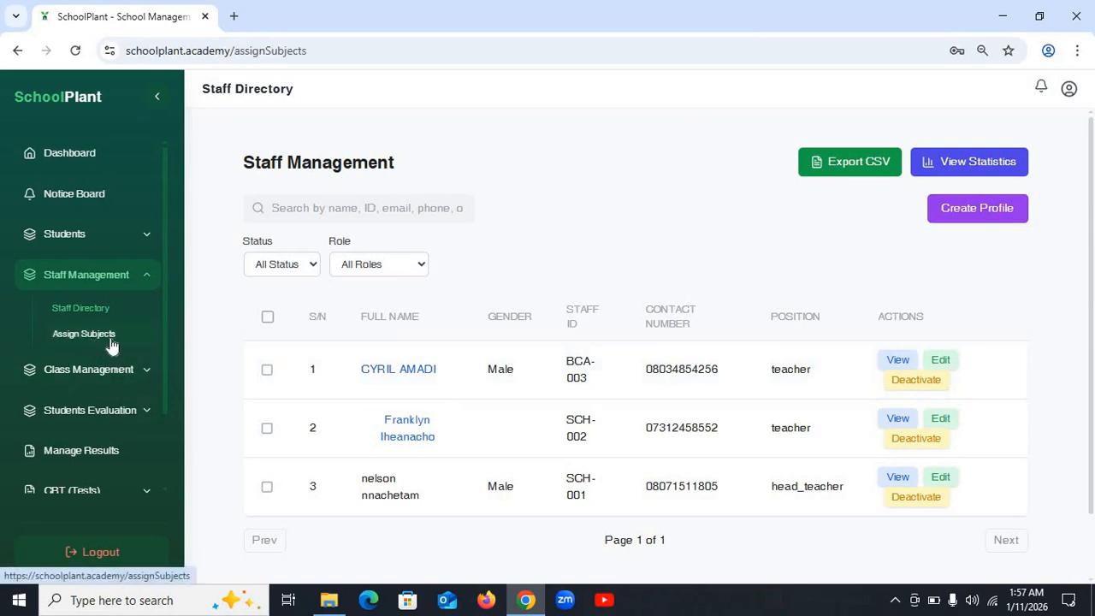
pyautogui.click(478, 305)
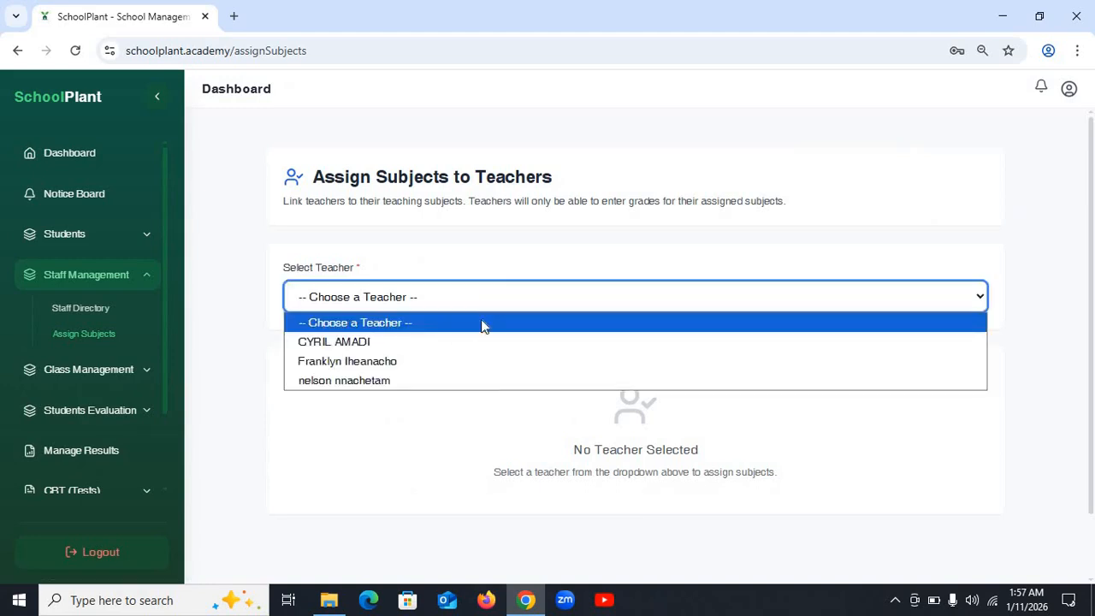
pyautogui.click(416, 344)
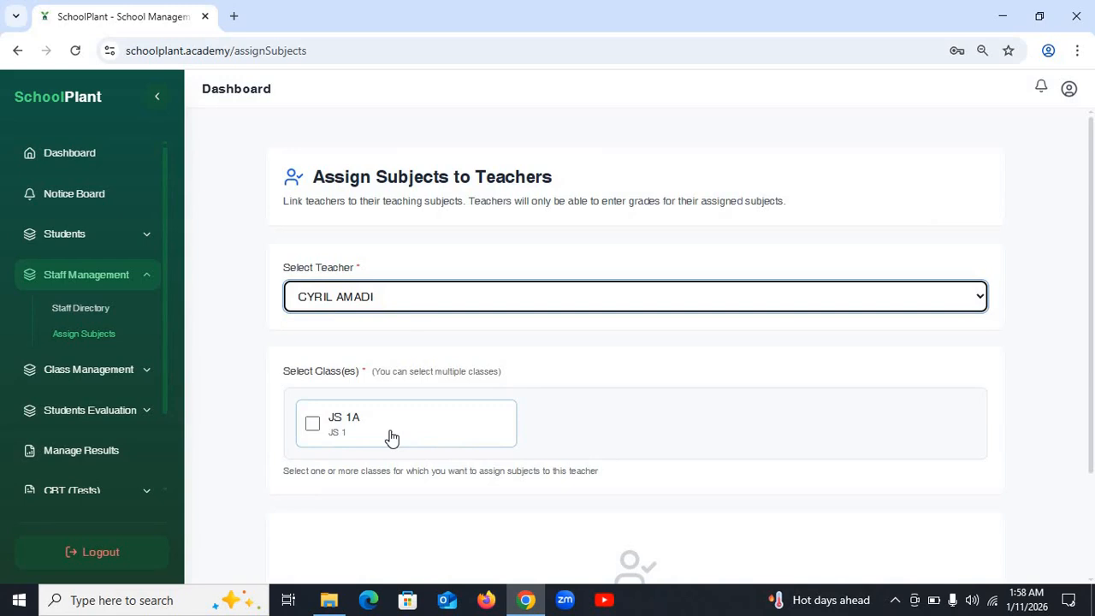
pyautogui.click(389, 437)
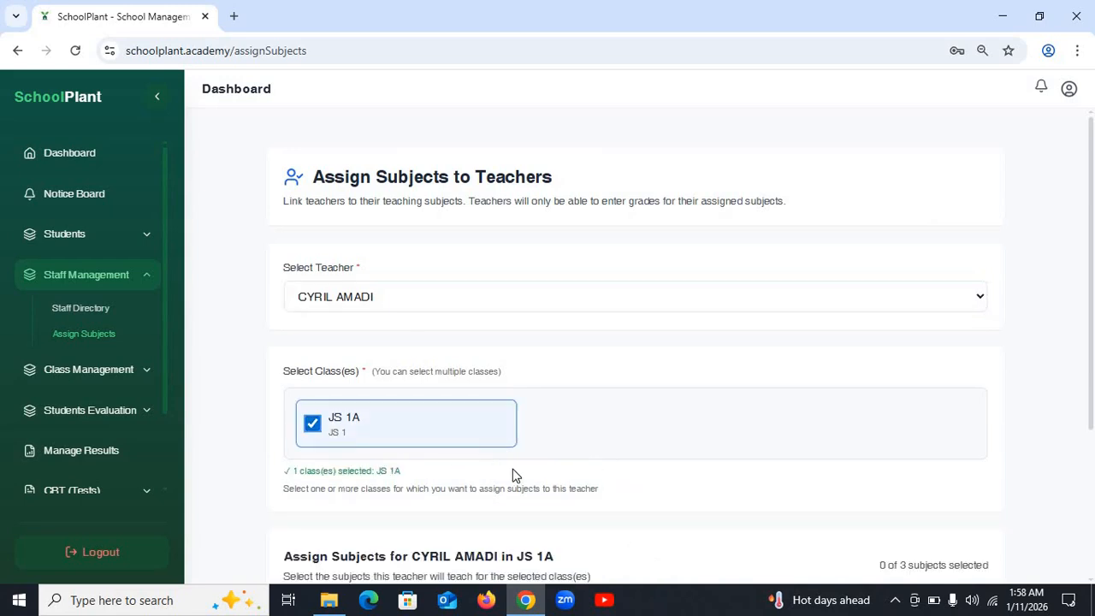
pyautogui.scroll(-3, 513, 475)
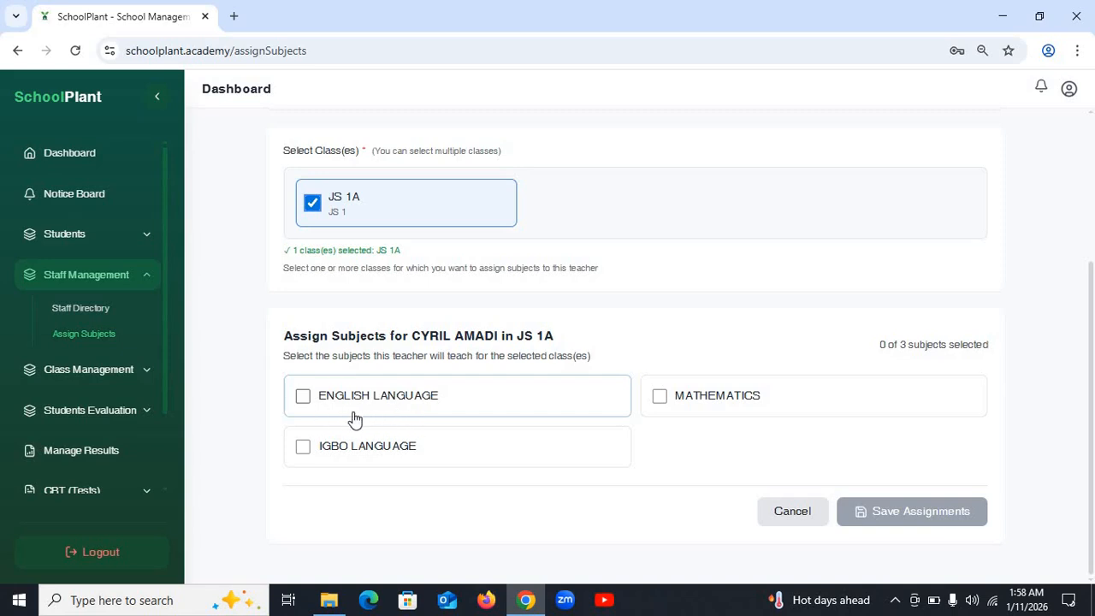
pyautogui.click(314, 403)
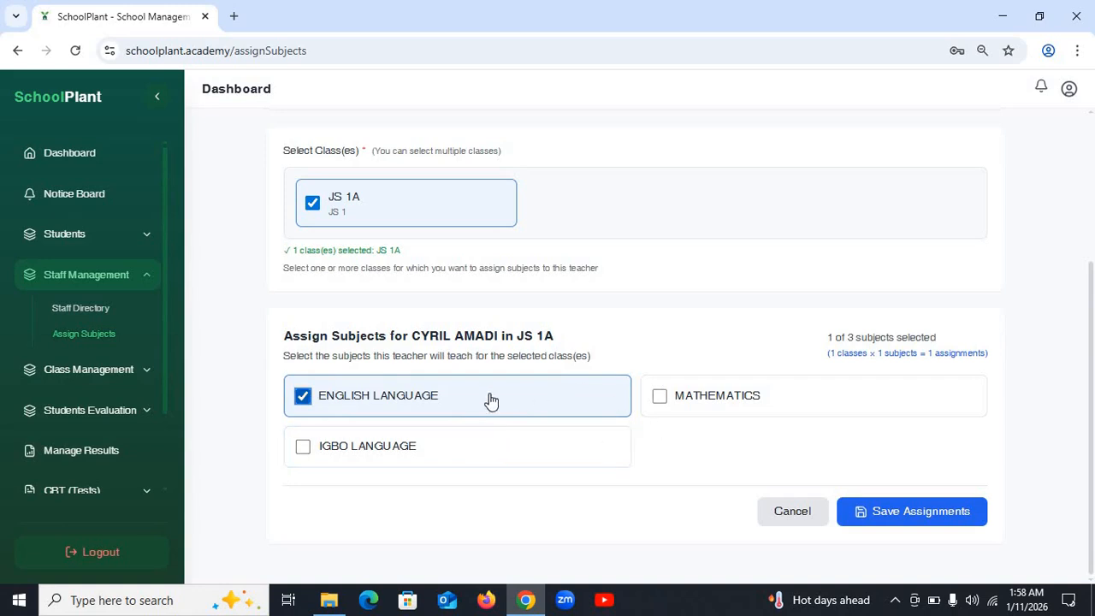
pyautogui.click(914, 523)
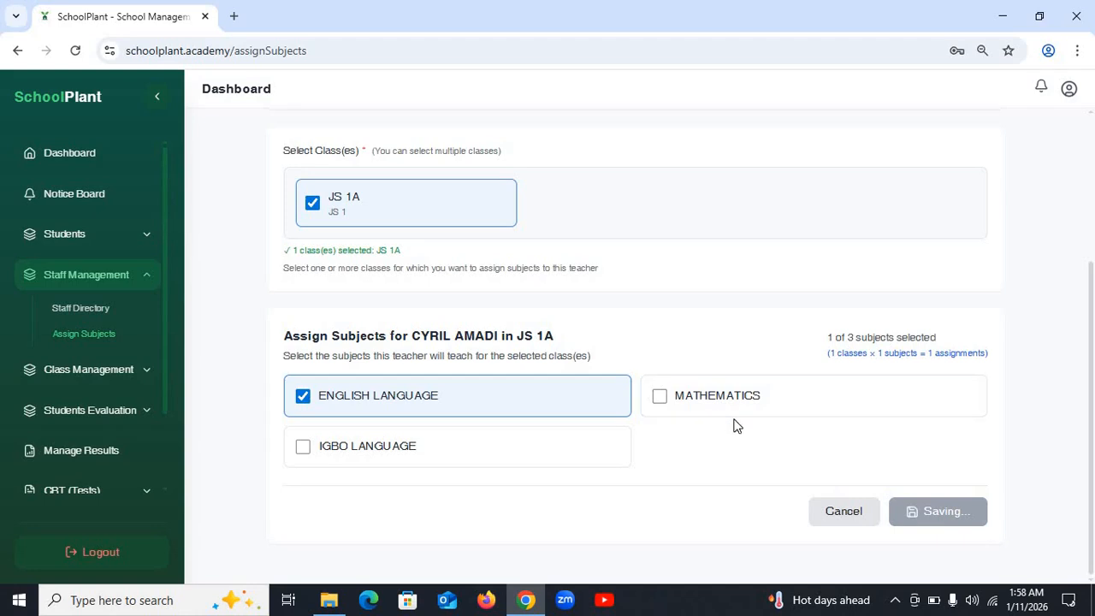
pyautogui.scroll(3, 604, 405)
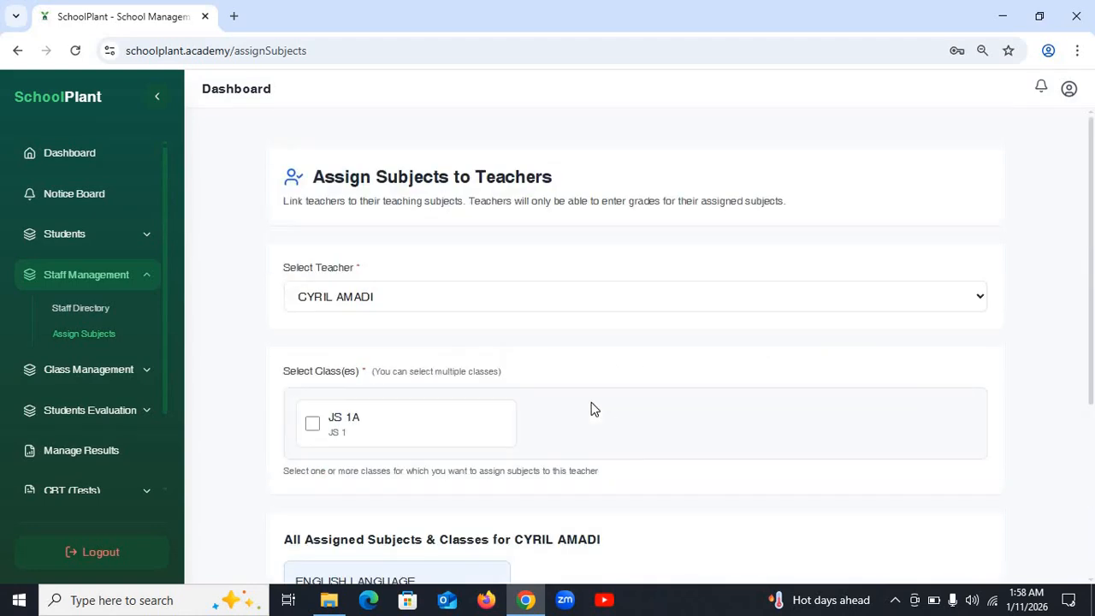
pyautogui.scroll(-3, 590, 408)
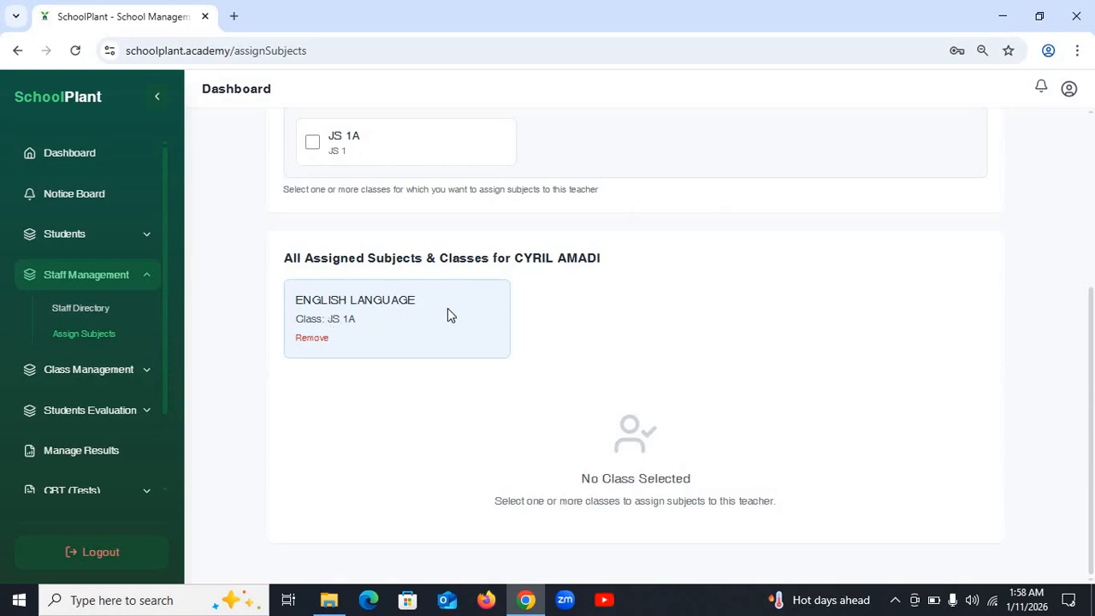
pyautogui.scroll(3, 440, 333)
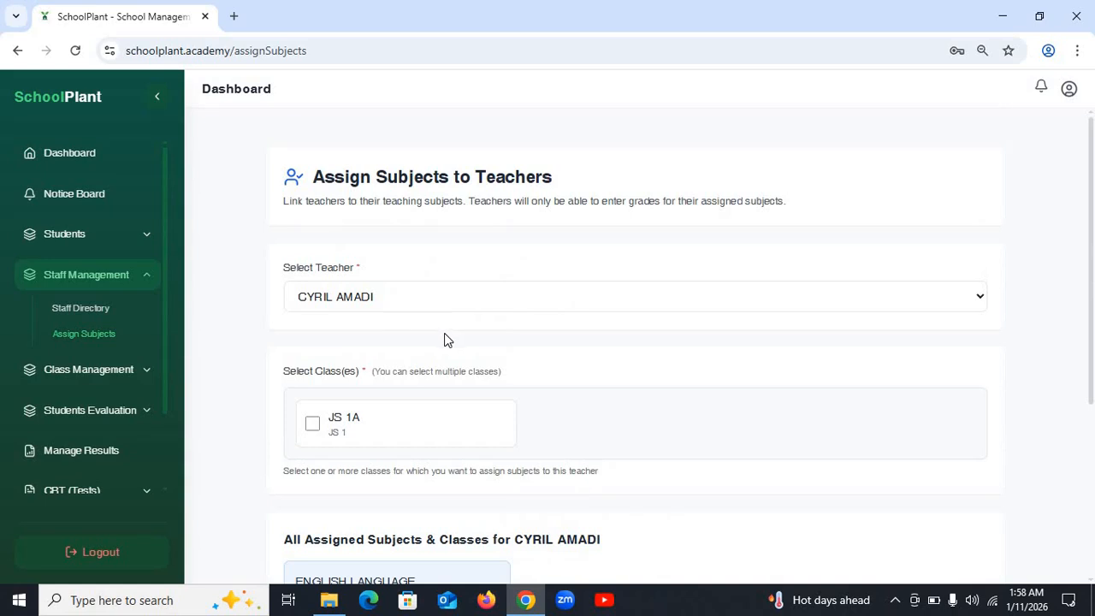
# - Open the All Students page from the Students sidebar section
pyautogui.click(149, 279)
pyautogui.click(123, 243)
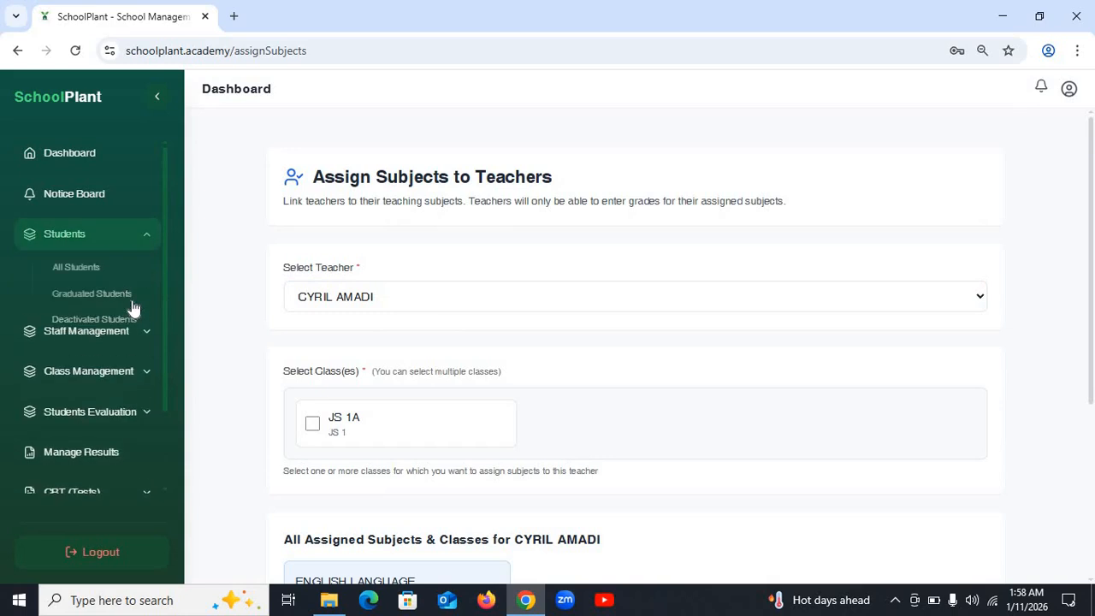
pyautogui.click(89, 269)
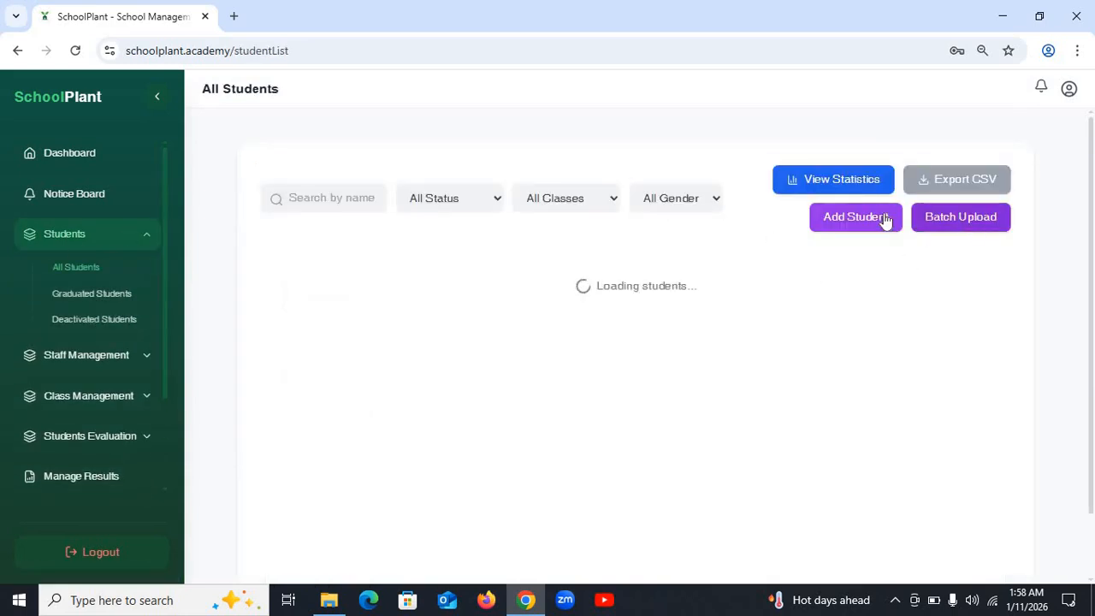
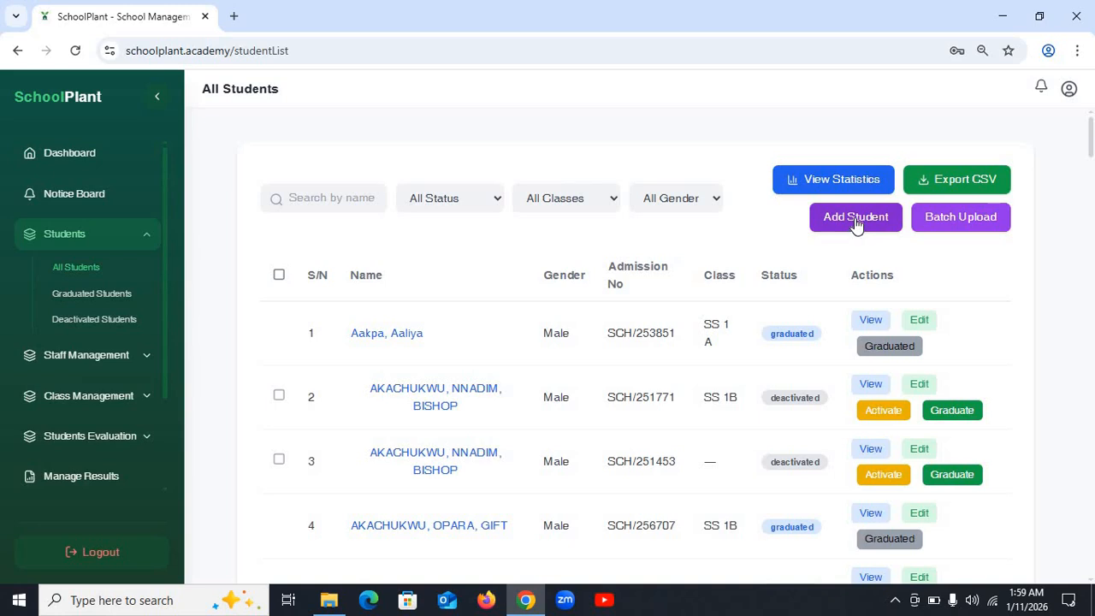
# - Open the Add New Student form and fill the first name from a saved suggestion
pyautogui.click(856, 221)
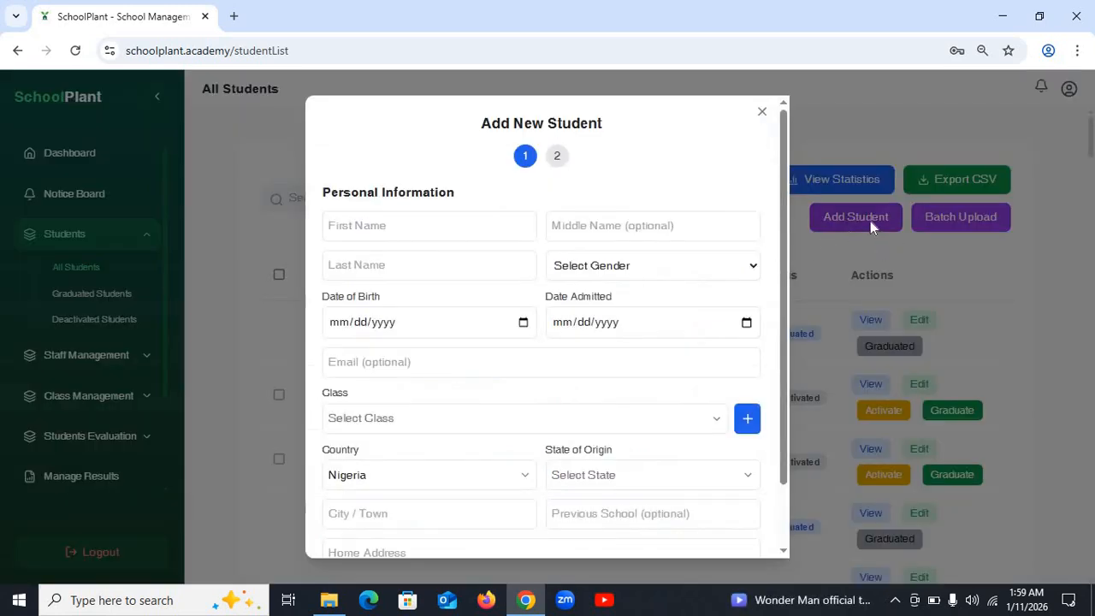
pyautogui.click(436, 230)
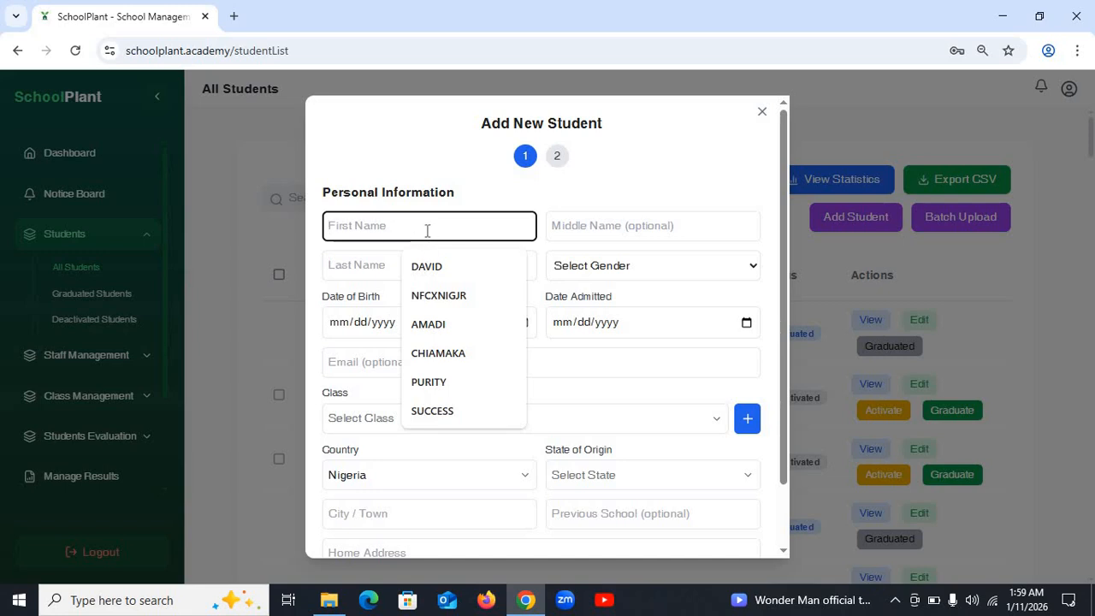
pyautogui.click(454, 269)
pyautogui.click(611, 228)
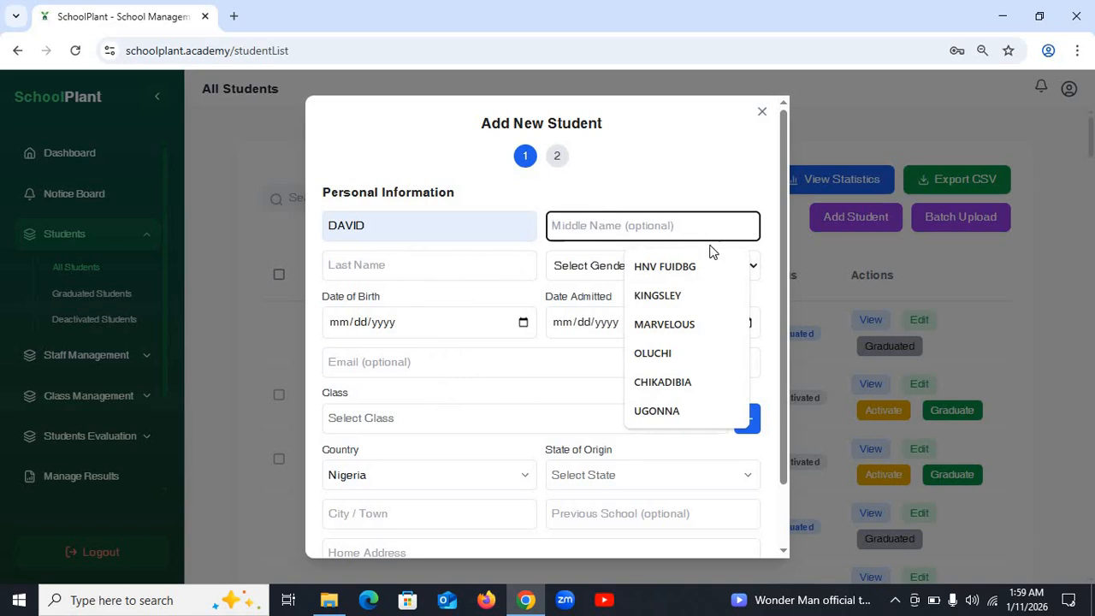
pyautogui.click(391, 231)
# - Enter the last name NWACHUKWU and set the gender to Male
pyautogui.click(411, 265)
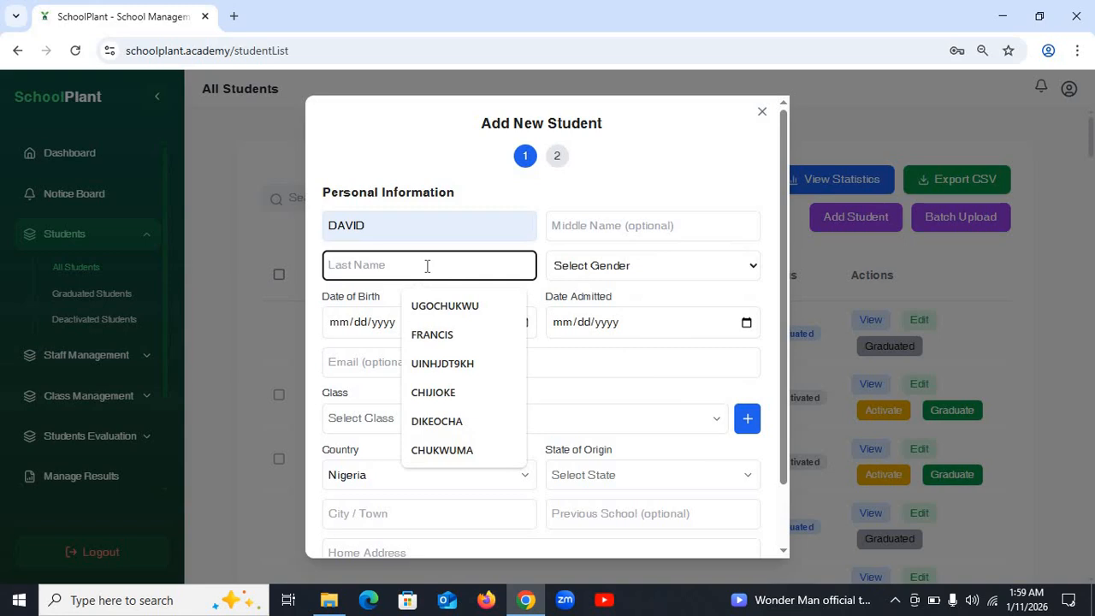
pyautogui.write('NWACHU')
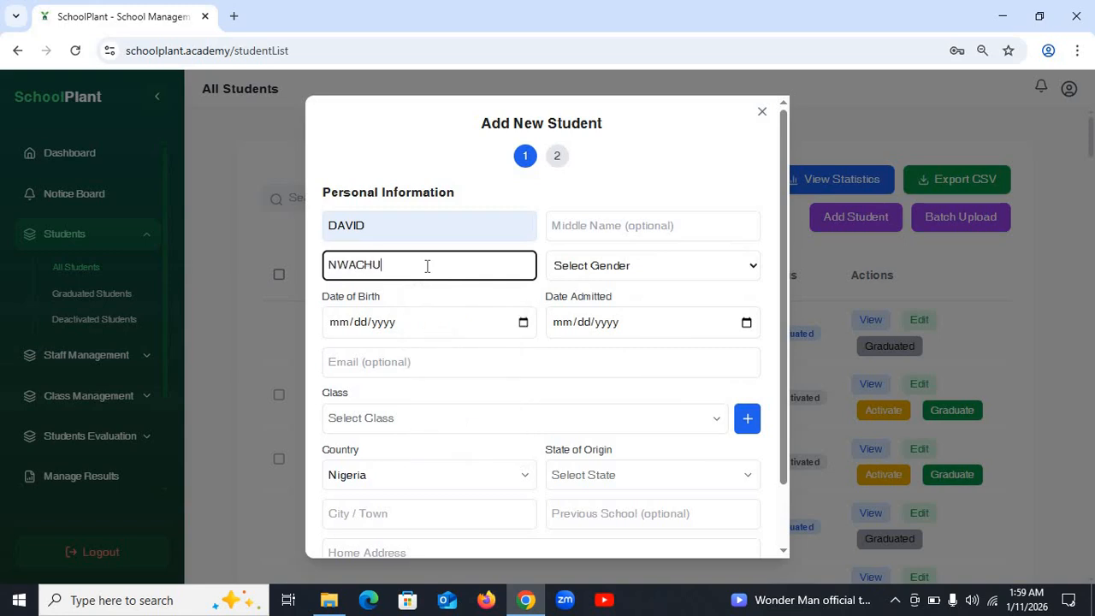
pyautogui.write('KWU')
pyautogui.click(690, 233)
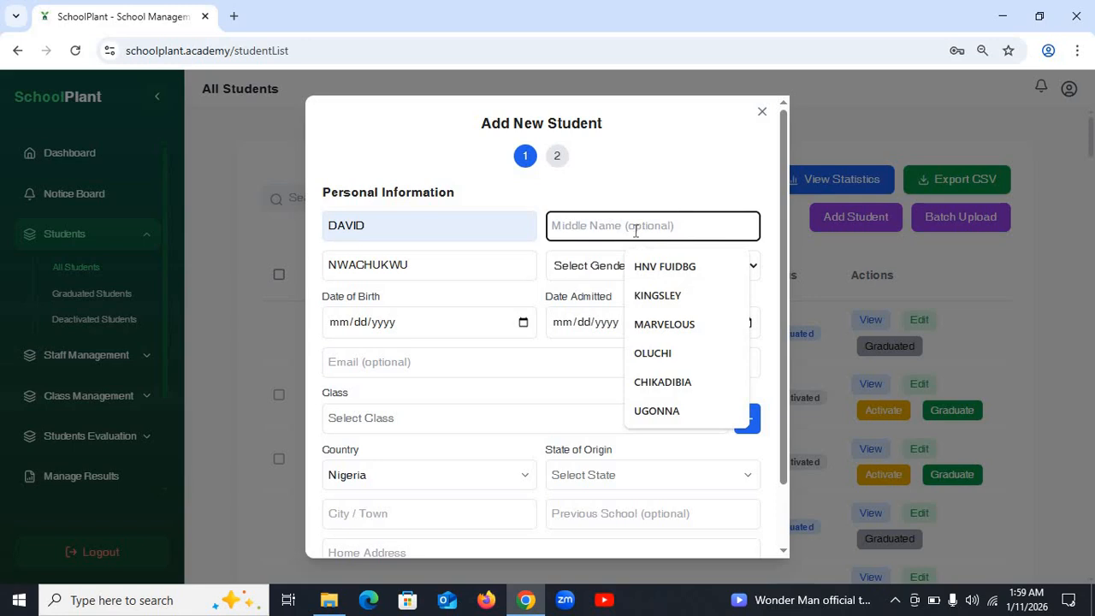
pyautogui.click(428, 269)
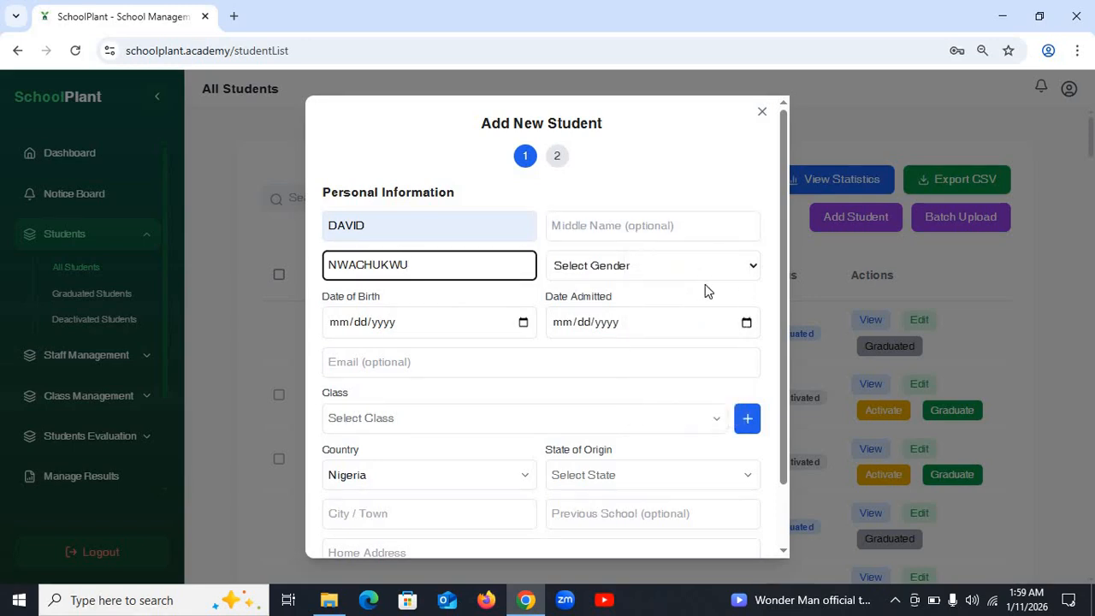
pyautogui.click(627, 270)
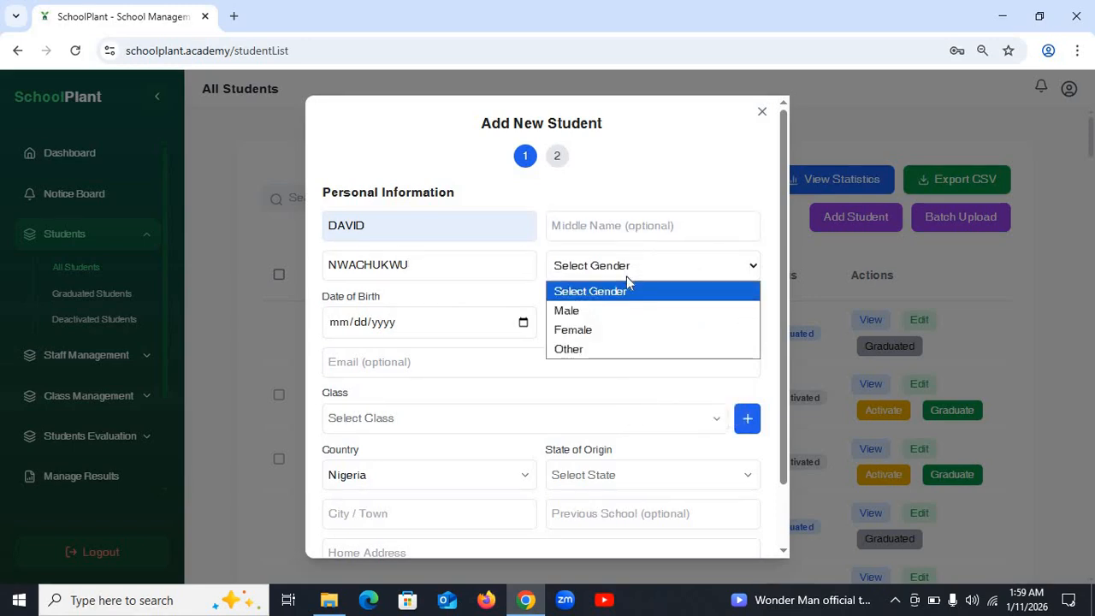
pyautogui.click(599, 310)
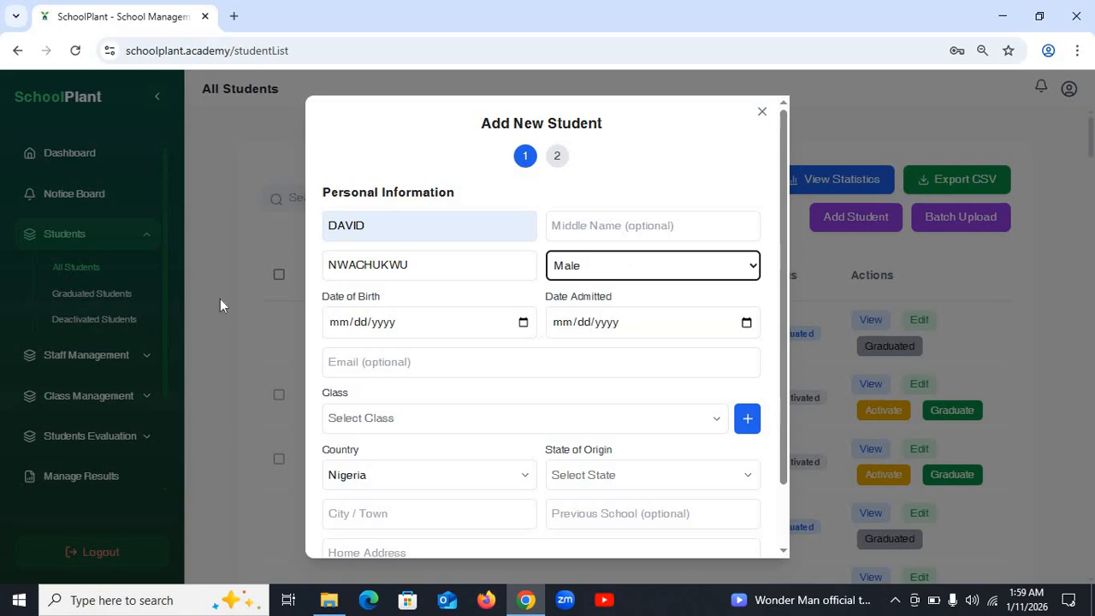
pyautogui.click(355, 332)
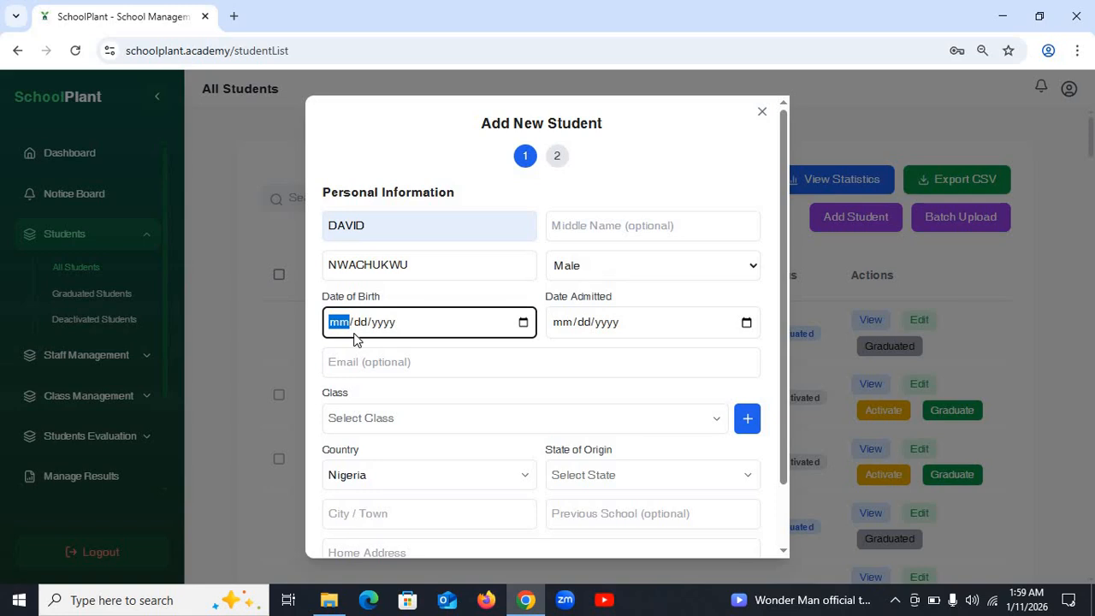
pyautogui.write('02/05/2005')
pyautogui.click(558, 330)
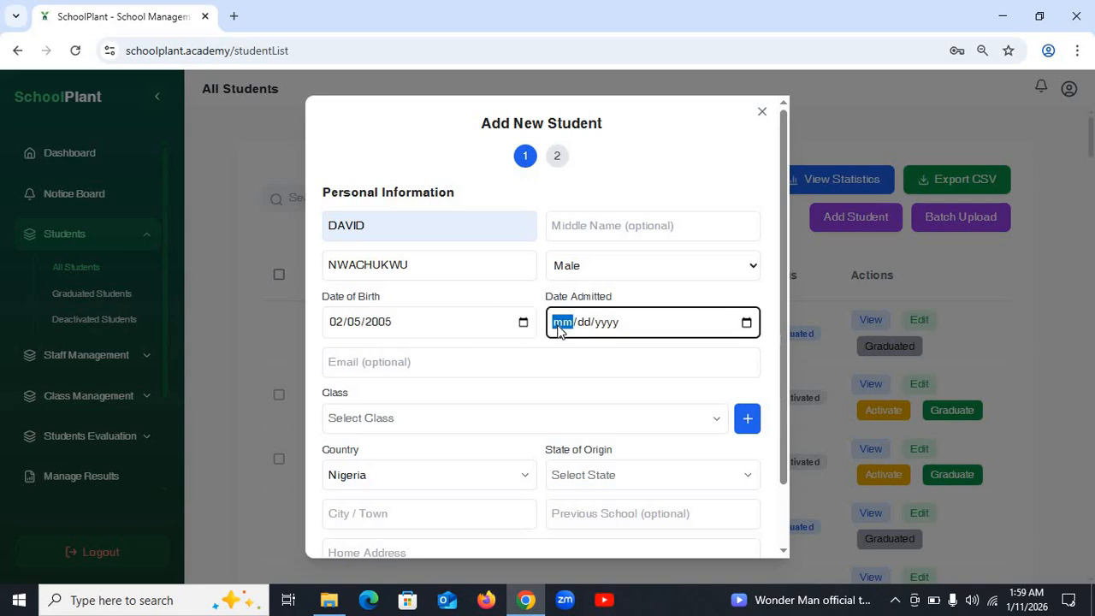
pyautogui.write('12/dd/yyyy')
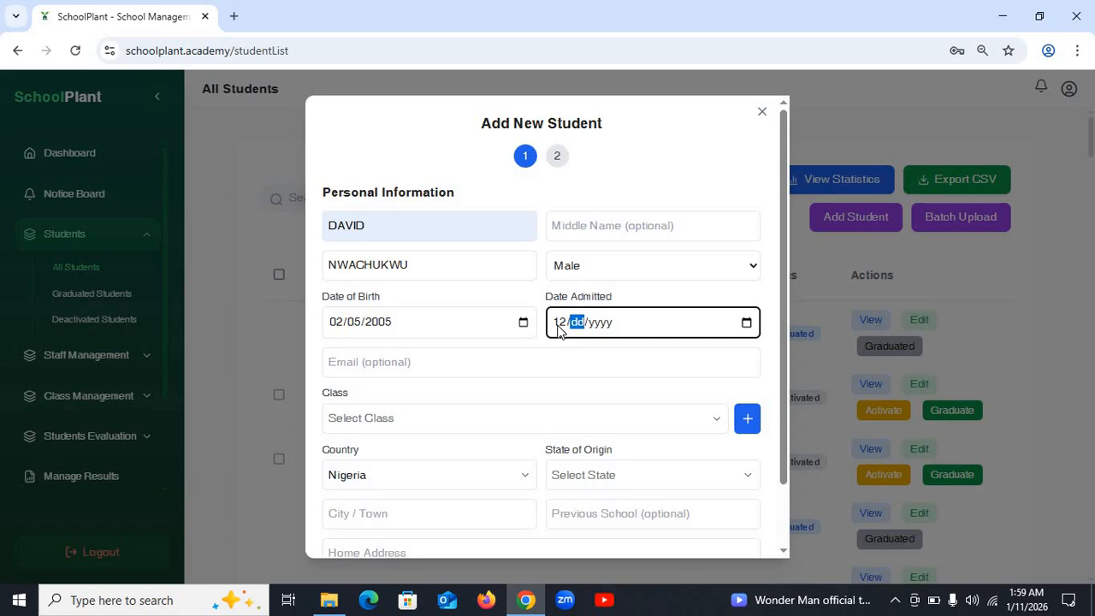
pyautogui.click(559, 330)
pyautogui.write('01/12/0020')
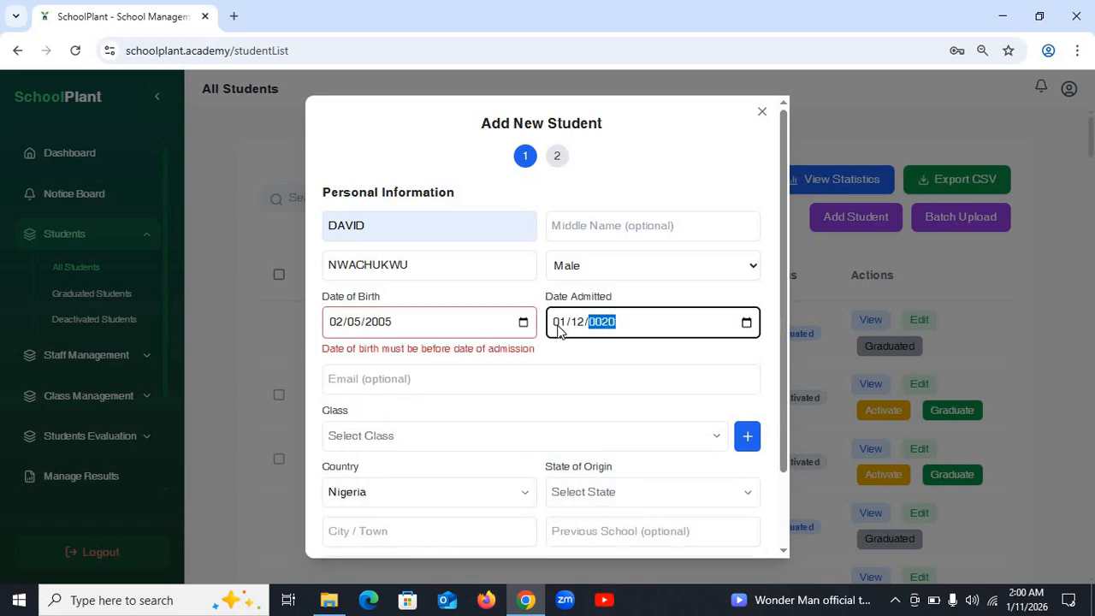
pyautogui.click(574, 328)
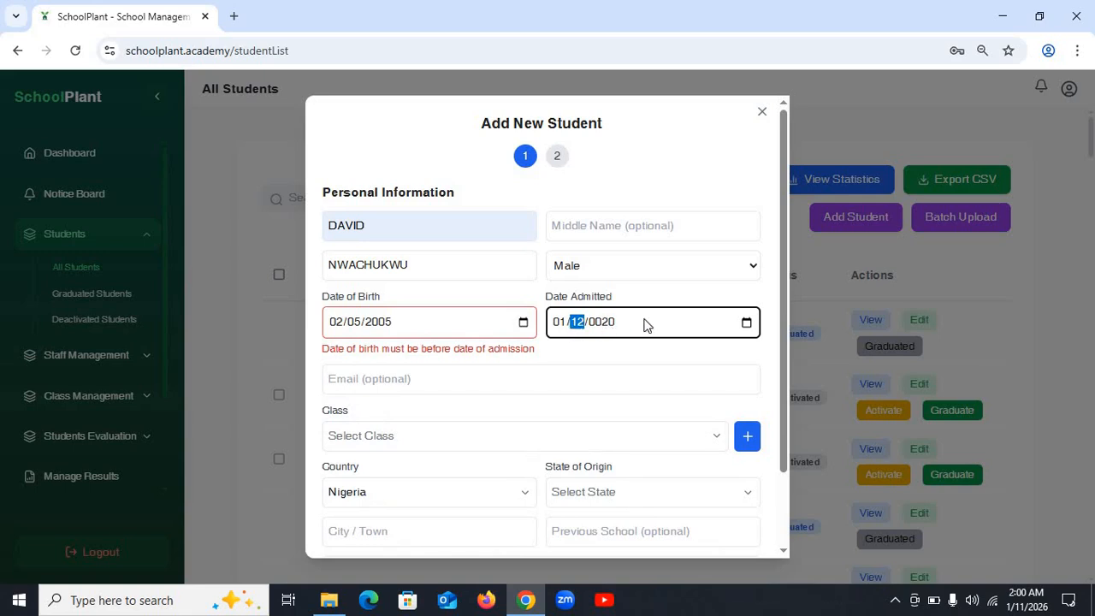
pyautogui.write('2026')
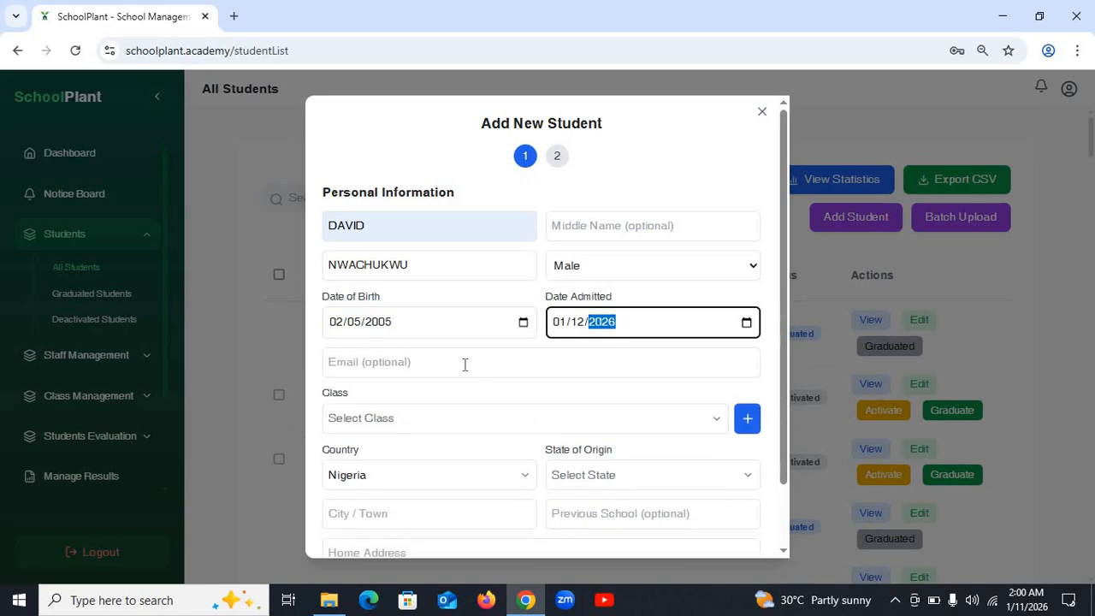
# - Assign the student to class JS 1A and keep Nigeria as the country
pyautogui.scroll(-1, 421, 373)
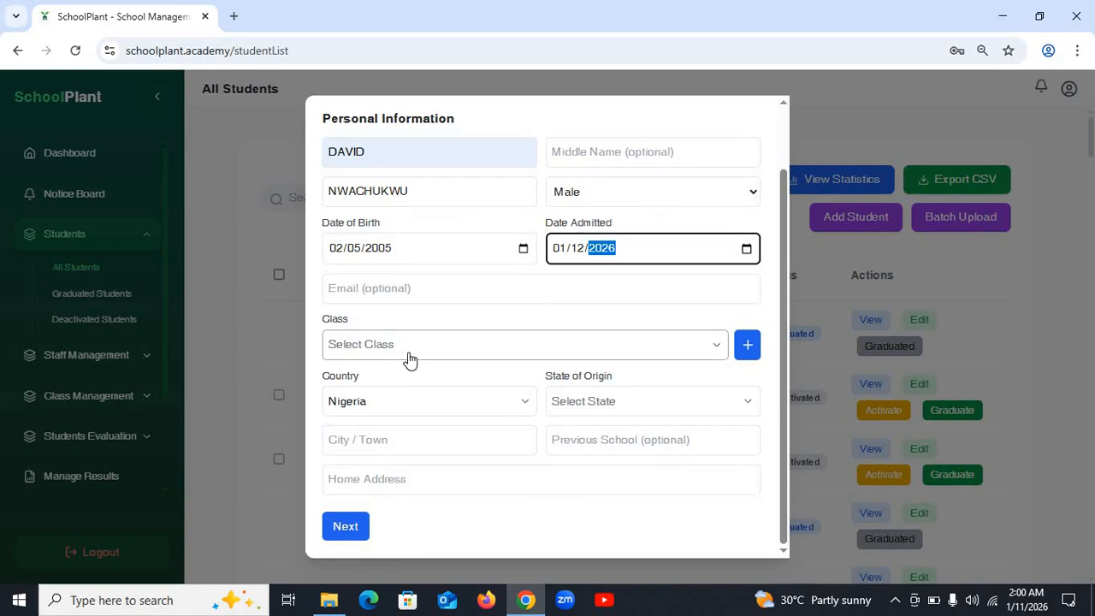
pyautogui.click(401, 351)
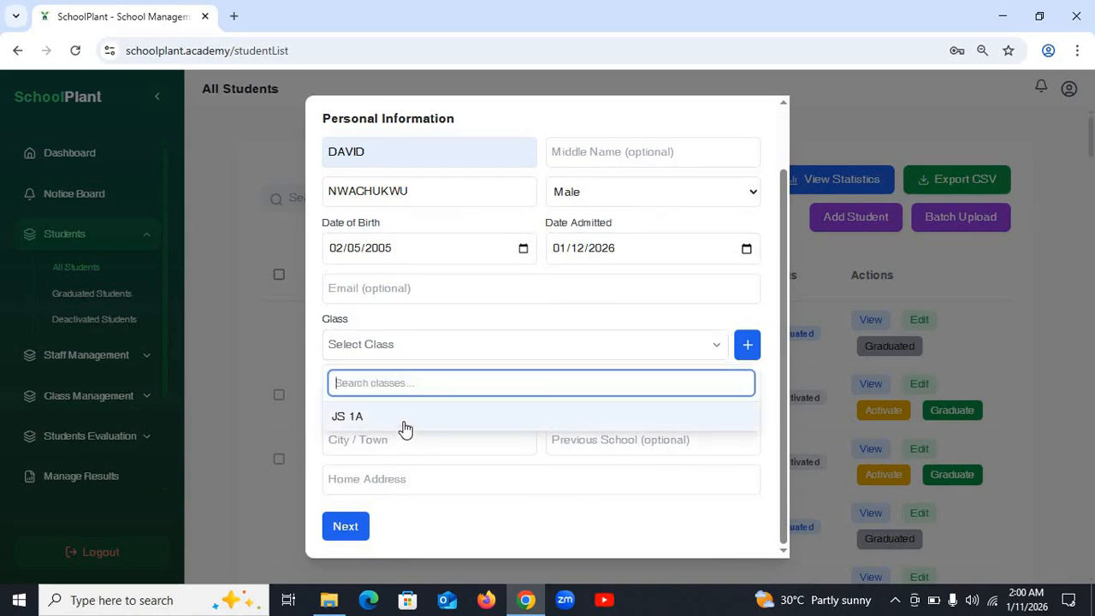
pyautogui.click(419, 351)
pyautogui.click(447, 351)
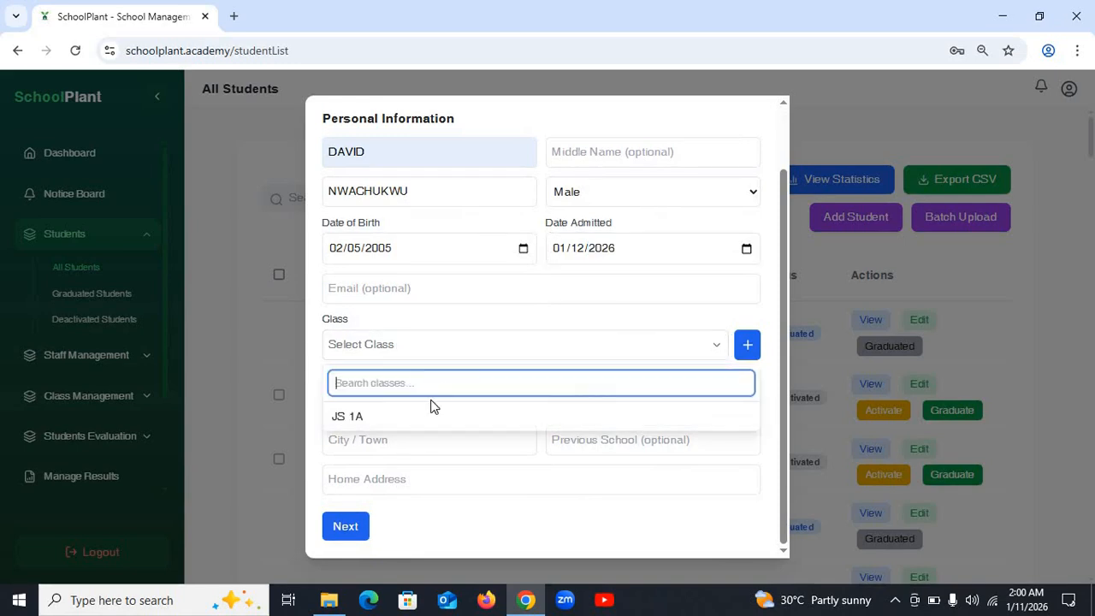
pyautogui.click(408, 419)
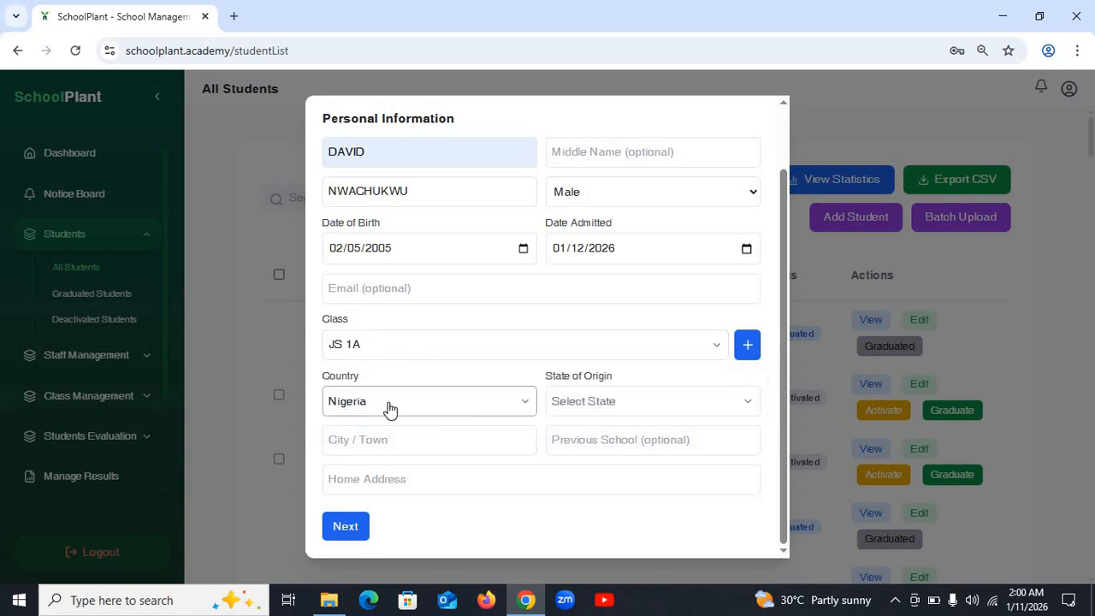
pyautogui.click(445, 412)
pyautogui.click(419, 475)
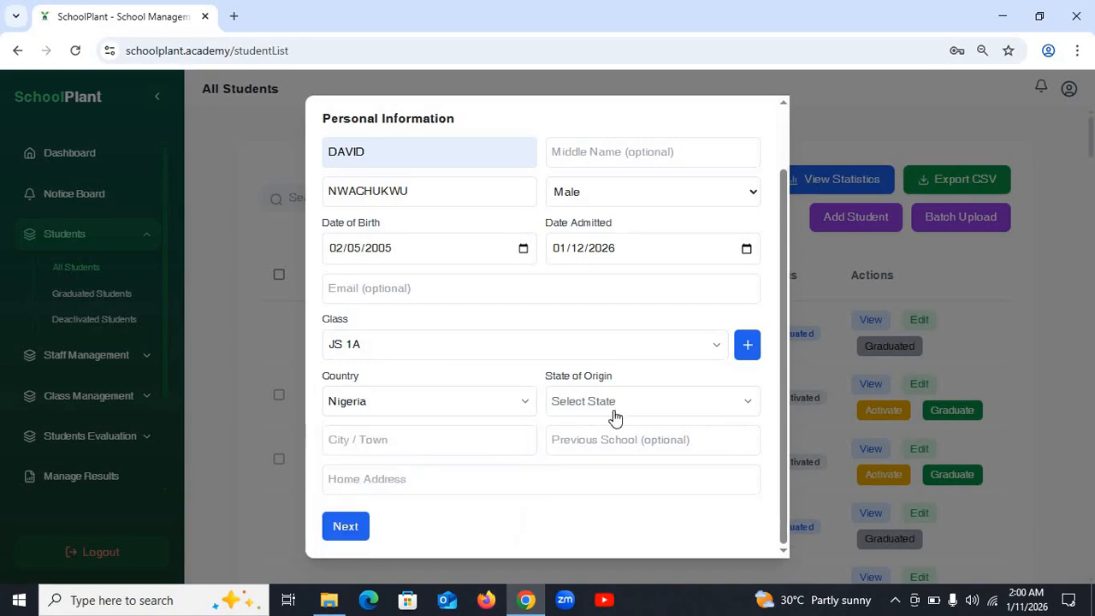
# - Set state of origin to Imo and city to OWERRI, then continue to Parent / Guardian Information
pyautogui.click(613, 419)
pyautogui.scroll(-10, 608, 477)
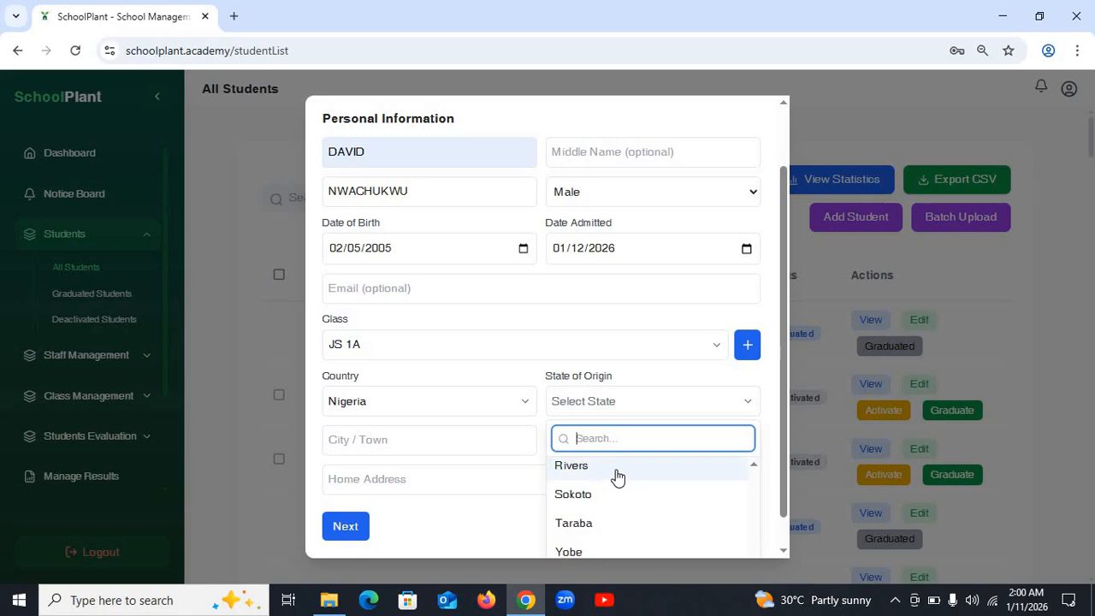
pyautogui.scroll(5, 617, 479)
pyautogui.scroll(4, 618, 482)
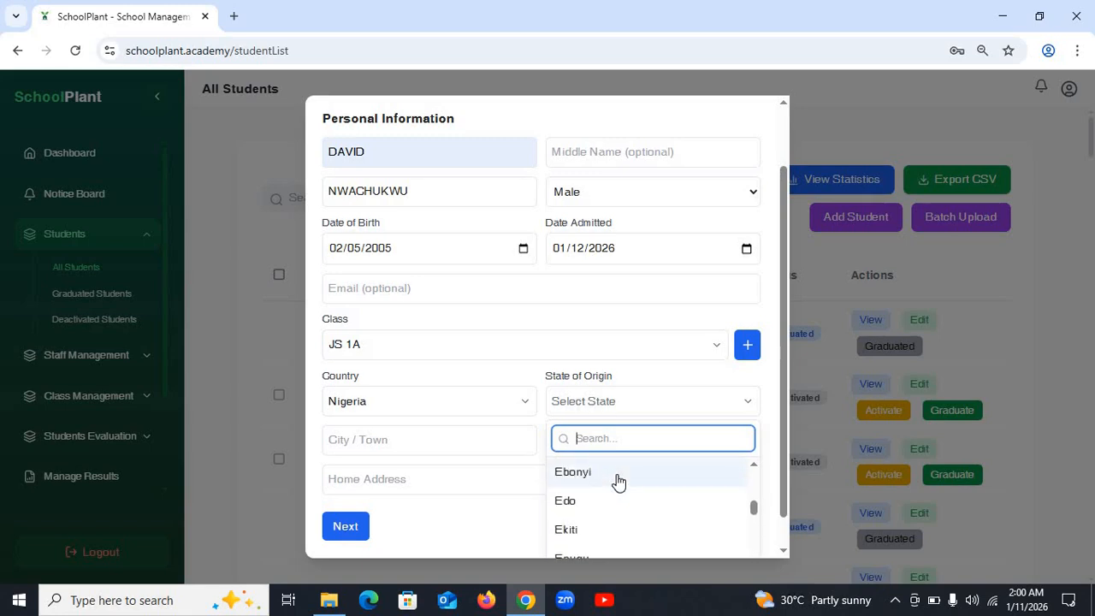
pyautogui.write('I')
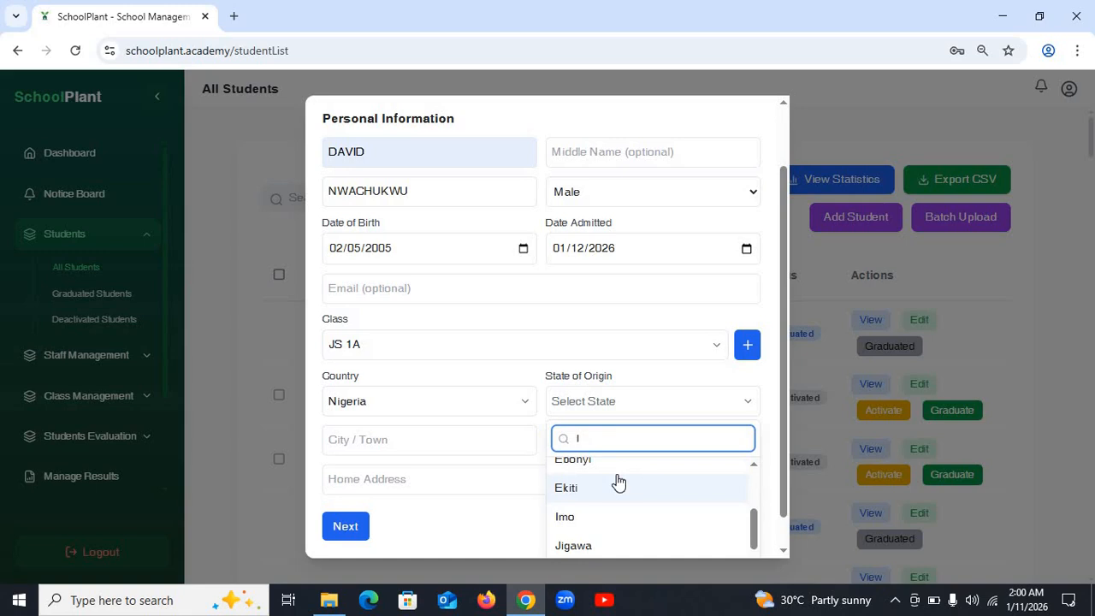
pyautogui.write('M')
pyautogui.click(616, 476)
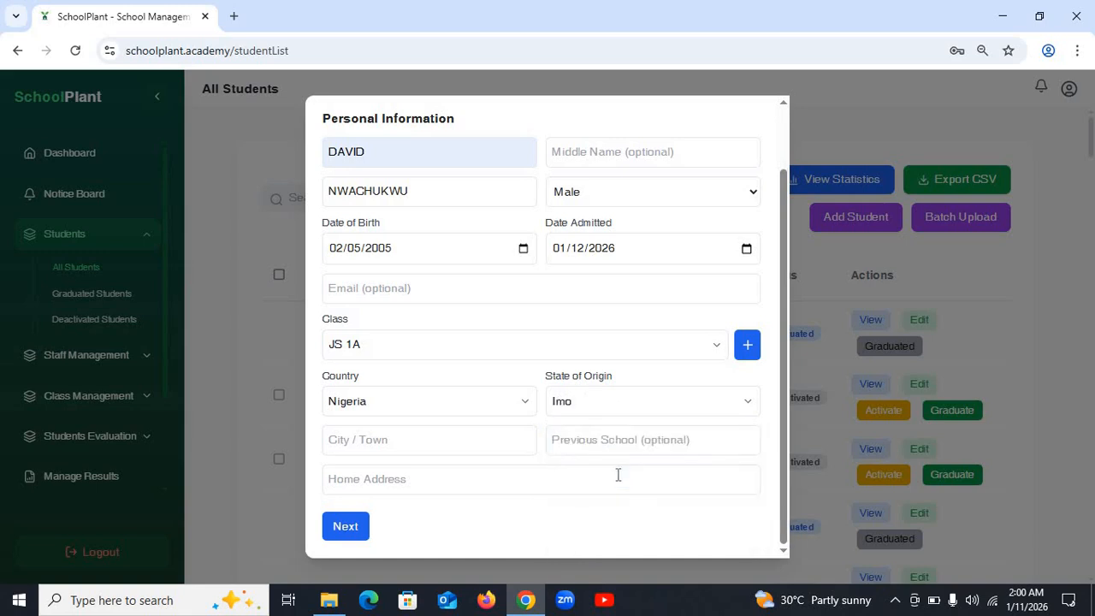
pyautogui.click(430, 450)
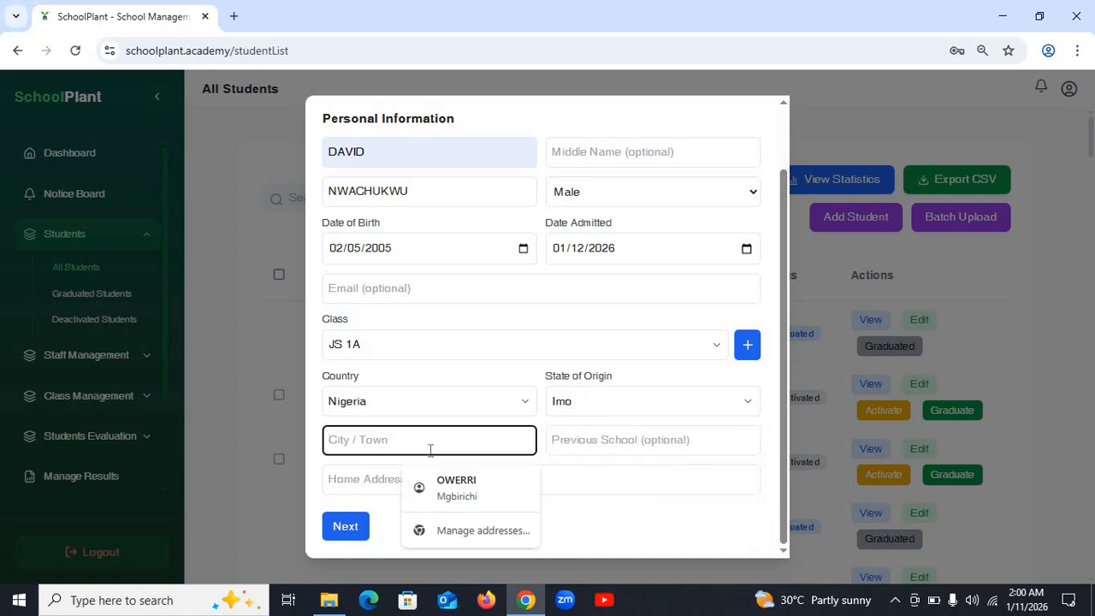
pyautogui.write('OWERRI')
pyautogui.click(599, 452)
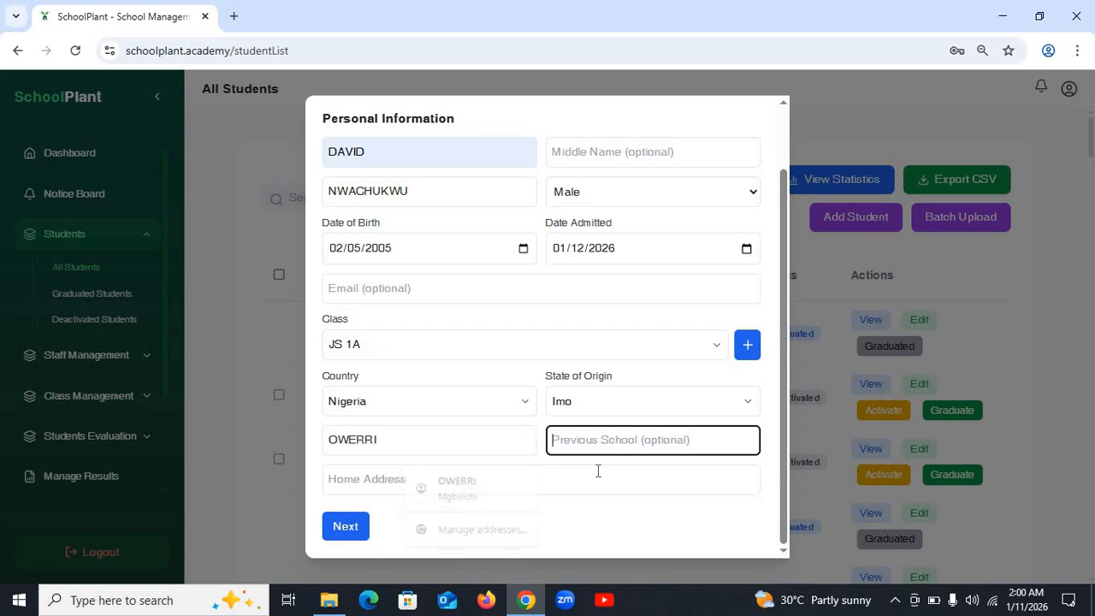
pyautogui.click(482, 491)
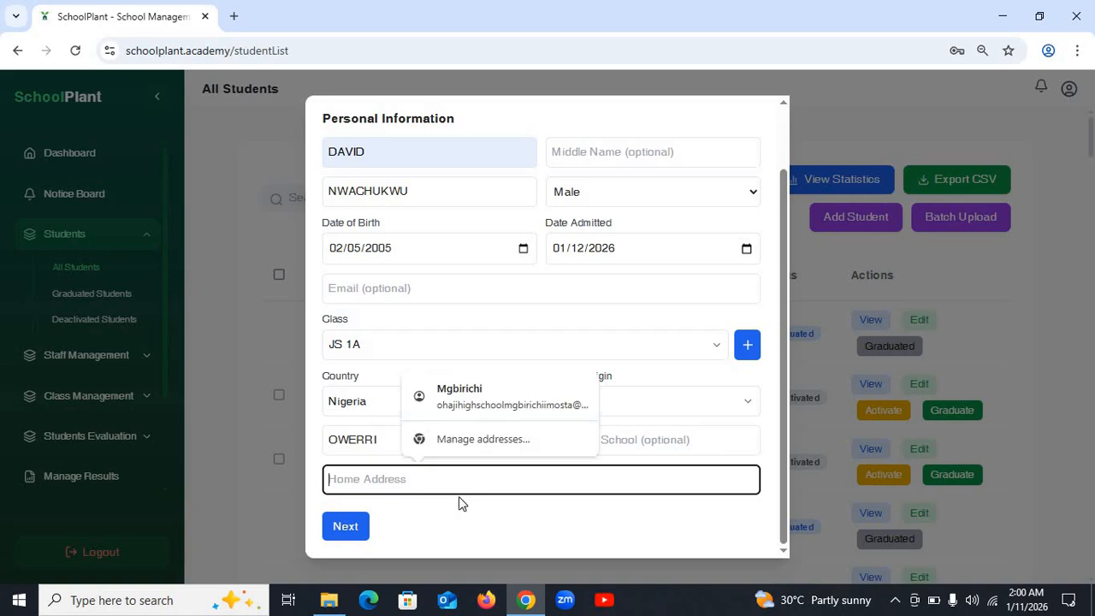
pyautogui.click(343, 528)
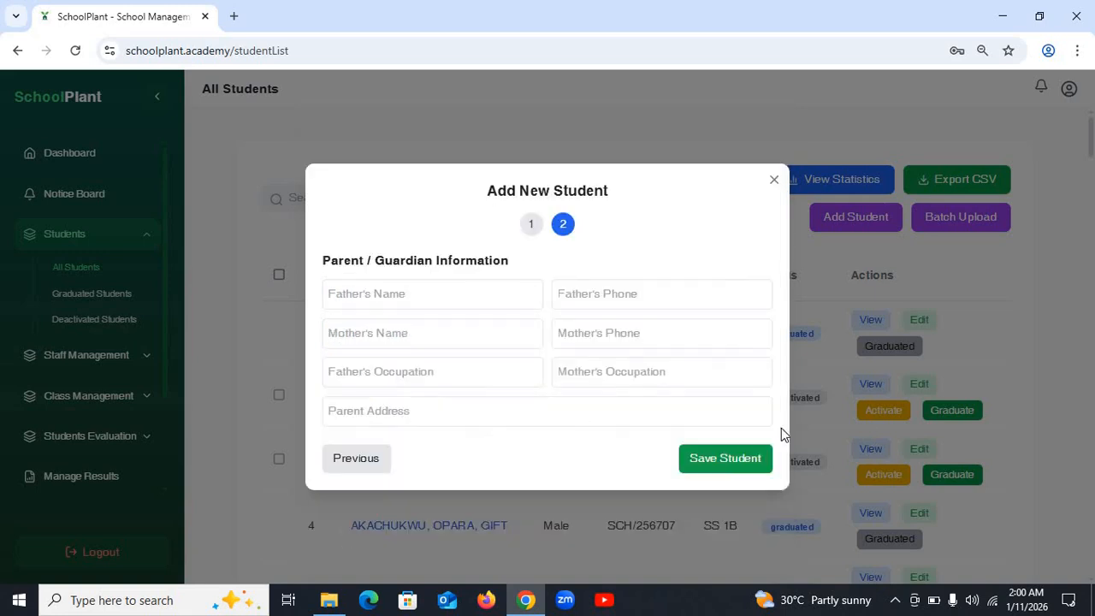
pyautogui.click(717, 462)
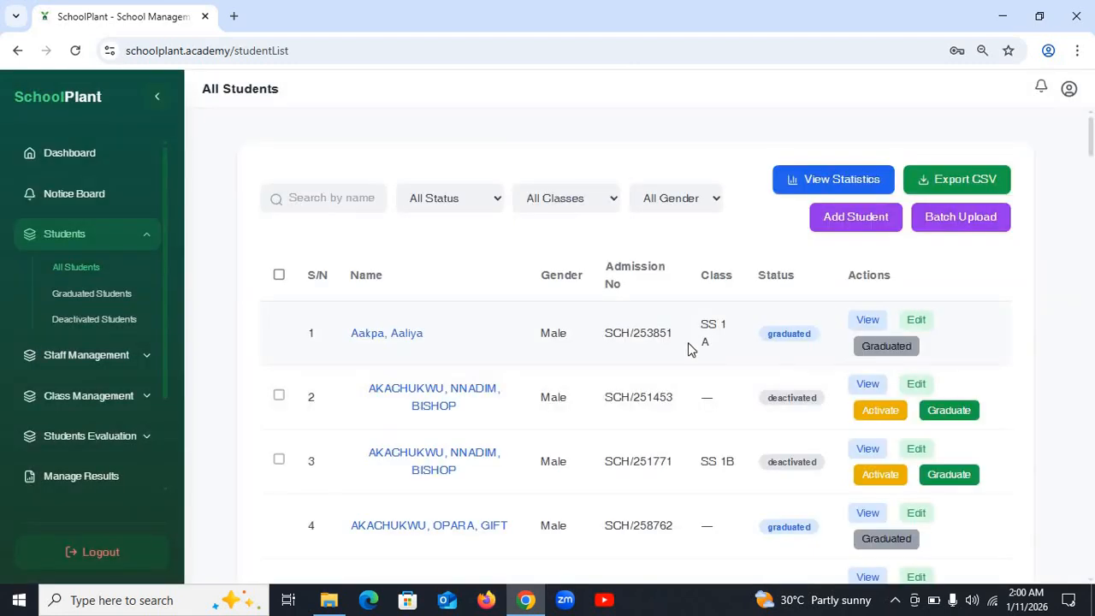
pyautogui.click(467, 198)
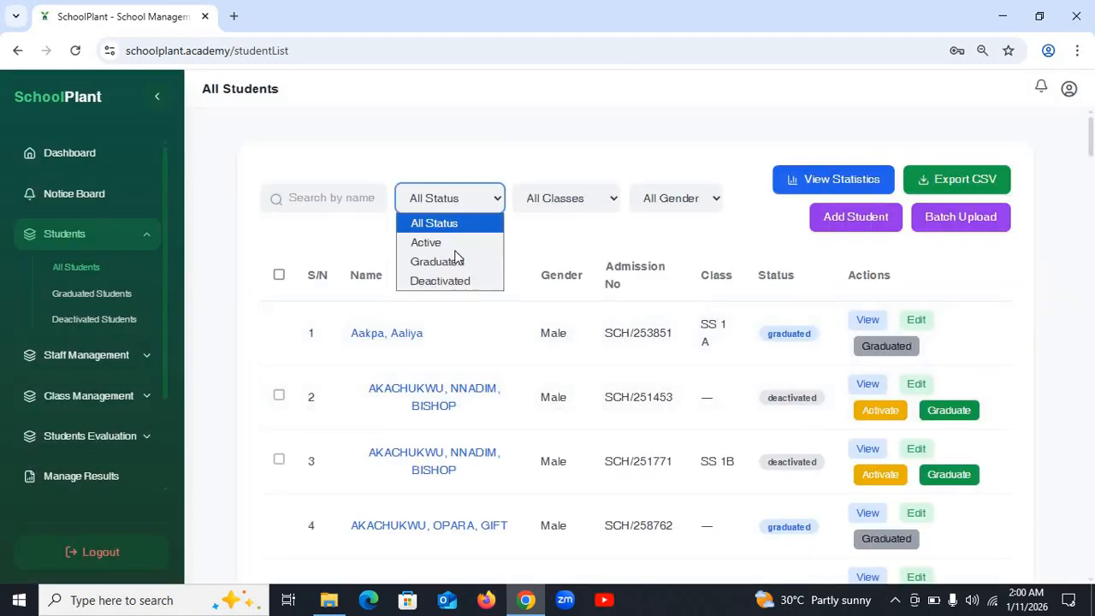
pyautogui.click(455, 248)
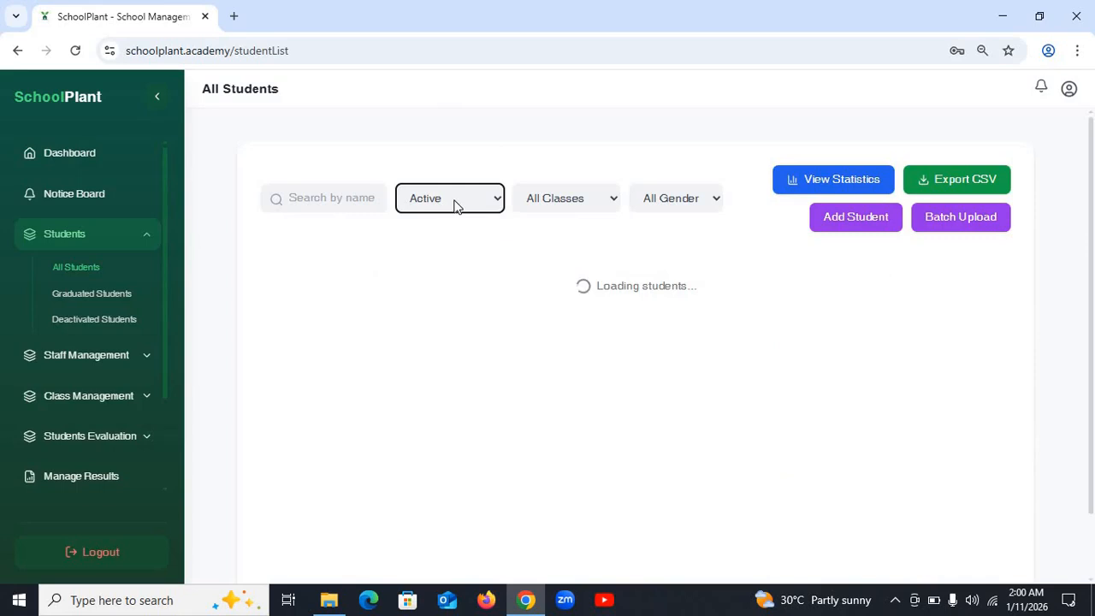
pyautogui.click(453, 202)
pyautogui.click(437, 223)
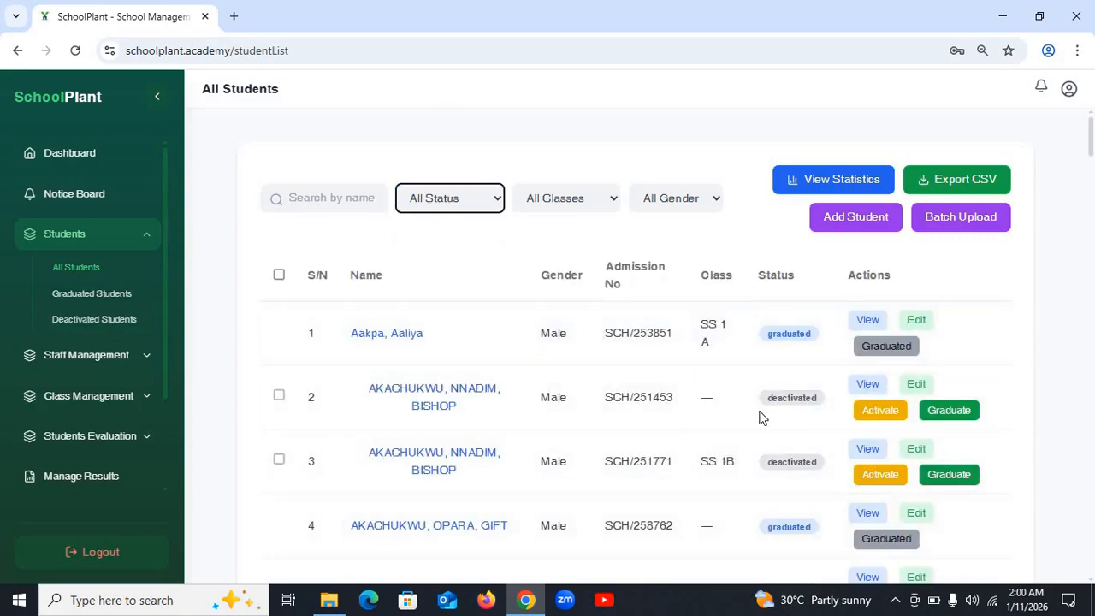
pyautogui.click(92, 297)
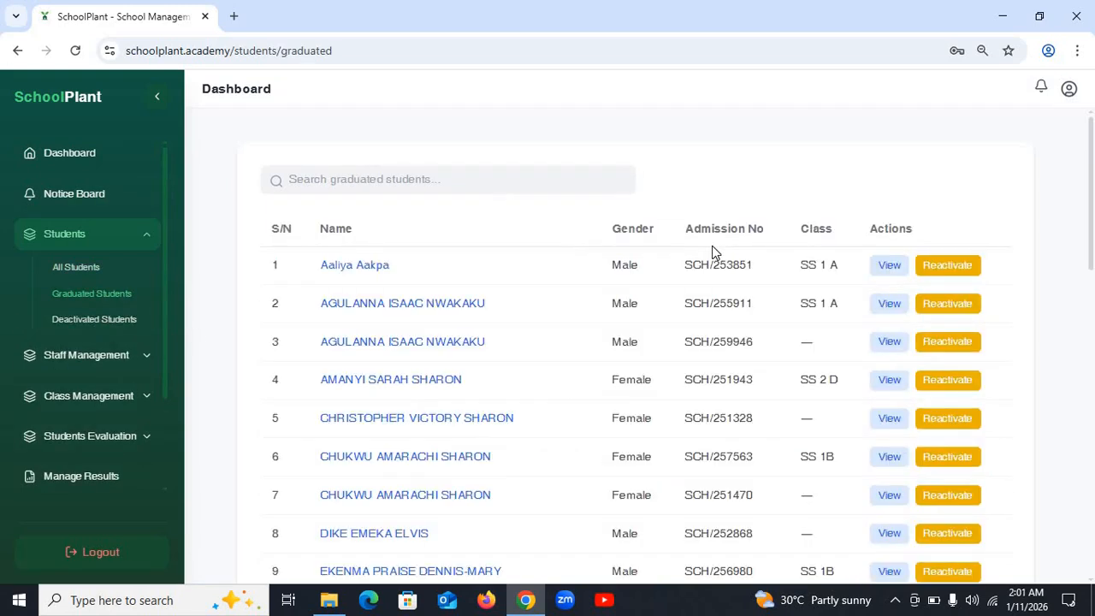
pyautogui.scroll(-3, 650, 325)
pyautogui.scroll(-5, 638, 300)
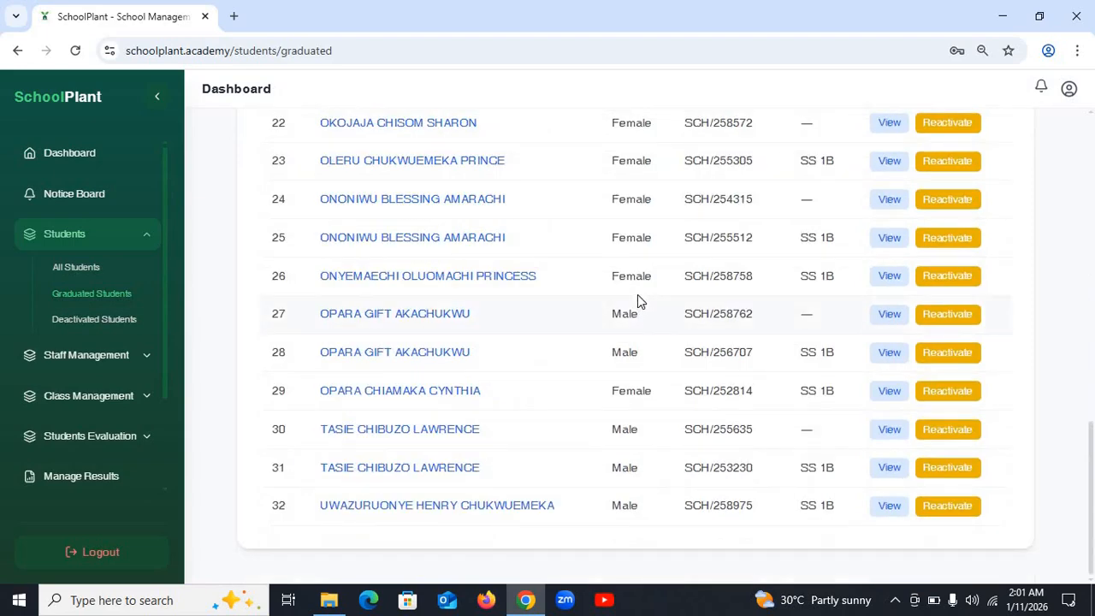
pyautogui.scroll(10, 638, 300)
pyautogui.click(110, 322)
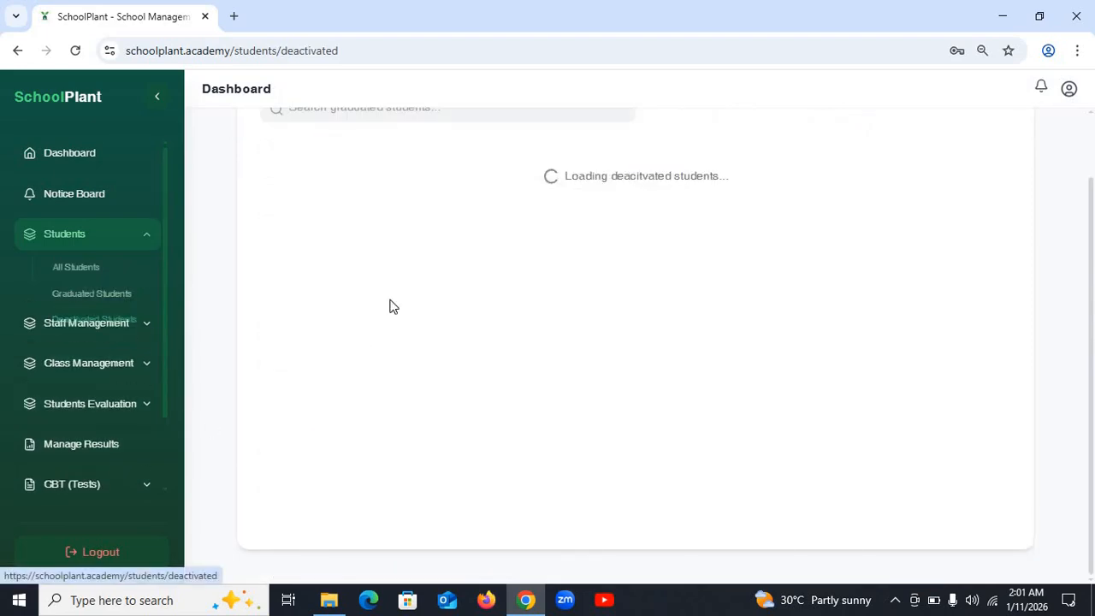
pyautogui.scroll(3, 604, 240)
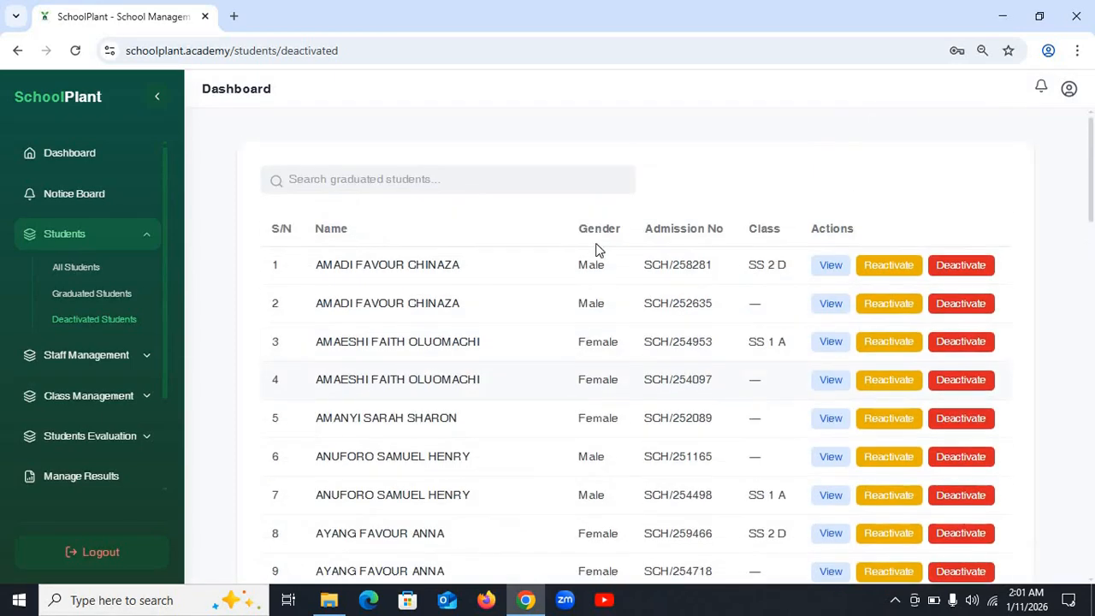
pyautogui.scroll(-7, 597, 248)
pyautogui.scroll(-10, 595, 259)
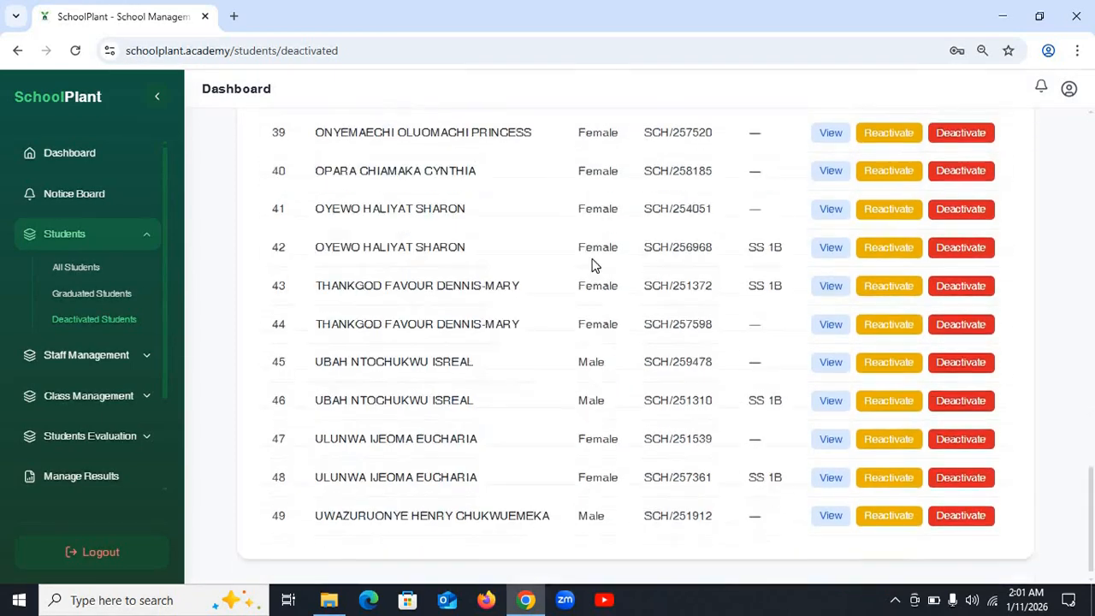
pyautogui.scroll(15, 596, 261)
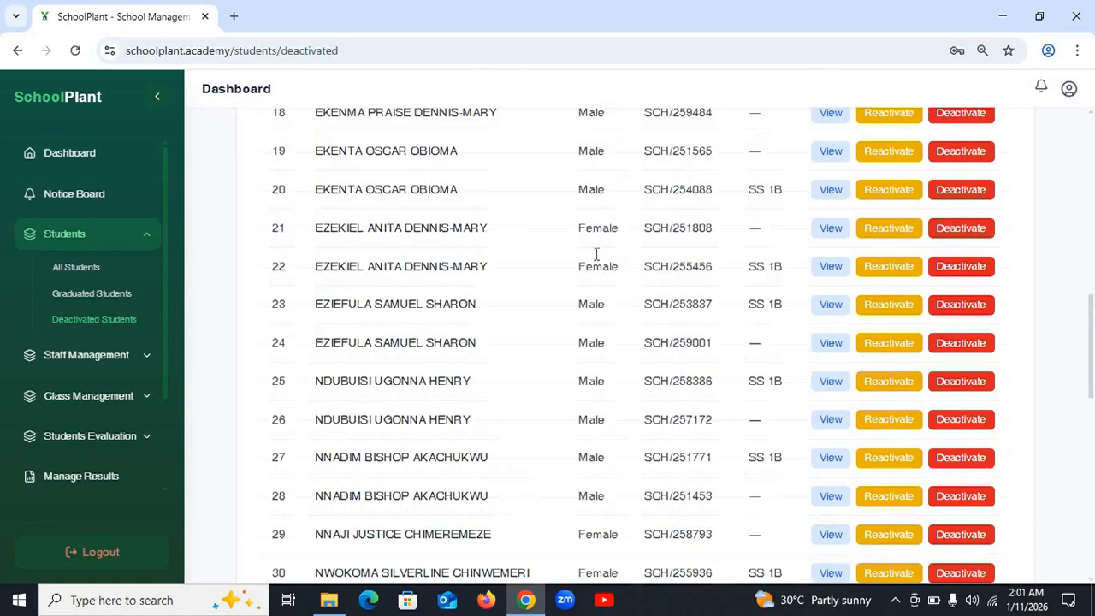
pyautogui.scroll(3, 596, 254)
pyautogui.click(76, 267)
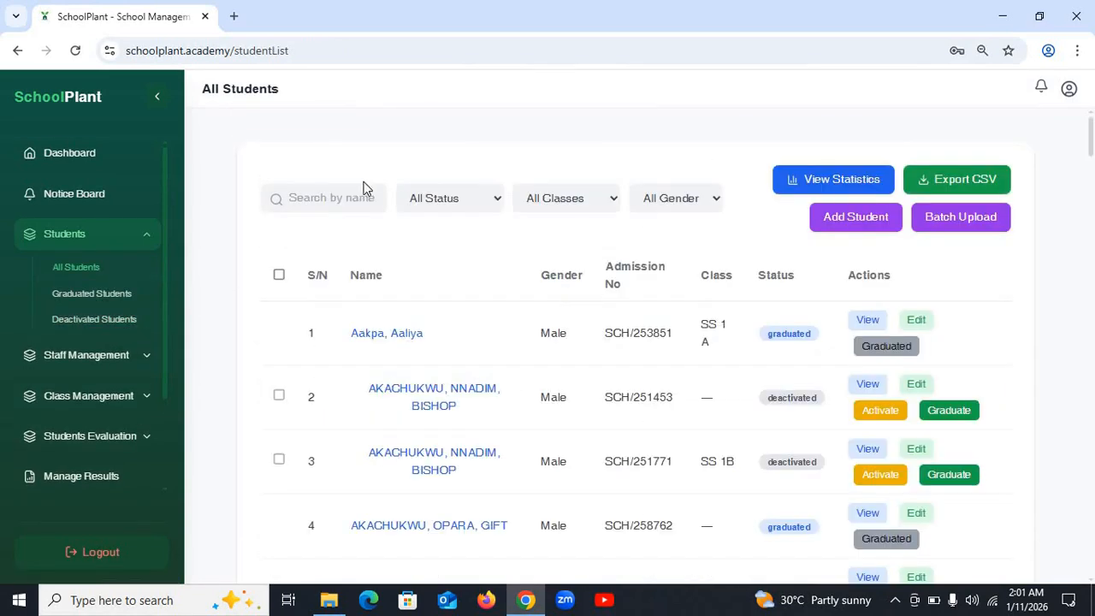
# - Filter All Students to Active and highlight the lone JS 1A student's admission number
pyautogui.click(472, 200)
pyautogui.click(440, 243)
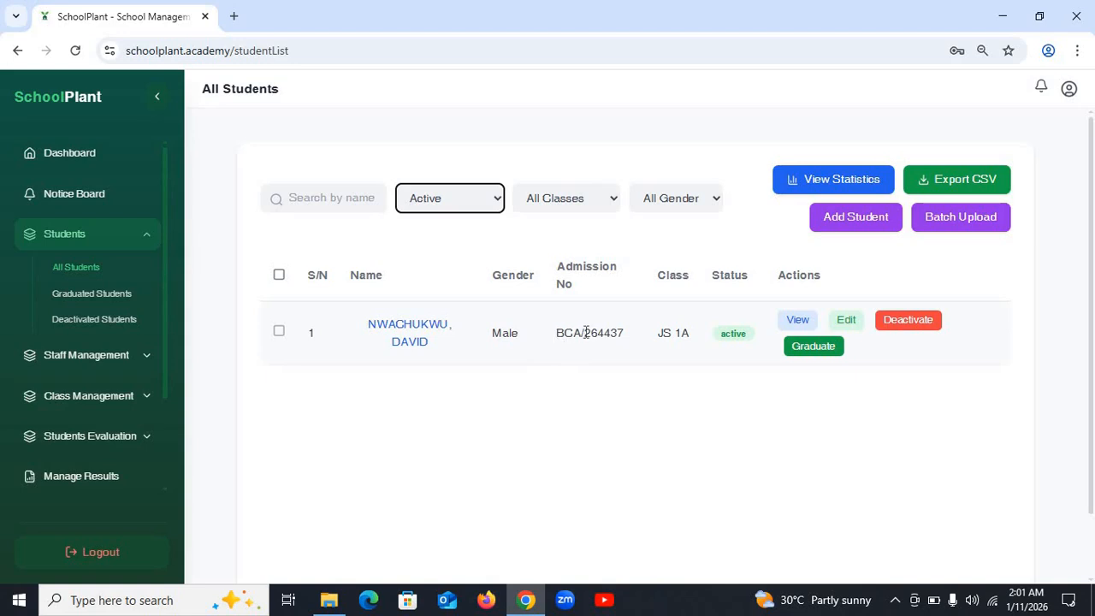
pyautogui.click(556, 344)
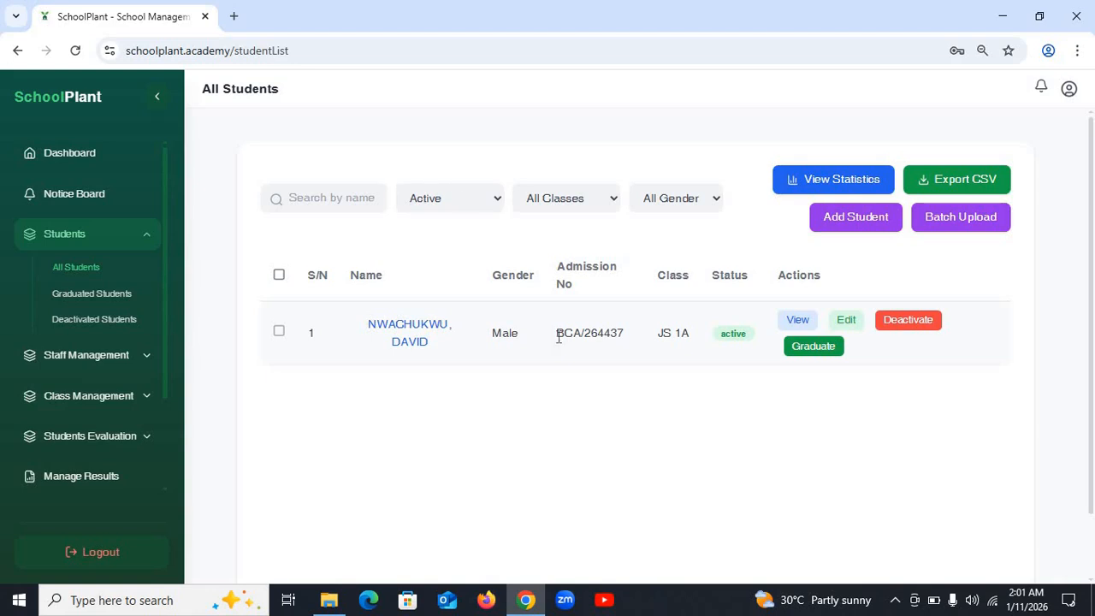
pyautogui.moveTo(558, 337)
pyautogui.mouseDown()
pyautogui.moveTo(614, 334)
pyautogui.moveTo(558, 348)
pyautogui.mouseUp()
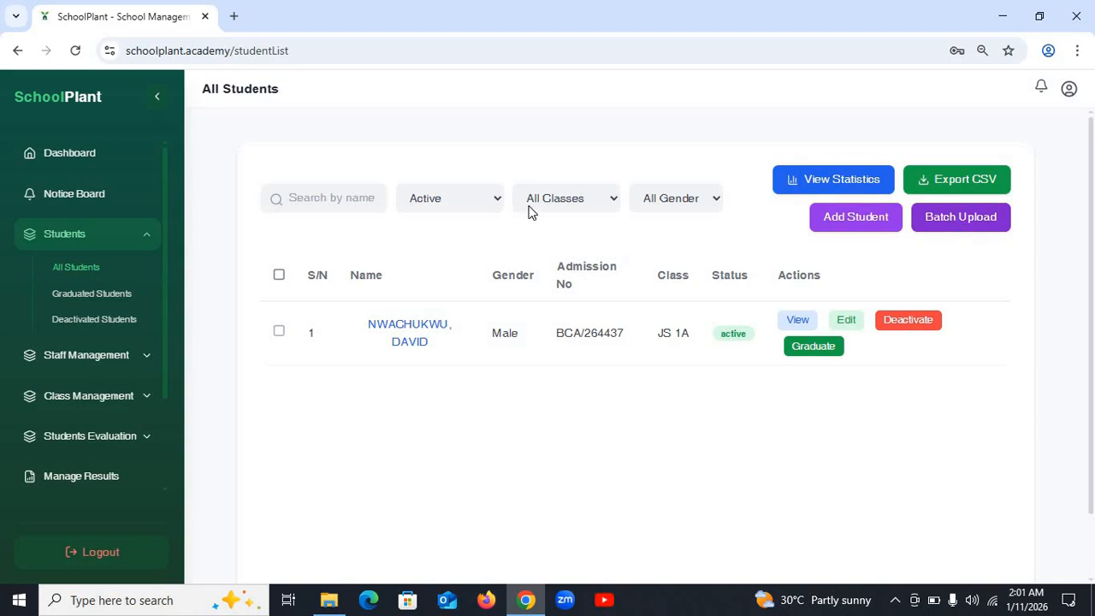
# - Reset the status filter to All Status and minimize the browser to the desktop
pyautogui.click(486, 201)
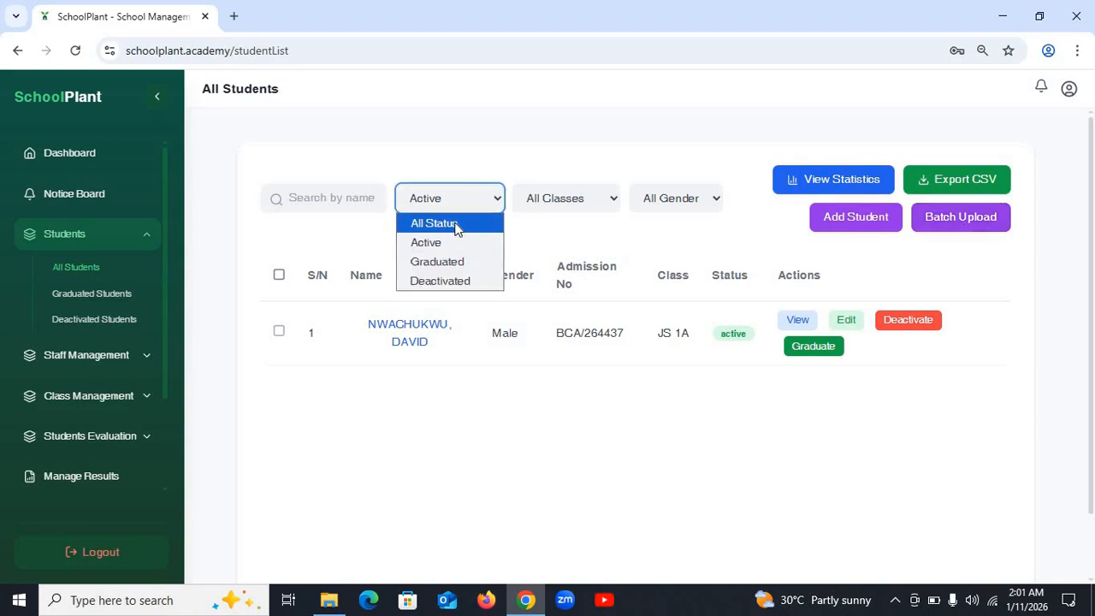
pyautogui.click(456, 224)
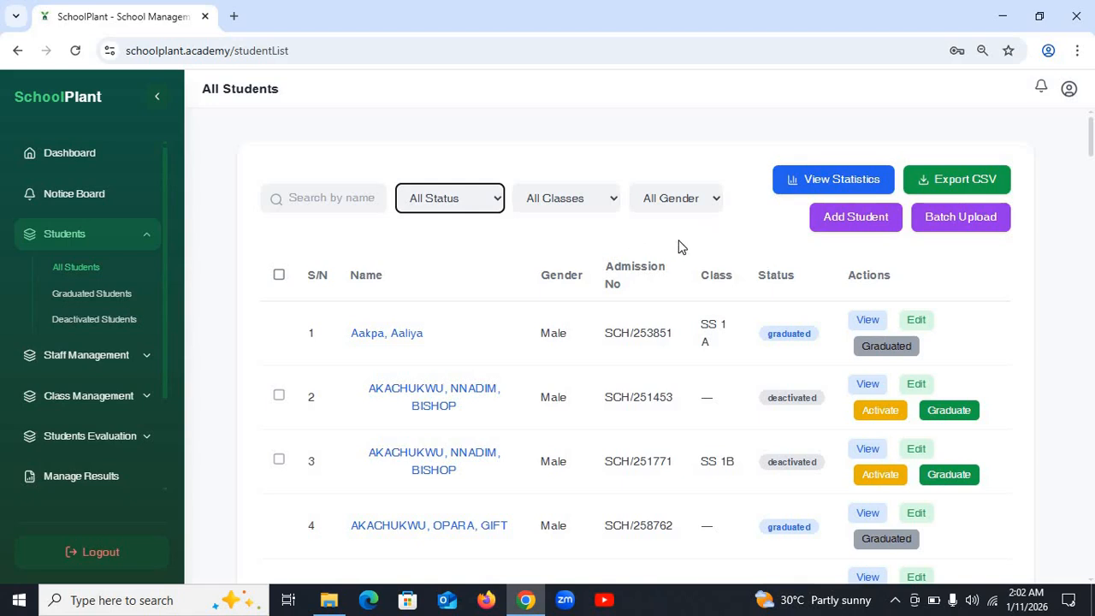
pyautogui.click(1007, 22)
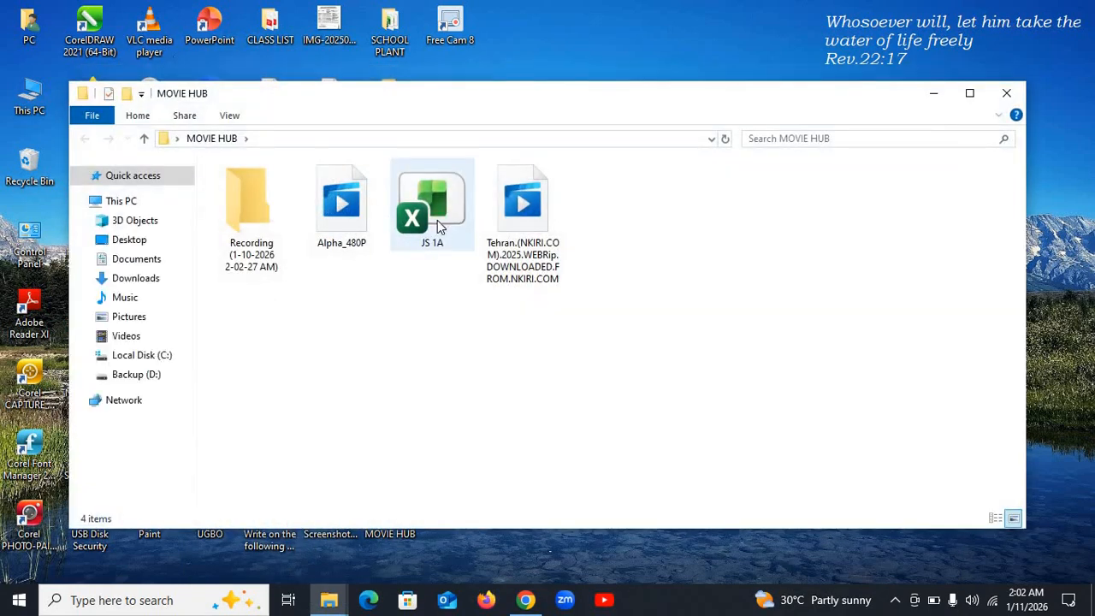
# - Open the JS 1A workbook from MOVIE HUB in Excel, showing its nine students
pyautogui.click(438, 220)
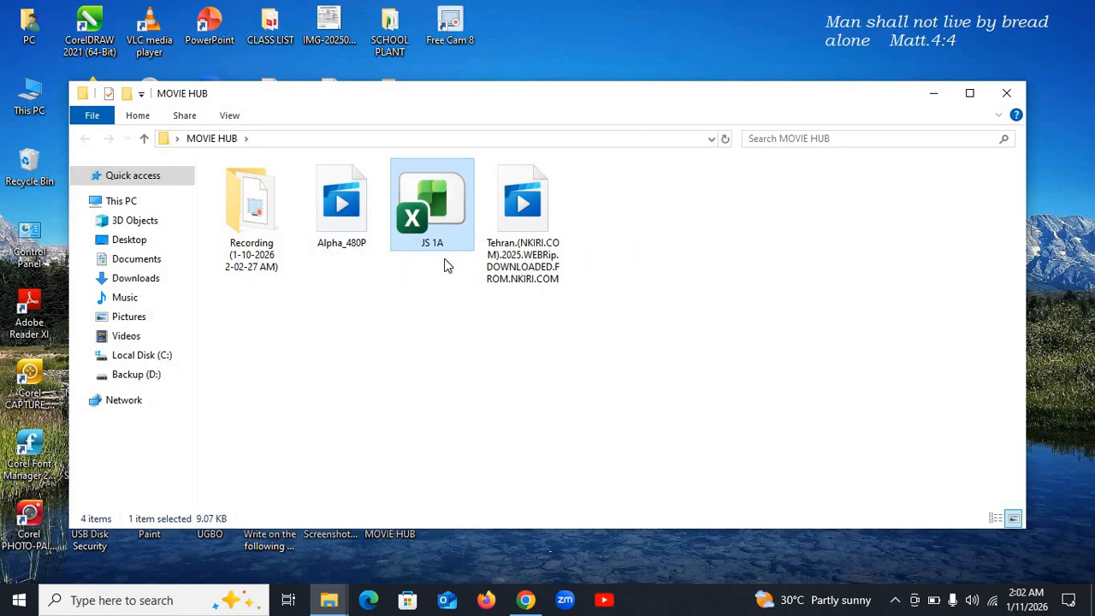
pyautogui.press('Return')
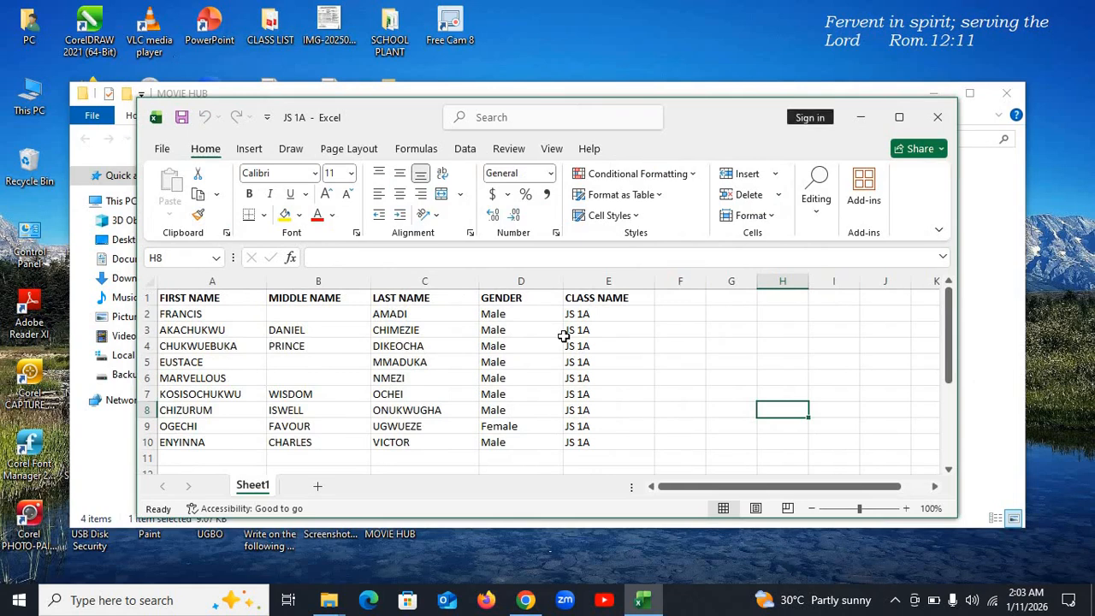
# - Maximize Excel, check the name, GENDER and CLASS NAME columns, then return to SchoolPlant
pyautogui.click(900, 117)
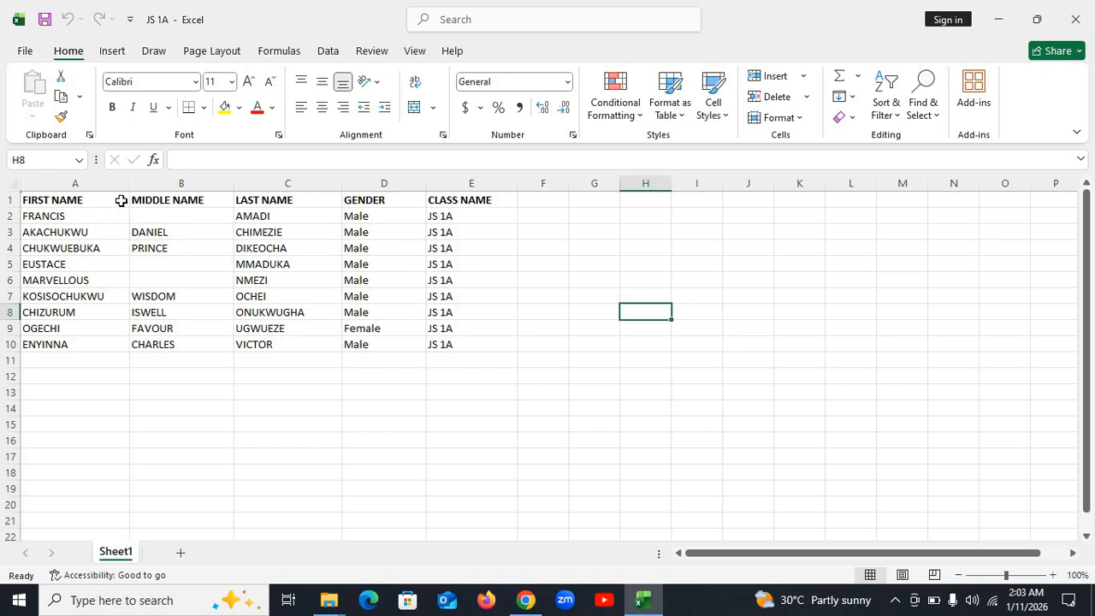
pyautogui.hotkey('ctrl', 'Home')
pyautogui.click(182, 203)
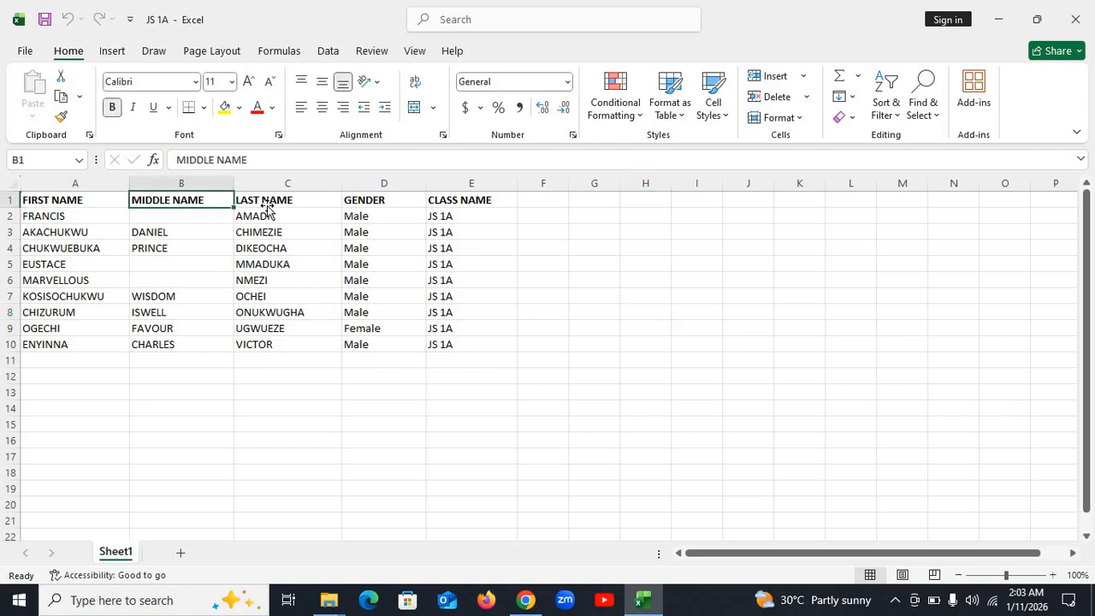
pyautogui.click(267, 207)
pyautogui.click(385, 203)
pyautogui.click(478, 201)
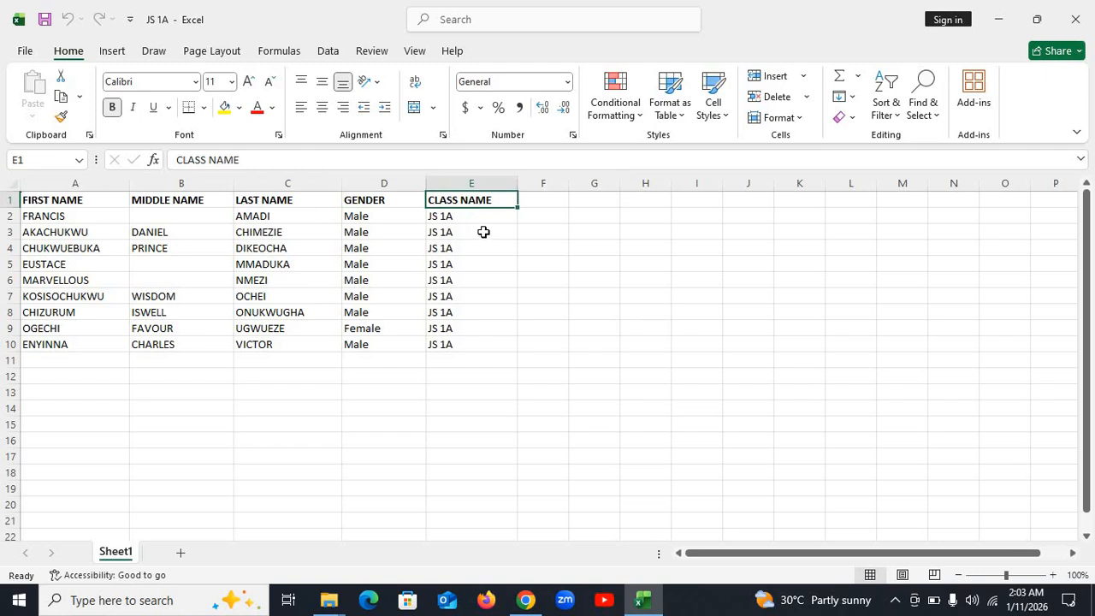
pyautogui.click(463, 216)
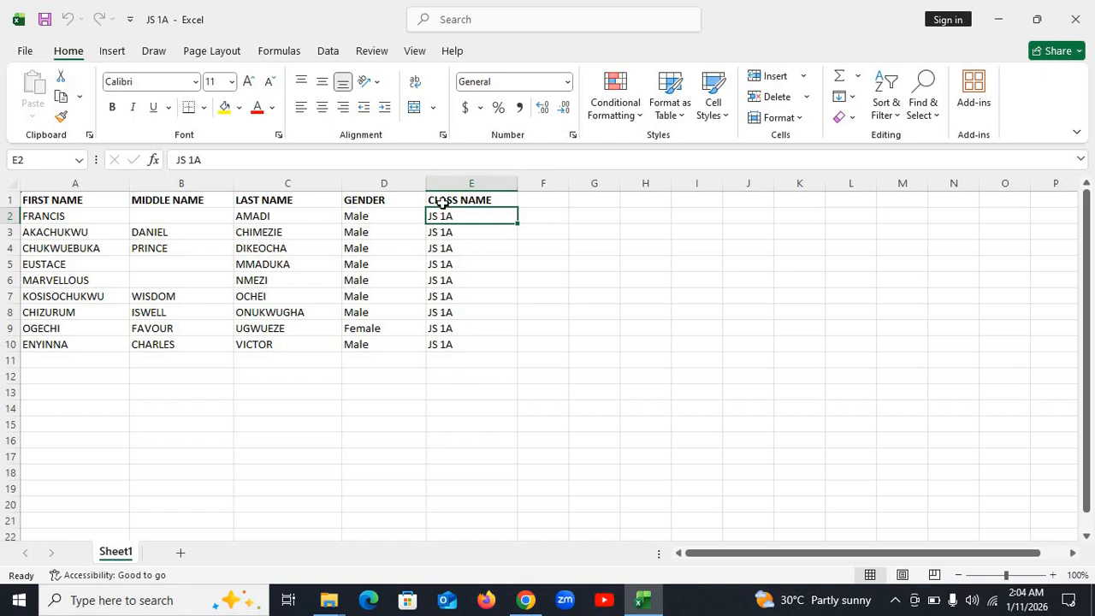
pyautogui.click(496, 245)
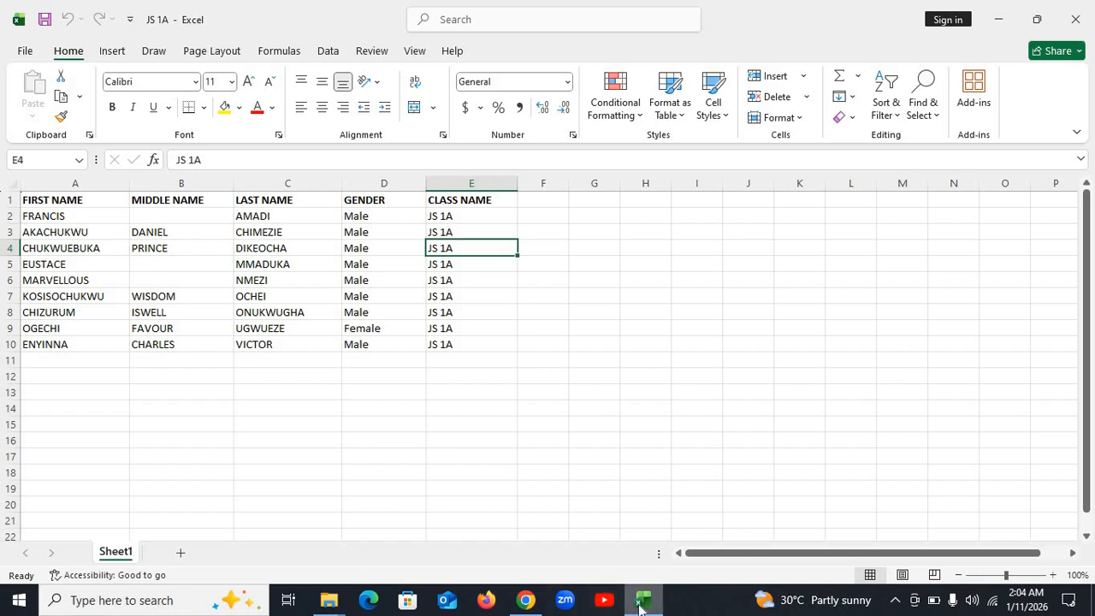
pyautogui.click(526, 600)
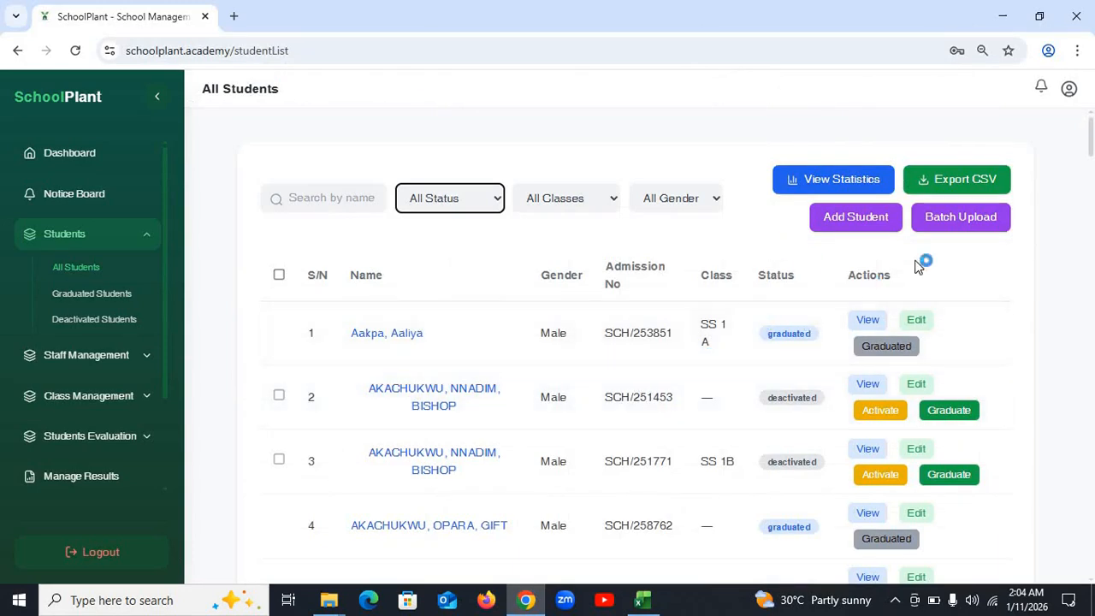
# - Batch upload JS 1A.xlsx from Desktop > MOVIE HUB and save the 9 valid records
pyautogui.click(963, 219)
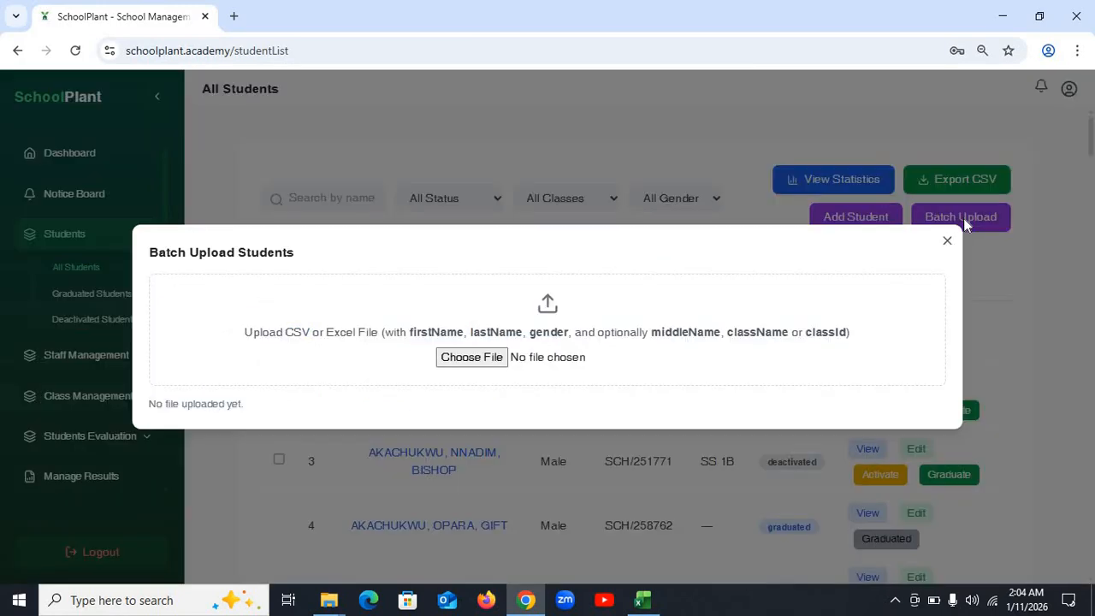
pyautogui.click(473, 359)
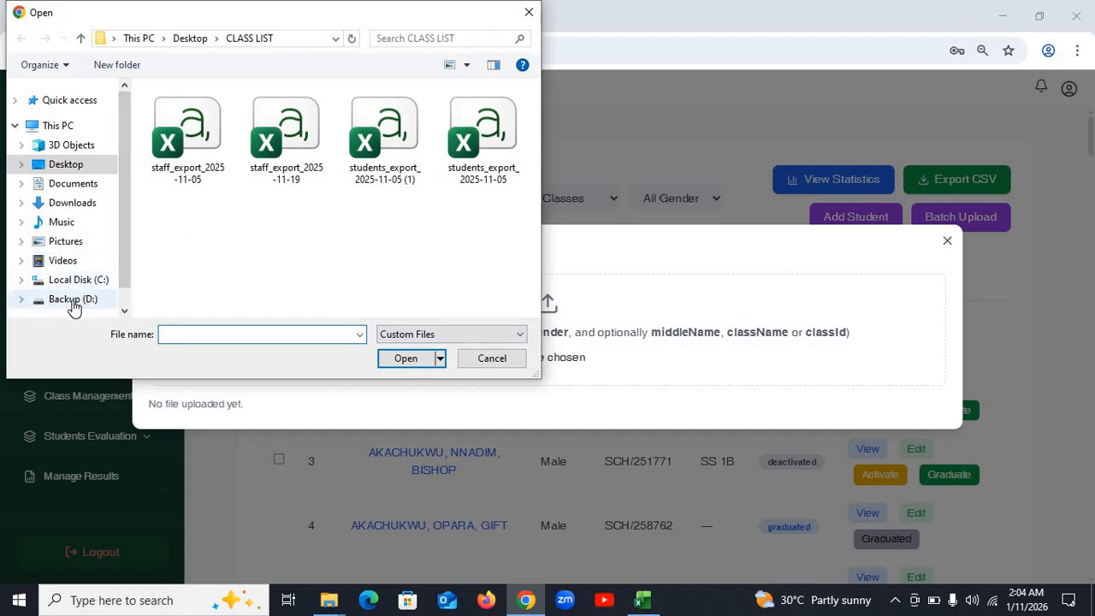
pyautogui.click(77, 166)
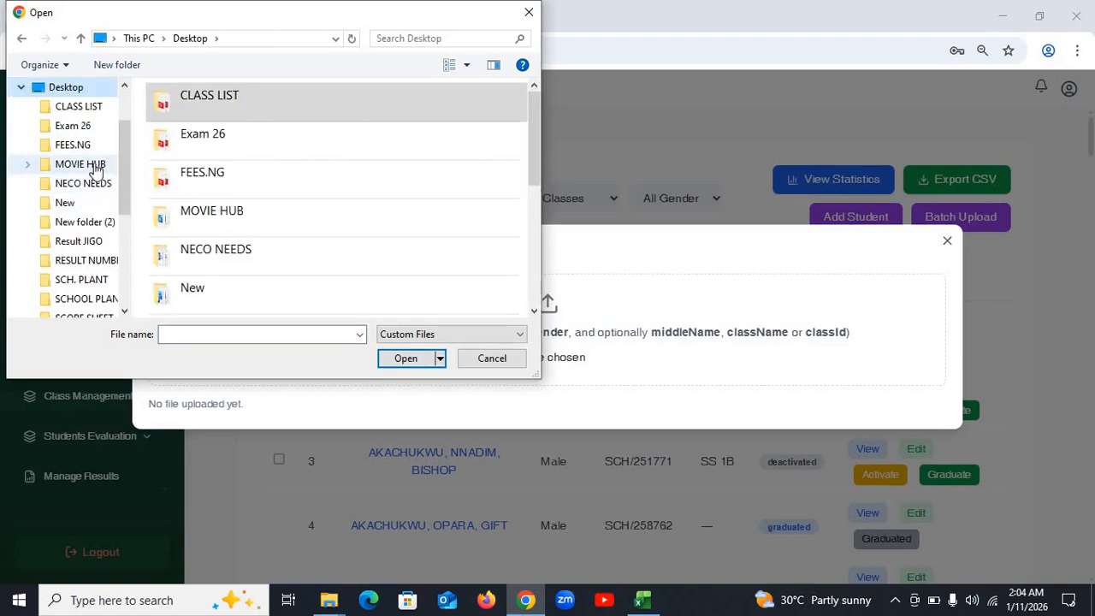
pyautogui.click(89, 165)
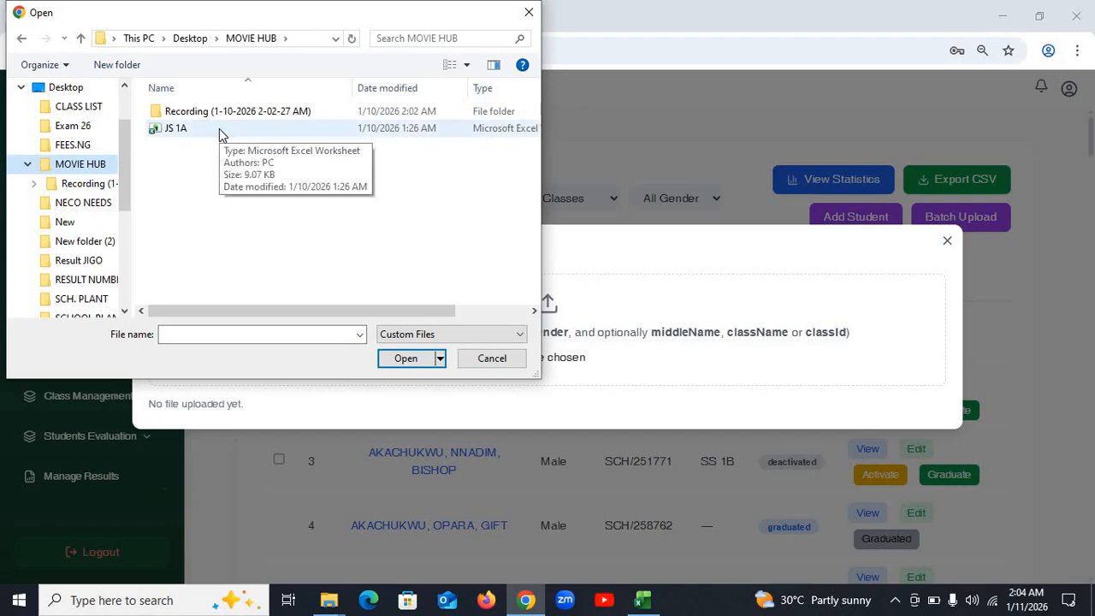
pyautogui.doubleClick(221, 130)
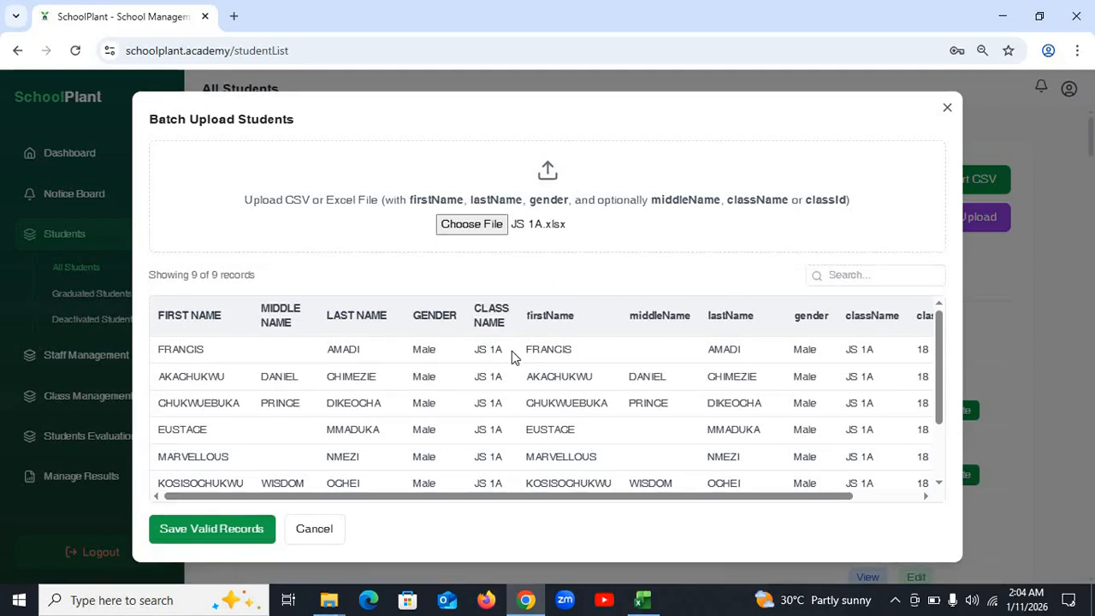
pyautogui.scroll(-2, 513, 364)
pyautogui.scroll(3, 513, 360)
pyautogui.click(218, 530)
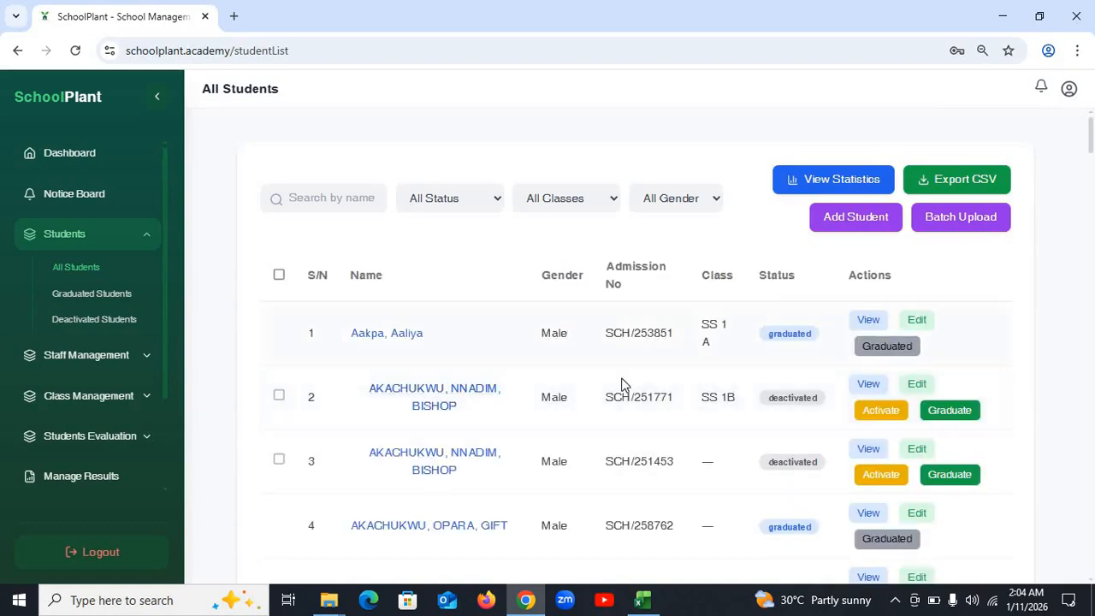
# - Filter the student list to Active status and class JS 1A
pyautogui.click(462, 200)
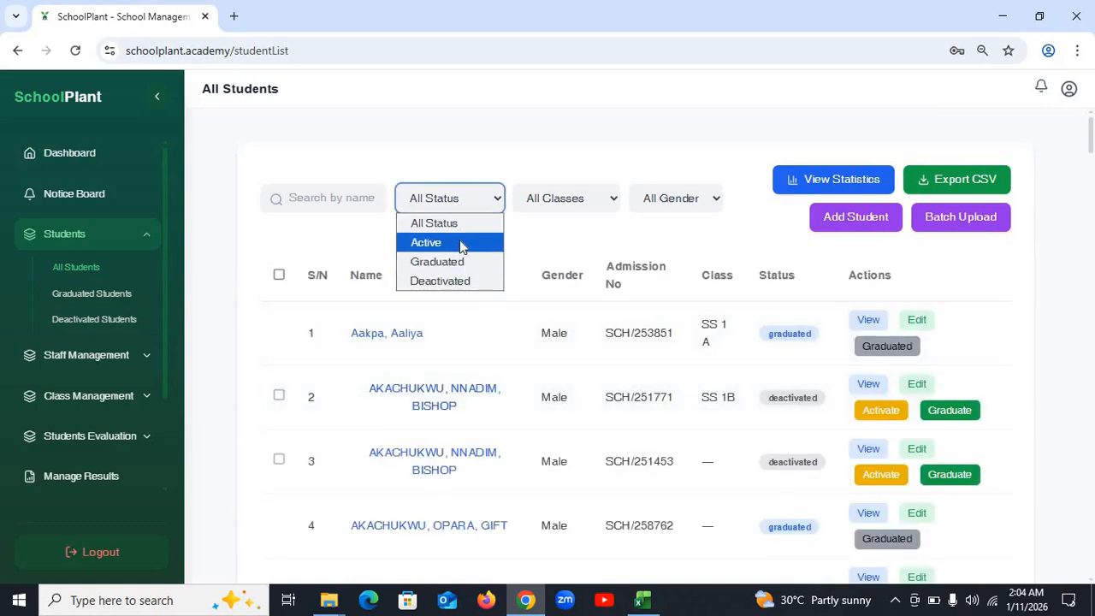
pyautogui.click(462, 245)
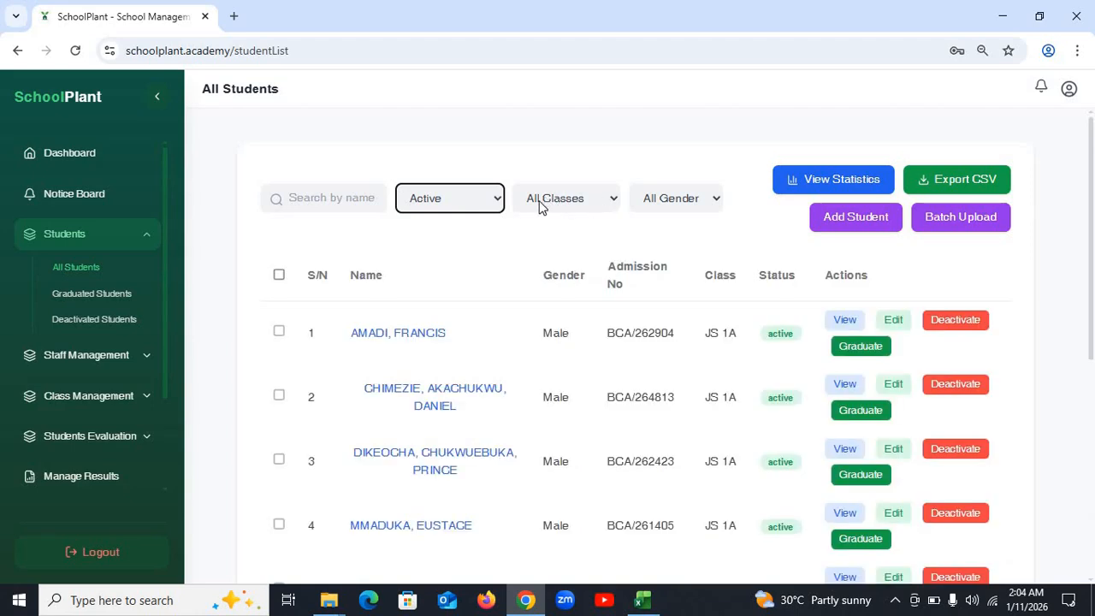
pyautogui.click(573, 208)
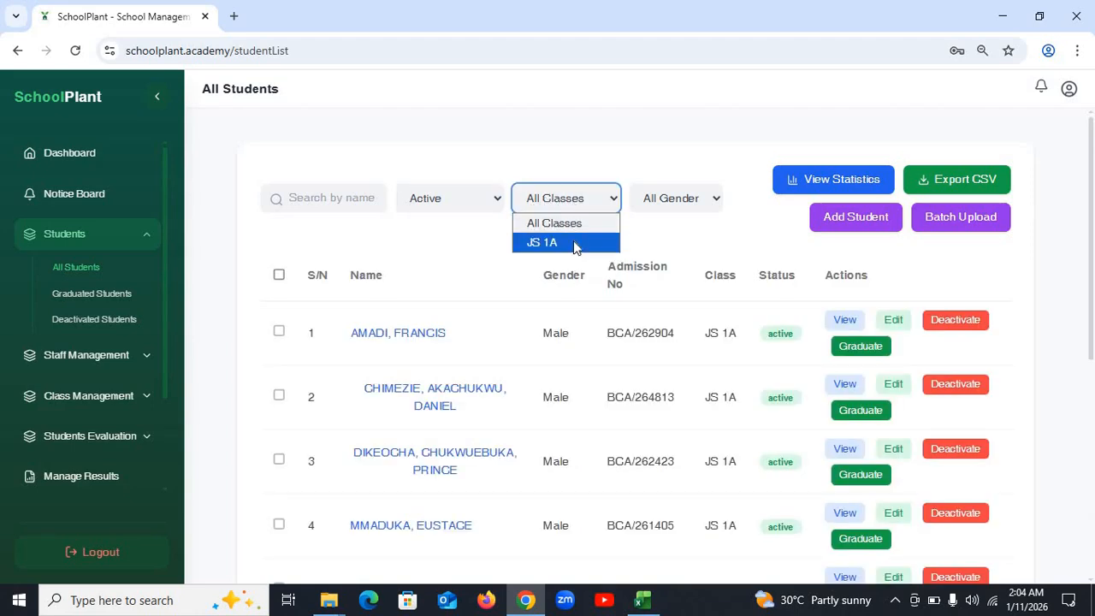
pyautogui.click(573, 241)
pyautogui.scroll(-5, 654, 411)
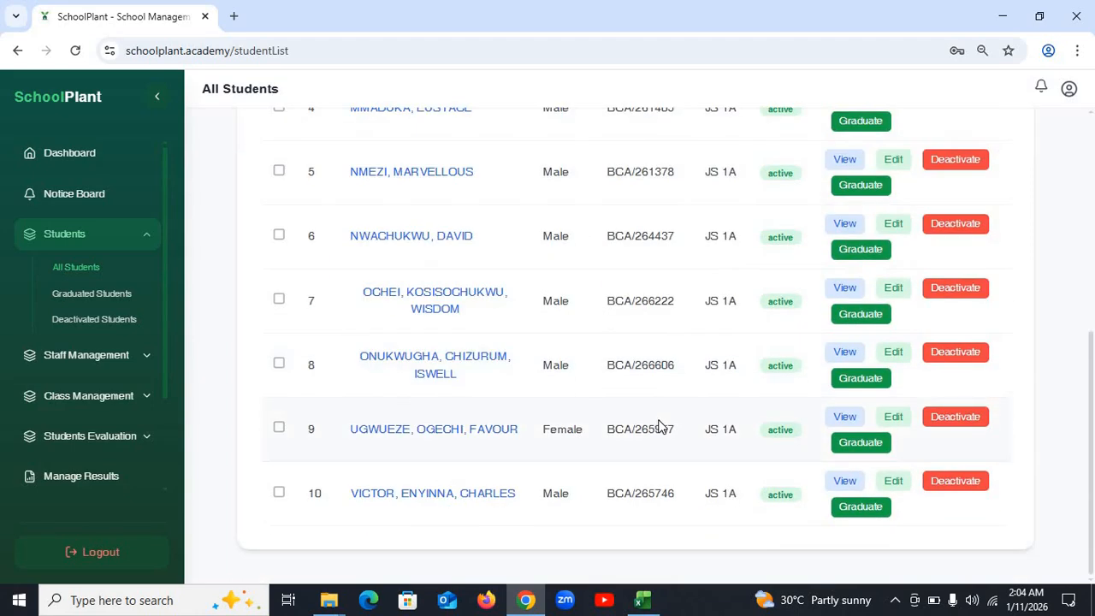
pyautogui.scroll(5, 659, 424)
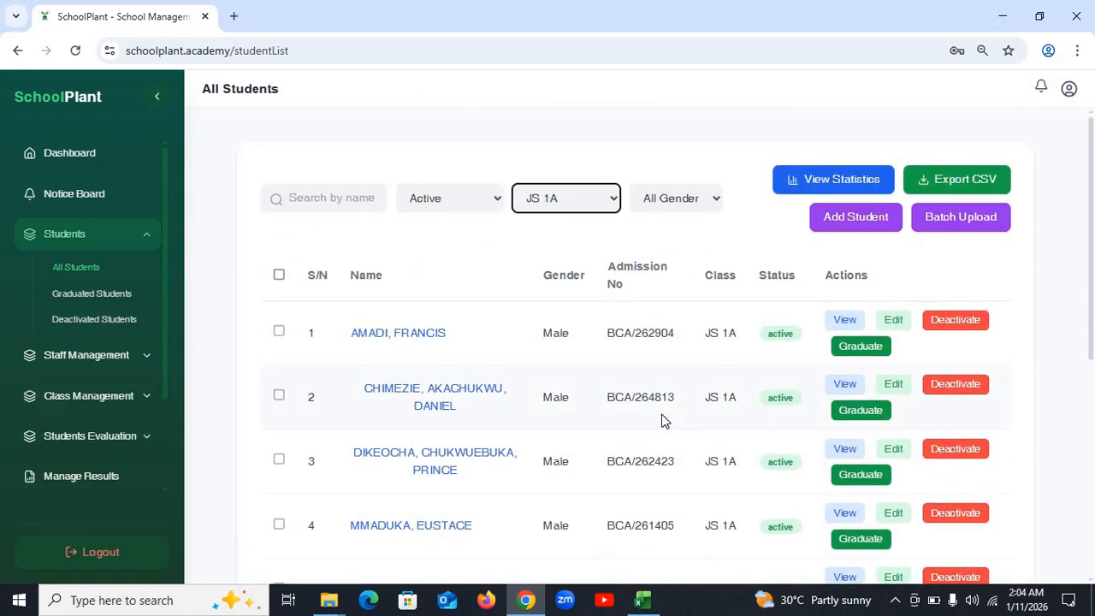
pyautogui.scroll(-5, 664, 419)
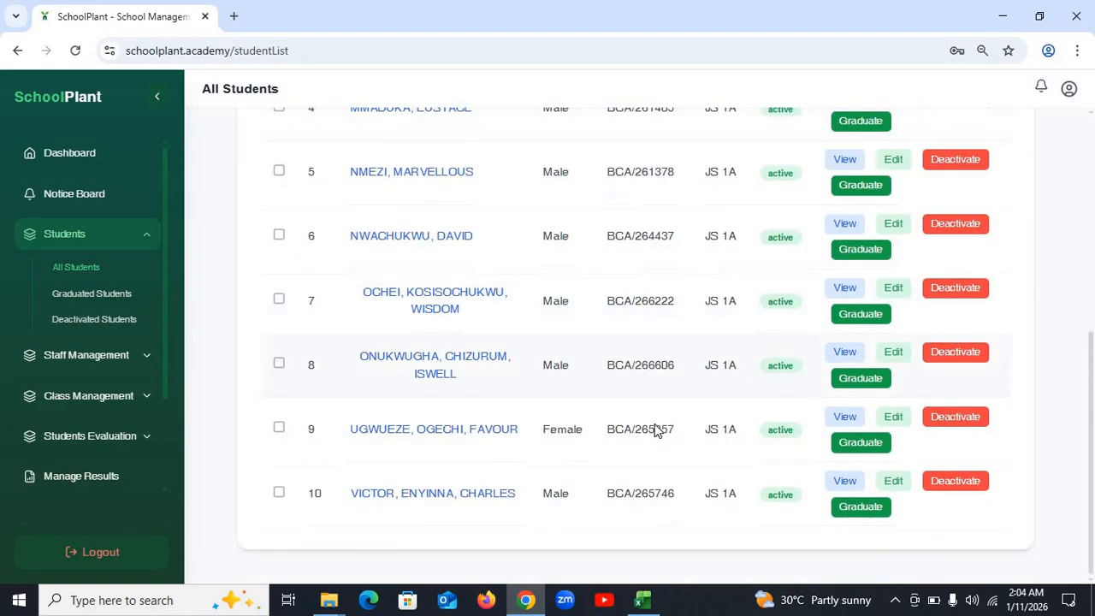
pyautogui.scroll(3, 654, 425)
pyautogui.scroll(3, 656, 419)
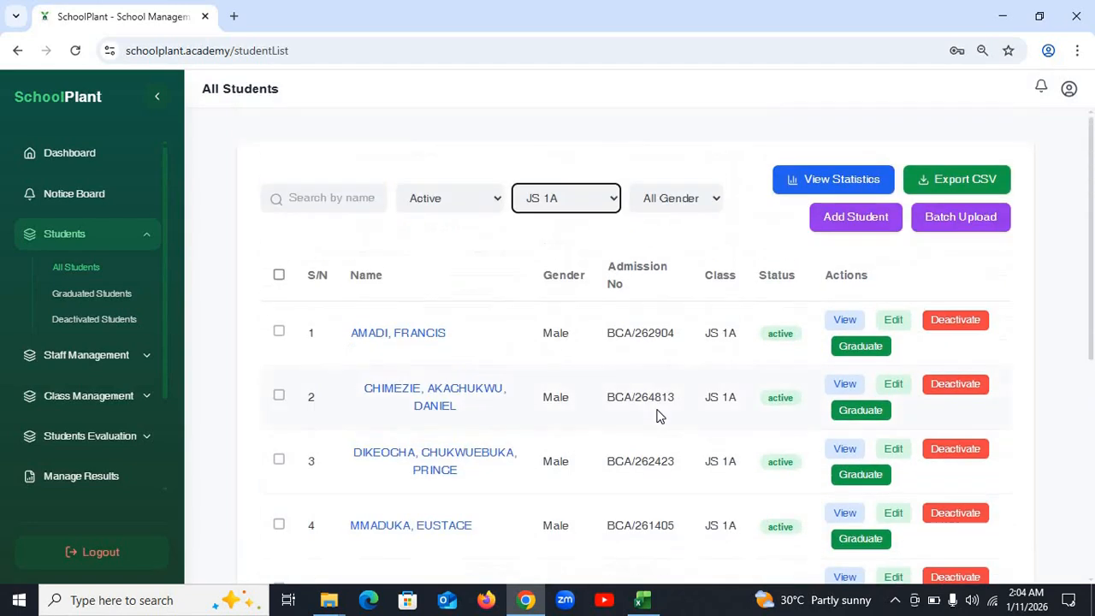
# - Try Male and Female gender filters, then reset to All Gender with Active and JS 1A kept
pyautogui.click(675, 198)
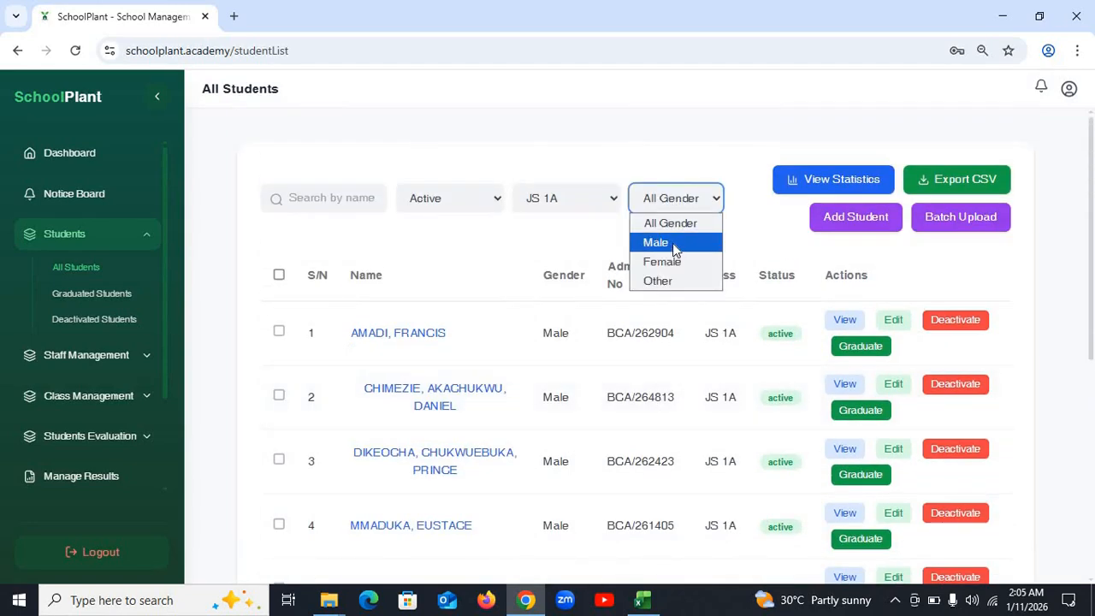
pyautogui.click(673, 243)
pyautogui.click(675, 204)
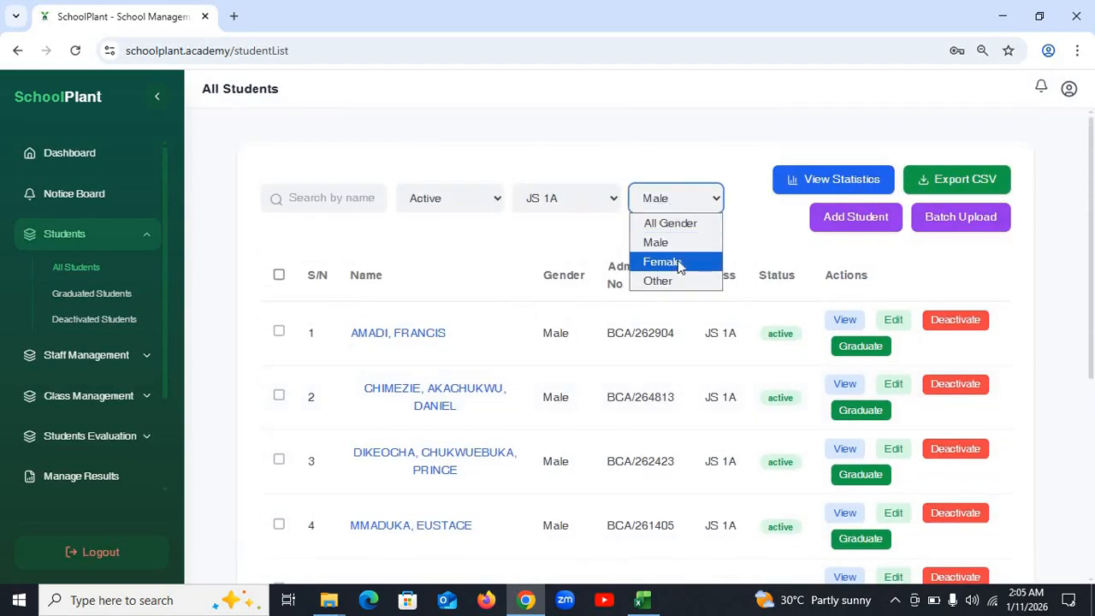
pyautogui.click(678, 262)
pyautogui.click(681, 209)
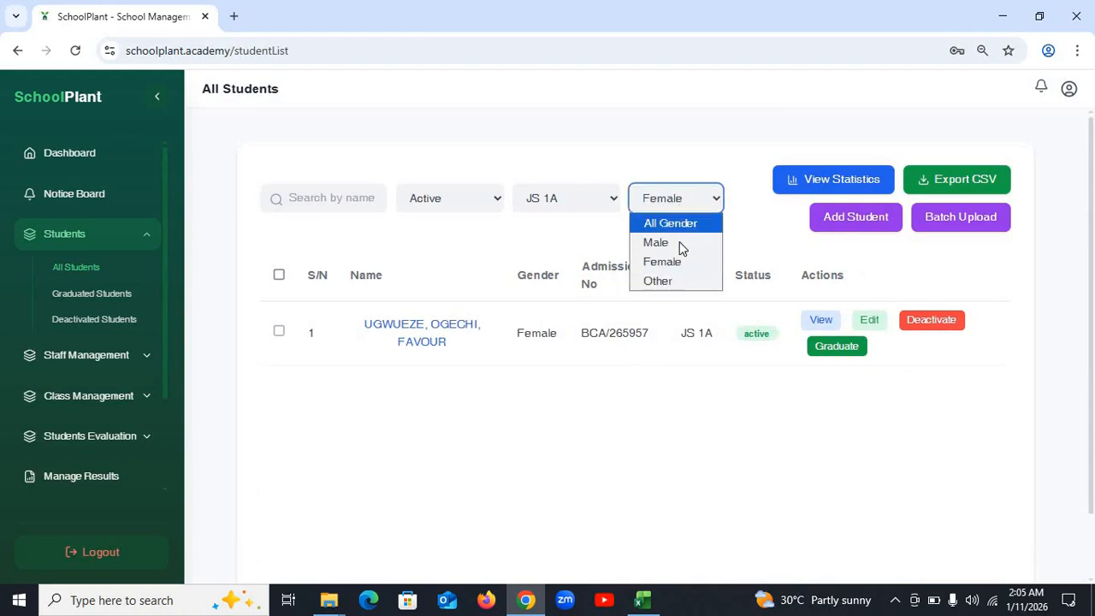
pyautogui.click(688, 227)
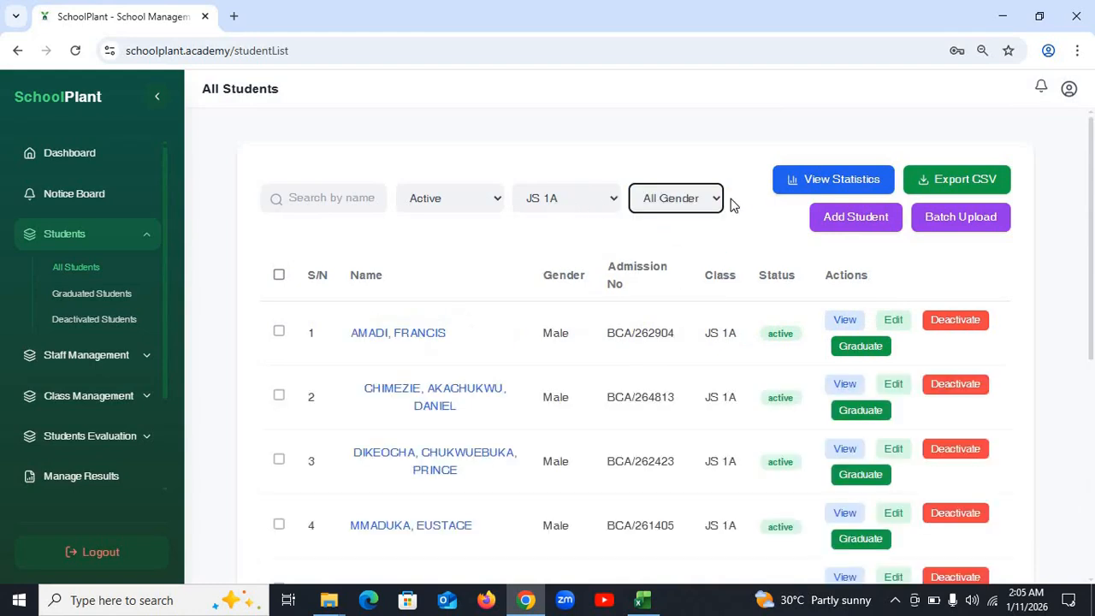
pyautogui.click(561, 196)
pyautogui.click(578, 244)
pyautogui.click(452, 197)
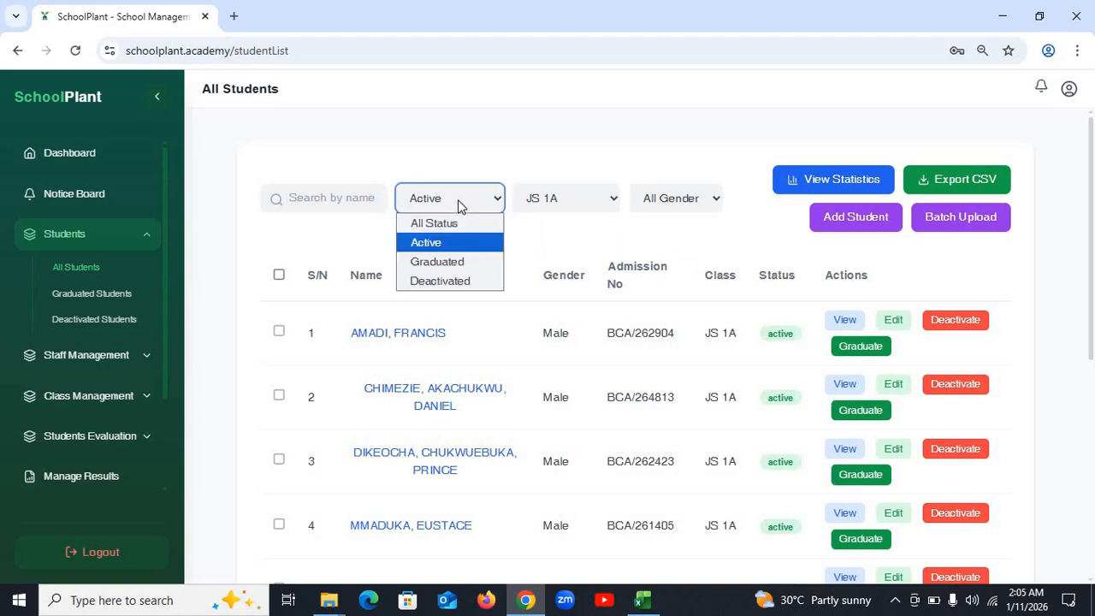
pyautogui.click(459, 241)
pyautogui.scroll(-5, 727, 399)
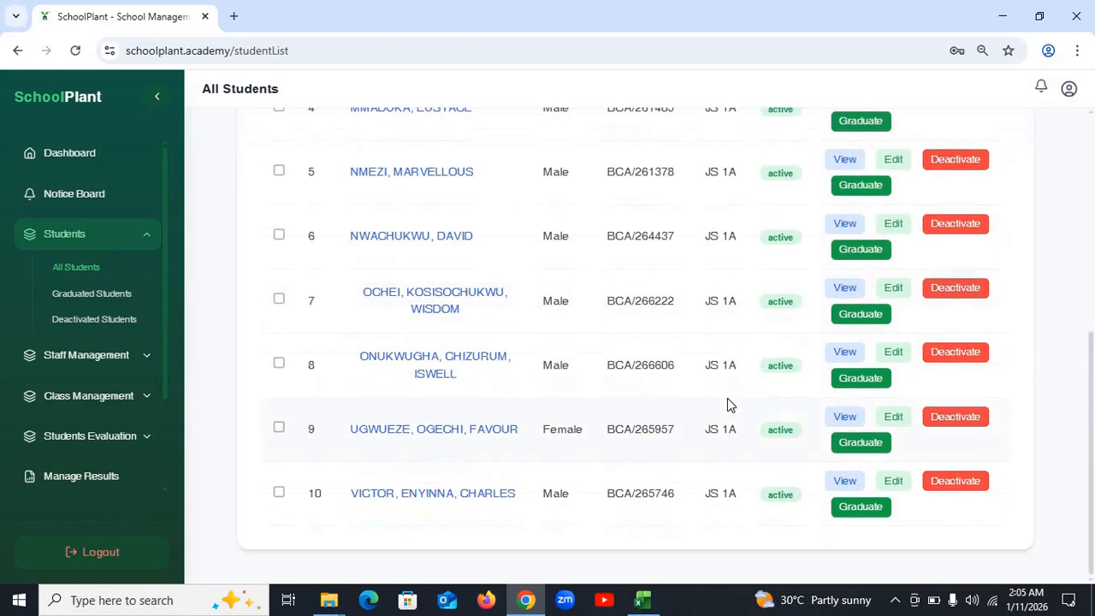
pyautogui.scroll(5, 725, 401)
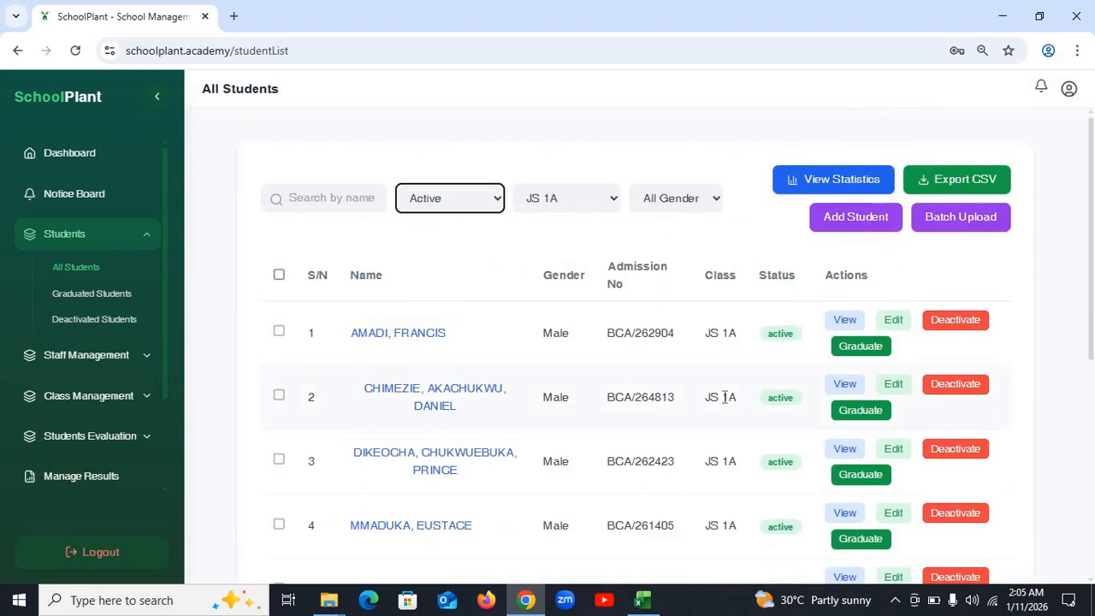
pyautogui.scroll(-5, 727, 413)
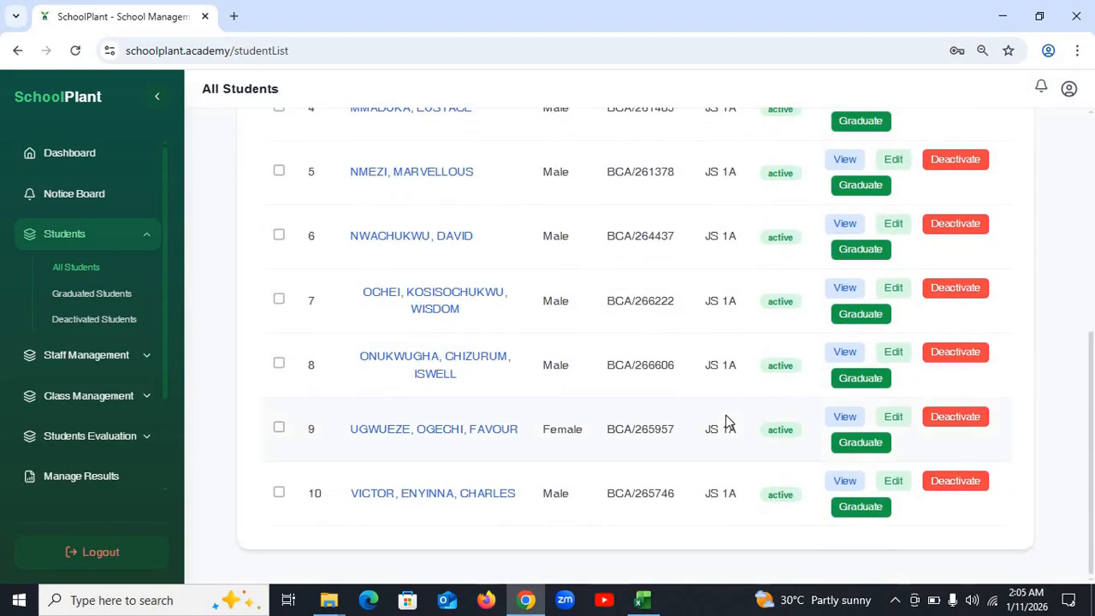
pyautogui.scroll(5, 725, 412)
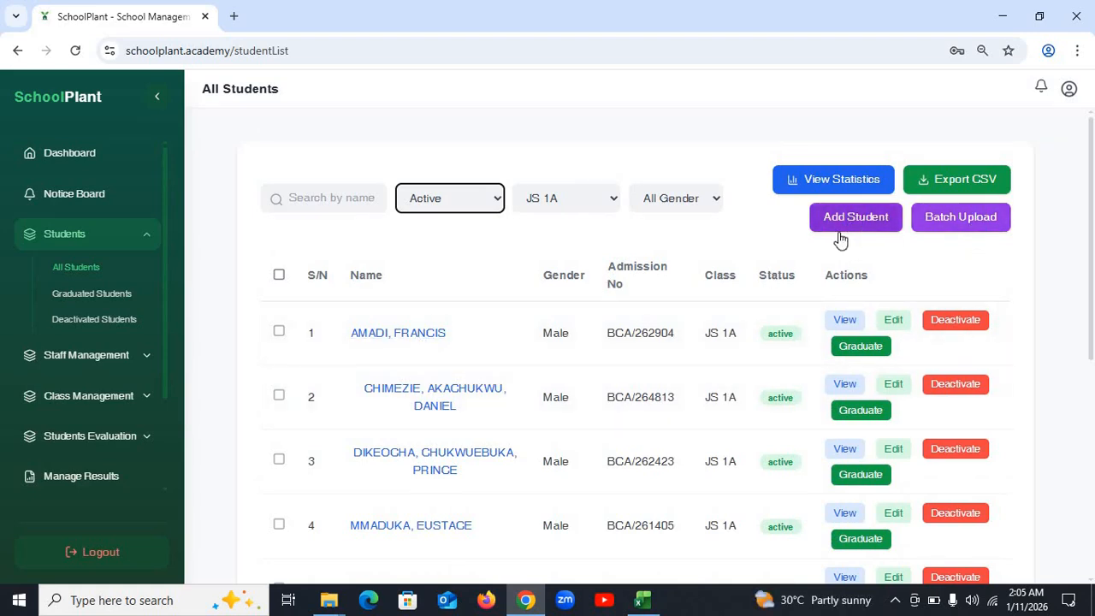
# - Expand Students Evaluation in the sidebar and open Entries for the Enter Students Result page
pyautogui.click(98, 358)
pyautogui.click(118, 282)
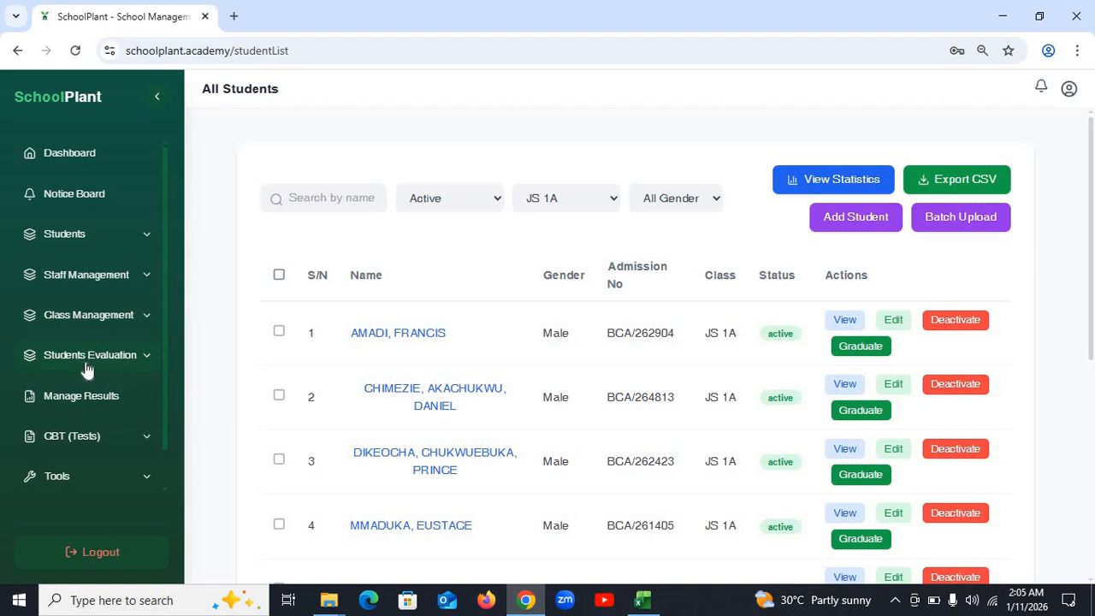
pyautogui.click(107, 359)
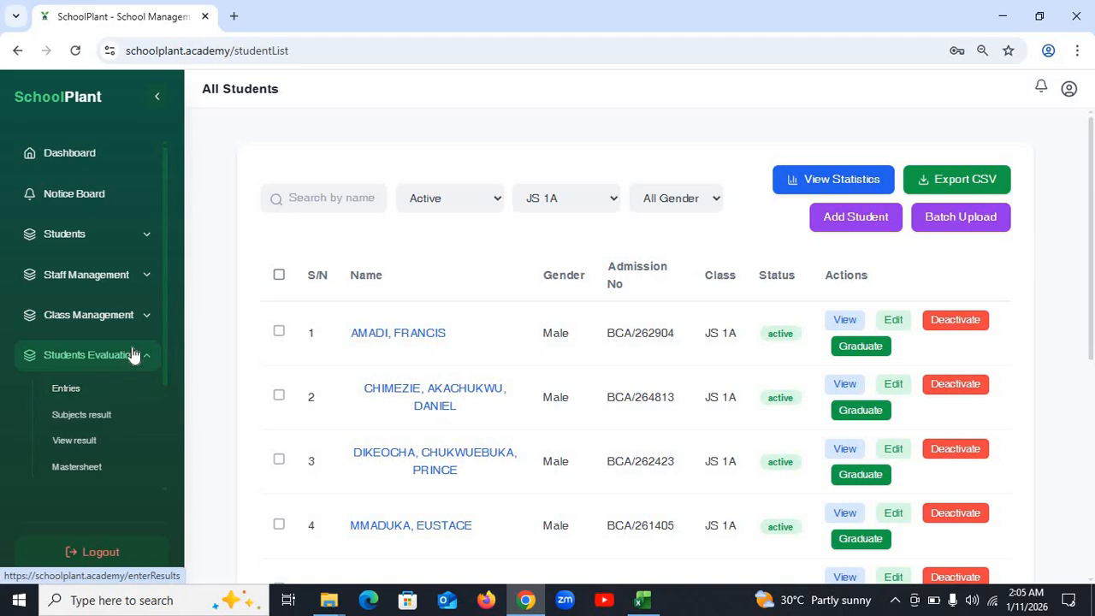
pyautogui.scroll(-1, 140, 364)
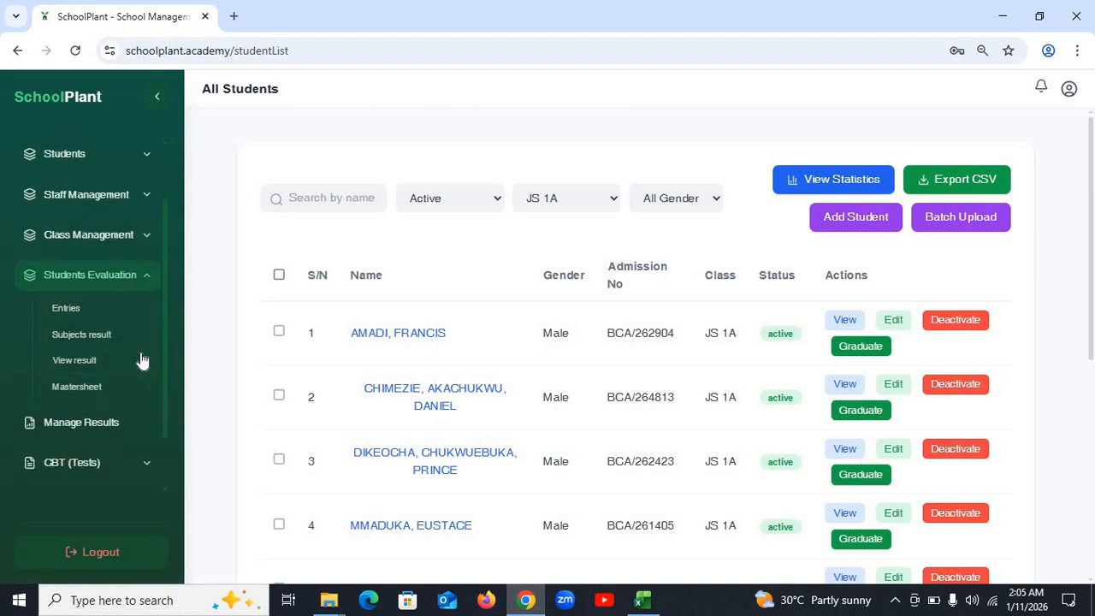
pyautogui.click(91, 313)
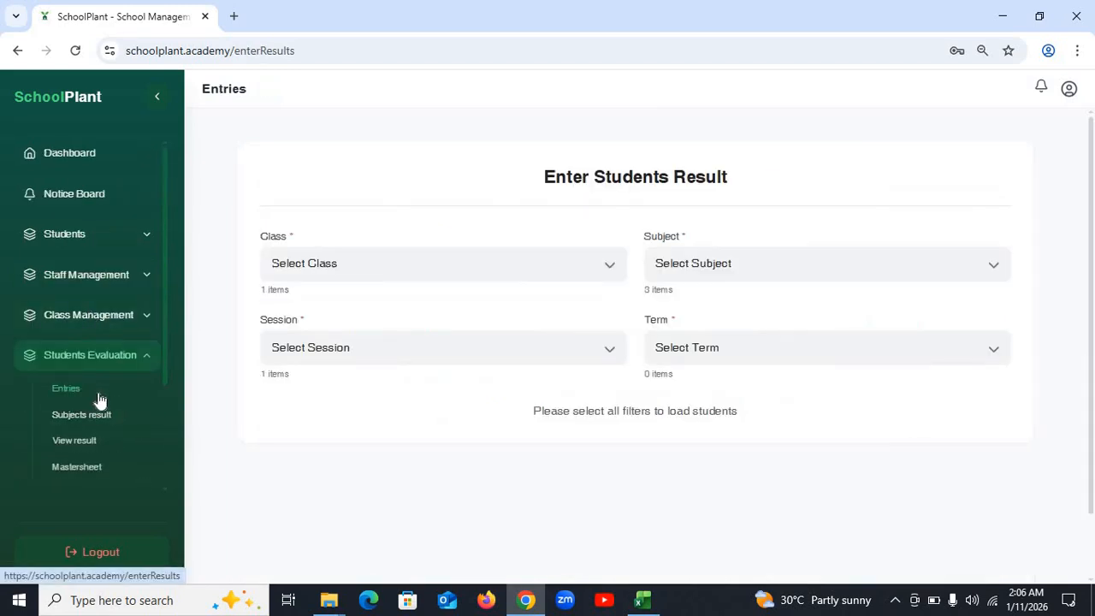
# - Select class JS 1A, subject ENGLISH LANGUAGE, session 2026/2027 and First Term for result entry
pyautogui.click(408, 267)
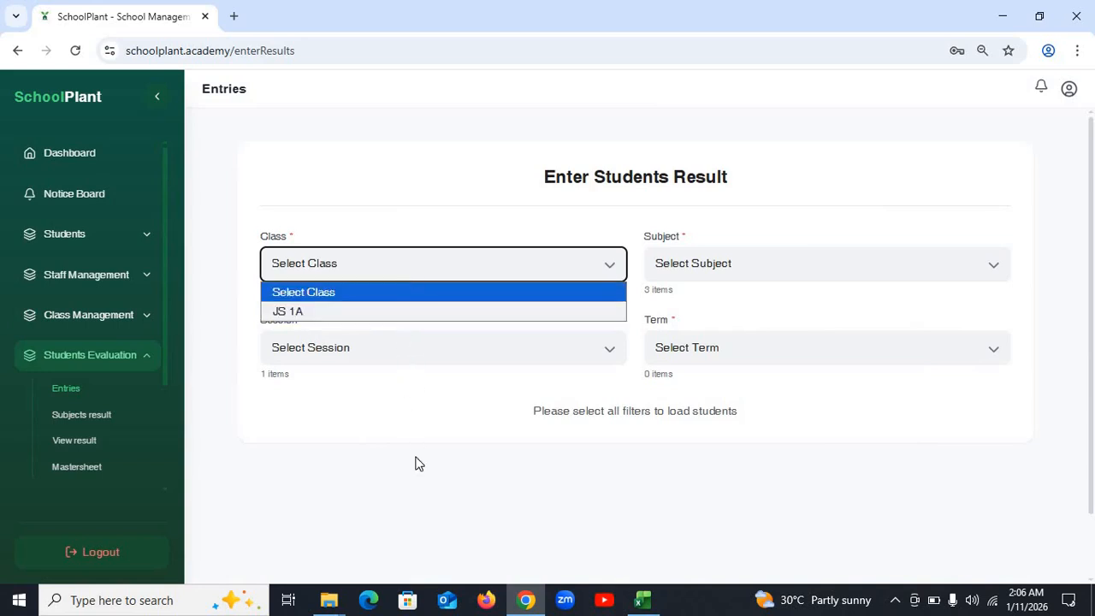
pyautogui.click(397, 313)
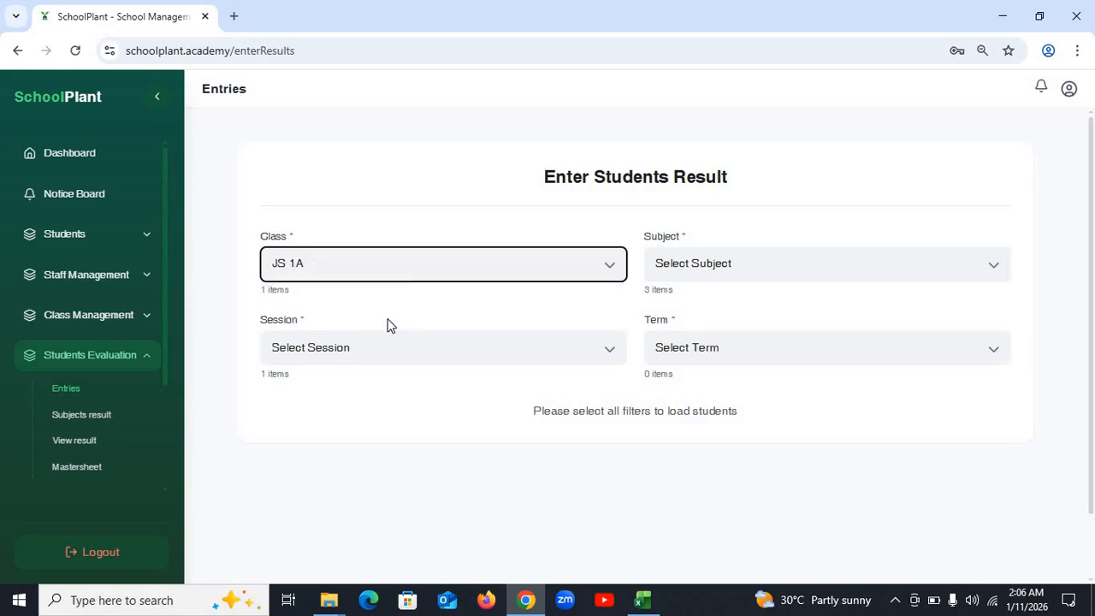
pyautogui.click(754, 265)
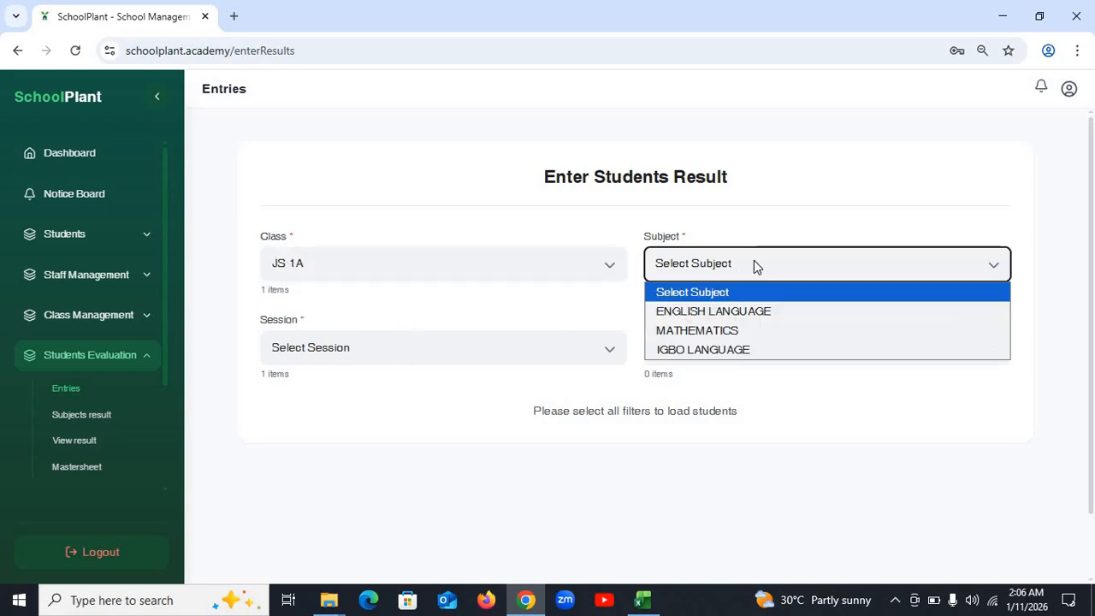
pyautogui.click(750, 313)
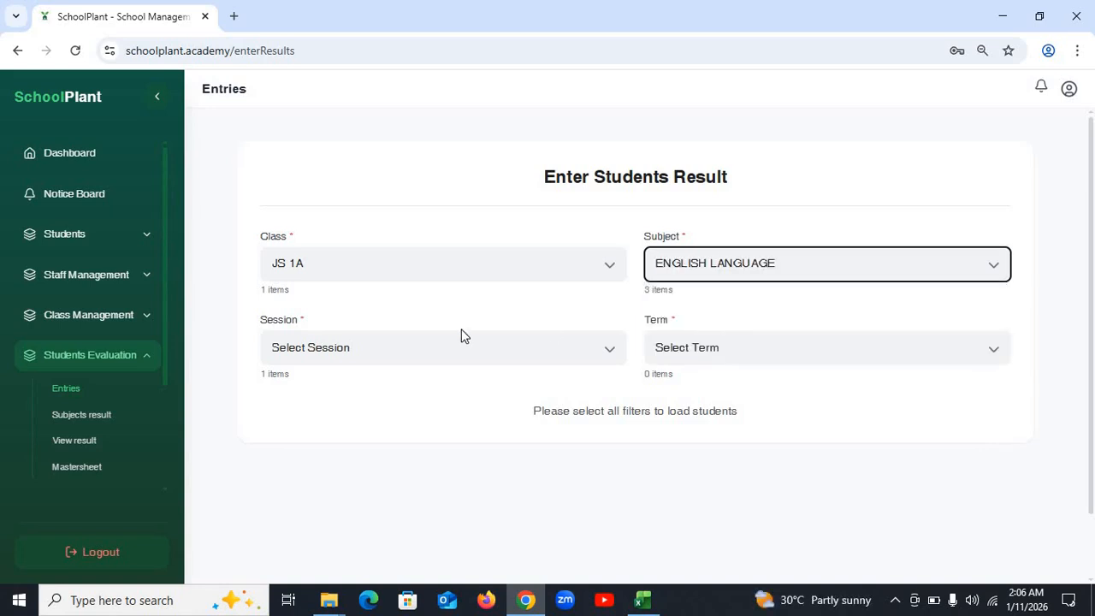
pyautogui.click(441, 353)
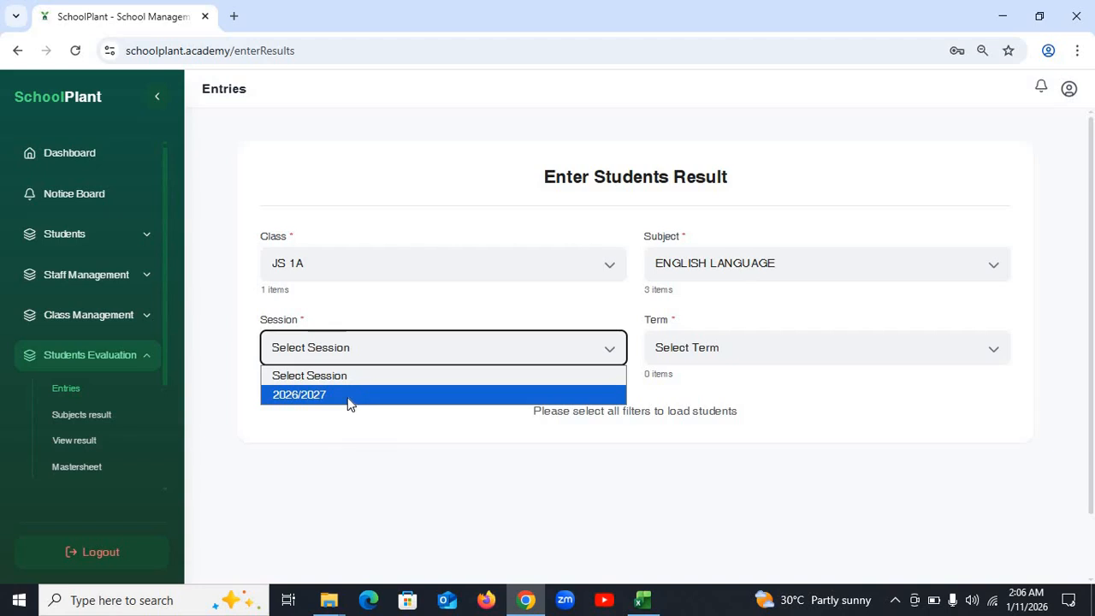
pyautogui.click(349, 398)
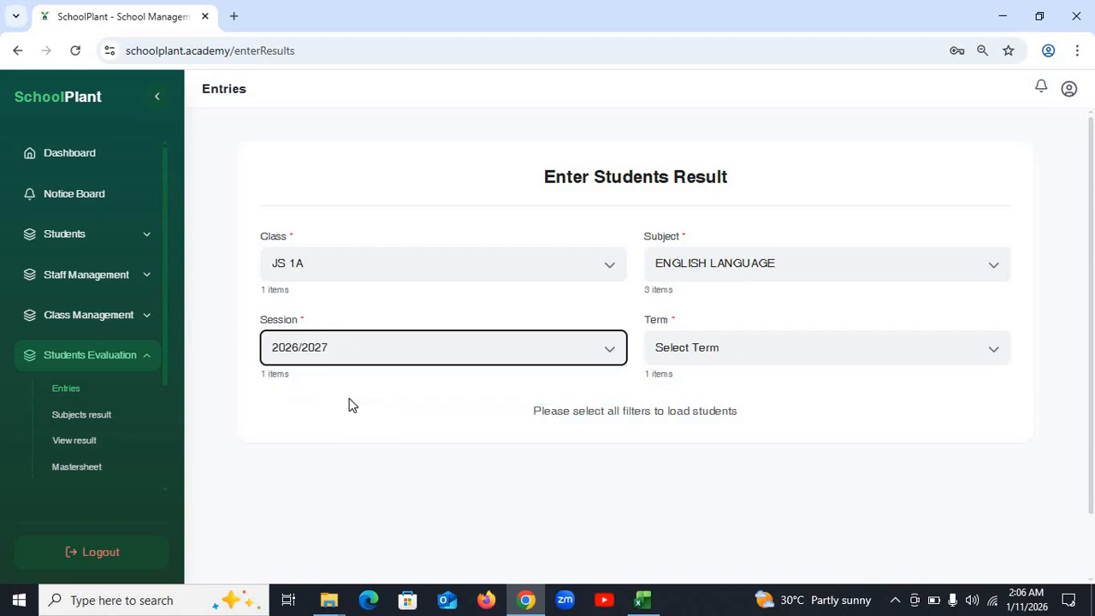
pyautogui.click(735, 349)
pyautogui.click(742, 395)
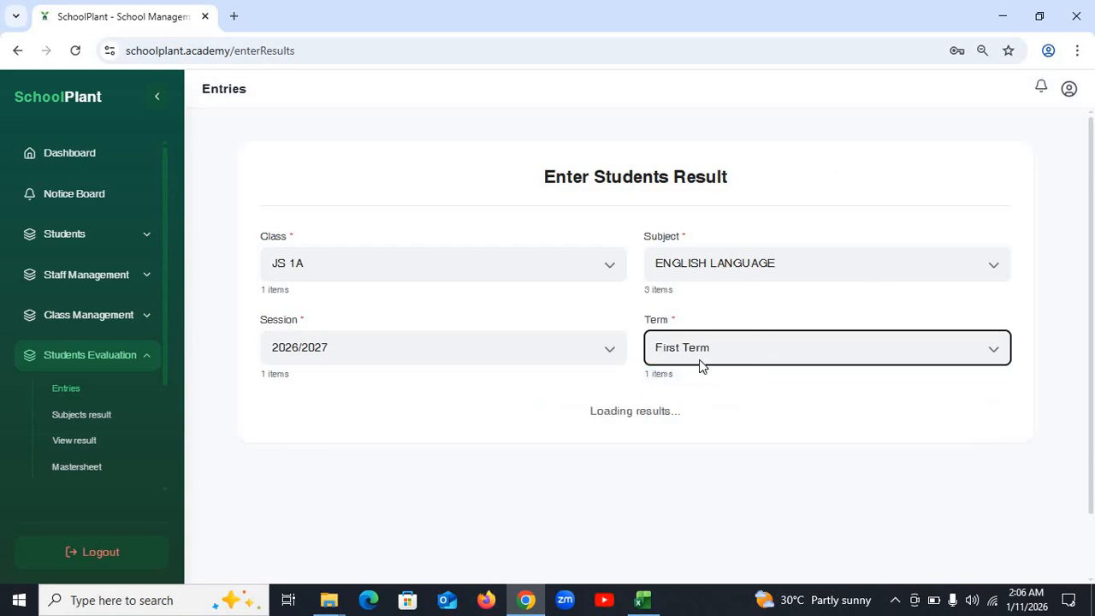
pyautogui.click(832, 358)
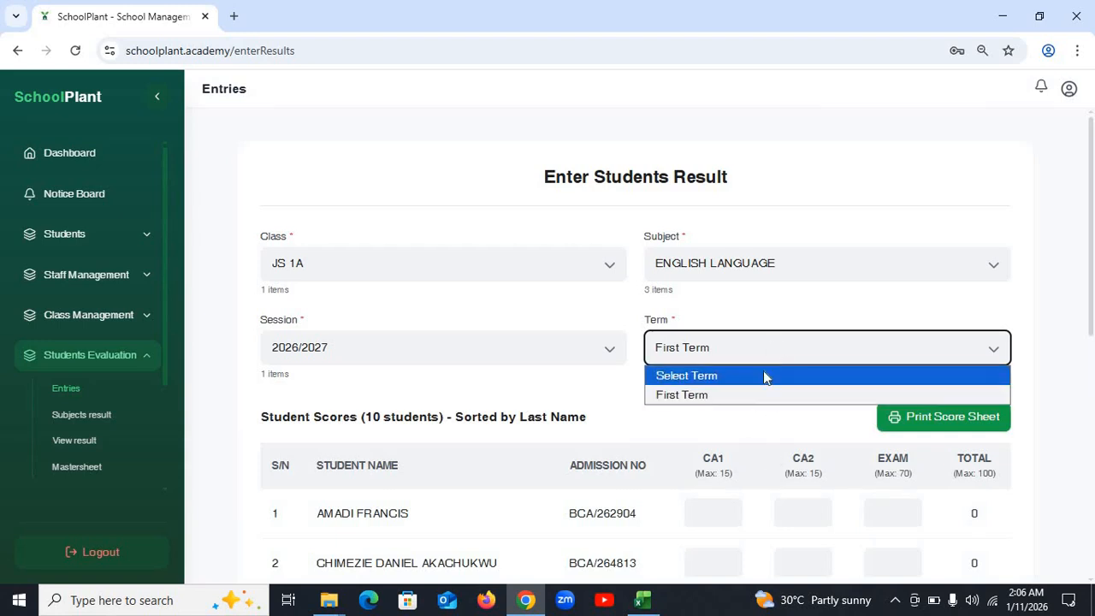
pyautogui.click(727, 396)
# - Go to the Student Scores table and place the cursor in row 1's CA1 box
pyautogui.scroll(-5, 634, 430)
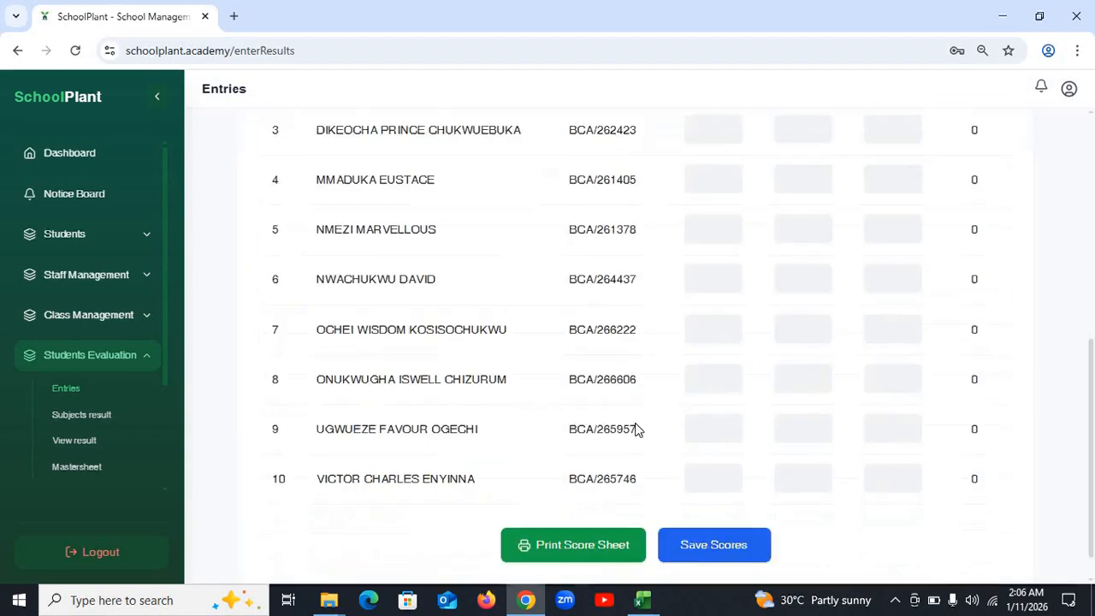
pyautogui.scroll(4, 638, 420)
pyautogui.scroll(-2, 639, 416)
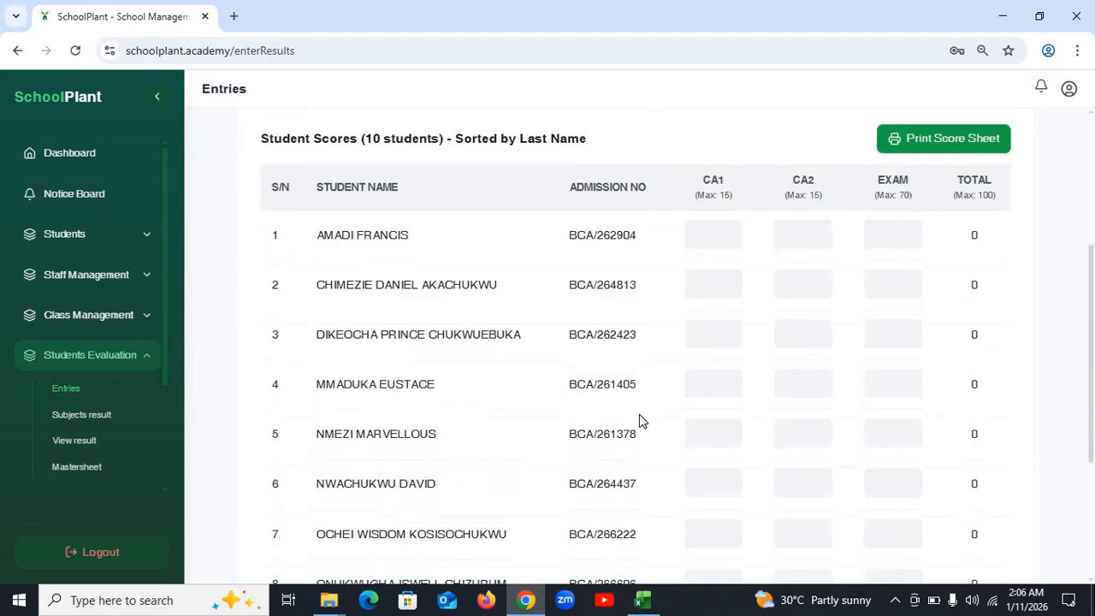
pyautogui.scroll(-2, 639, 416)
pyautogui.scroll(4, 639, 416)
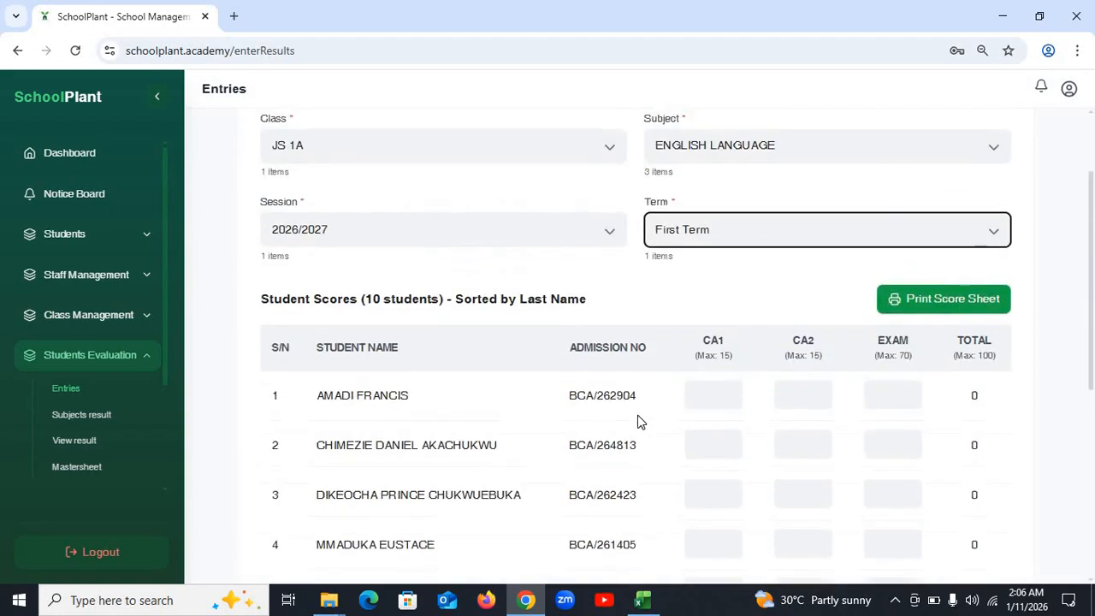
pyautogui.scroll(-2, 638, 421)
pyautogui.click(706, 245)
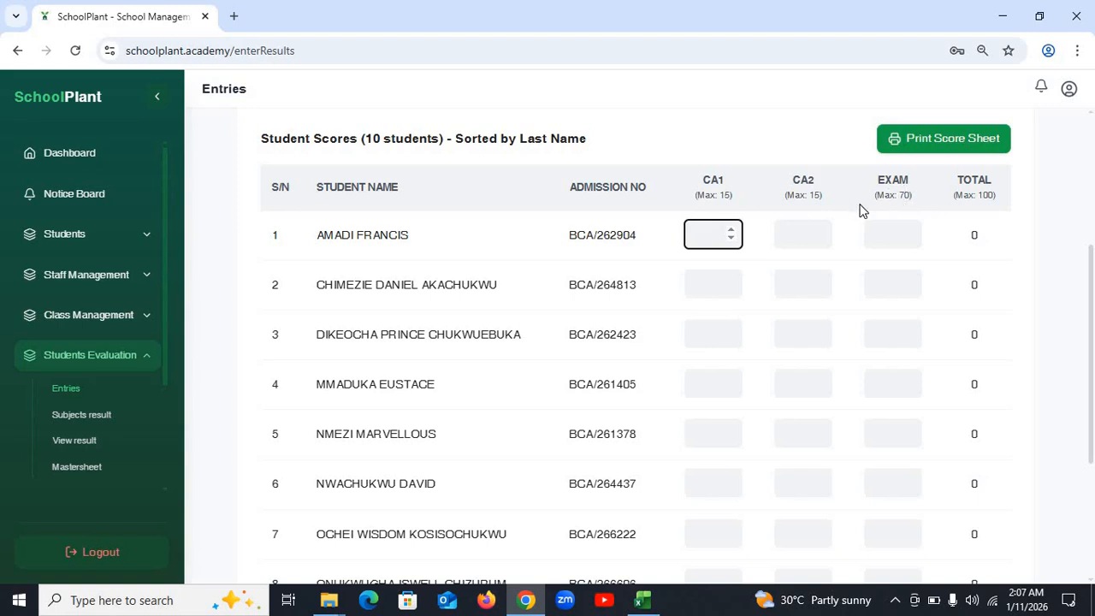
# - Enter row 1 scores 2, 10, 20 and row 2 scores 14, 15, 25 for CA1, CA2, exam
pyautogui.write('2')
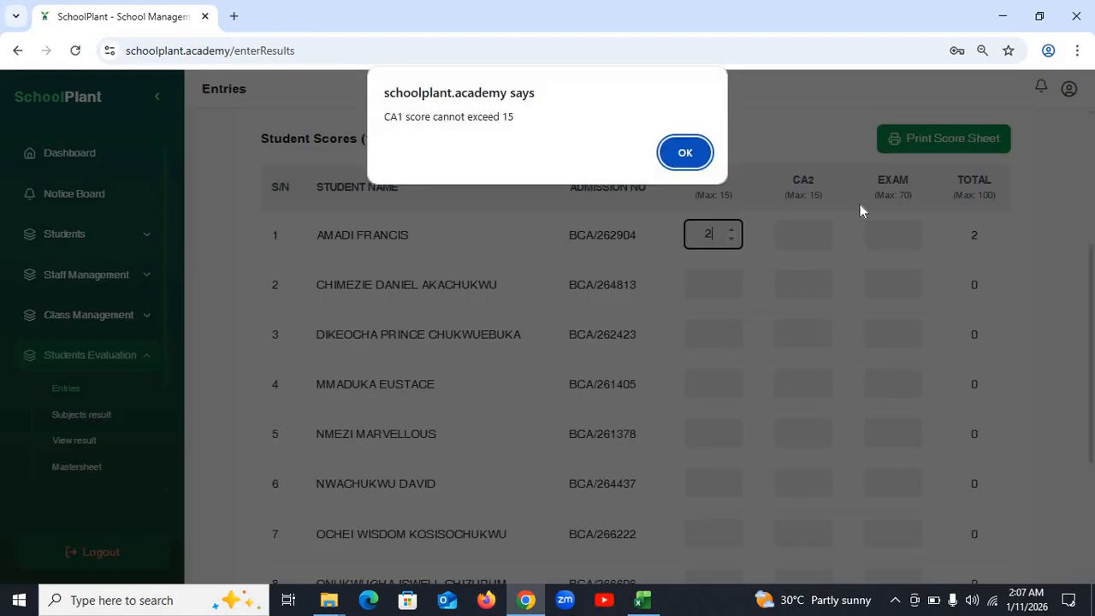
pyautogui.click(685, 154)
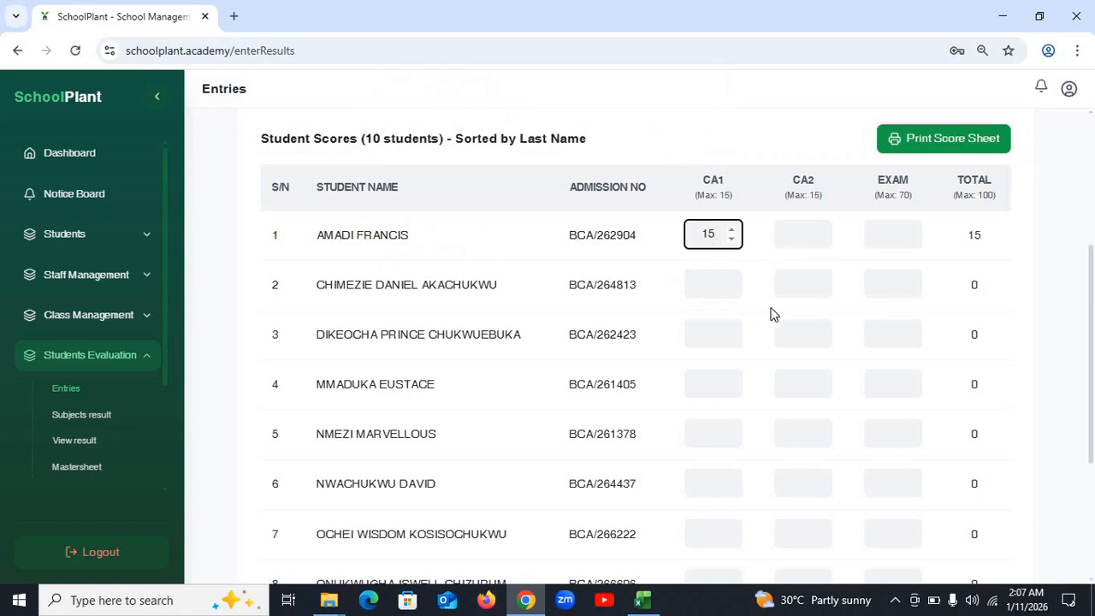
pyautogui.press('Tab')
pyautogui.write('10')
pyautogui.press('Tab')
pyautogui.write('20')
pyautogui.press('Tab')
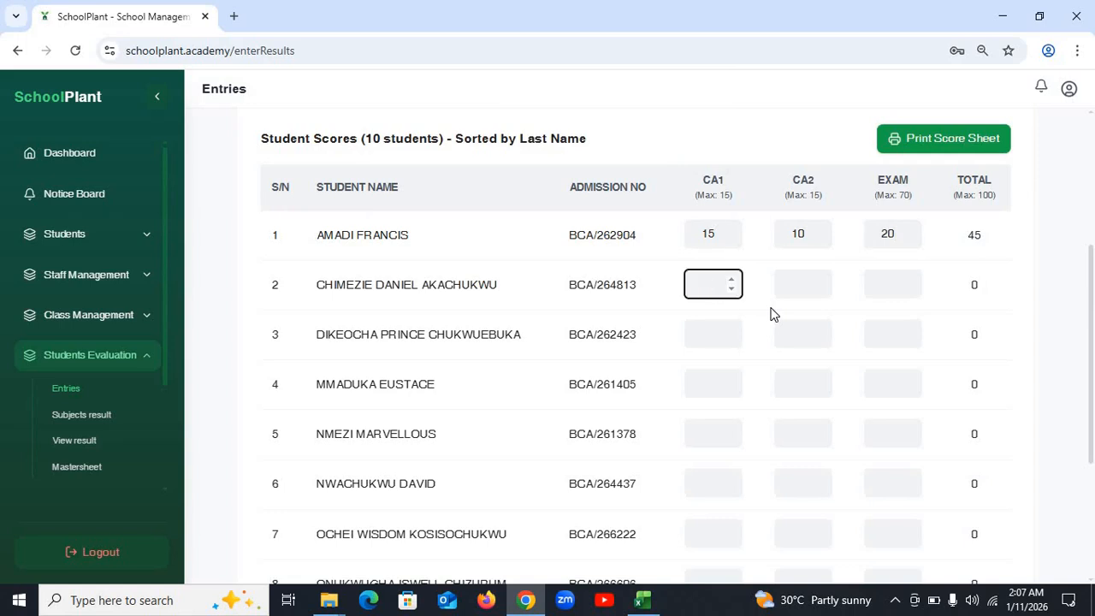
pyautogui.write('14')
pyautogui.press('Tab')
pyautogui.write('15')
pyautogui.press('Tab')
pyautogui.write('25')
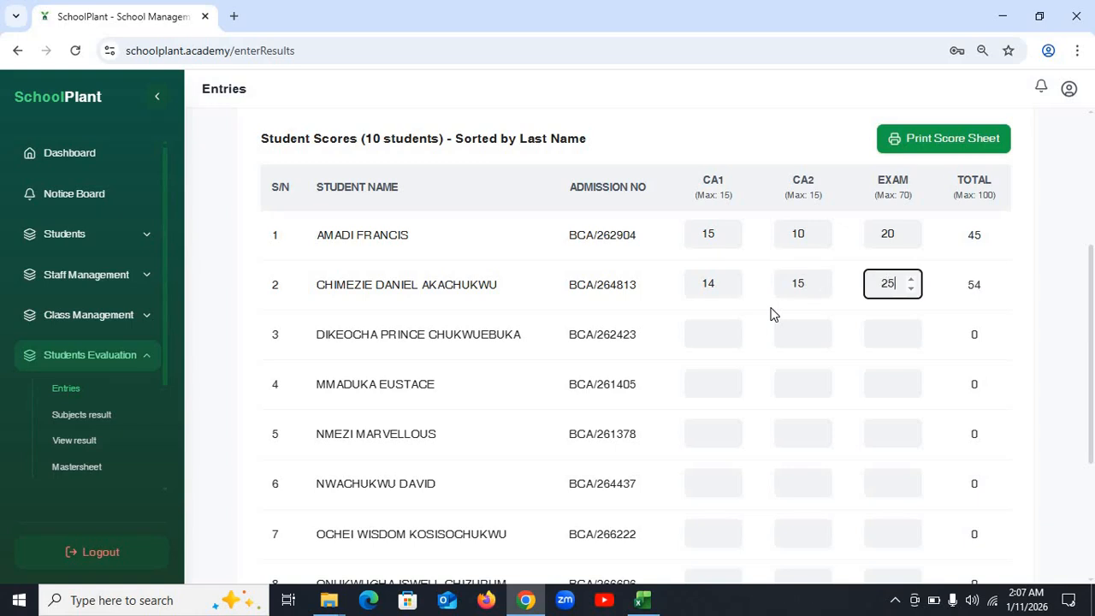
# - Enter row 3 scores, correcting the over-limit CA1 45 to 14, then CA2 15 and exam 28
pyautogui.press('Tab')
pyautogui.write('45')
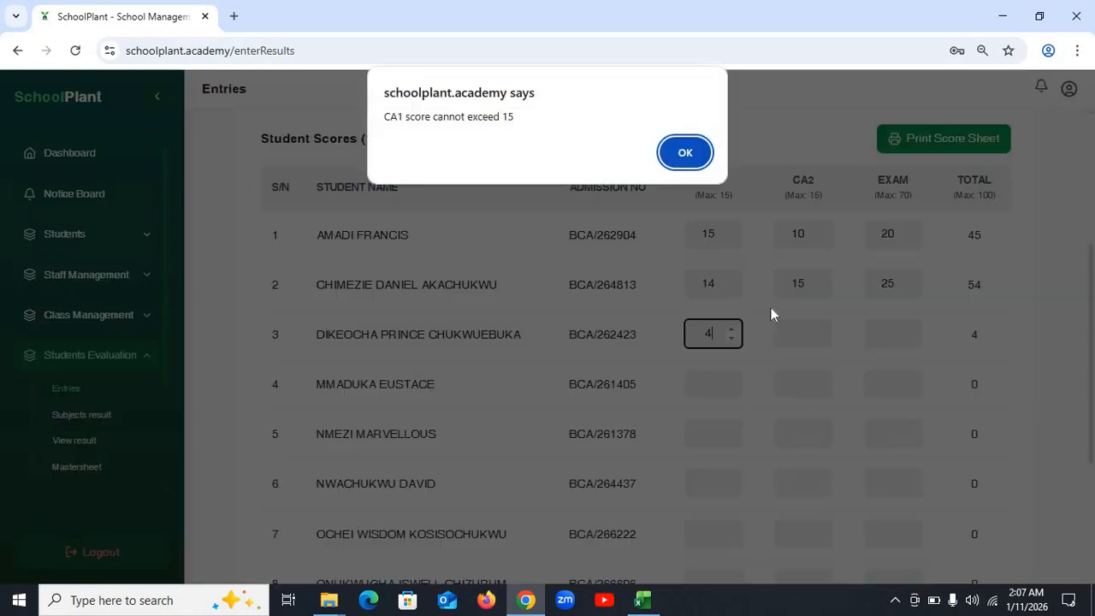
pyautogui.press('Return')
pyautogui.press('BackSpace')
pyautogui.press('BackSpace')
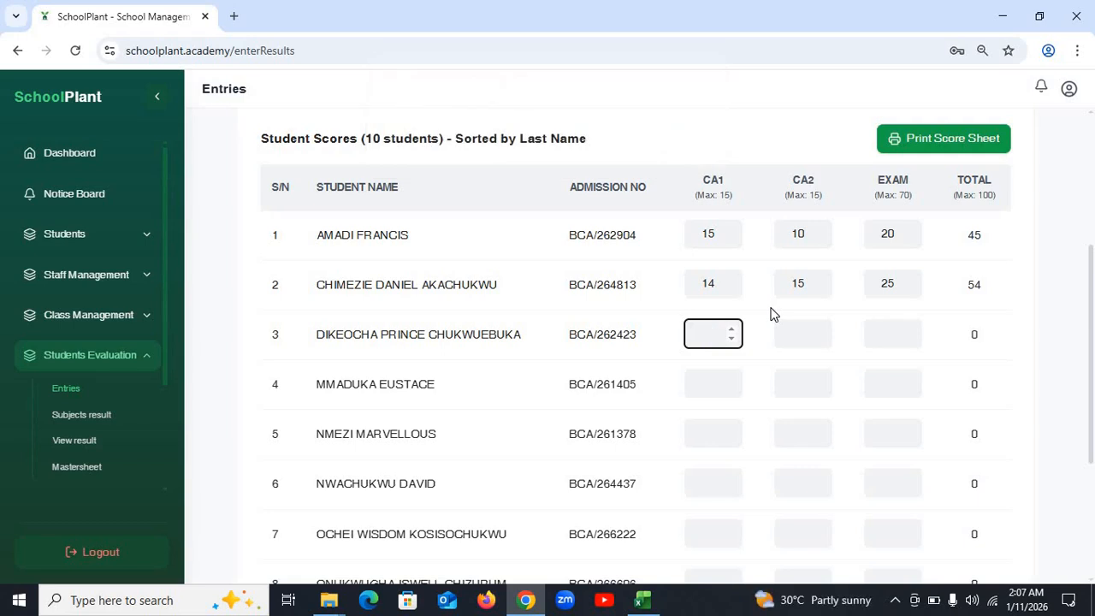
pyautogui.write('14')
pyautogui.press('Tab')
pyautogui.write('15')
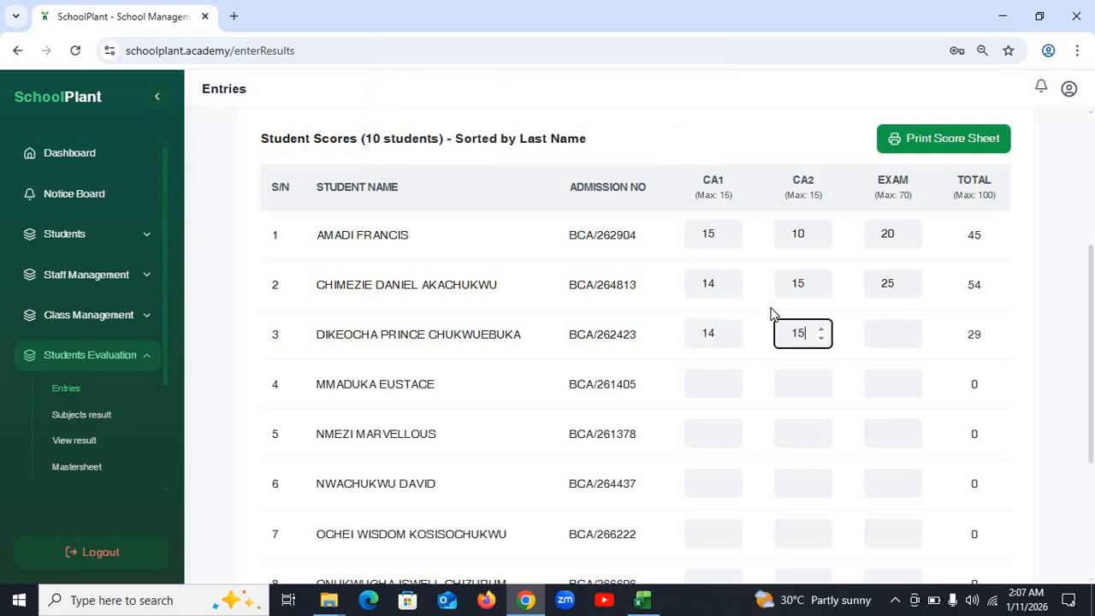
pyautogui.press('Tab')
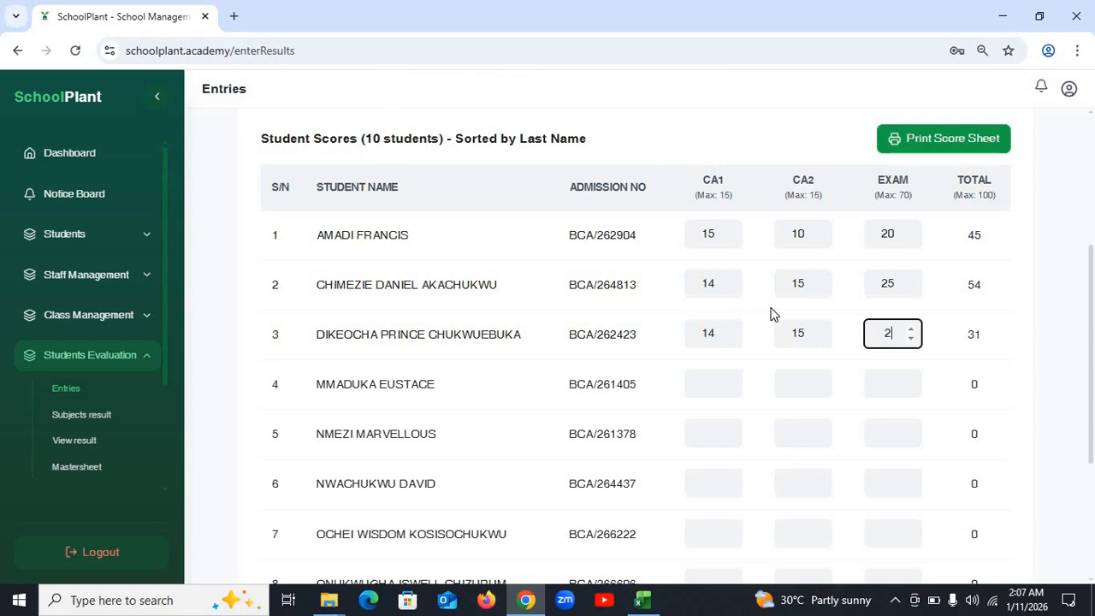
pyautogui.write('28')
# - Enter row 4 scores 15, 15, 60 and row 5 scores 15, 15, 70
pyautogui.press('Tab')
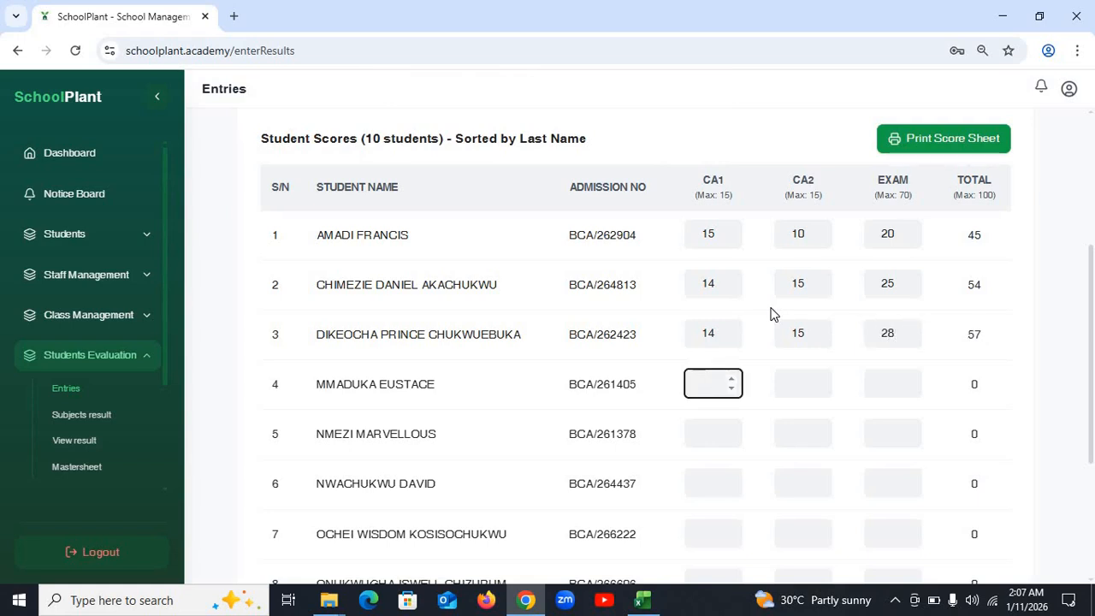
pyautogui.write('15')
pyautogui.press('Tab')
pyautogui.write('15')
pyautogui.press('Tab')
pyautogui.write('60')
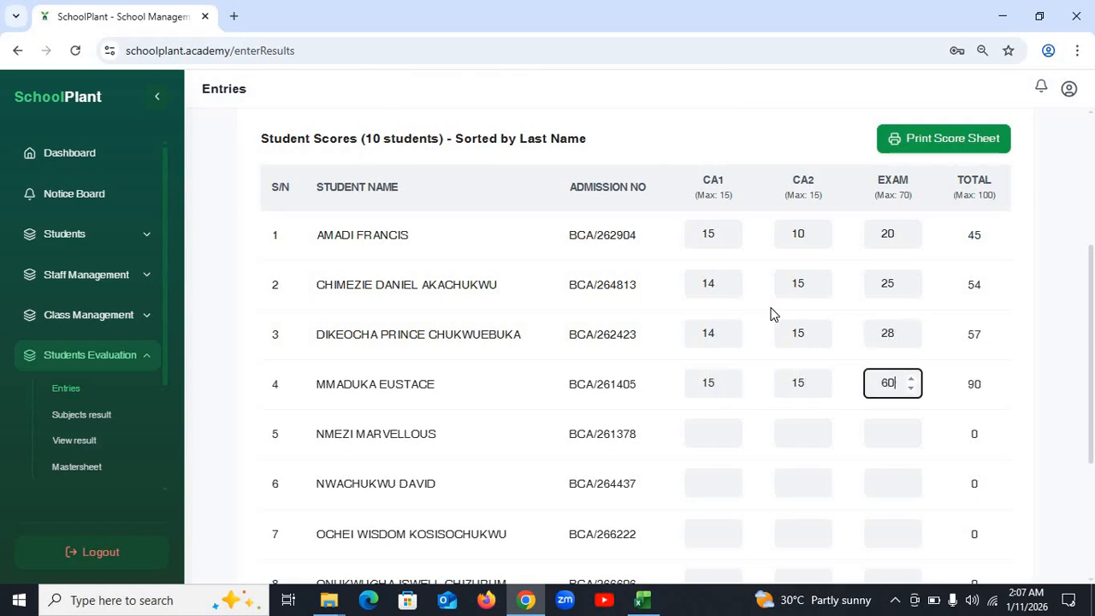
pyautogui.press('Tab')
pyautogui.write('15')
pyautogui.press('Tab')
pyautogui.write('15')
pyautogui.press('Tab')
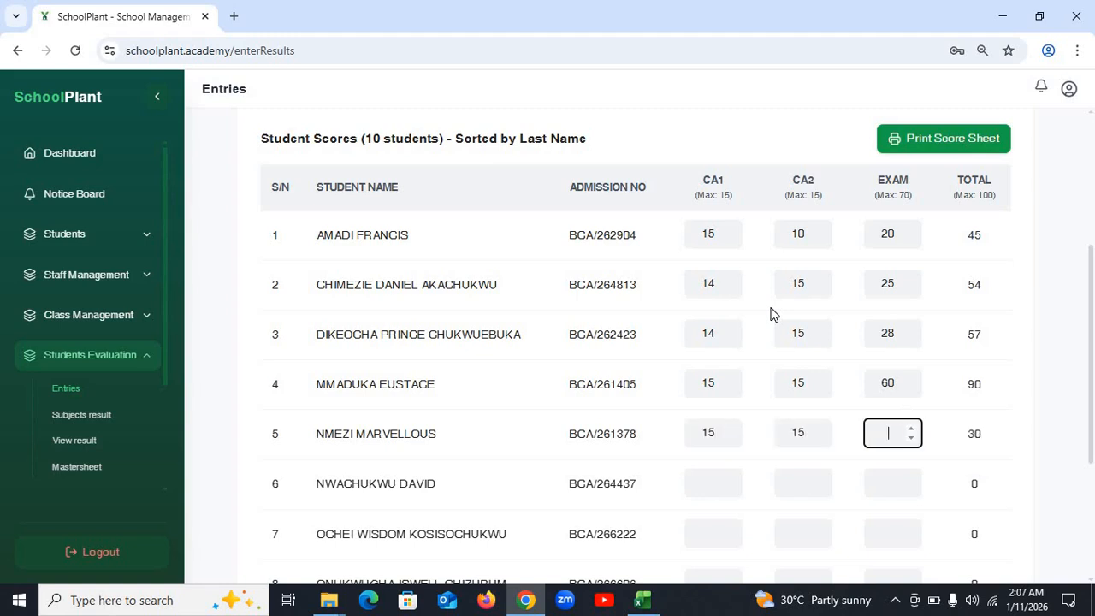
pyautogui.write('70')
# - Enter row 6 scores 15, 14, 54 and row 7 scores 14, 14, 45
pyautogui.press('Tab')
pyautogui.write('1')
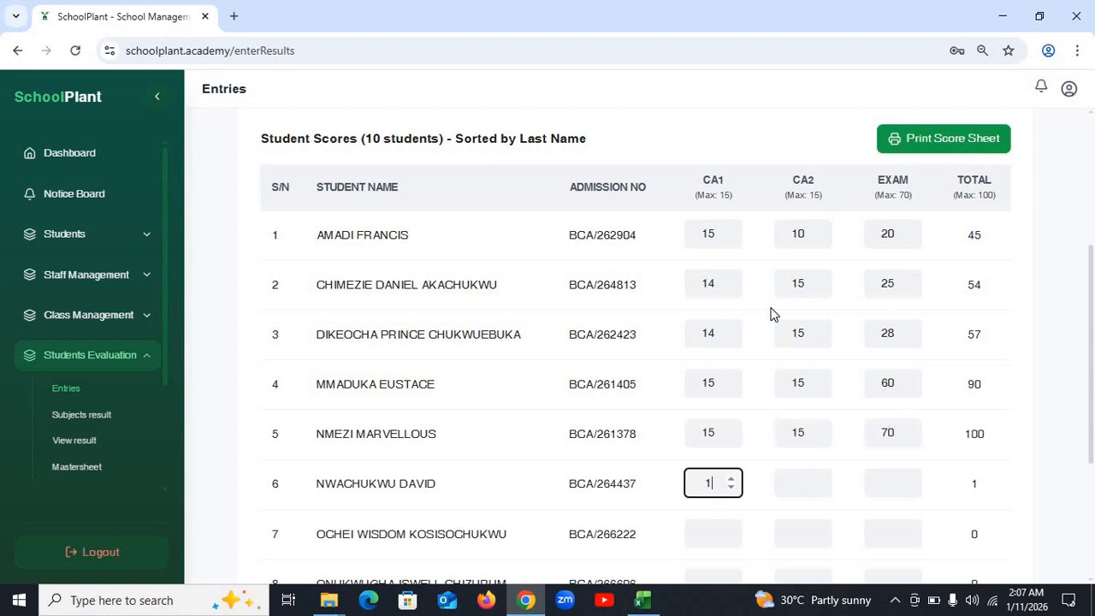
pyautogui.write('5')
pyautogui.press('Tab')
pyautogui.write('14')
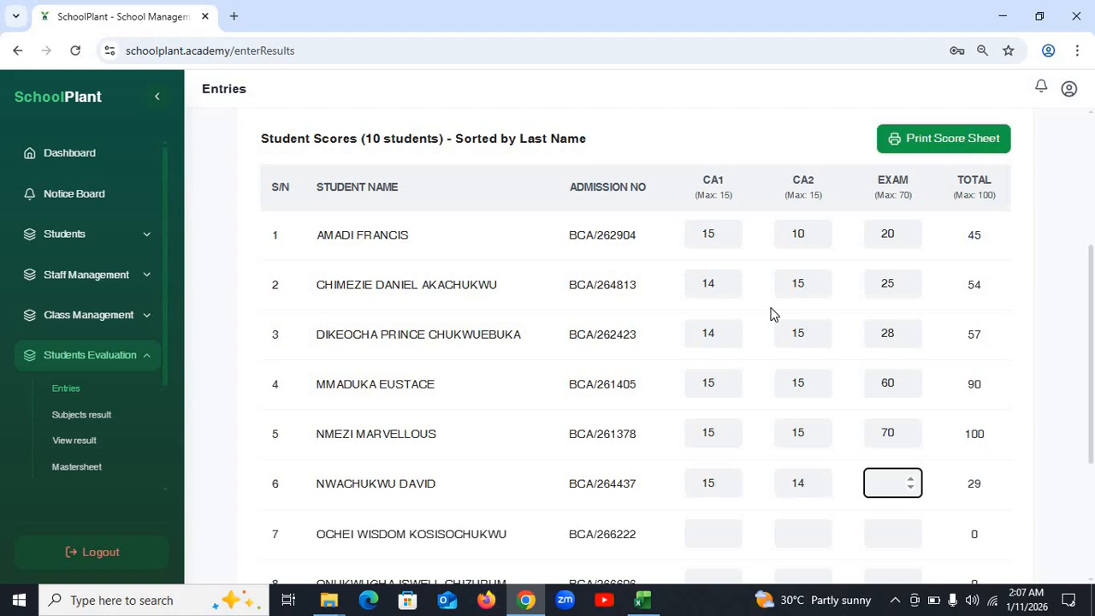
pyautogui.write('54')
pyautogui.press('Tab')
pyautogui.write('14')
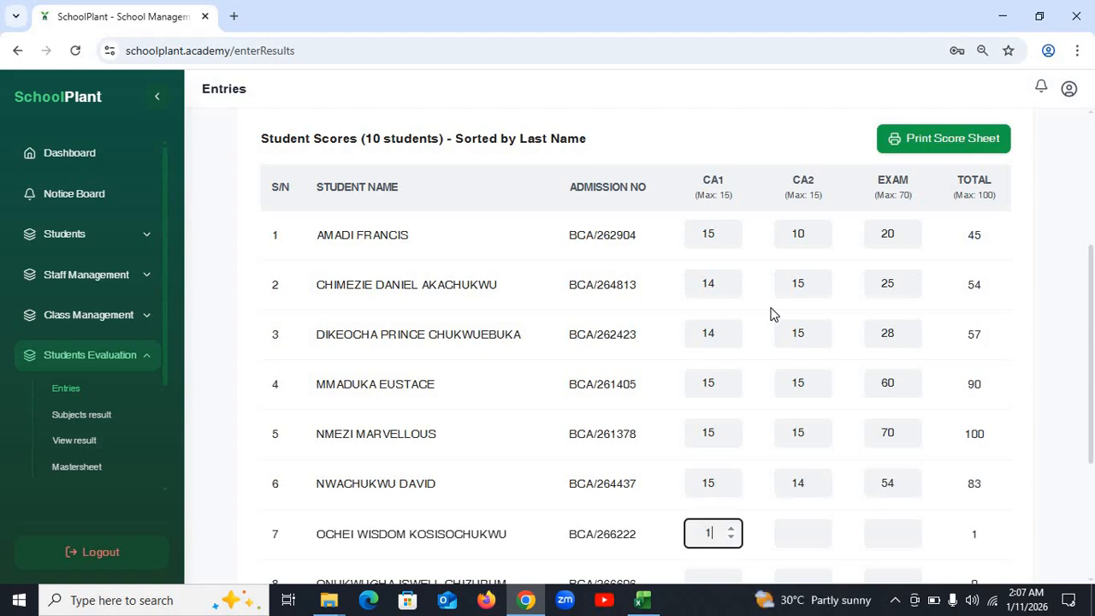
pyautogui.press('Tab')
pyautogui.write('14')
pyautogui.press('Tab')
pyautogui.write('45')
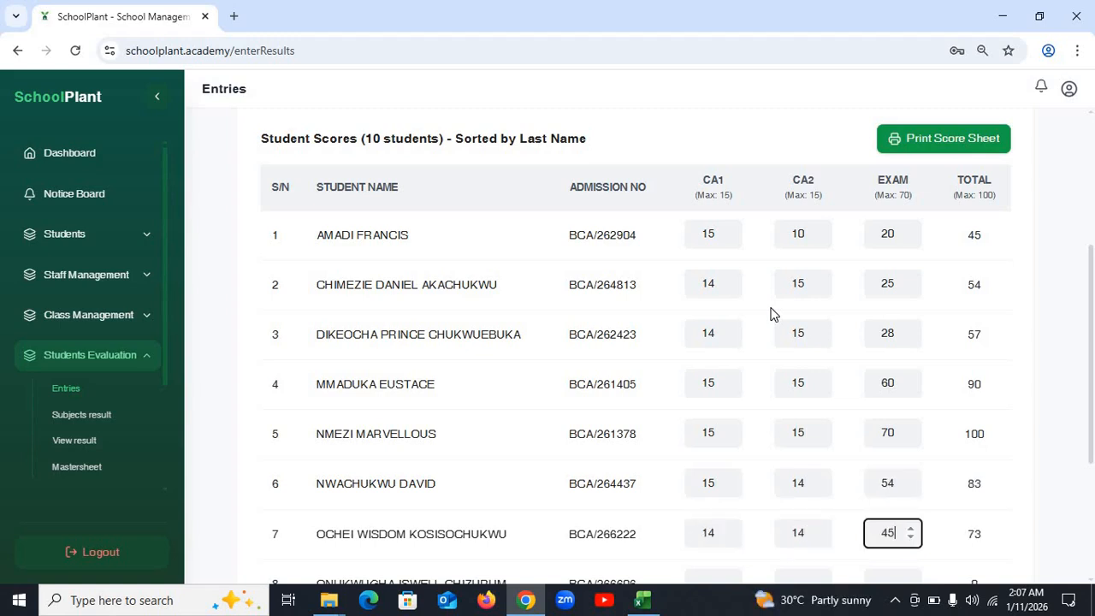
# - Enter row 8 scores CA1 4, CA2 15 and exam 7, dismissing the limit warnings
pyautogui.press('Tab')
pyautogui.write('4')
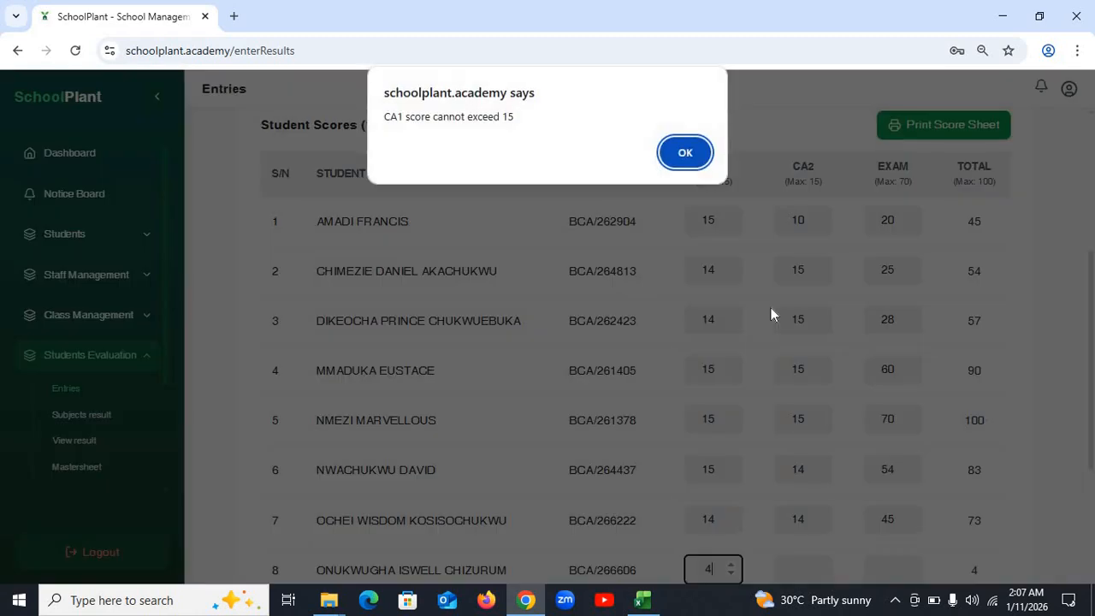
pyautogui.press('Return')
pyautogui.press('Tab')
pyautogui.write('15')
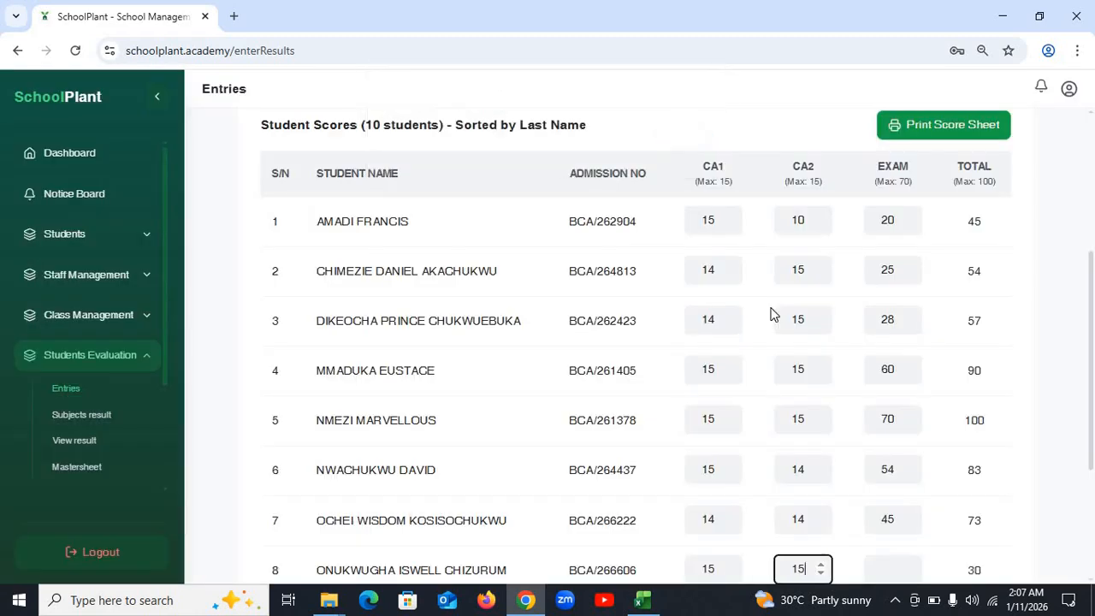
pyautogui.press('Tab')
pyautogui.write('7')
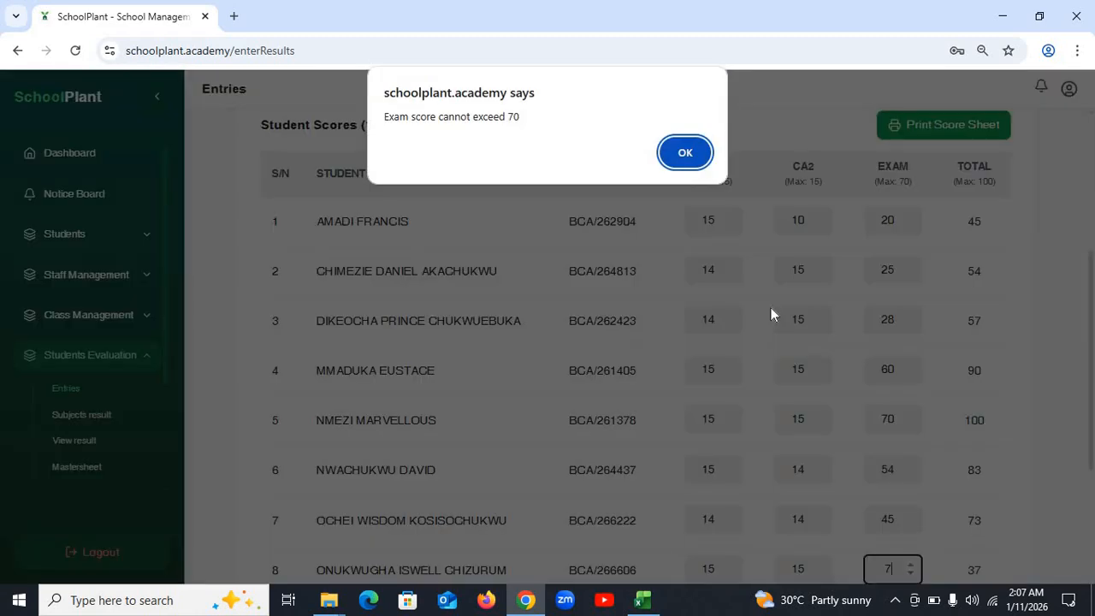
pyautogui.press('Return')
# - Enter row 9 scores 15, 15, 70, then row 10 CA2 2 and exam 65
pyautogui.press('Tab')
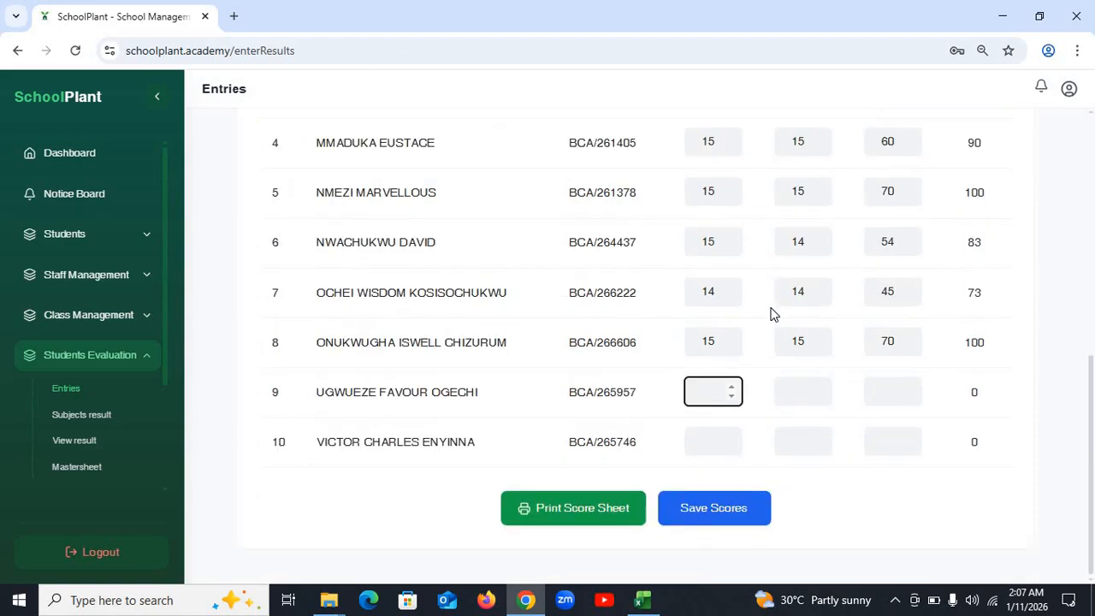
pyautogui.write('15')
pyautogui.press('Tab')
pyautogui.write('15')
pyautogui.press('Tab')
pyautogui.write('70')
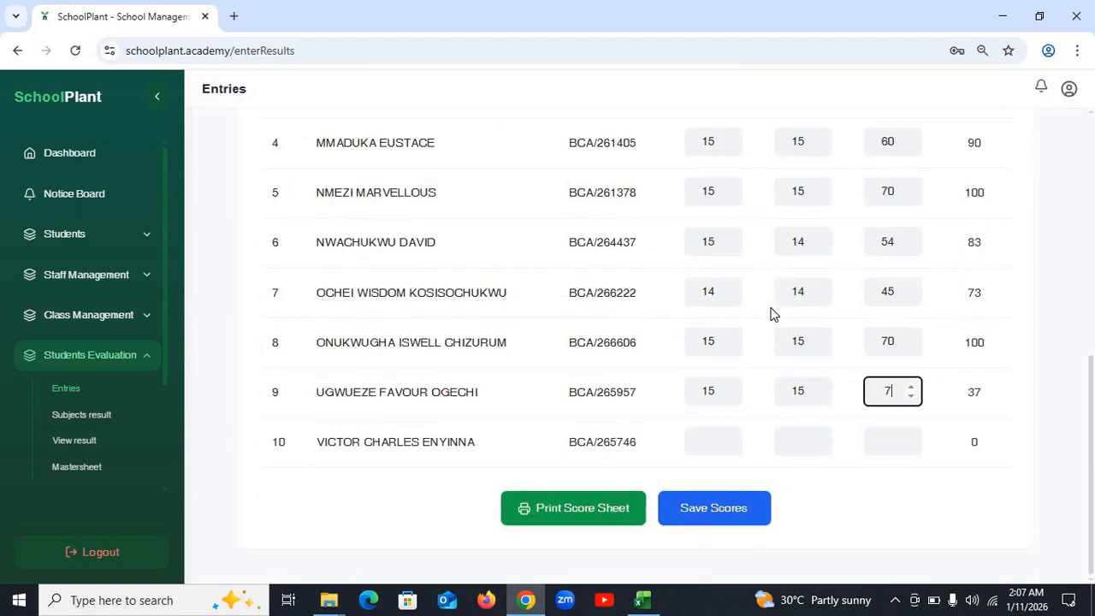
pyautogui.press('Tab')
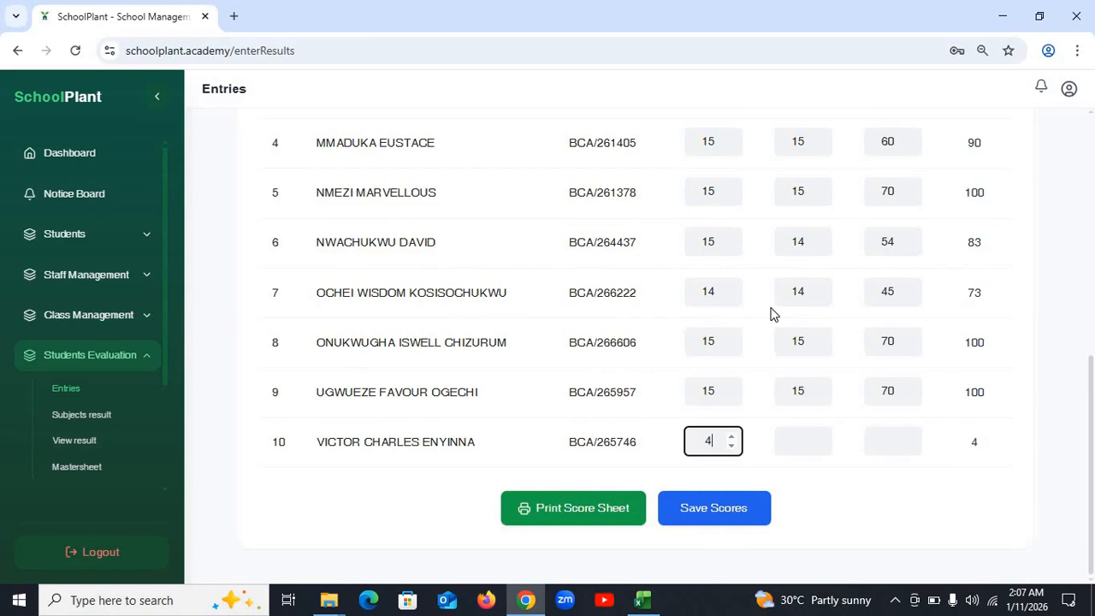
pyautogui.press('Tab')
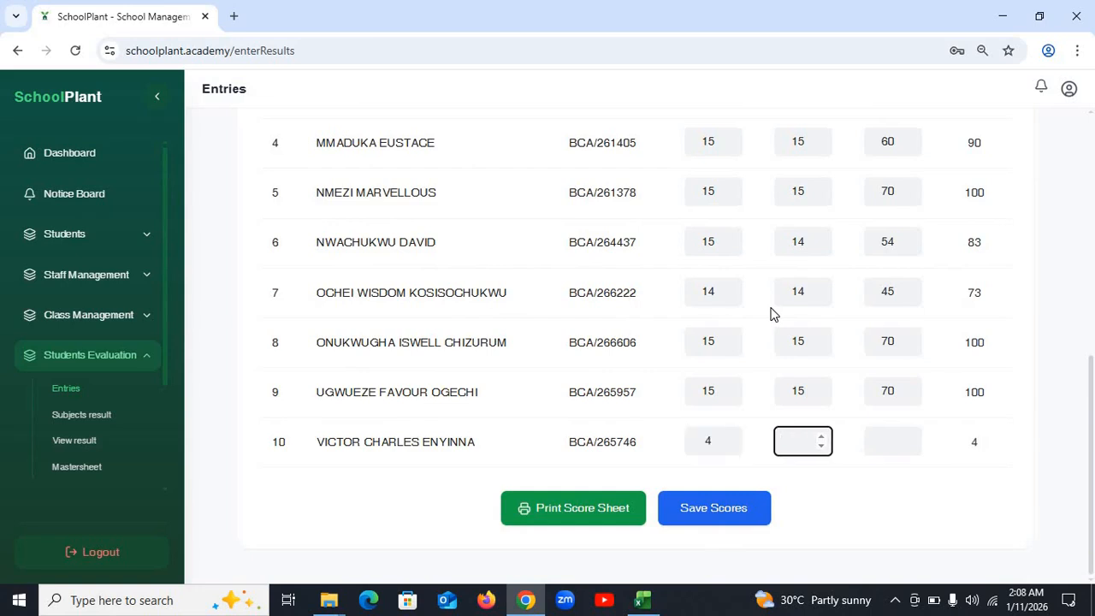
pyautogui.write('2')
pyautogui.press('Tab')
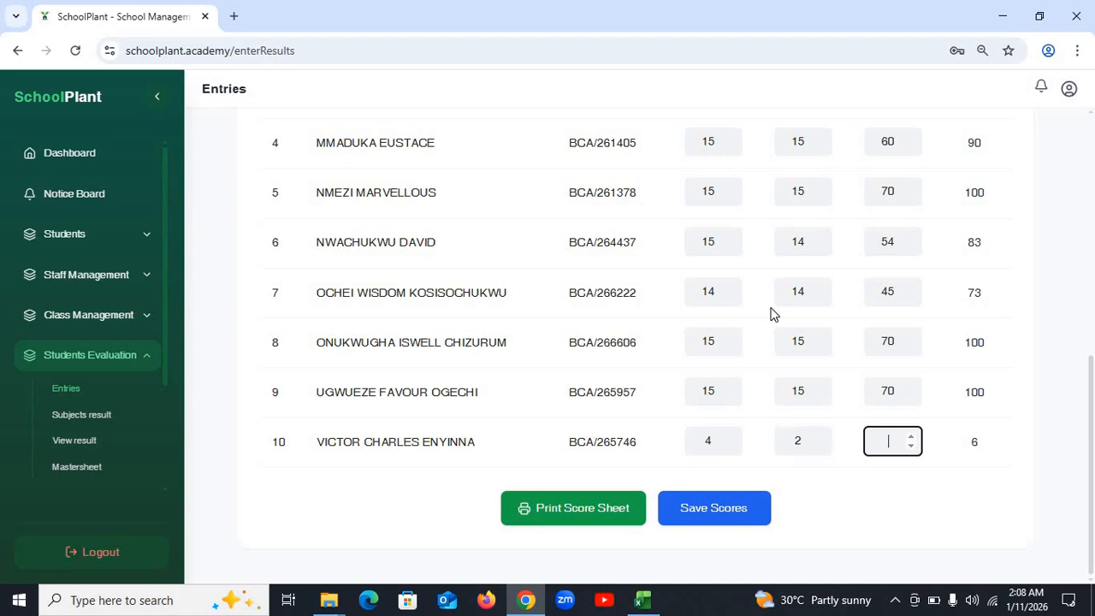
pyautogui.write('65')
pyautogui.press('Tab')
pyautogui.press('Tab')
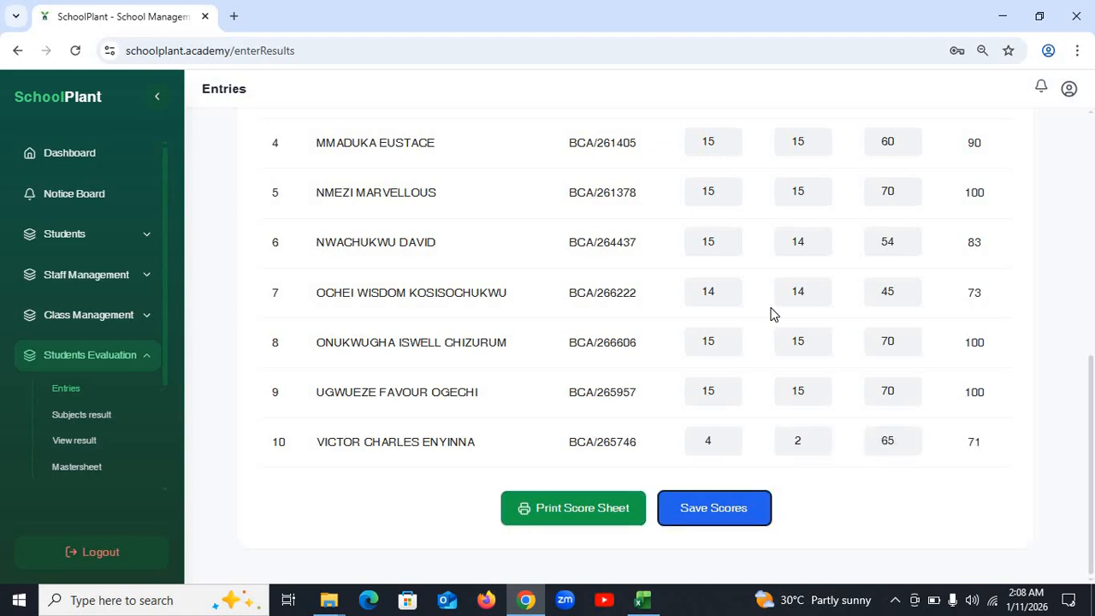
# - Save the English Language scores and acknowledge the 'Scores saved successfully' alert
pyautogui.scroll(4, 906, 294)
pyautogui.scroll(-4, 907, 294)
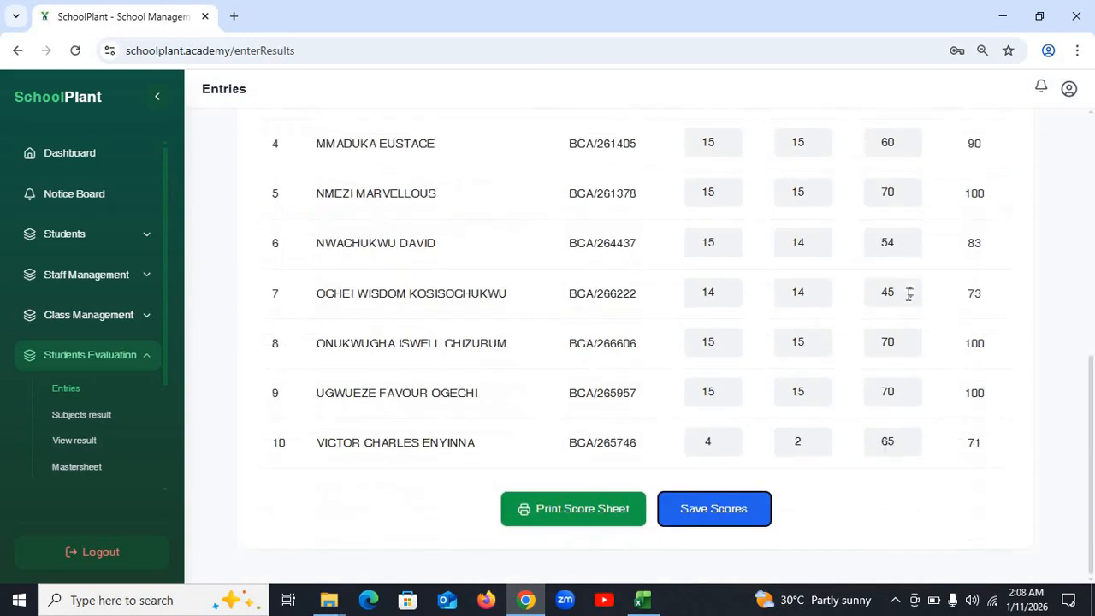
pyautogui.click(708, 512)
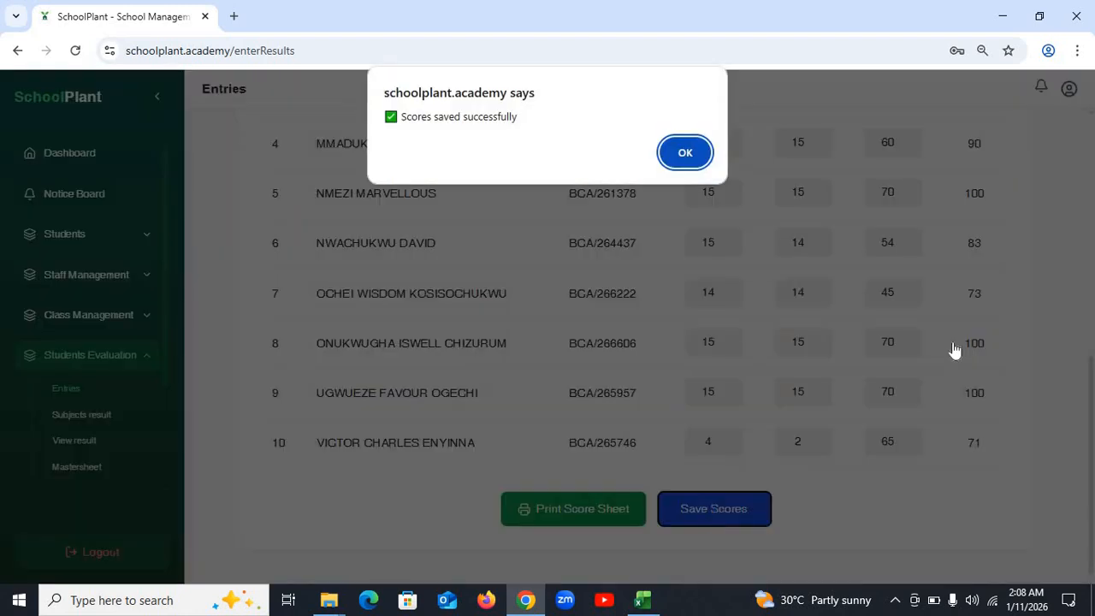
pyautogui.click(685, 154)
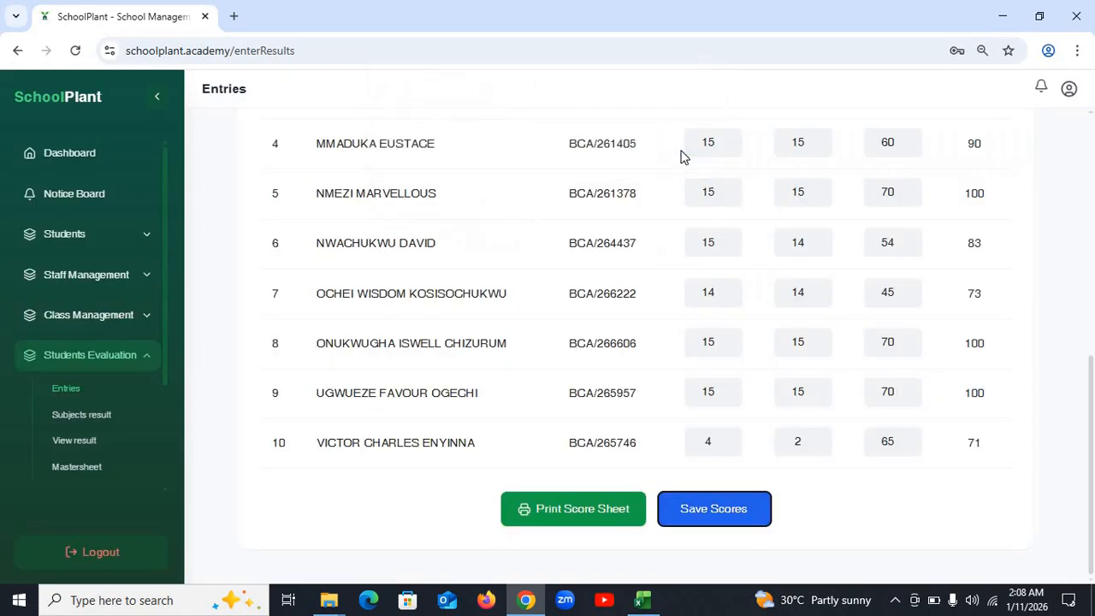
# - Choose MATHEMATICS as the next subject to score
pyautogui.scroll(7, 916, 247)
pyautogui.scroll(-4, 916, 247)
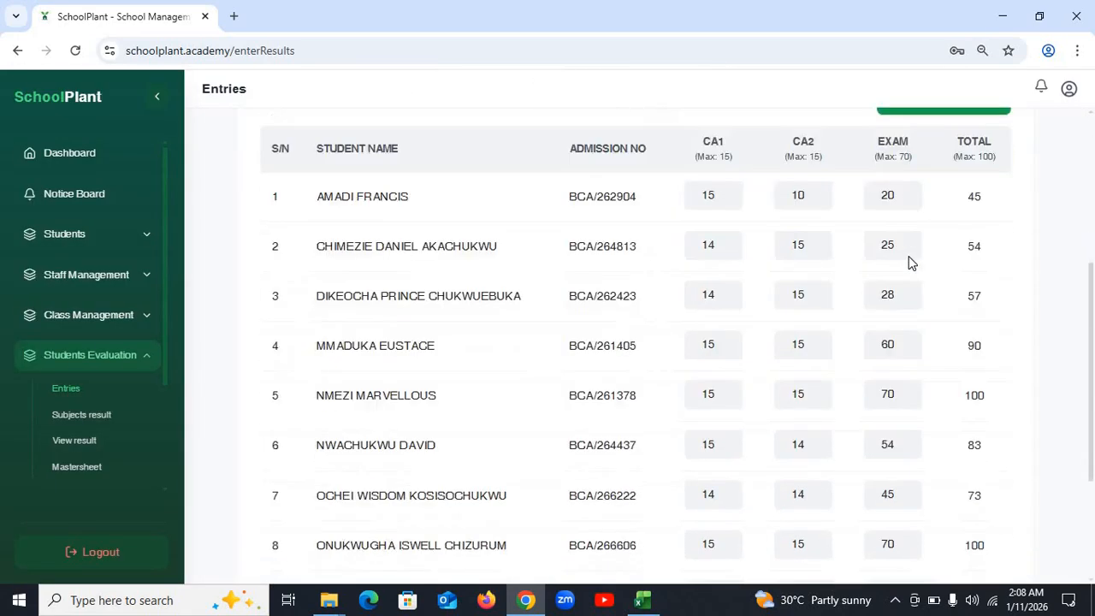
pyautogui.scroll(4, 909, 256)
pyautogui.click(912, 272)
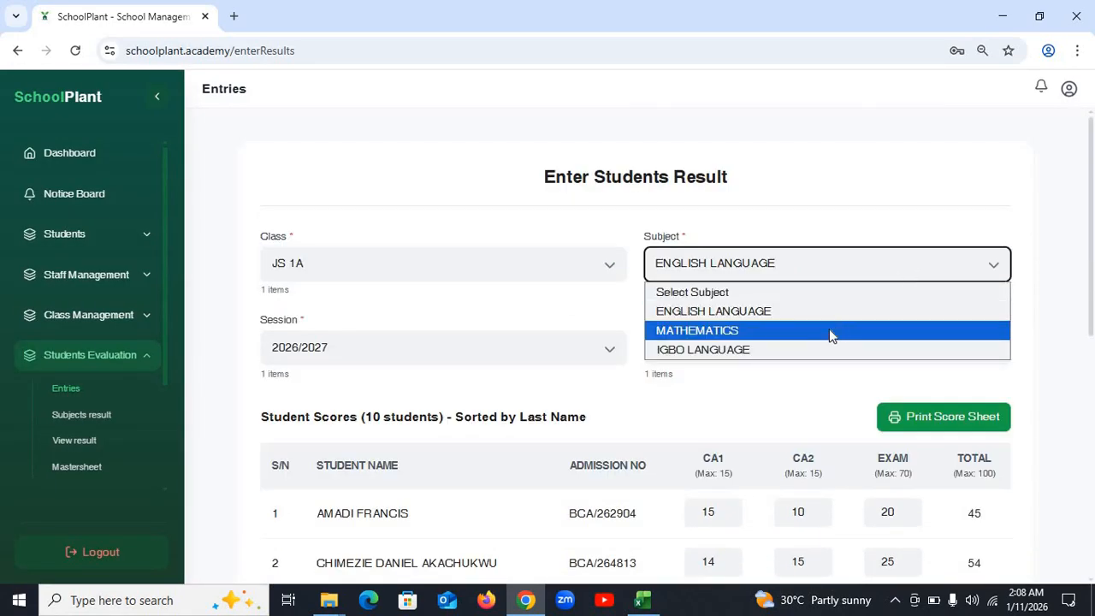
# - Select MATHEMATICS as the subject on the JS 1A score sheet
pyautogui.click(829, 330)
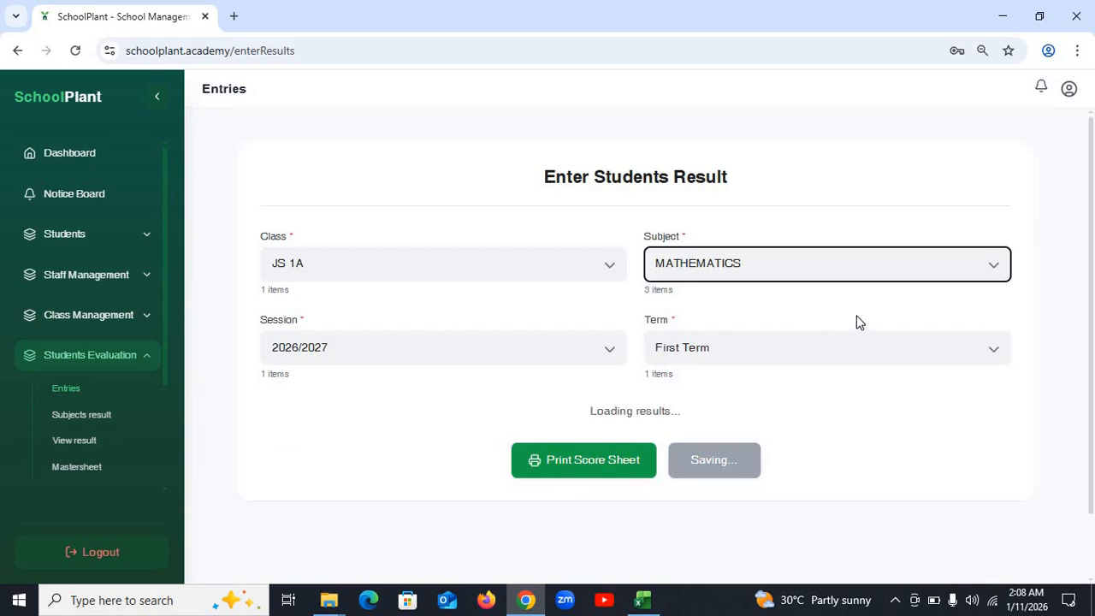
pyautogui.click(828, 267)
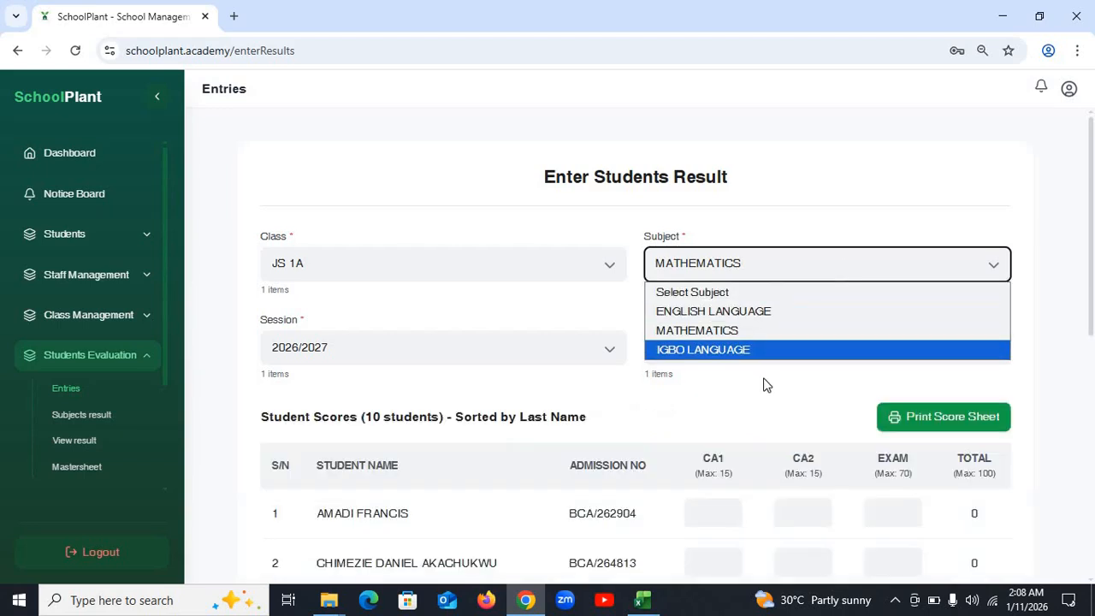
pyautogui.click(750, 392)
pyautogui.scroll(-5, 749, 390)
pyautogui.scroll(2, 748, 343)
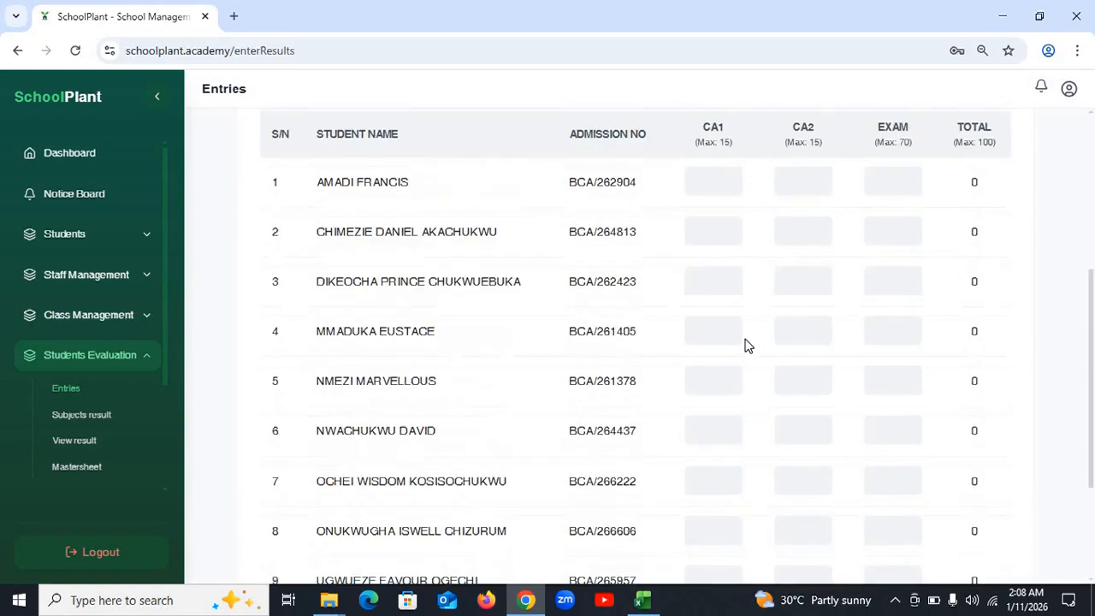
# - Enter CA1/CA2/exam for students 1–5: 14/–/50, 14/14/58, 14/–/45, 14/14/15, 14/14/52
pyautogui.click(708, 272)
pyautogui.write('1')
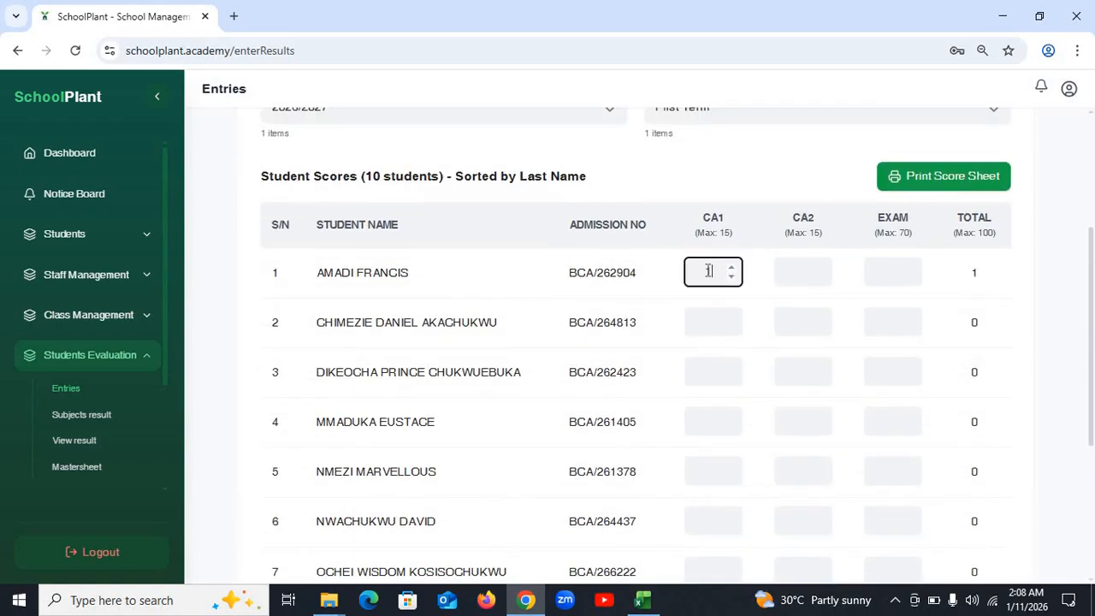
pyautogui.write('4')
pyautogui.press('Tab')
pyautogui.write('14')
pyautogui.press('Tab')
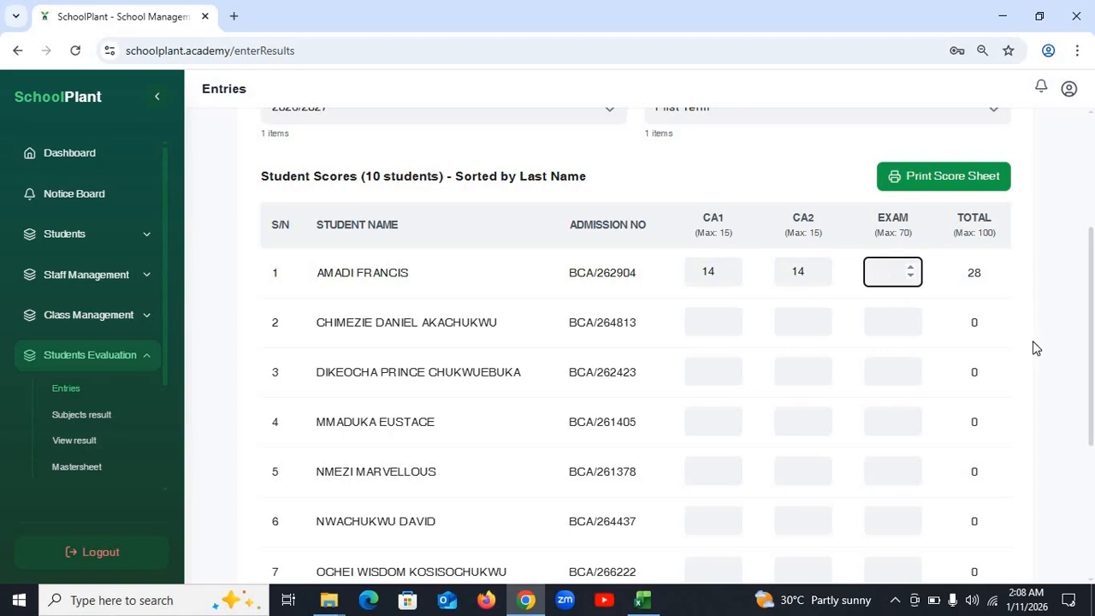
pyautogui.write('50')
pyautogui.press('Tab')
pyautogui.write('14')
pyautogui.press('Tab')
pyautogui.write('14')
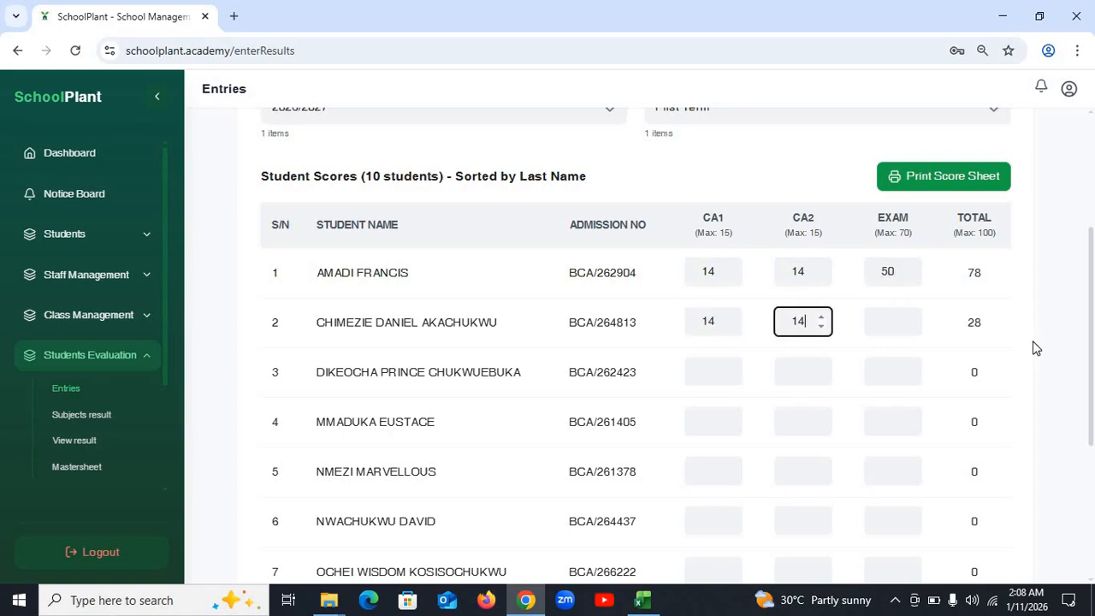
pyautogui.press('Tab')
pyautogui.write('58')
pyautogui.press('Tab')
pyautogui.write('1')
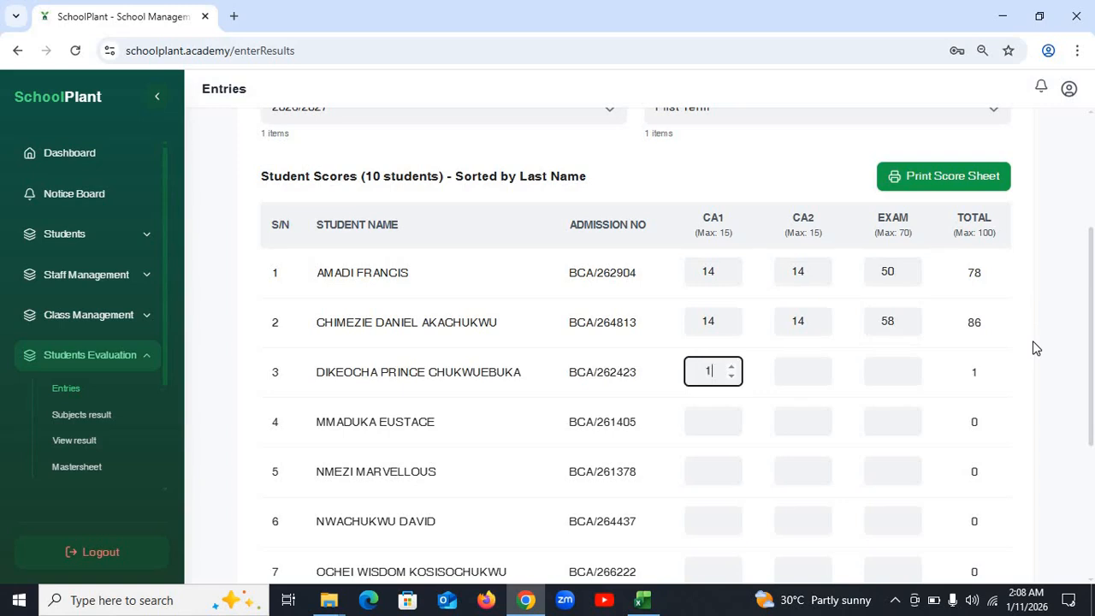
pyautogui.write('4')
pyautogui.press('Tab')
pyautogui.write('14')
pyautogui.press('Tab')
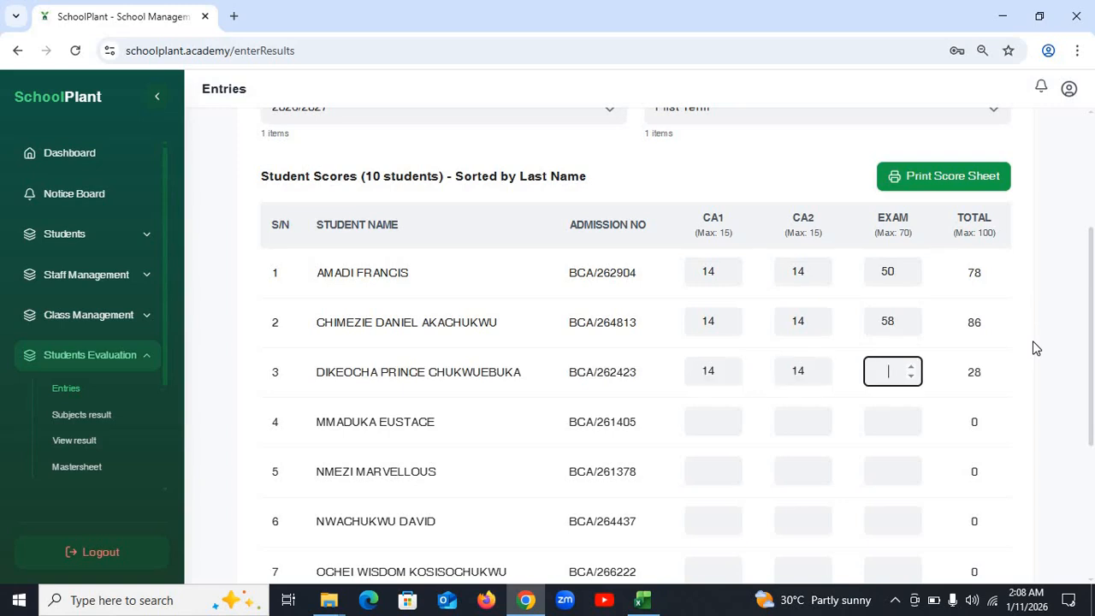
pyautogui.write('45')
pyautogui.press('Tab')
pyautogui.write('14')
pyautogui.press('Tab')
pyautogui.write('14')
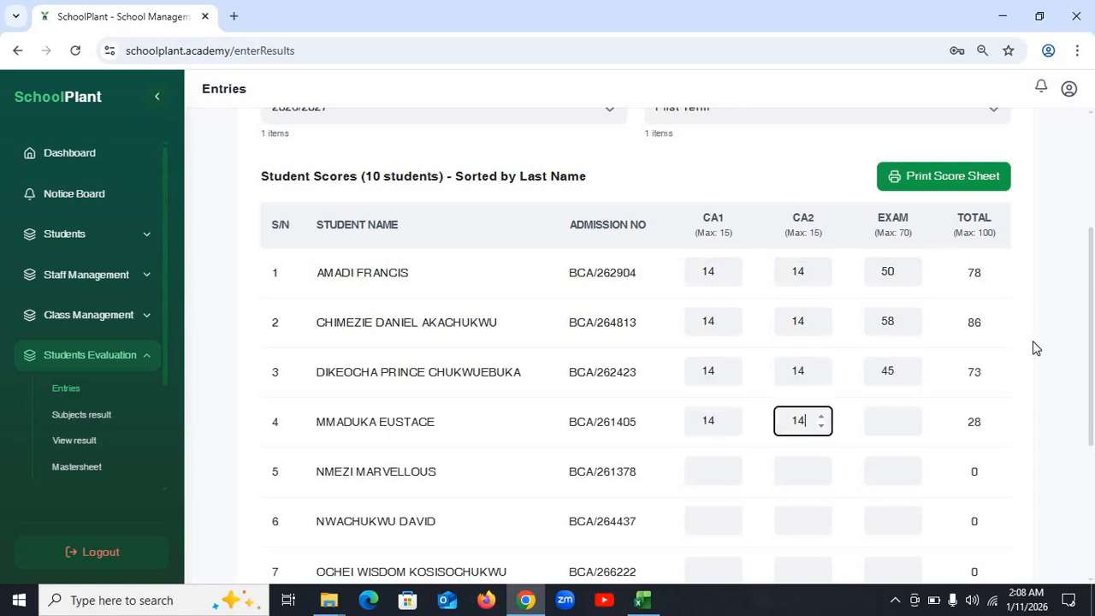
pyautogui.press('Tab')
pyautogui.write('15')
pyautogui.press('Tab')
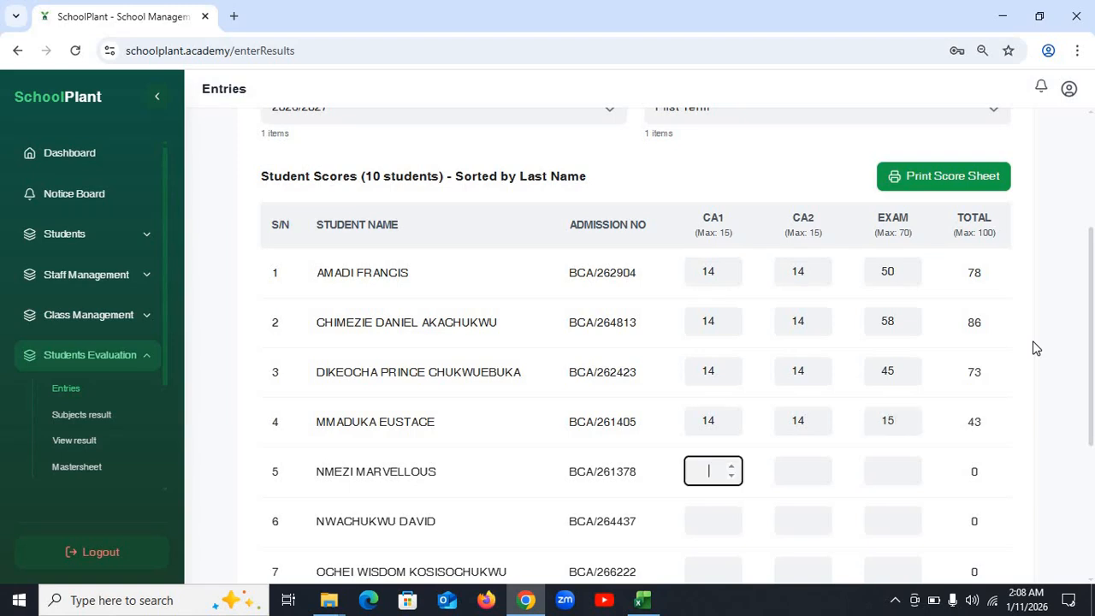
pyautogui.write('14')
pyautogui.press('Tab')
pyautogui.write('14')
pyautogui.press('Tab')
pyautogui.write('52')
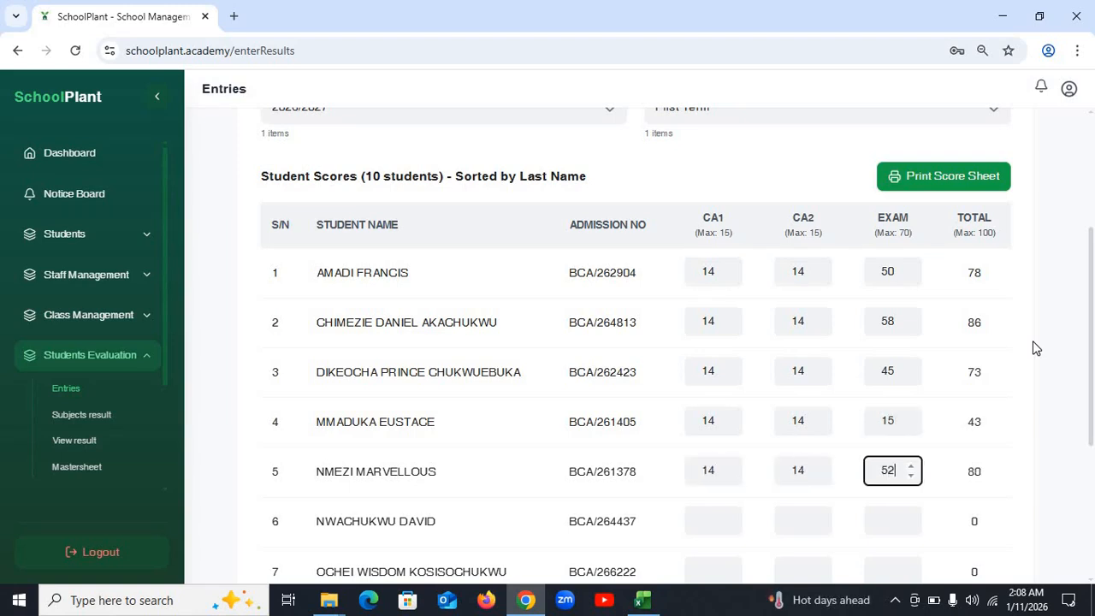
# - Enter CA1/CA2/exam for students 6–10: 14/15/50, 15/15/50, 15/15/70, 15/–/65, 15/14/70
pyautogui.press('Tab')
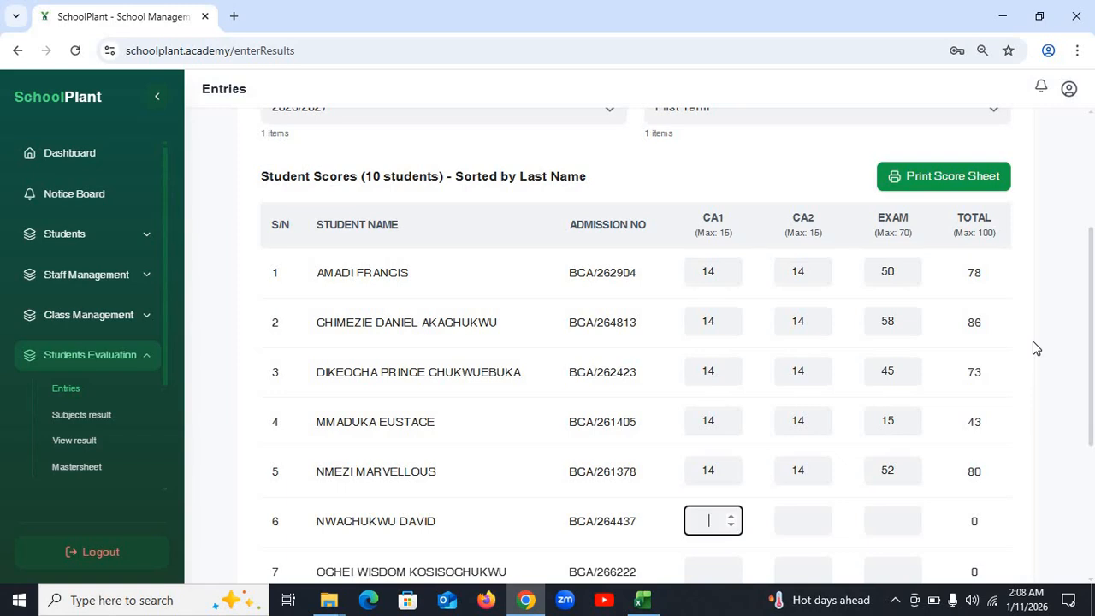
pyautogui.write('14')
pyautogui.press('Tab')
pyautogui.write('15')
pyautogui.press('Tab')
pyautogui.write('50')
pyautogui.press('Tab')
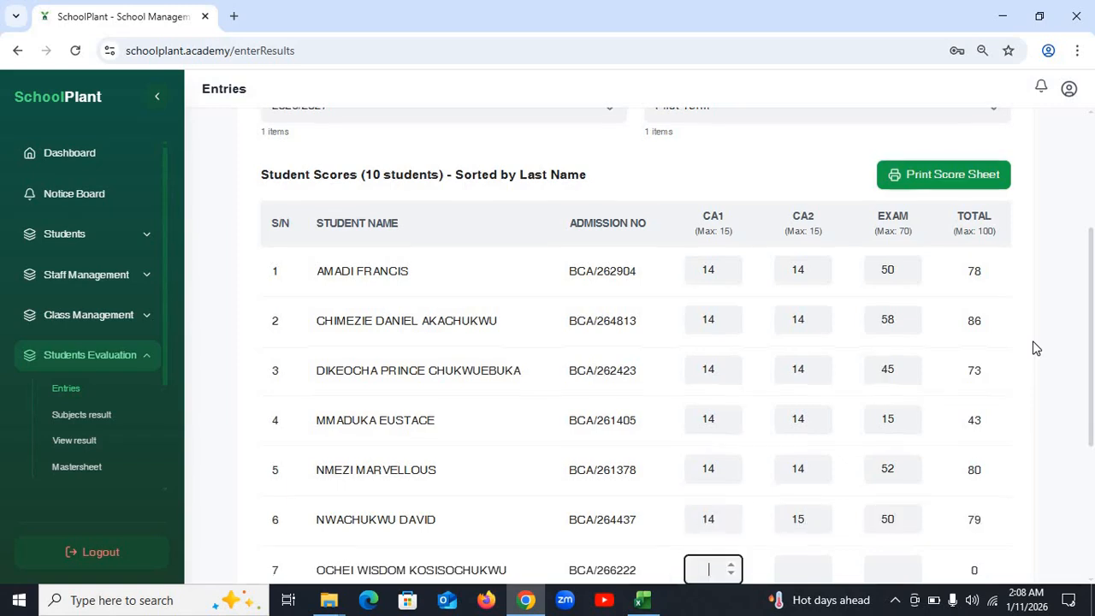
pyautogui.write('15')
pyautogui.press('Tab')
pyautogui.write('15')
pyautogui.press('Tab')
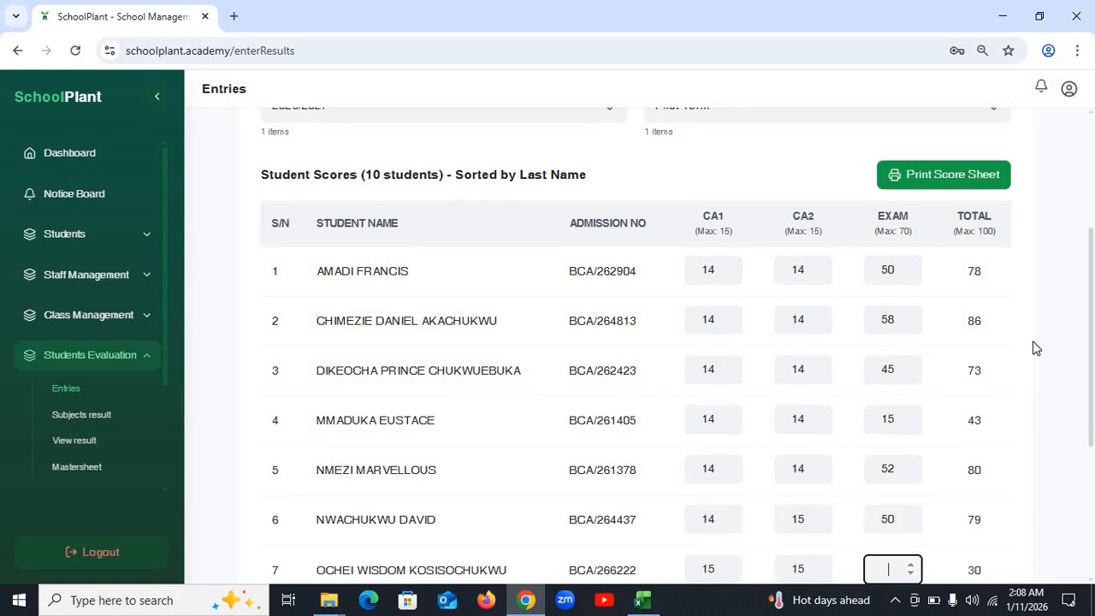
pyautogui.write('50')
pyautogui.press('Tab')
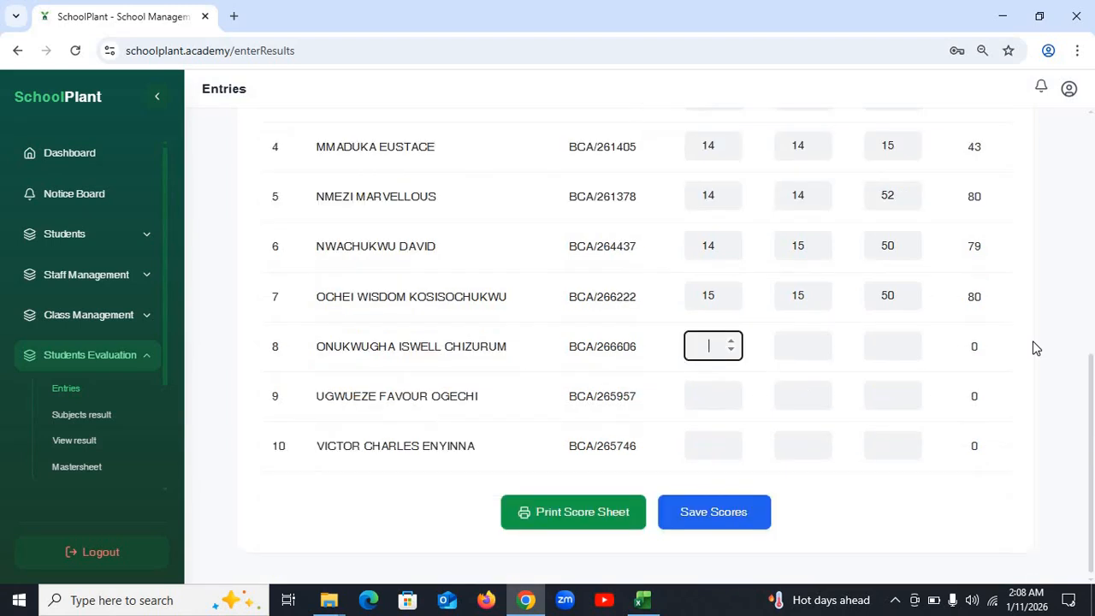
pyautogui.write('15')
pyautogui.press('Tab')
pyautogui.write('15')
pyautogui.press('Tab')
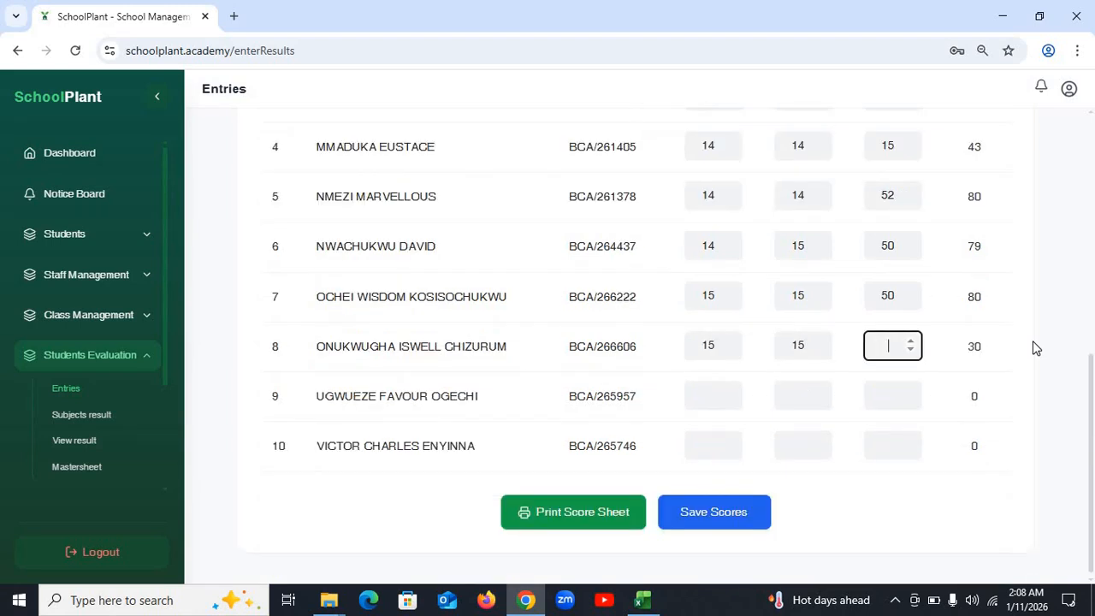
pyautogui.write('70')
pyautogui.press('Tab')
pyautogui.write('15')
pyautogui.press('Tab')
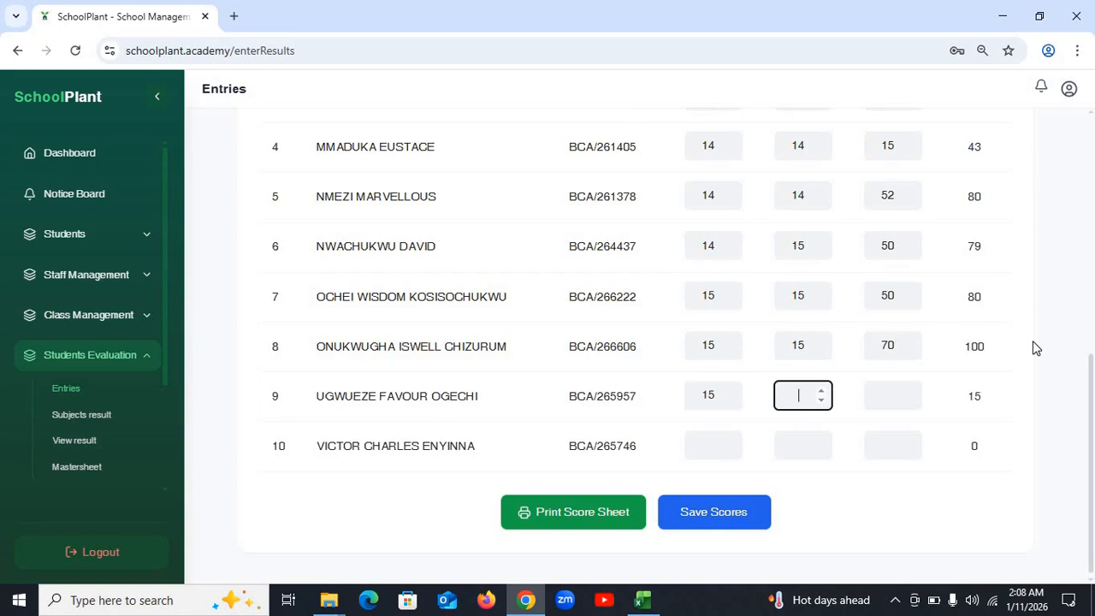
pyautogui.press('Tab')
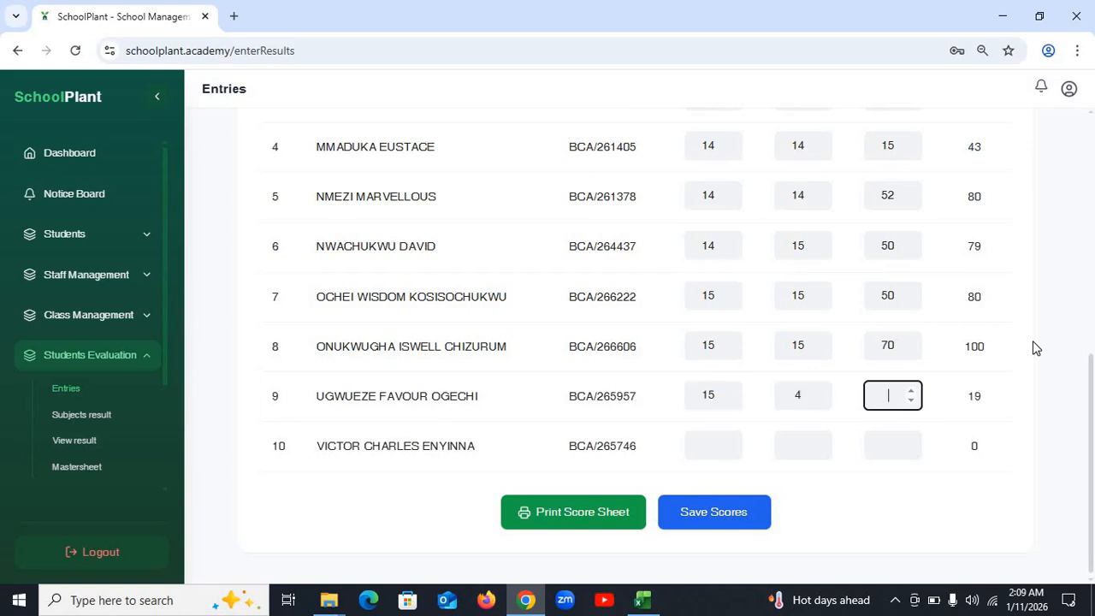
pyautogui.write('65')
pyautogui.press('Tab')
pyautogui.write('1')
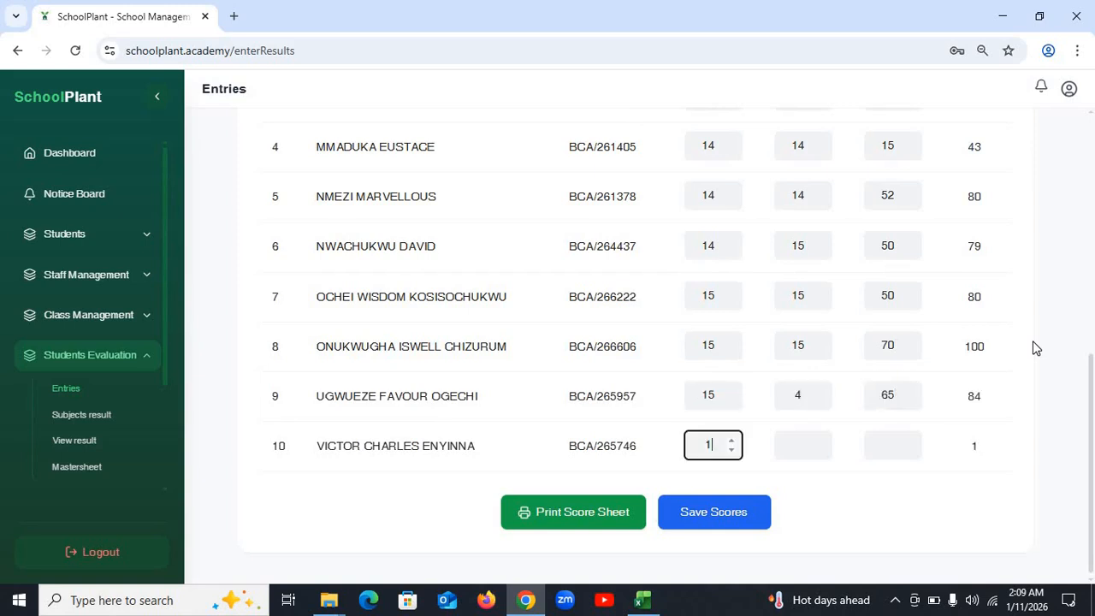
pyautogui.write('5')
pyautogui.press('Tab')
pyautogui.write('14')
pyautogui.press('Tab')
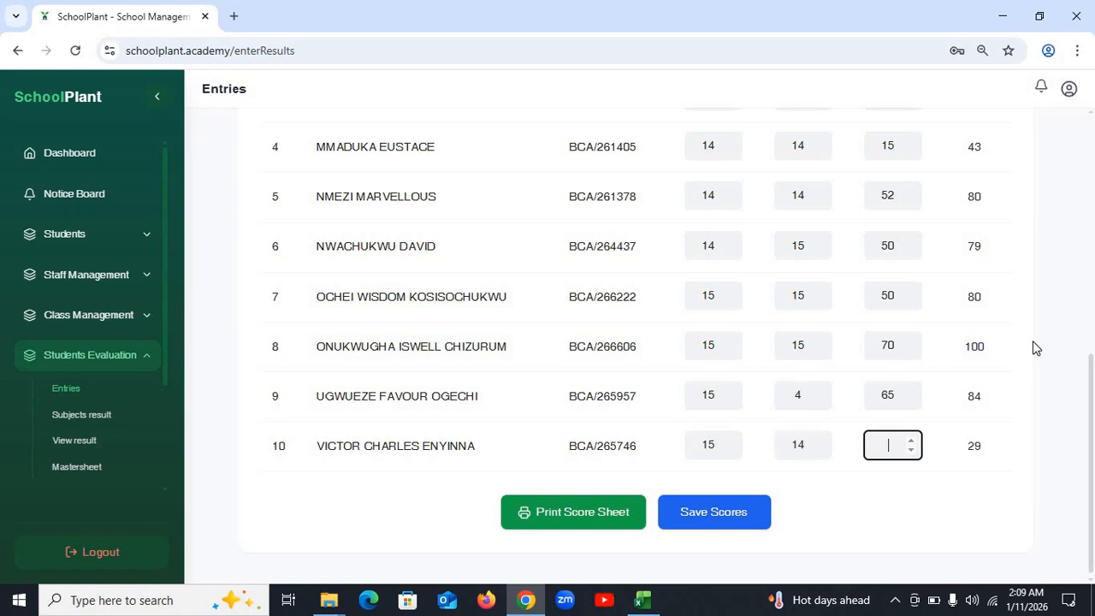
pyautogui.write('70')
pyautogui.press('Tab')
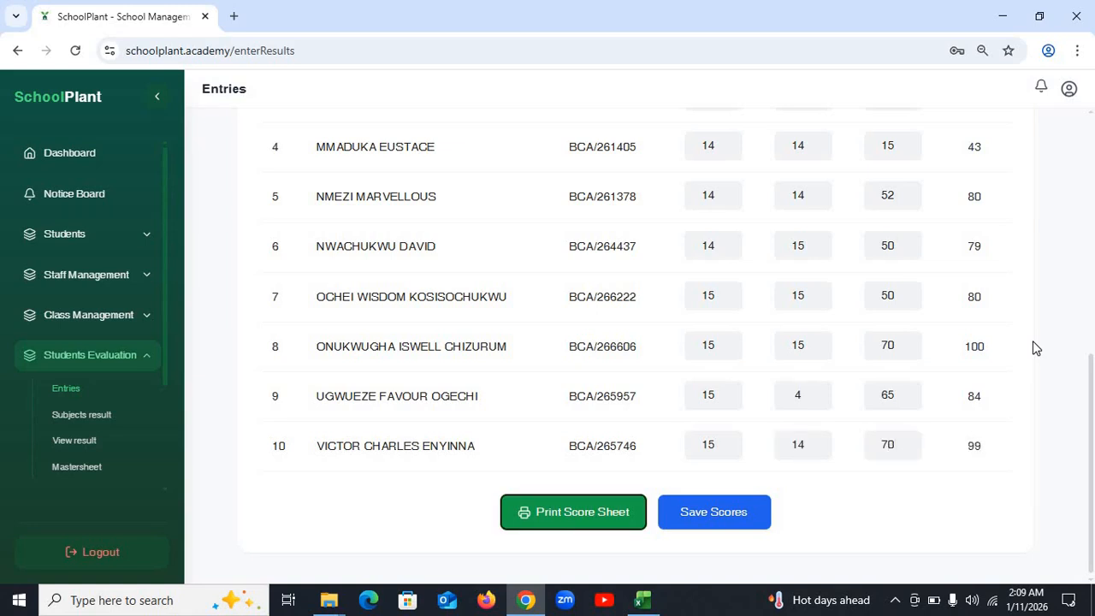
# - Save the Mathematics scores and acknowledge the saved confirmation
pyautogui.click(709, 520)
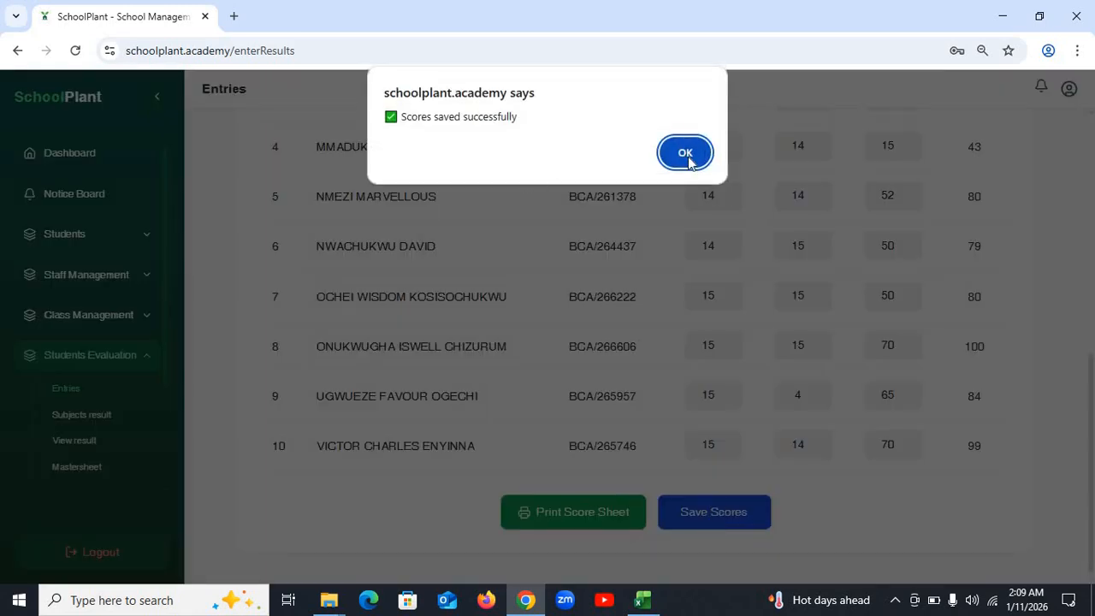
pyautogui.click(685, 154)
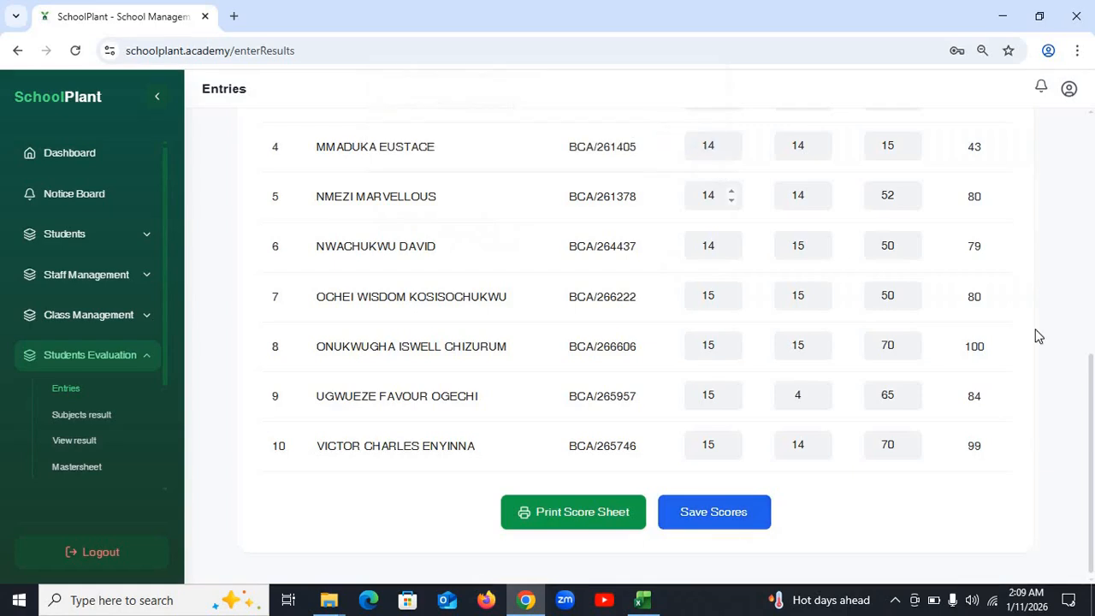
pyautogui.scroll(7, 1027, 330)
# - Switch the score sheet's subject to IGBO LANGUAGE
pyautogui.click(766, 266)
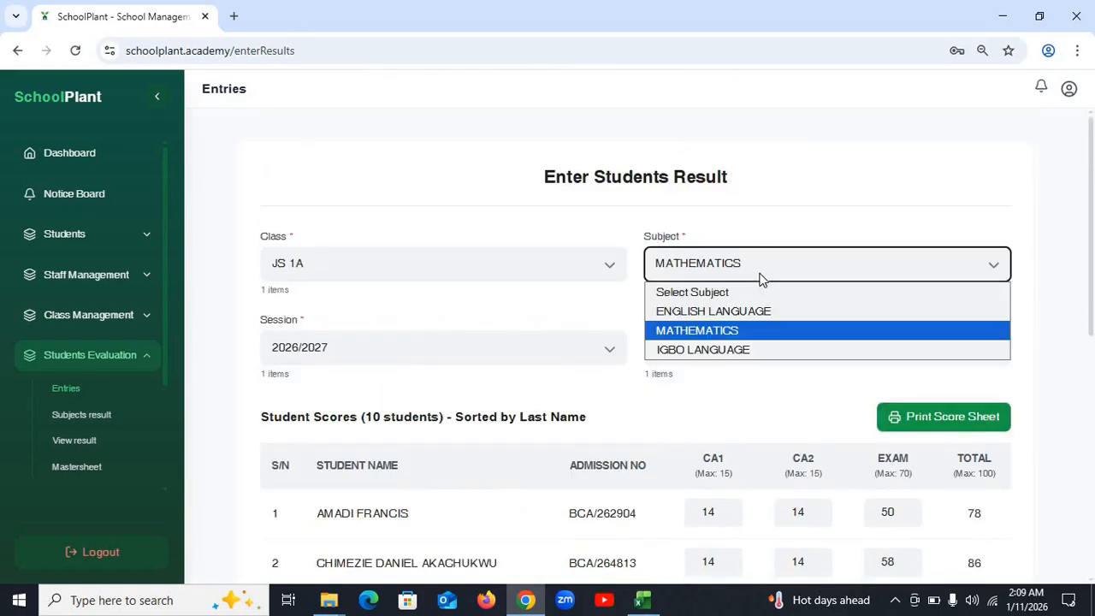
pyautogui.click(749, 349)
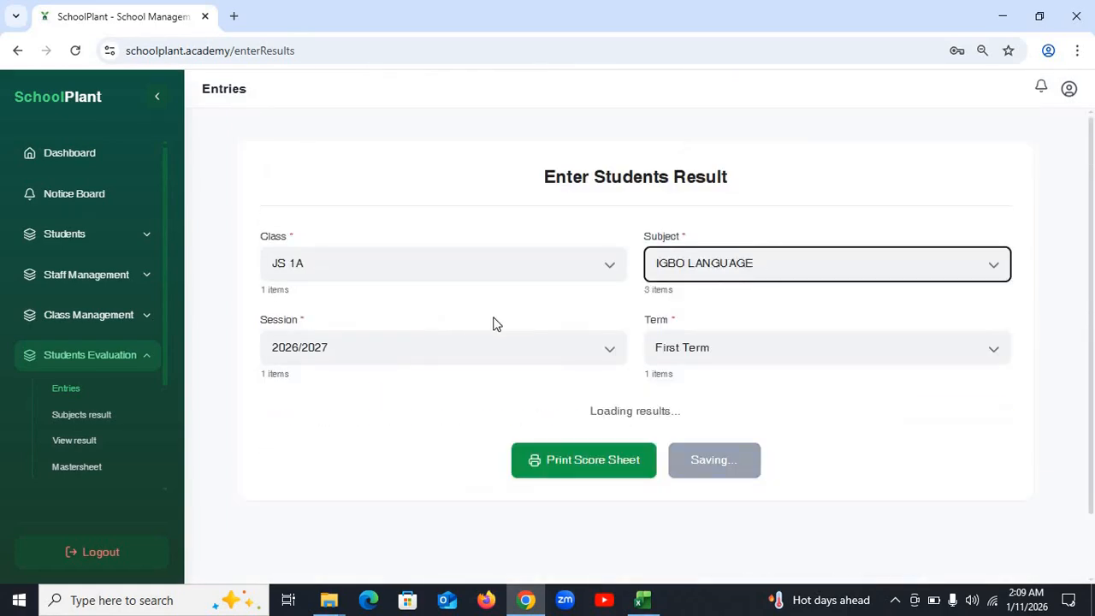
pyautogui.scroll(-3, 546, 330)
pyautogui.scroll(3, 663, 309)
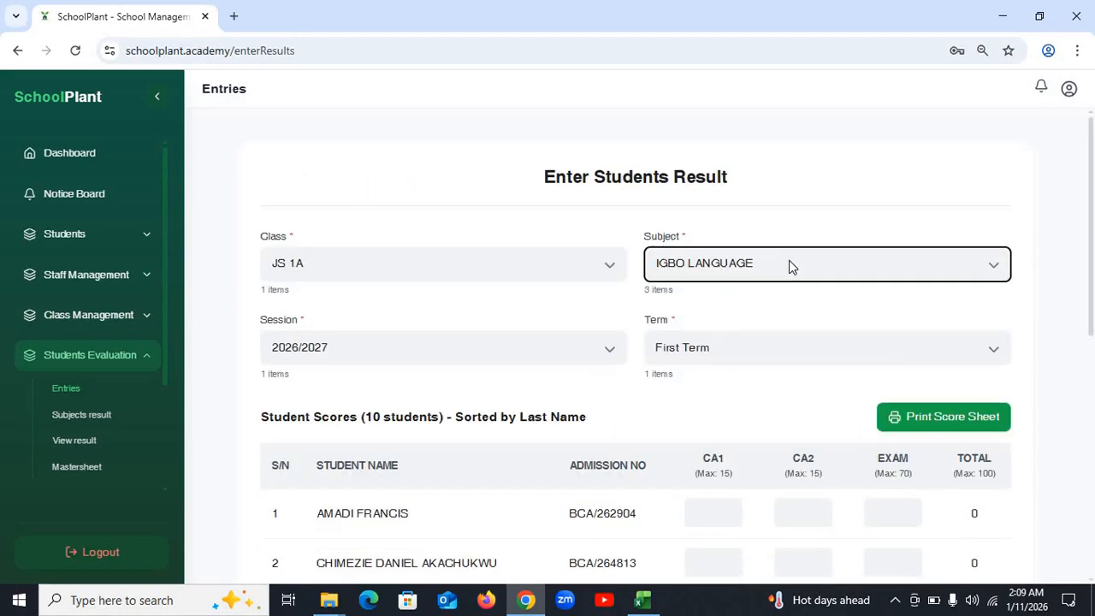
pyautogui.scroll(-6, 778, 368)
pyautogui.scroll(6, 779, 352)
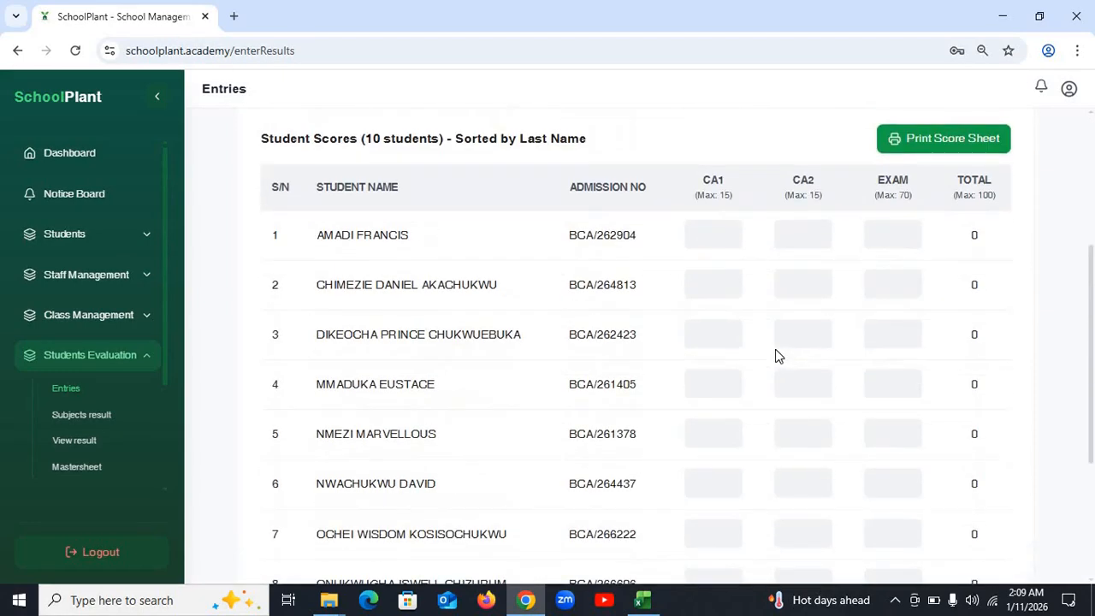
# - Enter CA1/CA2/exam for students 1–5: 14/14/45, 4/14/45, 15/–/50, 14/15/47, 15/15/10
pyautogui.click(706, 234)
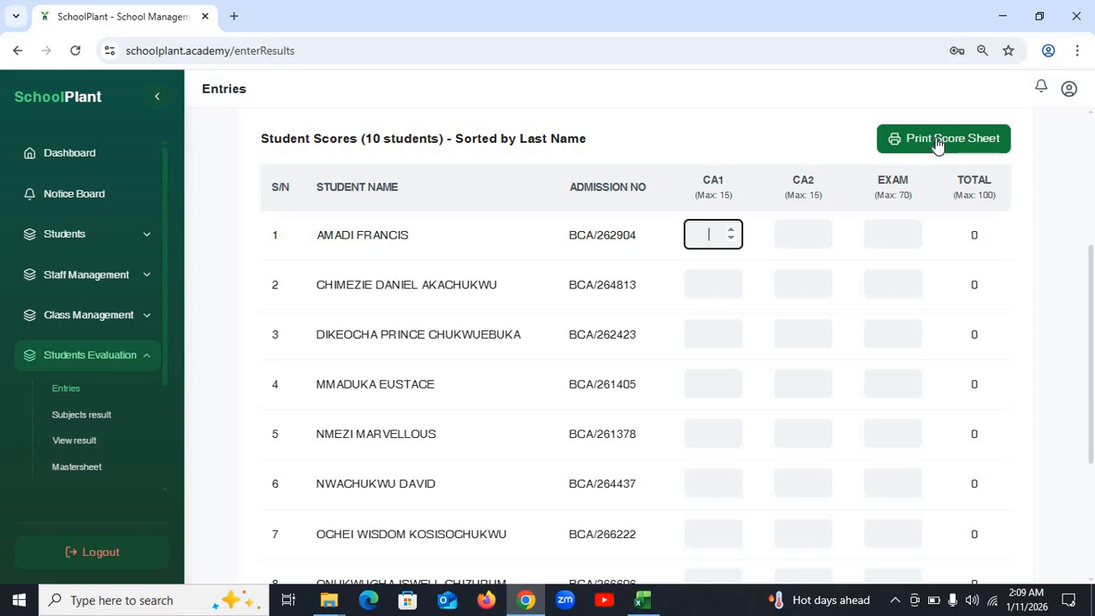
pyautogui.write('14')
pyautogui.press('Tab')
pyautogui.write('14')
pyautogui.press('Tab')
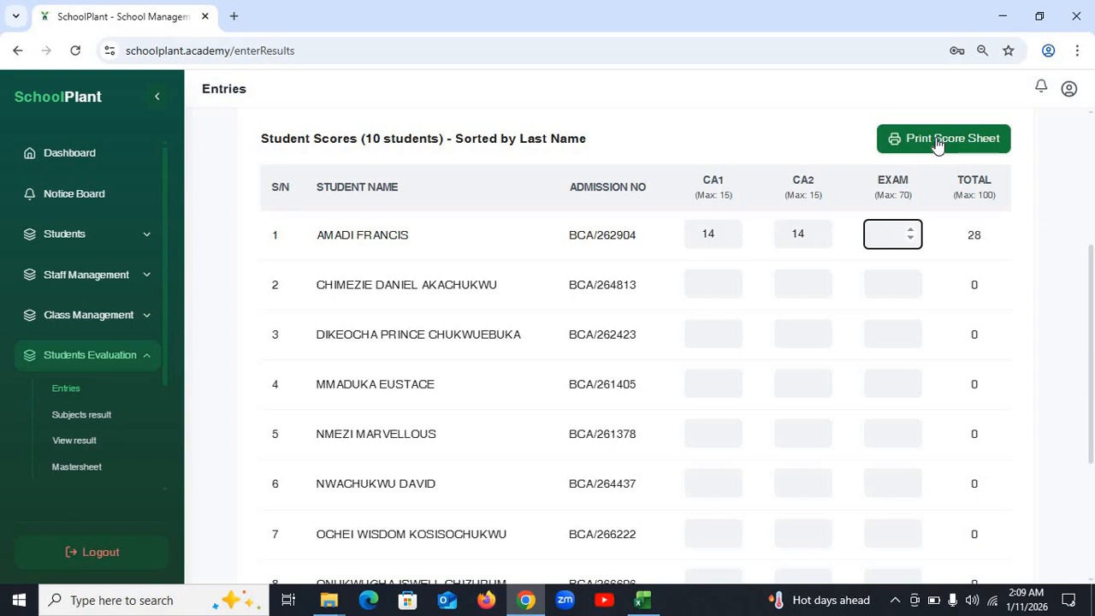
pyautogui.write('45')
pyautogui.press('Tab')
pyautogui.write('4')
pyautogui.press('Tab')
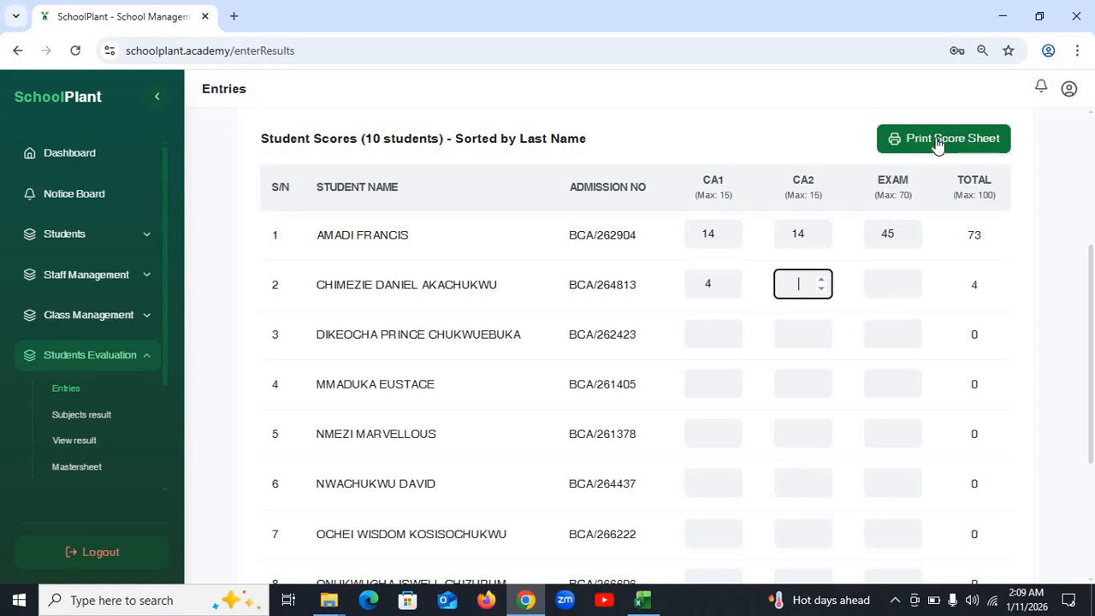
pyautogui.write('14')
pyautogui.press('Tab')
pyautogui.write('45')
pyautogui.press('Tab')
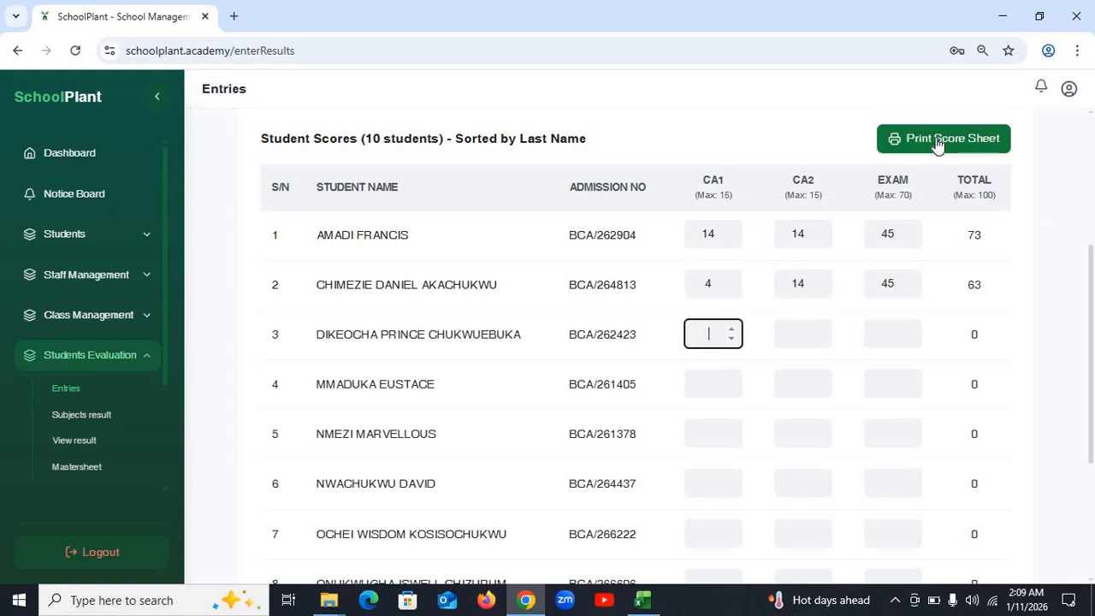
pyautogui.write('15')
pyautogui.press('Tab')
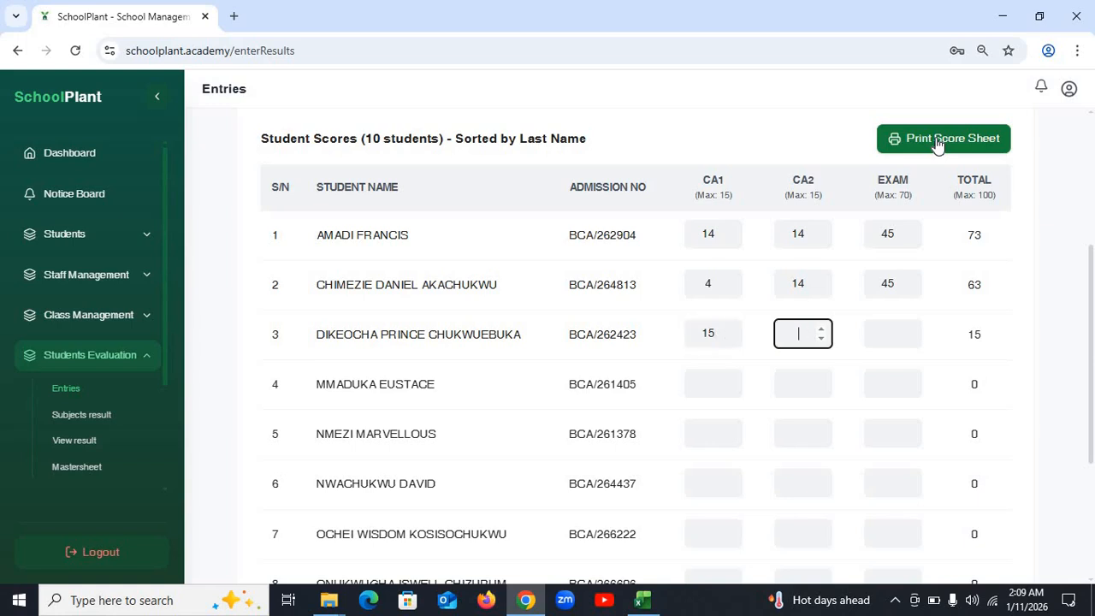
pyautogui.write('15')
pyautogui.press('Tab')
pyautogui.write('50')
pyautogui.press('Tab')
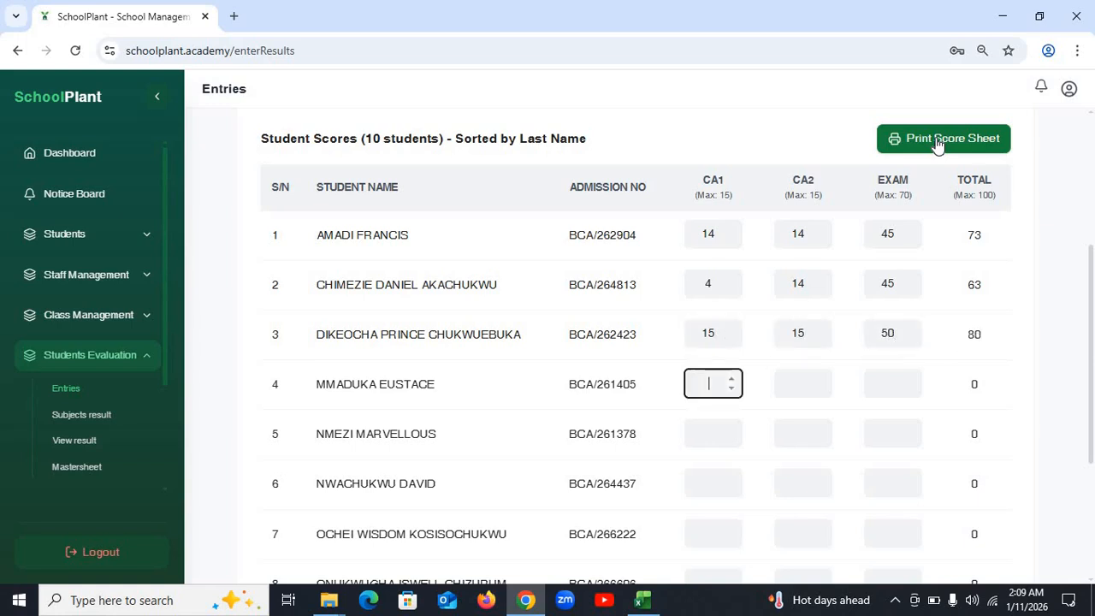
pyautogui.write('14')
pyautogui.press('Tab')
pyautogui.write('15')
pyautogui.press('Tab')
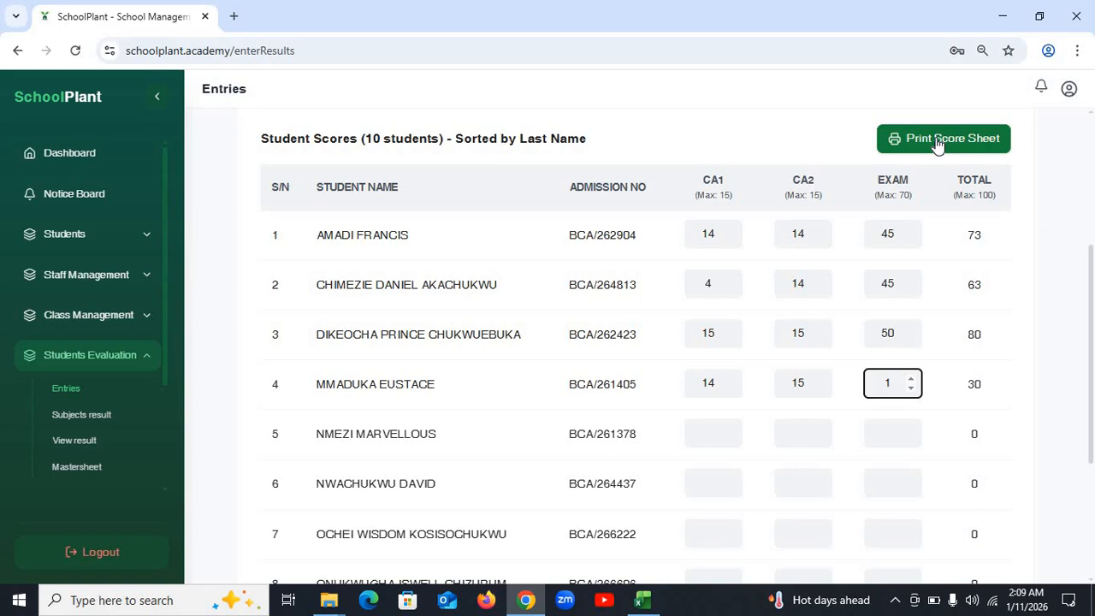
pyautogui.write('47')
pyautogui.press('Tab')
pyautogui.write('15')
pyautogui.press('Tab')
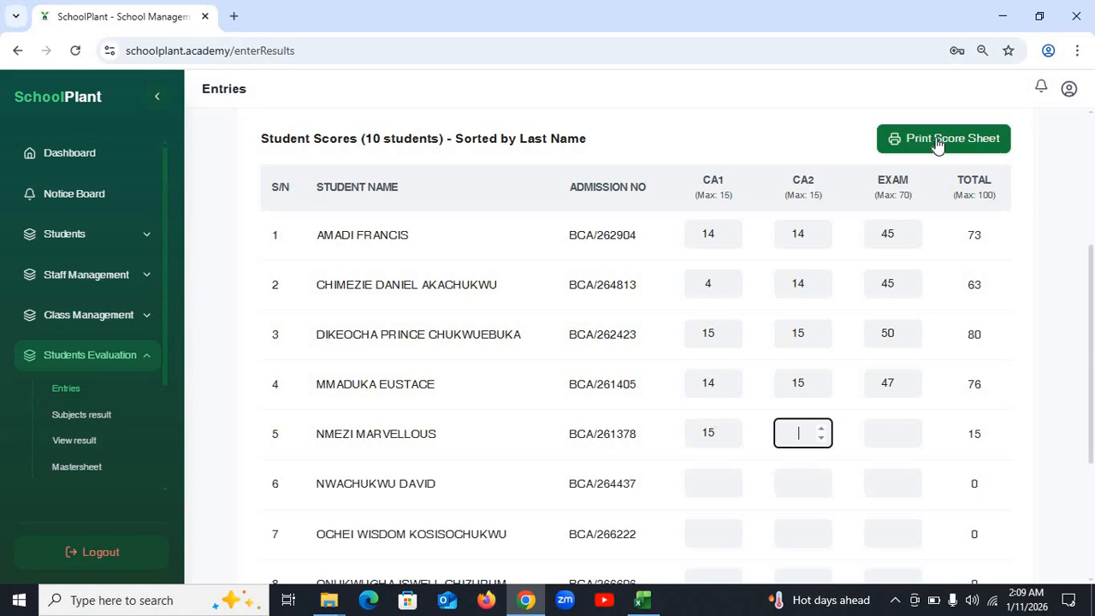
pyautogui.write('15')
pyautogui.press('Tab')
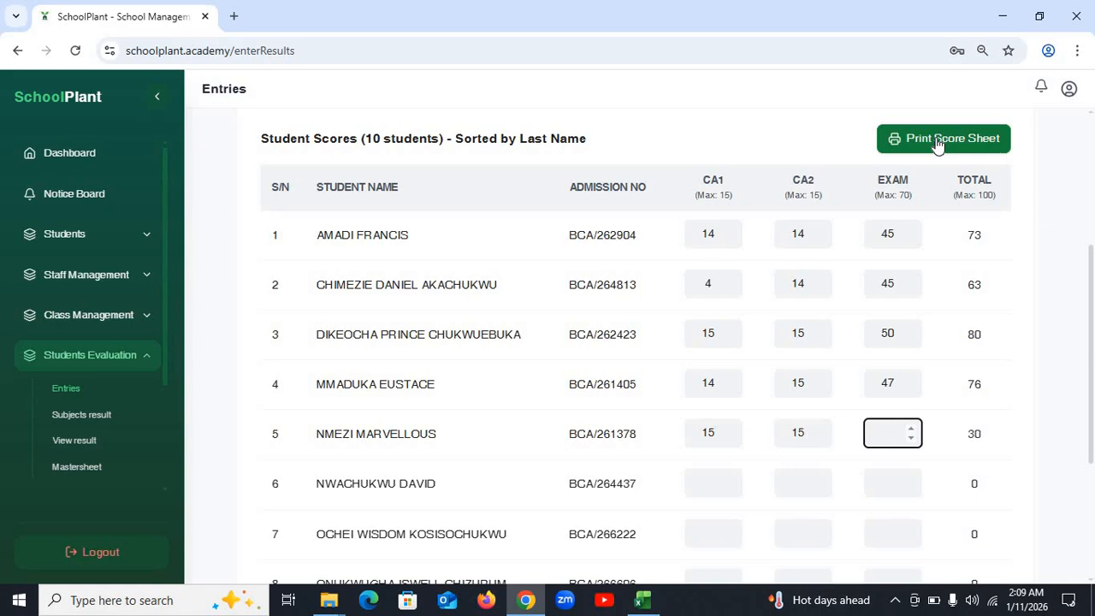
pyautogui.write('1')
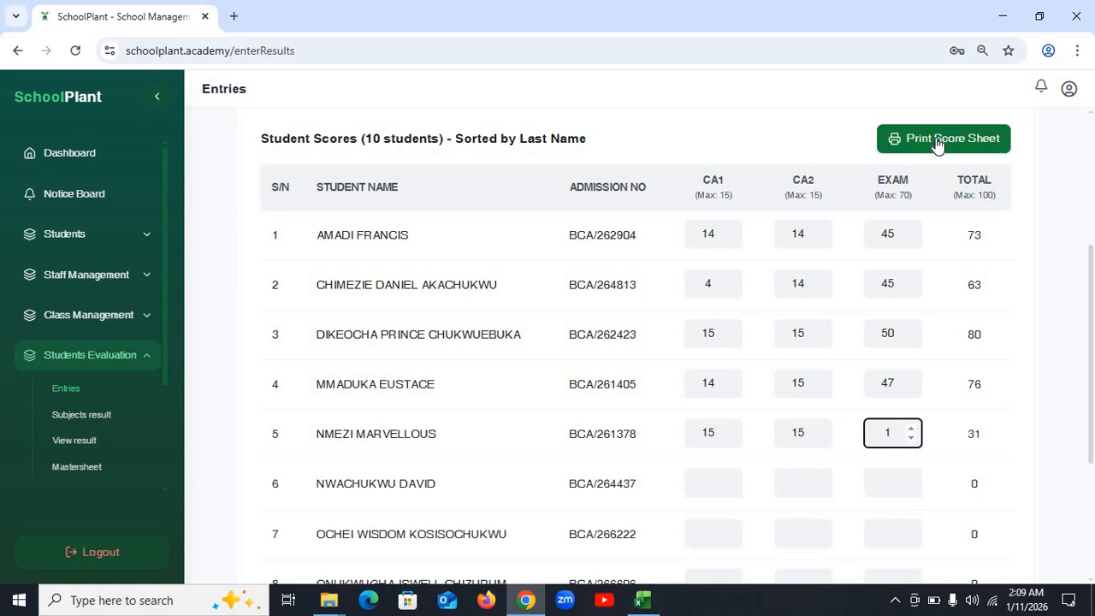
pyautogui.write('0')
# - Enter CA1/CA2/exam for students 6–10: 14/14/15, –/15/65, 14/12/15, 14/15/15, 14/–/50
pyautogui.press('Tab')
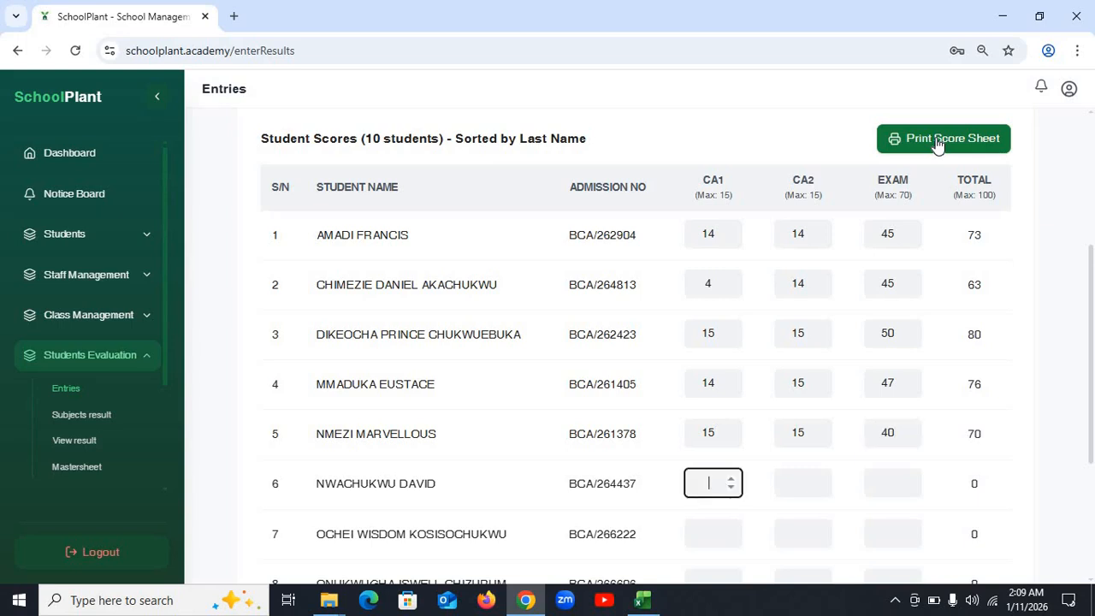
pyautogui.write('14')
pyautogui.press('Tab')
pyautogui.write('14')
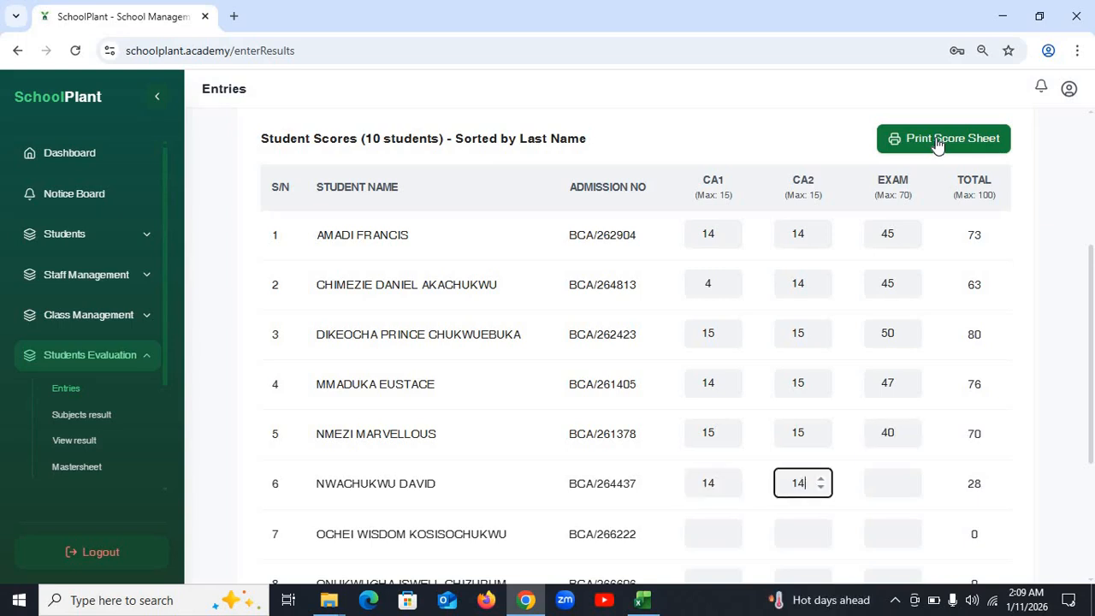
pyautogui.press('Tab')
pyautogui.write('15')
pyautogui.press('Tab')
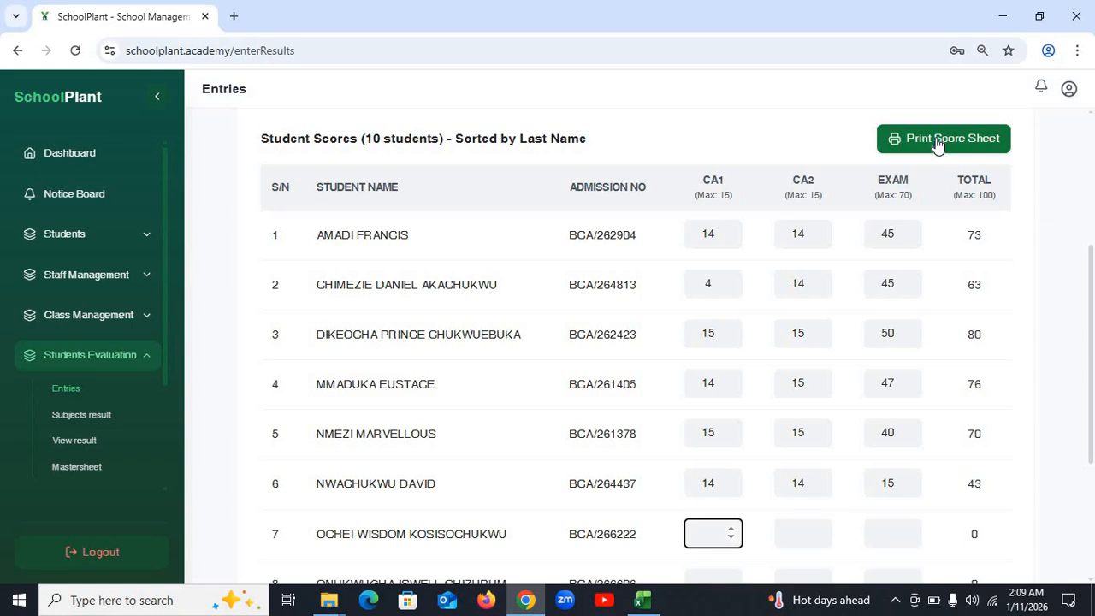
pyautogui.press('Tab')
pyautogui.write('15')
pyautogui.press('Tab')
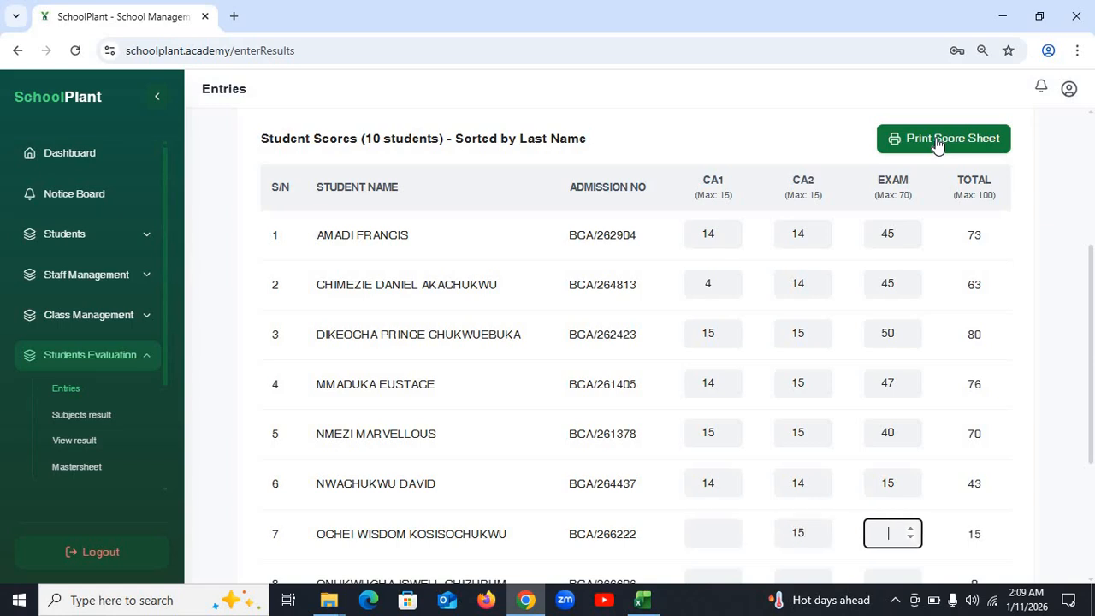
pyautogui.write('65')
pyautogui.press('Tab')
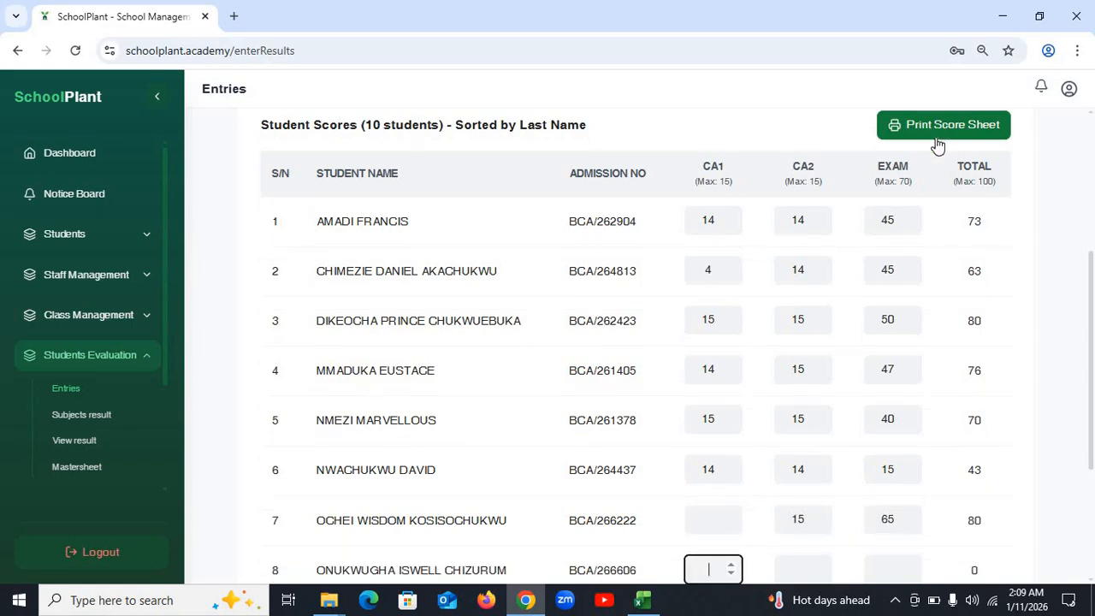
pyautogui.write('14')
pyautogui.press('Tab')
pyautogui.write('12')
pyautogui.press('Tab')
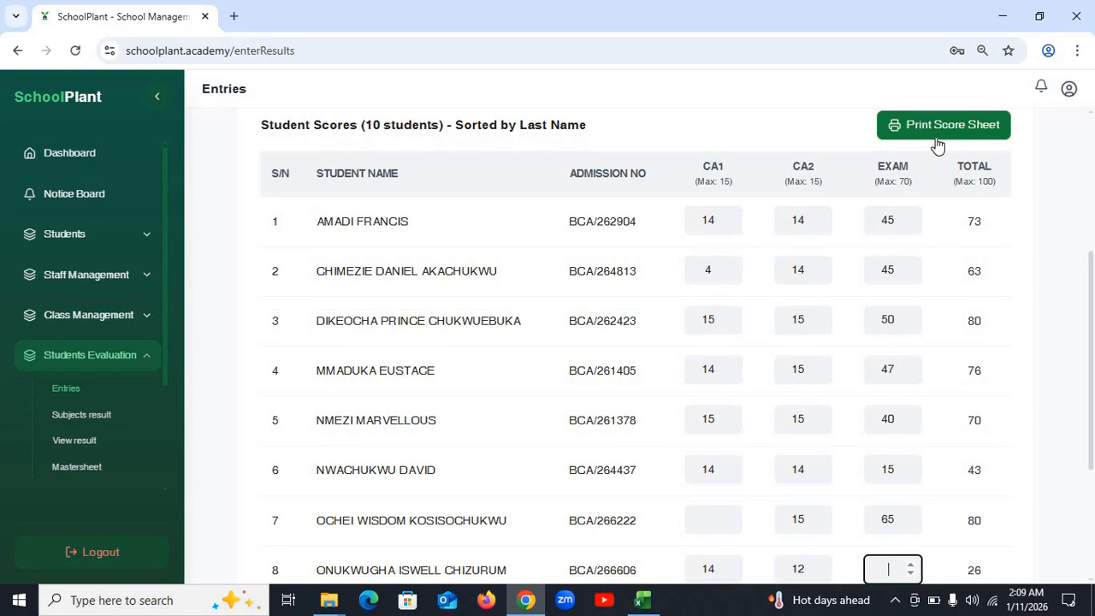
pyautogui.write('15')
pyautogui.press('Tab')
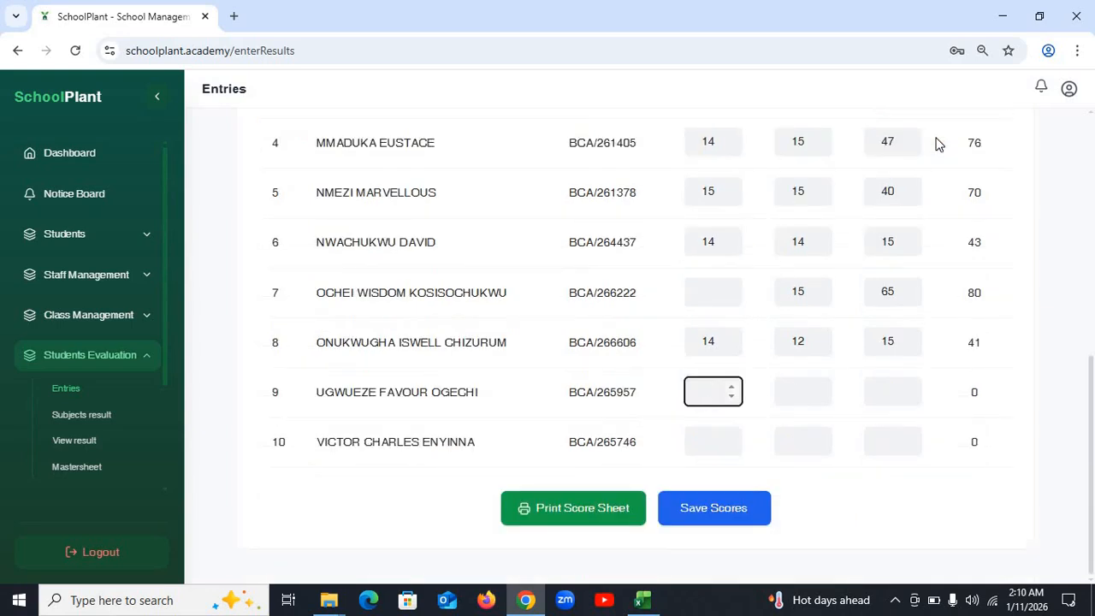
pyautogui.write('14')
pyautogui.press('Tab')
pyautogui.write('15')
pyautogui.press('Tab')
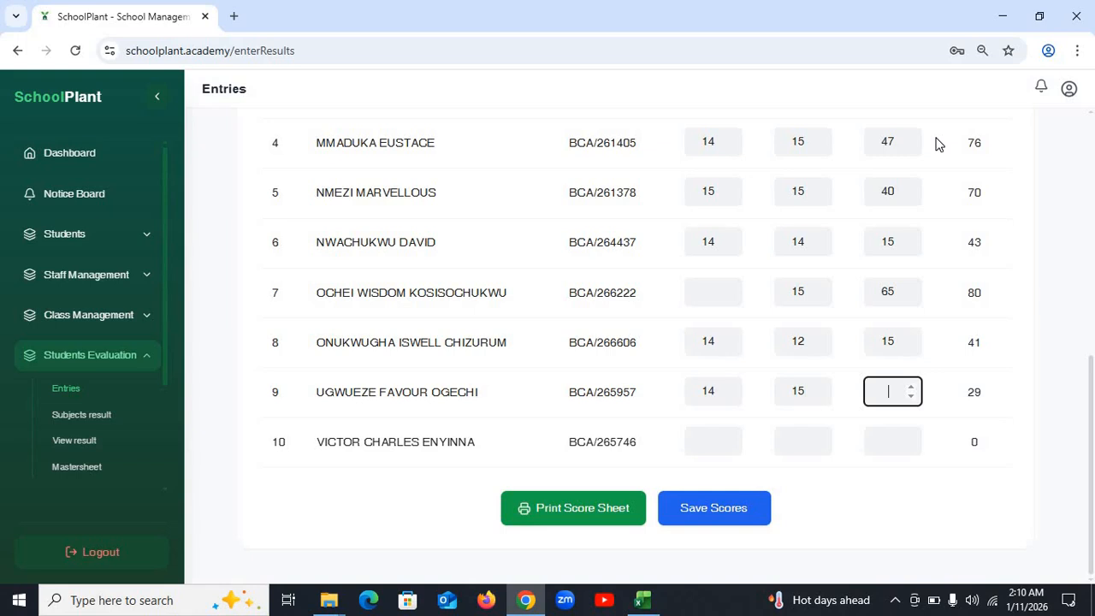
pyautogui.write('15')
pyautogui.press('Tab')
pyautogui.write('1')
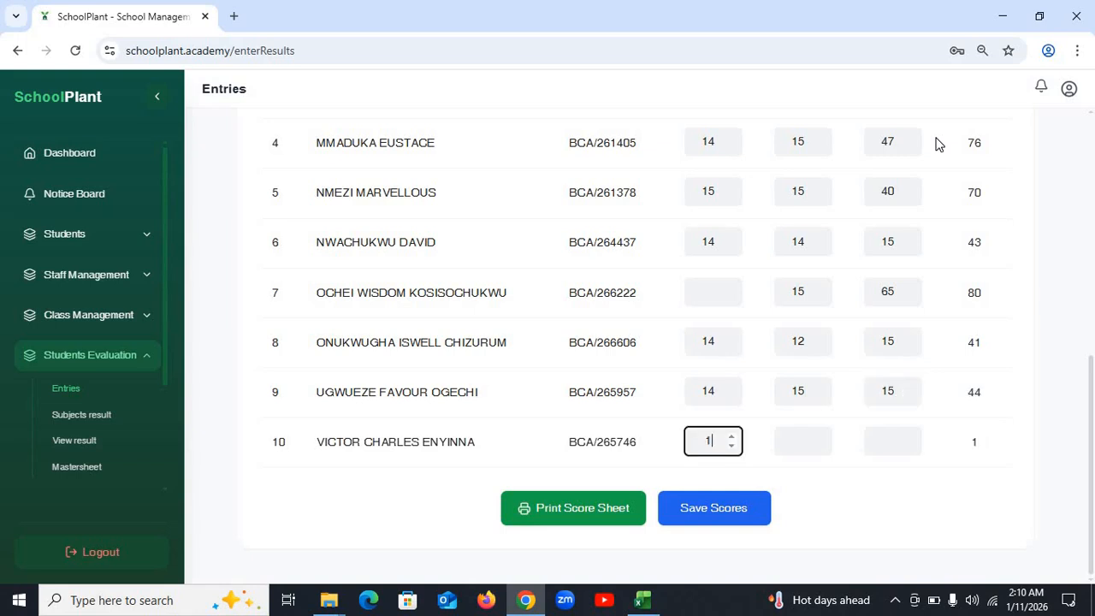
pyautogui.write('4')
pyautogui.press('Tab')
pyautogui.write('14')
pyautogui.press('Tab')
pyautogui.write('50')
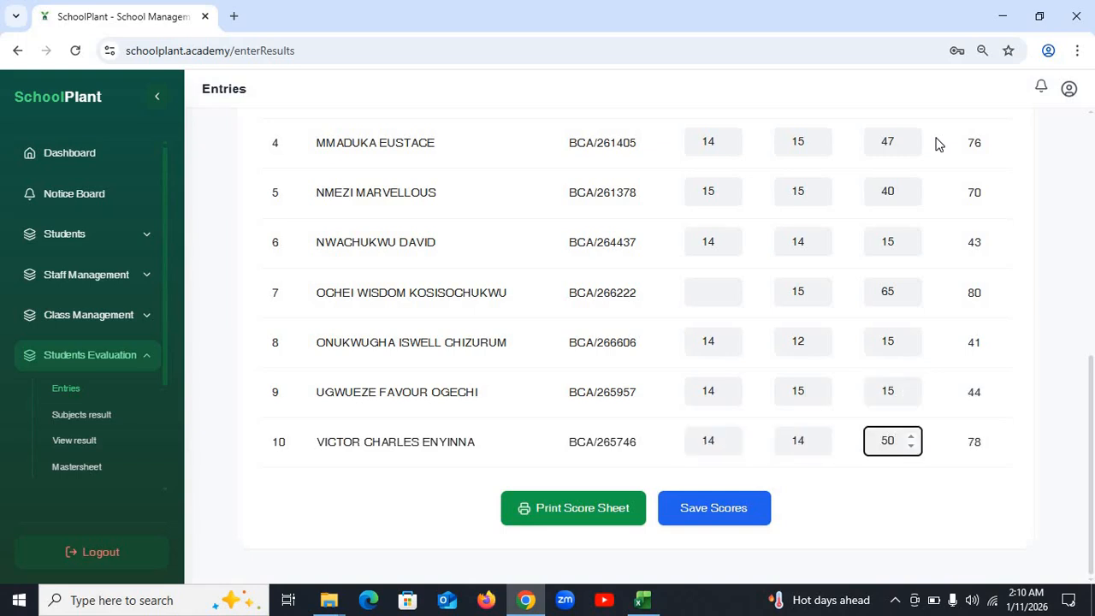
# - Save the Igbo Language scores, dismiss the alert, and review the table under IGBO LANGUAGE
pyautogui.click(725, 520)
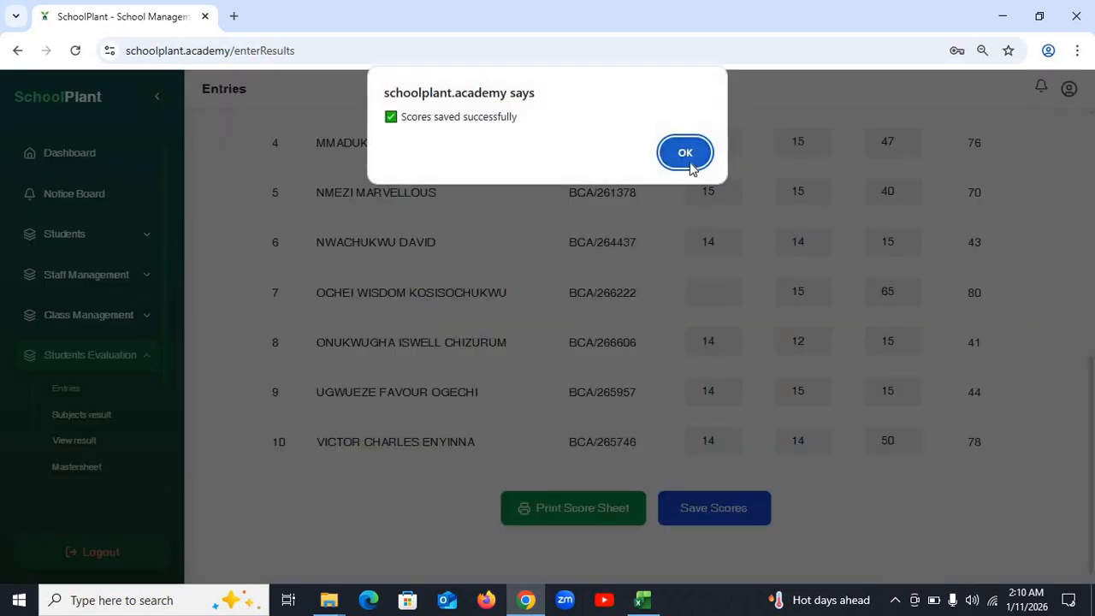
pyautogui.click(685, 153)
pyautogui.click(793, 262)
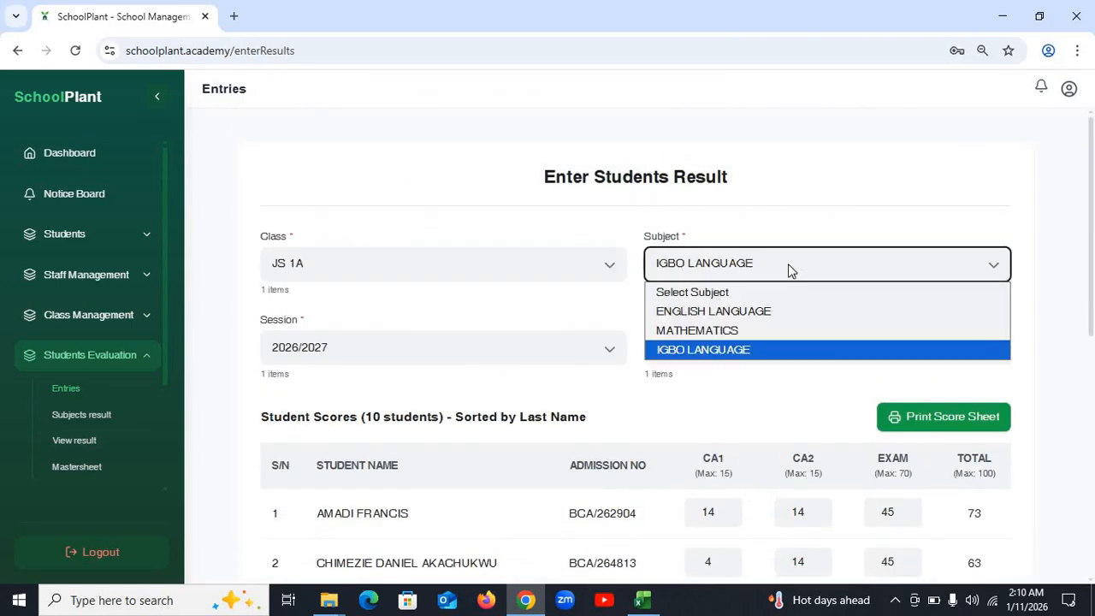
pyautogui.click(791, 256)
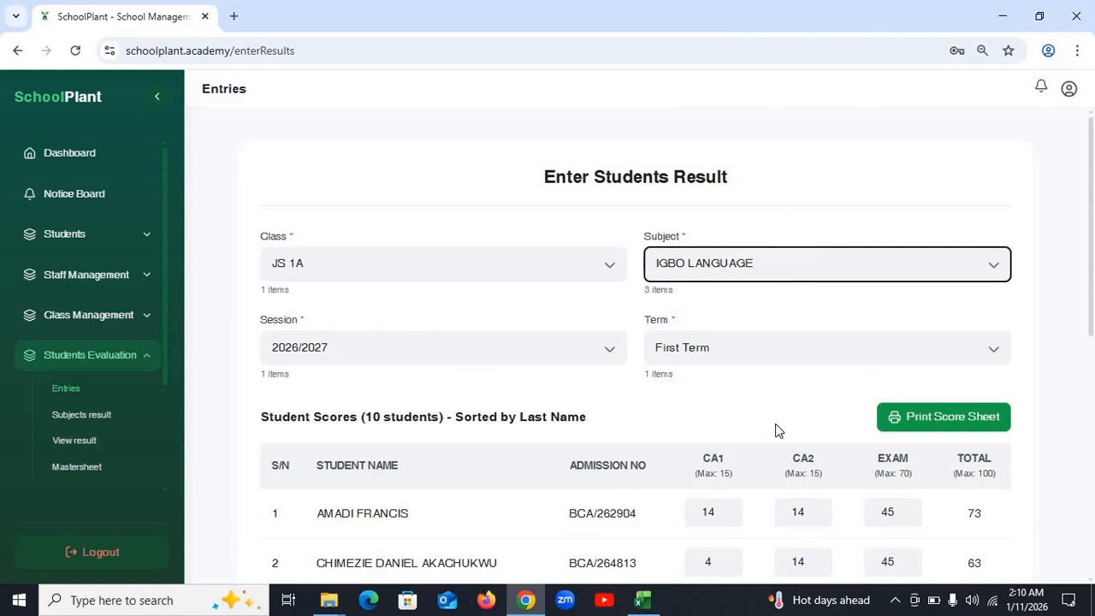
pyautogui.scroll(-2, 758, 382)
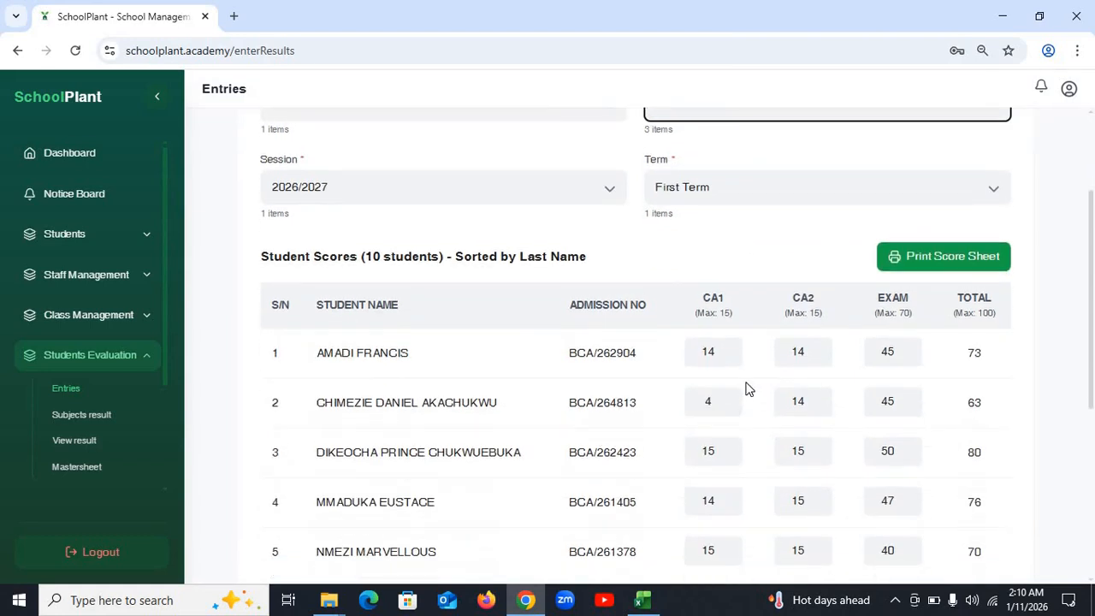
pyautogui.scroll(2, 435, 324)
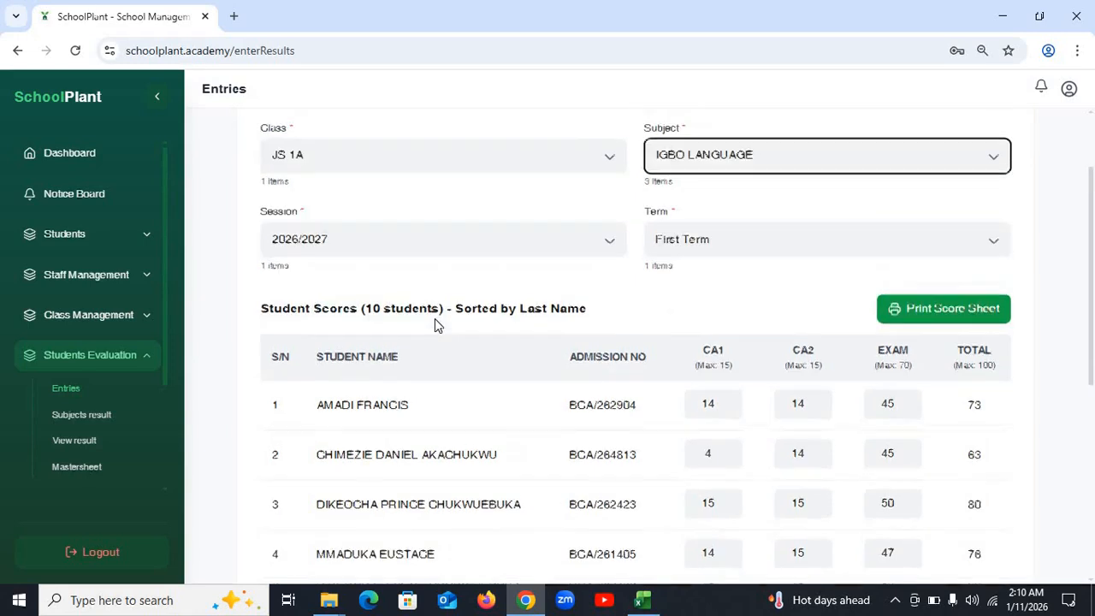
pyautogui.scroll(-2, 435, 320)
pyautogui.scroll(-3, 435, 319)
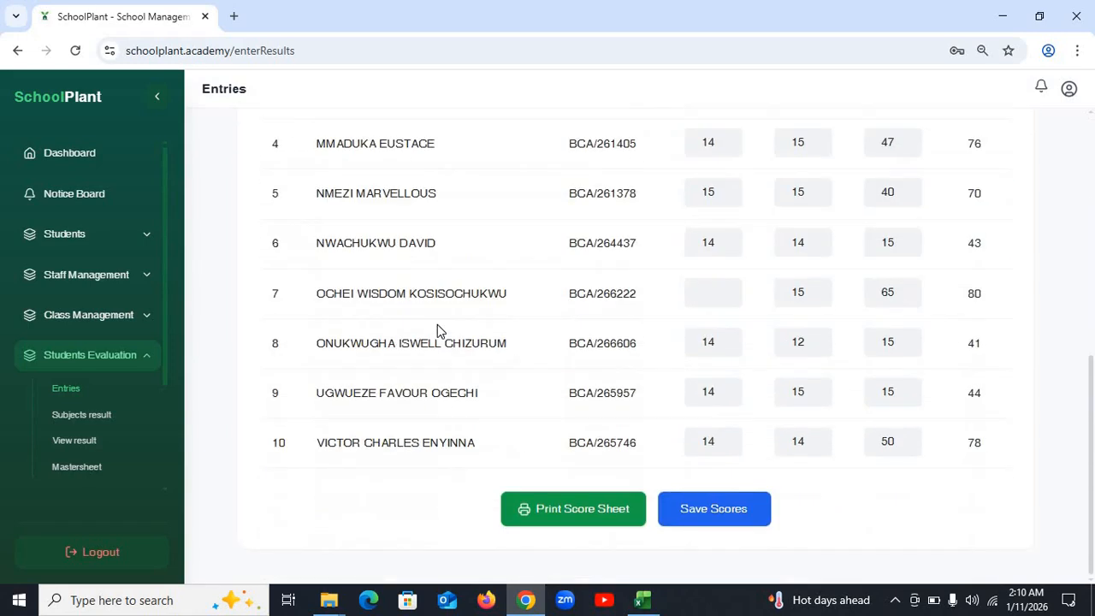
pyautogui.scroll(4, 438, 325)
pyautogui.scroll(2, 486, 332)
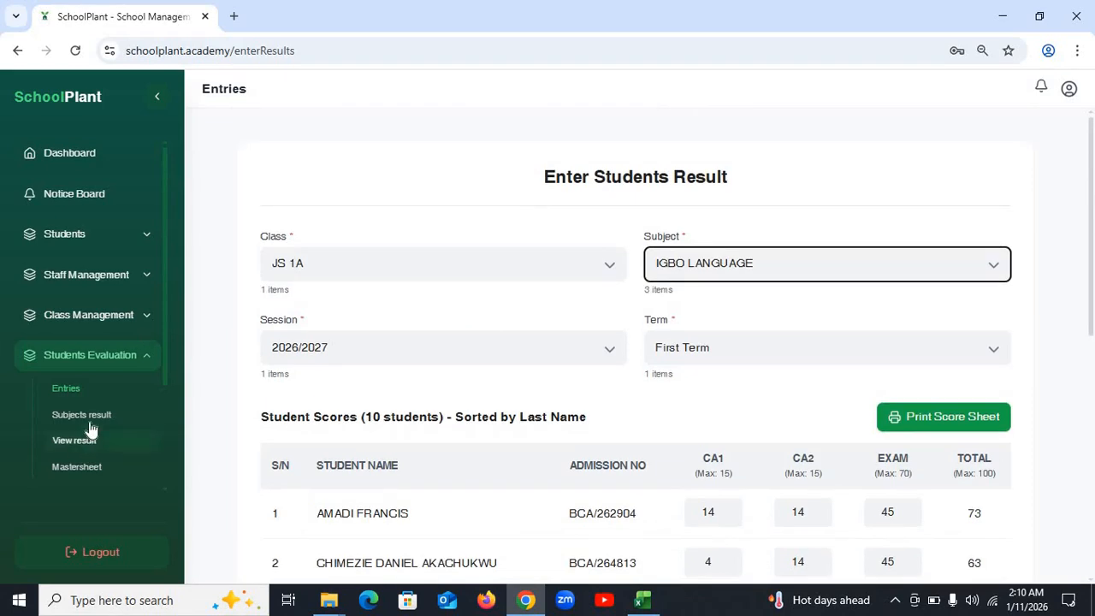
# - Filter Ranked Subject Results to JS 1A, English Language, session 2026/2027, First Term
pyautogui.click(101, 421)
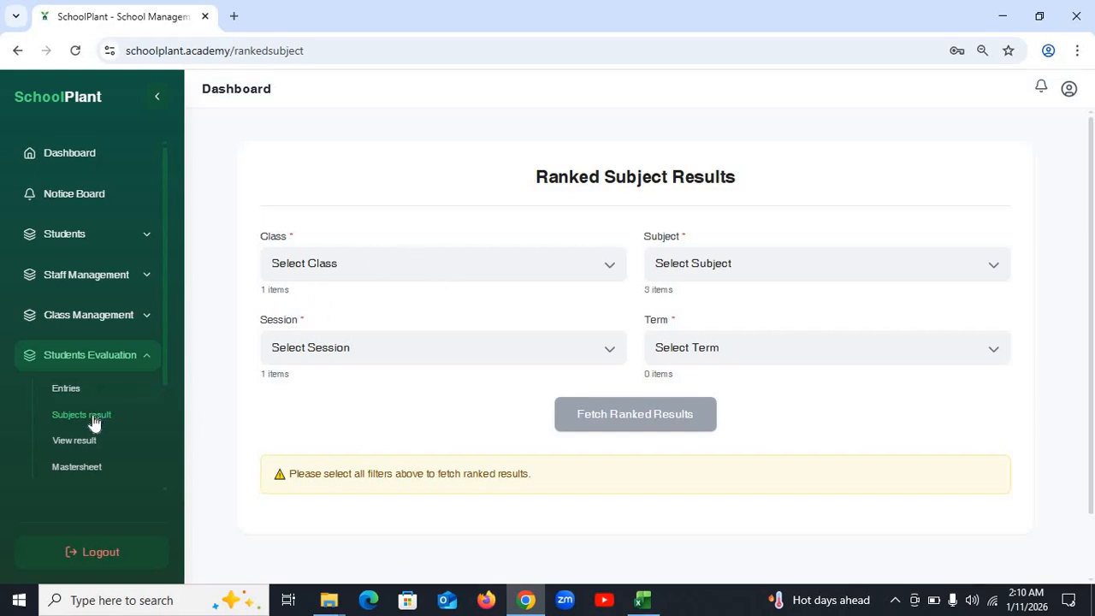
pyautogui.click(435, 263)
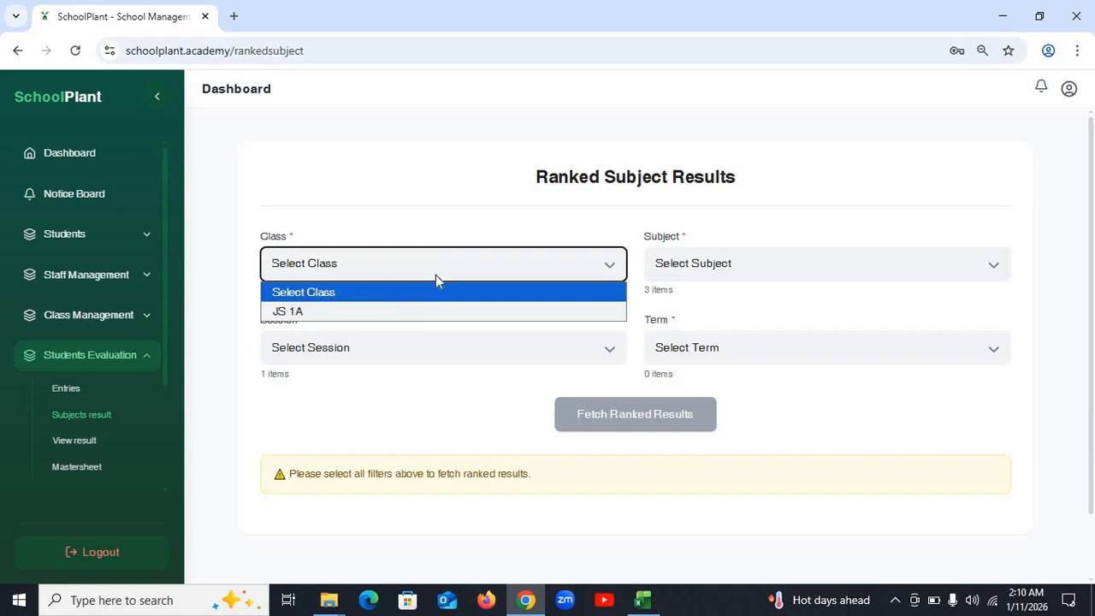
pyautogui.click(411, 311)
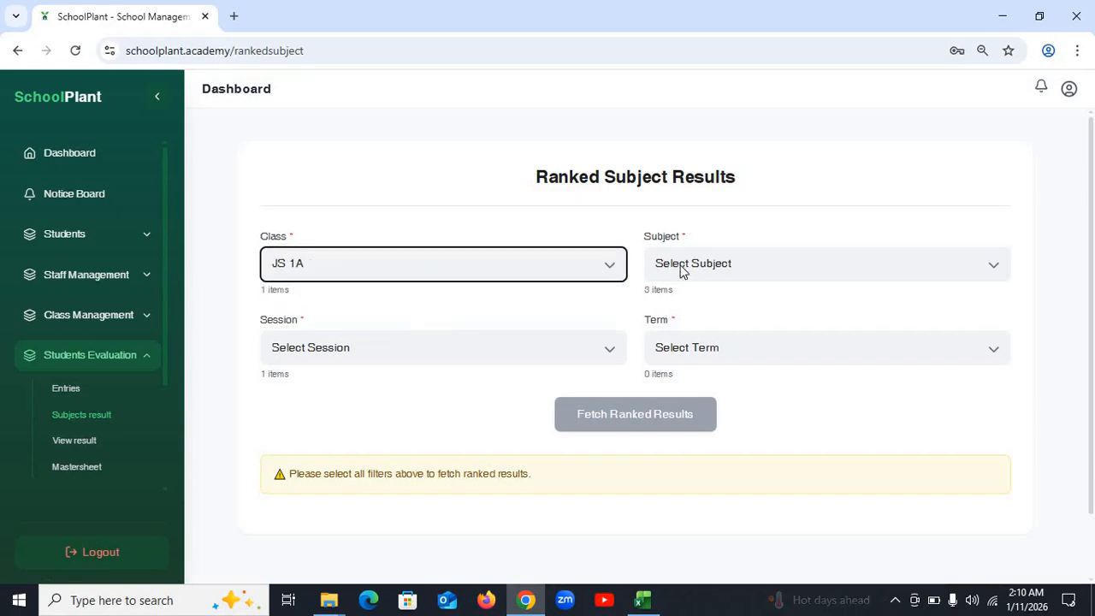
pyautogui.click(726, 267)
pyautogui.click(713, 313)
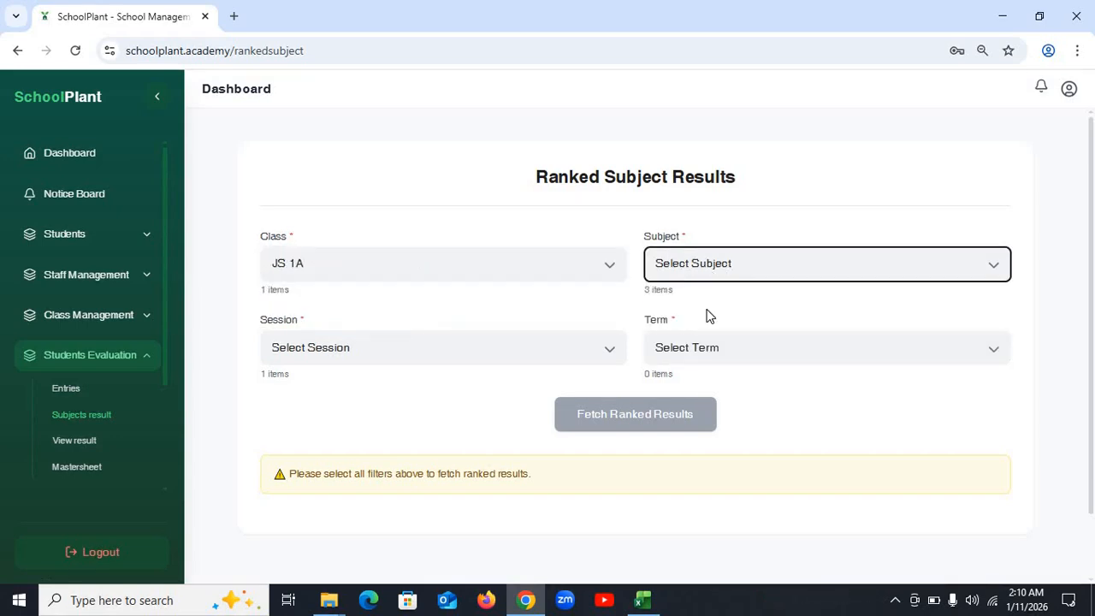
pyautogui.click(416, 353)
pyautogui.click(384, 392)
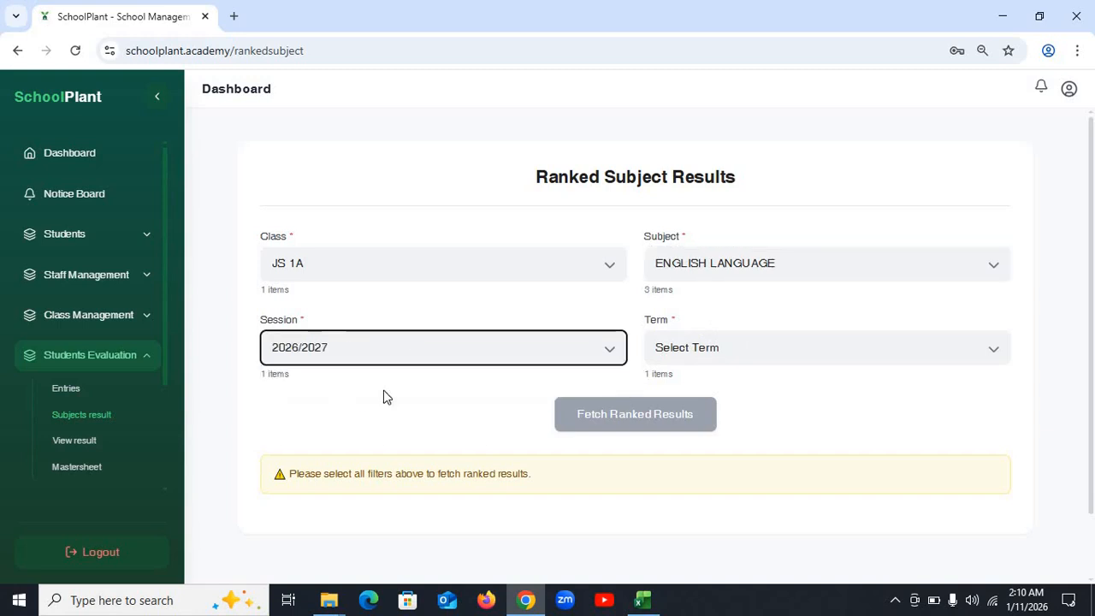
pyautogui.click(751, 346)
pyautogui.click(715, 394)
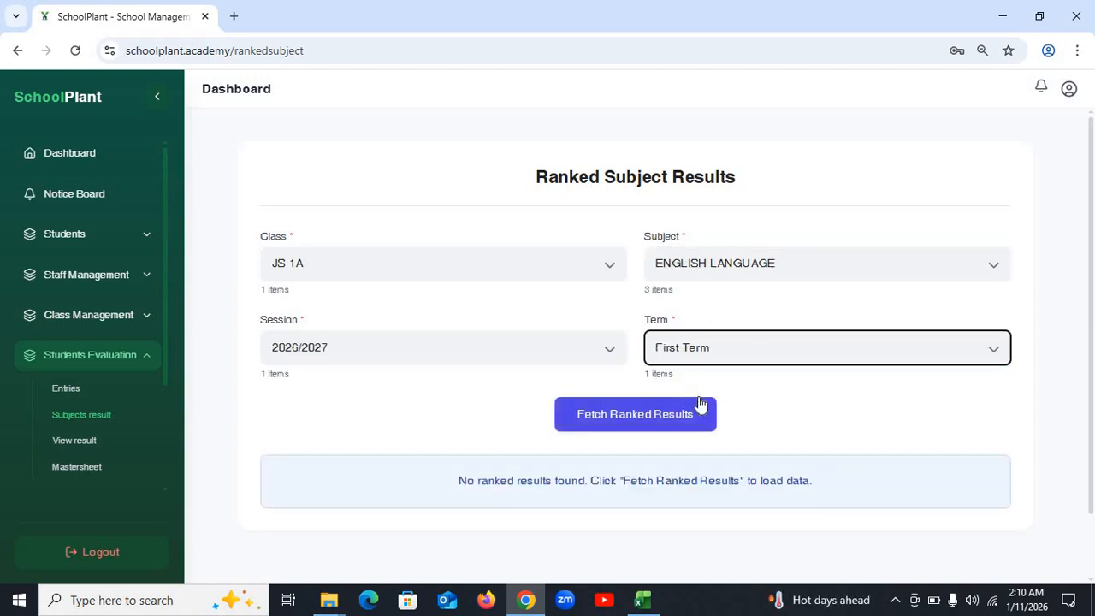
pyautogui.scroll(-1, 779, 387)
pyautogui.scroll(-1, 776, 385)
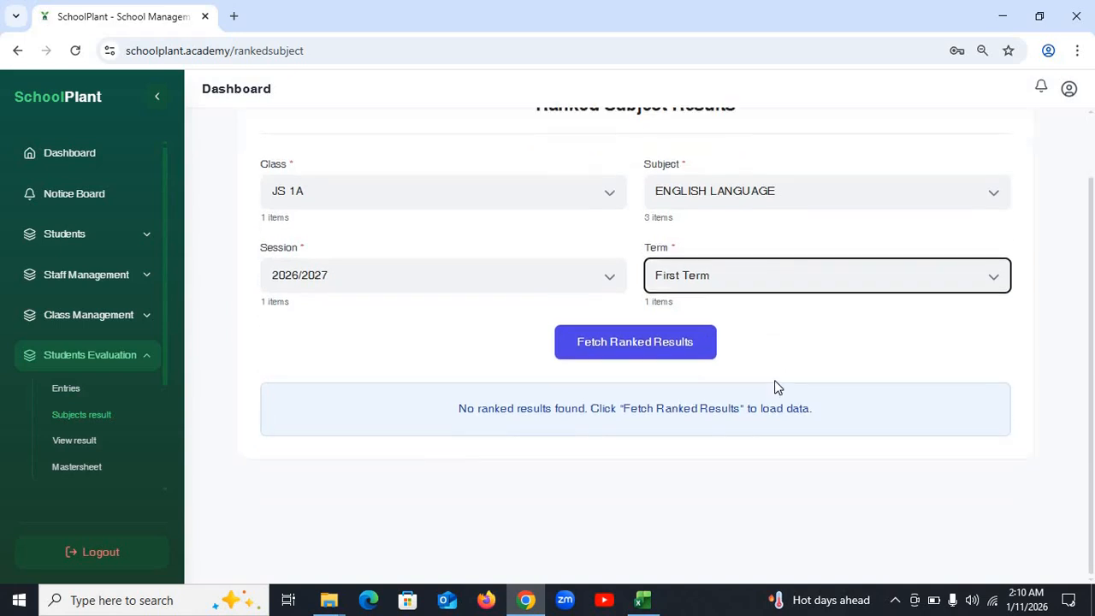
pyautogui.scroll(2, 758, 313)
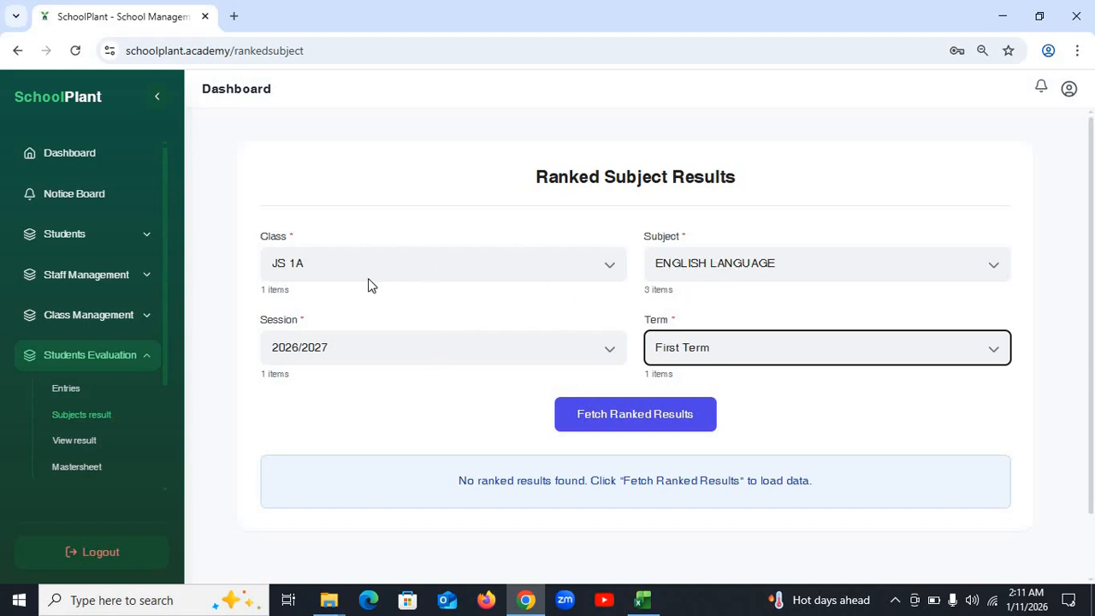
# - Fetch and review the ranking: 10 students averaging 77.3, three tied first
pyautogui.click(625, 414)
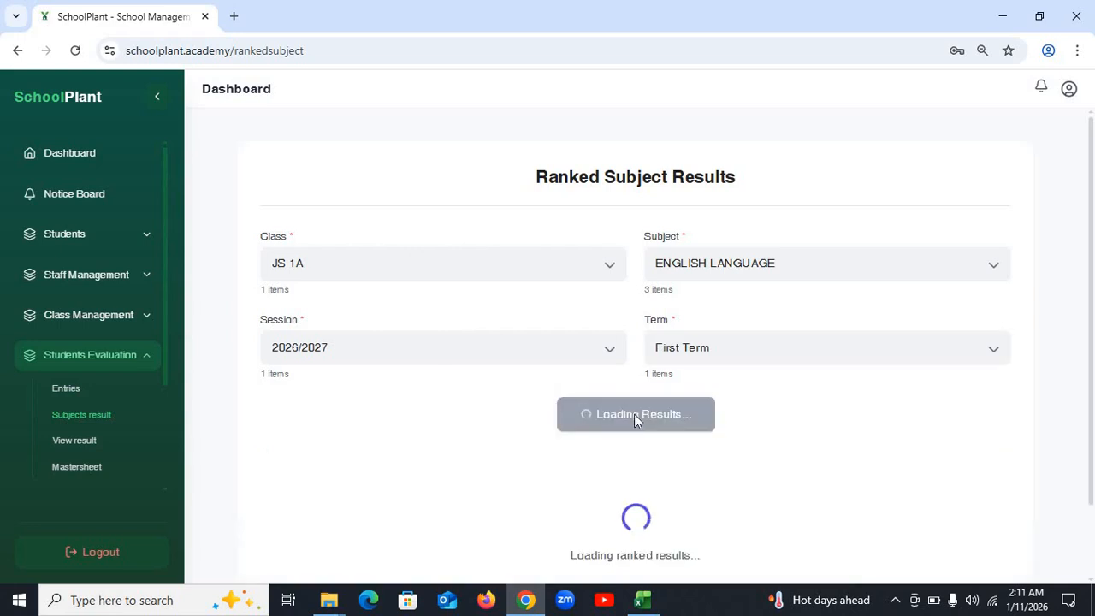
pyautogui.scroll(-5, 616, 432)
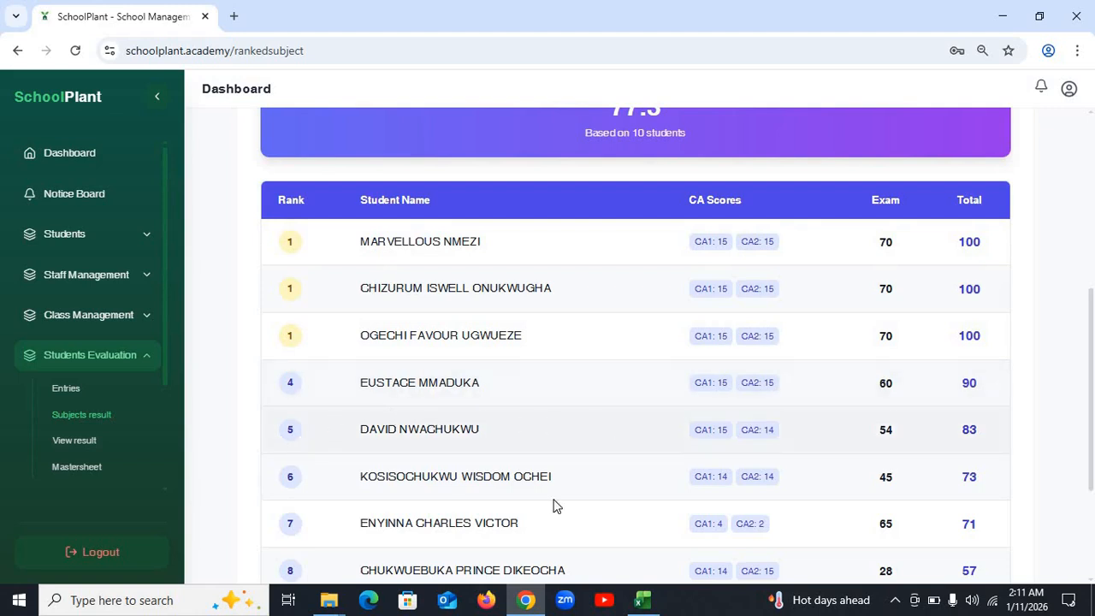
pyautogui.scroll(1, 782, 505)
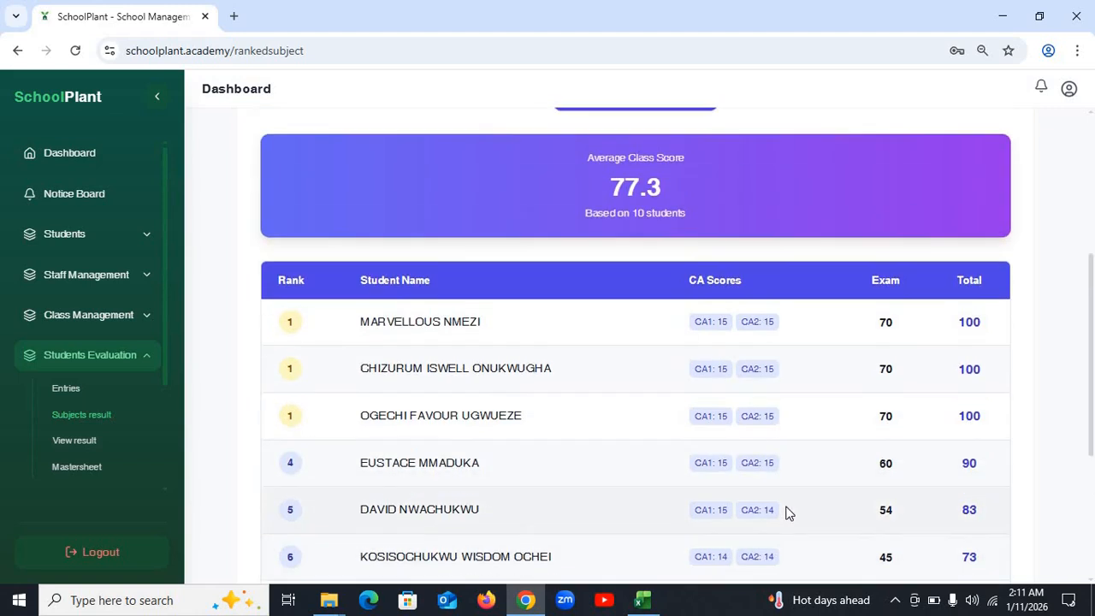
pyautogui.scroll(-1, 785, 511)
pyautogui.scroll(1, 789, 511)
pyautogui.scroll(4, 788, 508)
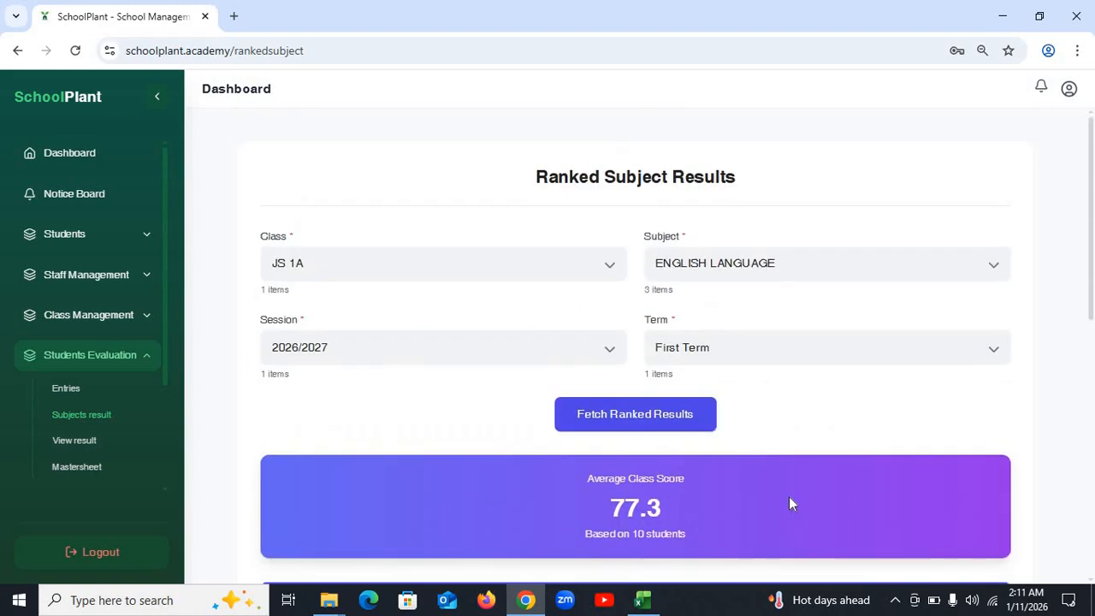
# - On the Ranked Student Report page, select JS 1A, session 2026/2027 and First Term
pyautogui.click(77, 442)
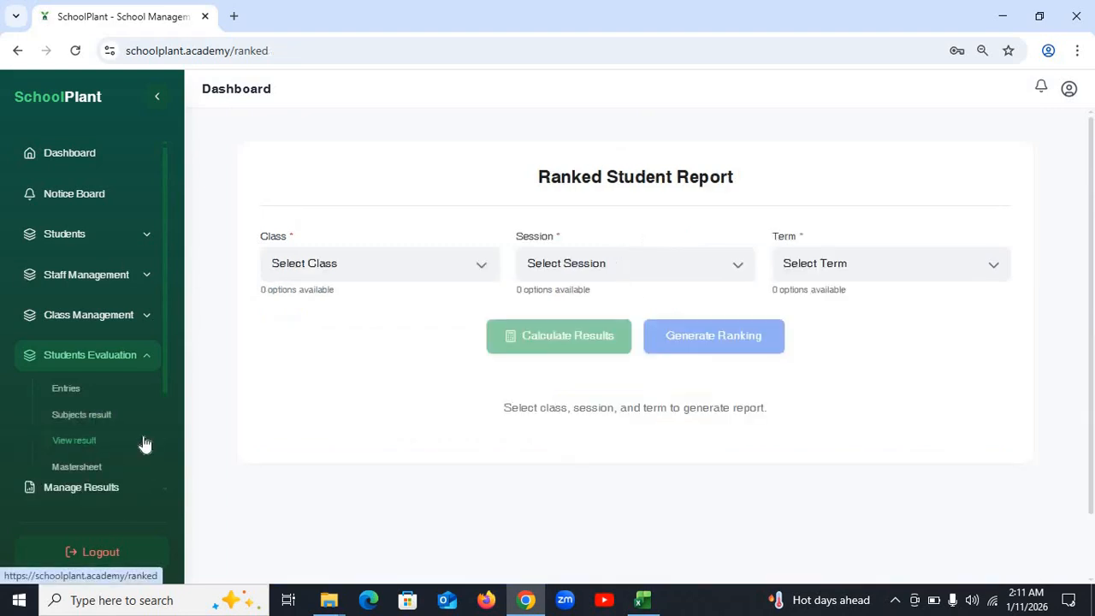
pyautogui.scroll(-1, 318, 400)
pyautogui.scroll(1, 318, 401)
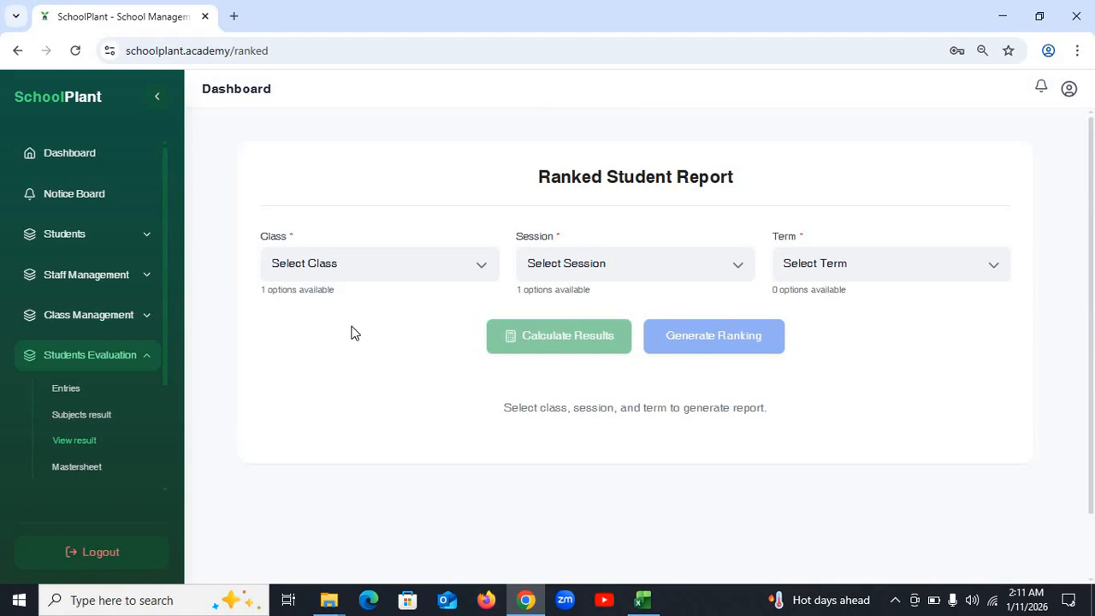
pyautogui.click(382, 274)
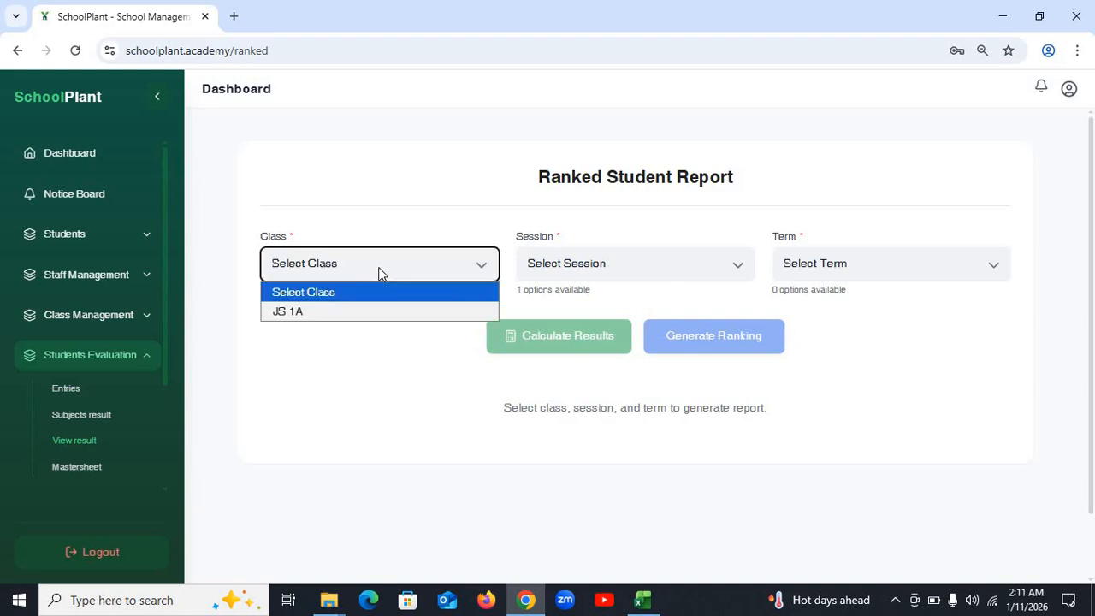
pyautogui.click(381, 311)
pyautogui.click(608, 270)
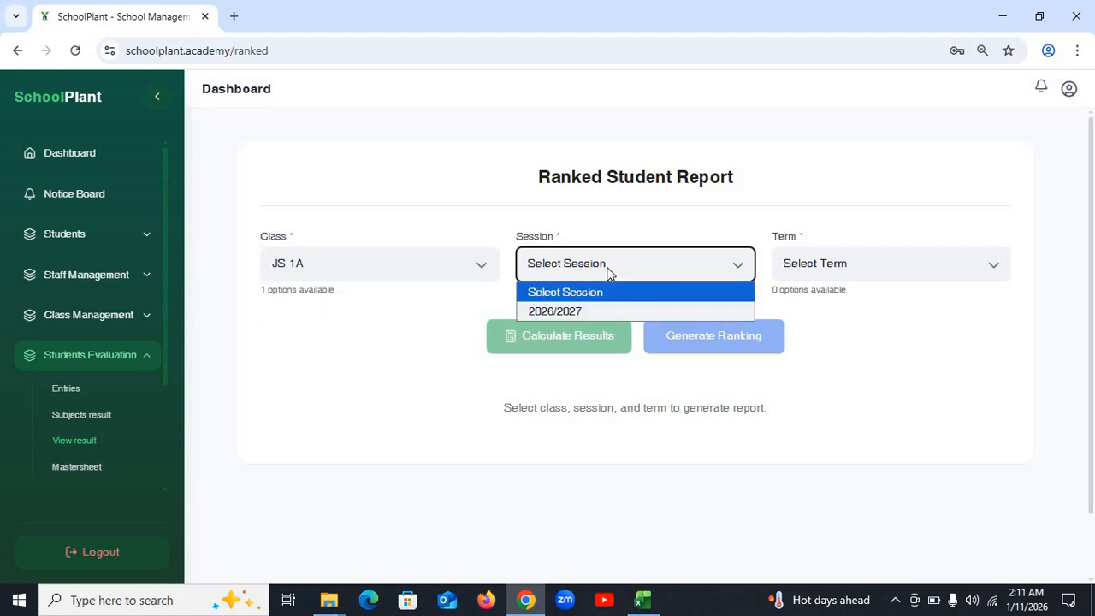
pyautogui.click(592, 310)
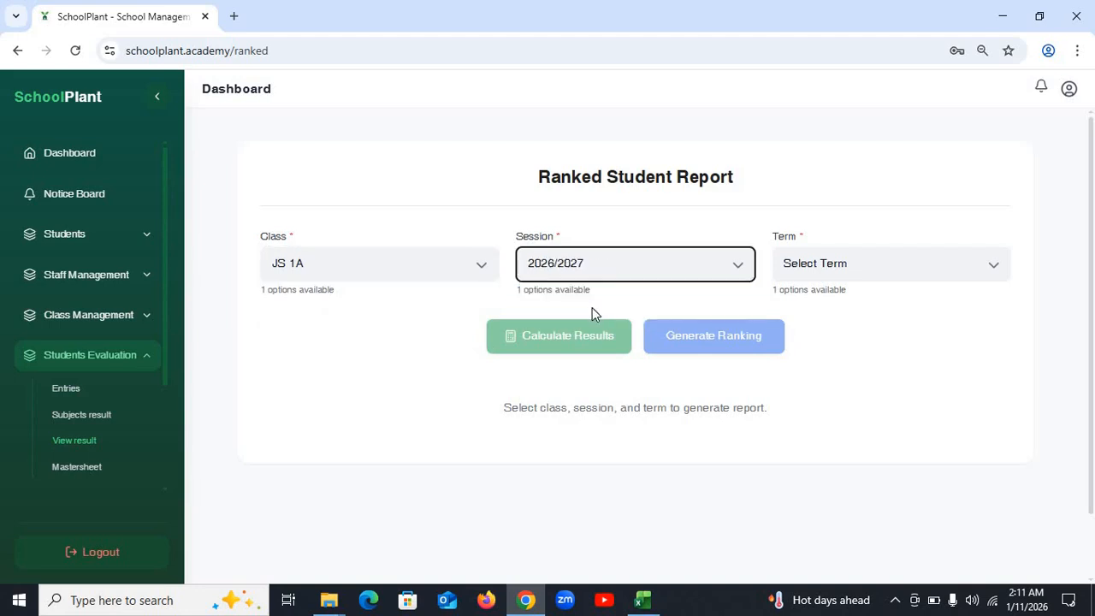
pyautogui.click(853, 271)
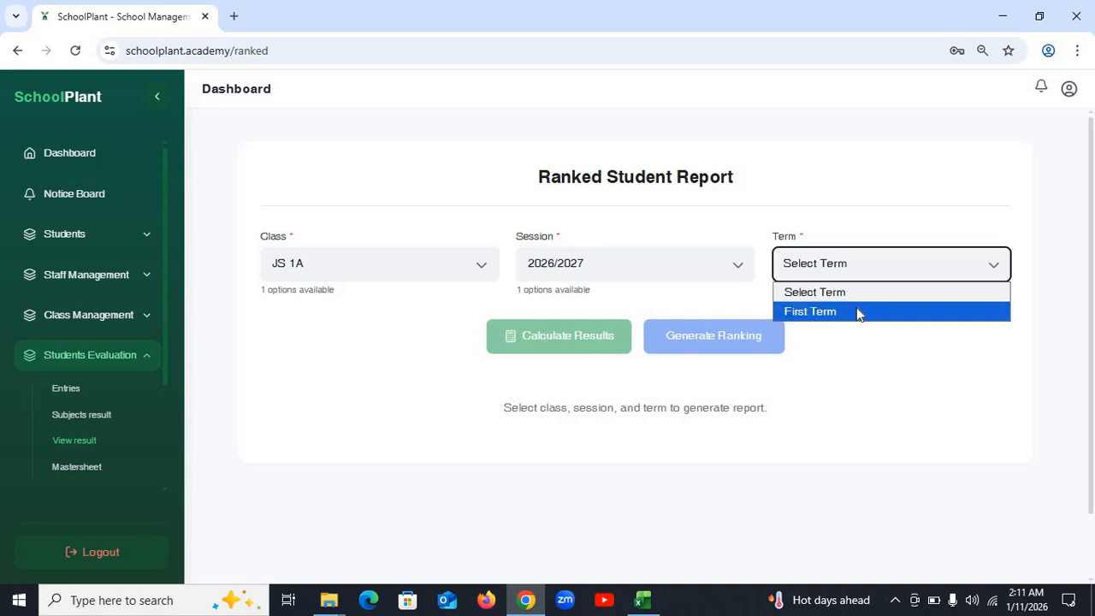
pyautogui.click(857, 310)
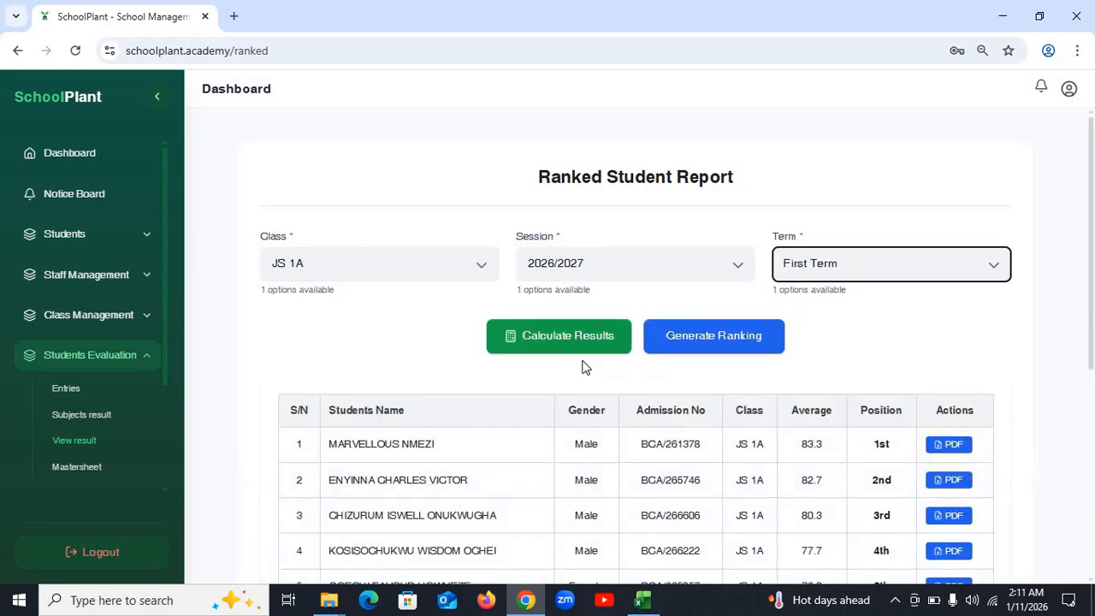
# - Calculate results and review all ten students ranked 1st to 10th, averages 83.3 to 65.3
pyautogui.click(580, 346)
pyautogui.scroll(-1, 525, 393)
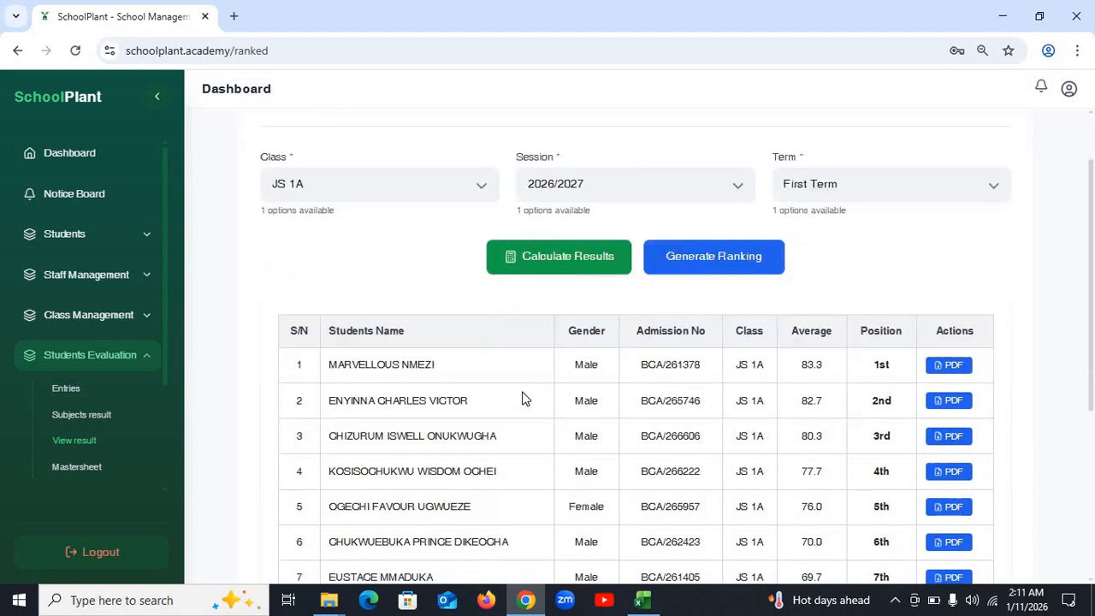
pyautogui.scroll(-1, 525, 399)
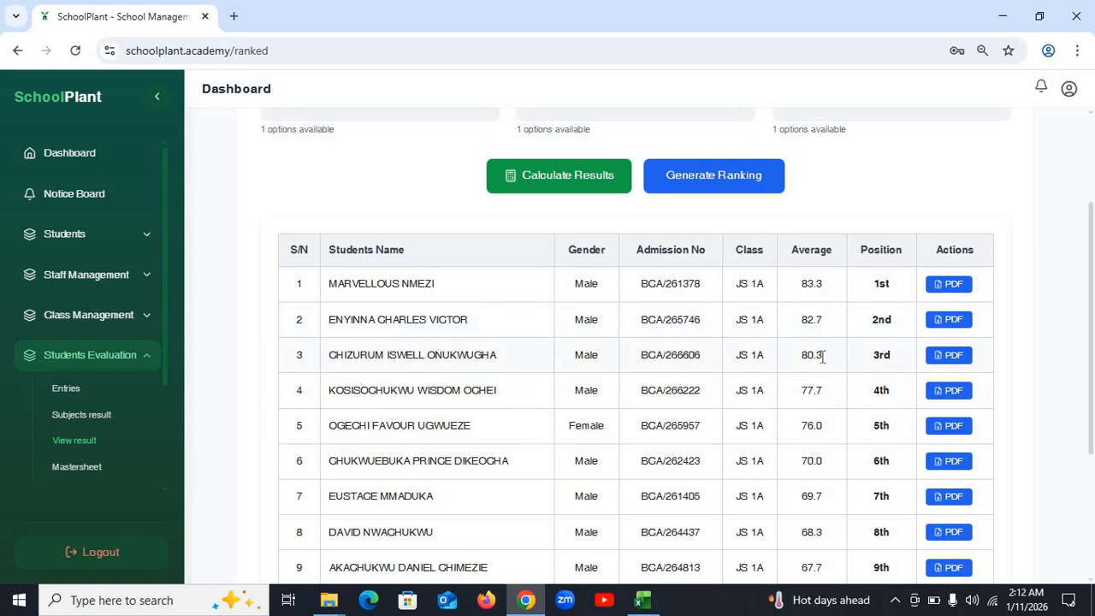
pyautogui.scroll(-3, 914, 432)
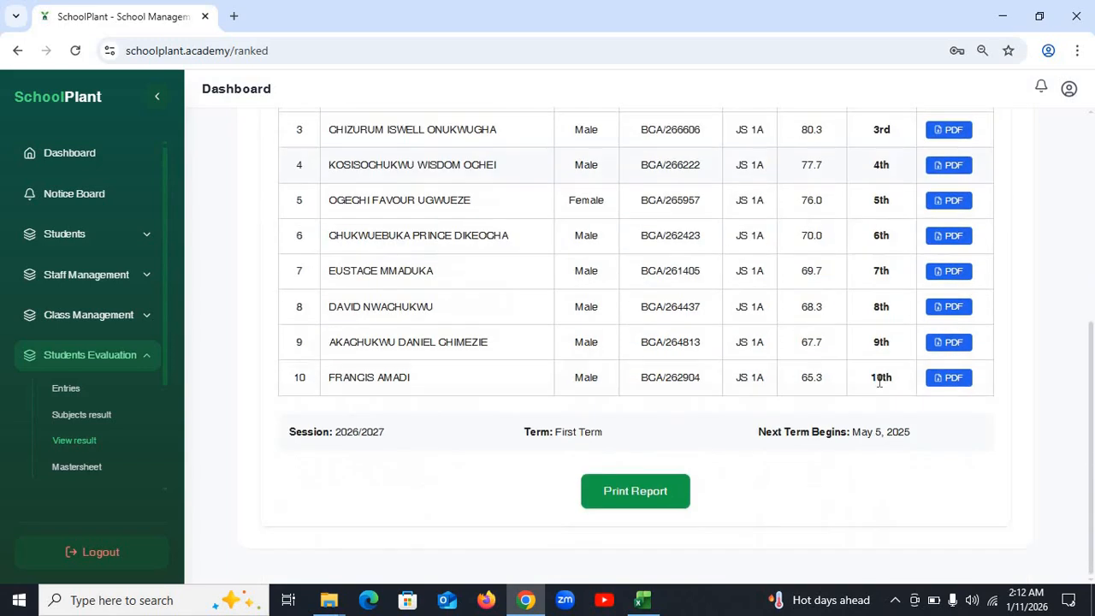
pyautogui.scroll(4, 875, 385)
pyautogui.scroll(-1, 875, 385)
pyautogui.scroll(-1, 875, 385)
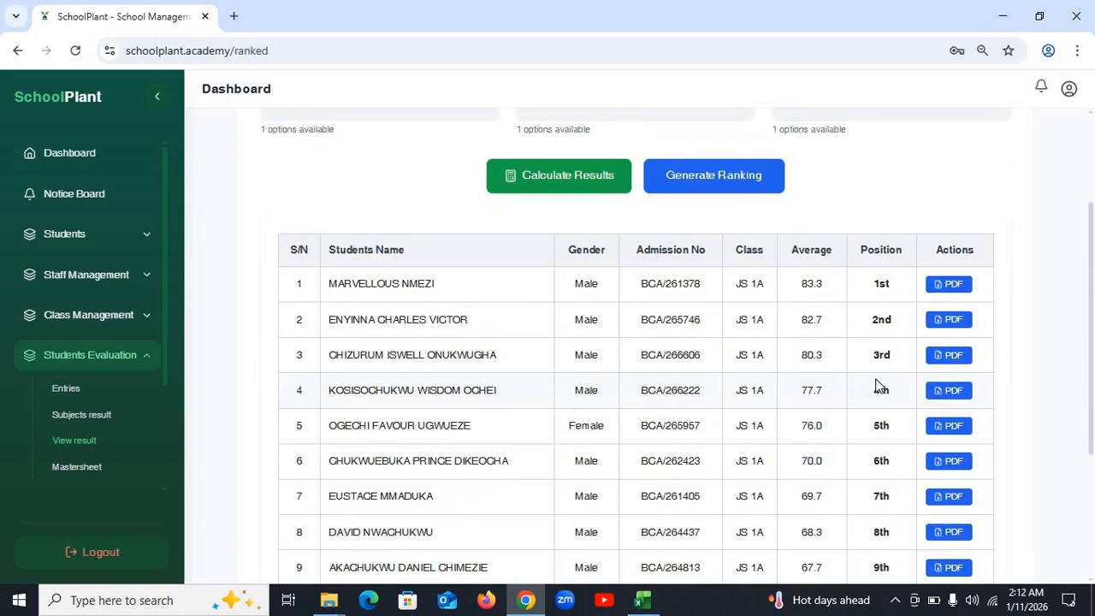
# - Download and review the top student's PDF report card (250 marks, 83.3%, 1st), then return to SchoolPlant
pyautogui.click(946, 287)
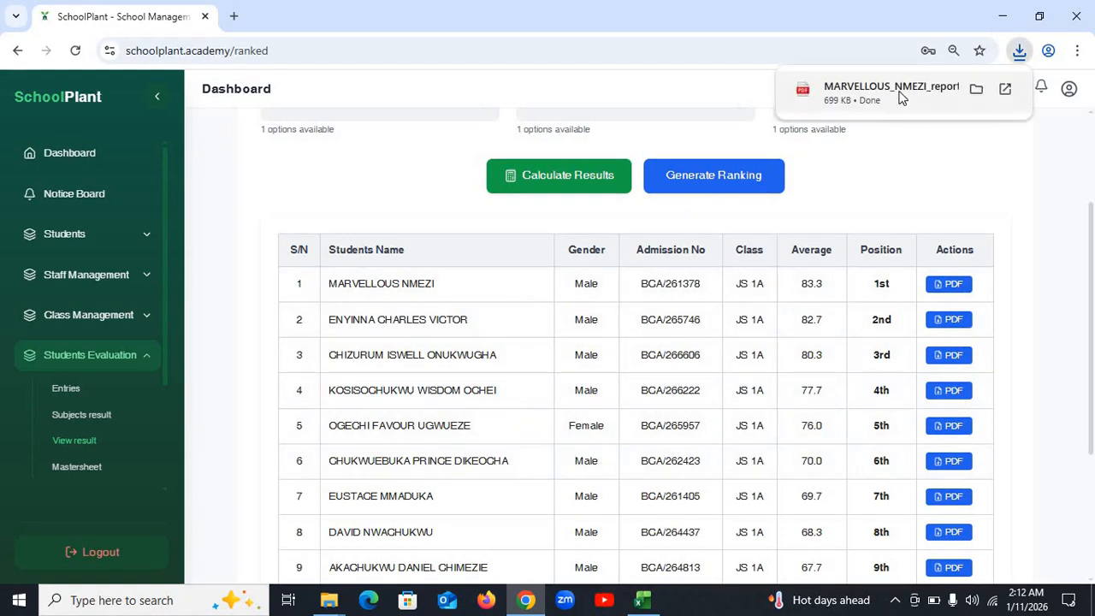
pyautogui.click(899, 97)
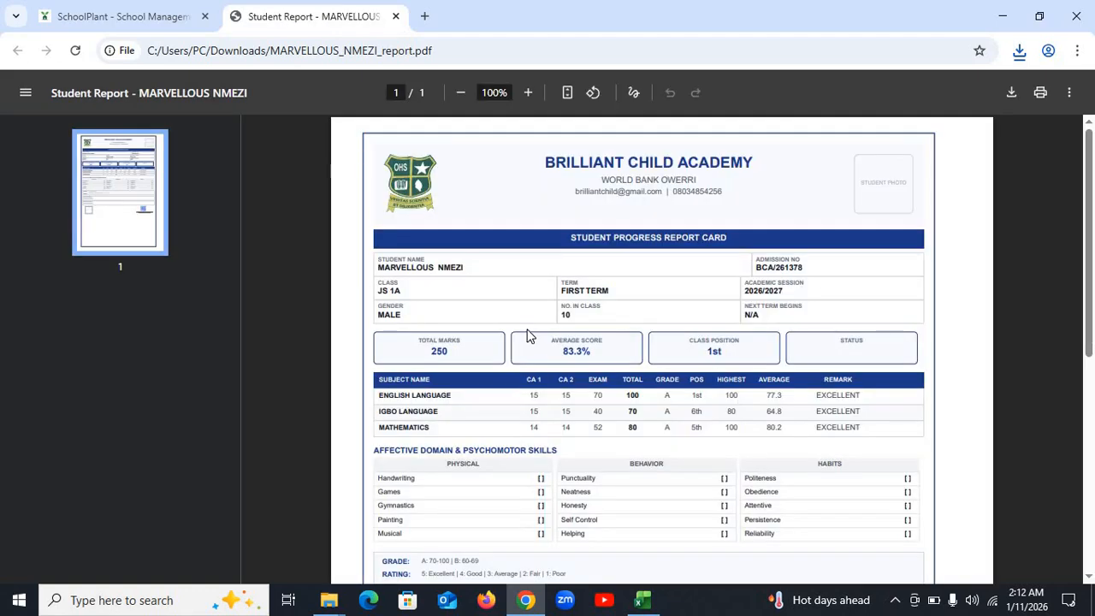
pyautogui.scroll(-5, 528, 334)
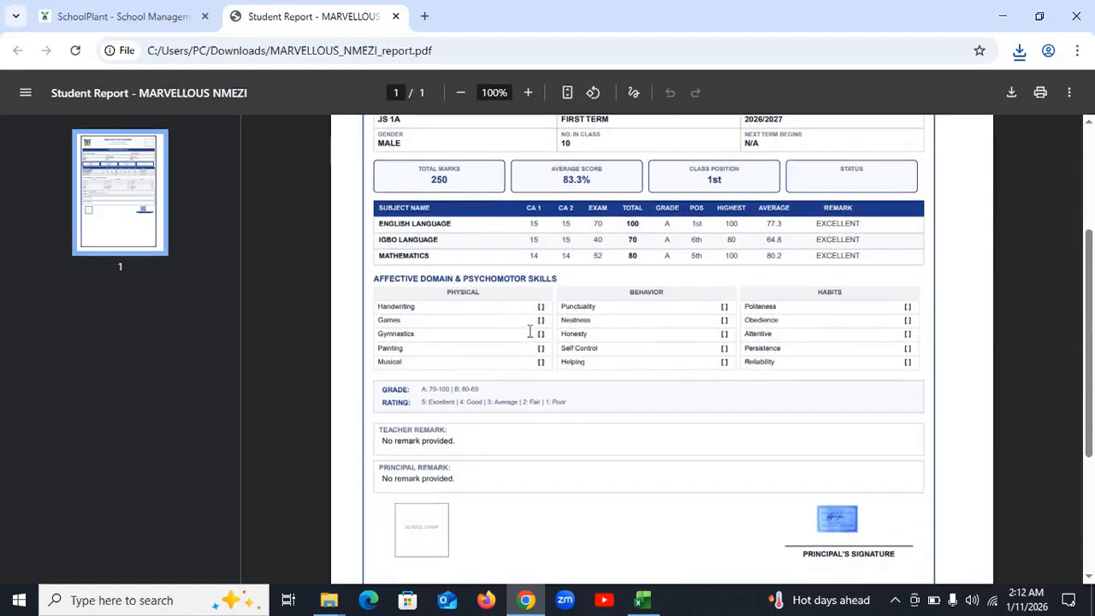
pyautogui.scroll(4, 529, 332)
pyautogui.scroll(1, 530, 330)
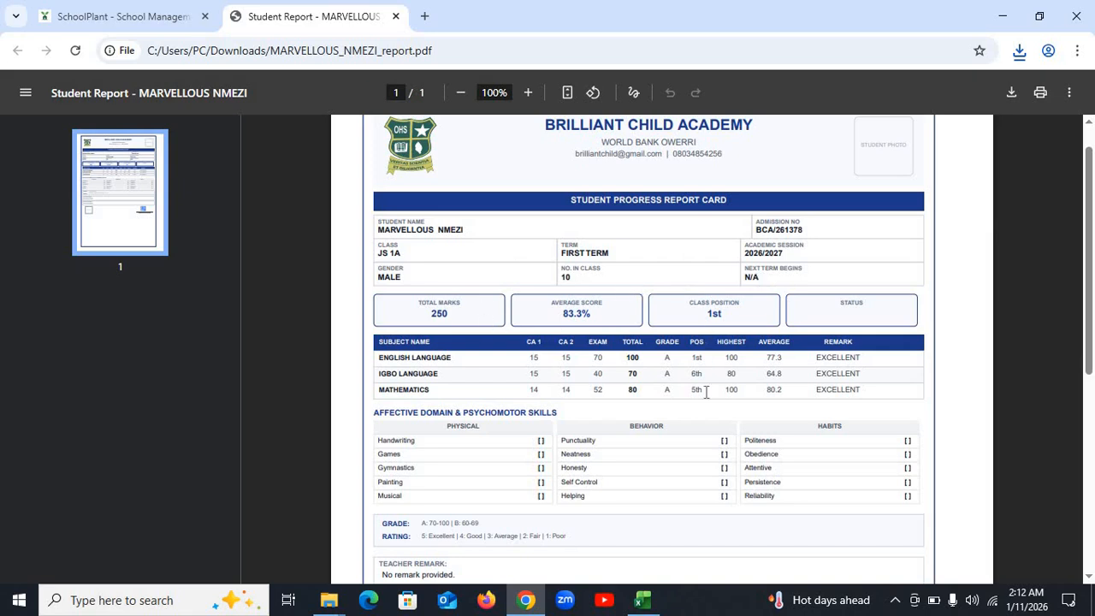
pyautogui.click(118, 10)
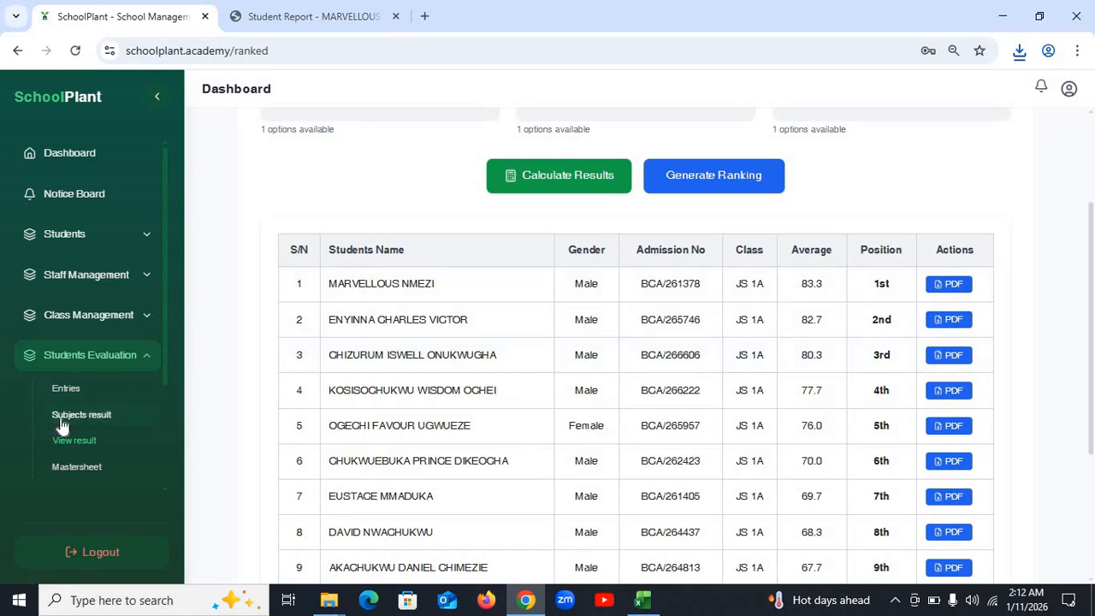
# - Download the JS 1A, 2026/2027, First Term mastersheet as Mastersheet_JS 1A_First Term_2026_2027.xlsx
pyautogui.click(86, 467)
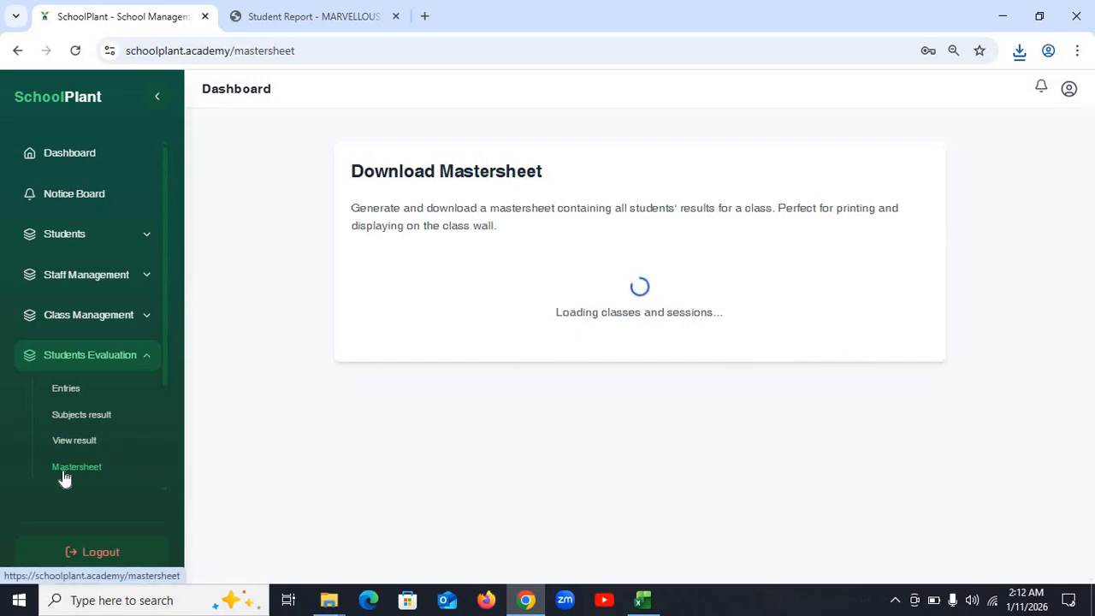
pyautogui.click(508, 283)
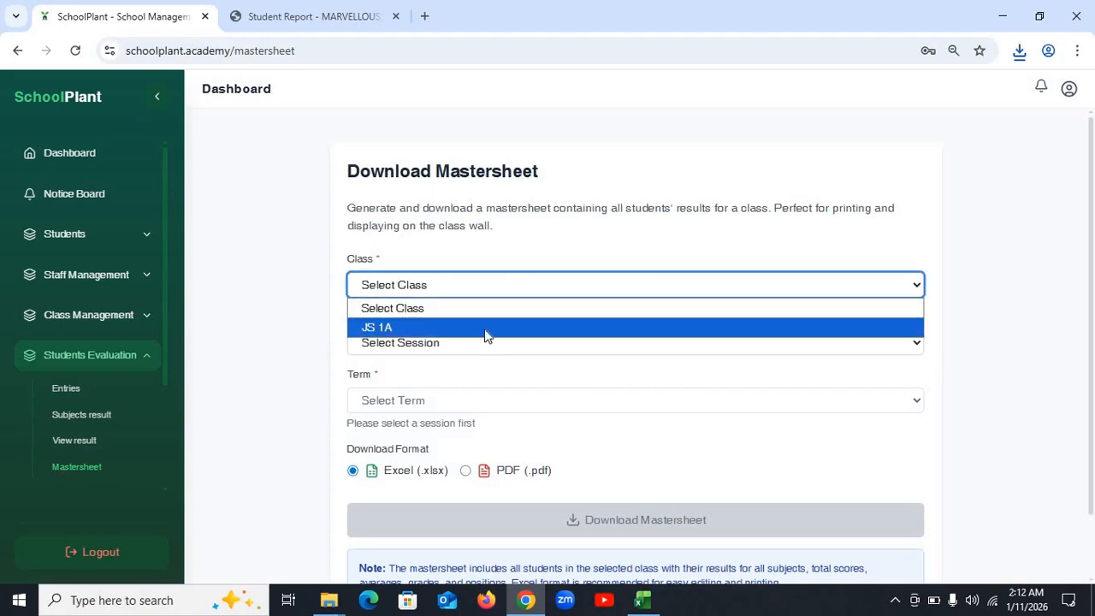
pyautogui.click(473, 332)
pyautogui.click(481, 346)
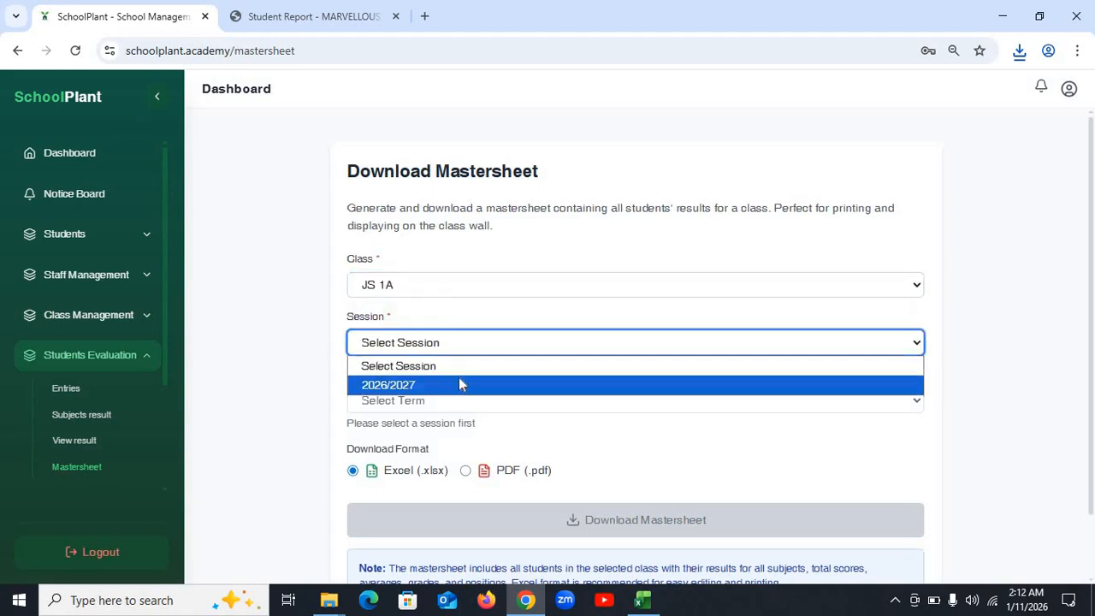
pyautogui.click(460, 384)
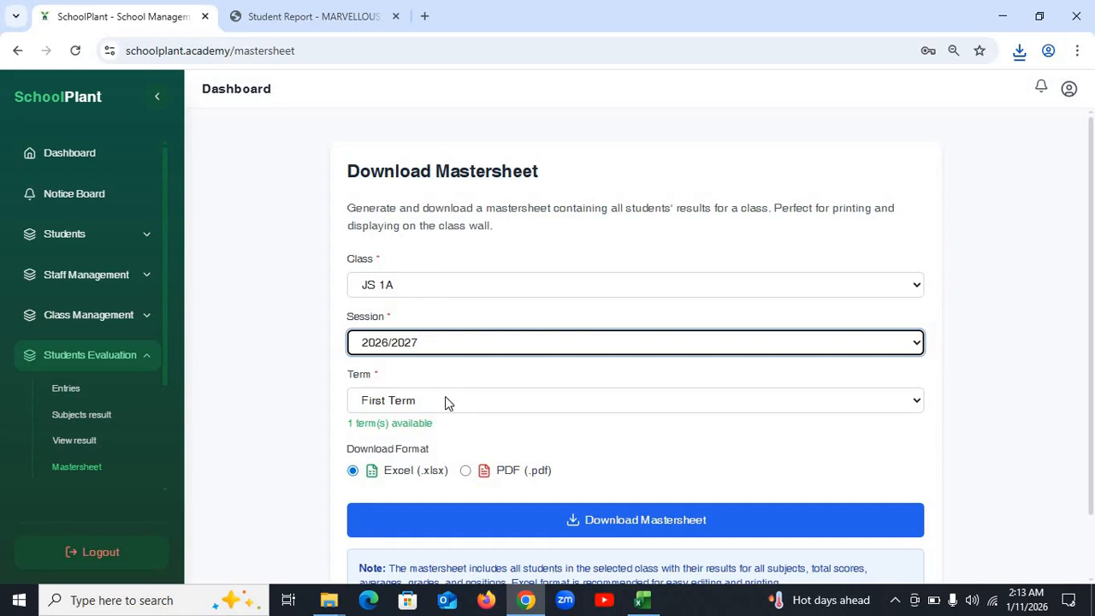
pyautogui.click(451, 405)
pyautogui.click(434, 439)
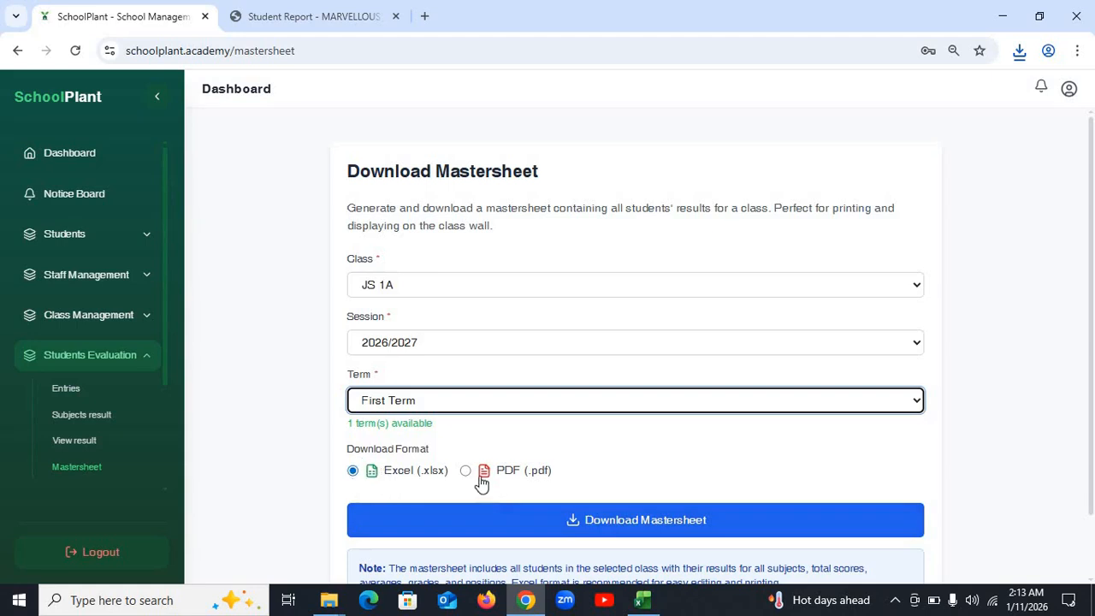
pyautogui.click(693, 518)
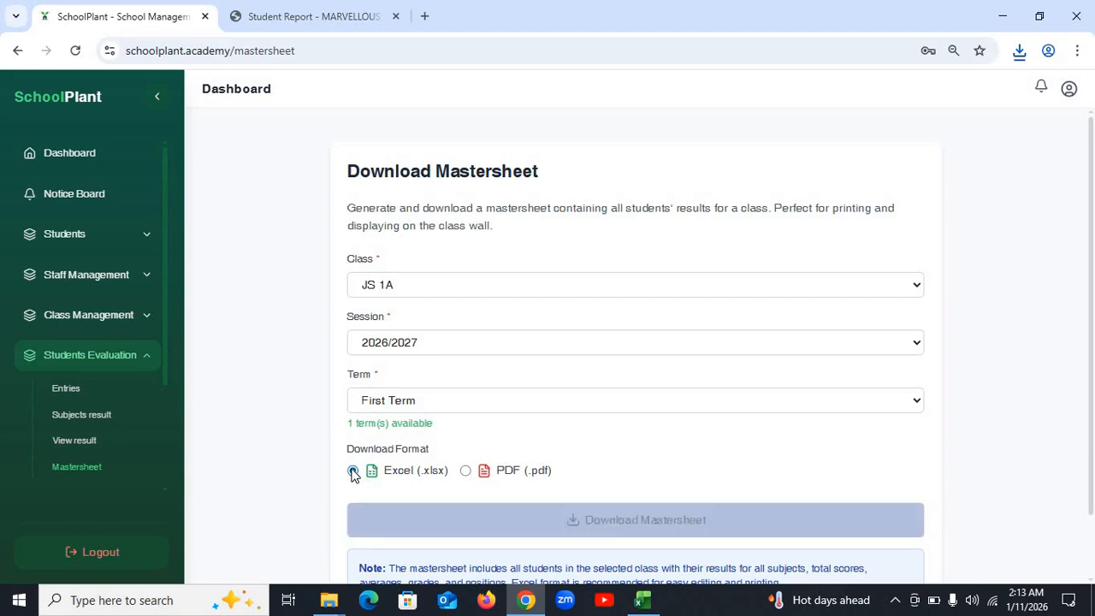
pyautogui.click(1018, 62)
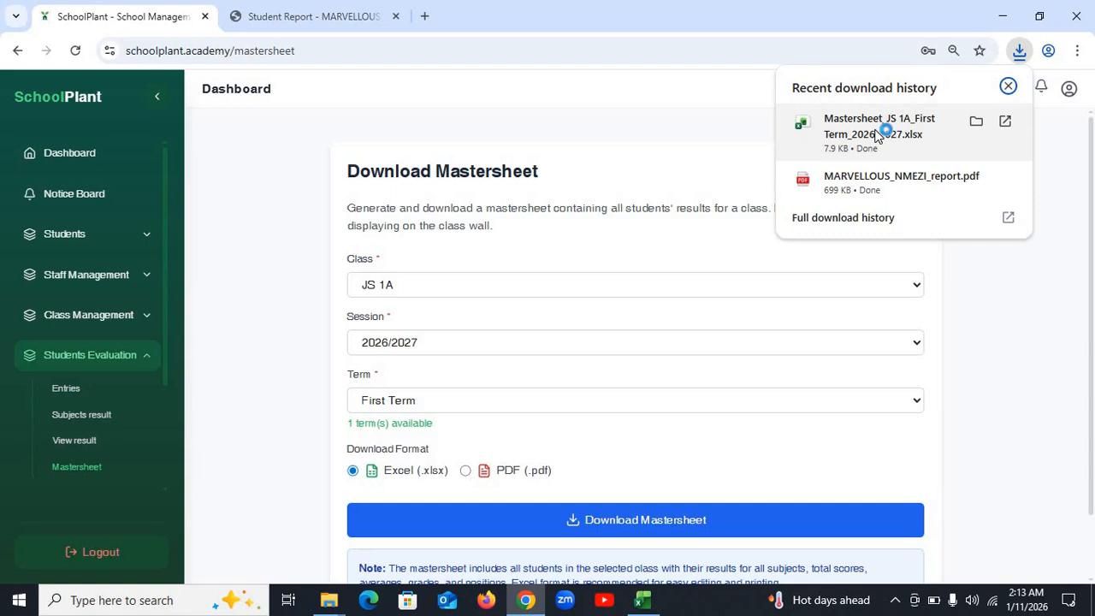
# - Open Mastersheet_JS 1A_First Term_2026_2027.xlsx in Excel, maximize it, and inspect title cells A2 and A1
pyautogui.click(876, 137)
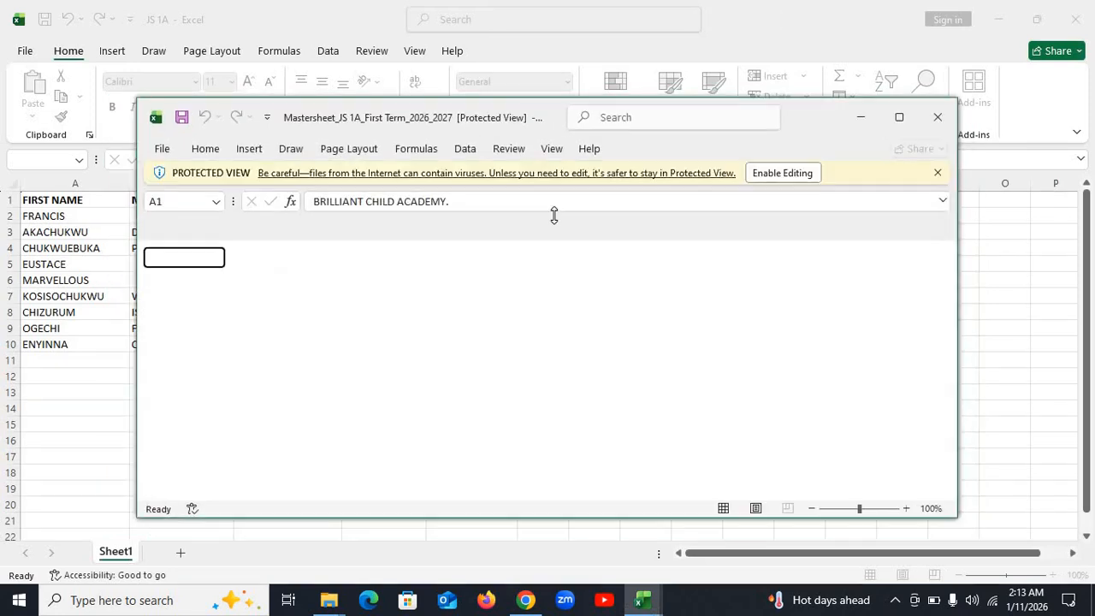
pyautogui.click(899, 117)
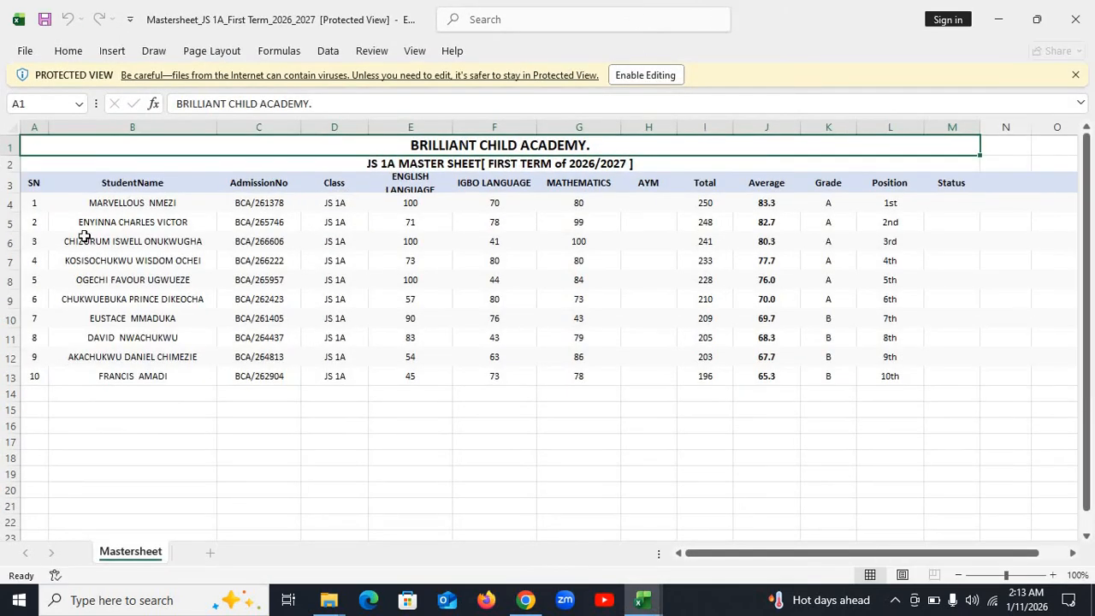
pyautogui.click(410, 162)
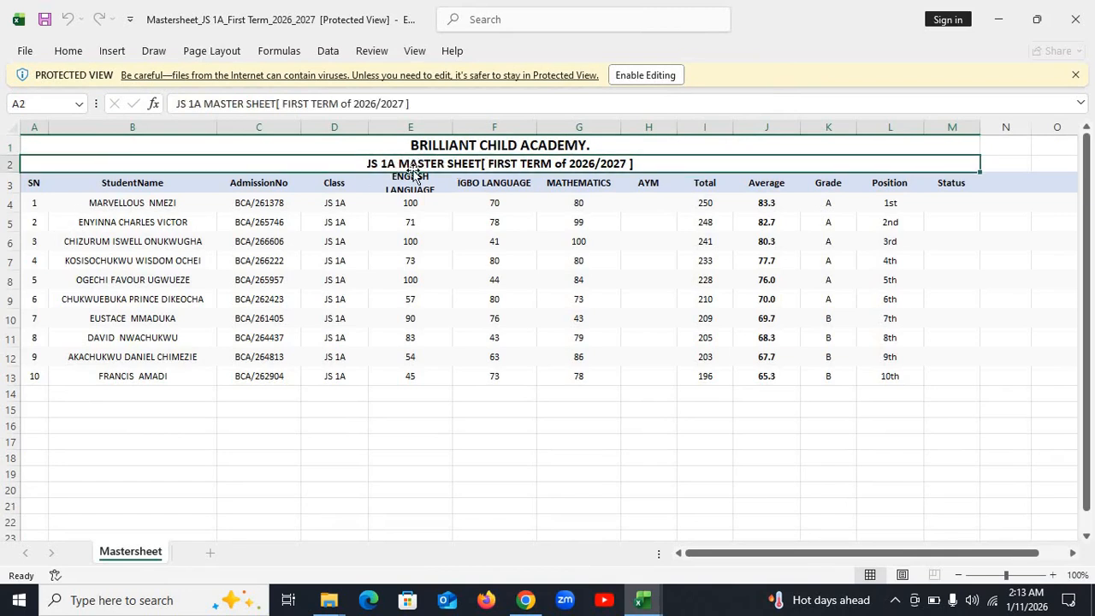
pyautogui.click(617, 147)
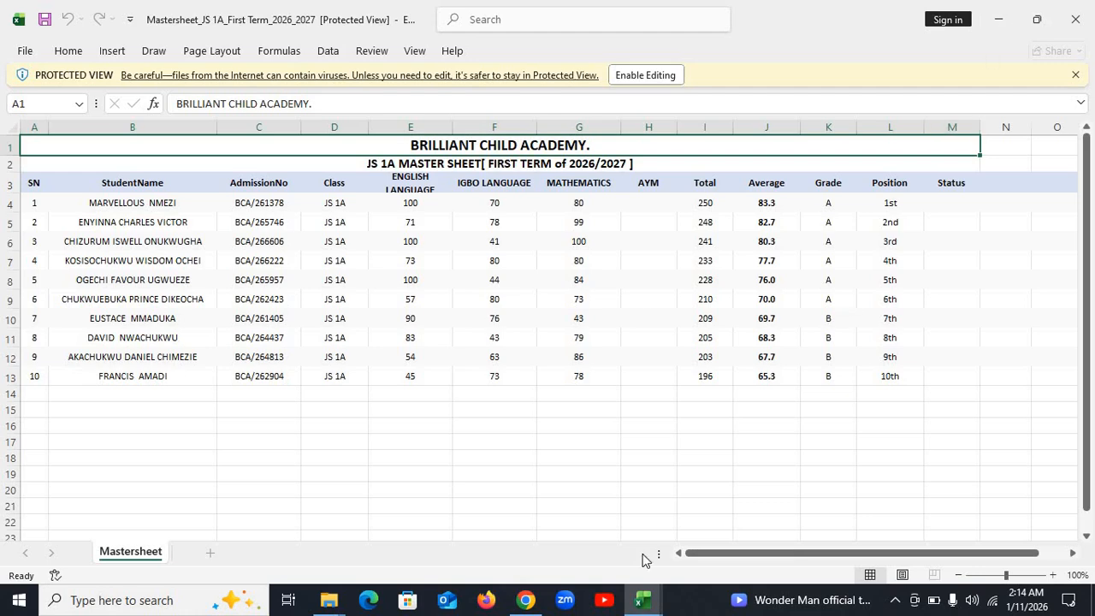
# - Return to SchoolPlant and open the Session section of Settings
pyautogui.click(524, 603)
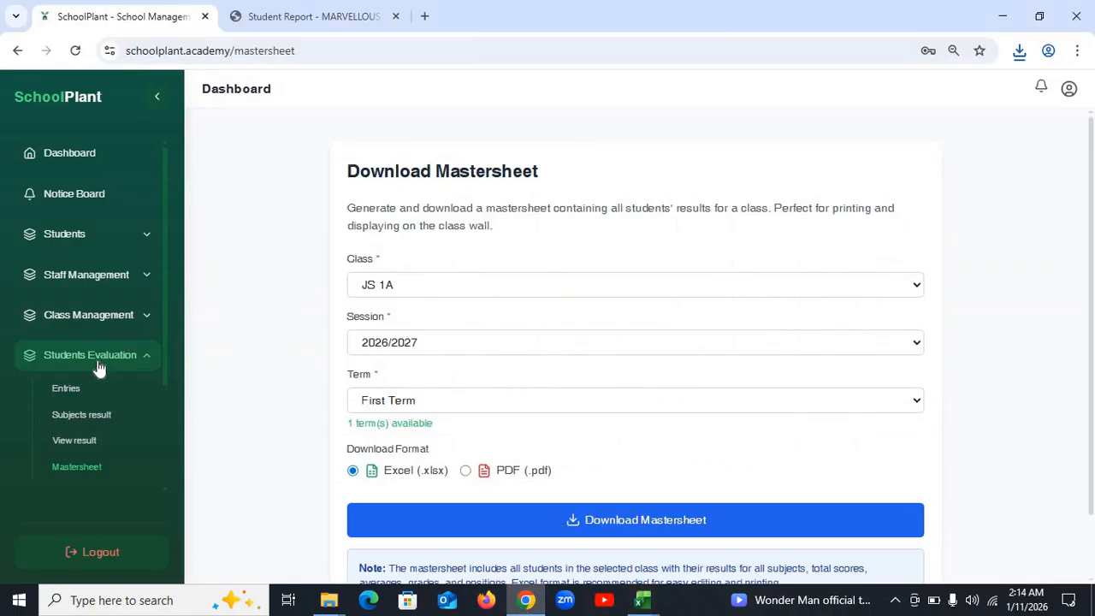
pyautogui.scroll(-1, 146, 396)
pyautogui.scroll(-3, 147, 396)
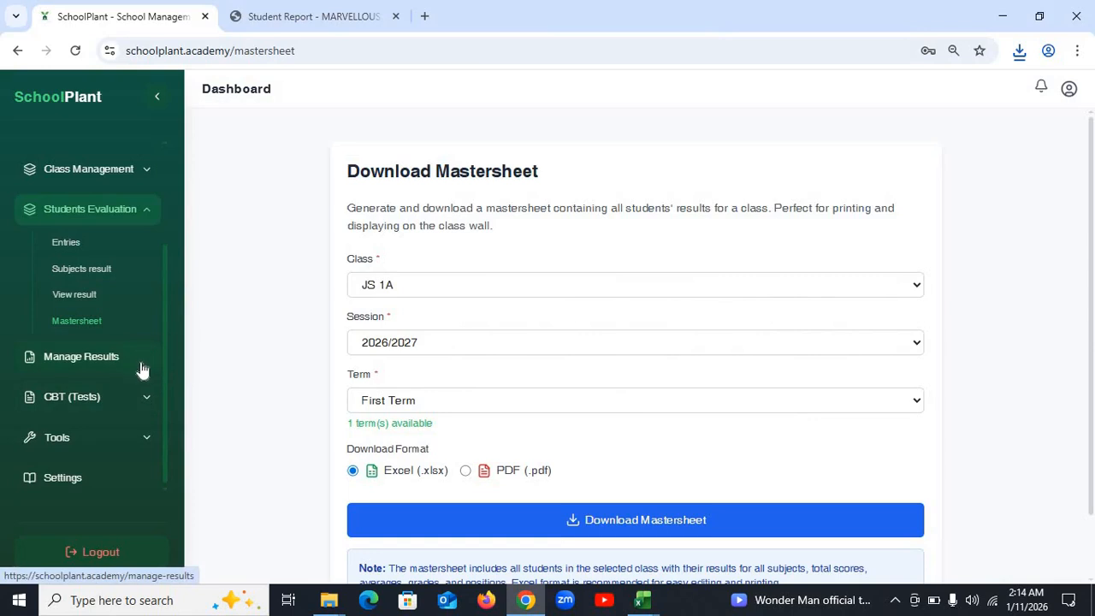
pyautogui.click(90, 480)
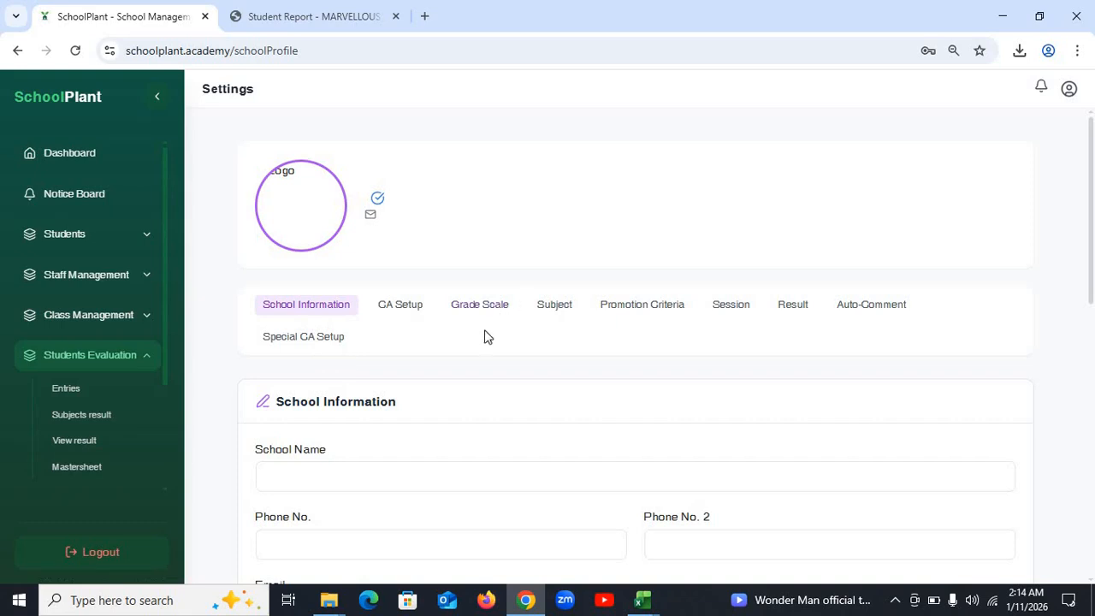
pyautogui.click(726, 310)
pyautogui.scroll(-3, 447, 419)
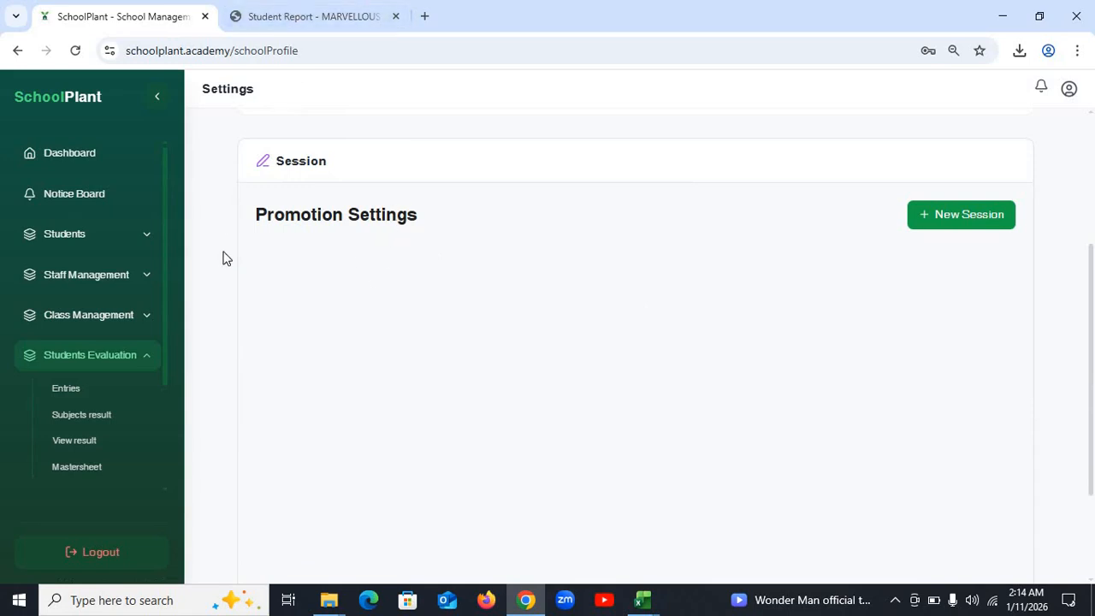
pyautogui.scroll(3, 372, 279)
pyautogui.scroll(-2, 369, 274)
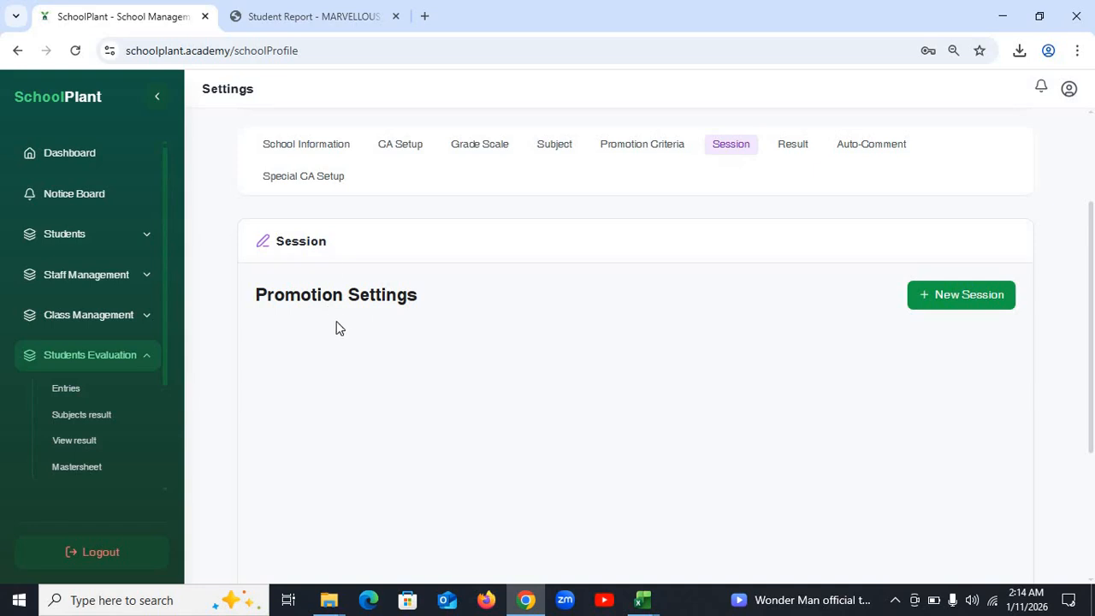
# - Reload Settings and reopen Session to show 2026/2027 under Promotion Settings
pyautogui.click(76, 51)
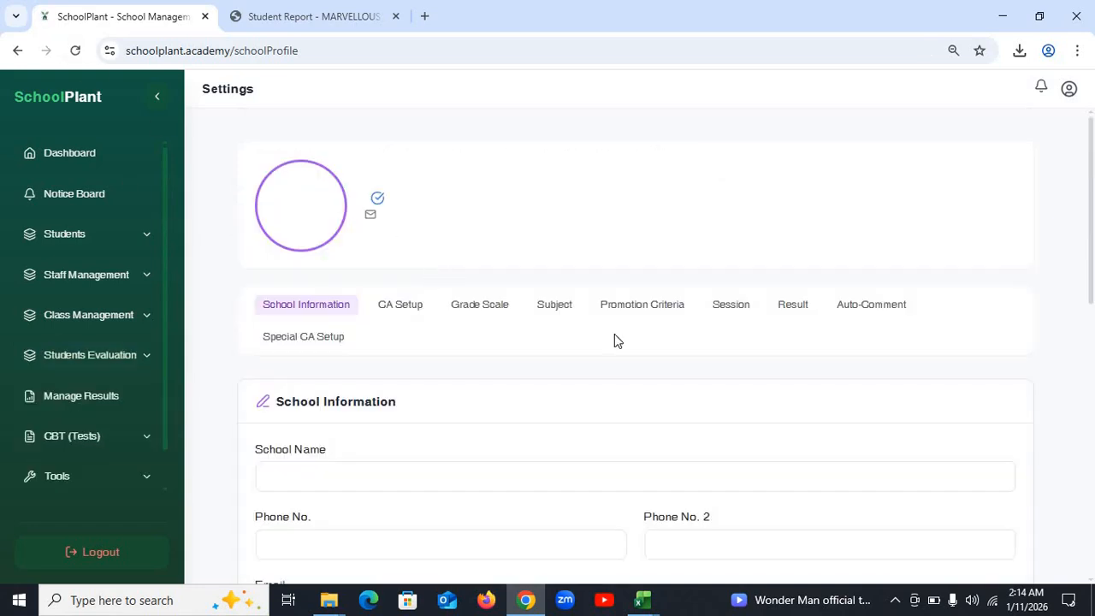
pyautogui.click(734, 315)
pyautogui.scroll(-4, 556, 354)
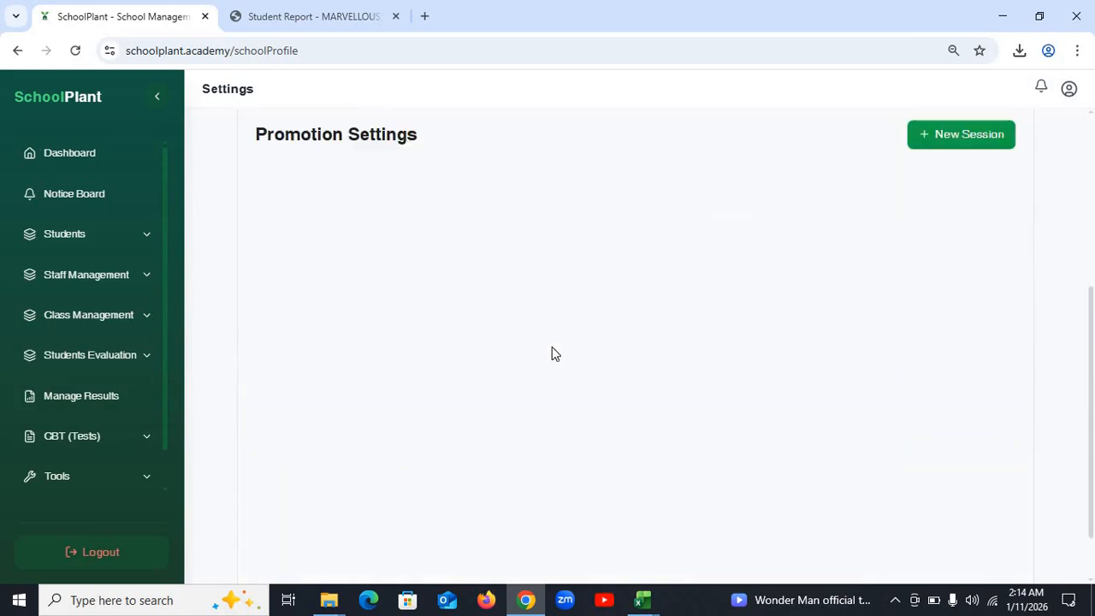
pyautogui.scroll(3, 552, 347)
pyautogui.scroll(-1, 558, 351)
pyautogui.scroll(-1, 344, 358)
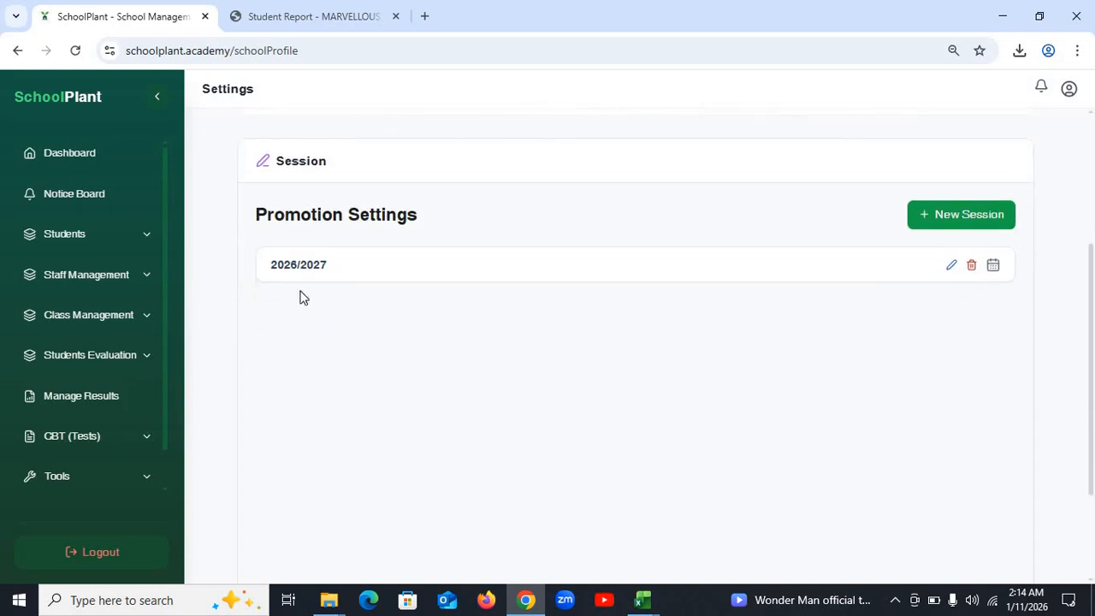
pyautogui.scroll(-2, 306, 279)
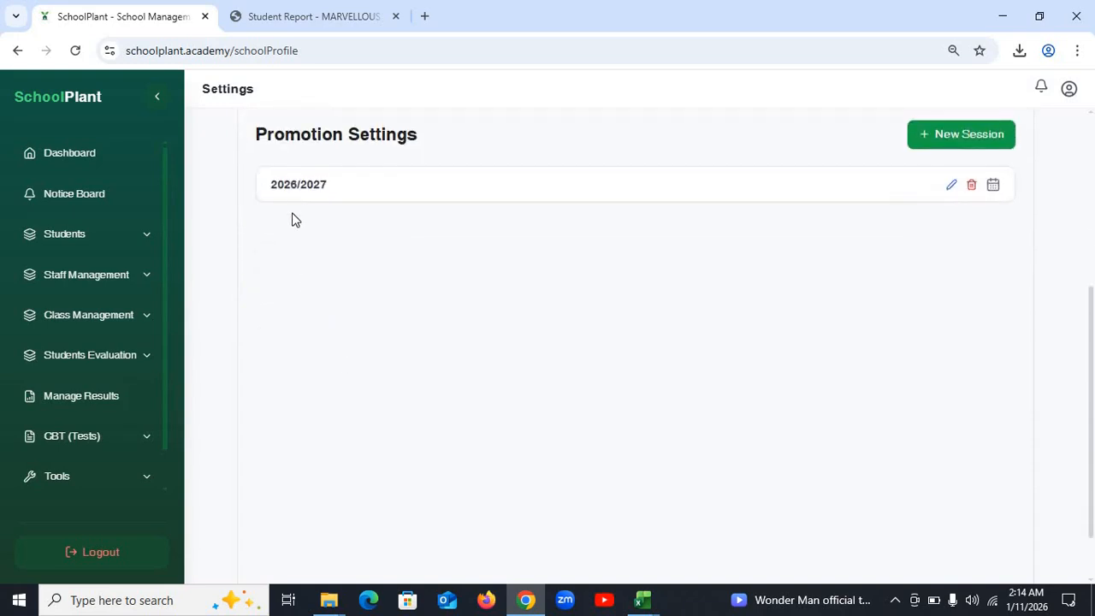
# - Add Second Term to 2026/2027, dated 05/05/2026 to 08/25/2026, and save it
pyautogui.click(291, 186)
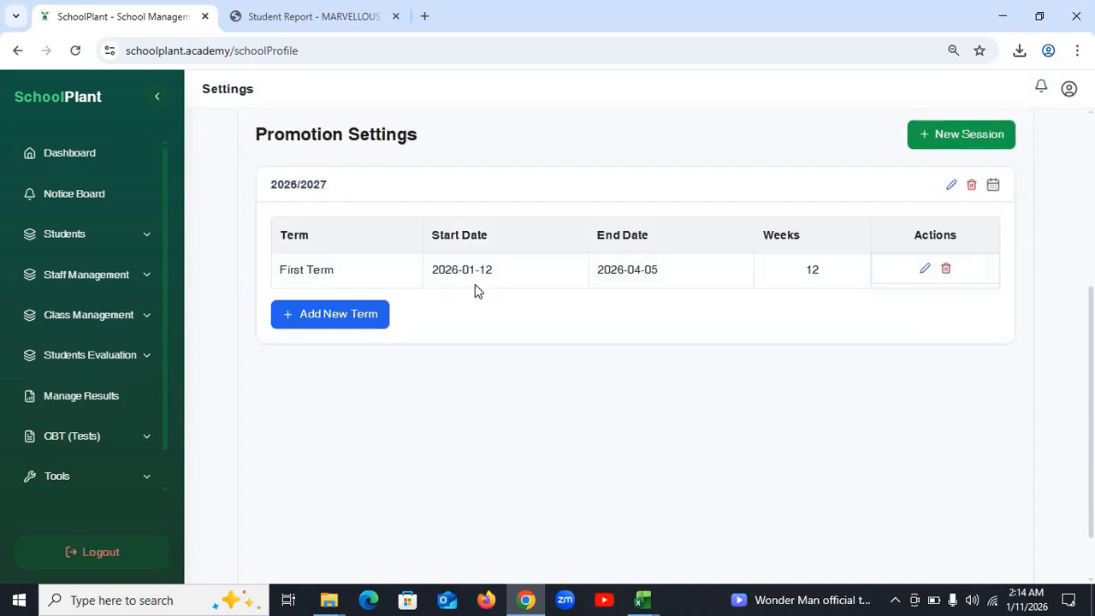
pyautogui.click(336, 324)
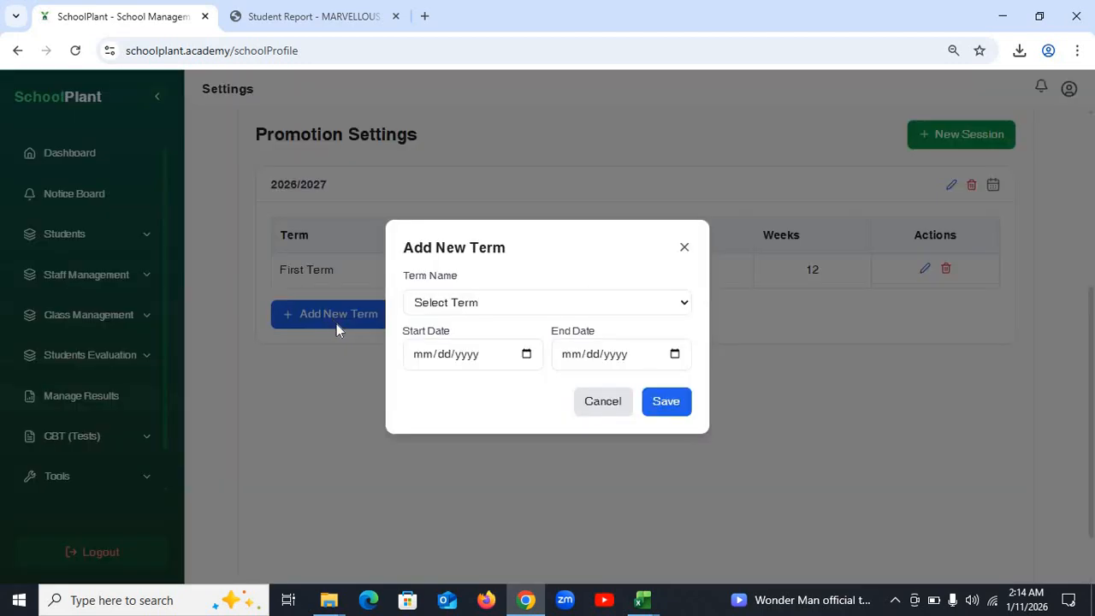
pyautogui.click(495, 304)
pyautogui.click(477, 366)
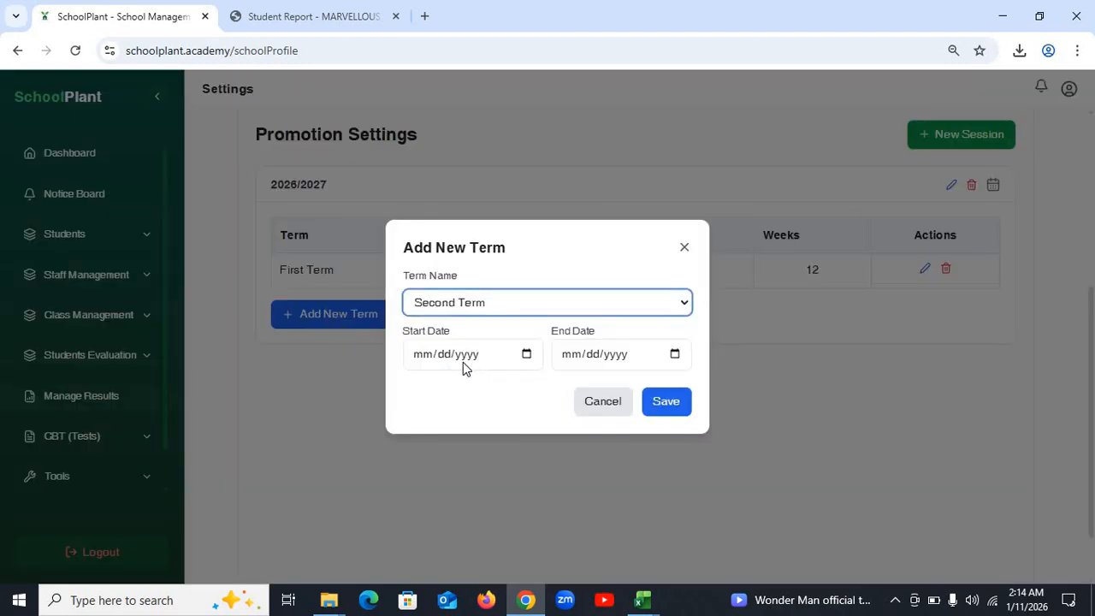
pyautogui.click(423, 360)
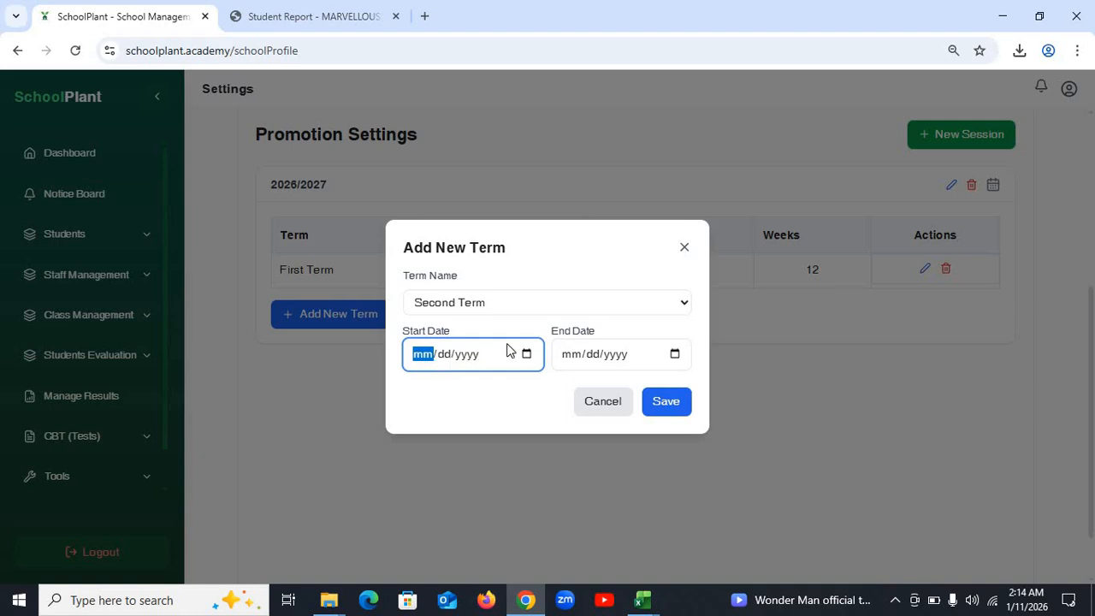
pyautogui.write('05/')
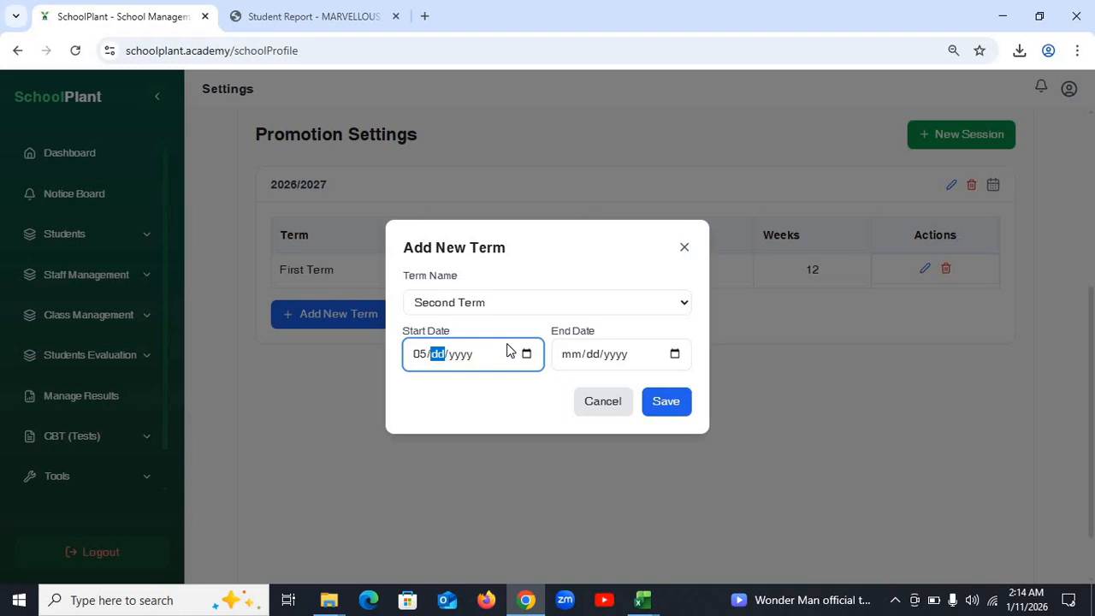
pyautogui.write('05/2026')
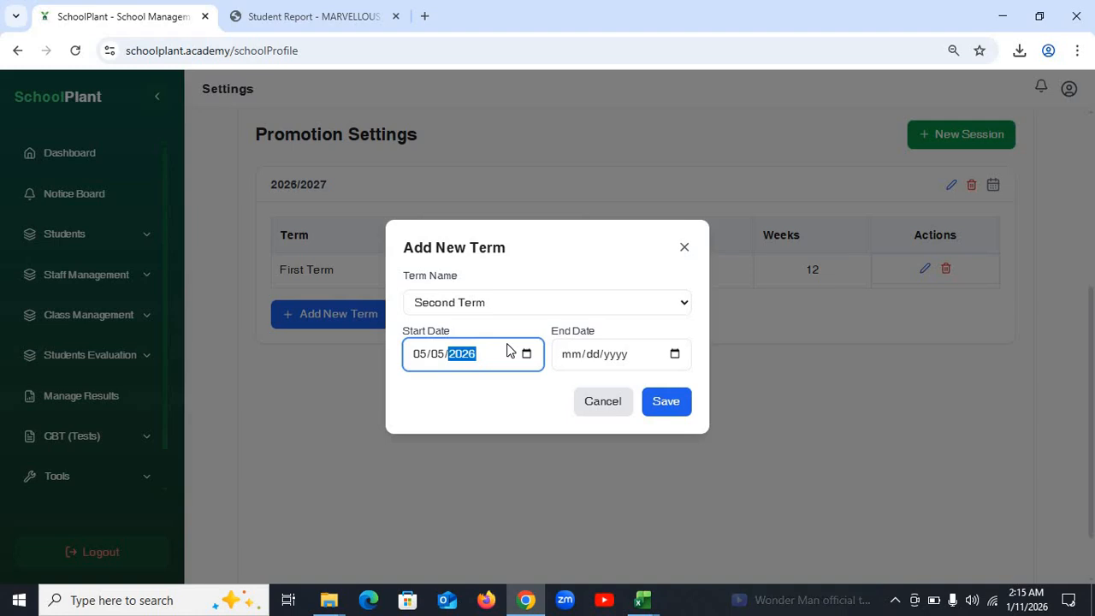
pyautogui.click(582, 361)
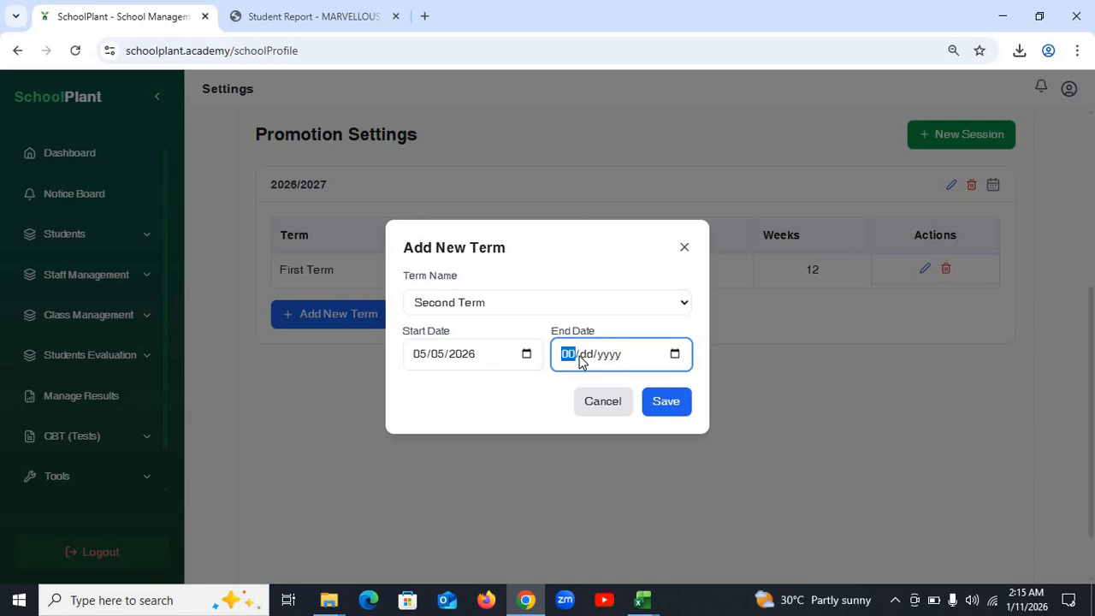
pyautogui.write('08/25/2026')
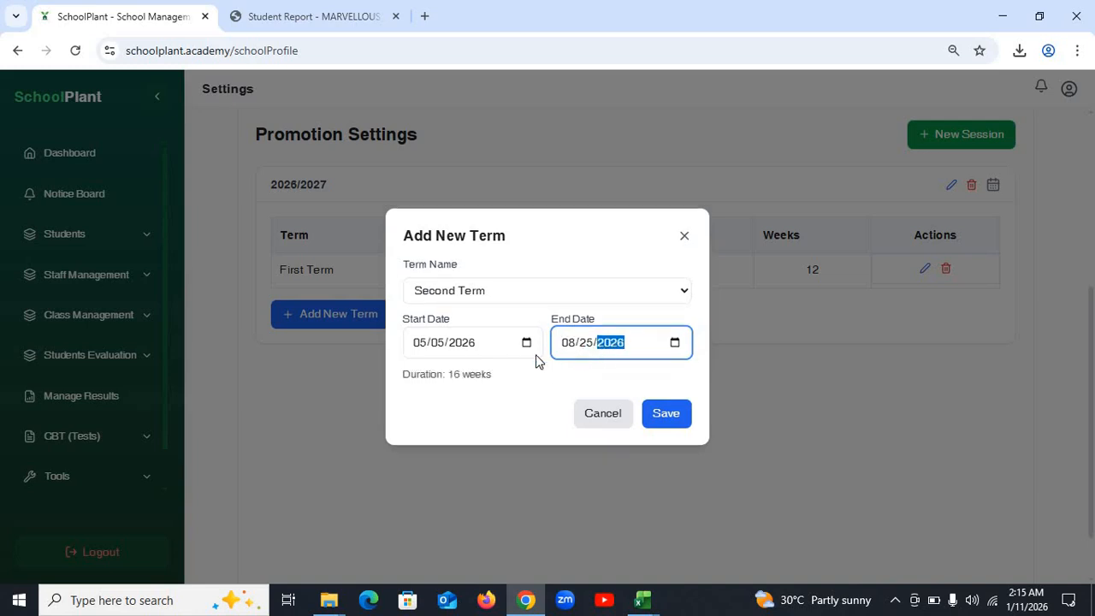
pyautogui.click(673, 418)
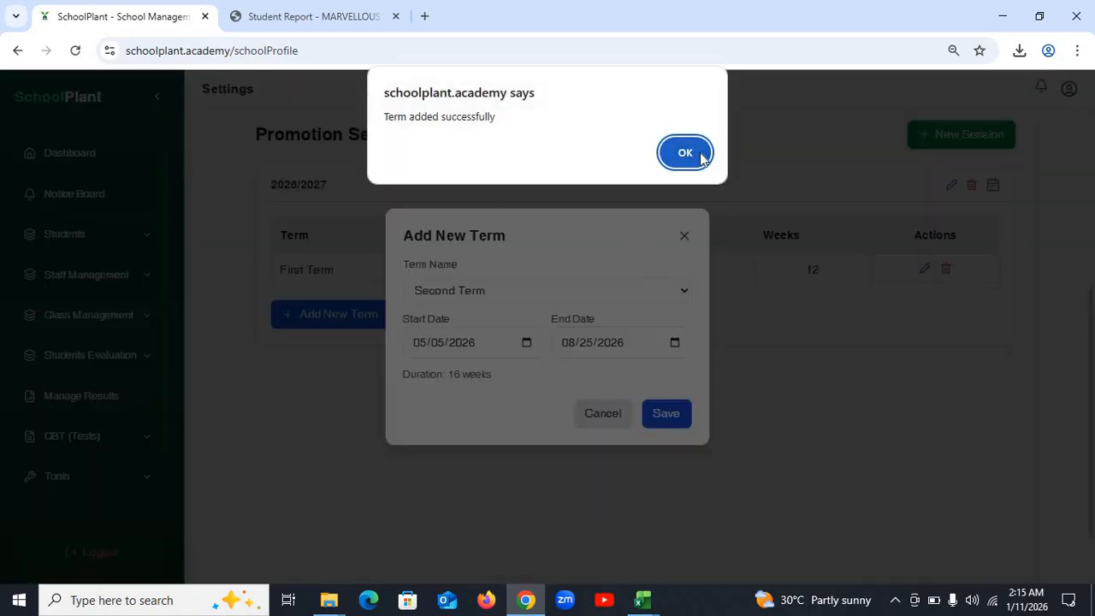
pyautogui.click(697, 153)
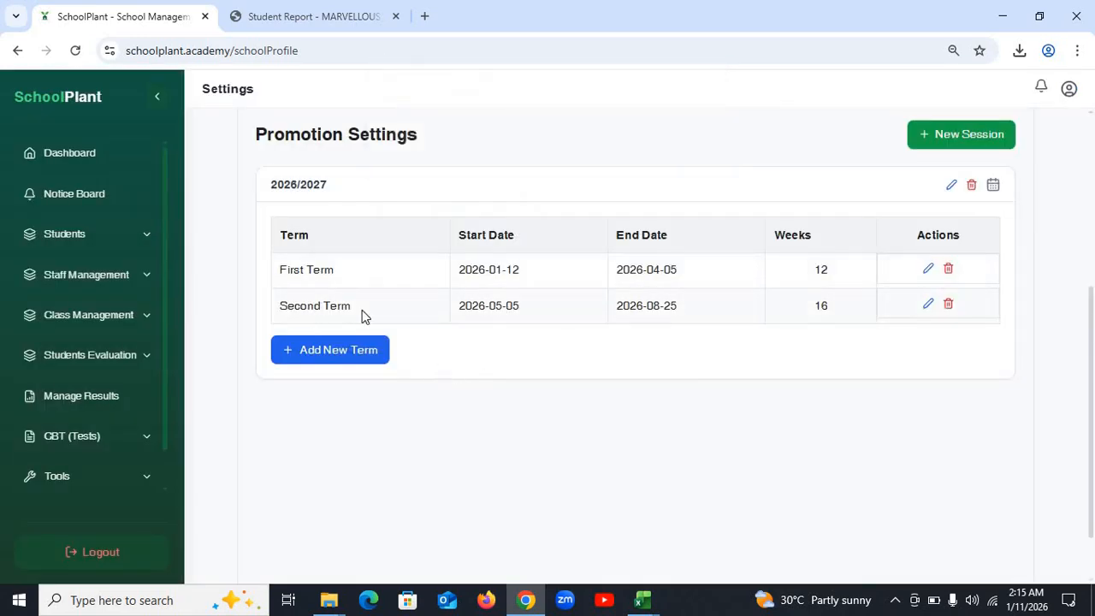
# - Open result entry for JS 1A English Language 2026/2027 and load Second Term scores
pyautogui.click(113, 356)
pyautogui.click(102, 389)
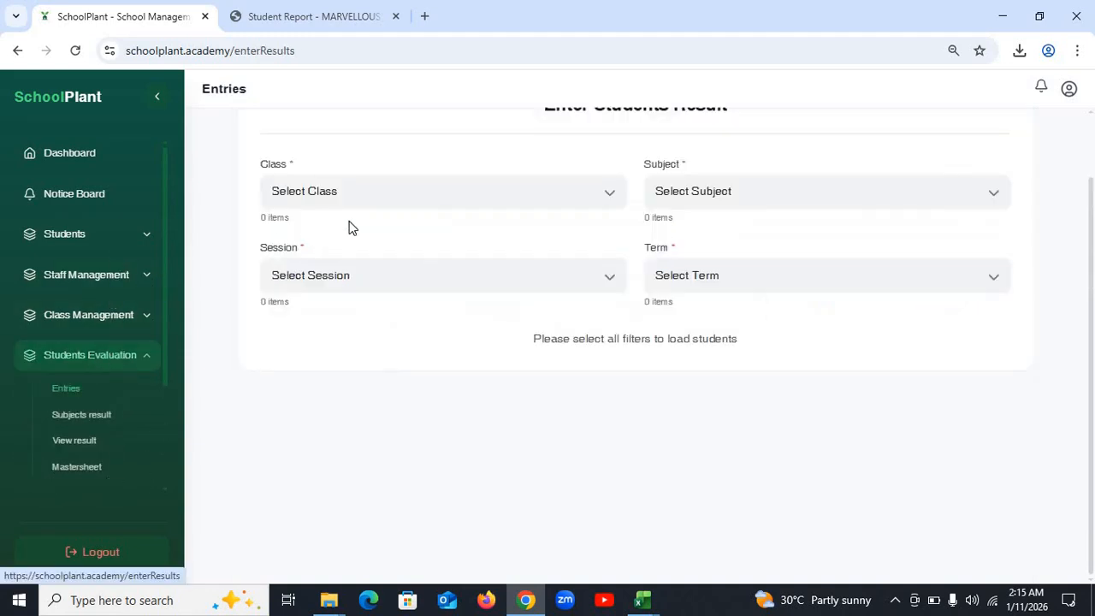
pyautogui.click(430, 199)
pyautogui.click(399, 241)
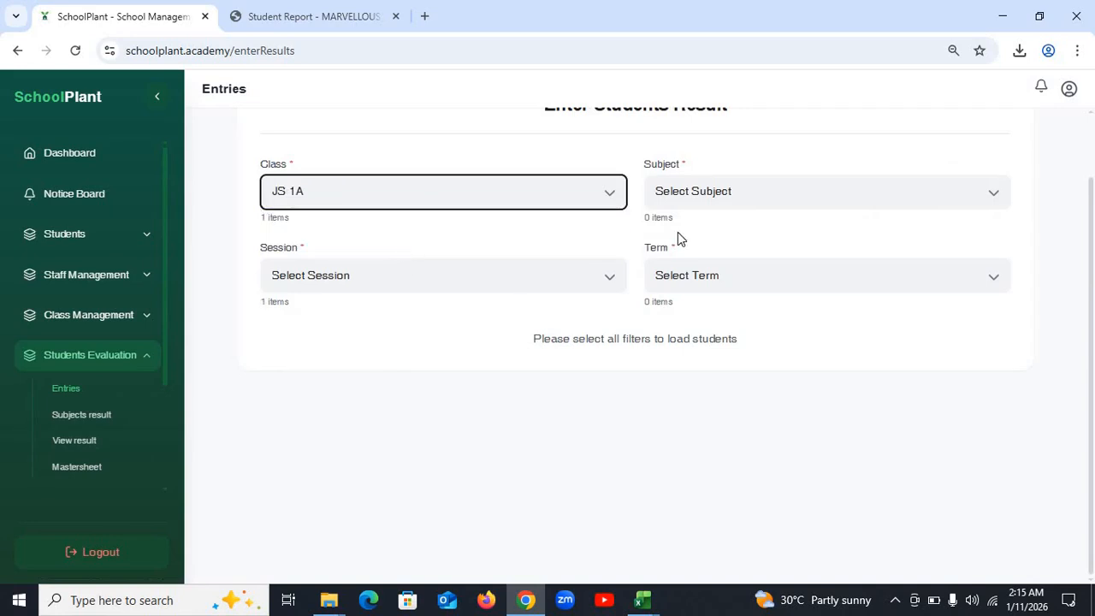
pyautogui.click(832, 192)
pyautogui.click(728, 238)
pyautogui.click(419, 276)
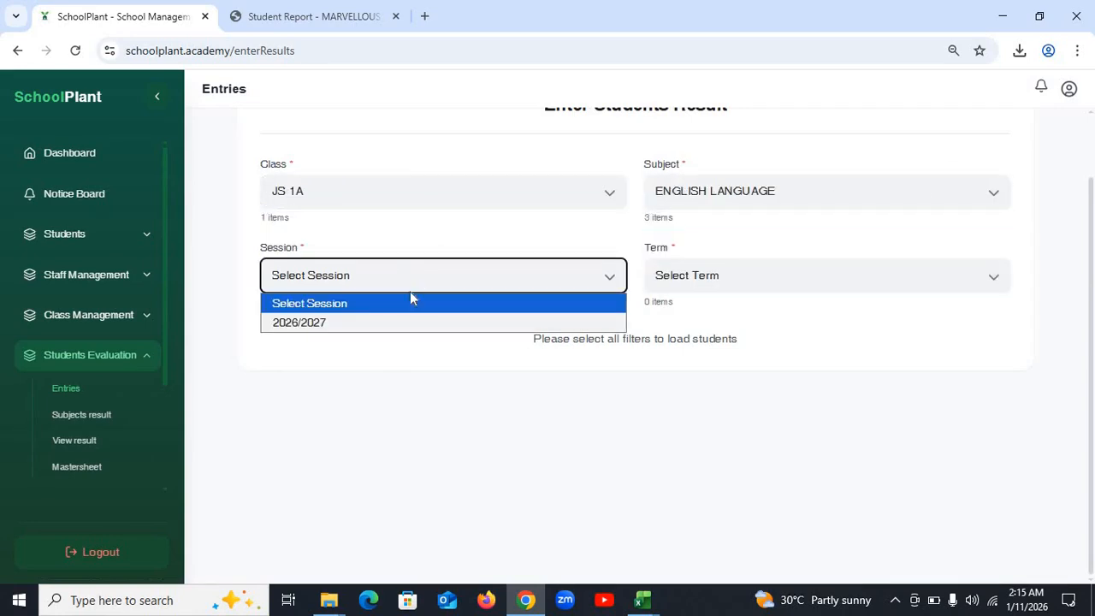
pyautogui.click(384, 322)
pyautogui.click(839, 276)
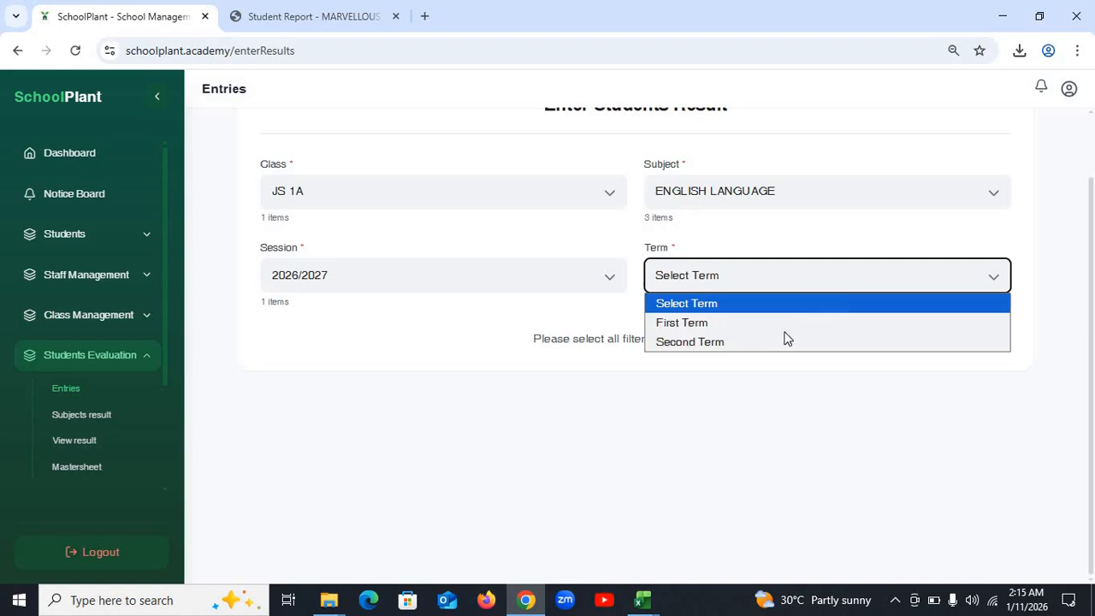
pyautogui.click(738, 342)
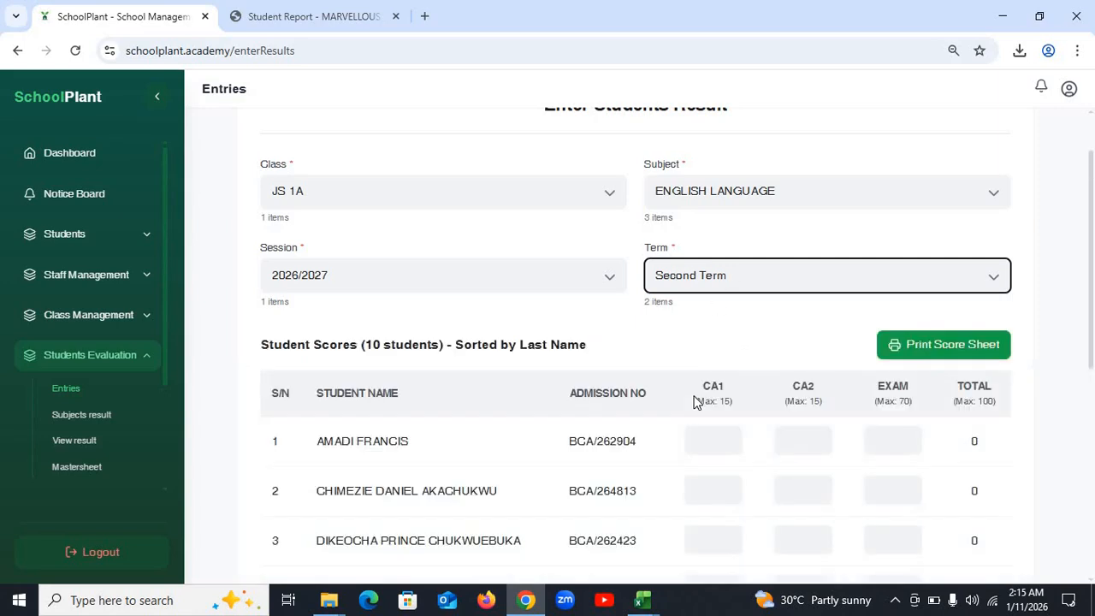
# - Compare First and Second Term scores, reset term to Select Term, then open Ranked Student Report
pyautogui.scroll(-4, 694, 398)
pyautogui.scroll(5, 694, 394)
pyautogui.click(736, 353)
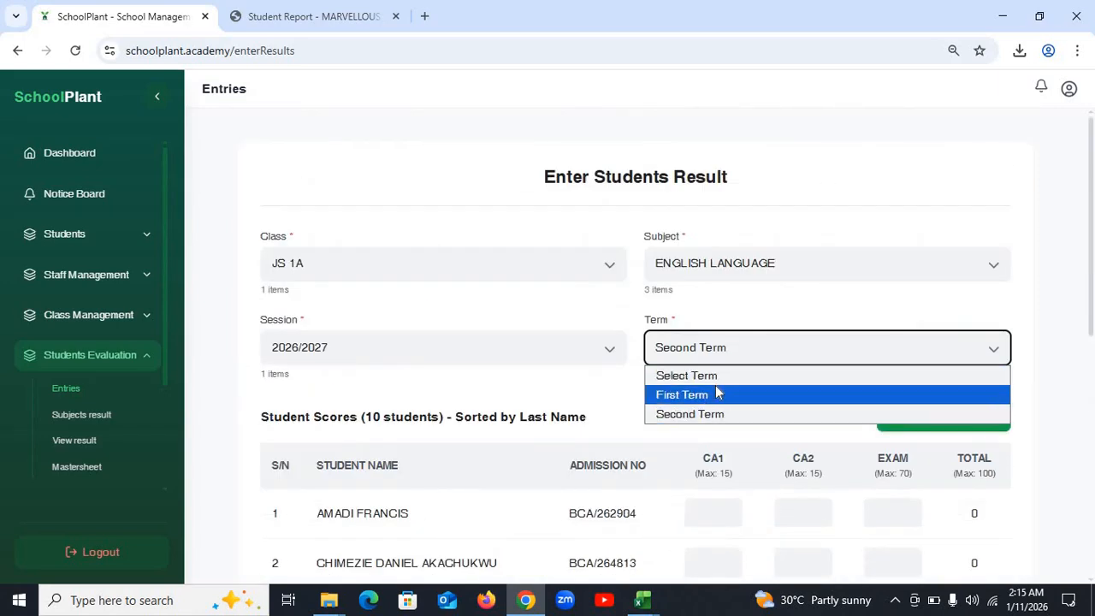
pyautogui.click(717, 394)
pyautogui.scroll(-5, 728, 419)
pyautogui.scroll(5, 728, 417)
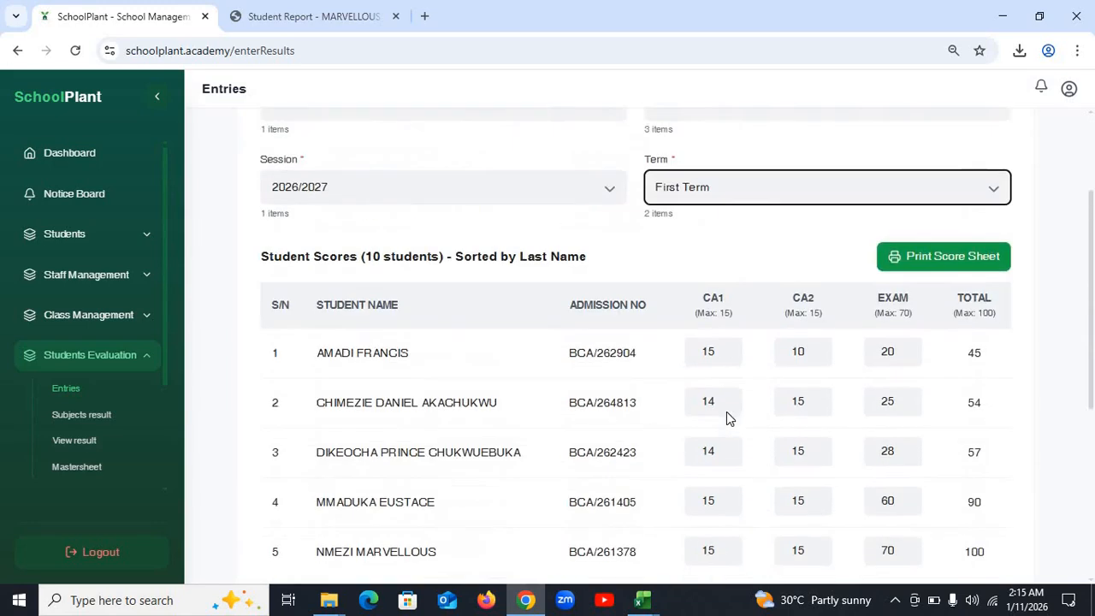
pyautogui.click(724, 352)
pyautogui.click(719, 414)
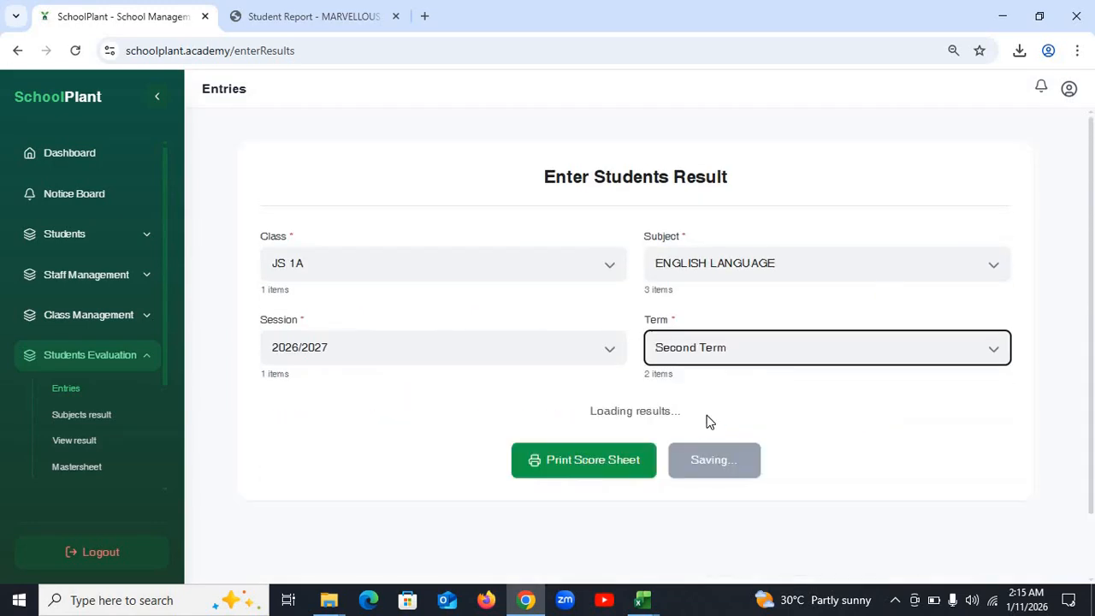
pyautogui.click(804, 345)
pyautogui.click(678, 375)
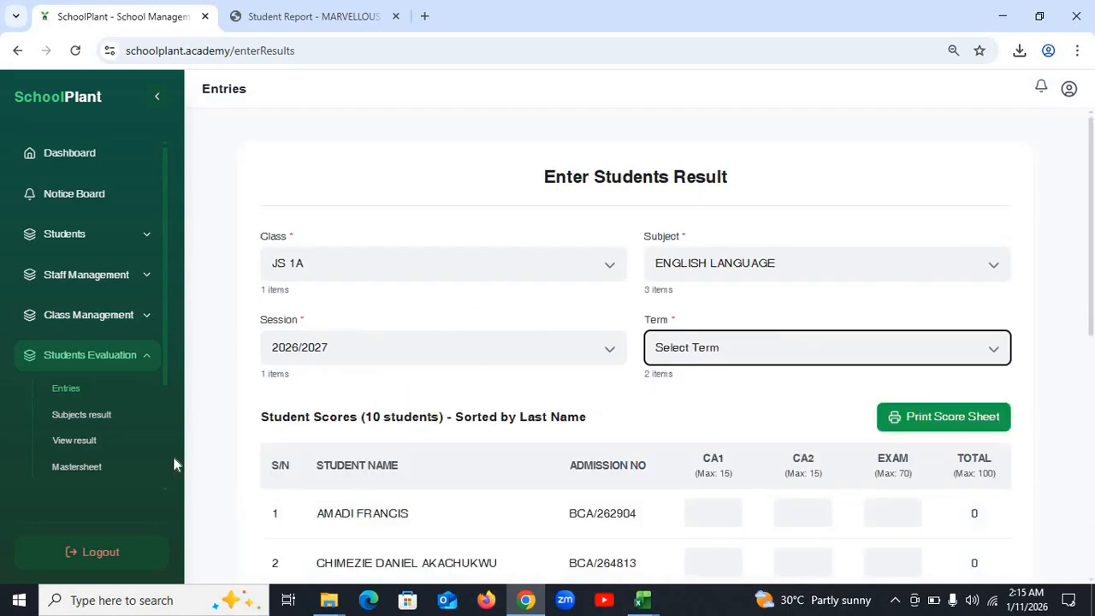
pyautogui.click(84, 442)
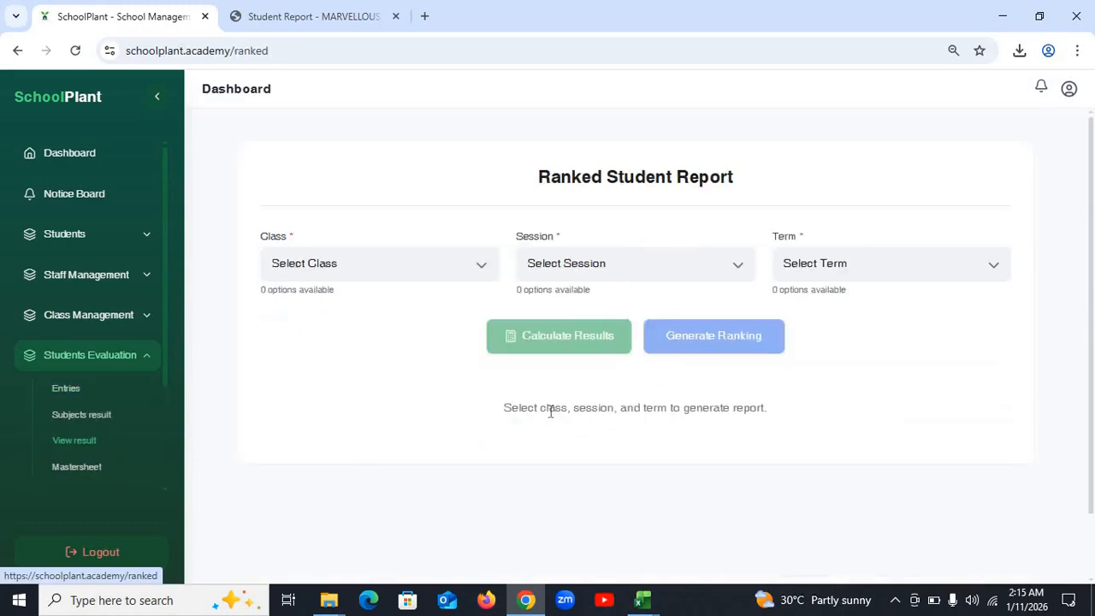
# - Rank JS 1A for 2026/2027 First Term (83.3 first, 82.7 second) and download the top report card
pyautogui.click(406, 267)
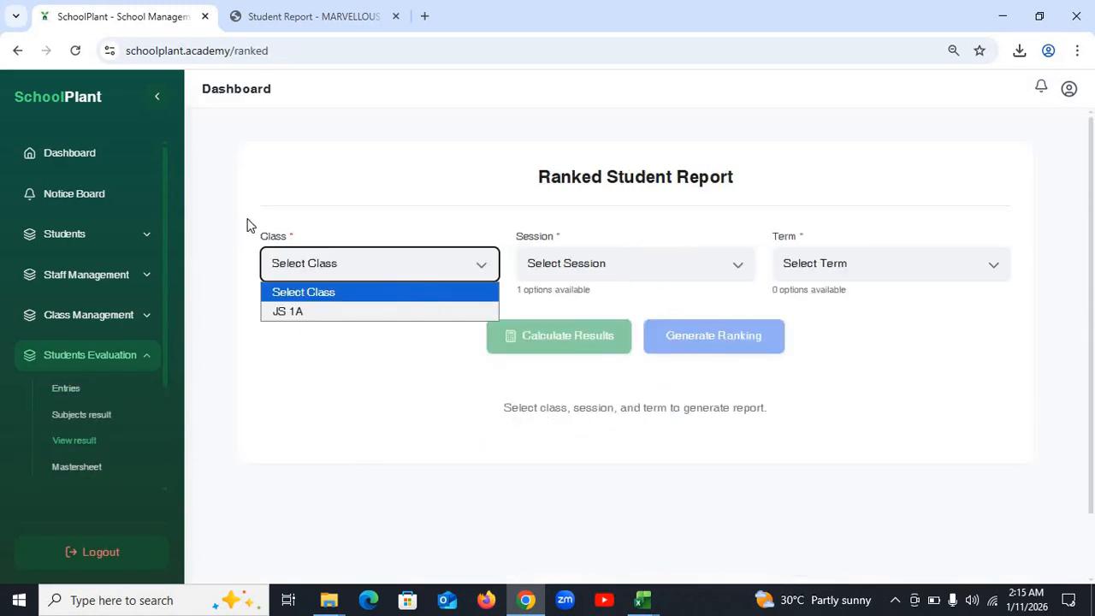
pyautogui.click(336, 311)
pyautogui.click(614, 271)
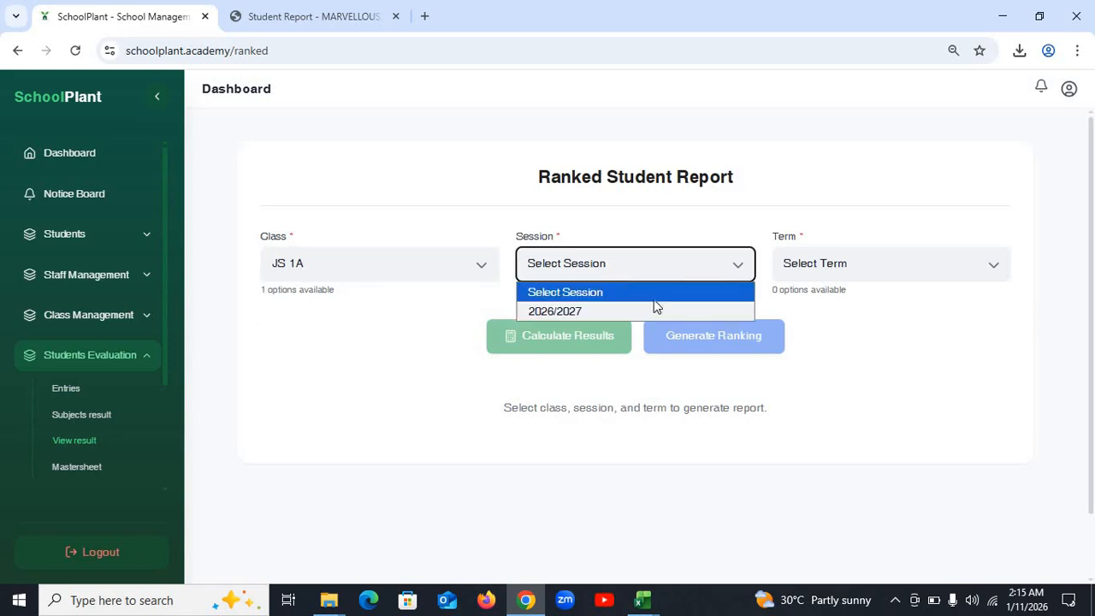
pyautogui.click(607, 312)
pyautogui.click(841, 271)
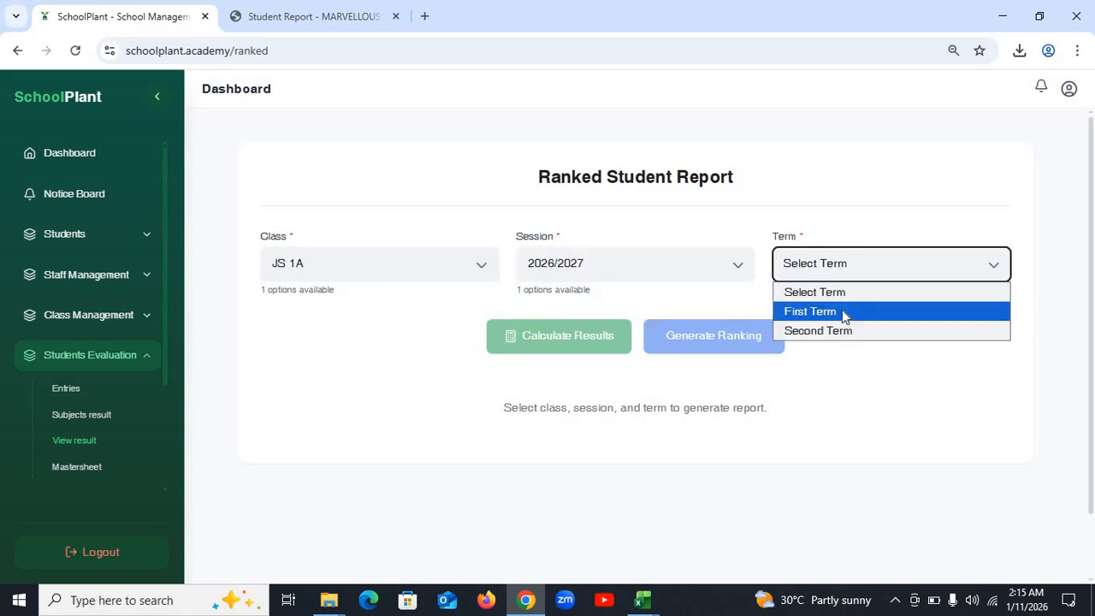
pyautogui.click(842, 311)
pyautogui.click(586, 338)
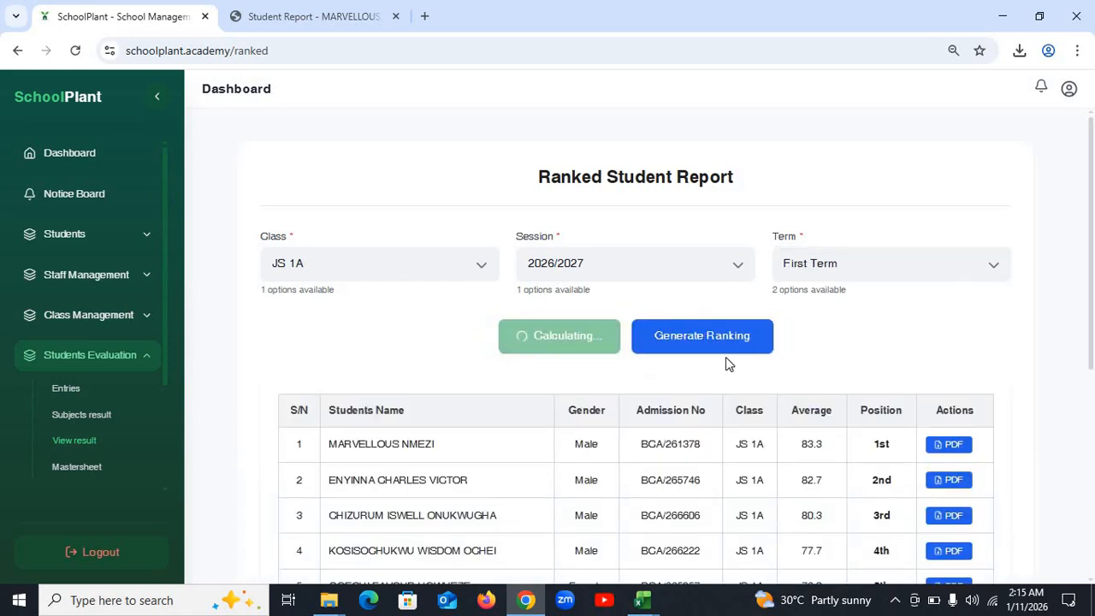
pyautogui.scroll(-2, 653, 388)
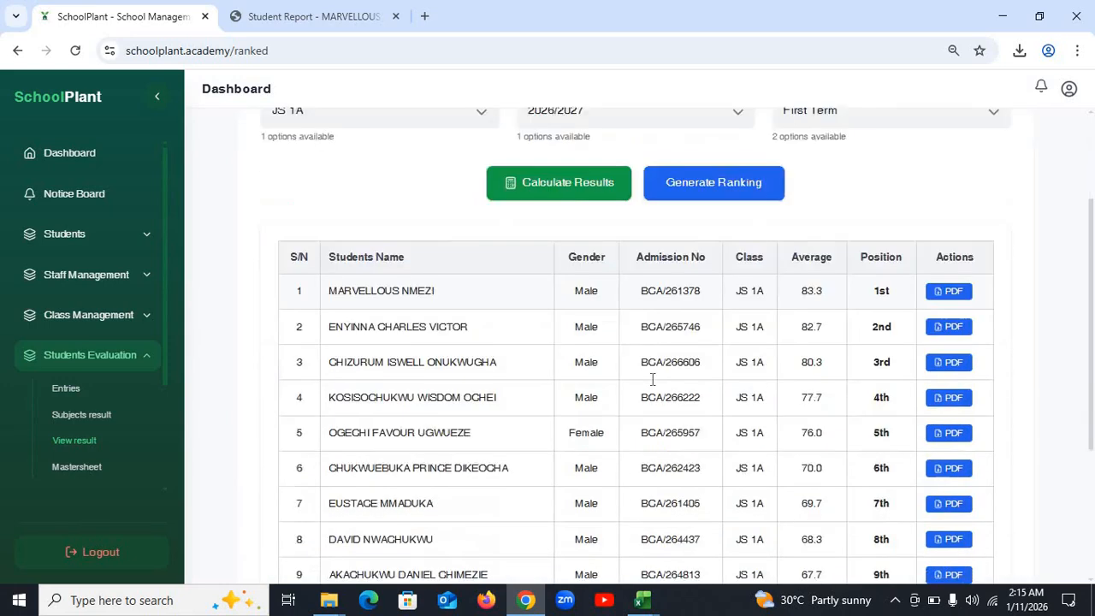
pyautogui.scroll(1, 653, 380)
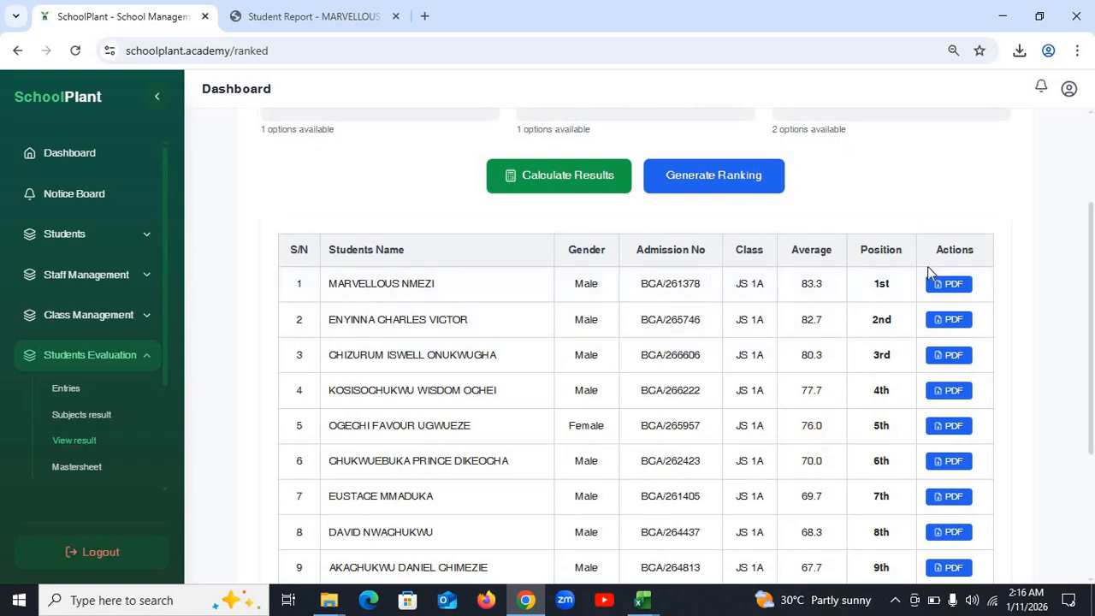
pyautogui.click(946, 288)
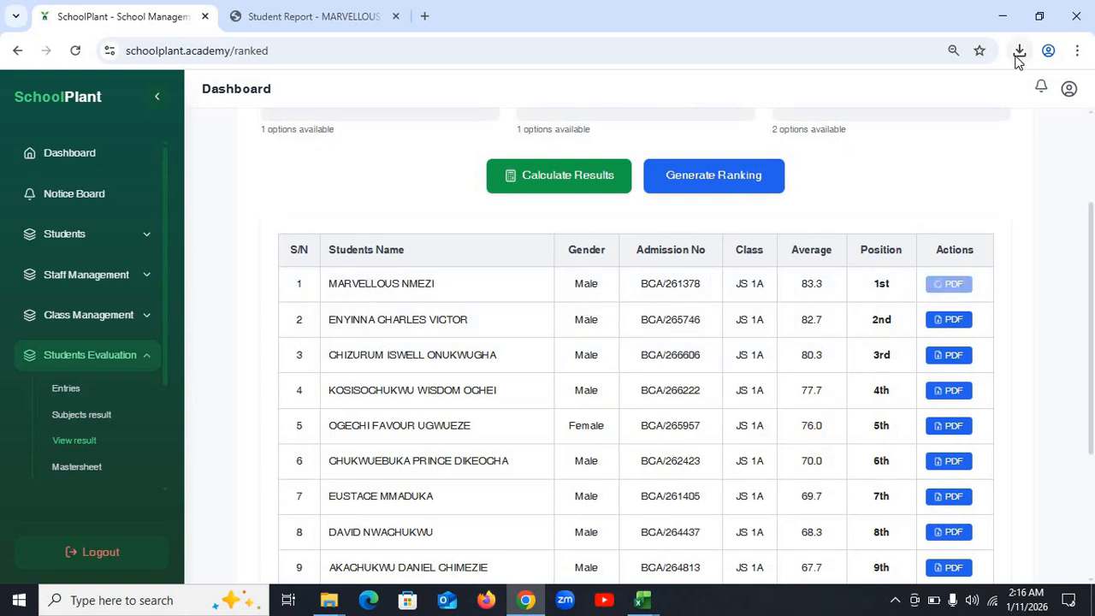
# - Inspect the earlier report card, noting its empty Next Term Begins date
pyautogui.click(266, 16)
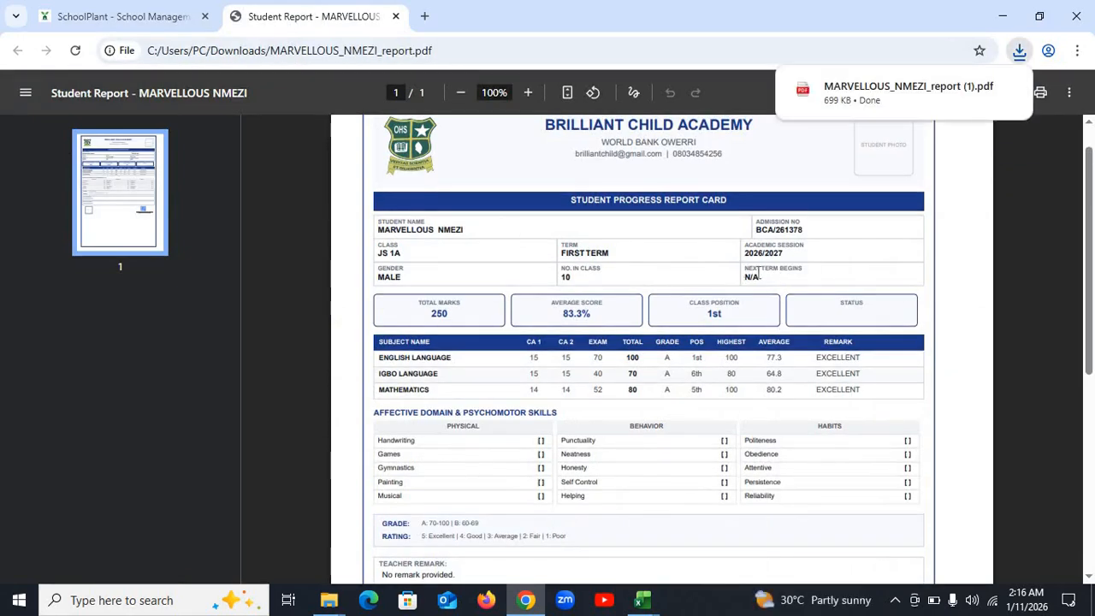
pyautogui.moveTo(745, 277)
pyautogui.mouseDown()
pyautogui.moveTo(783, 276)
pyautogui.moveTo(753, 265)
pyautogui.mouseUp()
pyautogui.click(700, 277)
pyautogui.click(801, 274)
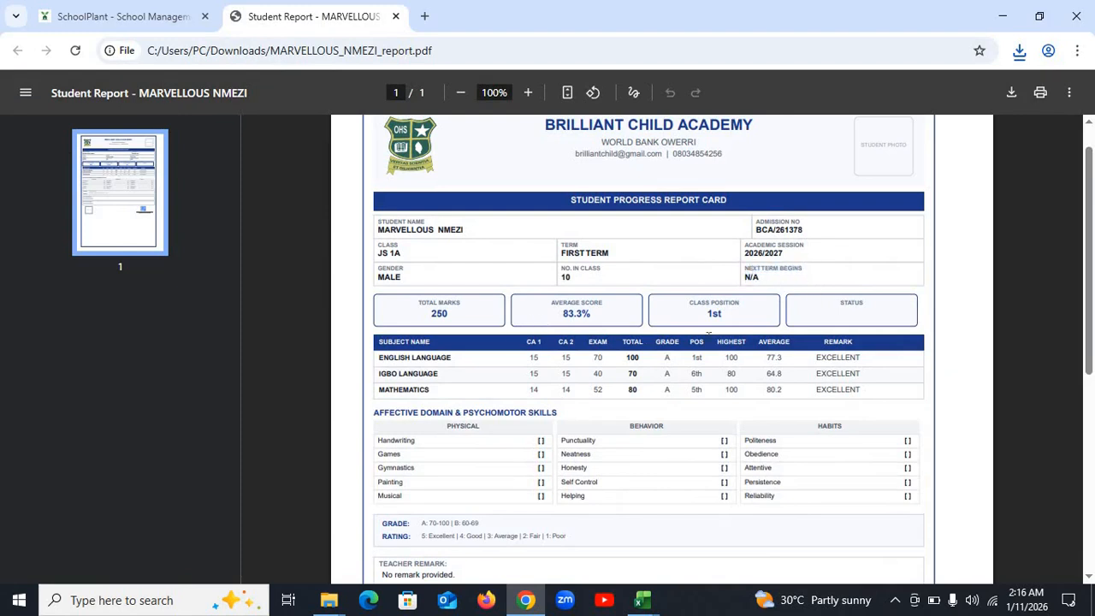
pyautogui.click(124, 16)
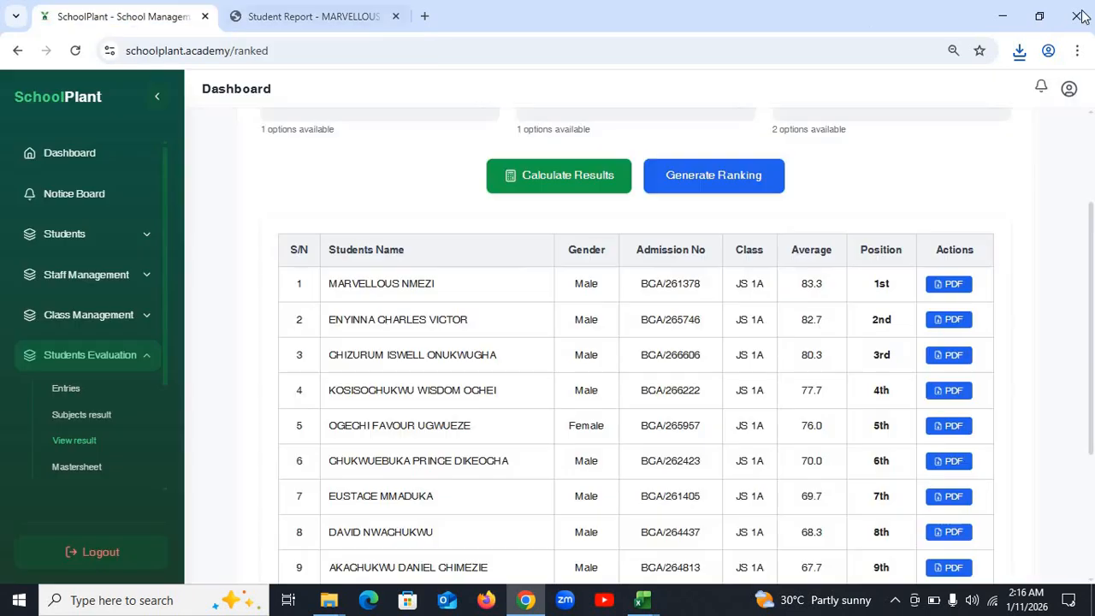
# - Review the new report card (next term 5 MAY 2026, 83.3%, 1st) and close the older copy
pyautogui.click(1020, 53)
pyautogui.click(873, 128)
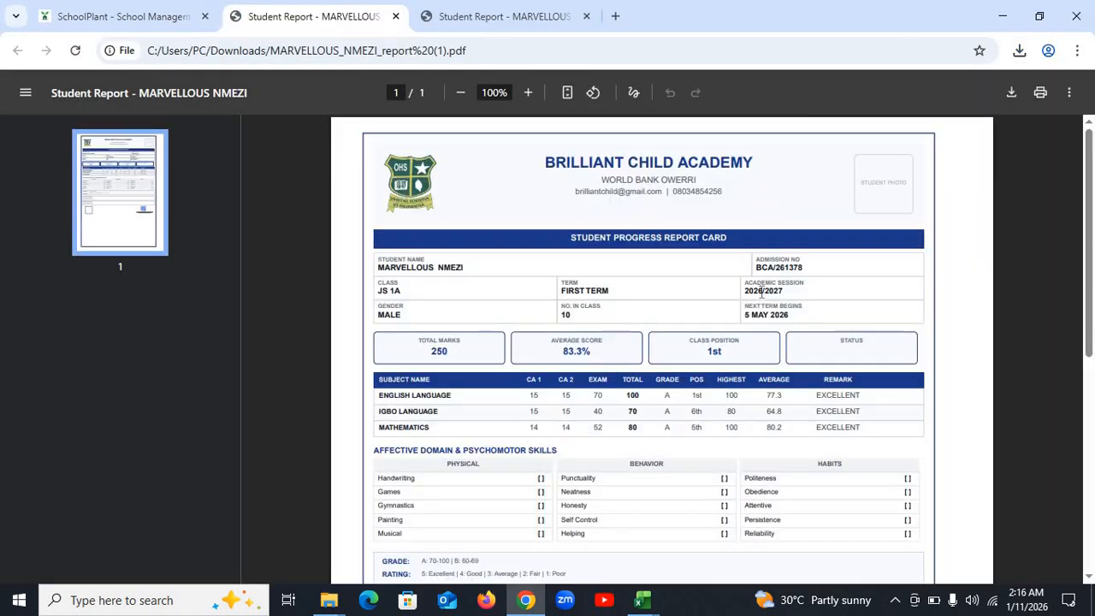
pyautogui.moveTo(753, 315); pyautogui.dragTo(787, 323)
pyautogui.click(839, 319)
pyautogui.doubleClick(578, 355)
pyautogui.doubleClick(715, 352)
pyautogui.click(124, 17)
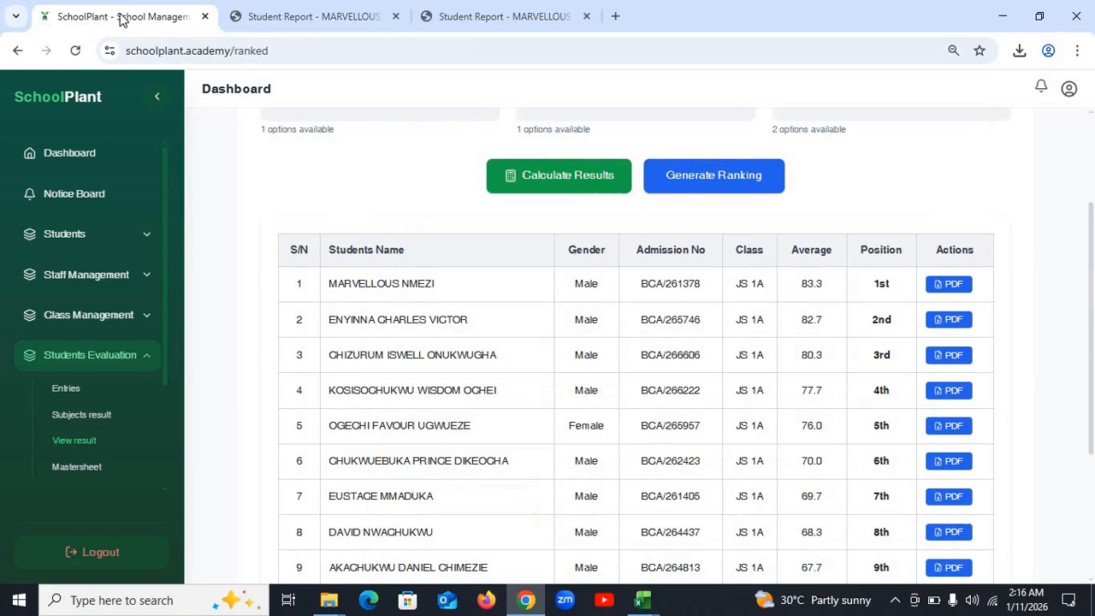
pyautogui.click(318, 21)
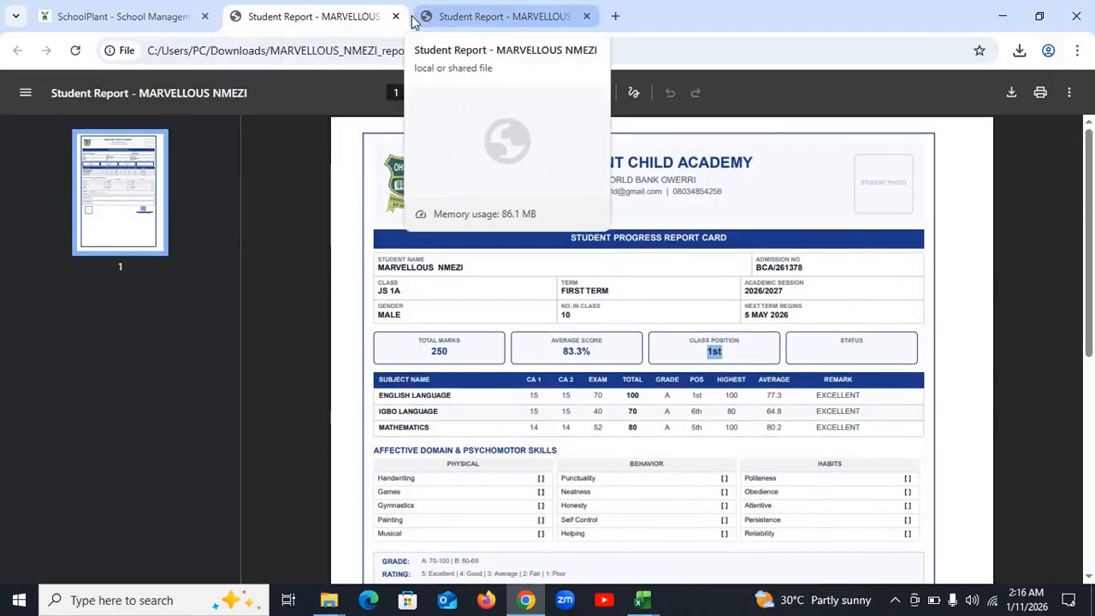
pyautogui.click(396, 16)
# - Close the remaining report card copy and return to the SchoolPlant sidebar
pyautogui.click(395, 16)
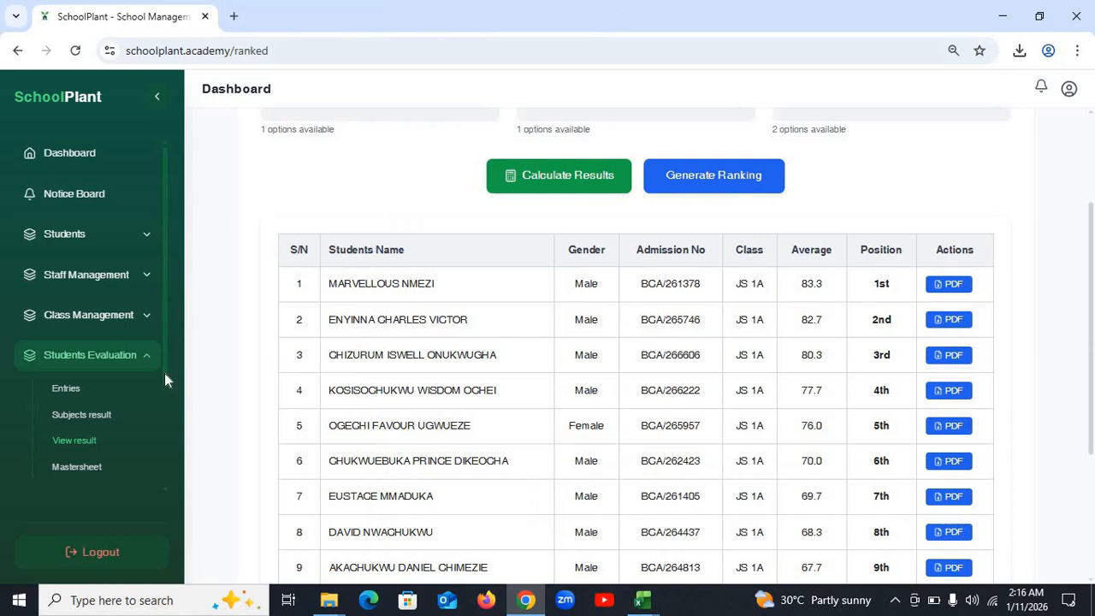
pyautogui.scroll(-2, 139, 412)
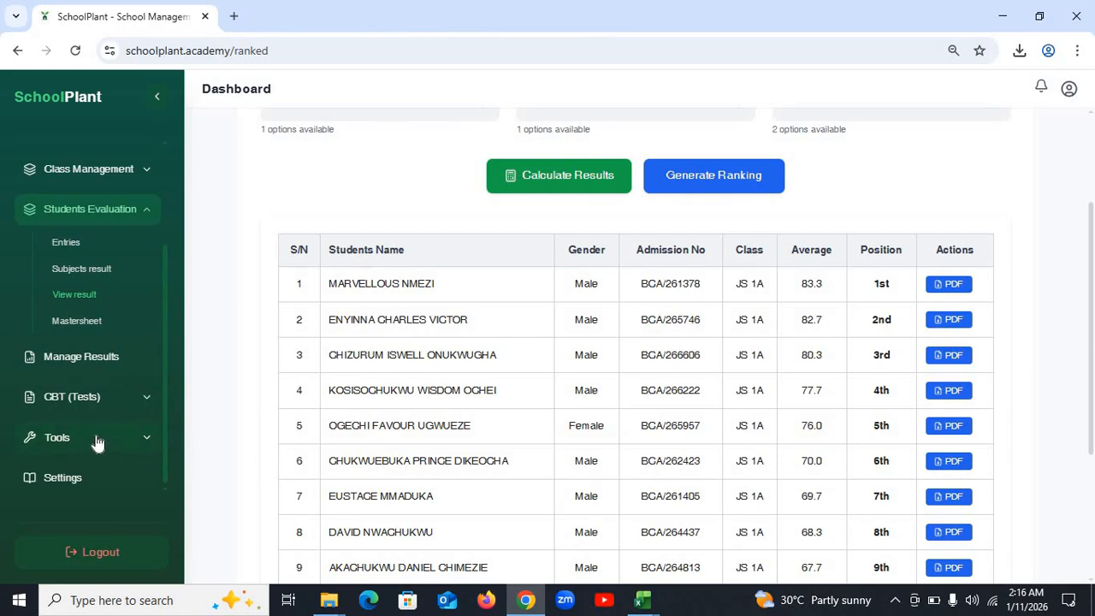
pyautogui.scroll(2, 92, 440)
pyautogui.scroll(-2, 92, 440)
# - Collapse Students Evaluation and open Access Codes under Tools, showing batch 312194
pyautogui.click(86, 439)
pyautogui.click(97, 479)
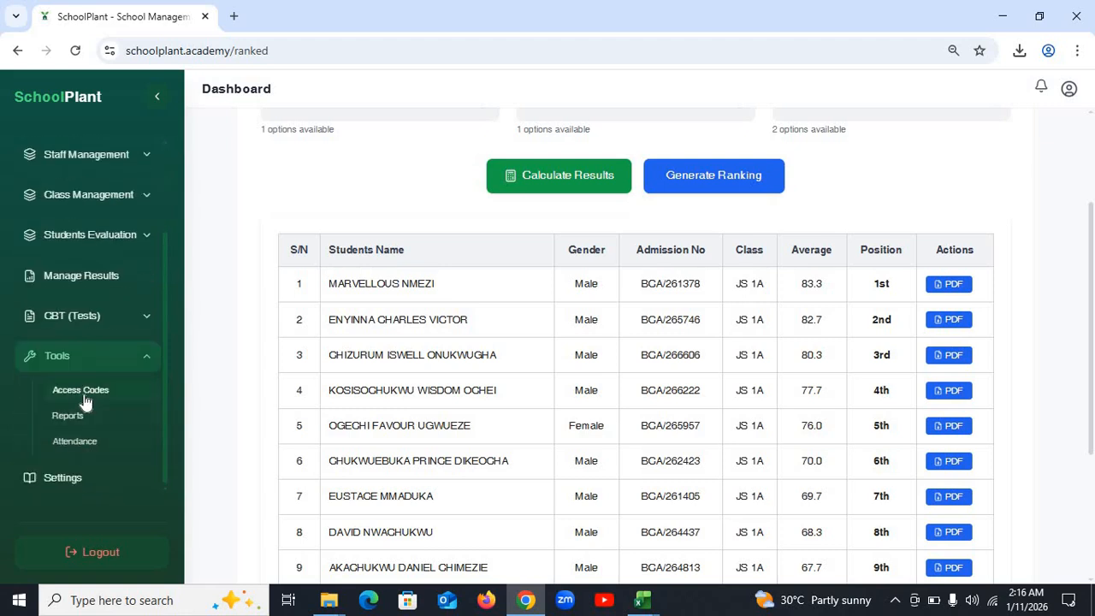
pyautogui.click(83, 396)
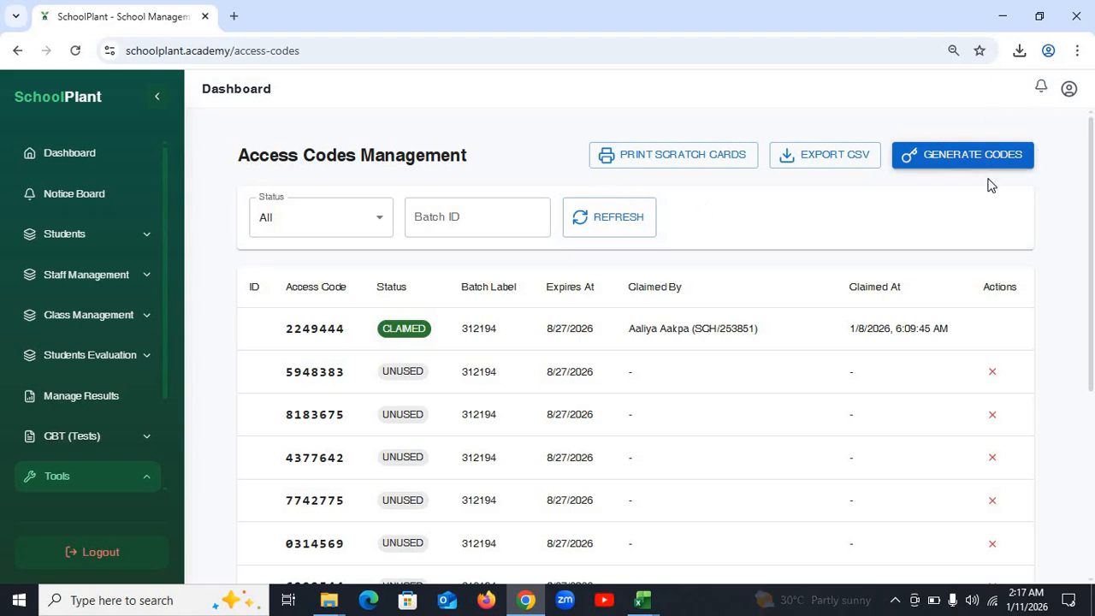
# - Fill the Generate Access Codes form with 10 codes, session 2026/2027 and batch label TEST
pyautogui.click(952, 166)
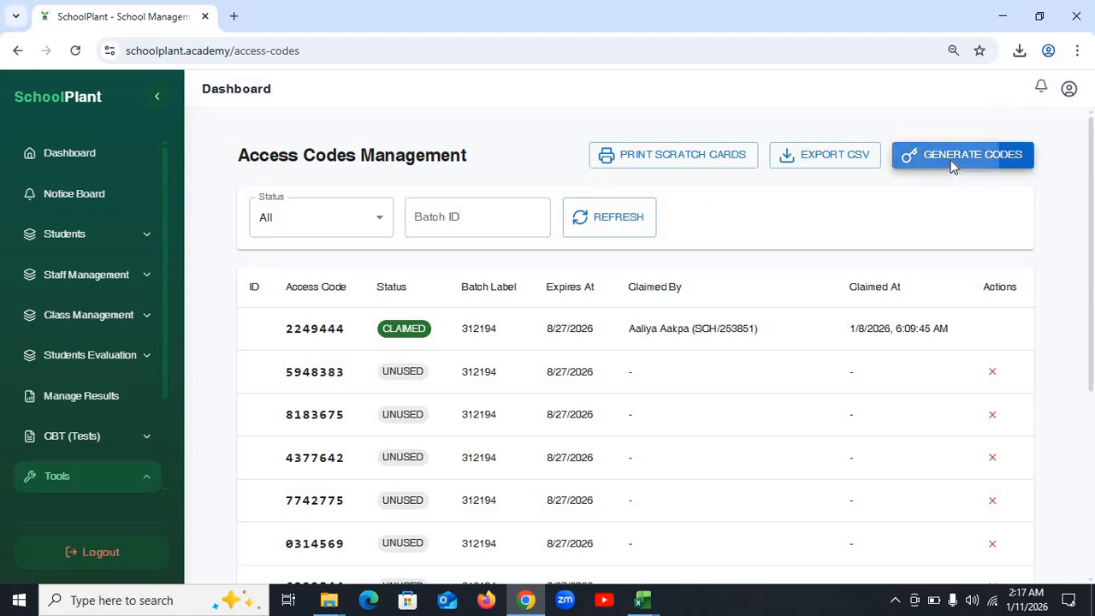
pyautogui.click(438, 293)
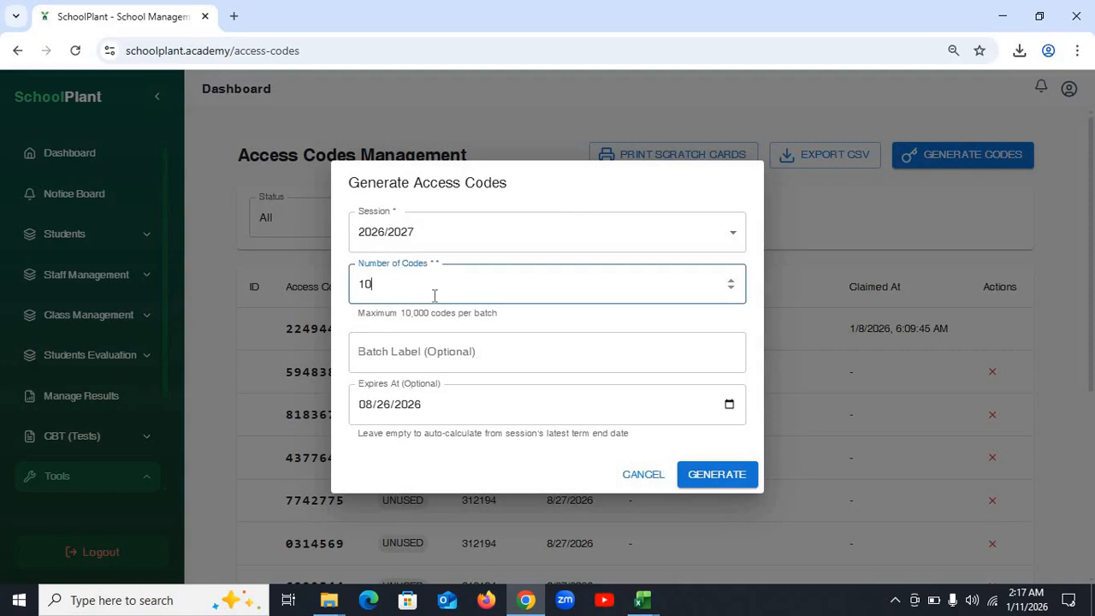
pyautogui.moveTo(411, 300); pyautogui.dragTo(205, 339)
pyautogui.click(408, 301)
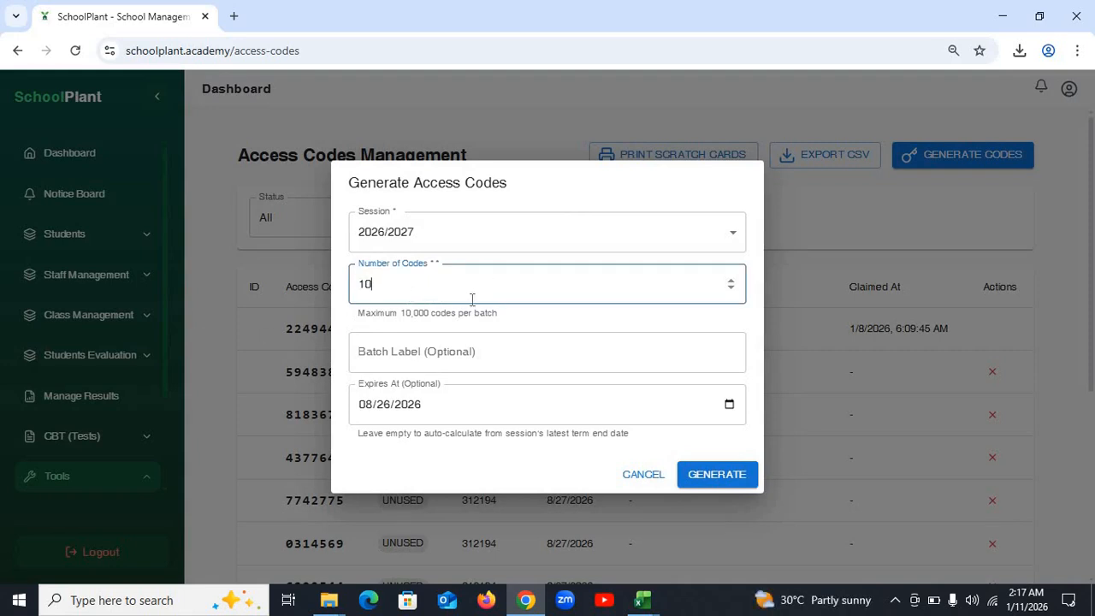
pyautogui.click(439, 237)
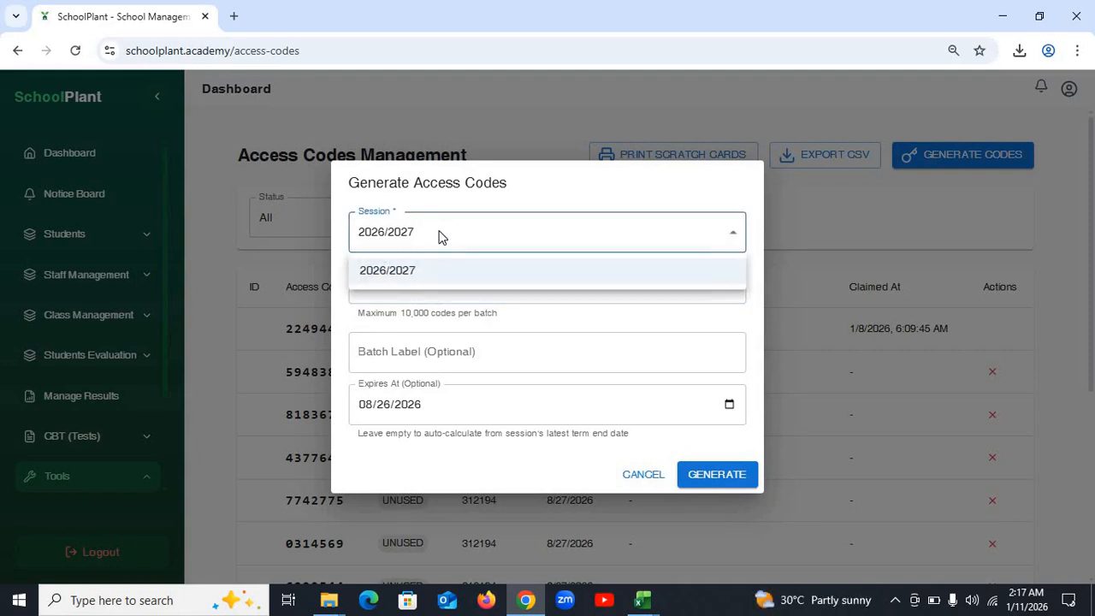
pyautogui.click(437, 270)
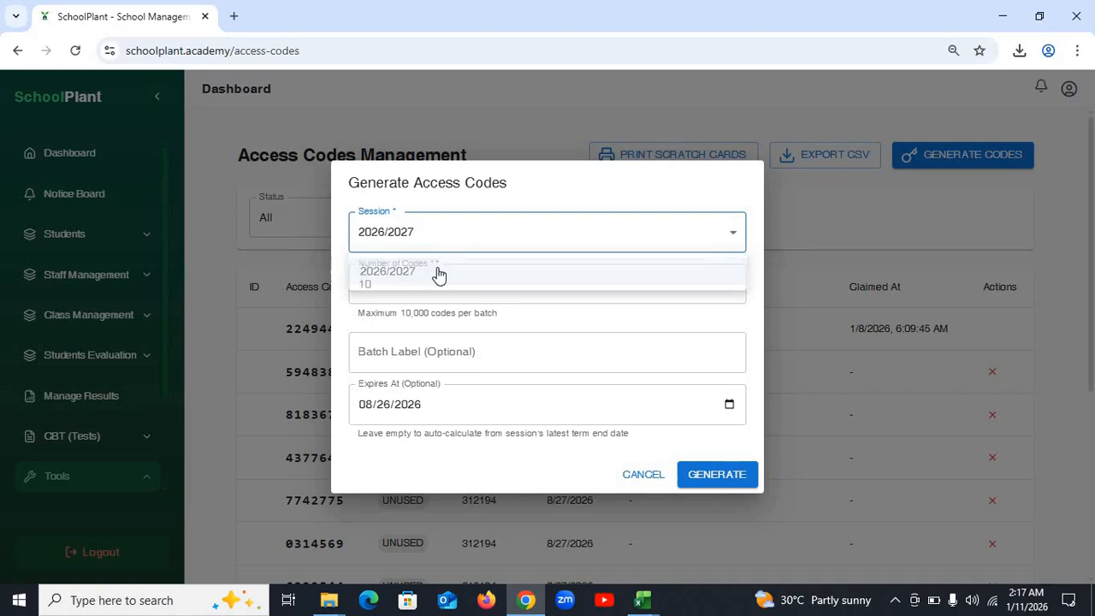
pyautogui.click(474, 358)
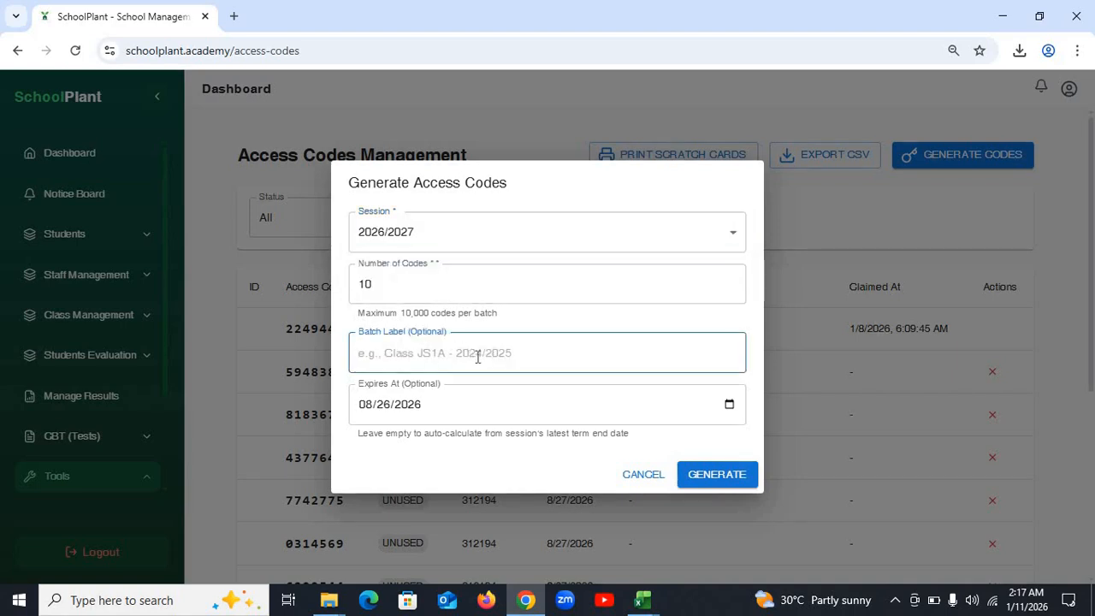
pyautogui.write('TEST')
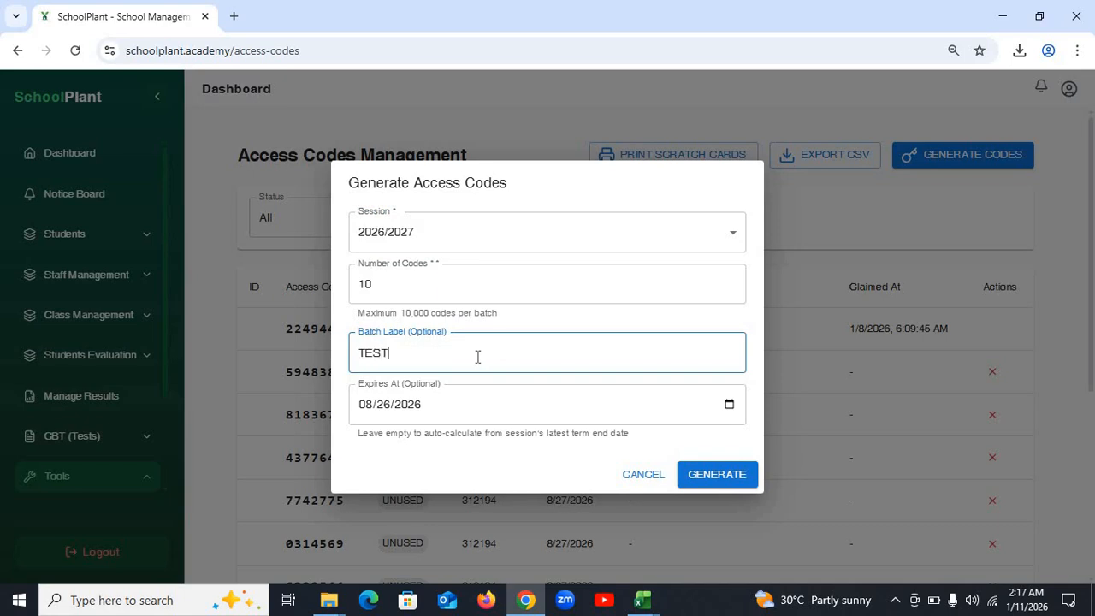
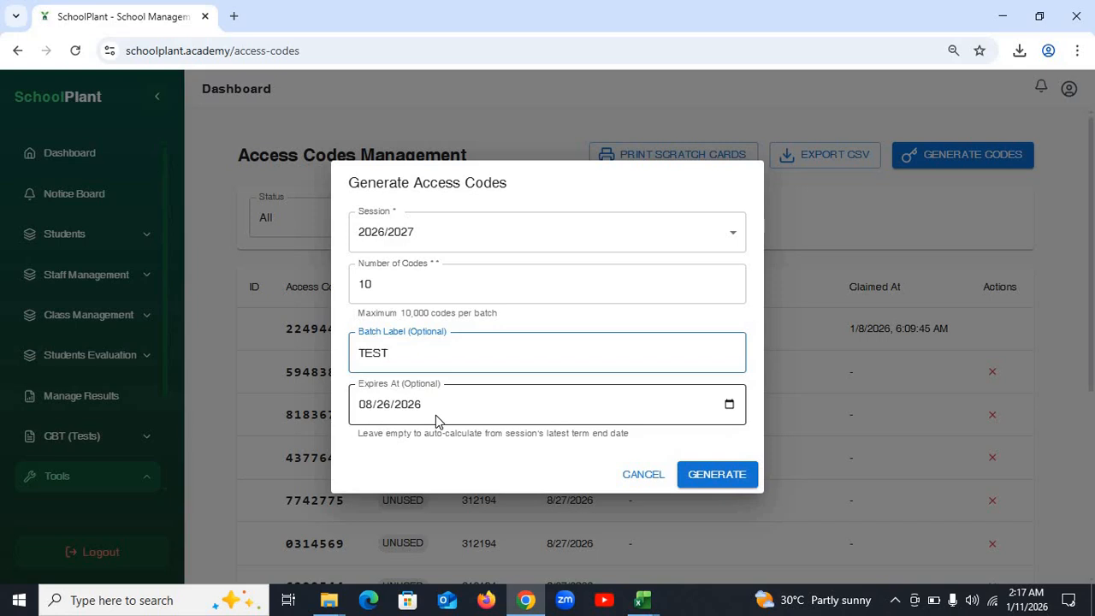
# - Change the codes' expiry month to 09 (September 2027) and generate the 10 TEST access codes
pyautogui.click(422, 409)
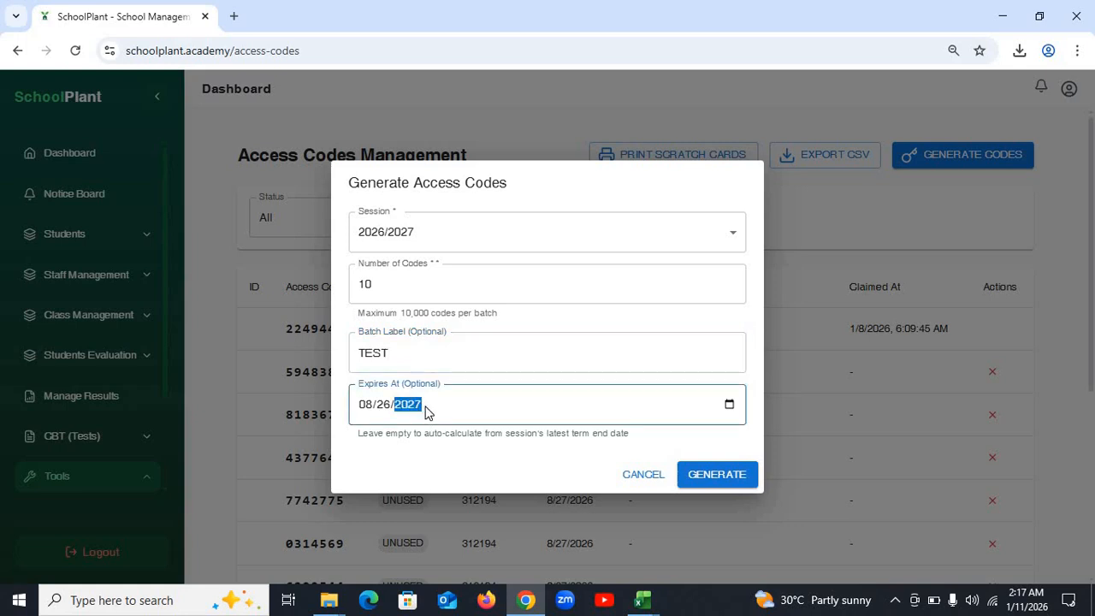
pyautogui.click(373, 410)
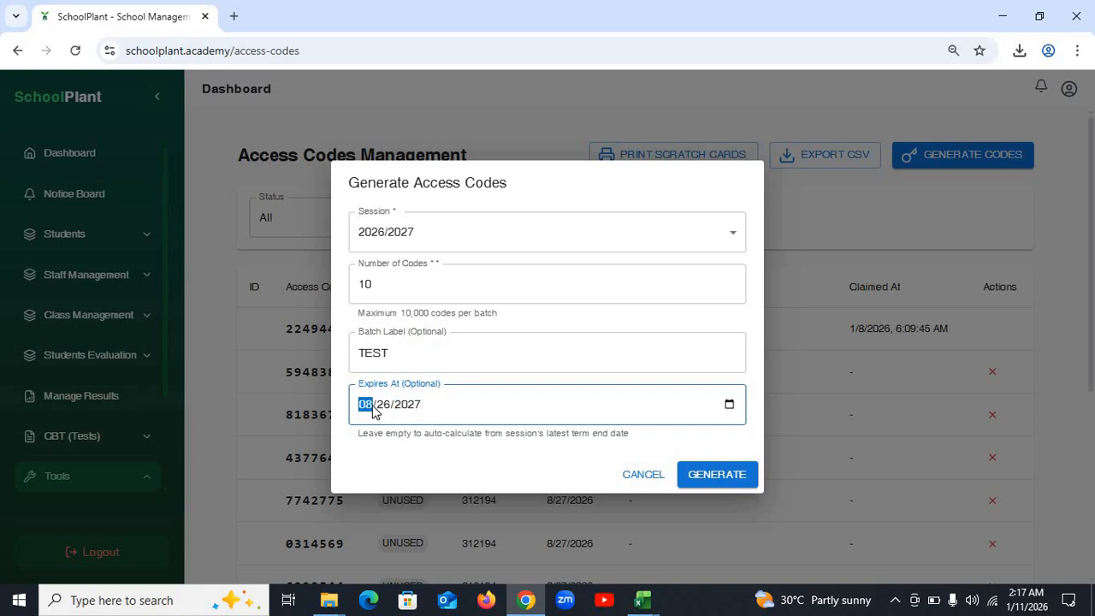
pyautogui.write('09')
pyautogui.click(697, 484)
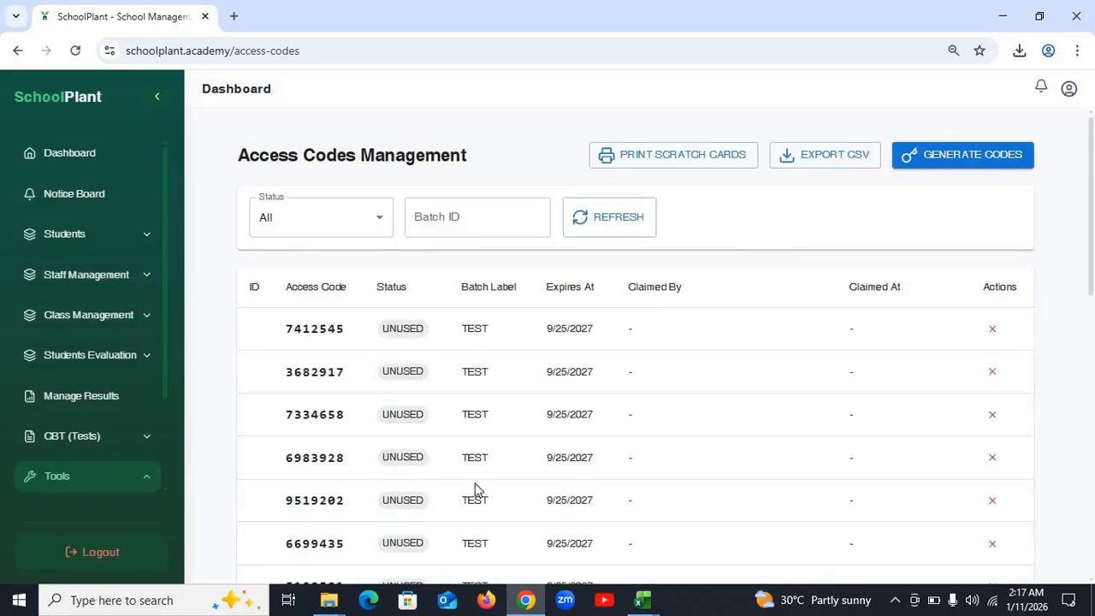
pyautogui.scroll(-8, 475, 484)
pyautogui.scroll(2, 470, 465)
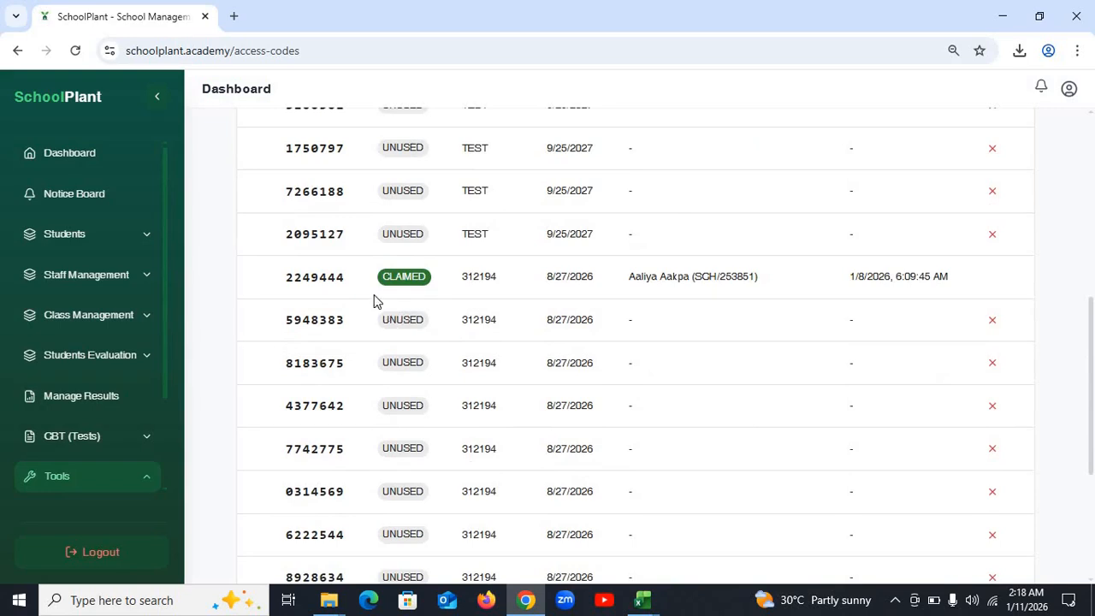
pyautogui.moveTo(462, 276)
pyautogui.mouseDown()
pyautogui.moveTo(485, 448)
pyautogui.moveTo(445, 264)
pyautogui.mouseUp()
pyautogui.moveTo(502, 244); pyautogui.dragTo(263, 339)
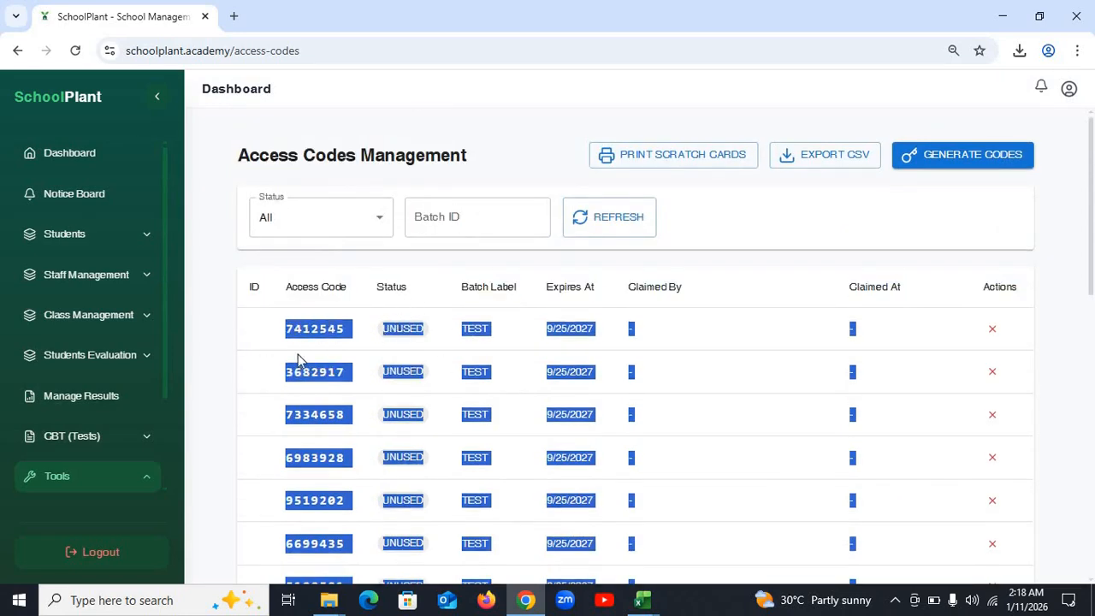
pyautogui.click(291, 333)
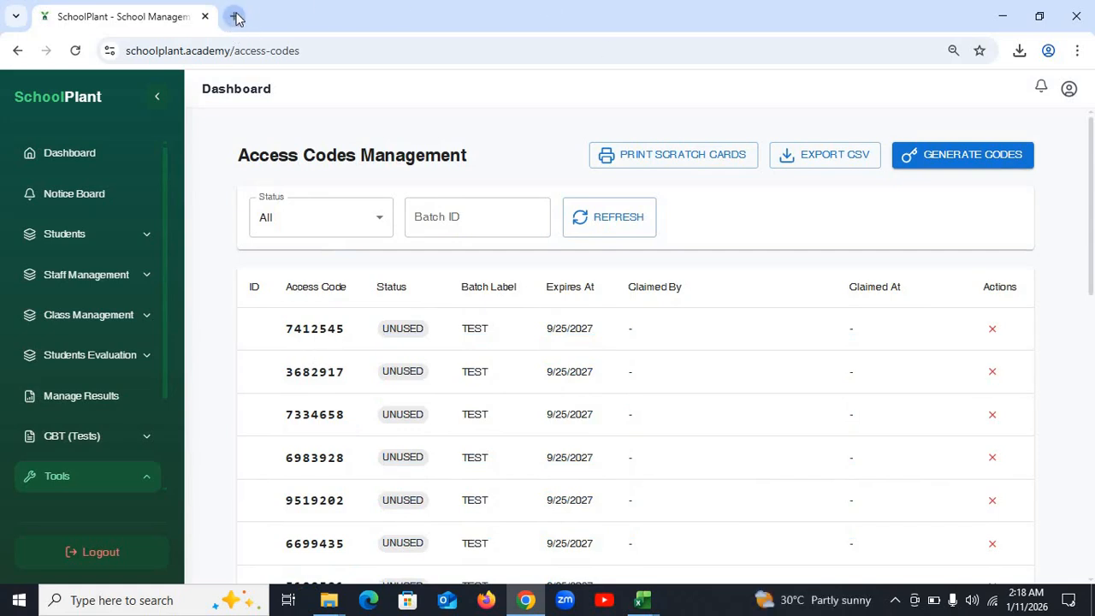
# - Open the ranked student report page under Students Evaluation
pyautogui.click(93, 403)
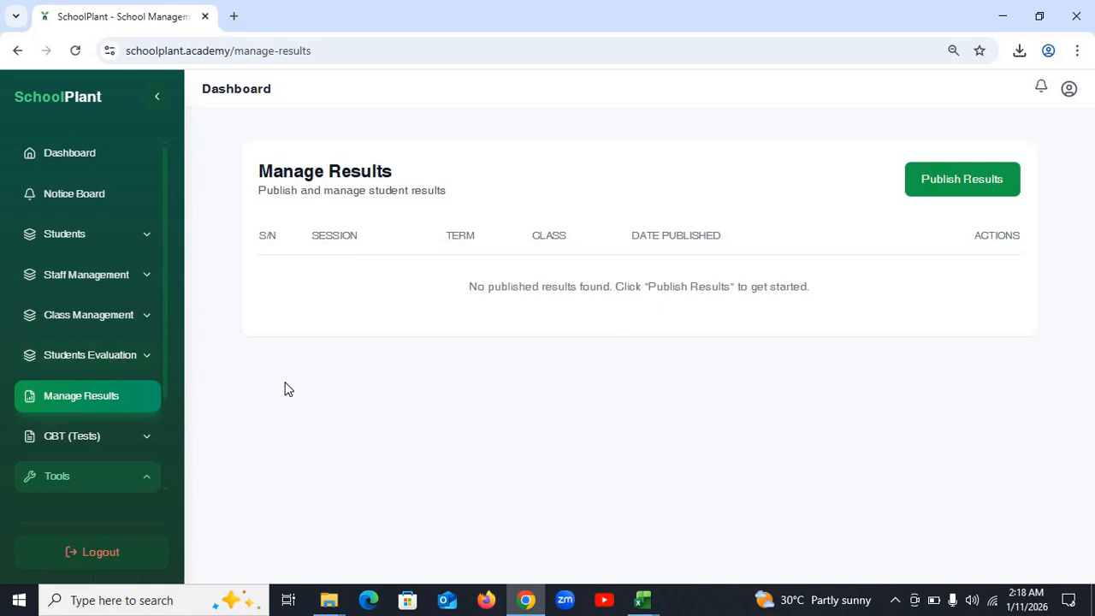
pyautogui.click(127, 358)
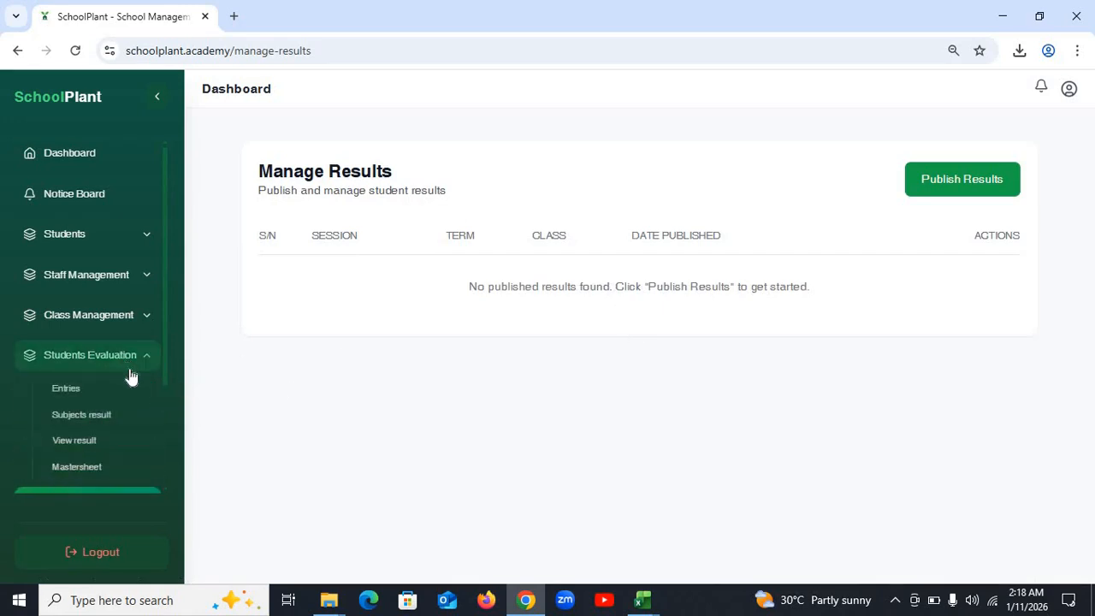
pyautogui.scroll(-2, 89, 403)
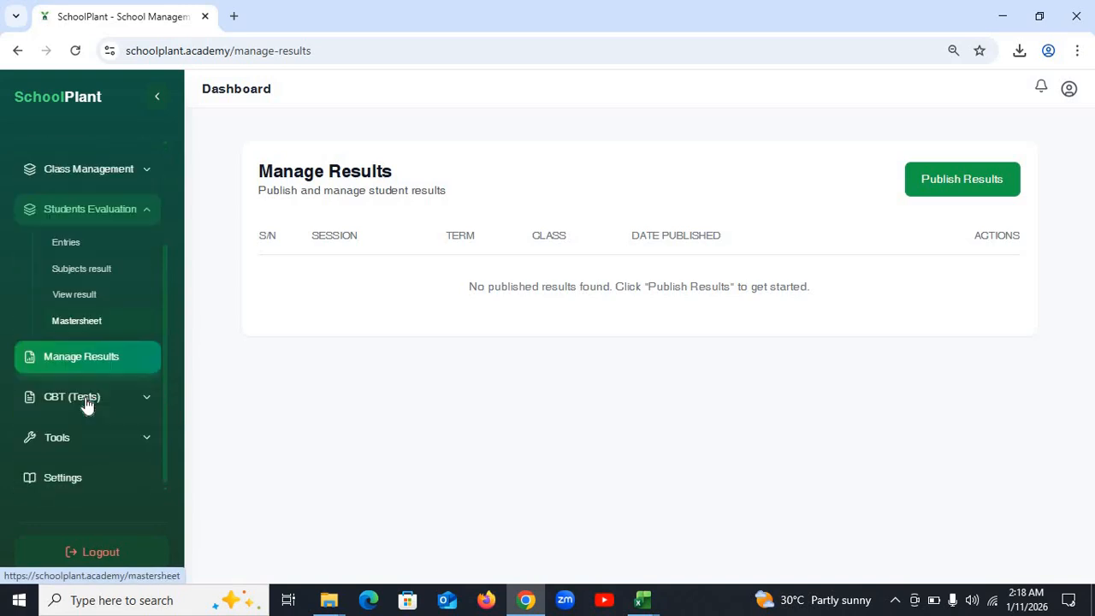
pyautogui.click(93, 295)
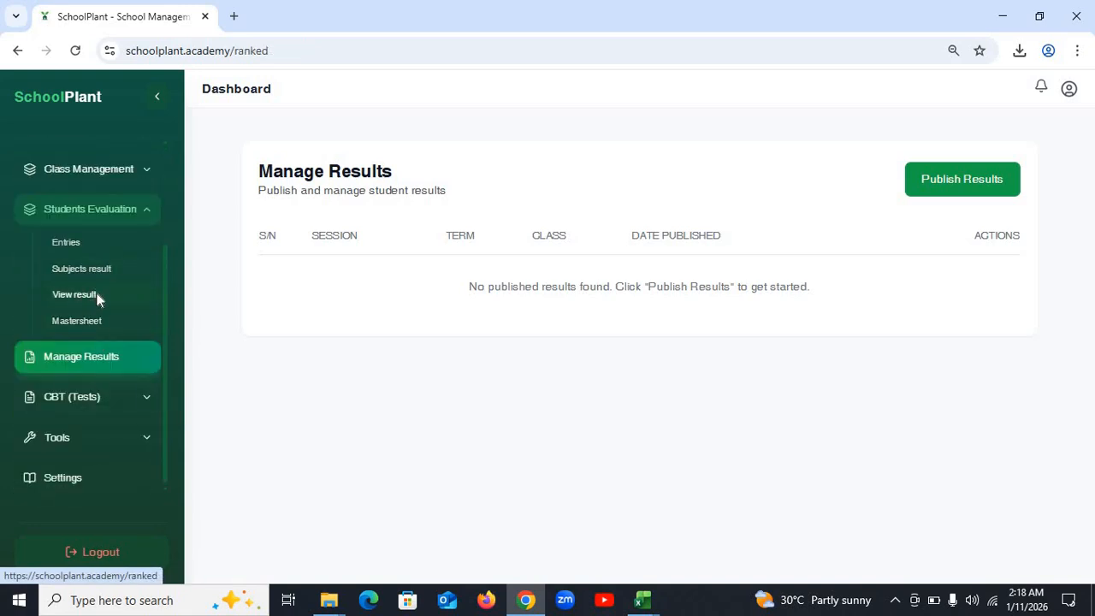
# - Calculate ranked results for JS 1A, 2026/2027 First Term, topped by an 83.3 average
pyautogui.click(343, 265)
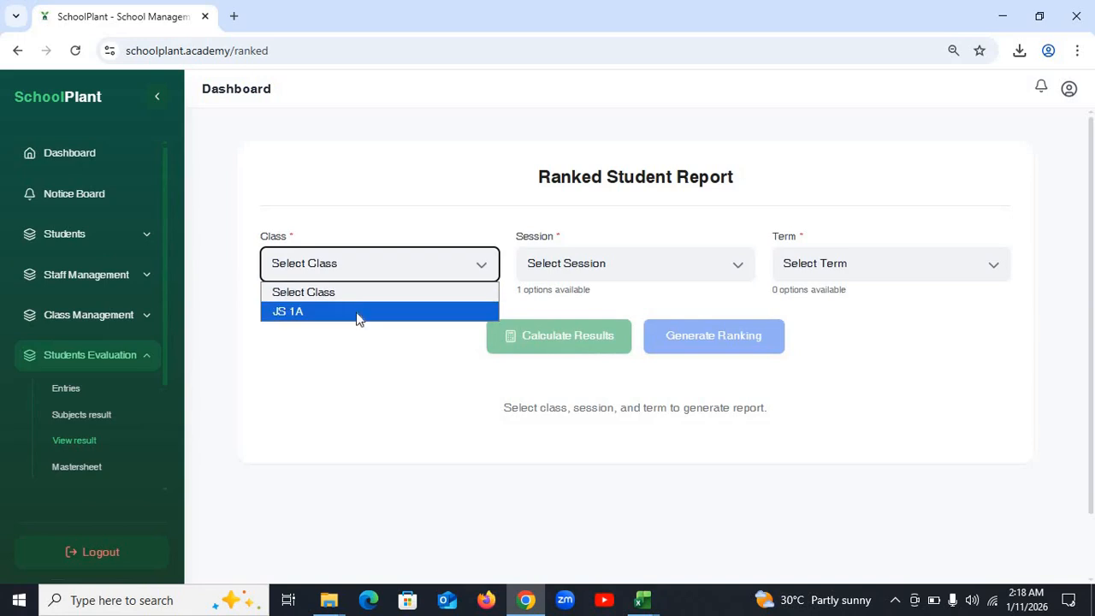
pyautogui.click(356, 312)
pyautogui.click(597, 271)
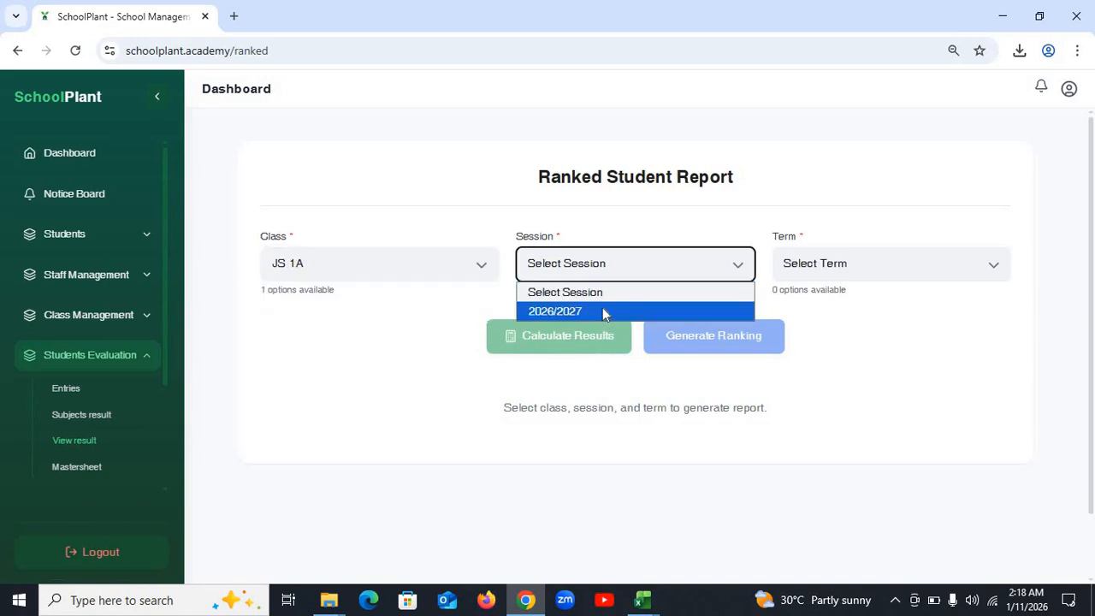
pyautogui.click(602, 309)
pyautogui.click(871, 262)
pyautogui.click(850, 312)
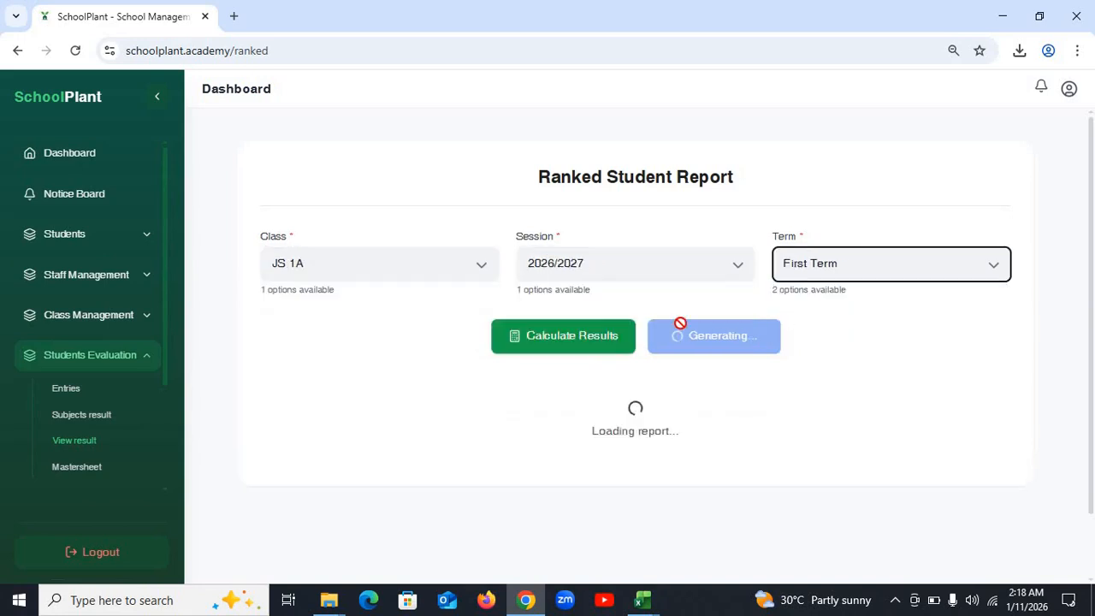
pyautogui.scroll(-1, 573, 226)
pyautogui.click(575, 265)
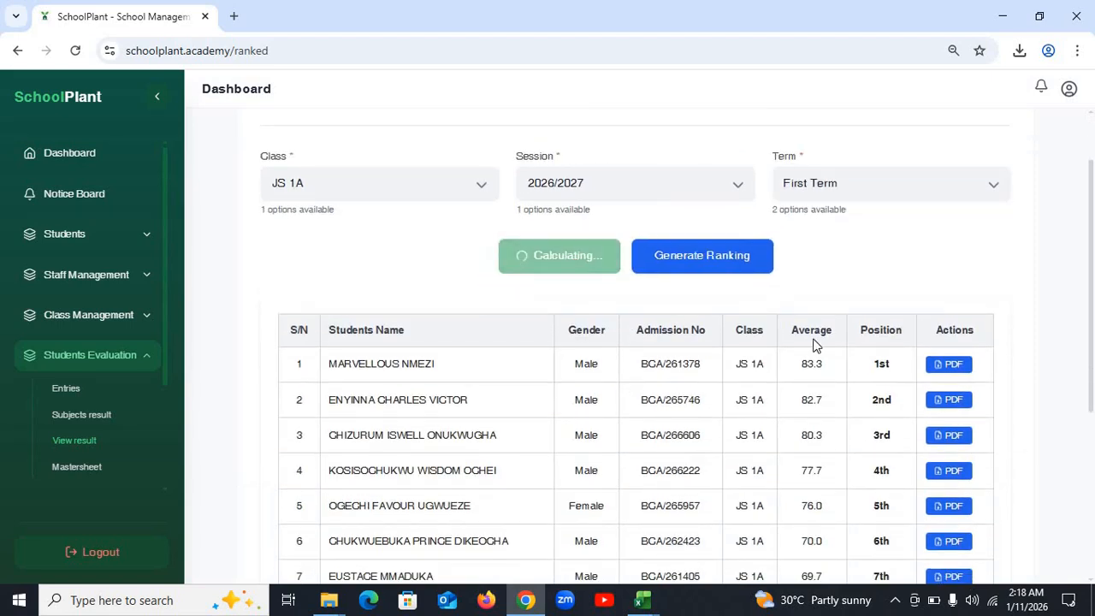
pyautogui.scroll(-3, 814, 338)
pyautogui.scroll(2, 814, 338)
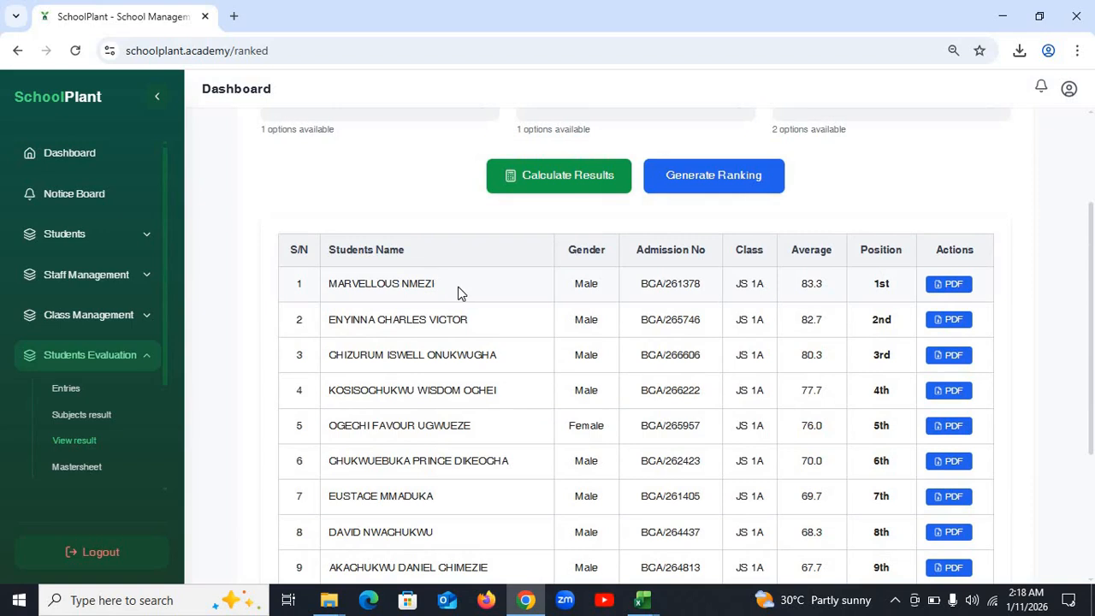
pyautogui.moveTo(165, 340); pyautogui.dragTo(165, 463)
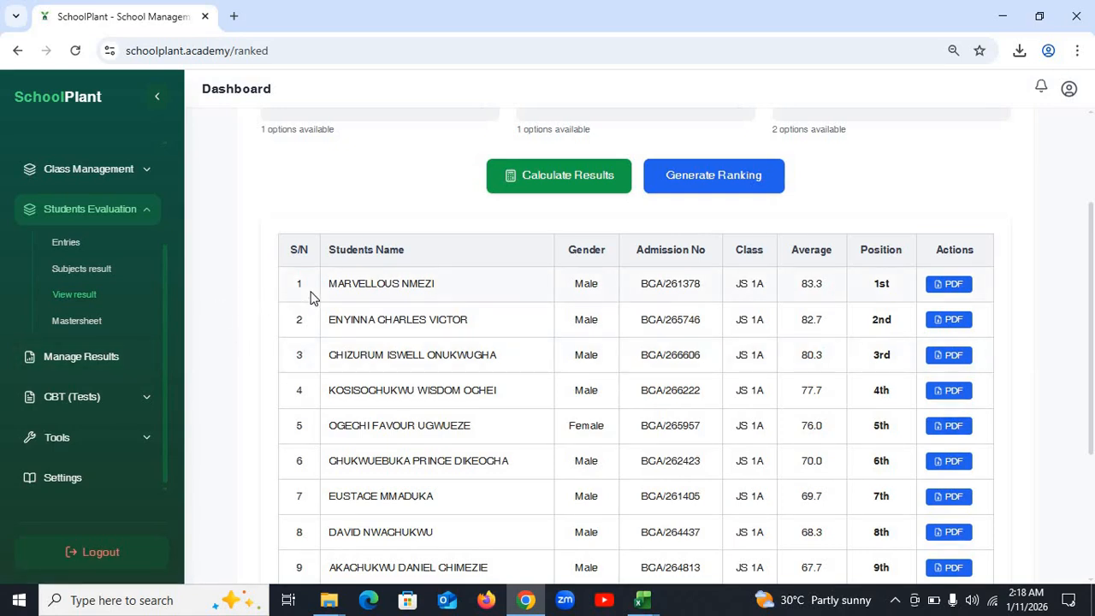
# - Open a new tab, then select the top-ranked student's admission number on the report
pyautogui.click(238, 17)
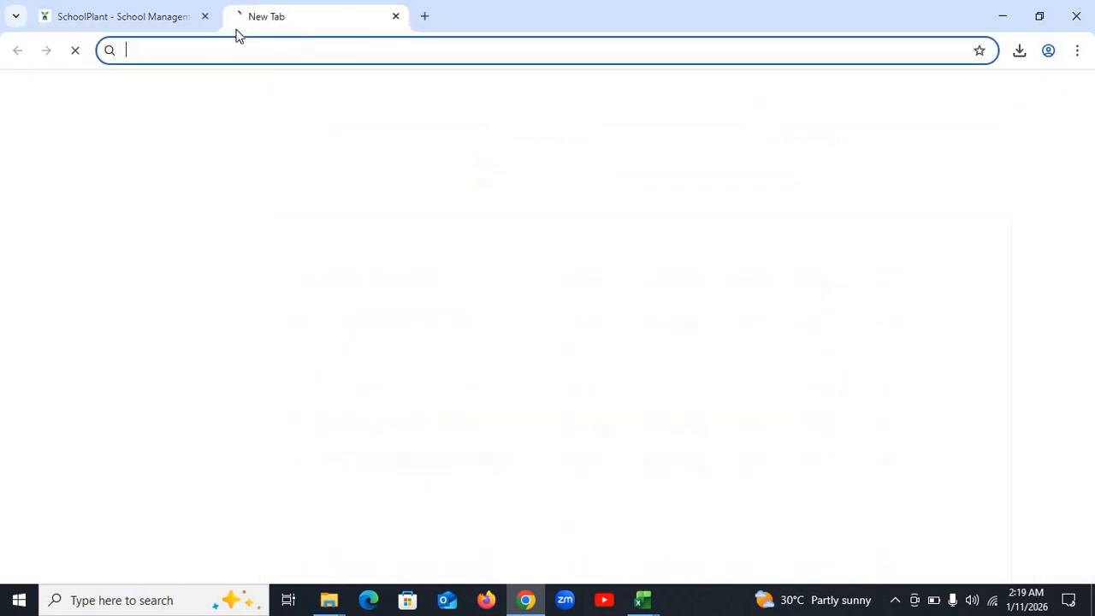
pyautogui.click(151, 17)
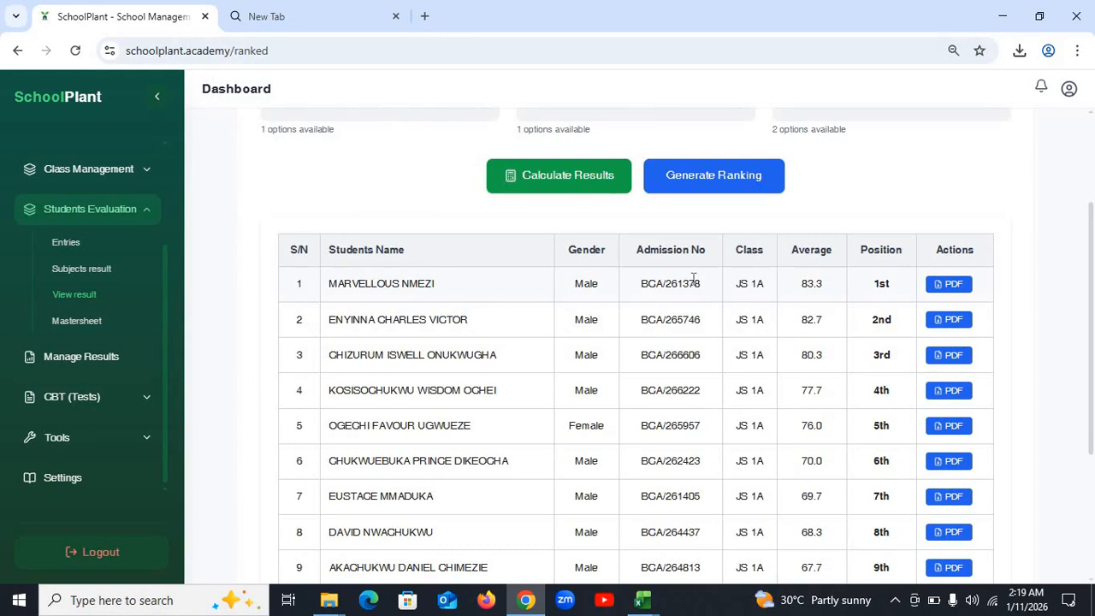
pyautogui.moveTo(702, 291); pyautogui.dragTo(629, 290)
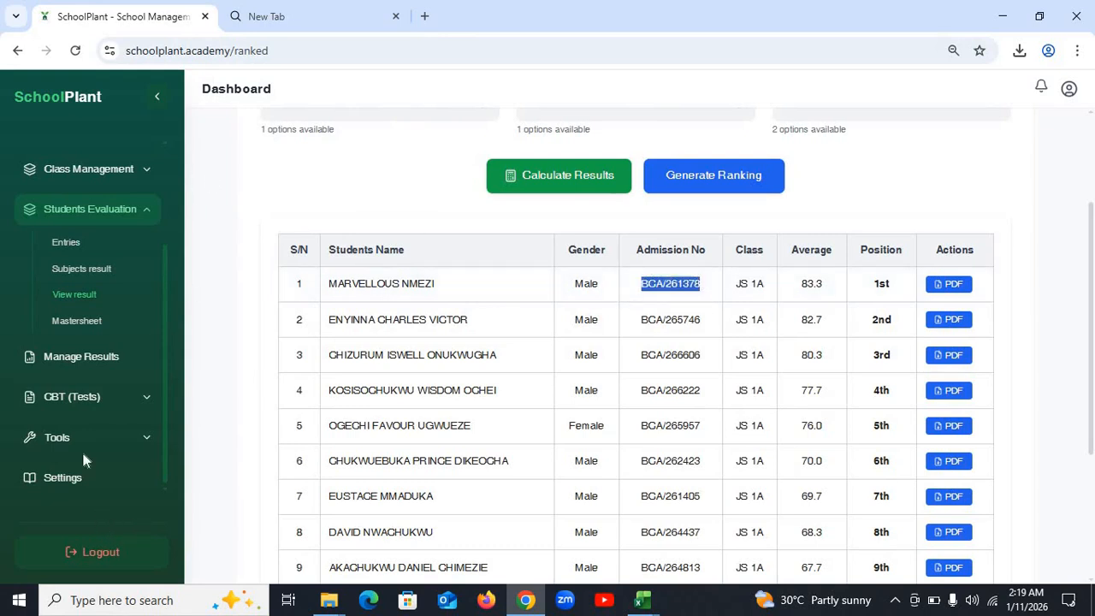
pyautogui.moveTo(479, 145); pyautogui.dragTo(291, 17)
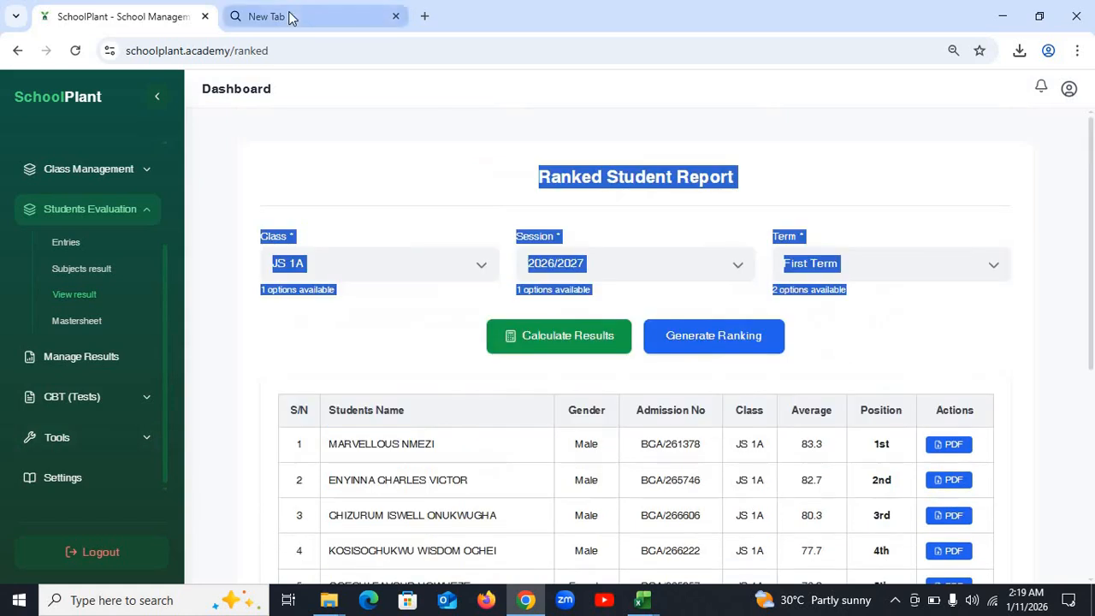
pyautogui.click(449, 349)
pyautogui.tripleClick(668, 439)
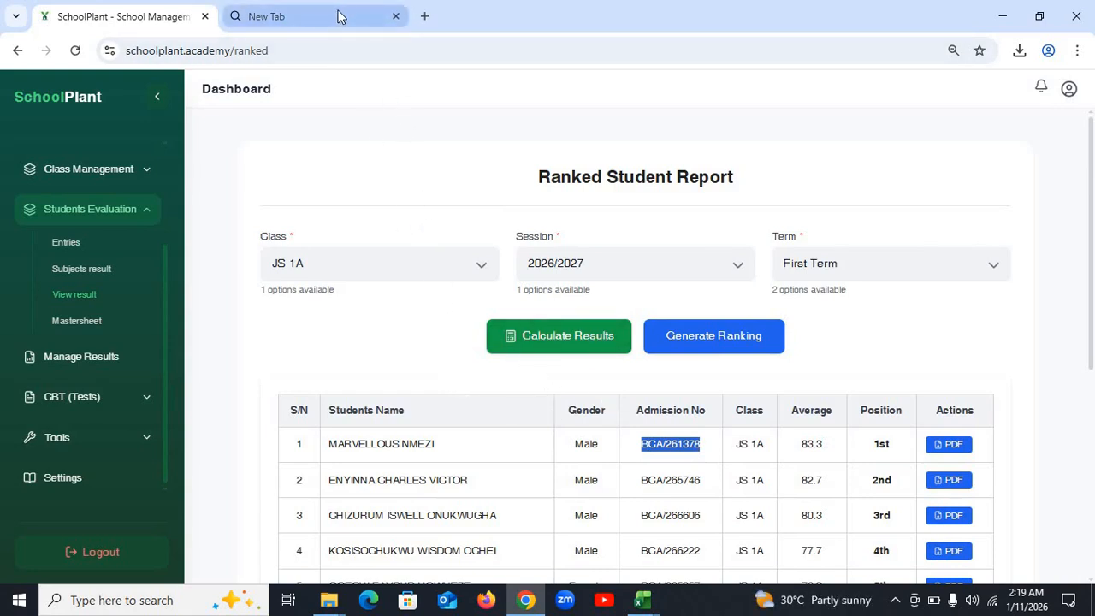
# - Load schoolplant.academy/student/login in the new tab, fixing the misspelled address
pyautogui.click(305, 14)
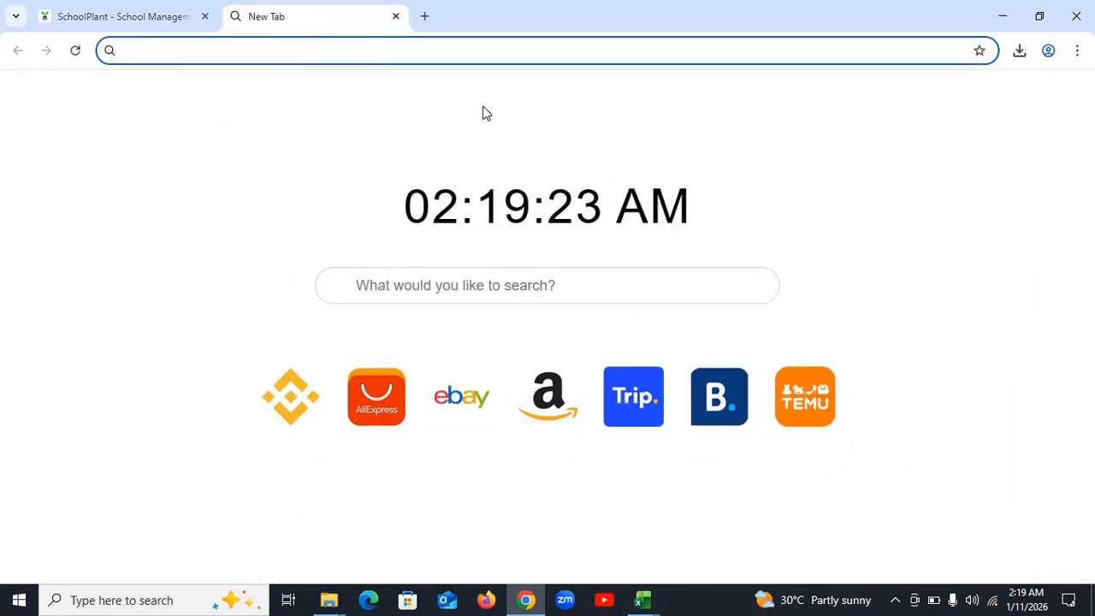
pyautogui.write('SCH')
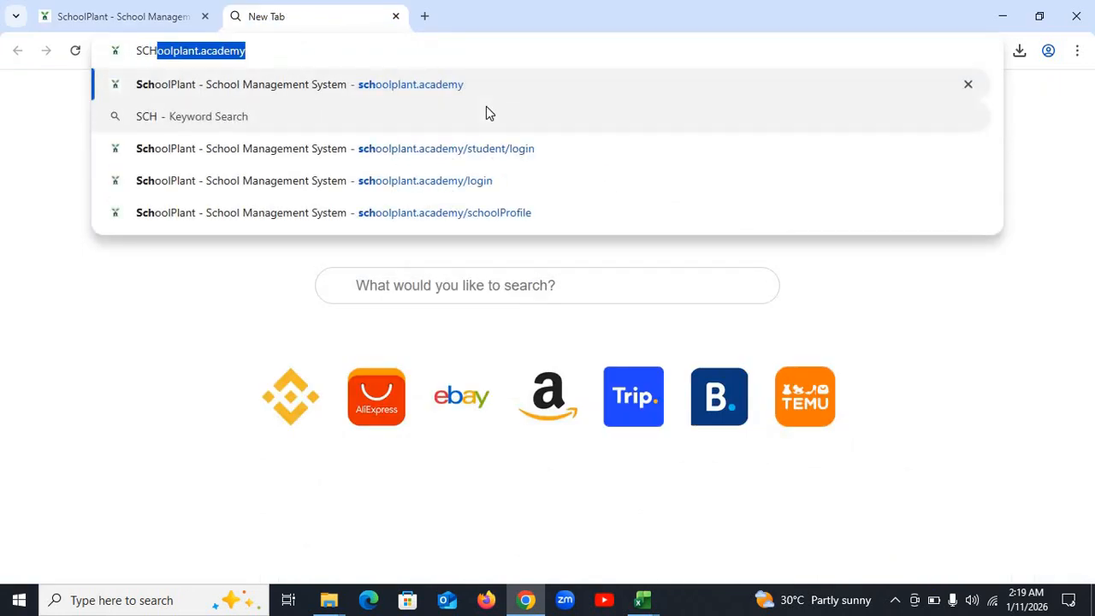
pyautogui.press('BackSpace')
pyautogui.press('BackSpace')
pyautogui.press('BackSpace')
pyautogui.press('BackSpace')
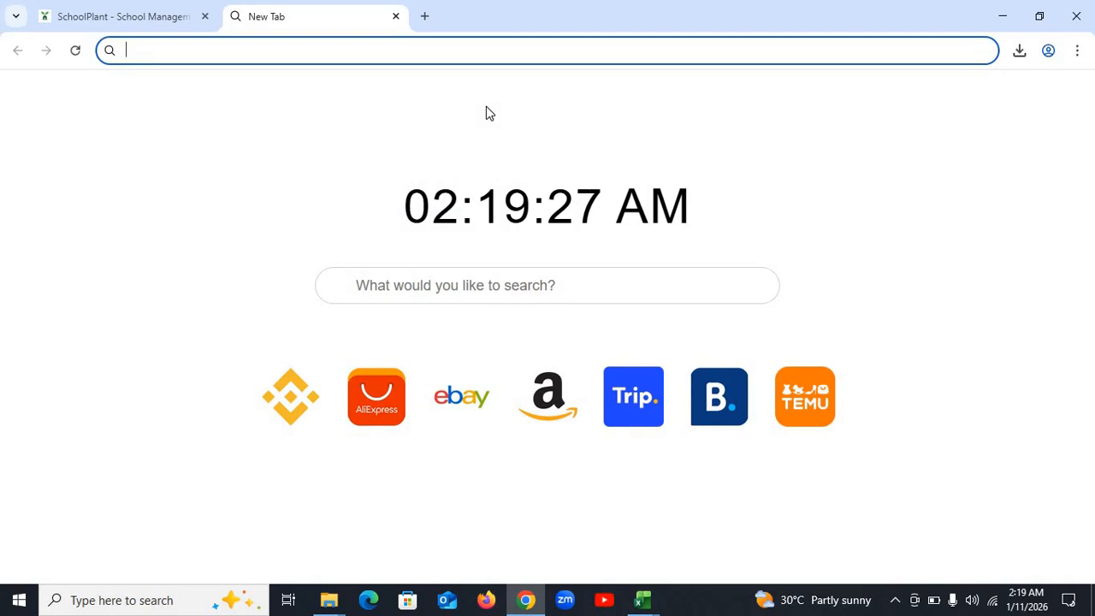
pyautogui.write('schoo')
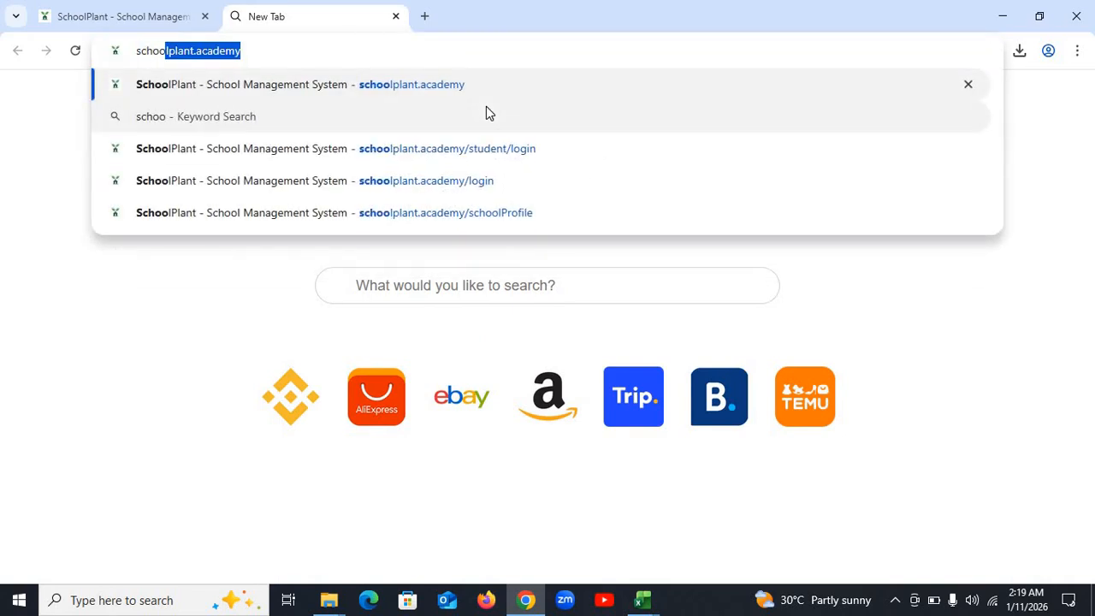
pyautogui.write('lpla')
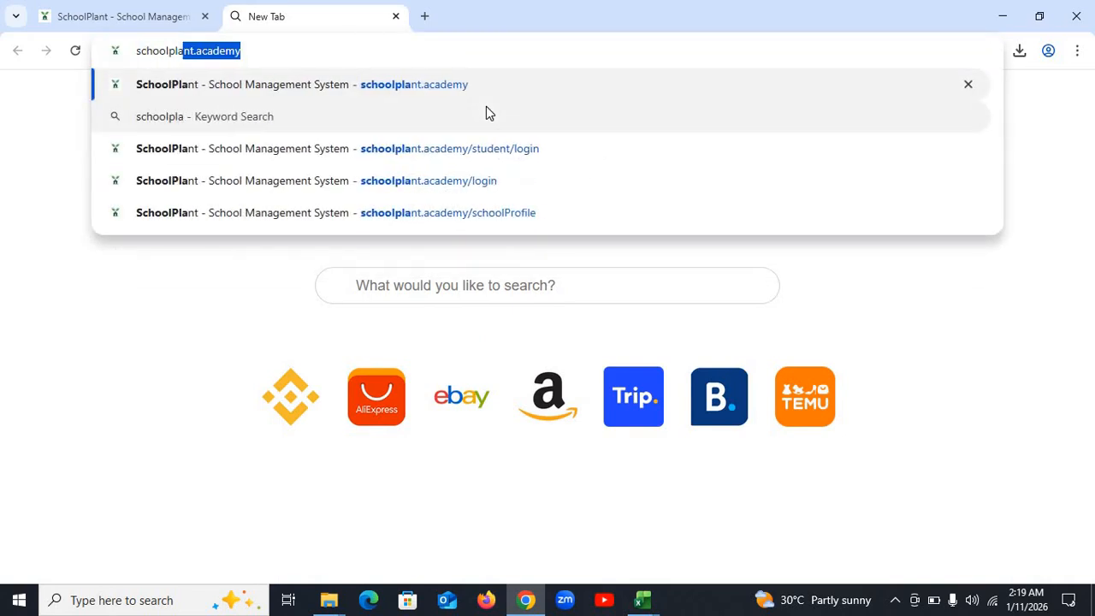
pyautogui.write('.academ')
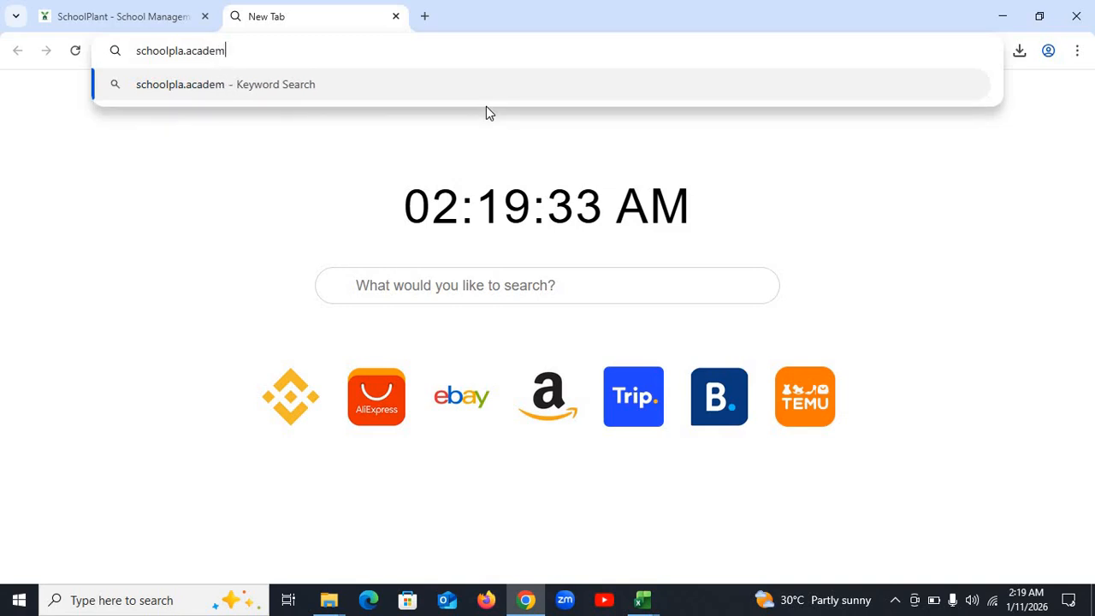
pyautogui.write('y')
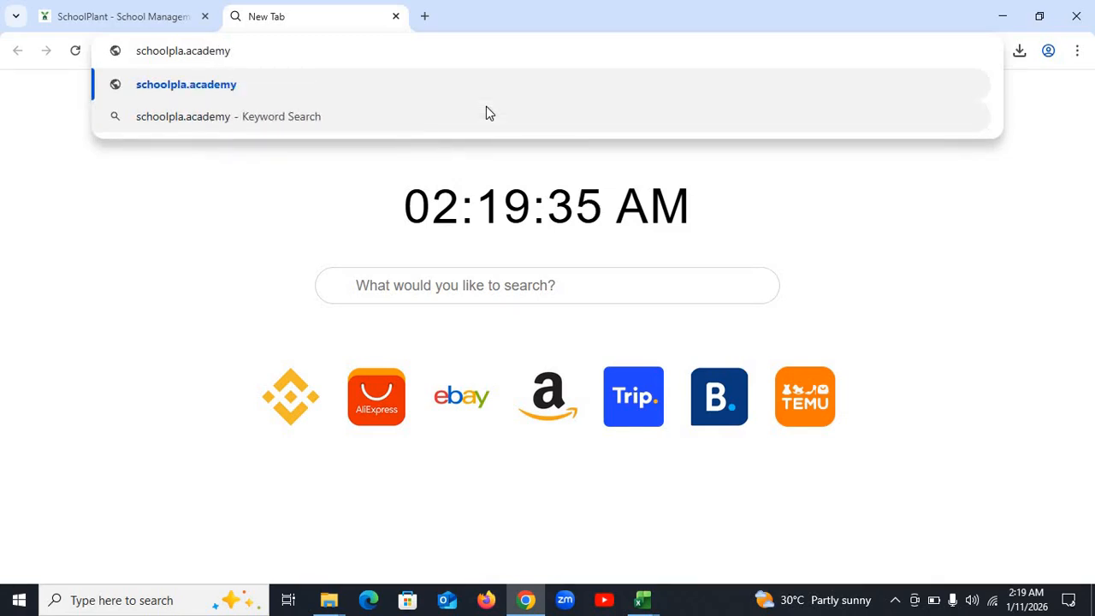
pyautogui.press('Left')
pyautogui.press('Left')
pyautogui.write('nt.academy')
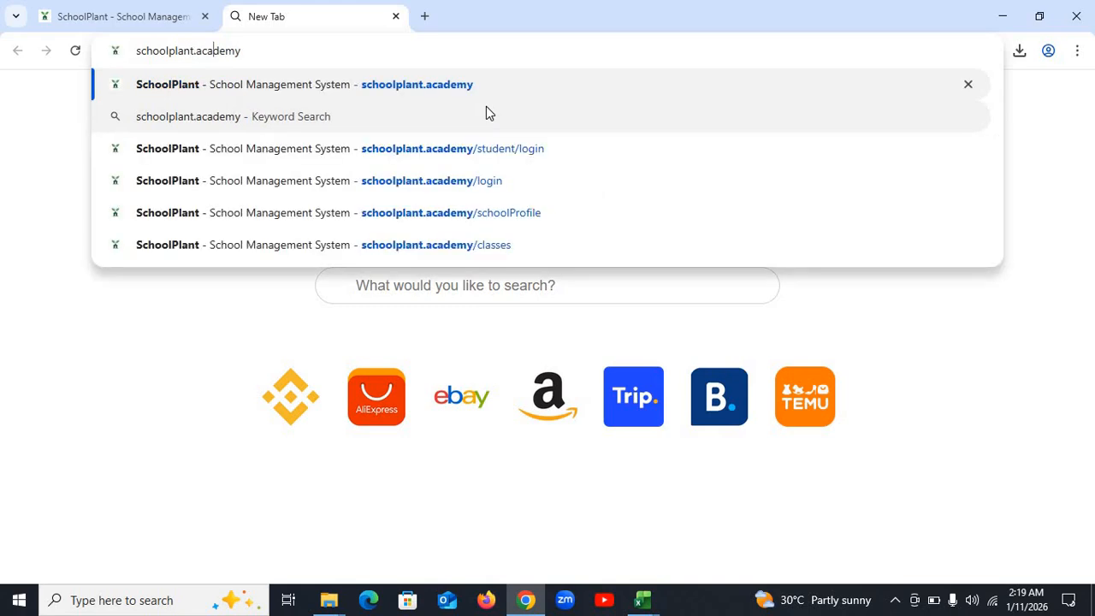
pyautogui.write('/')
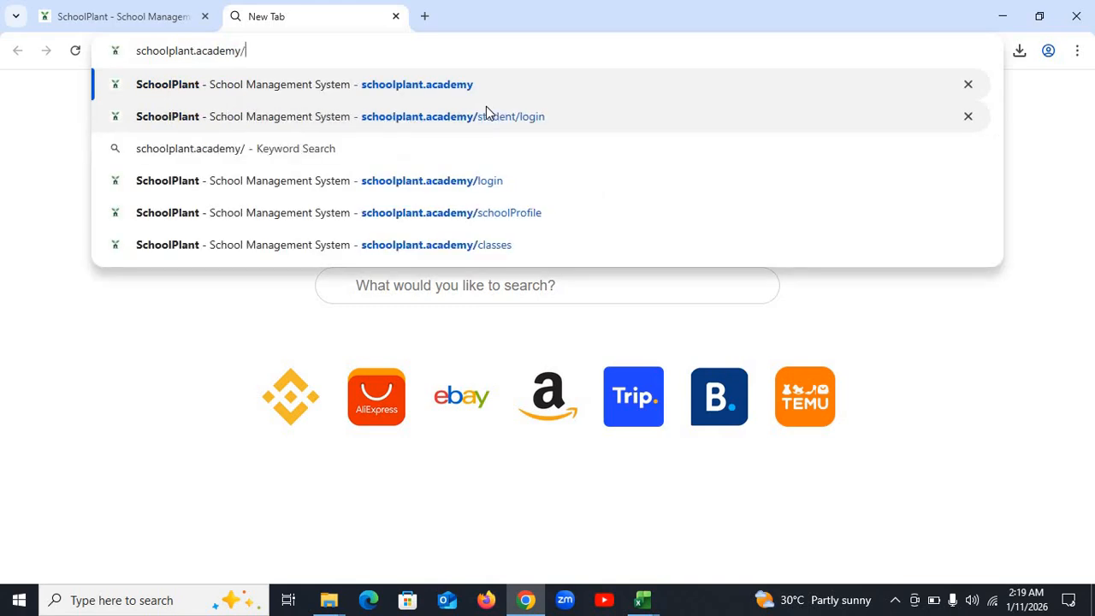
pyautogui.write('stude')
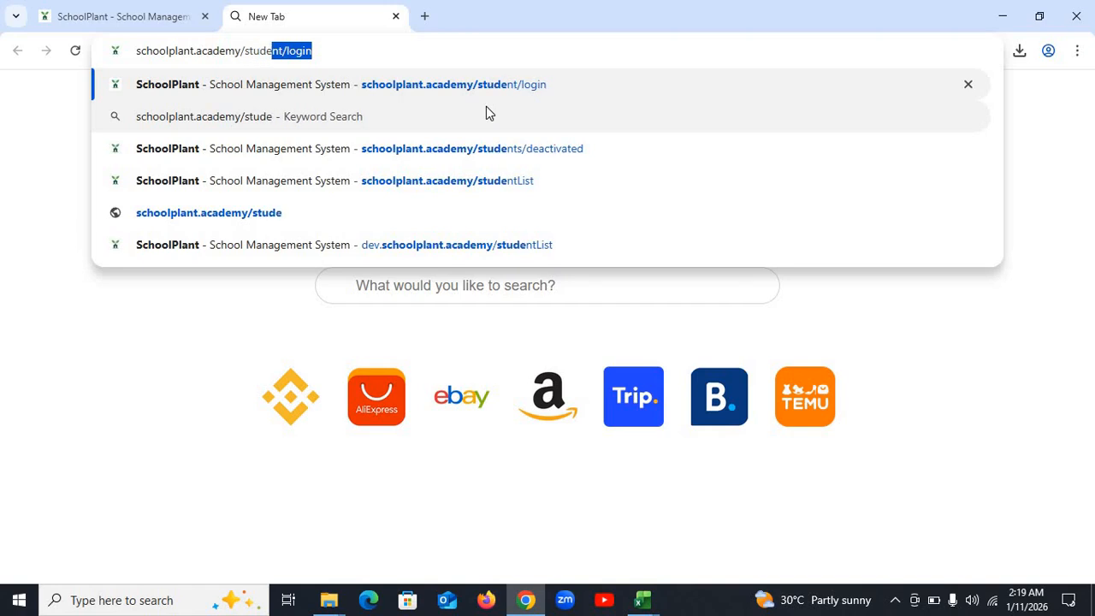
pyautogui.write('nt')
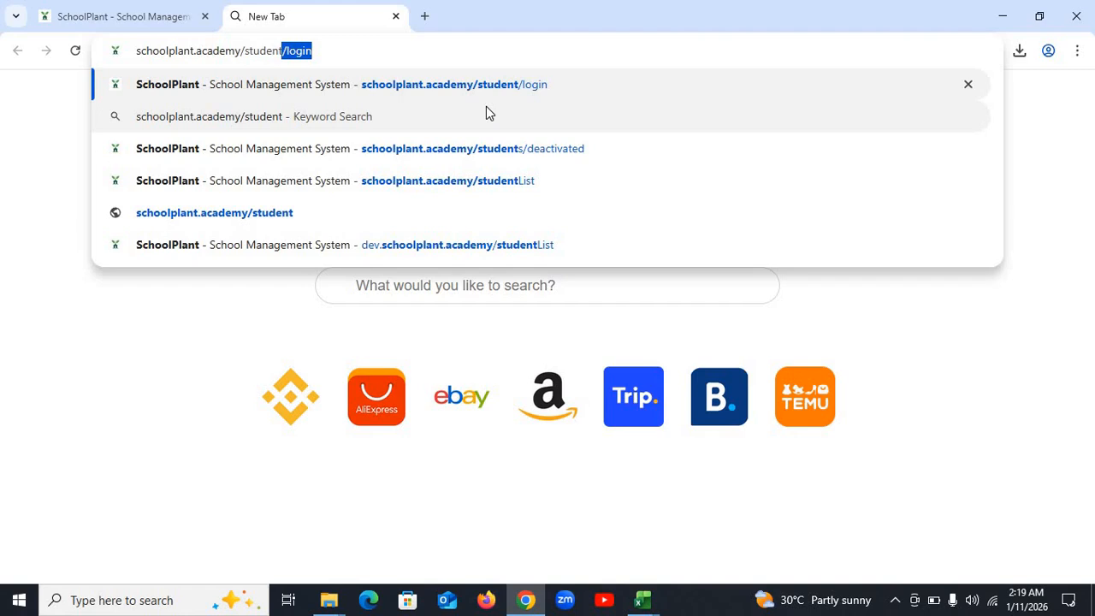
pyautogui.write('/l')
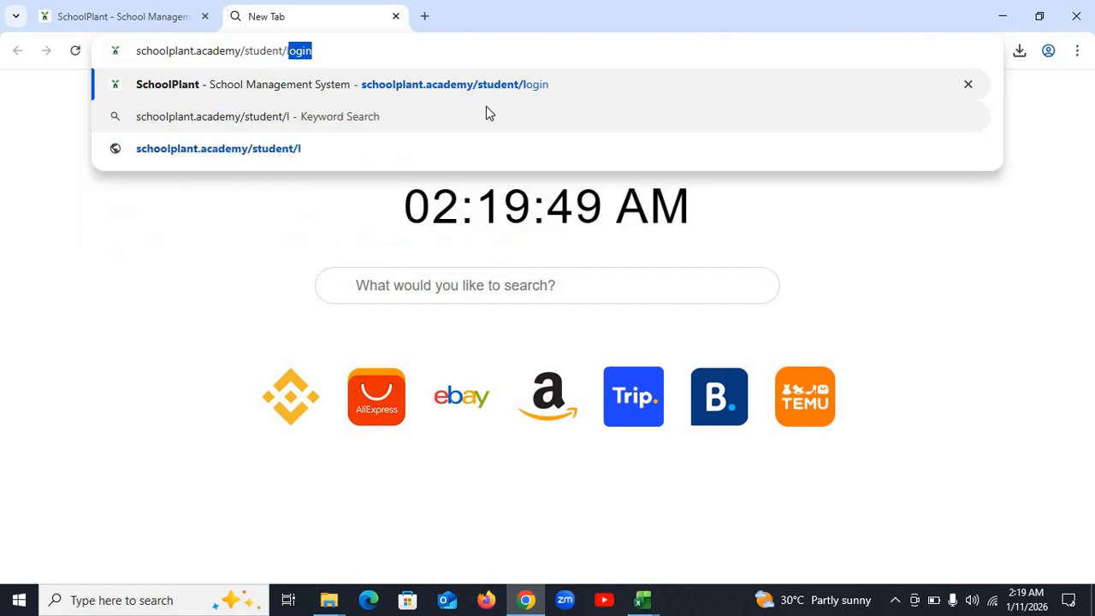
pyautogui.write('ogin')
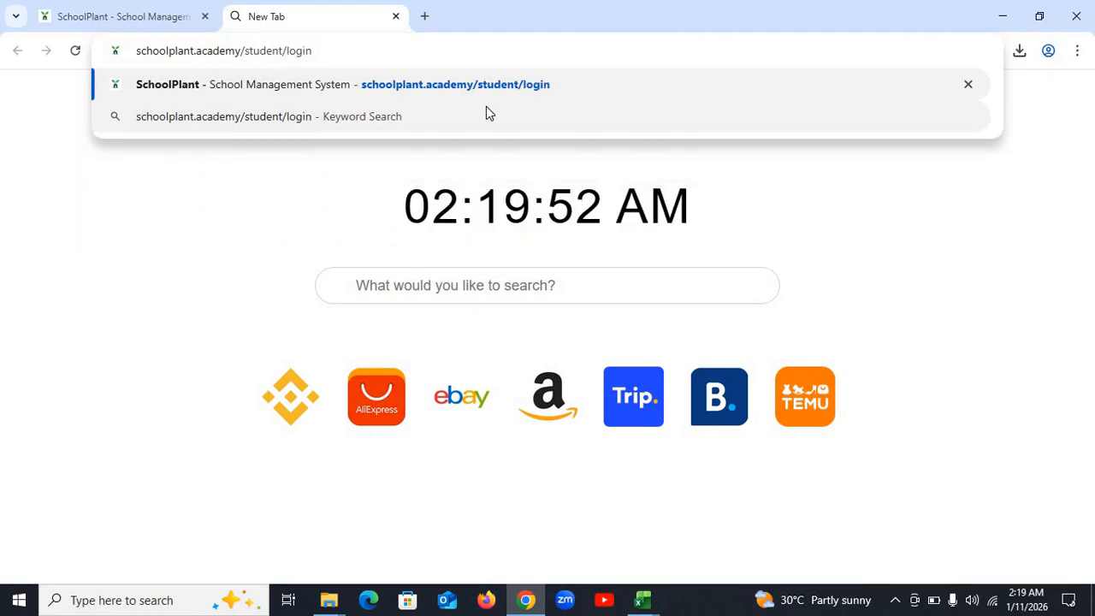
pyautogui.press('Return')
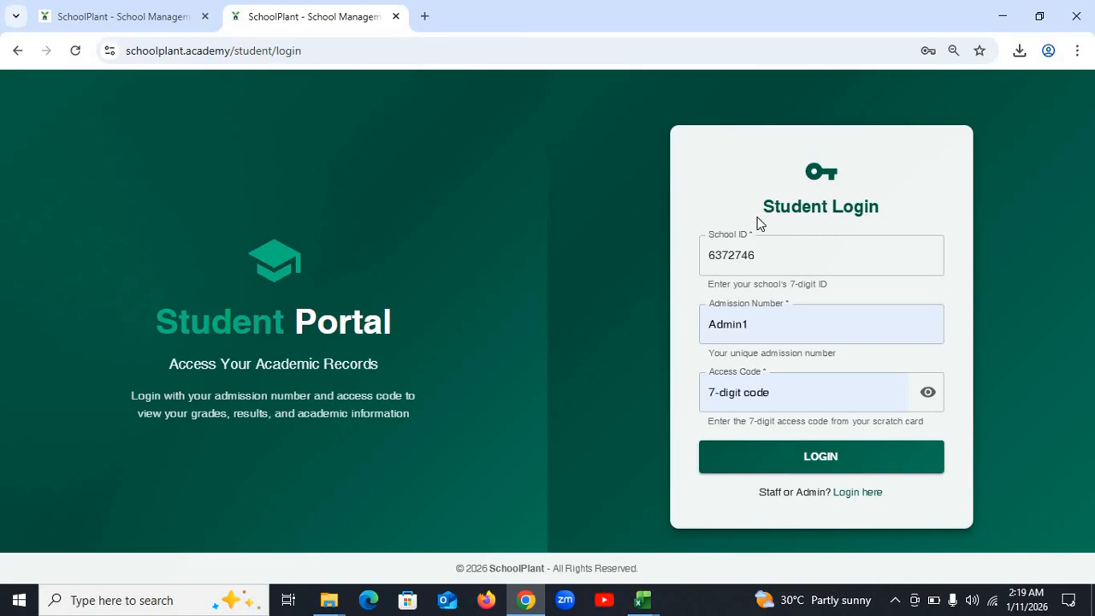
# - Paste the top student's admission number into the login's Admission Number field
pyautogui.moveTo(758, 223); pyautogui.dragTo(887, 212)
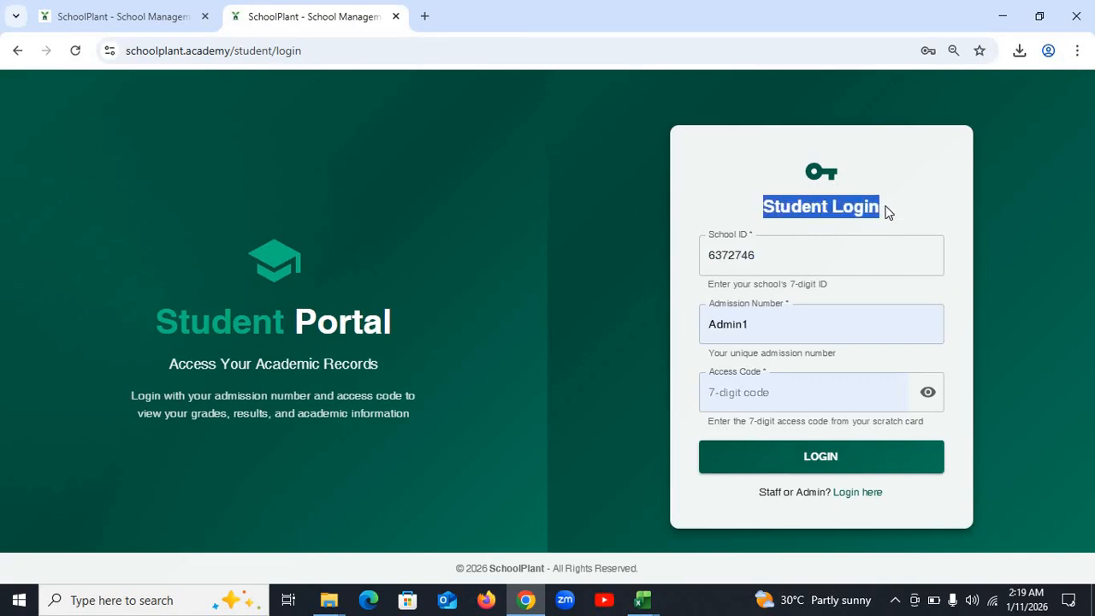
pyautogui.click(797, 264)
pyautogui.click(776, 260)
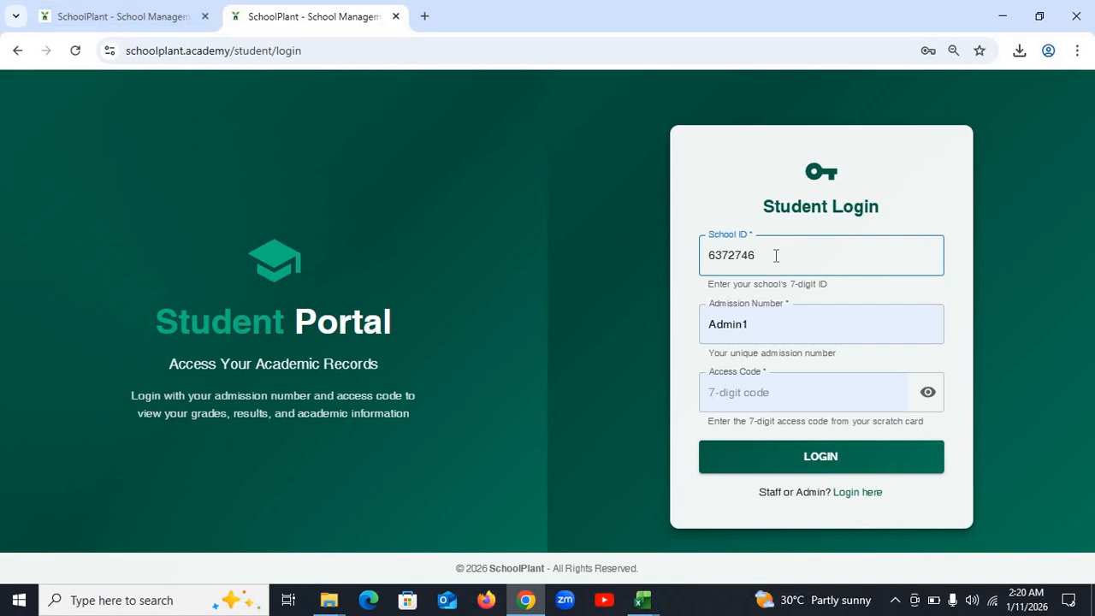
pyautogui.click(162, 16)
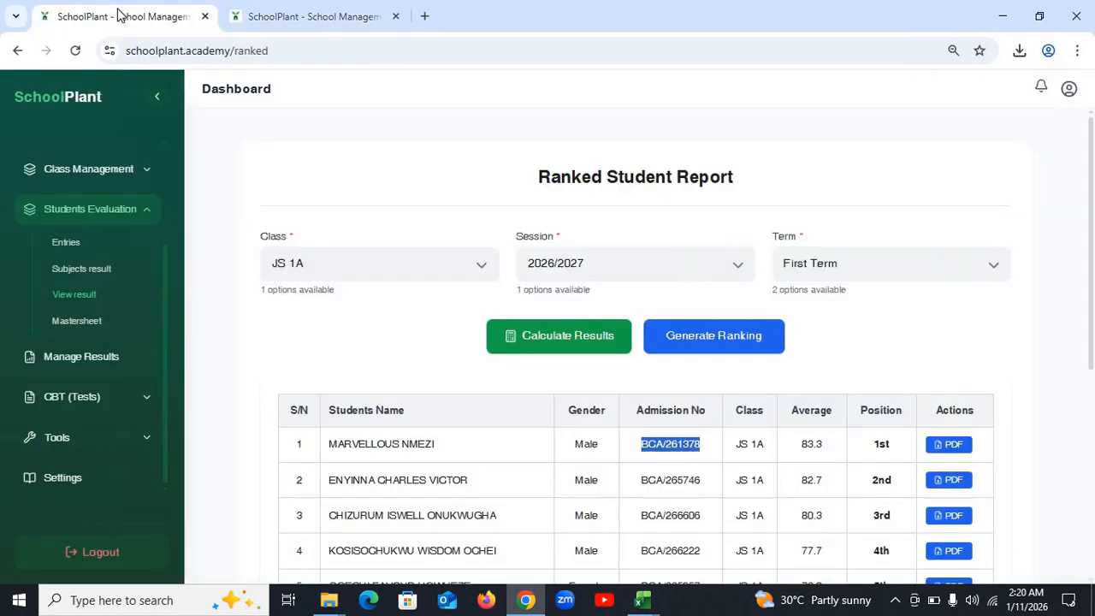
pyautogui.click(325, 16)
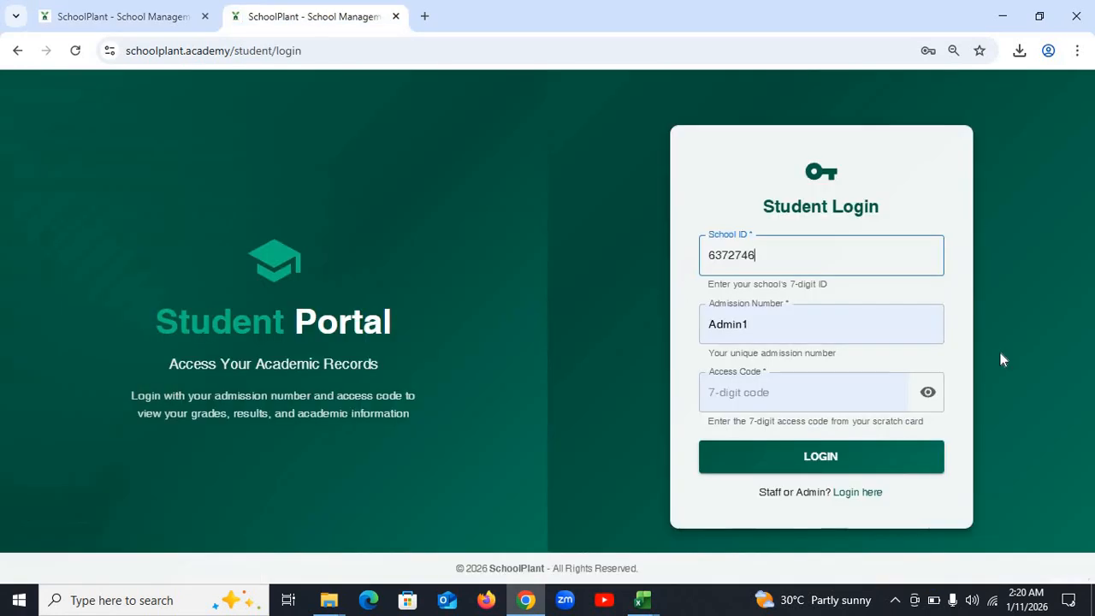
pyautogui.doubleClick(782, 329)
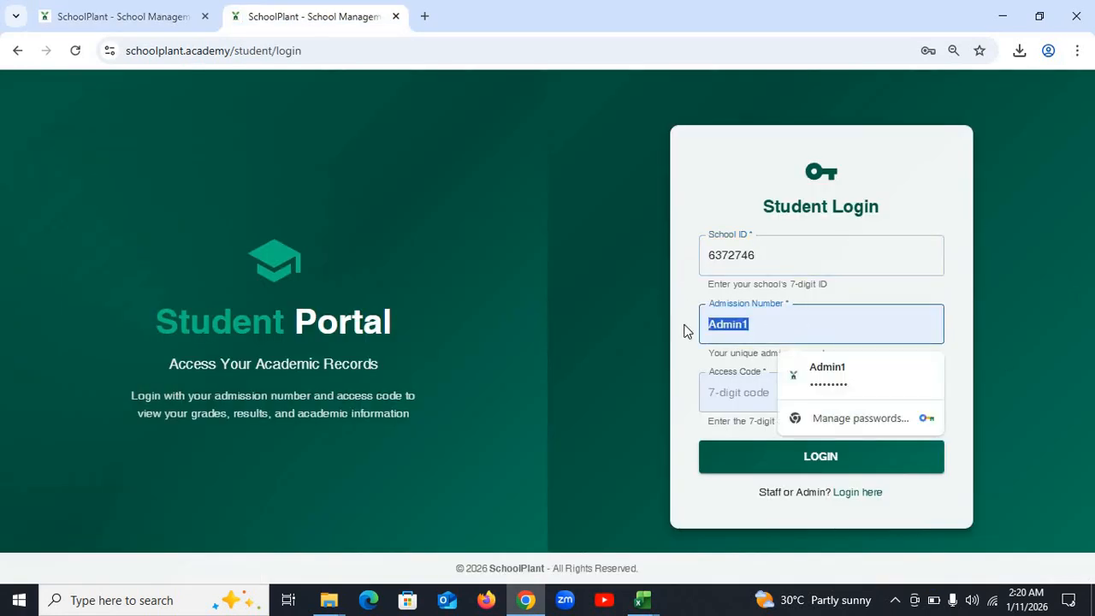
pyautogui.hotkey('ctrl', 'v')
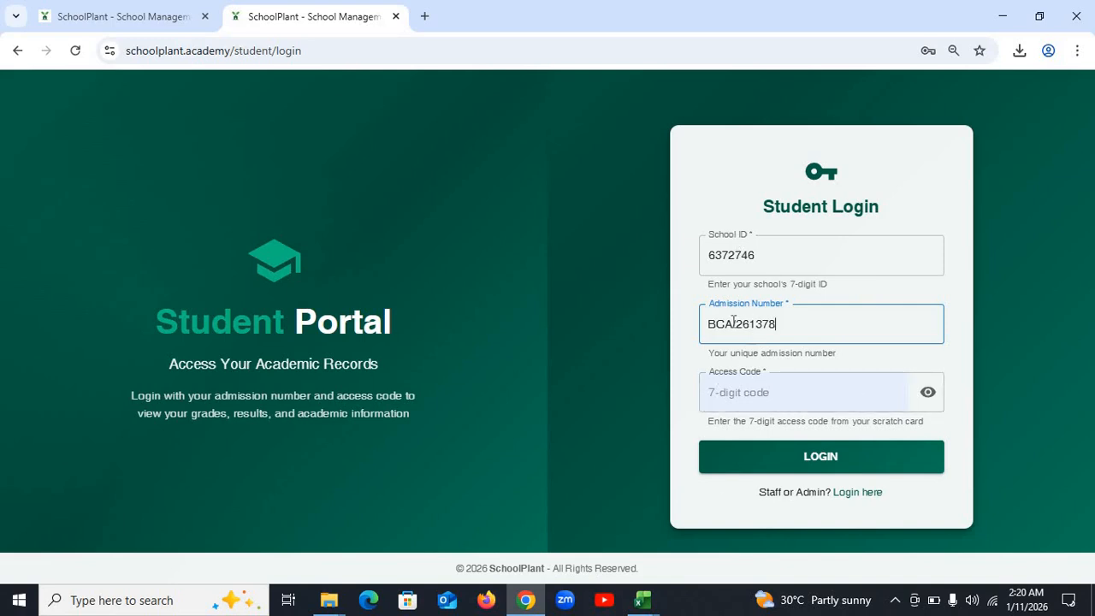
pyautogui.click(762, 386)
# - Open Access Codes Management under Tools in the admin tab
pyautogui.click(128, 15)
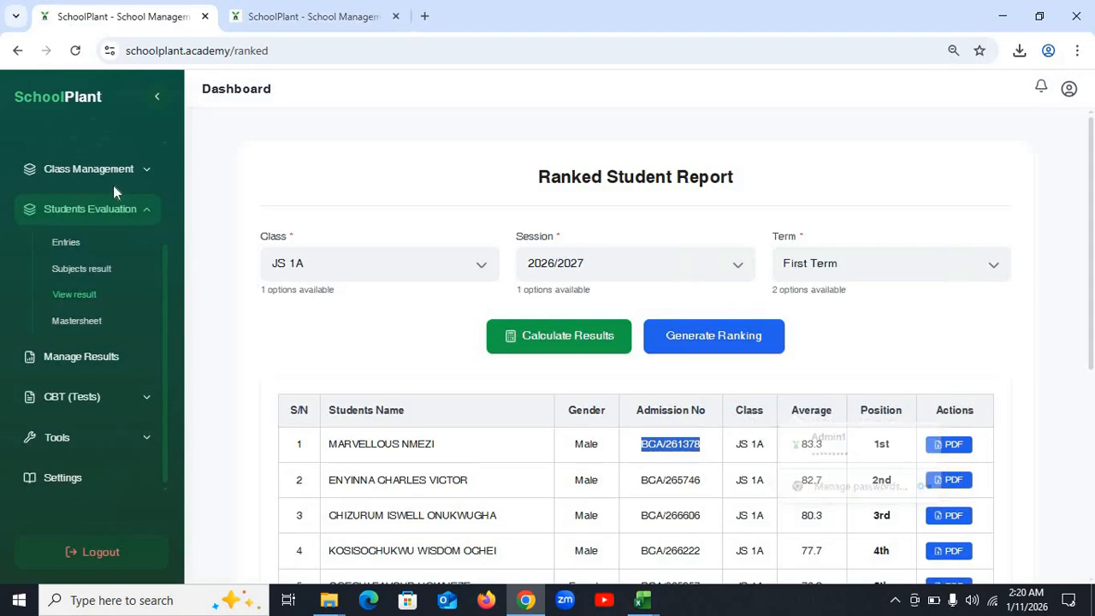
pyautogui.click(115, 440)
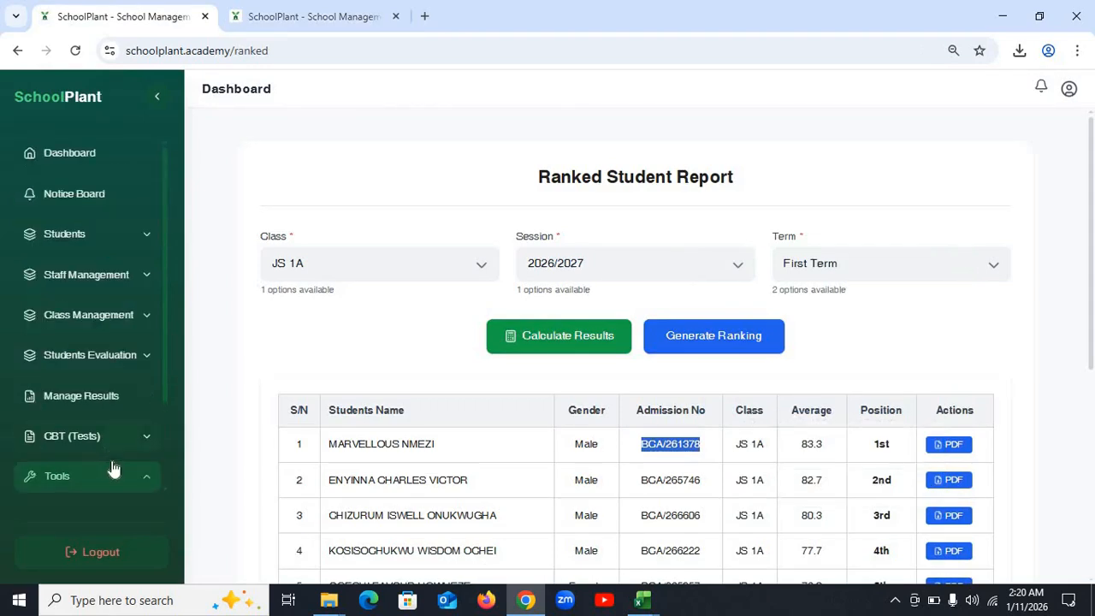
pyautogui.scroll(-2, 115, 469)
pyautogui.click(108, 391)
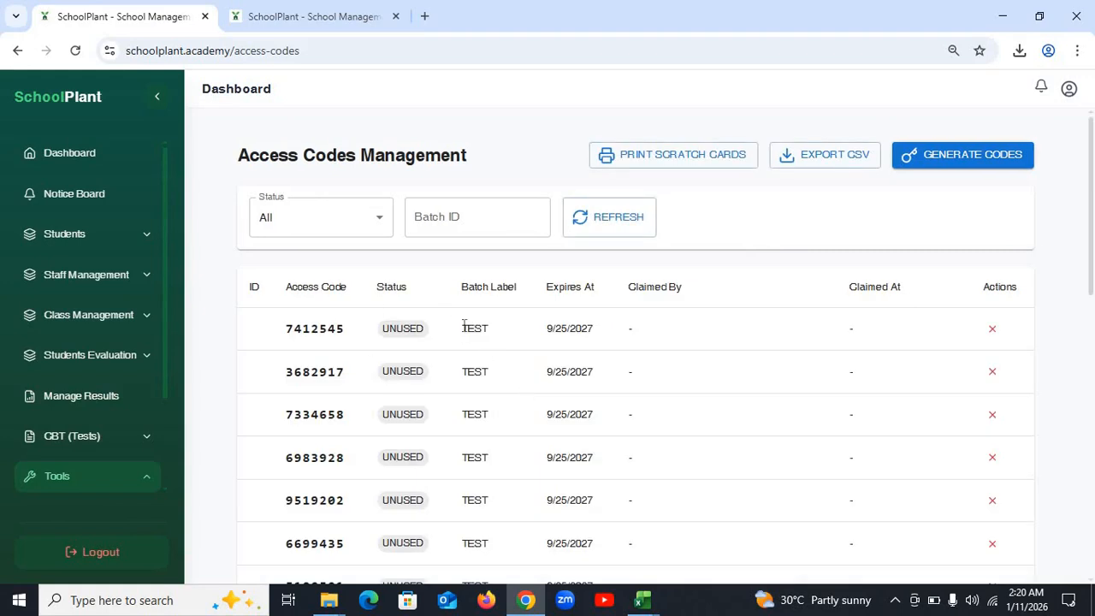
# - Copy an unused TEST access code from the codes list
pyautogui.scroll(-1, 481, 475)
pyautogui.scroll(-4, 481, 475)
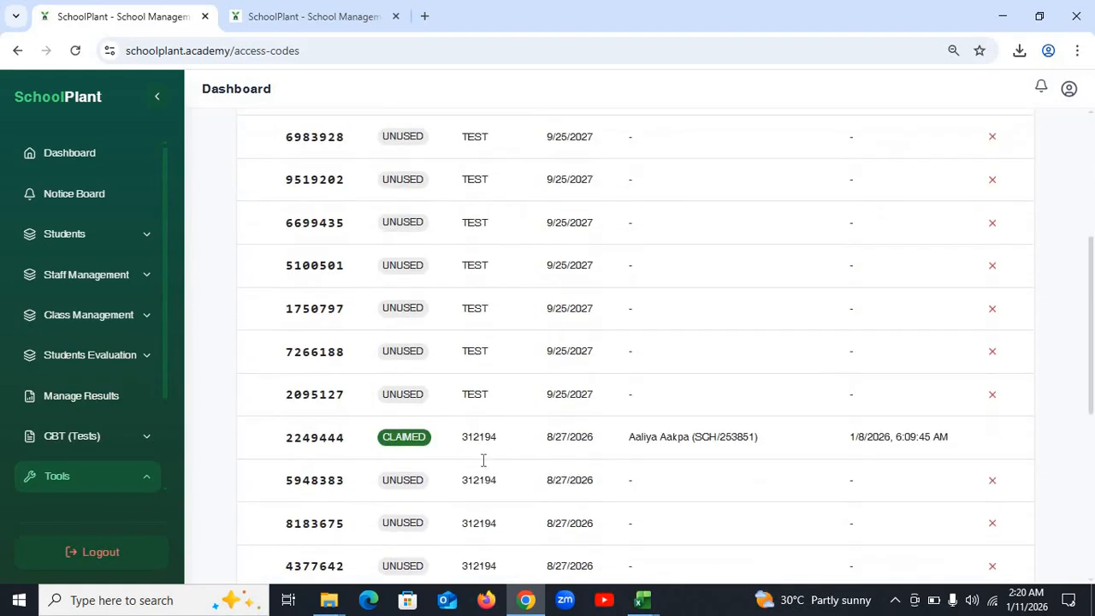
pyautogui.scroll(3, 482, 463)
pyautogui.scroll(3, 482, 462)
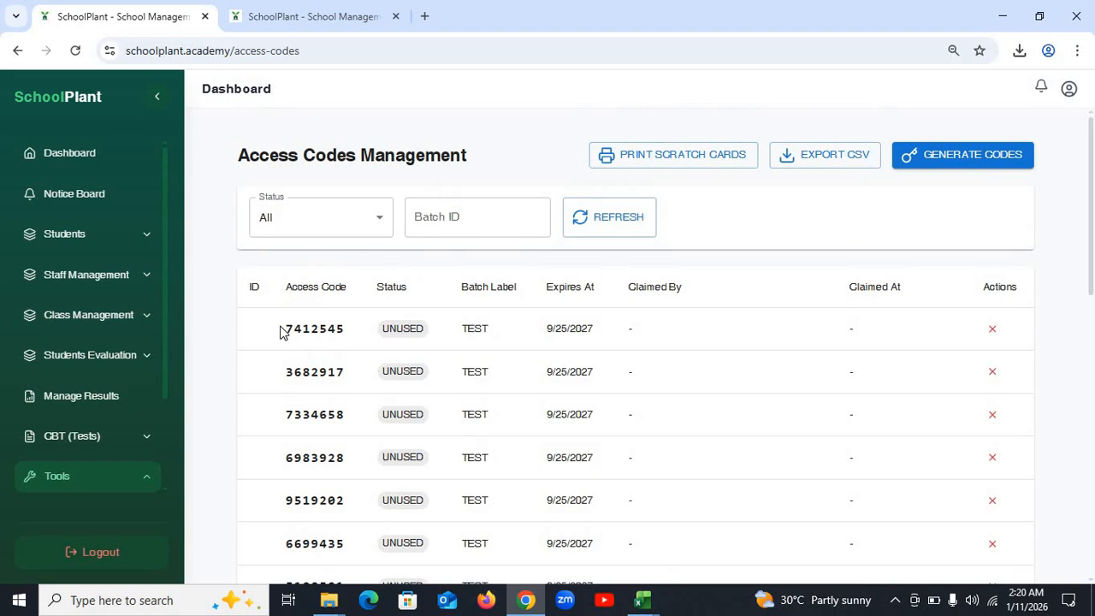
pyautogui.moveTo(284, 329); pyautogui.dragTo(346, 333)
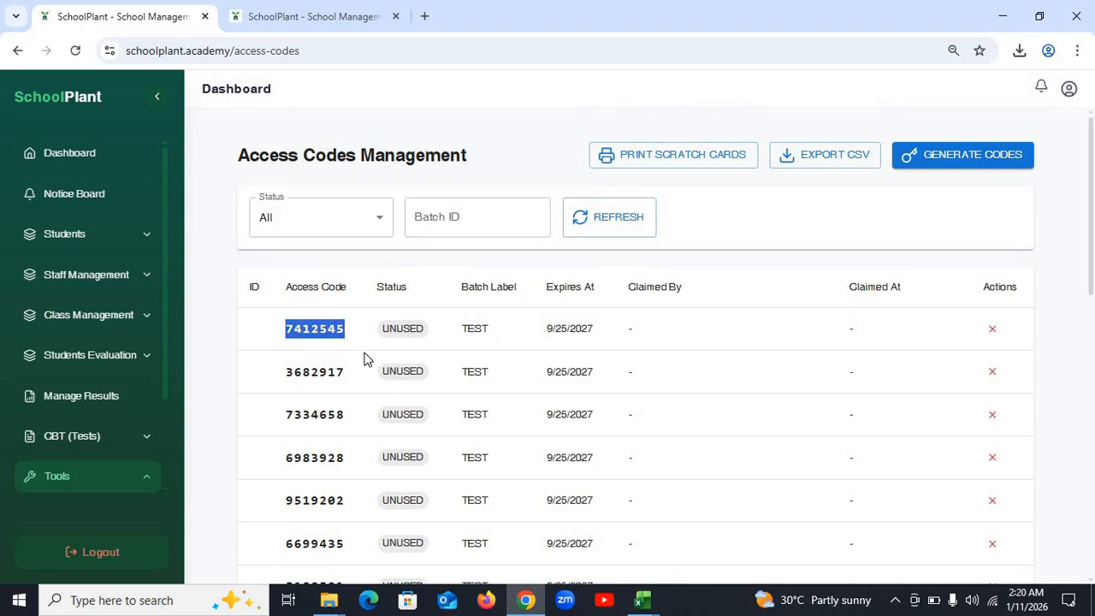
# - Paste the access code into the student login, log in, and dismiss the save-password prompt
pyautogui.click(291, 14)
pyautogui.click(782, 394)
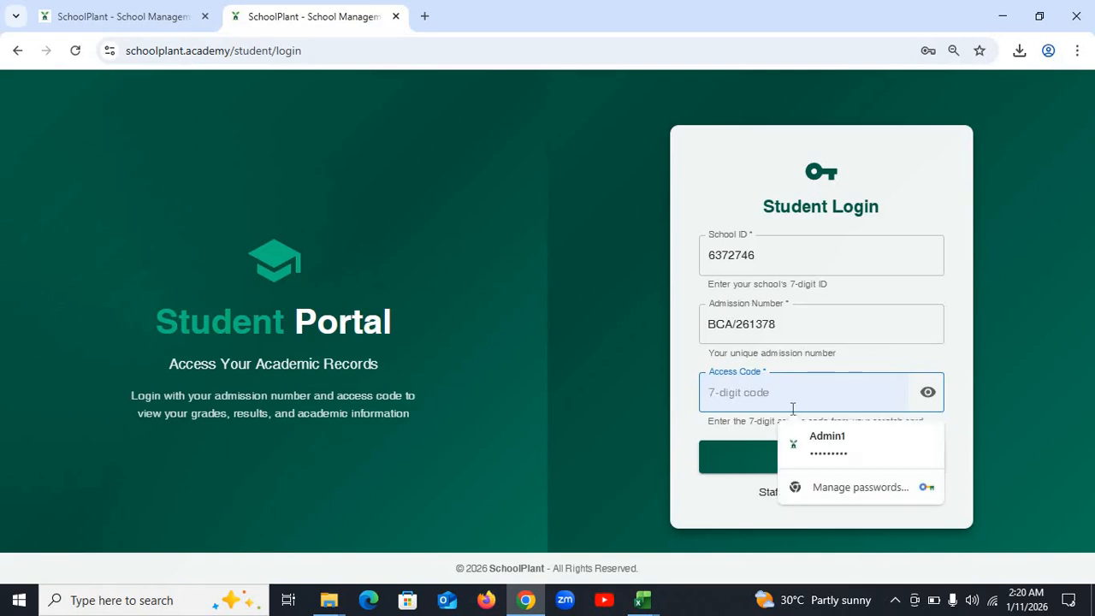
pyautogui.hotkey('ctrl', 'v')
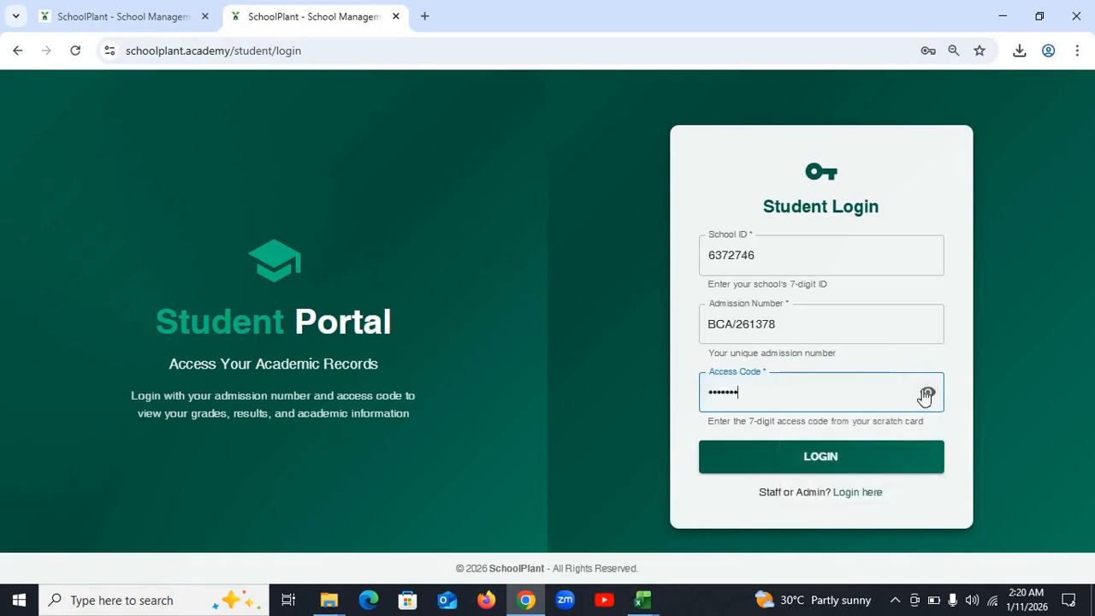
pyautogui.click(928, 393)
pyautogui.click(928, 394)
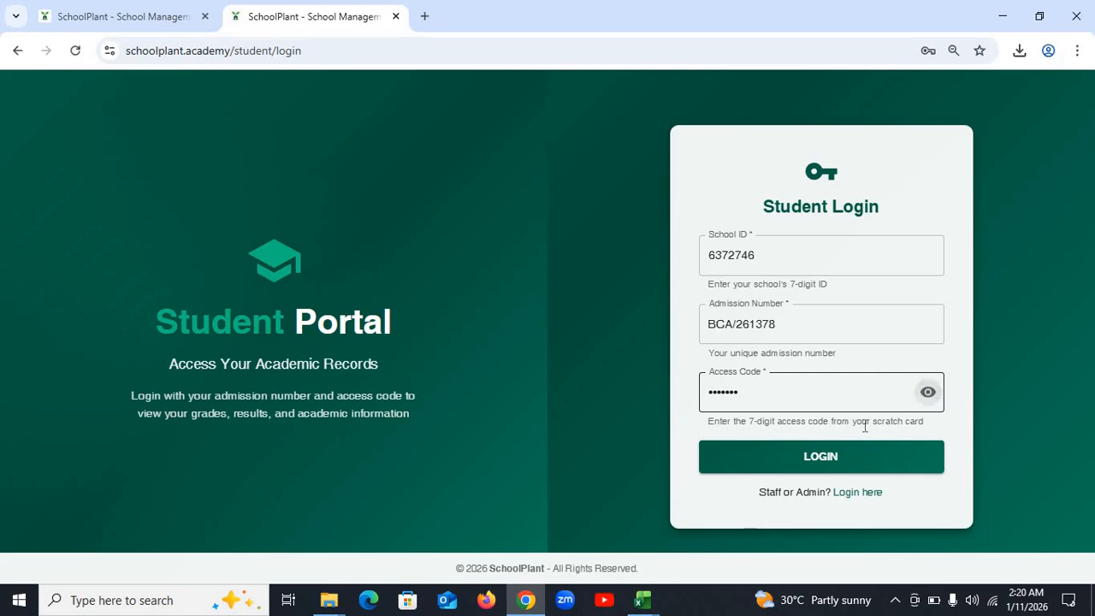
pyautogui.click(835, 458)
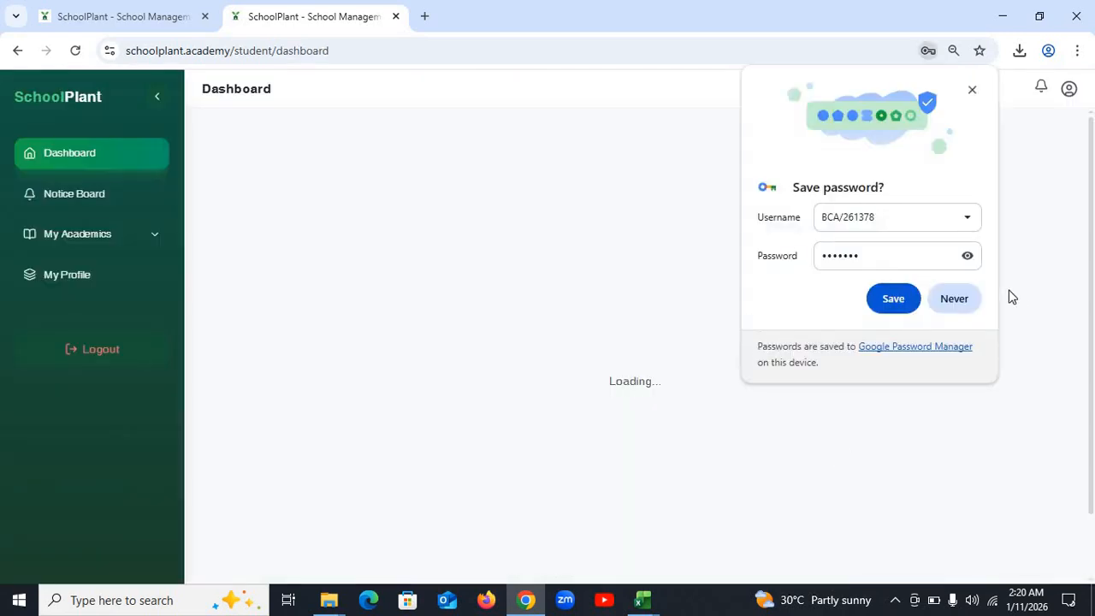
pyautogui.click(973, 89)
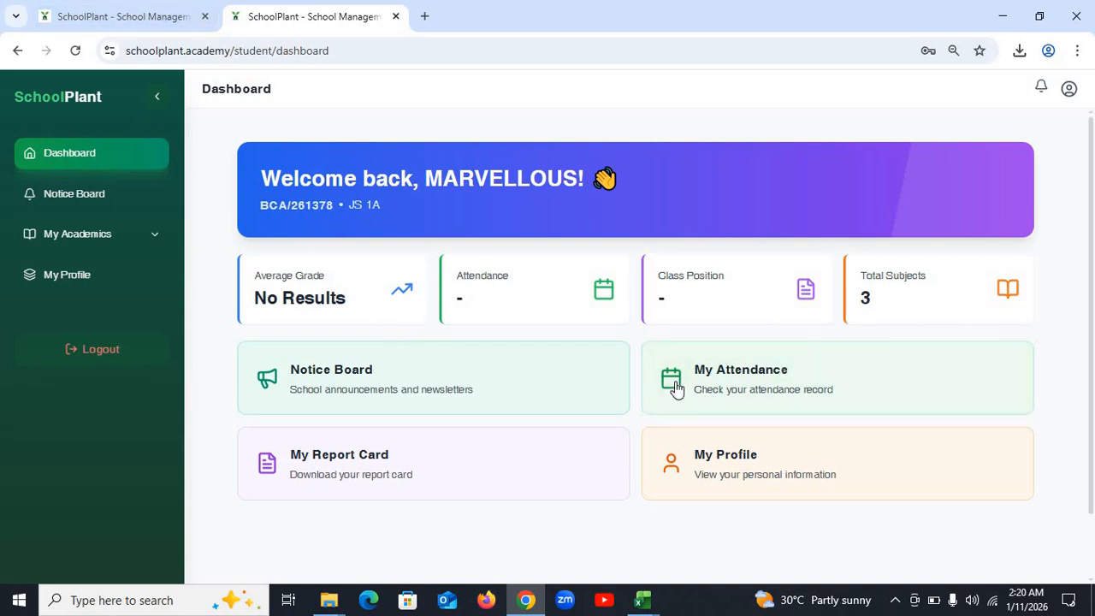
# - Retry the report card for 2026/2027 First Term, find no published results, and return to Dashboard
pyautogui.click(435, 482)
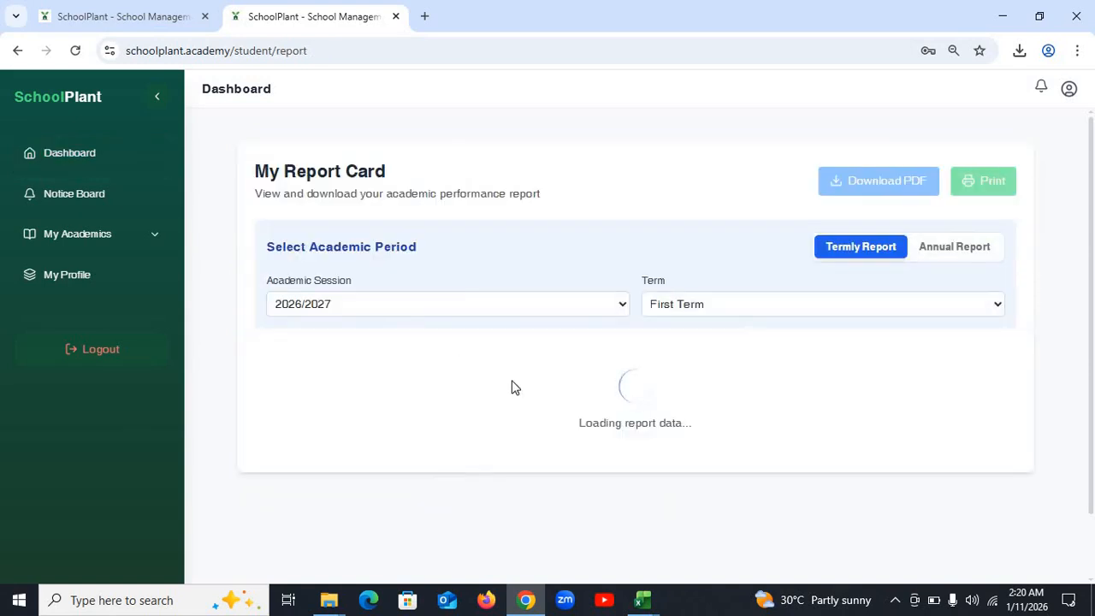
pyautogui.click(511, 303)
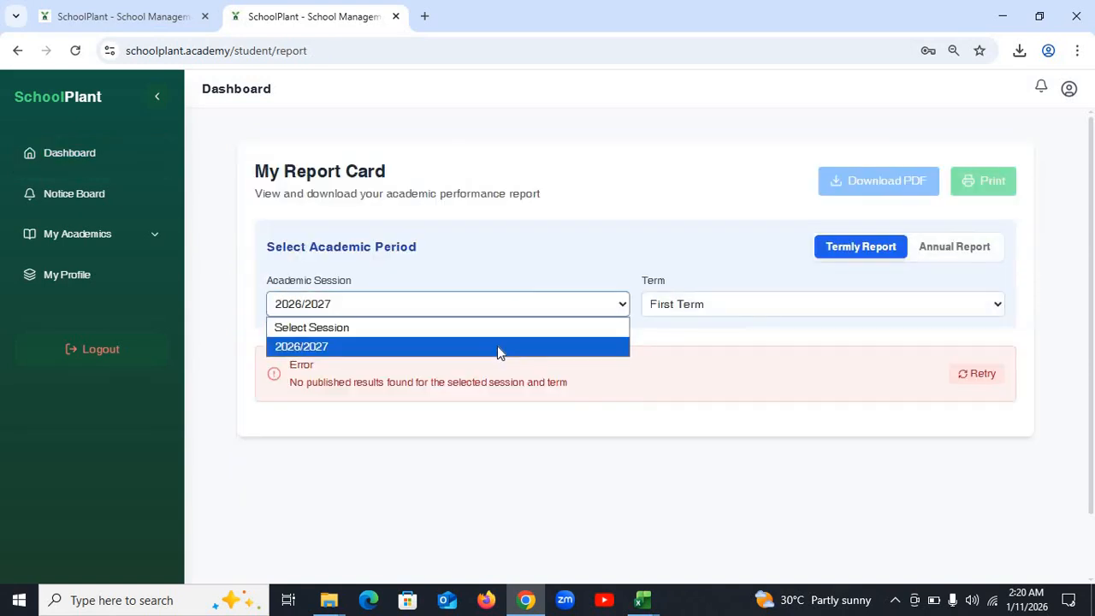
pyautogui.click(499, 349)
pyautogui.click(772, 315)
pyautogui.click(754, 347)
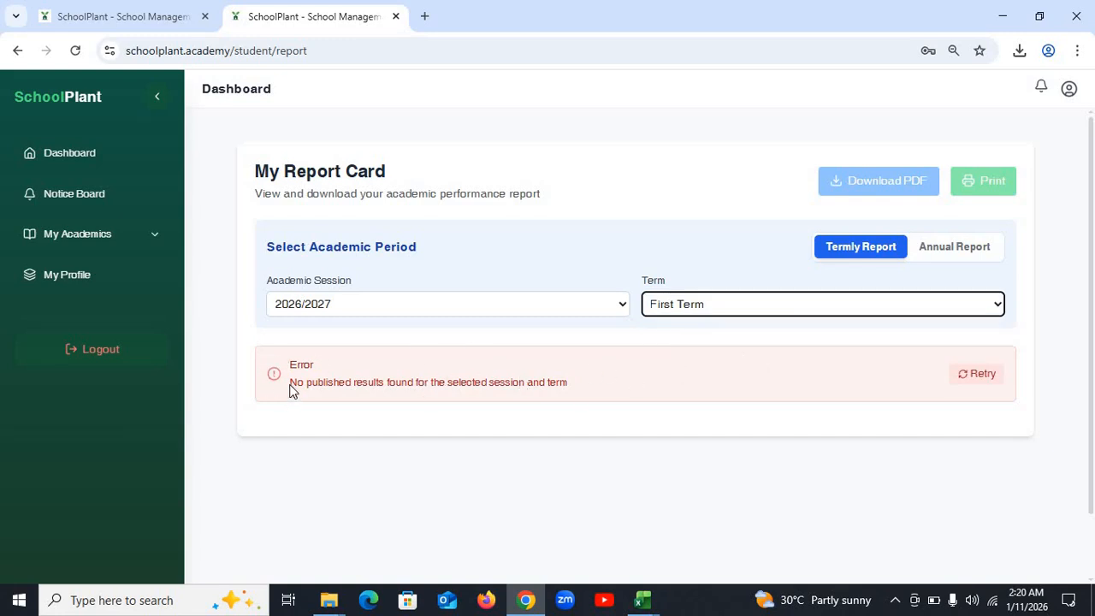
pyautogui.click(564, 388)
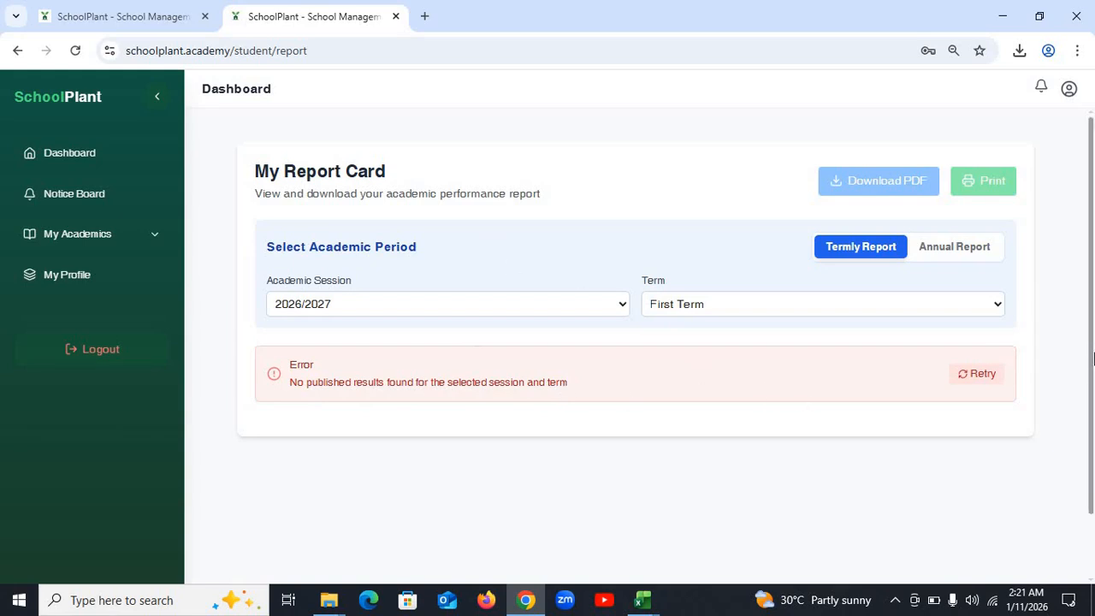
pyautogui.click(975, 374)
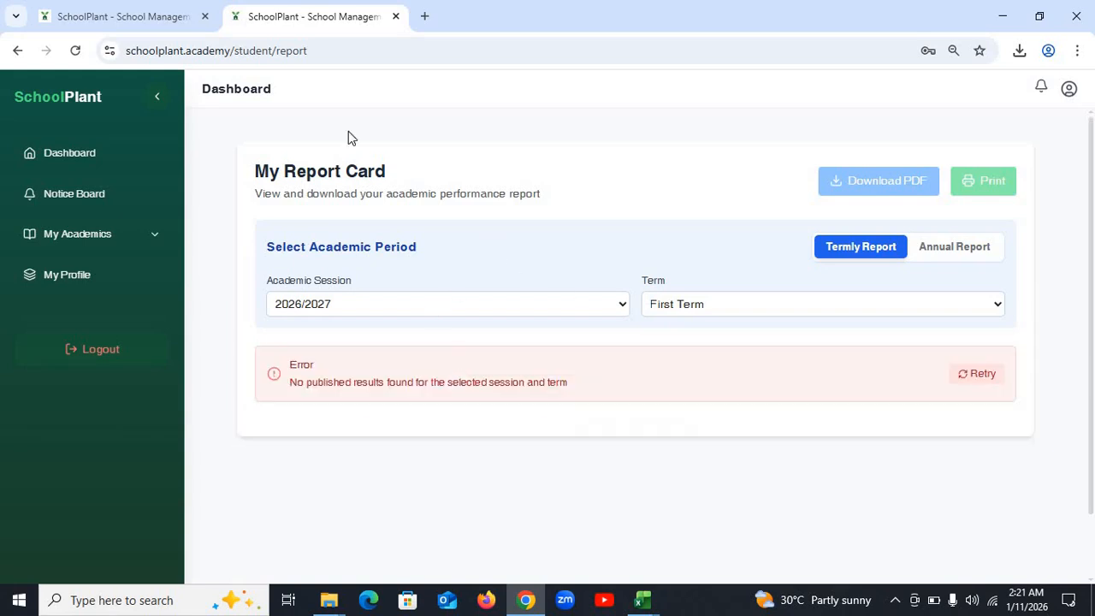
pyautogui.click(96, 155)
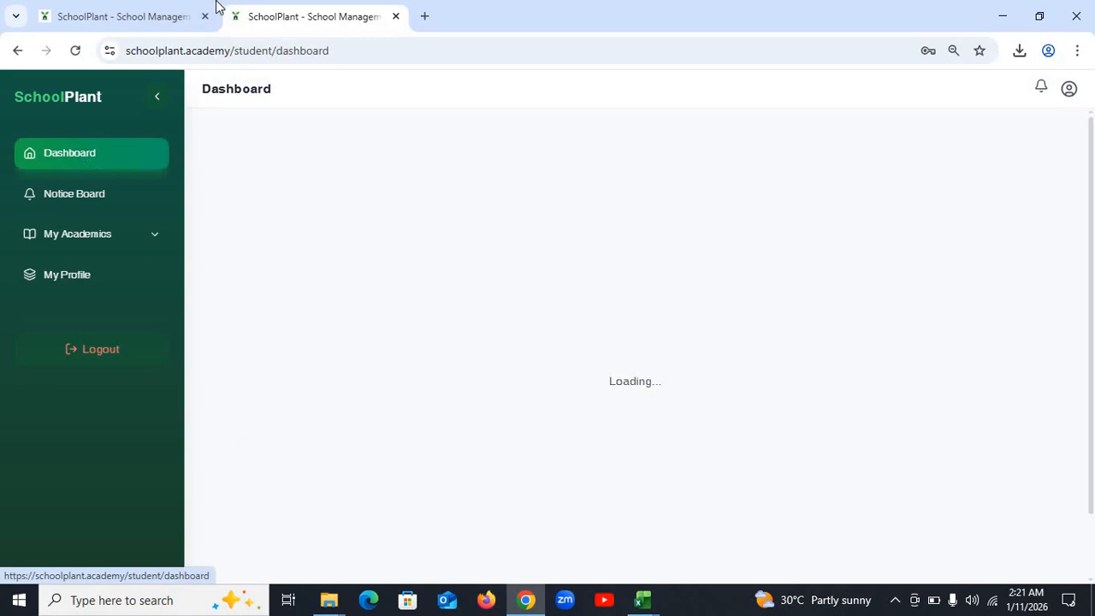
# - Start a new Publish Results entry from Manage Results in the admin tab
pyautogui.click(139, 12)
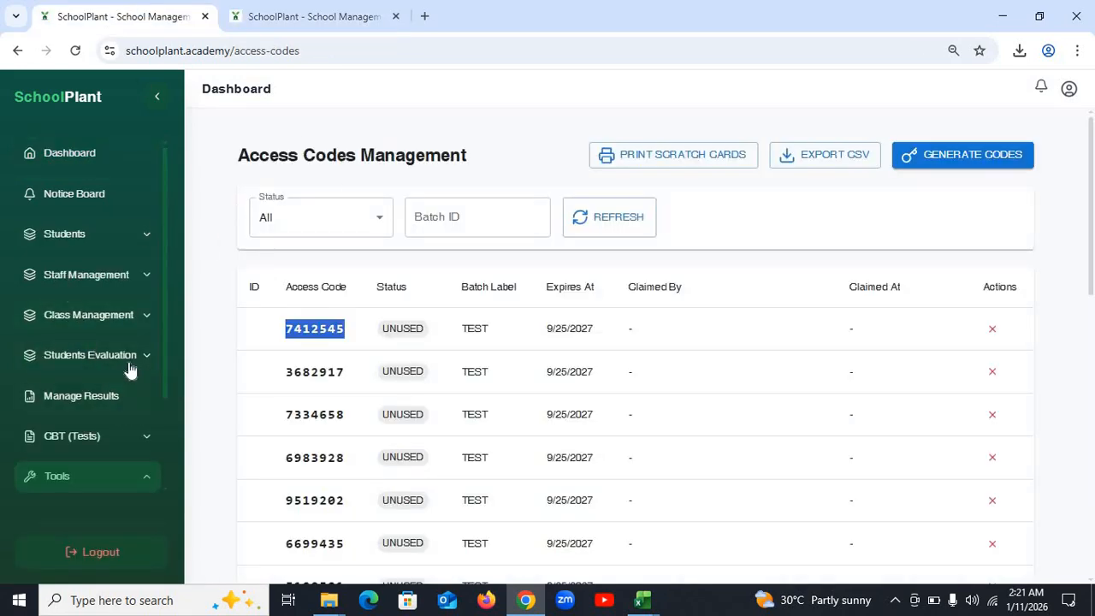
pyautogui.scroll(-1, 123, 373)
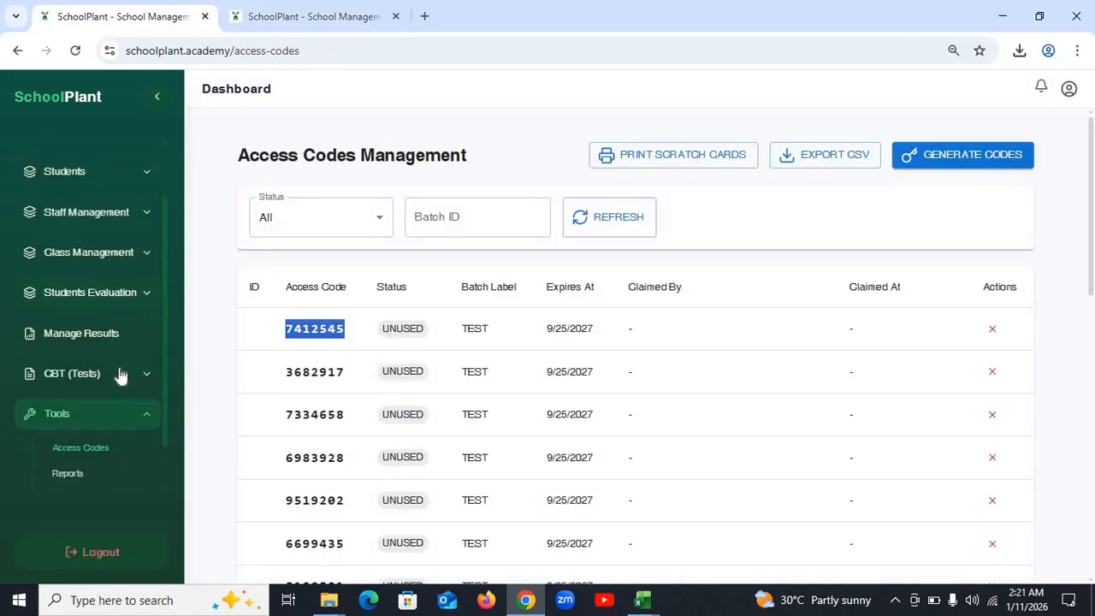
pyautogui.click(108, 318)
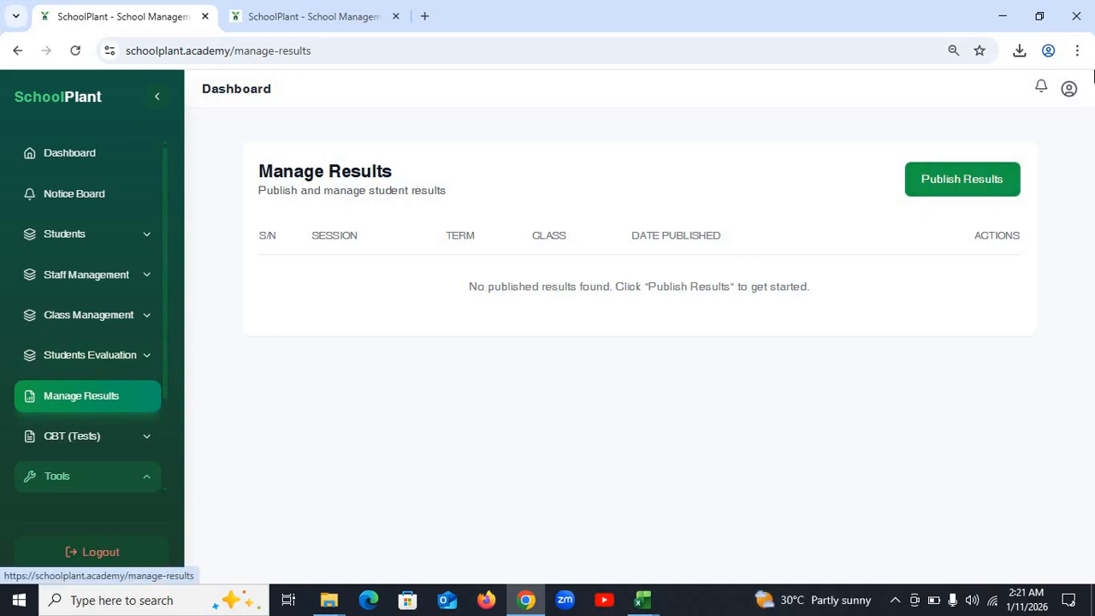
pyautogui.click(965, 183)
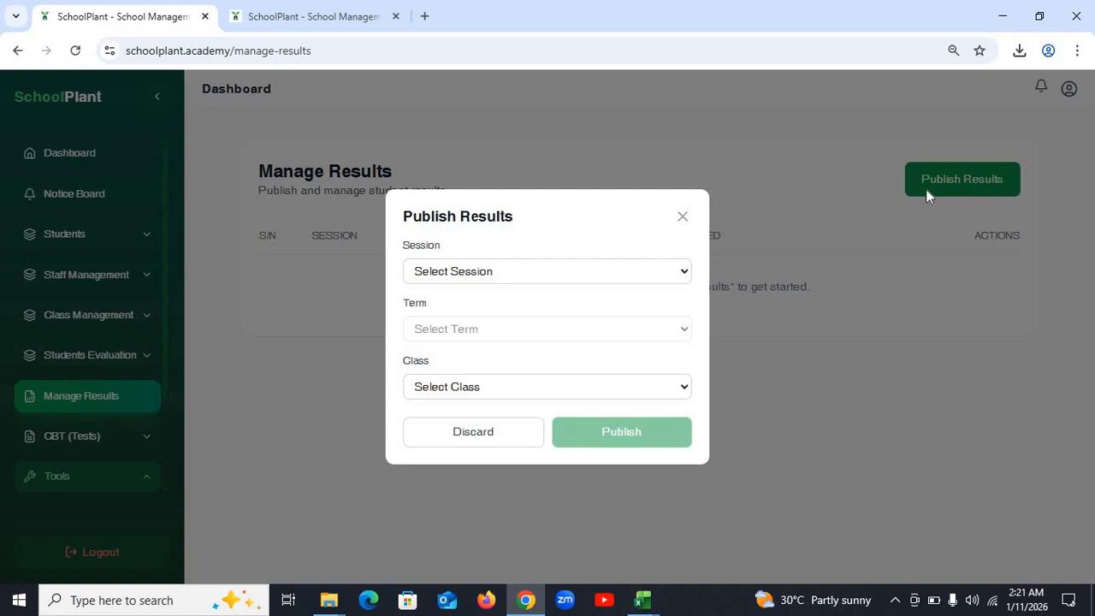
# - Pick 2026/2027 and First Term, find the Class list empty, and reload to Access Denied
pyautogui.click(541, 272)
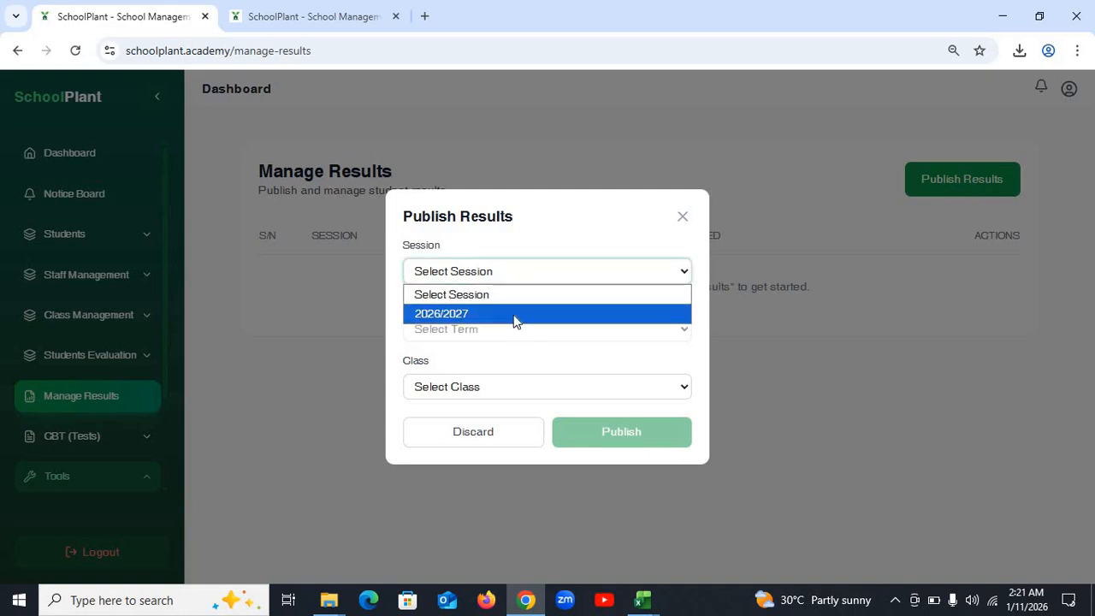
pyautogui.click(514, 316)
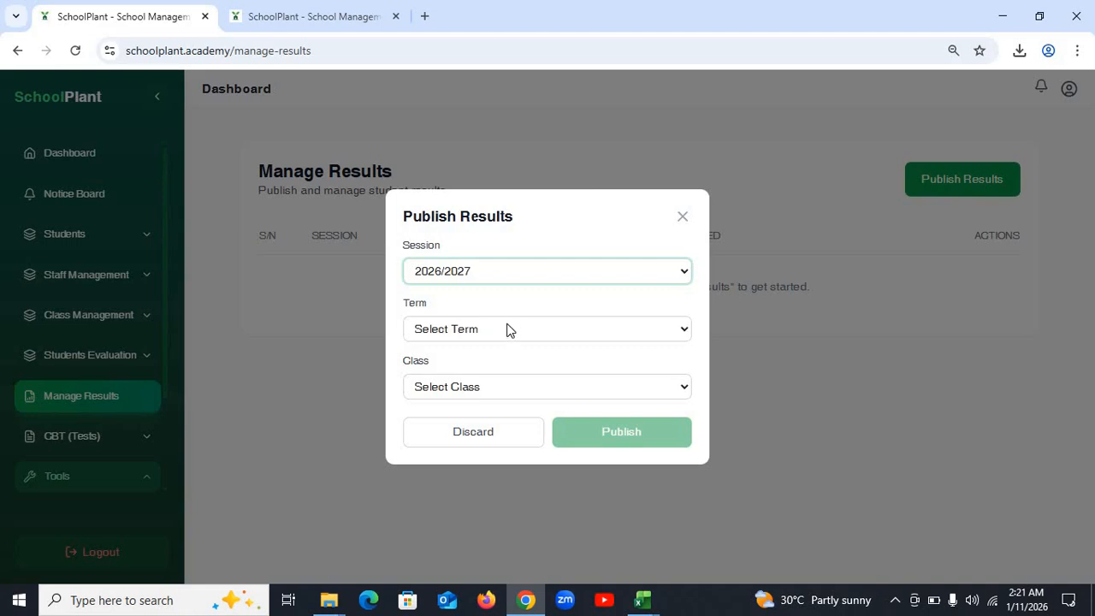
pyautogui.click(507, 330)
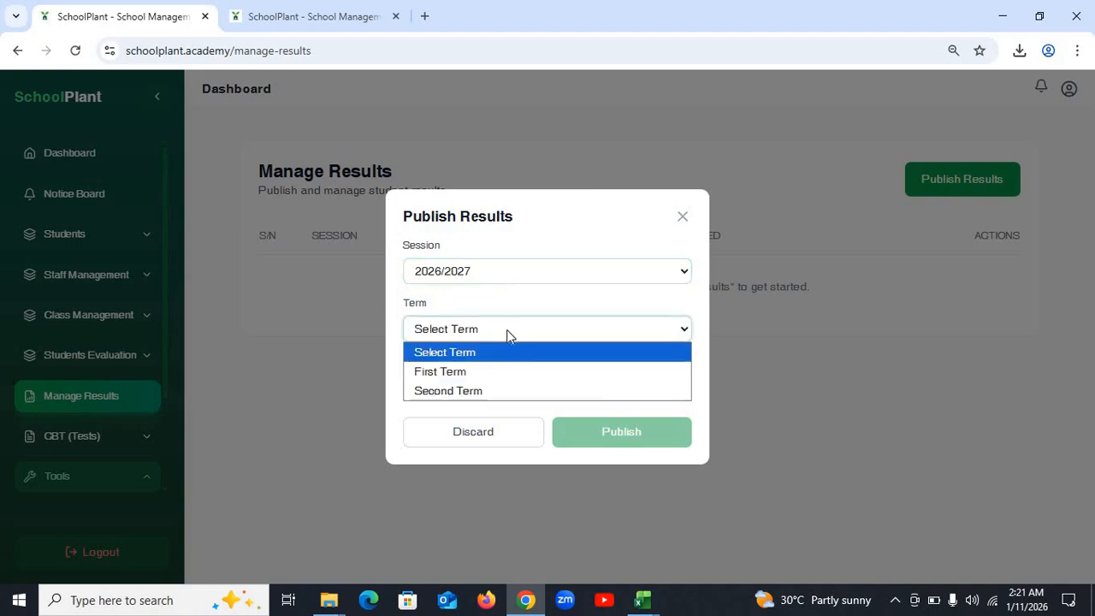
pyautogui.click(492, 373)
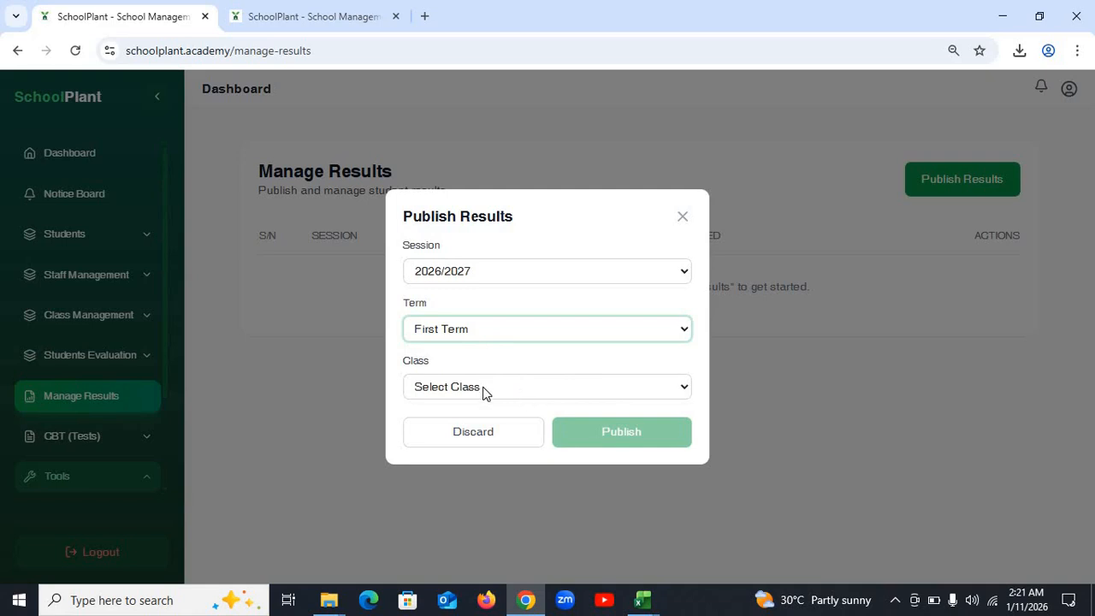
pyautogui.click(490, 391)
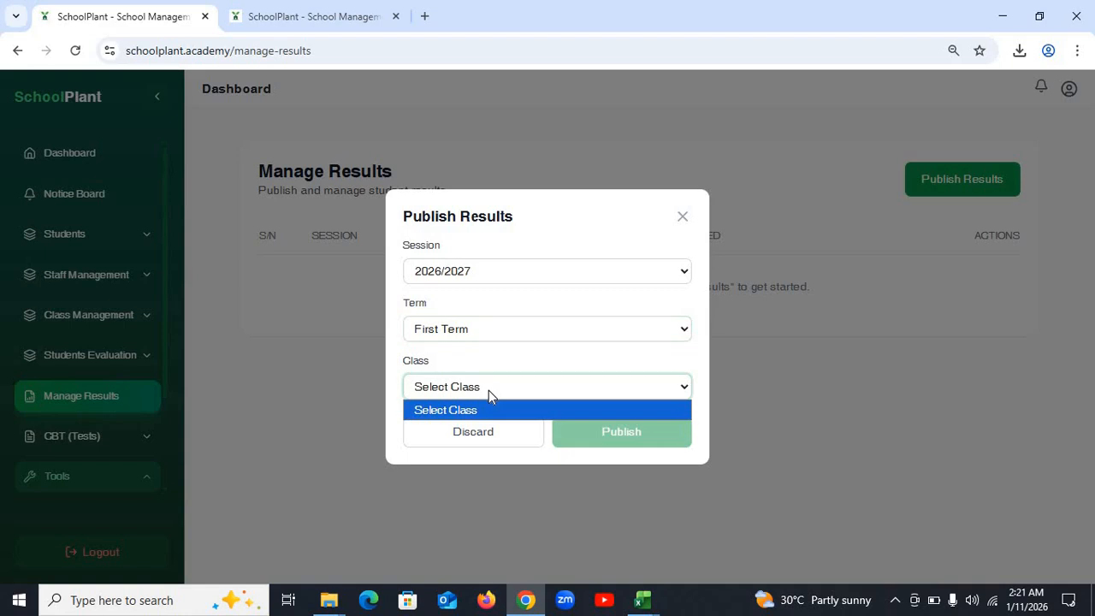
pyautogui.click(587, 385)
pyautogui.click(562, 388)
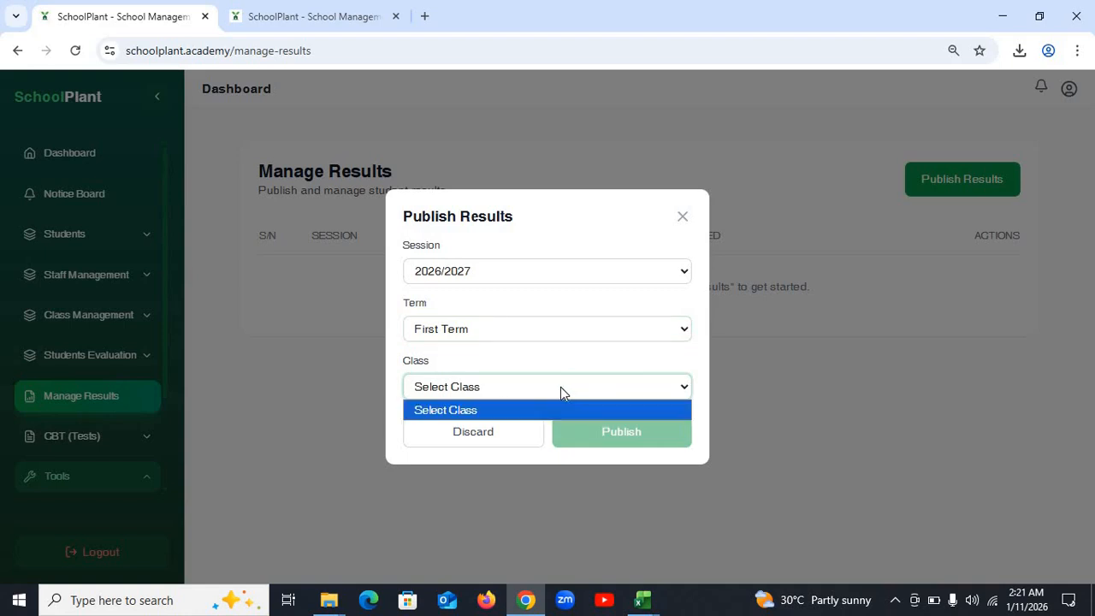
pyautogui.click(506, 386)
pyautogui.click(76, 52)
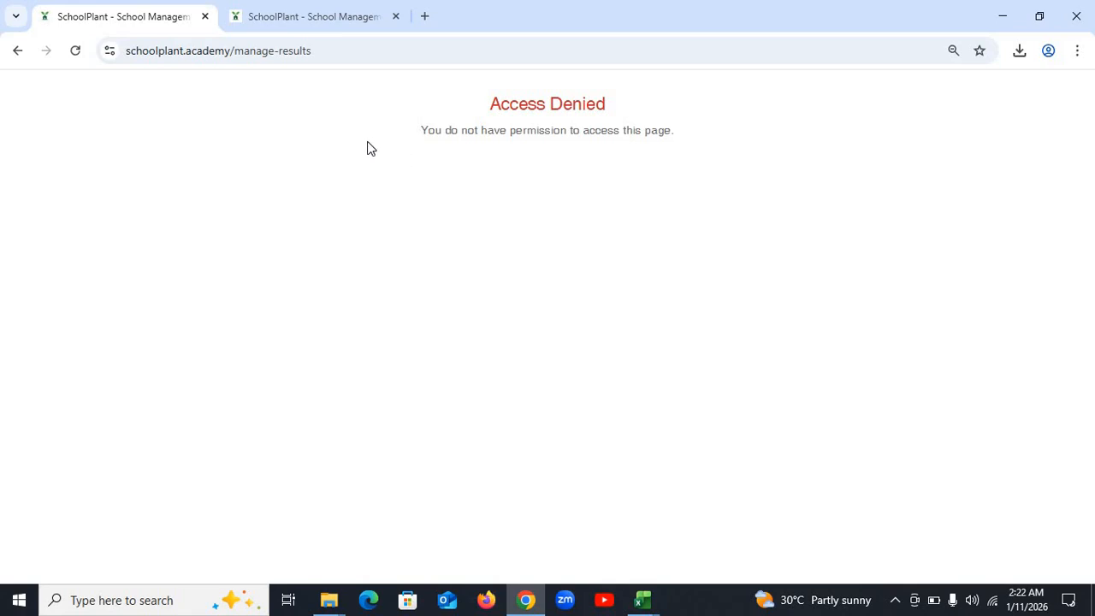
# - Go back, log out, and sign back in as administrator using the saved password
pyautogui.click(15, 51)
pyautogui.click(16, 49)
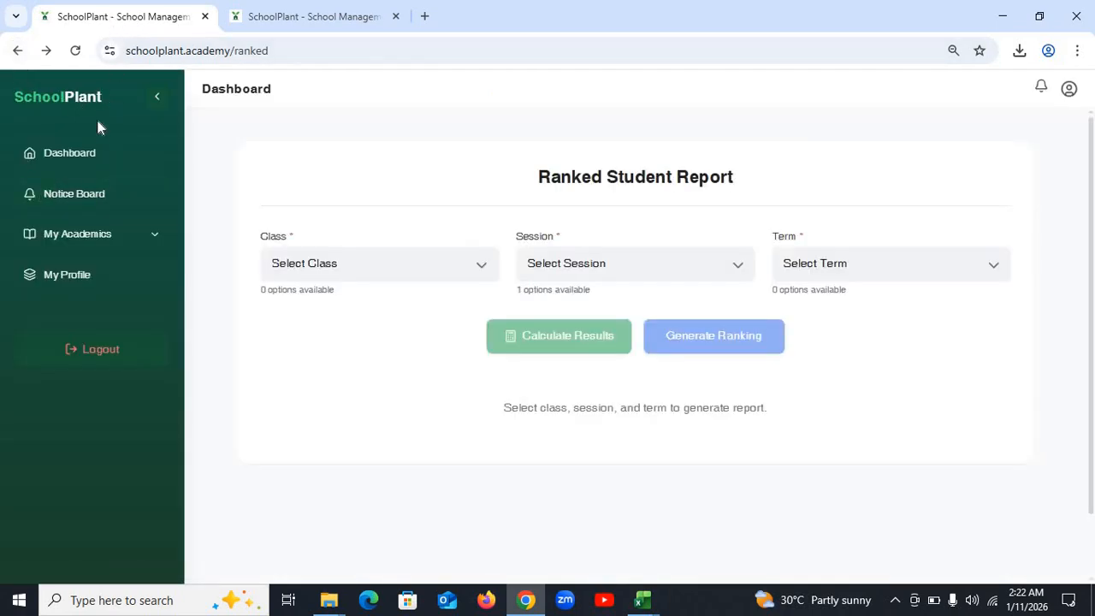
pyautogui.click(92, 350)
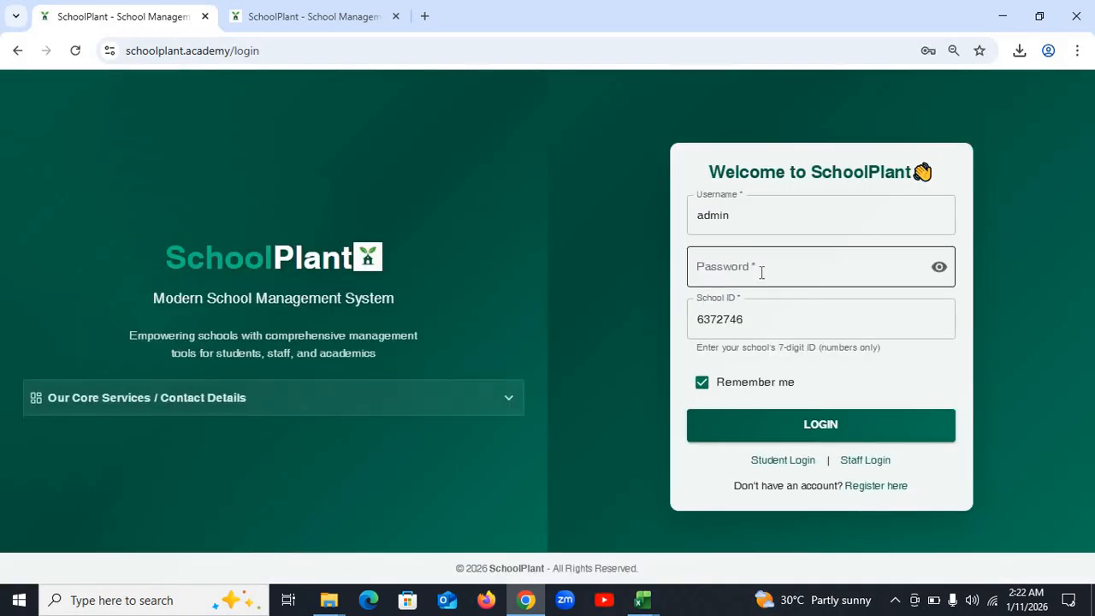
pyautogui.click(761, 272)
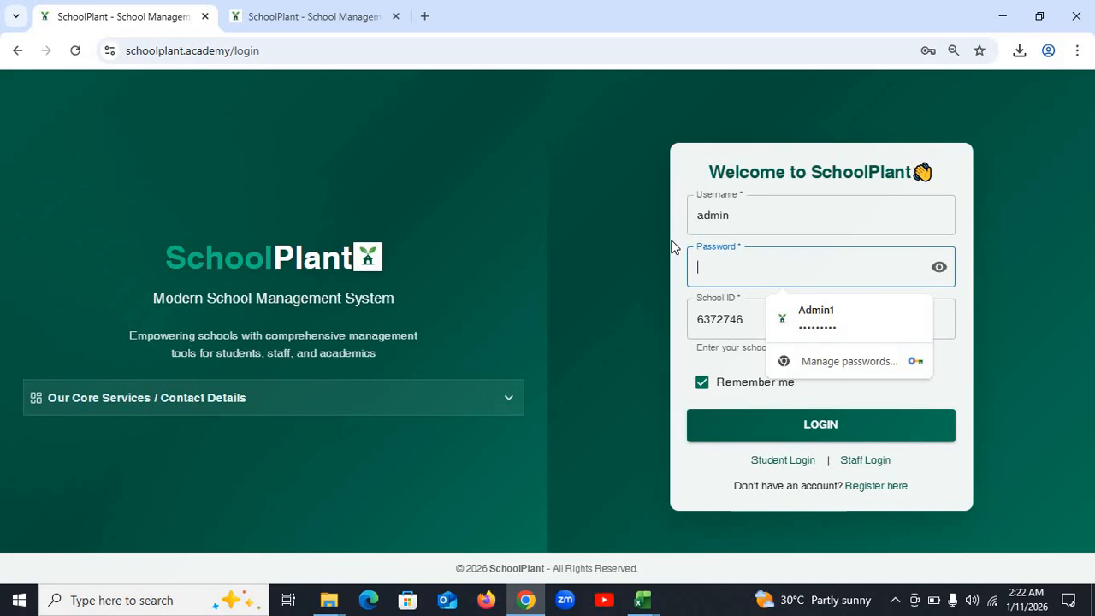
pyautogui.write('ad')
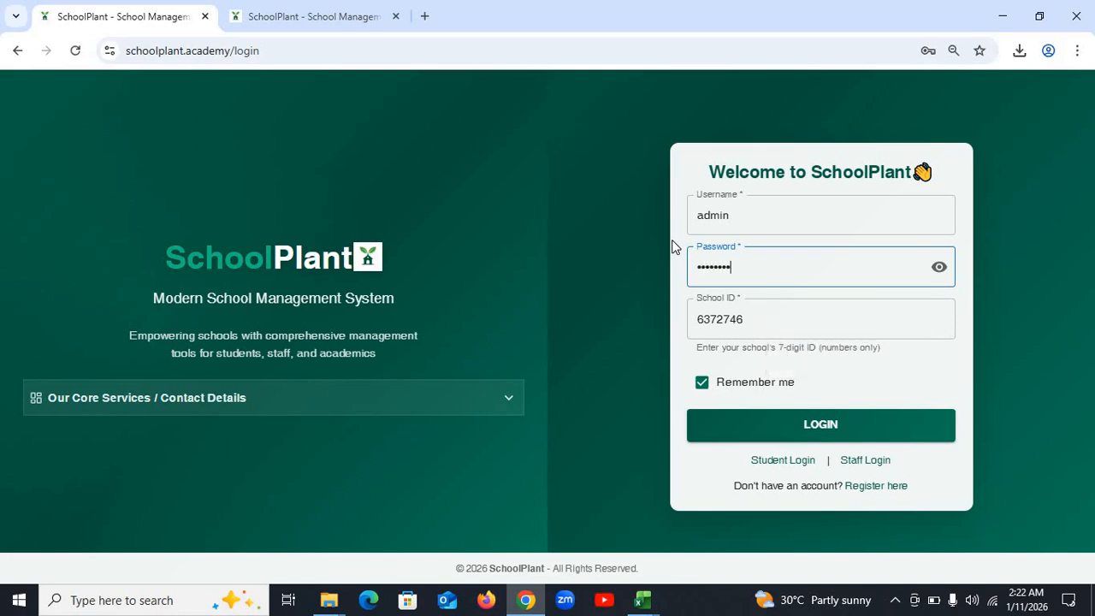
pyautogui.click(802, 427)
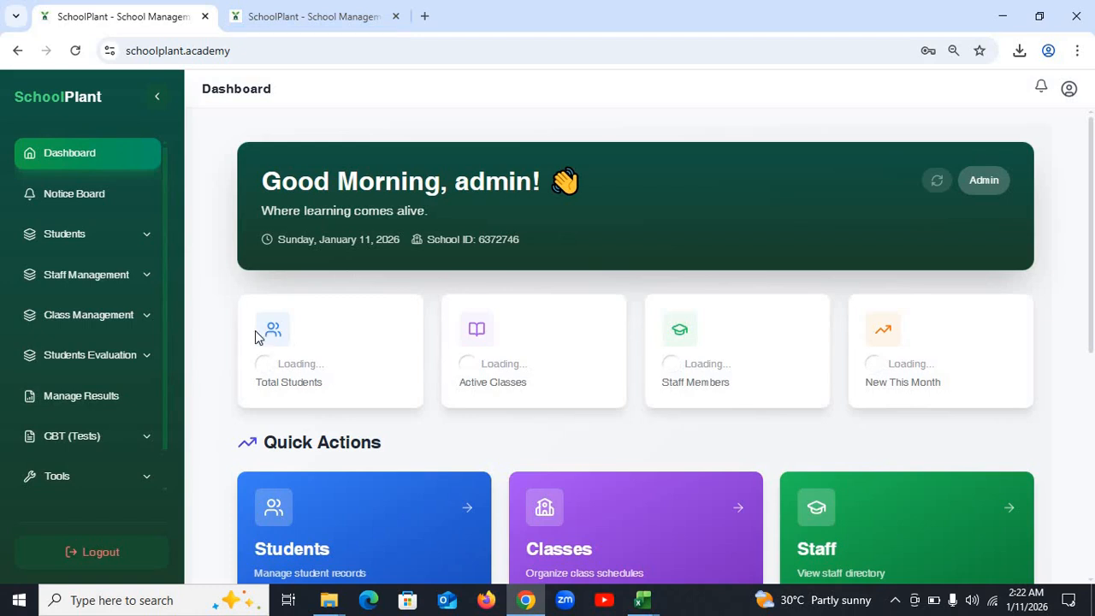
# - Open the Publish Results dialog from the results management page
pyautogui.scroll(-1, 113, 437)
pyautogui.scroll(1, 110, 437)
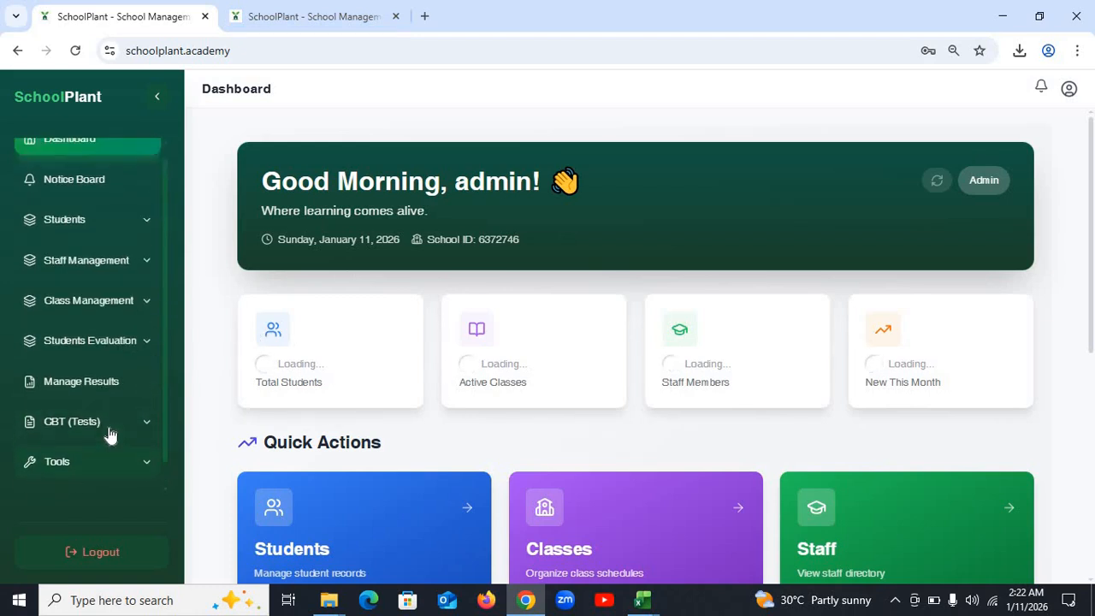
pyautogui.scroll(1, 110, 437)
pyautogui.scroll(-1, 113, 434)
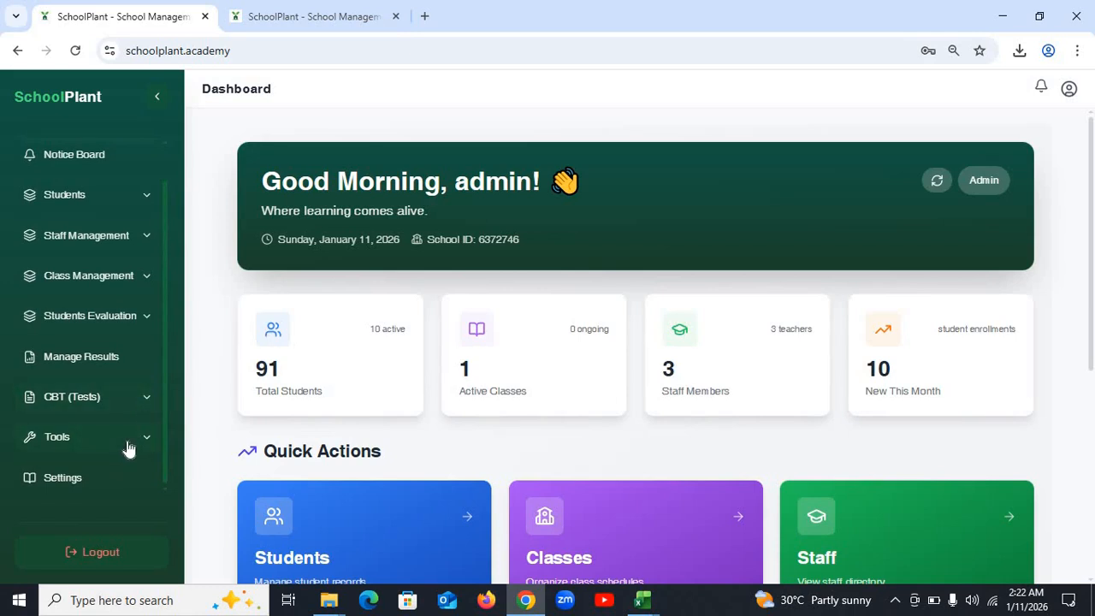
pyautogui.click(90, 366)
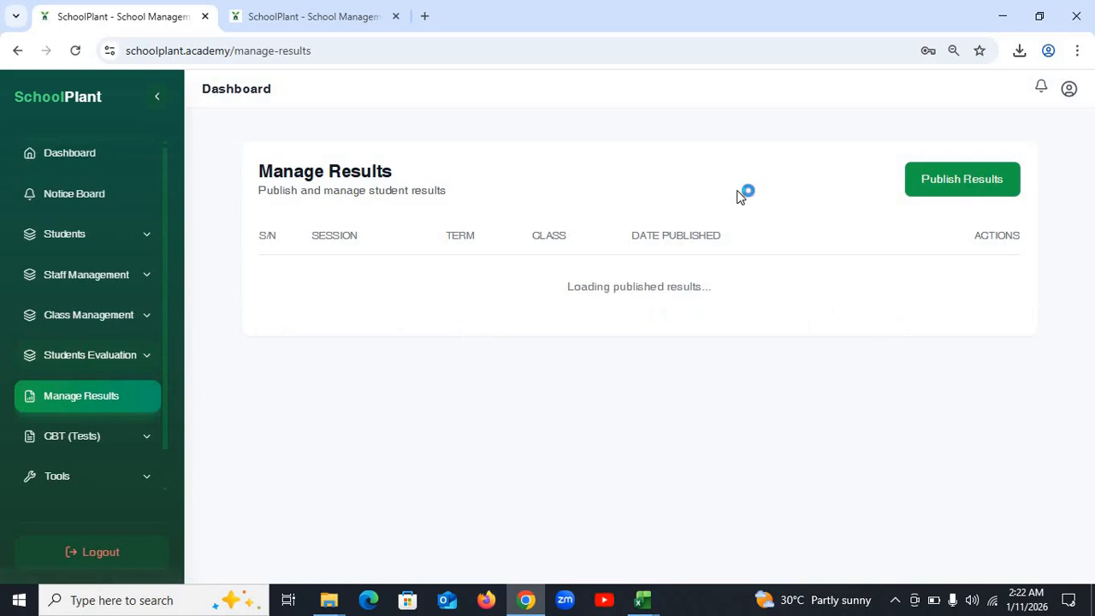
pyautogui.click(965, 183)
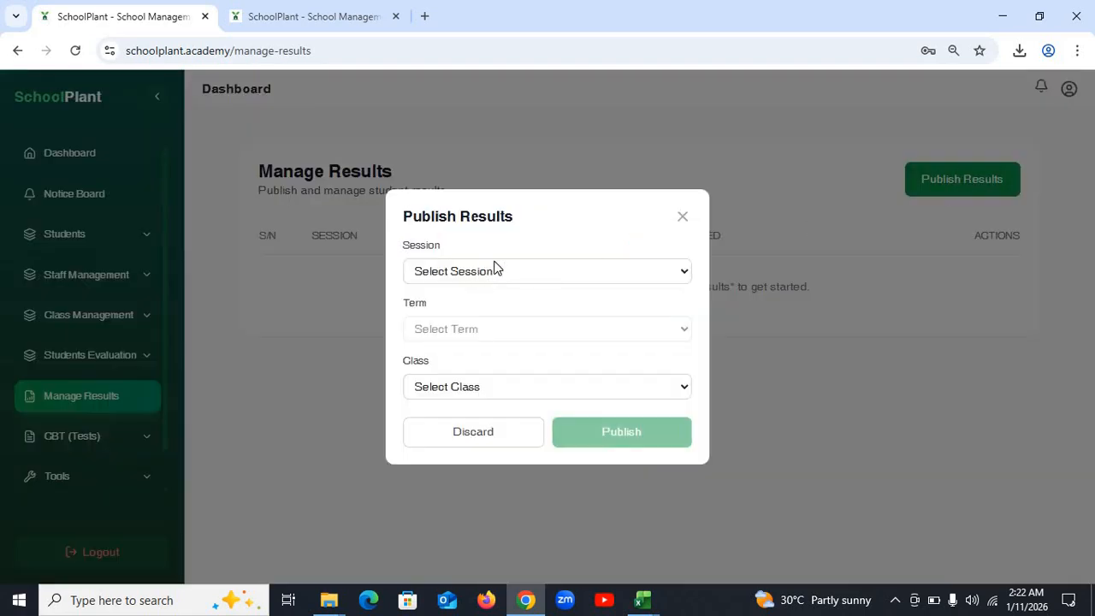
# - Publish the 2026/2027 First Term results for class JS 1A
pyautogui.click(497, 271)
pyautogui.click(497, 314)
pyautogui.click(494, 335)
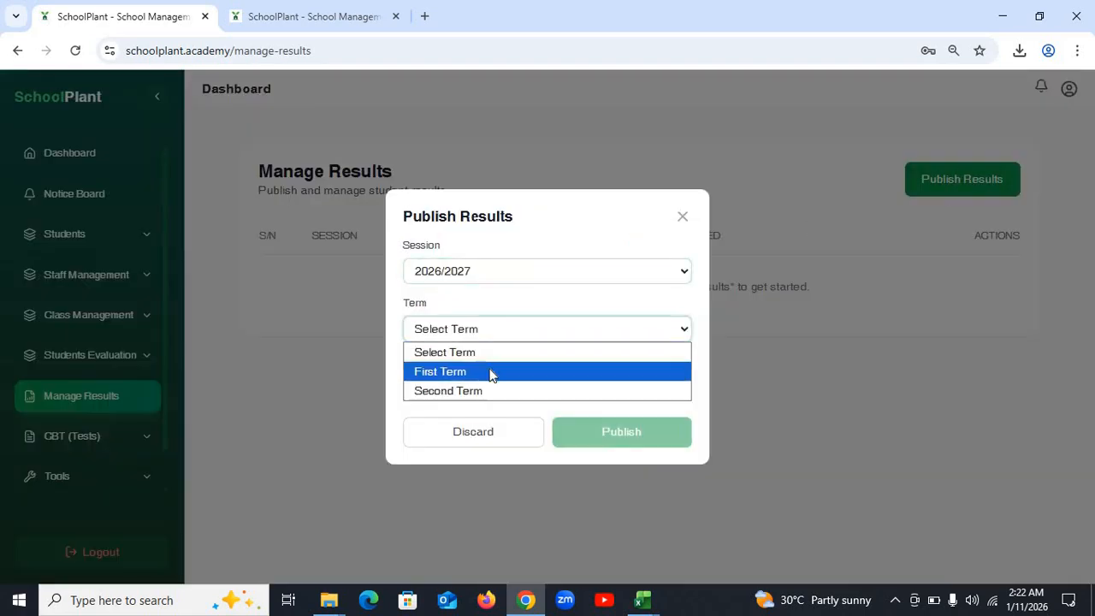
pyautogui.click(492, 373)
pyautogui.click(493, 392)
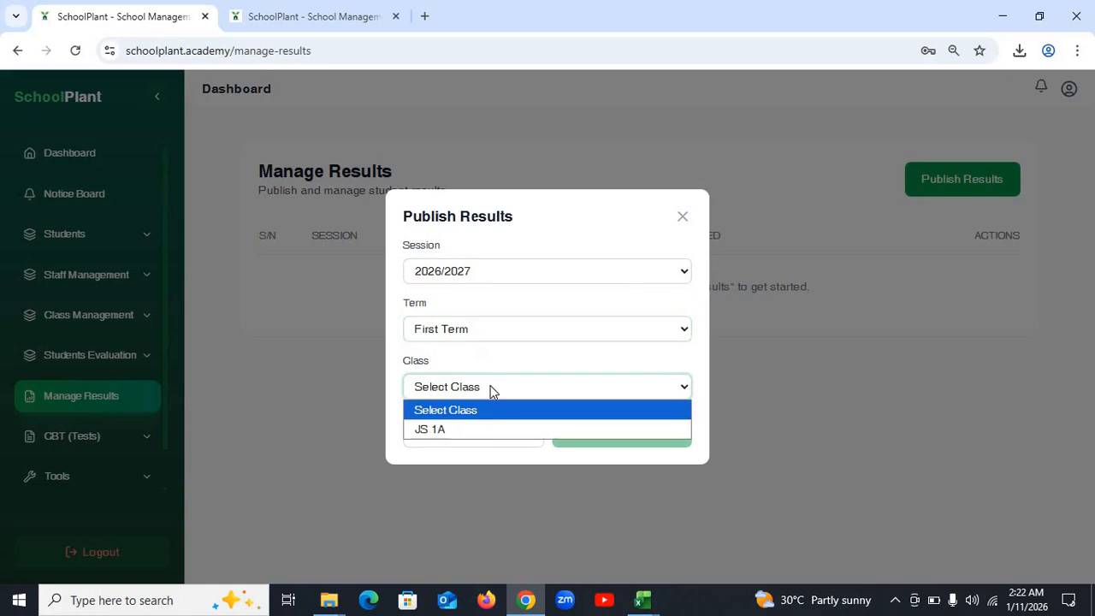
pyautogui.click(483, 431)
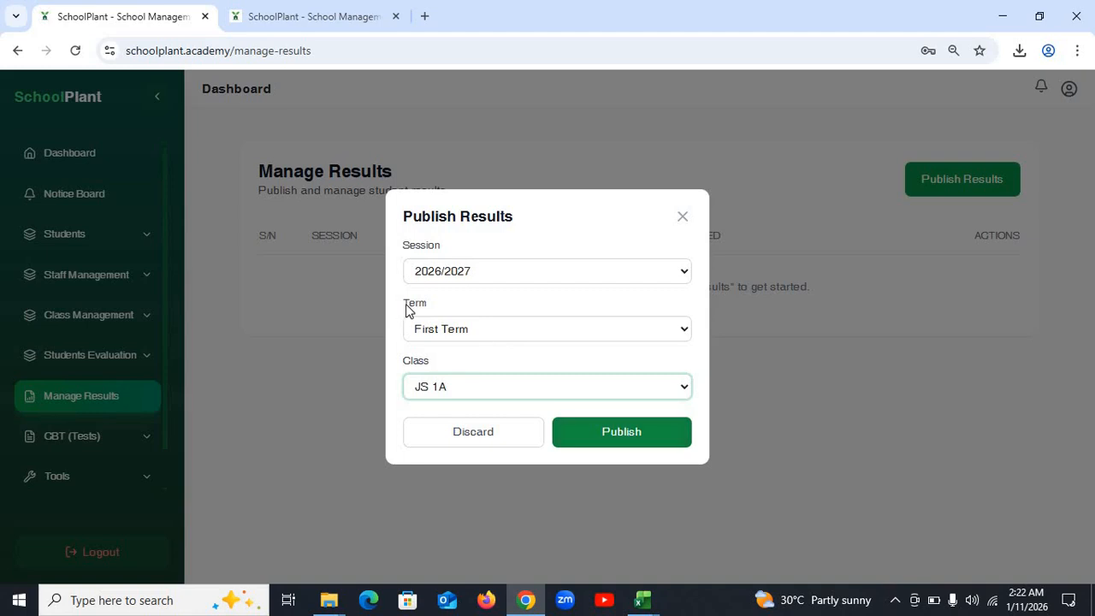
pyautogui.click(611, 433)
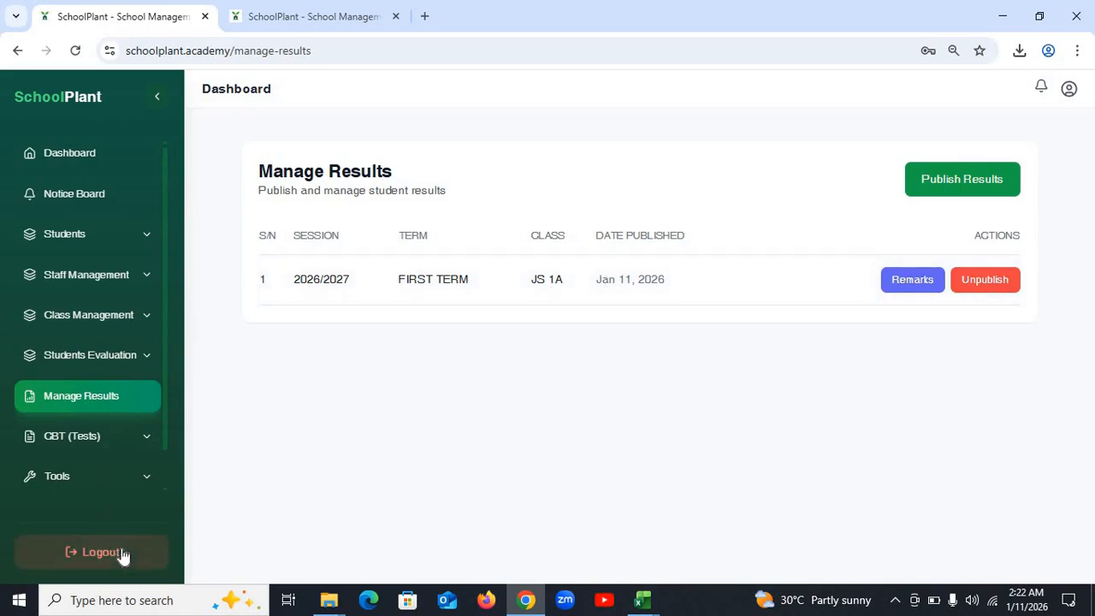
# - Reload the student tab, go back three pages to Student Login, and delete the admission number
pyautogui.click(272, 8)
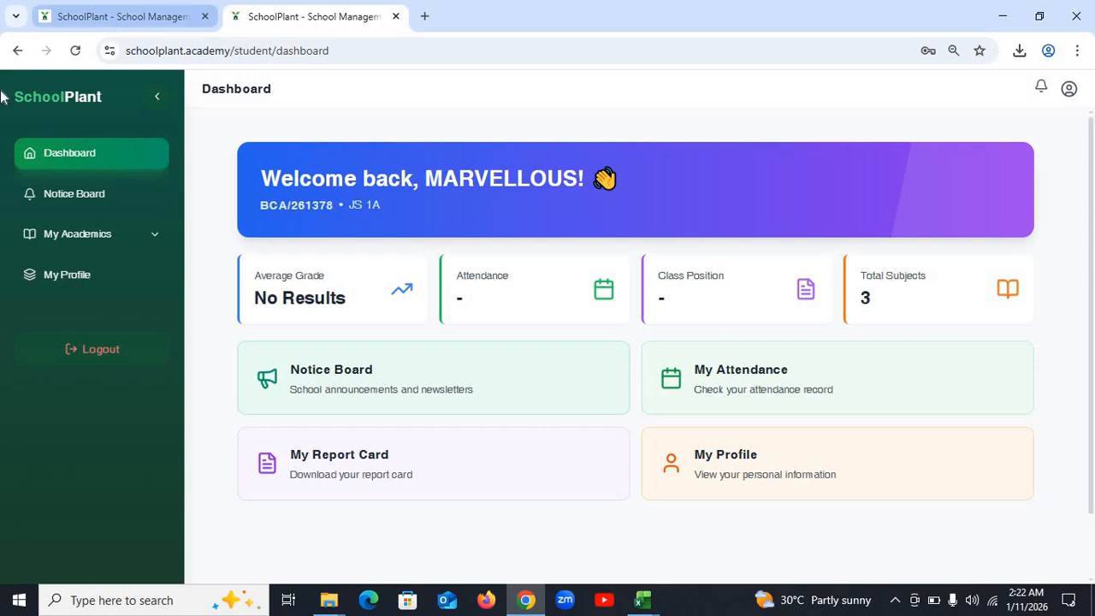
pyautogui.click(75, 51)
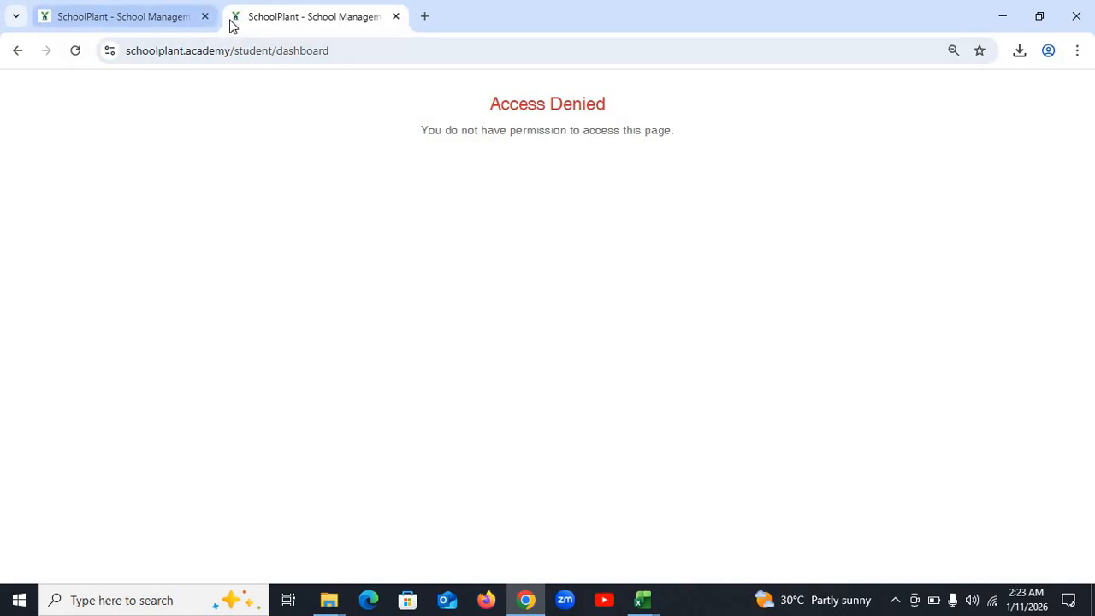
pyautogui.click(19, 53)
pyautogui.click(17, 53)
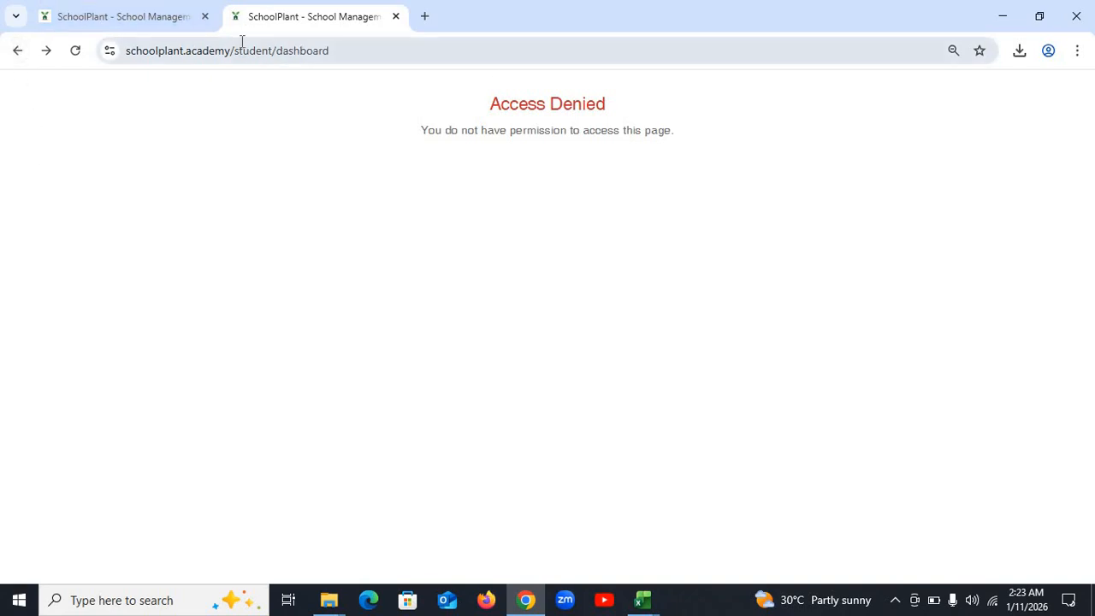
pyautogui.click(21, 53)
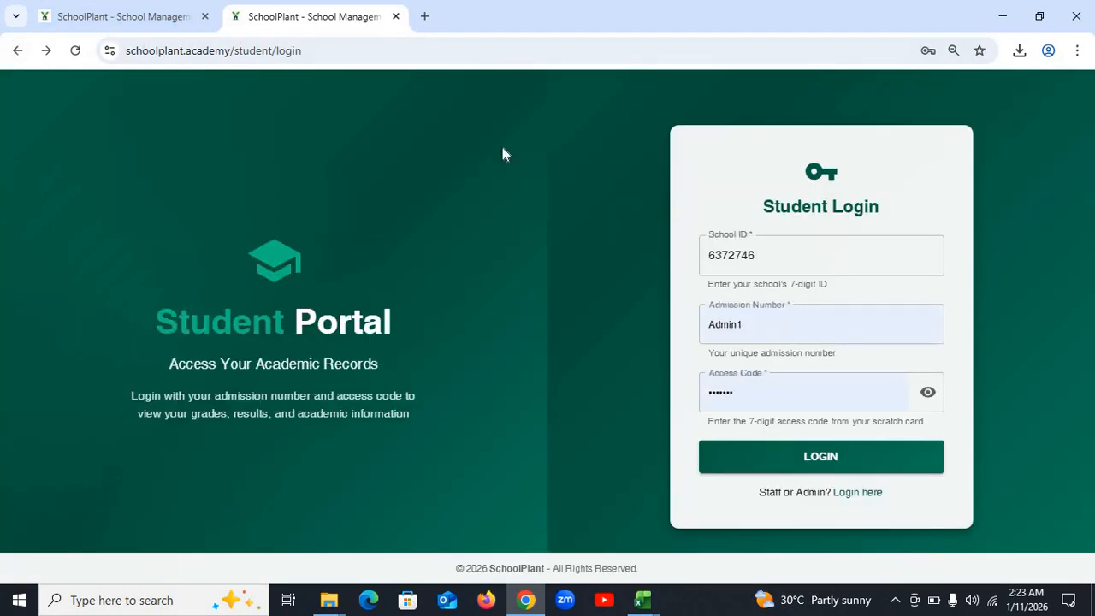
pyautogui.click(784, 334)
pyautogui.moveTo(773, 333); pyautogui.dragTo(672, 334)
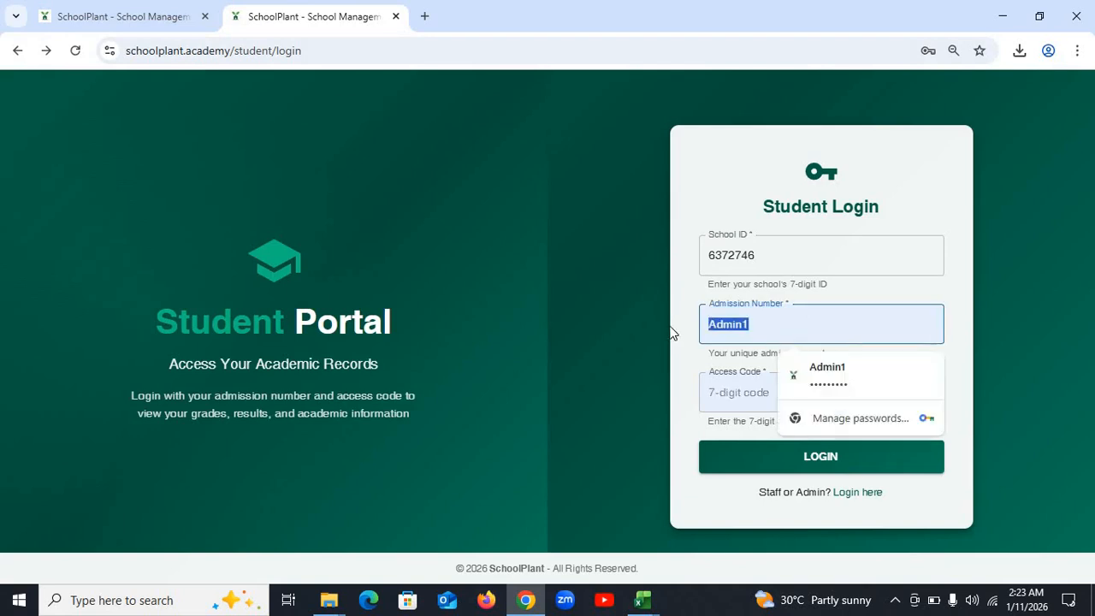
pyautogui.press('BackSpace')
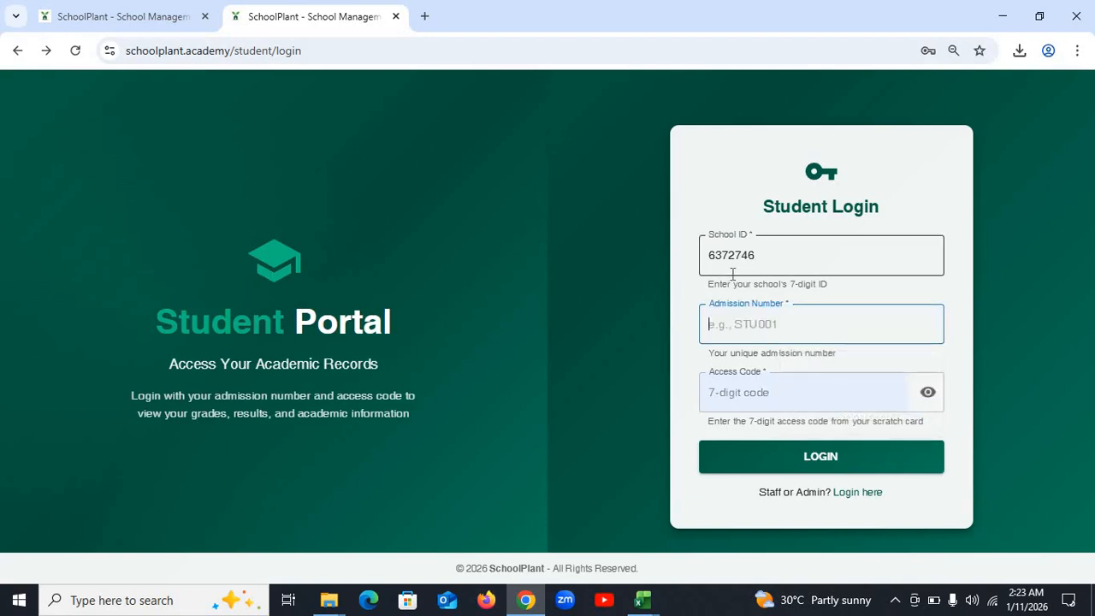
# - Generate the Ranked Student Report for JS 1A, session 2026/2027, First Term
pyautogui.click(743, 332)
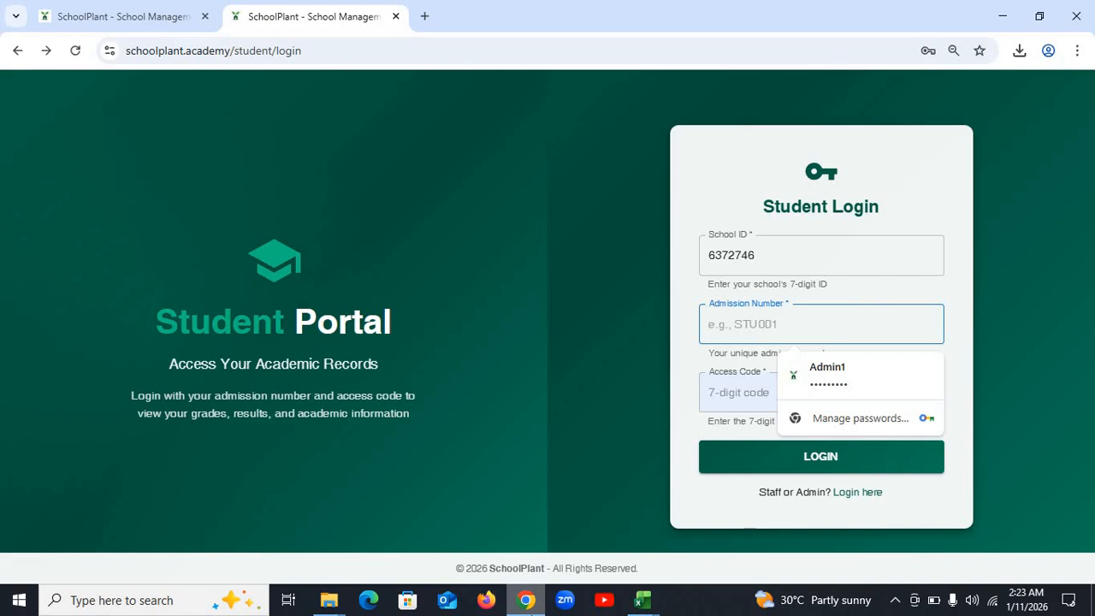
pyautogui.click(108, 16)
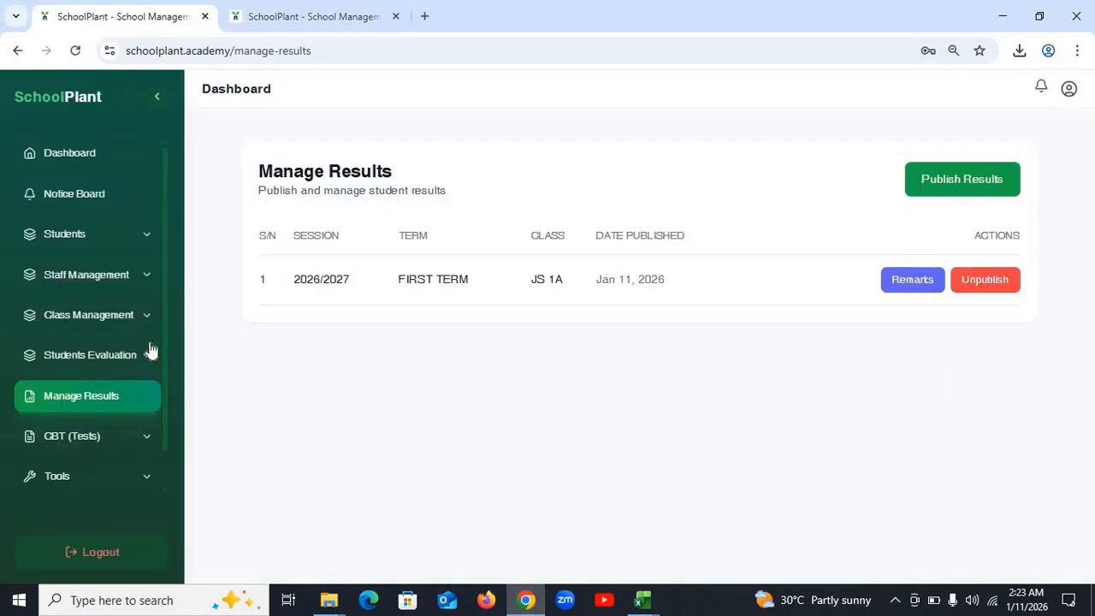
pyautogui.click(108, 357)
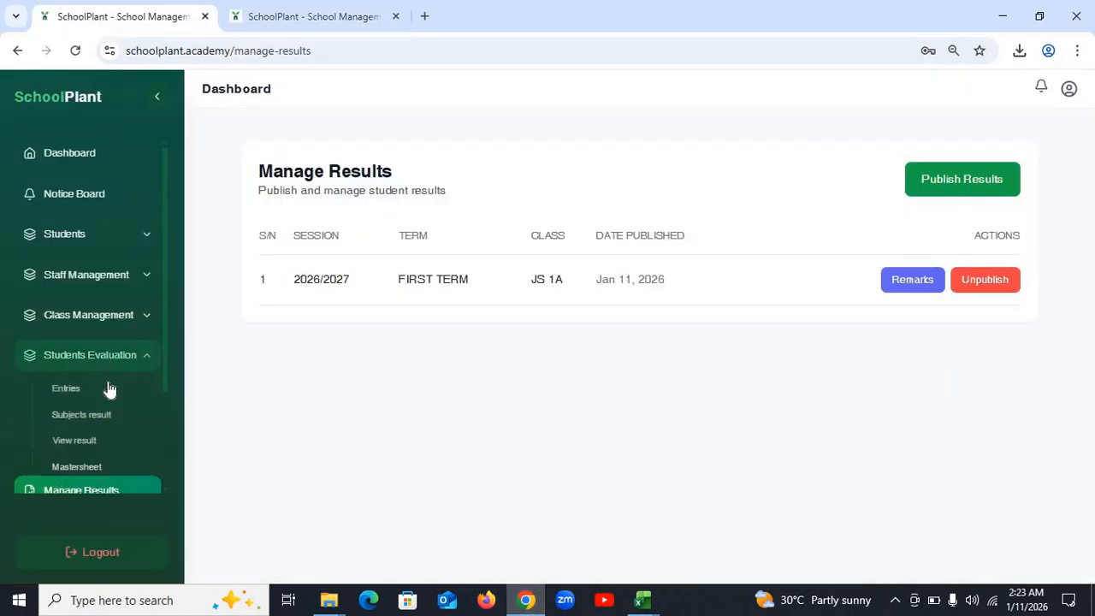
pyautogui.click(85, 440)
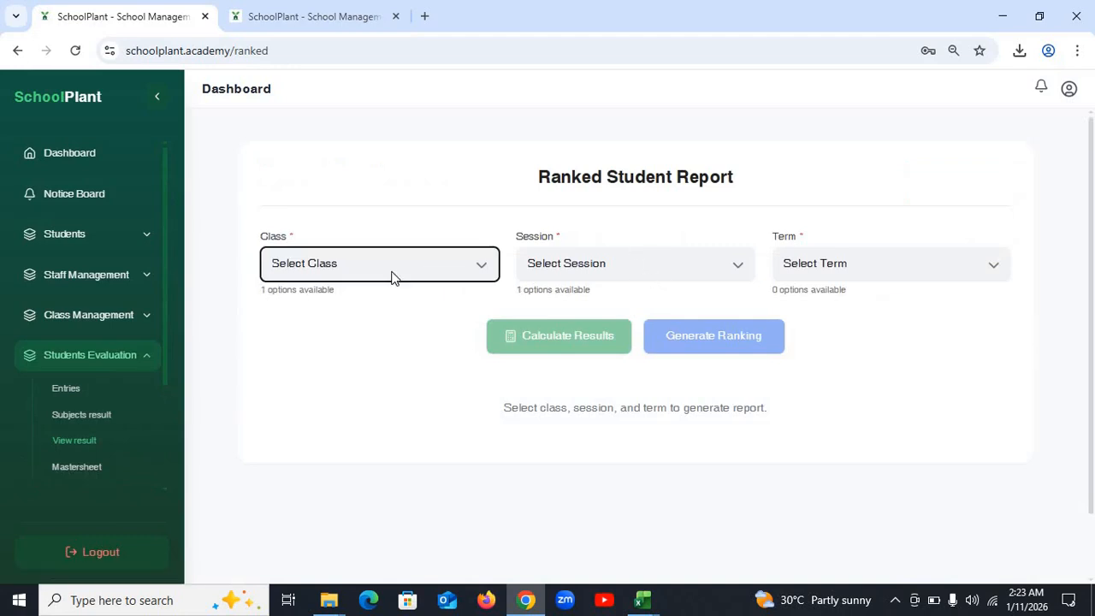
pyautogui.click(392, 274)
pyautogui.click(357, 317)
pyautogui.click(685, 269)
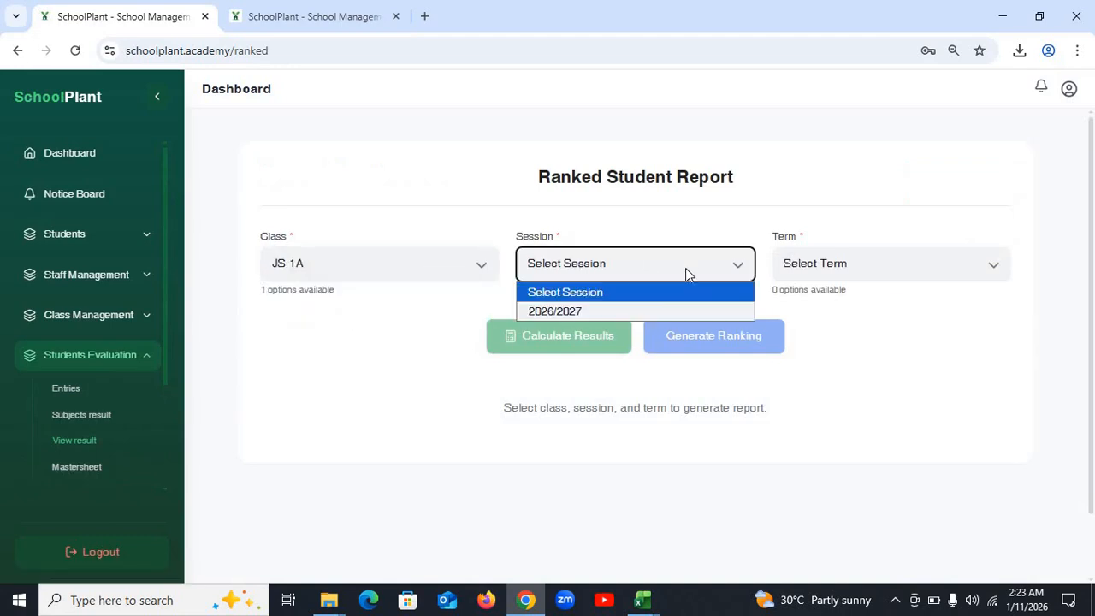
pyautogui.click(661, 311)
pyautogui.click(845, 267)
pyautogui.click(846, 310)
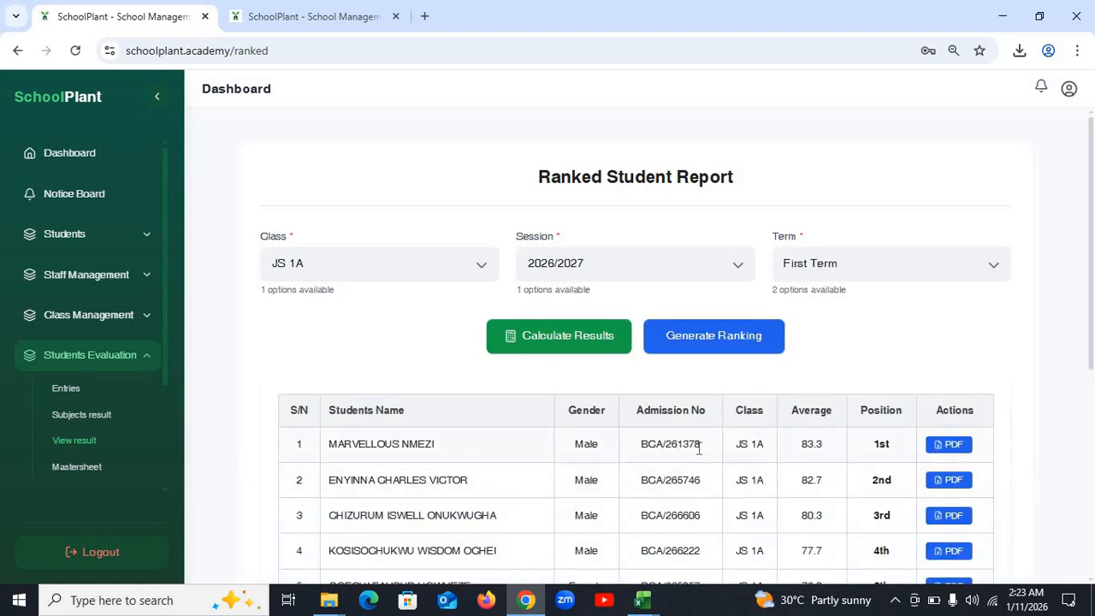
# - Copy the top-ranked student's admission number into the login form's Admission Number field
pyautogui.moveTo(699, 449); pyautogui.dragTo(607, 451)
pyautogui.hotkey('ctrl', 'c')
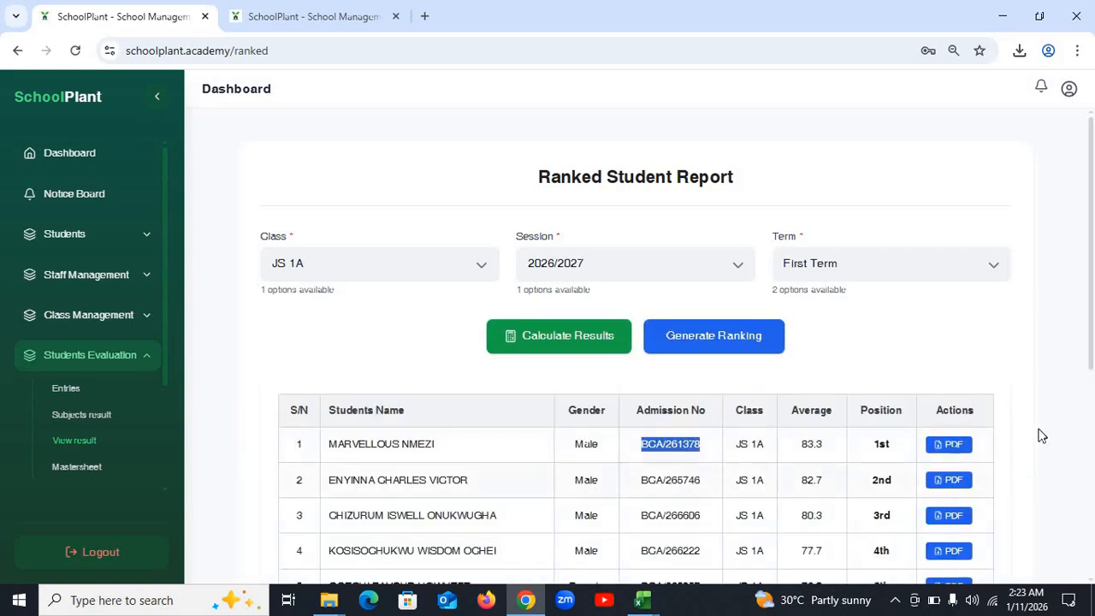
pyautogui.click(285, 12)
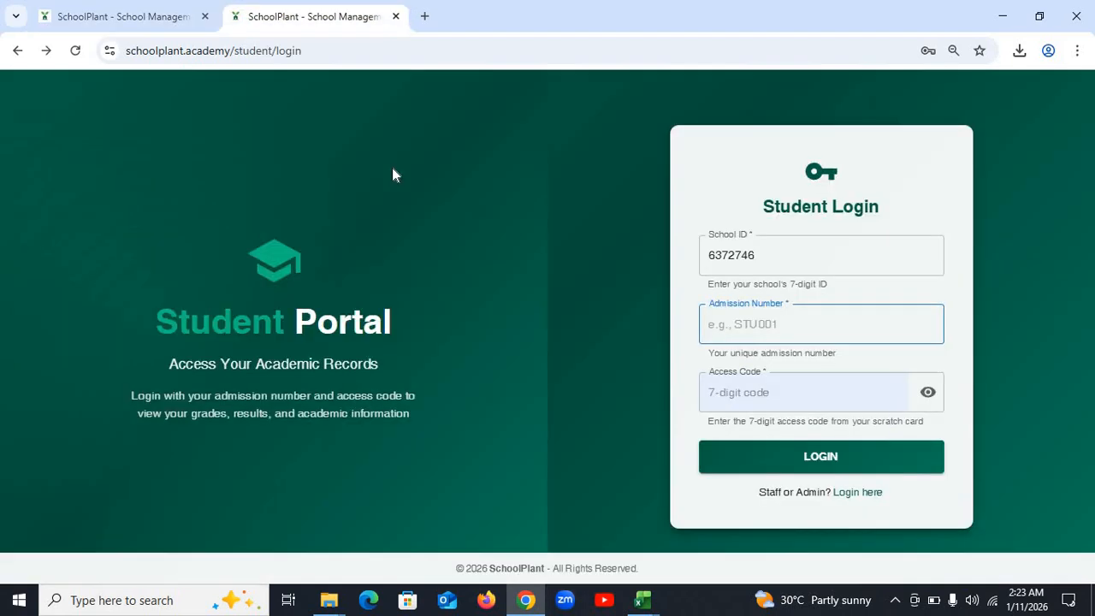
pyautogui.click(783, 326)
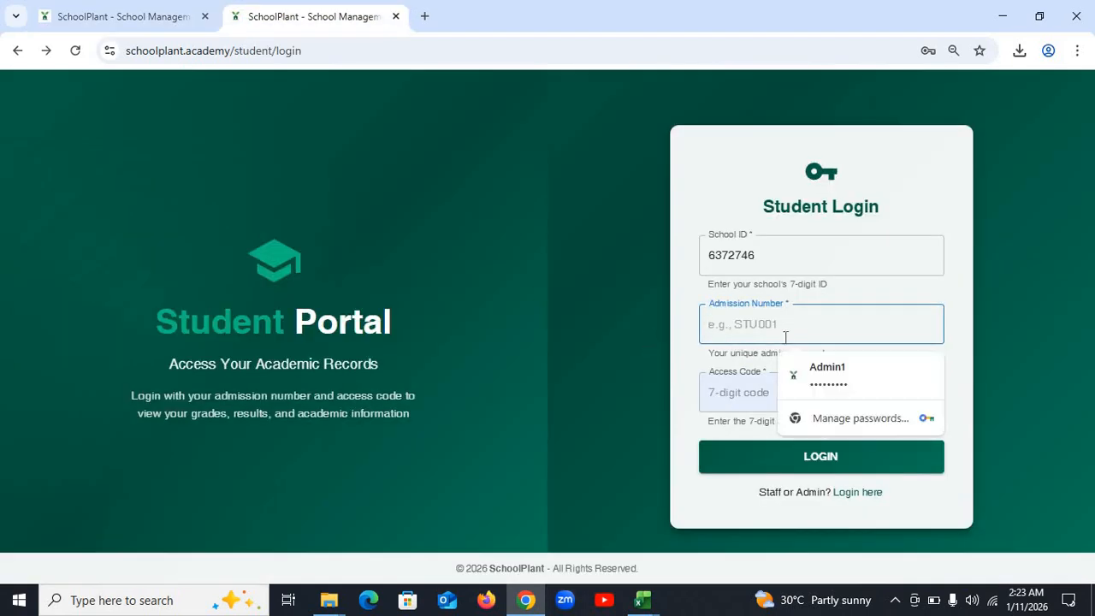
pyautogui.hotkey('ctrl', 'v')
pyautogui.click(793, 390)
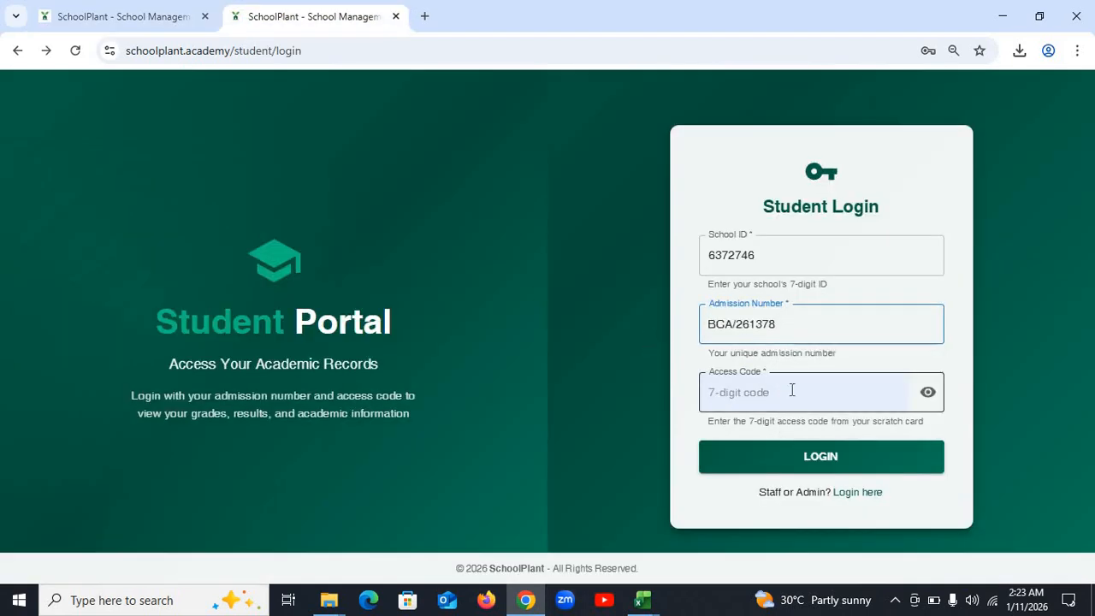
pyautogui.click(149, 28)
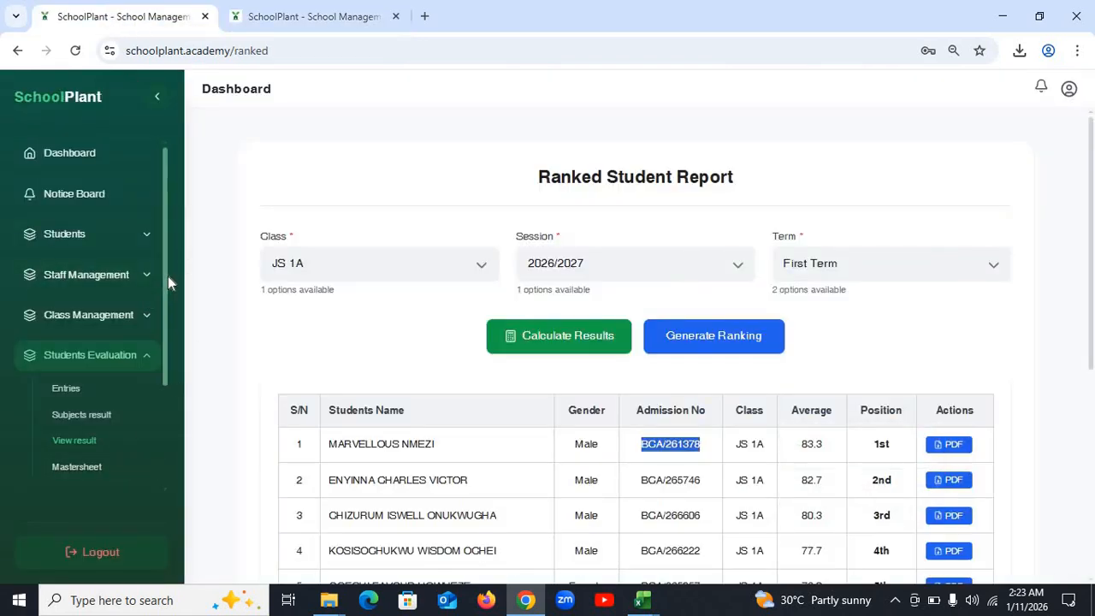
pyautogui.moveTo(167, 277); pyautogui.dragTo(163, 383)
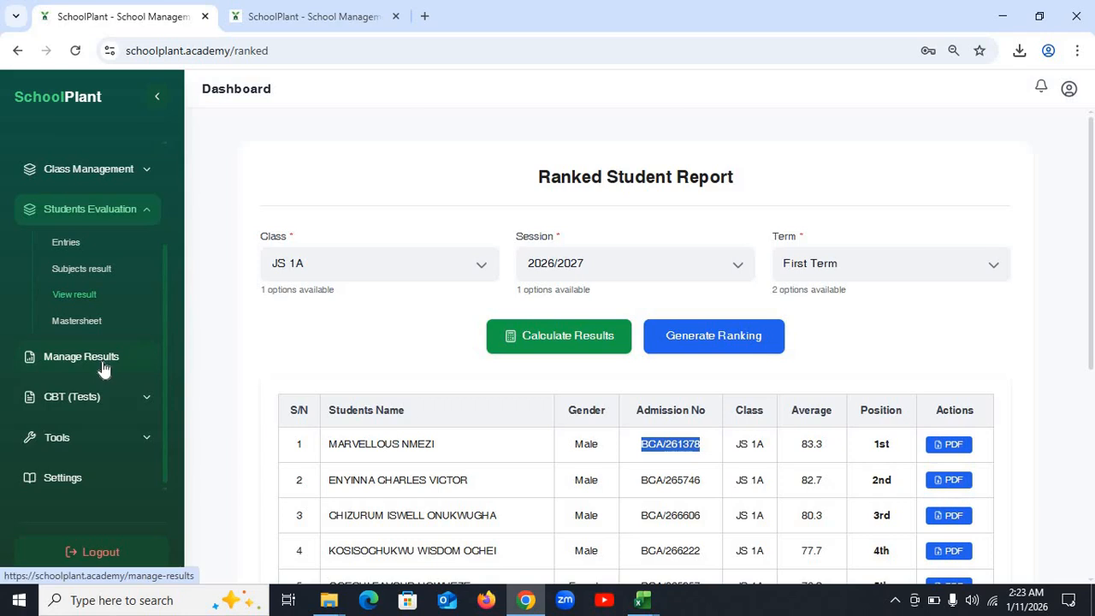
# - Look up the claimed access code under Tools and start entering it in the Access Code field
pyautogui.click(99, 447)
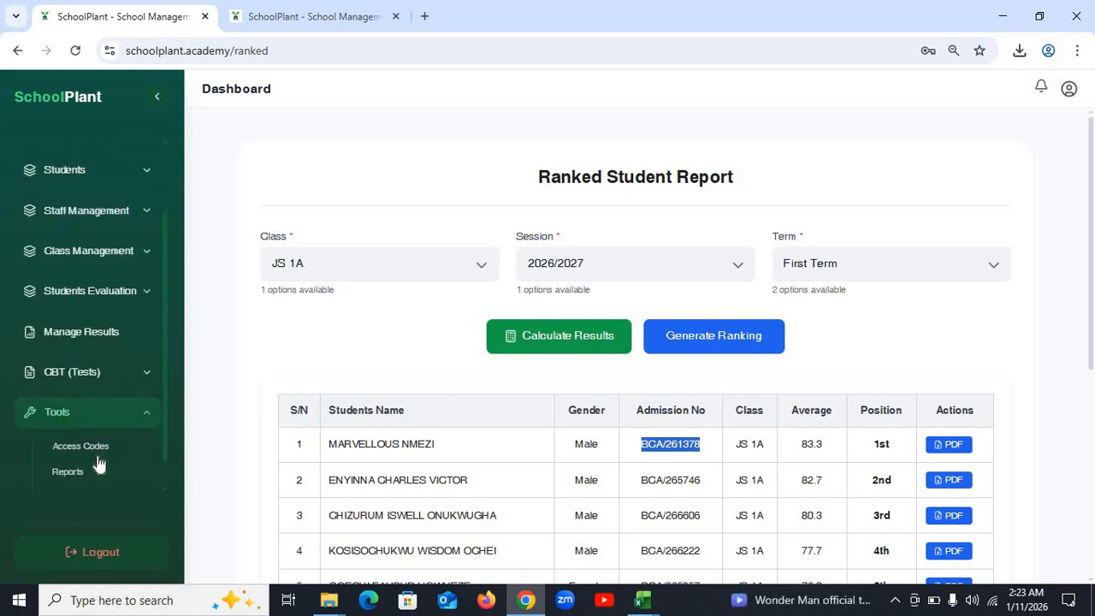
pyautogui.click(86, 390)
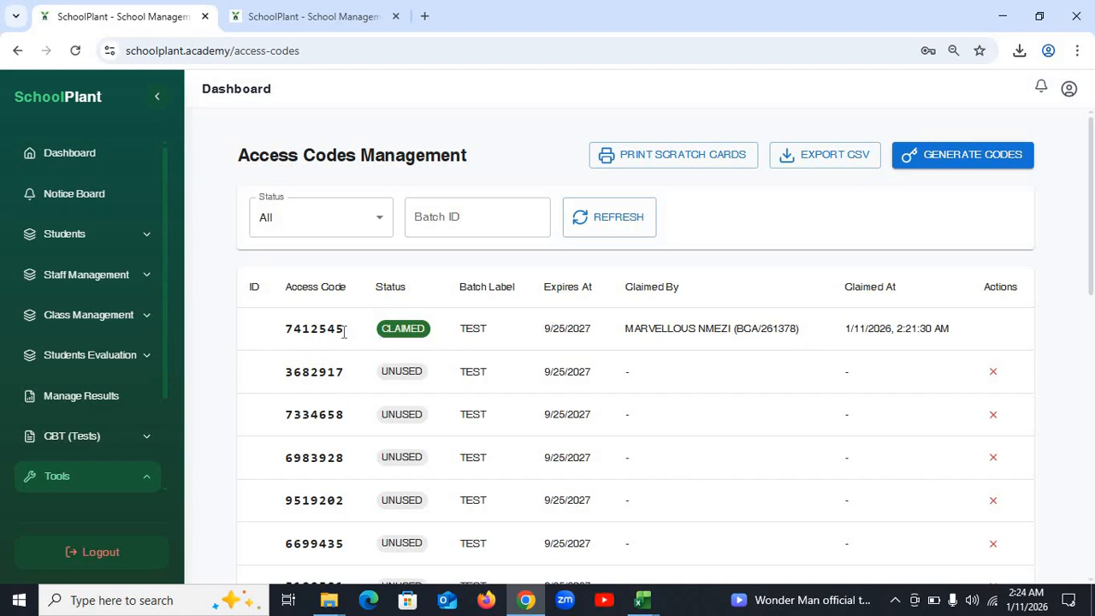
pyautogui.doubleClick(287, 327)
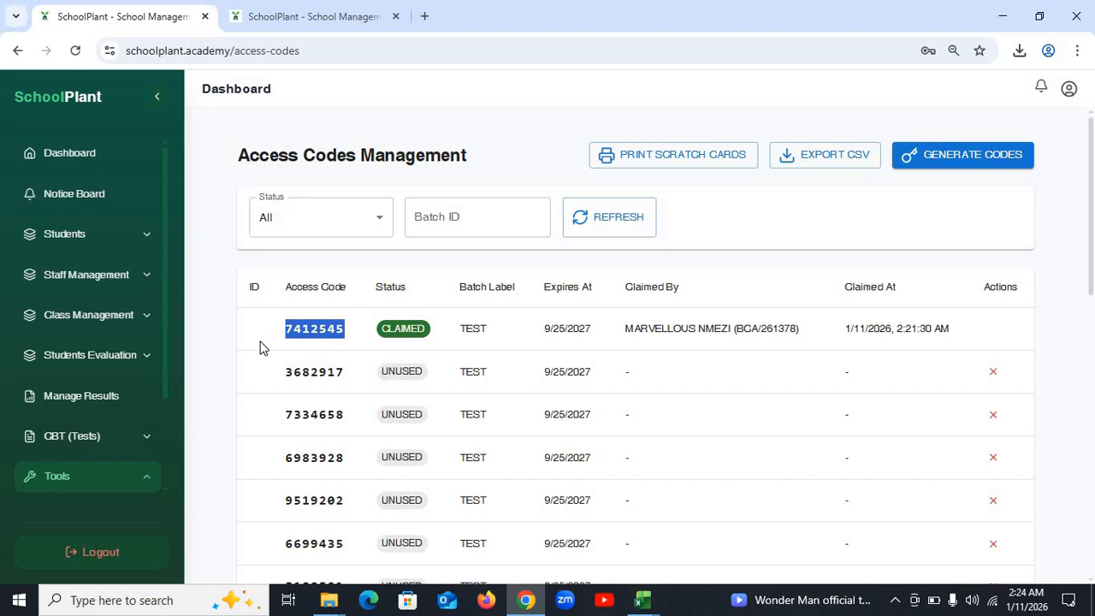
pyautogui.click(346, 15)
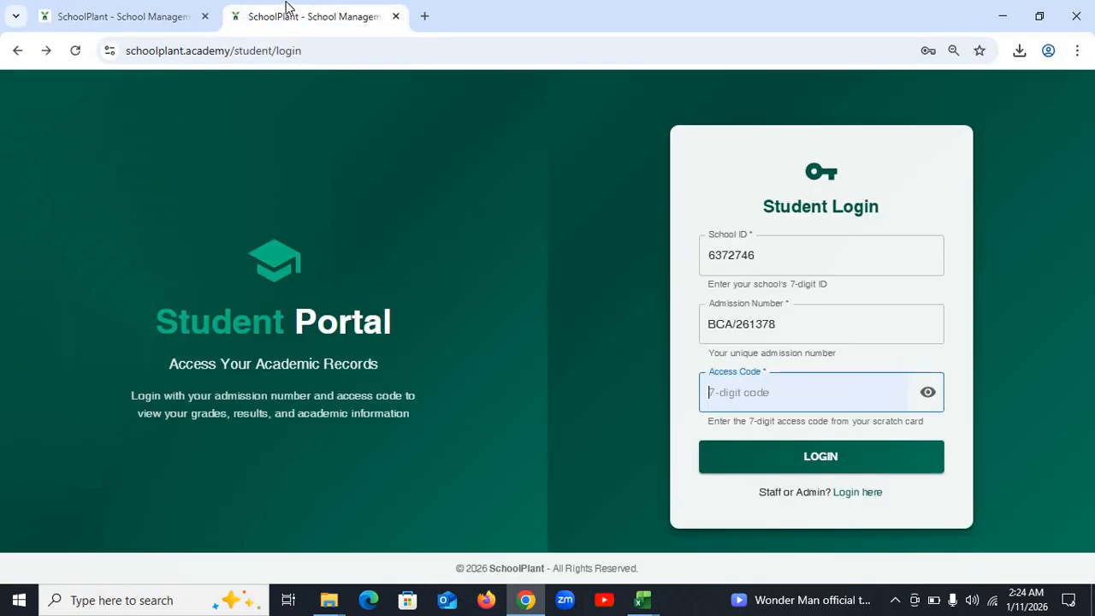
pyautogui.click(808, 393)
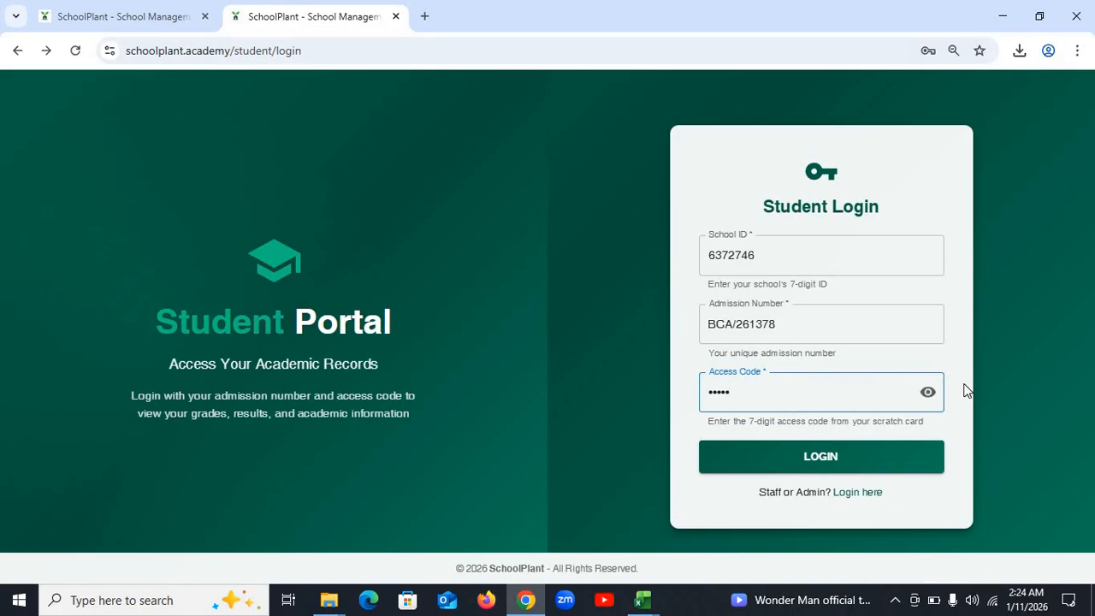
pyautogui.click(927, 393)
pyautogui.click(927, 393)
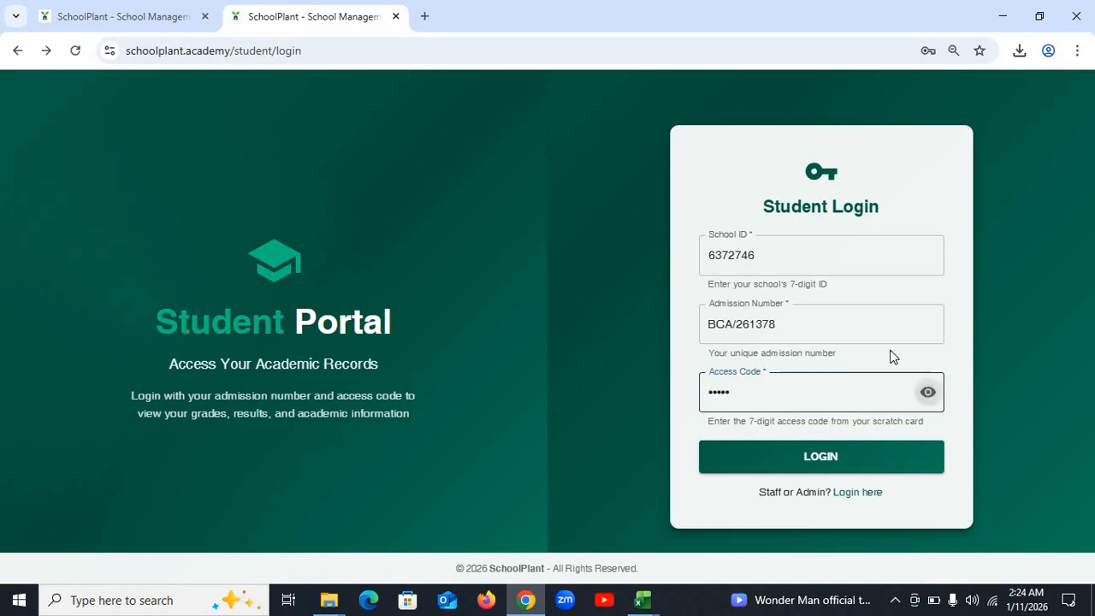
# - Correct the access code against the codes list and log into the student portal
pyautogui.click(176, 18)
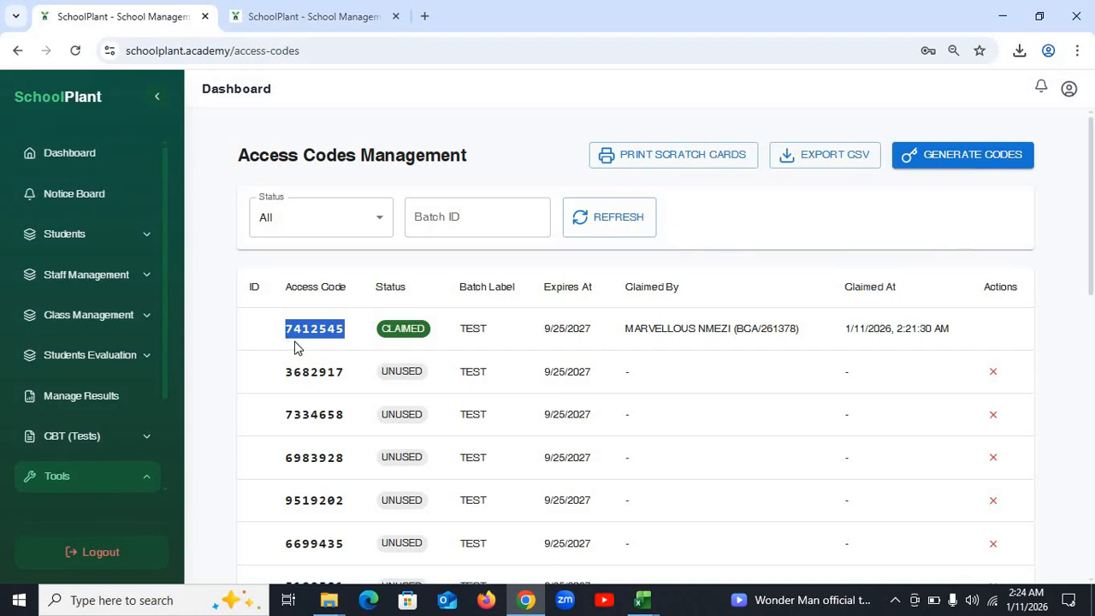
pyautogui.click(356, 12)
pyautogui.click(801, 402)
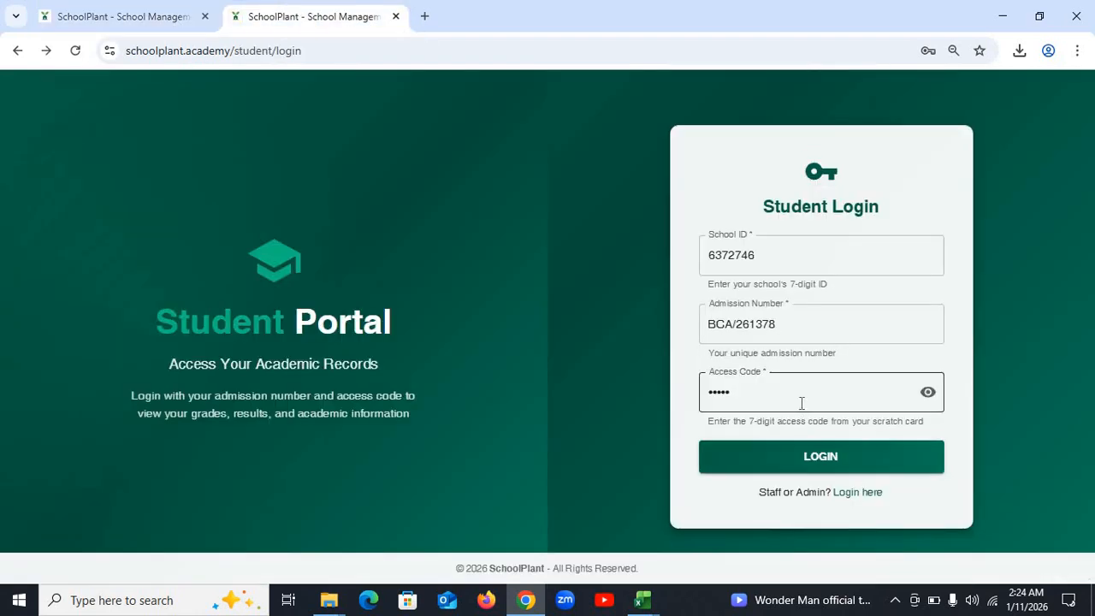
pyautogui.moveTo(801, 403); pyautogui.dragTo(646, 397)
pyautogui.click(729, 403)
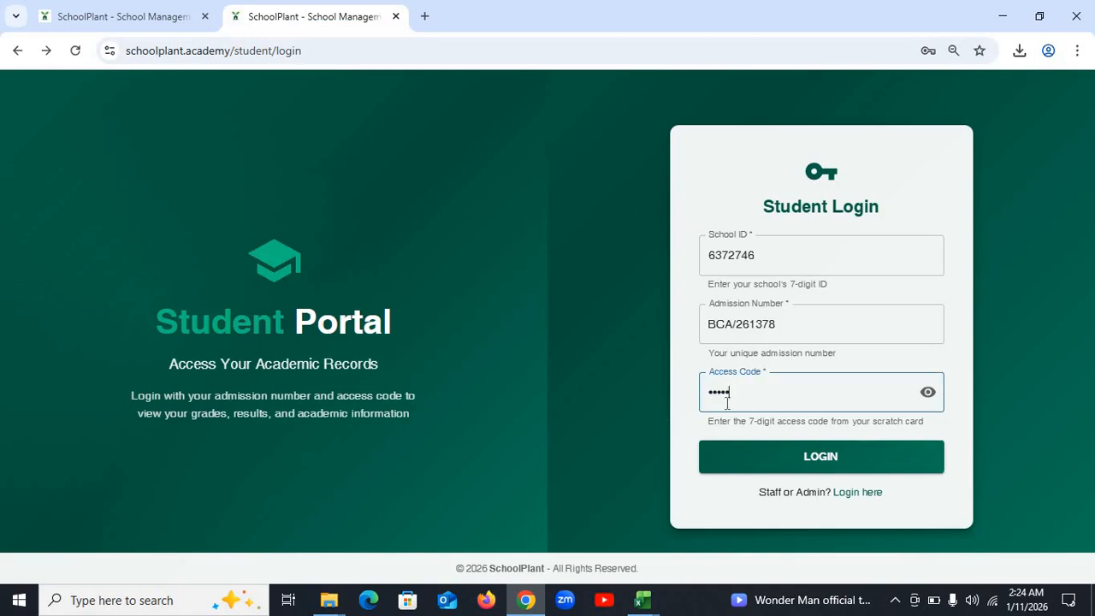
pyautogui.press('BackSpace')
pyautogui.write('••')
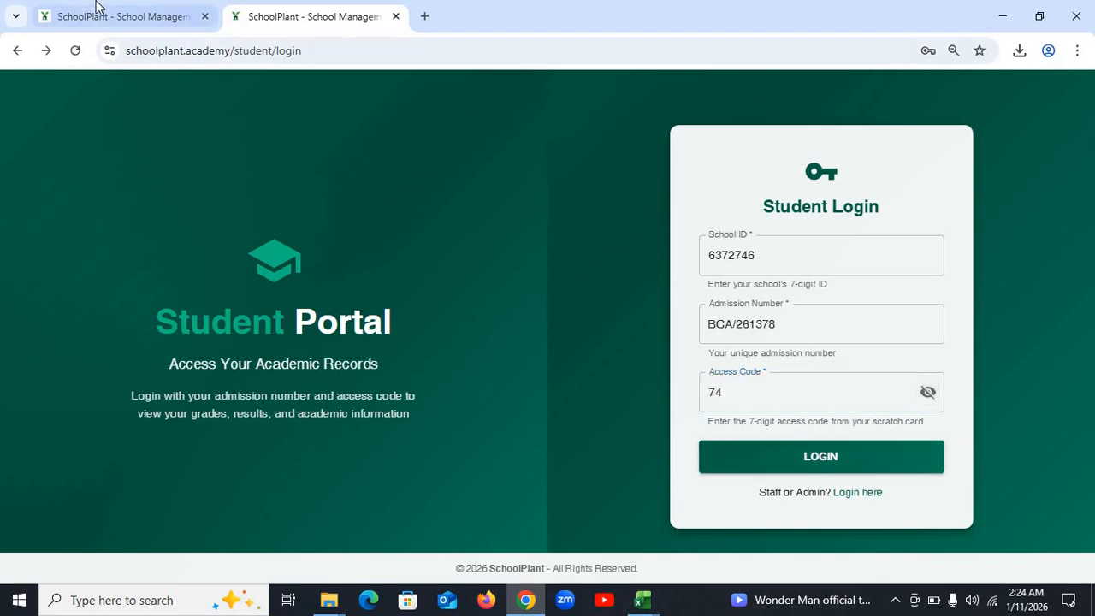
pyautogui.click(151, 15)
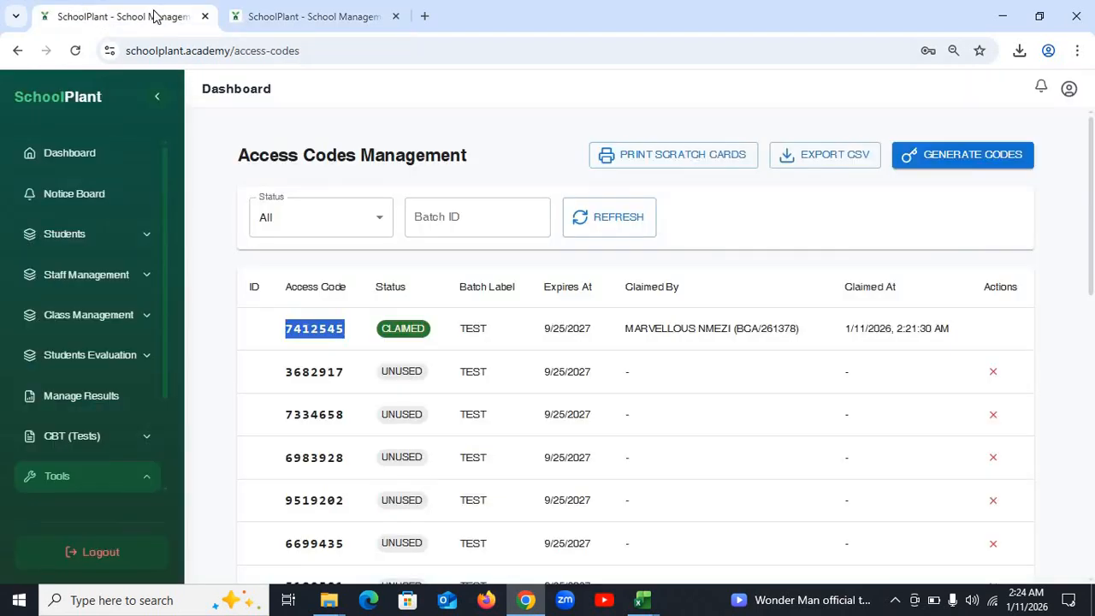
pyautogui.click(292, 23)
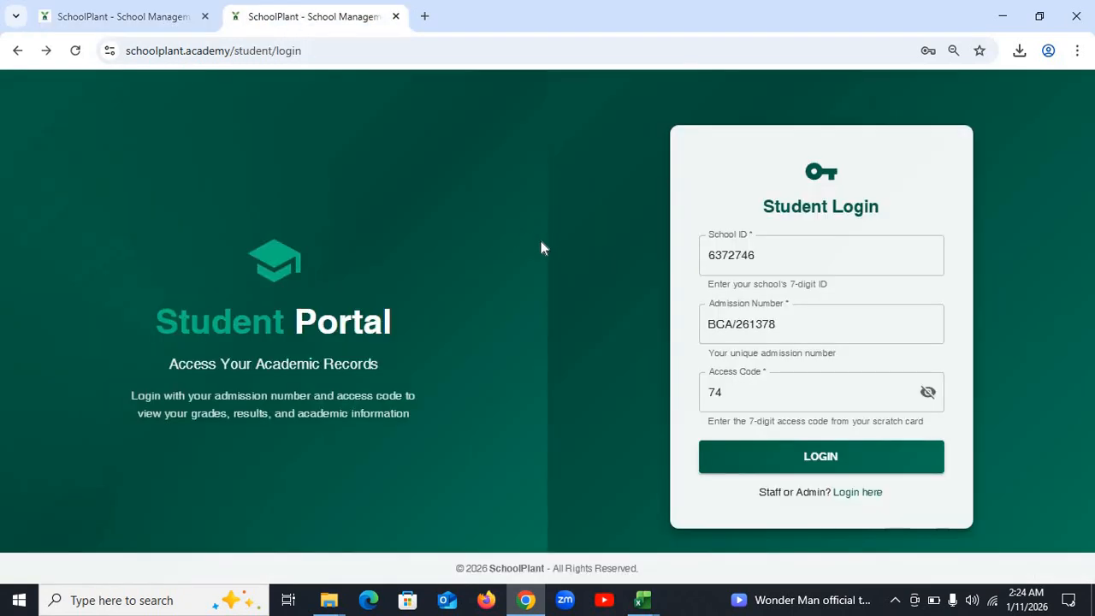
pyautogui.click(739, 383)
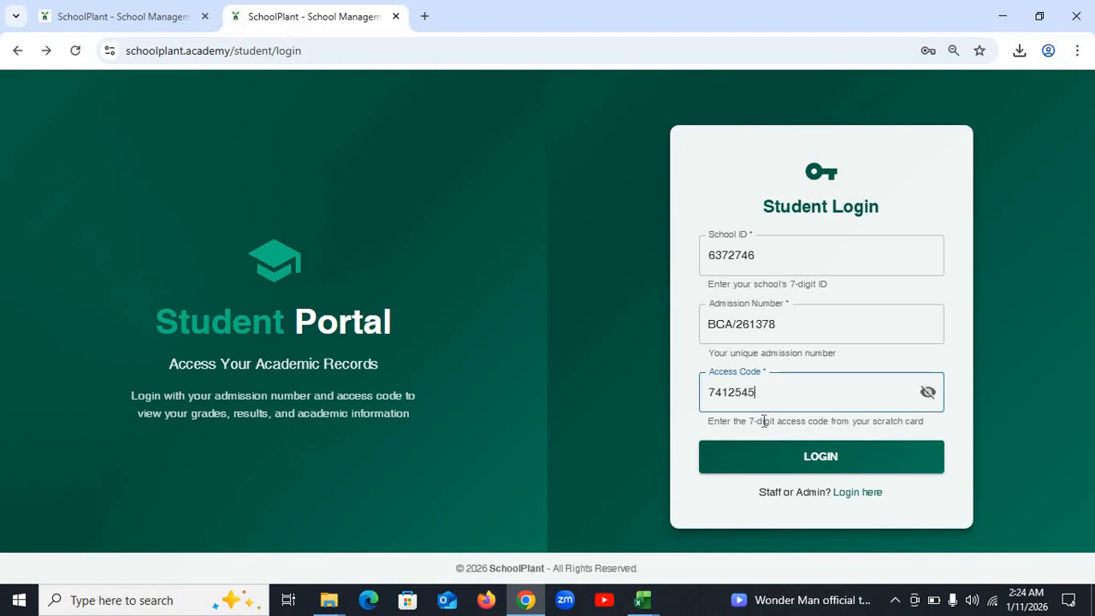
pyautogui.click(928, 391)
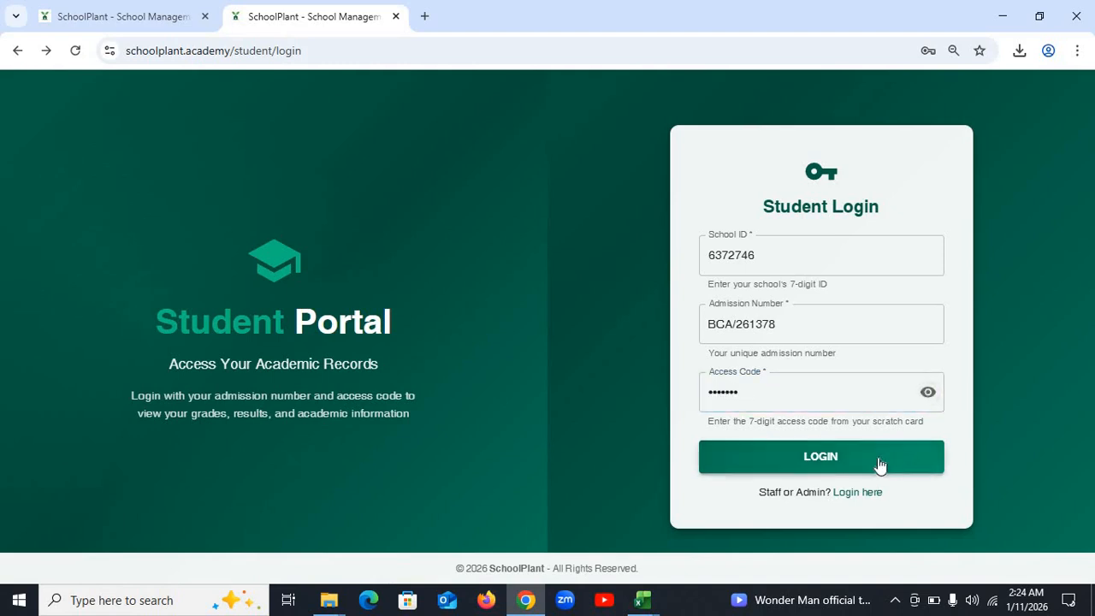
pyautogui.click(880, 463)
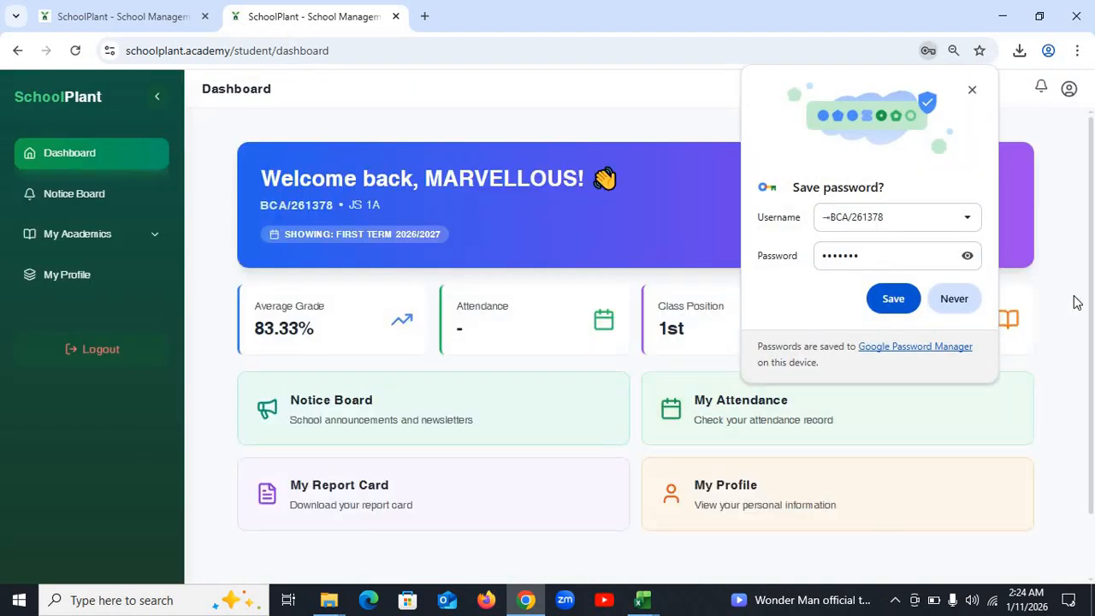
# - Dismiss Chrome's save-password prompt and reopen the admin Ranked Student Report page
pyautogui.click(972, 92)
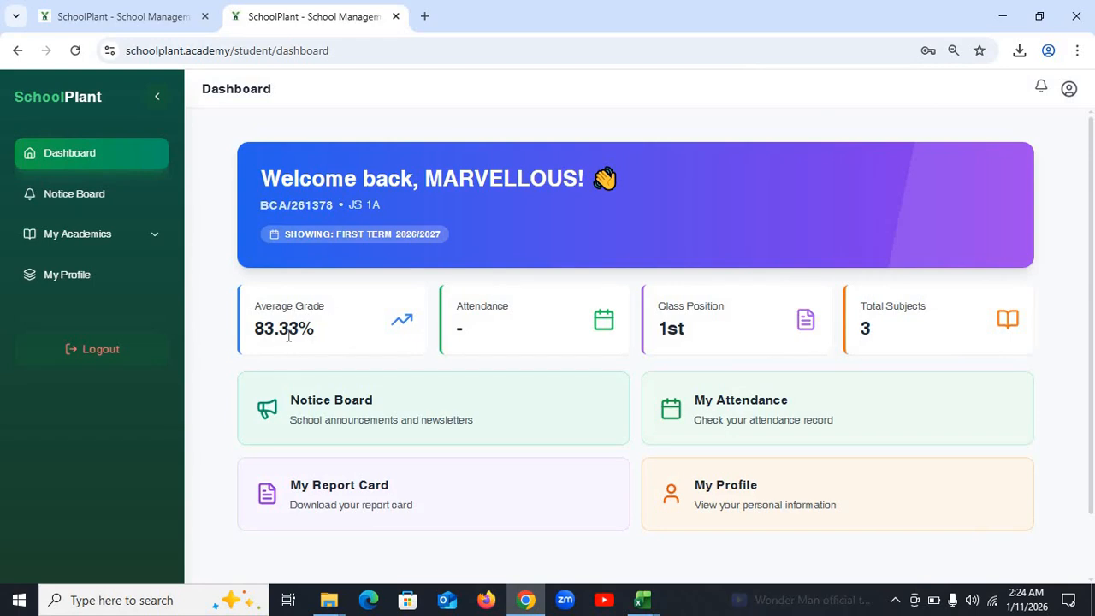
pyautogui.click(110, 23)
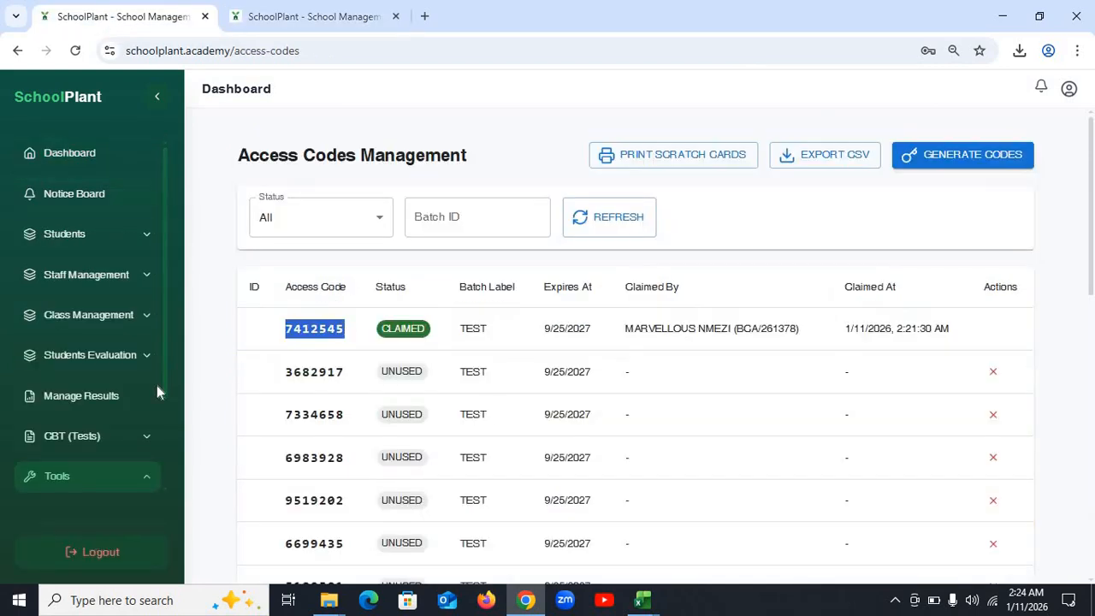
pyautogui.click(113, 358)
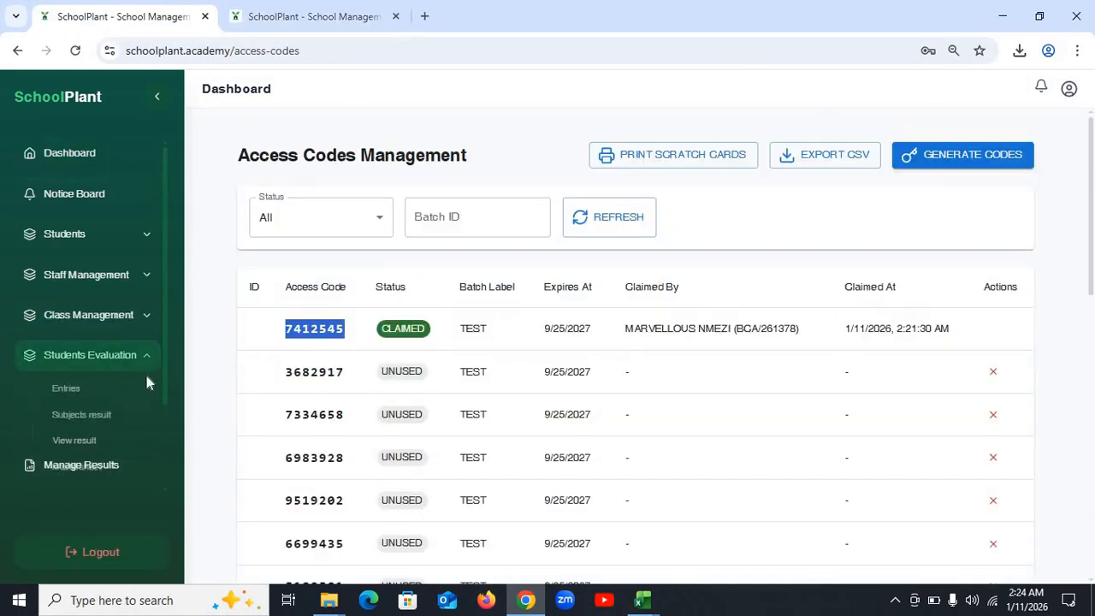
pyautogui.click(92, 442)
# - Check the empty Class dropdown, then return to the student dashboard
pyautogui.click(402, 266)
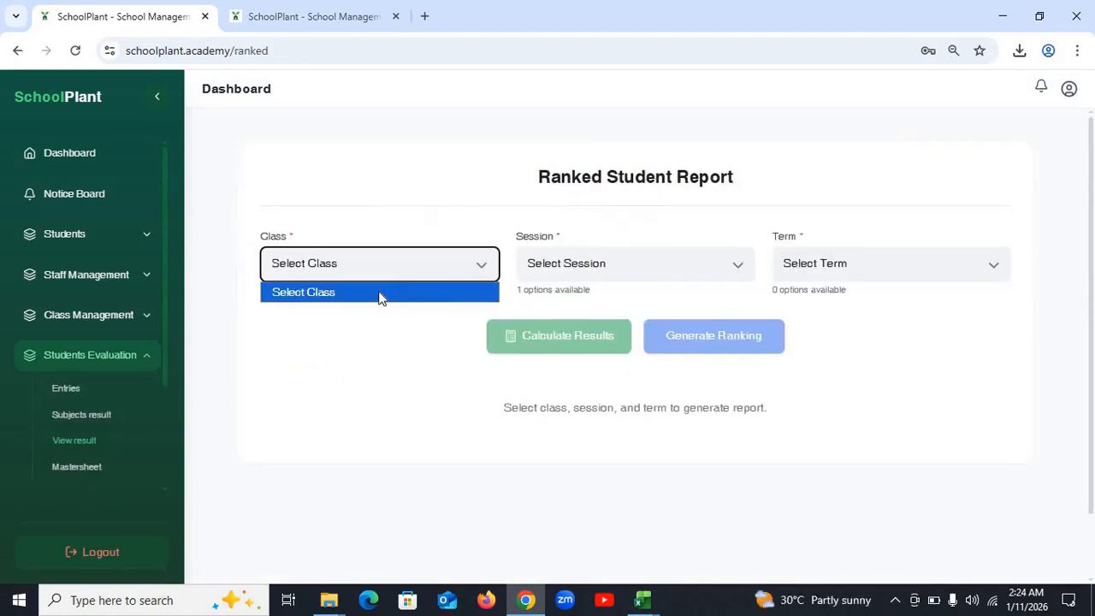
pyautogui.click(407, 271)
pyautogui.click(405, 272)
pyautogui.click(406, 273)
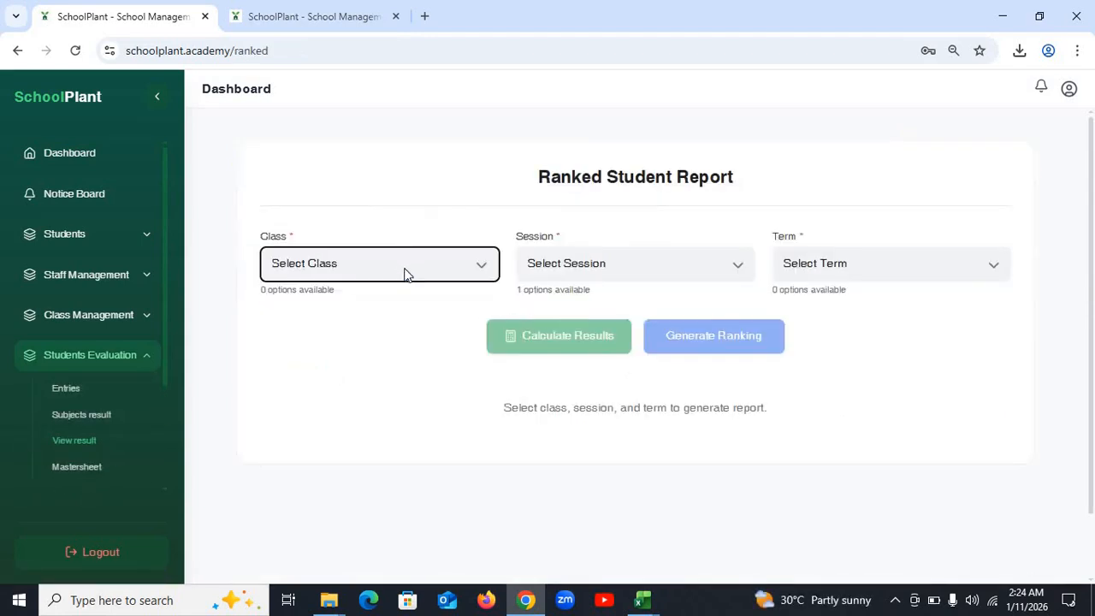
pyautogui.click(298, 18)
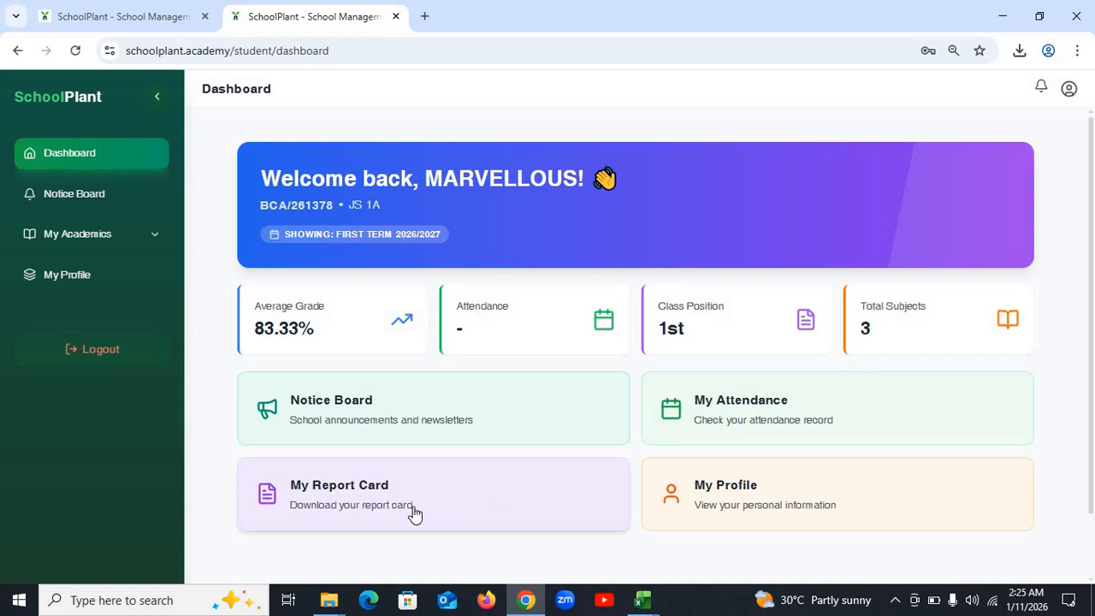
# - Open My Report Card, review the 2026/2027 First Term results, and download the PDF
pyautogui.click(356, 493)
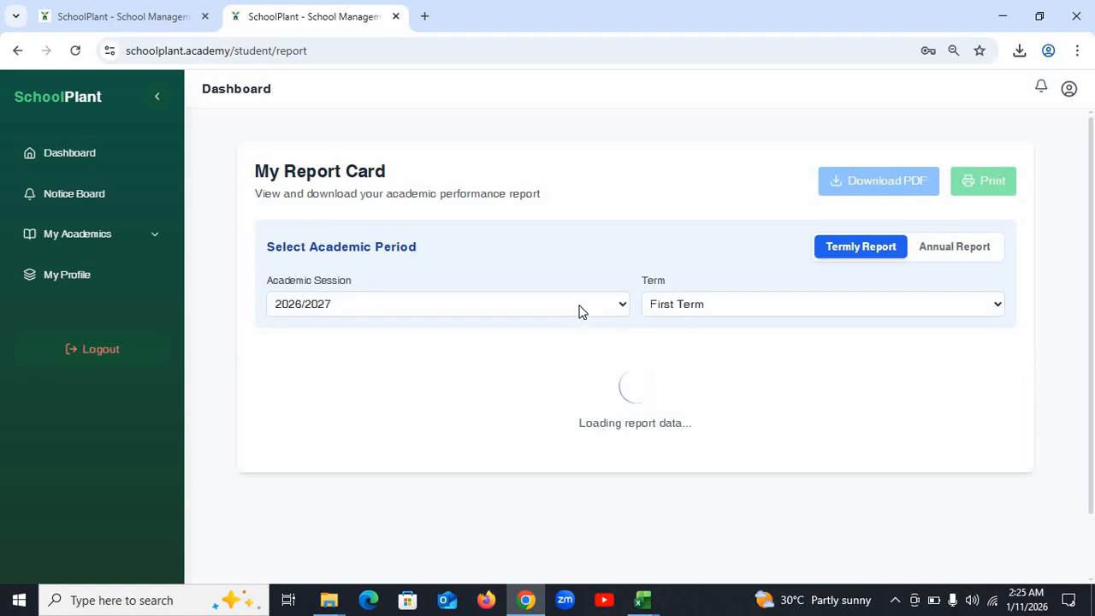
pyautogui.scroll(-6, 716, 347)
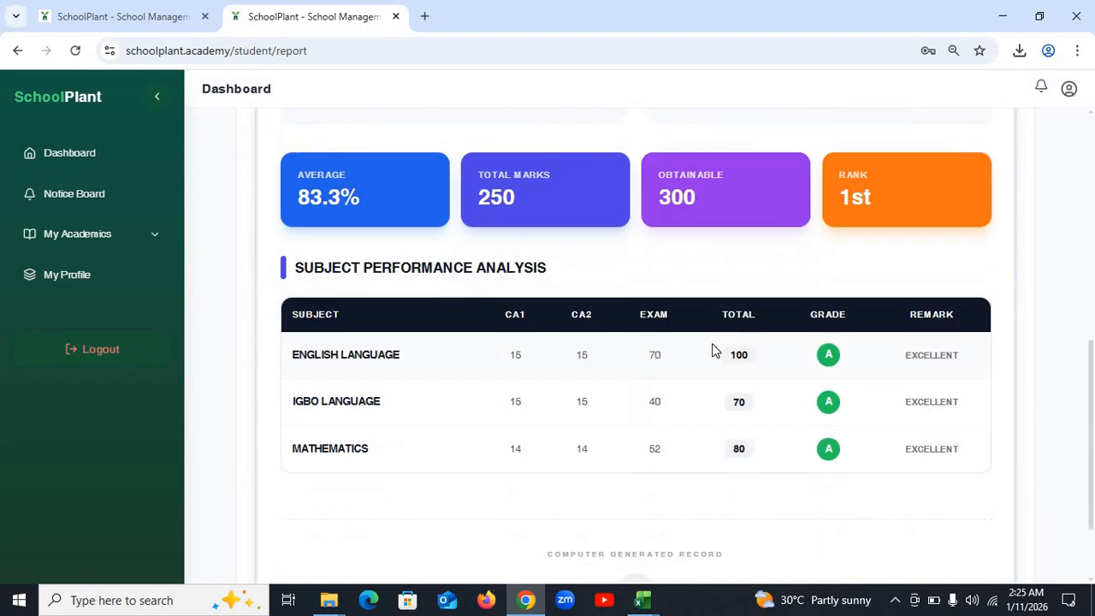
pyautogui.scroll(-2, 713, 347)
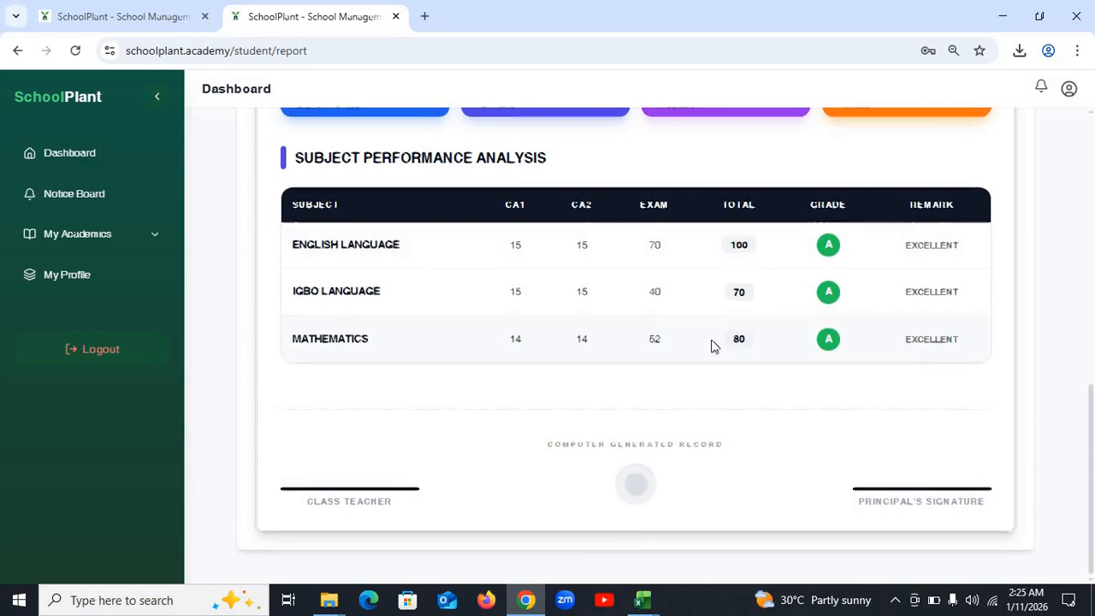
pyautogui.scroll(3, 712, 345)
pyautogui.scroll(3, 711, 345)
pyautogui.scroll(2, 711, 351)
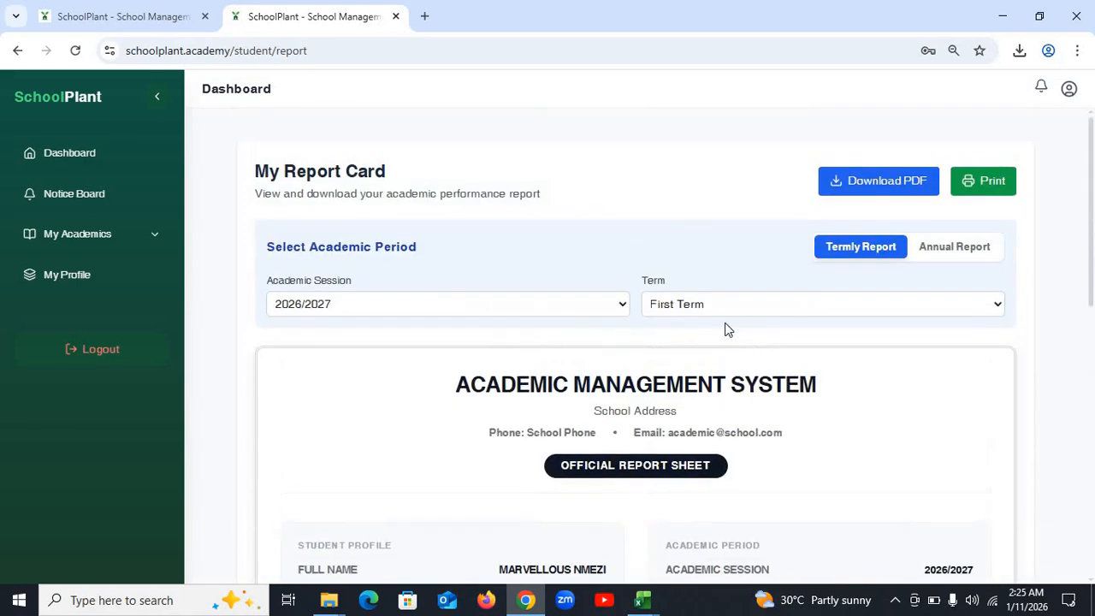
pyautogui.click(878, 182)
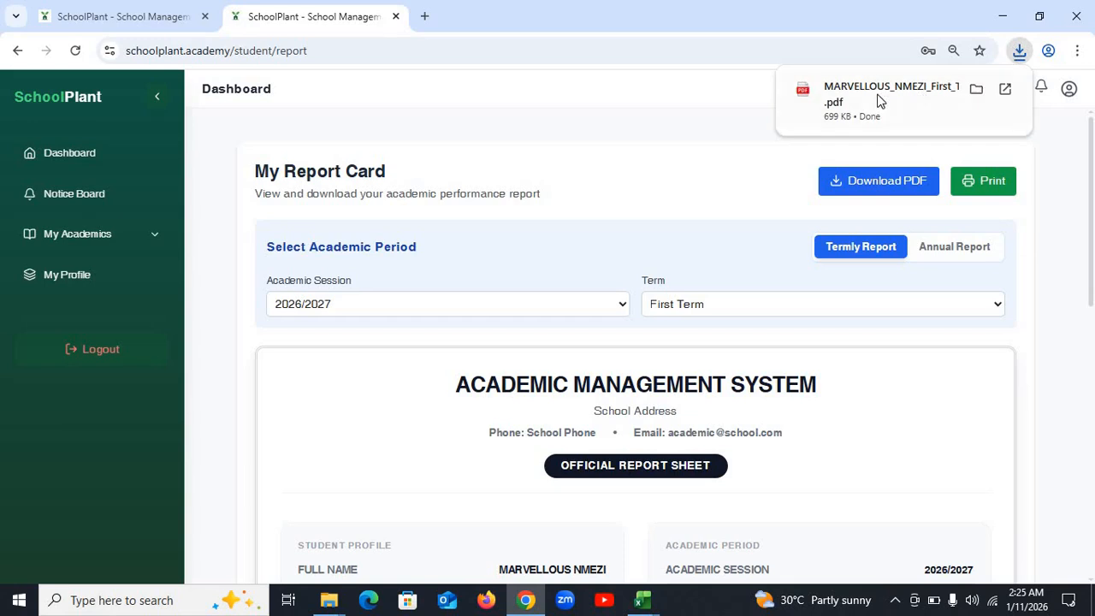
# - Open the downloaded report card PDF in Chrome and scroll through it
pyautogui.click(862, 103)
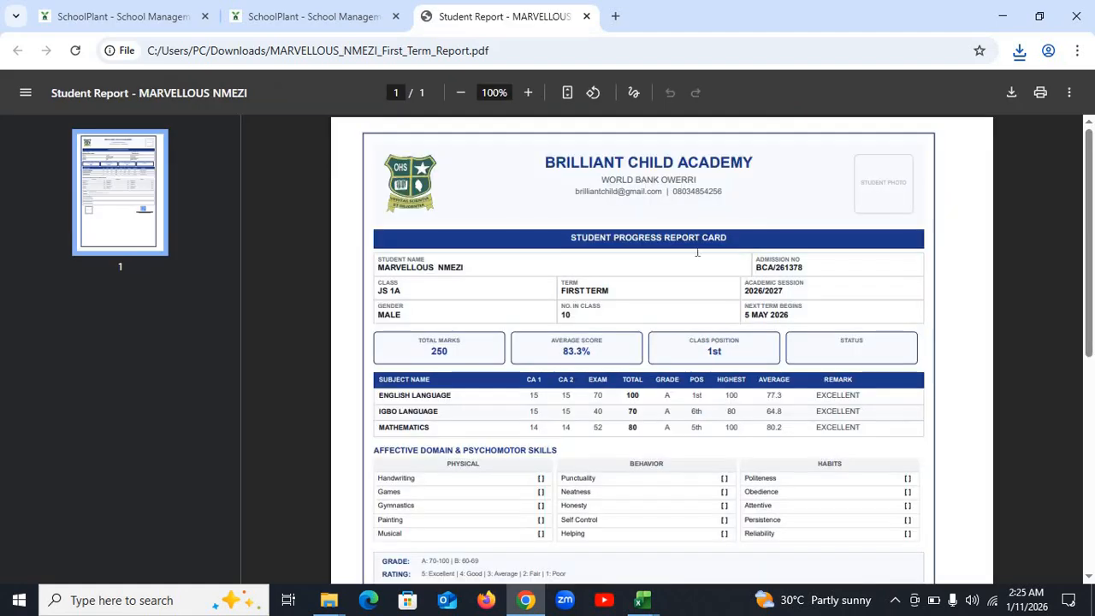
pyautogui.scroll(-5, 773, 342)
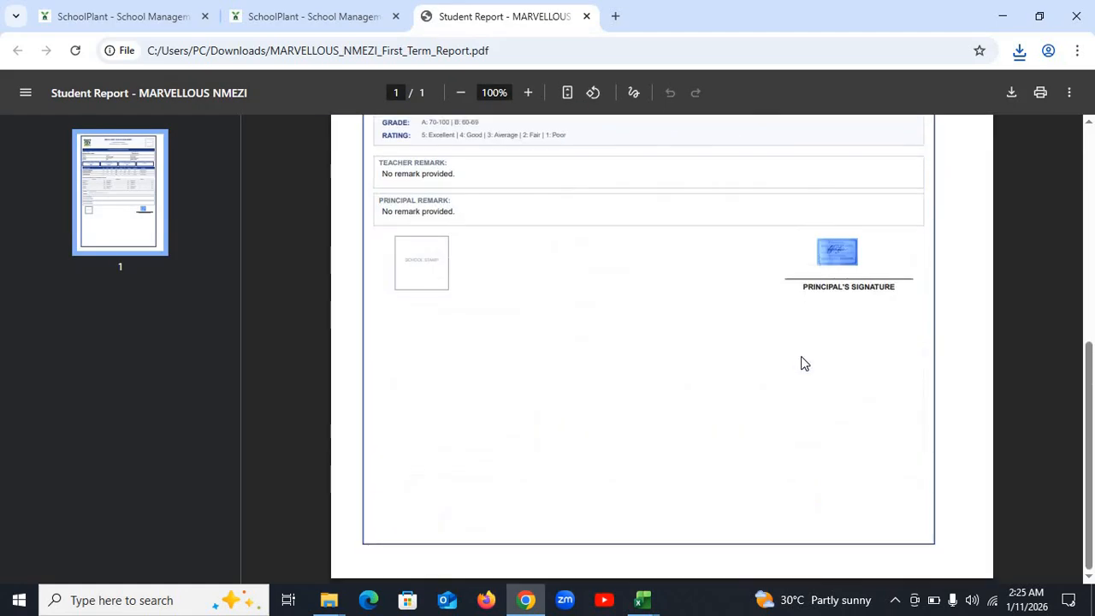
pyautogui.scroll(5, 804, 364)
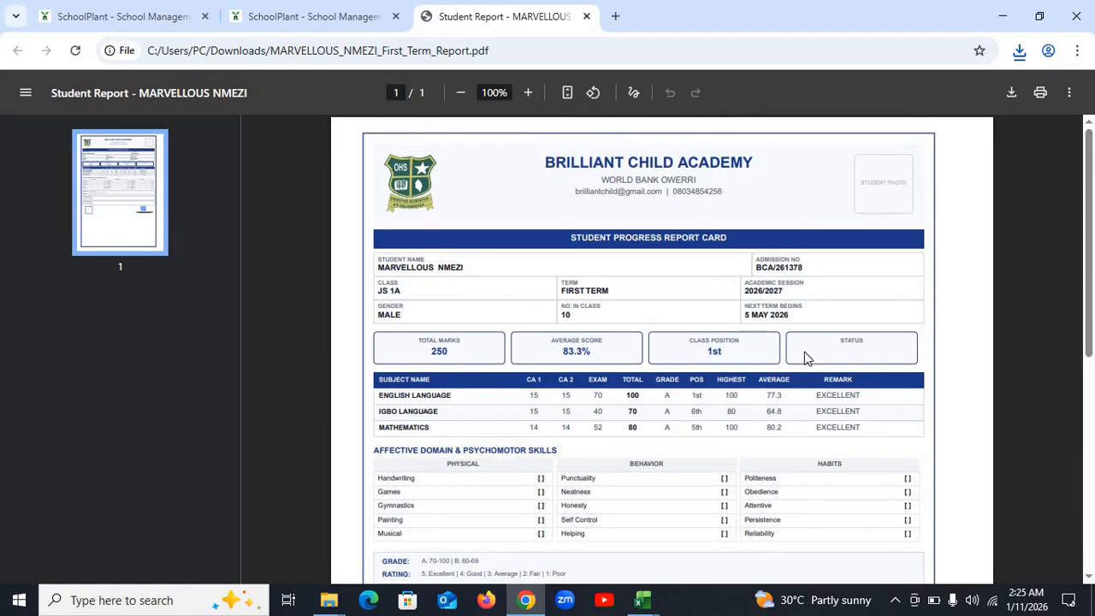
pyautogui.click(124, 13)
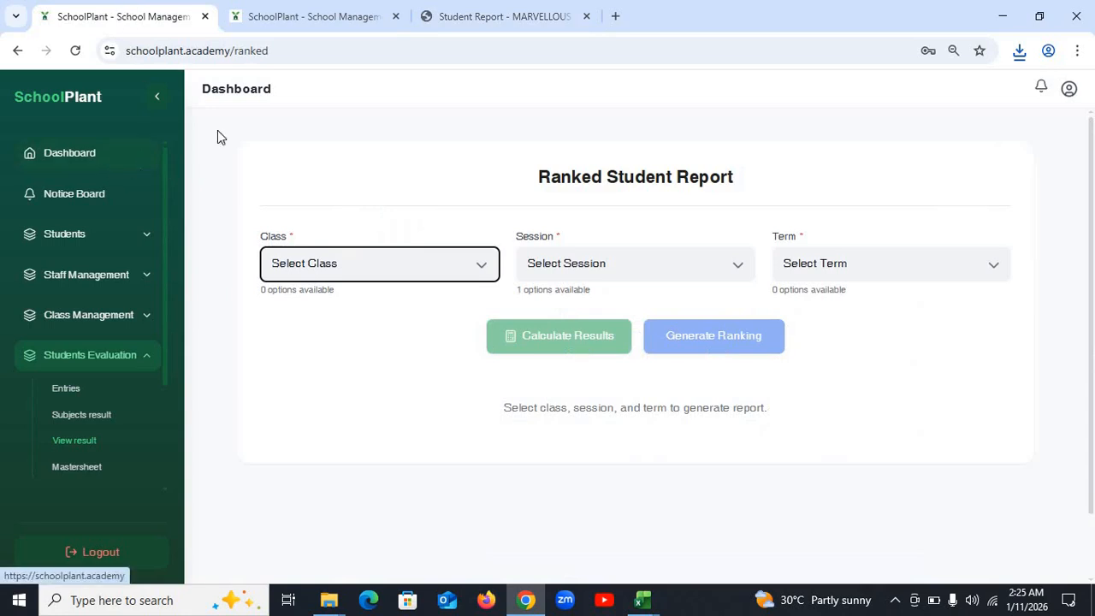
# - Minimise Chrome, the mastersheet workbook and the JS 1A workbook
pyautogui.click(1001, 15)
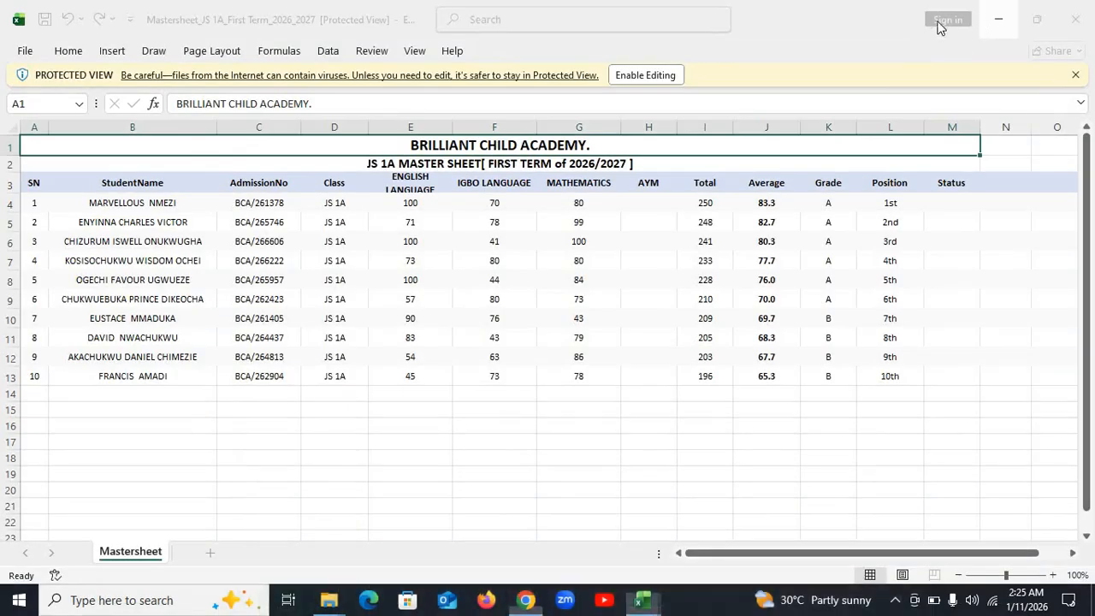
pyautogui.click(1000, 11)
pyautogui.click(1001, 9)
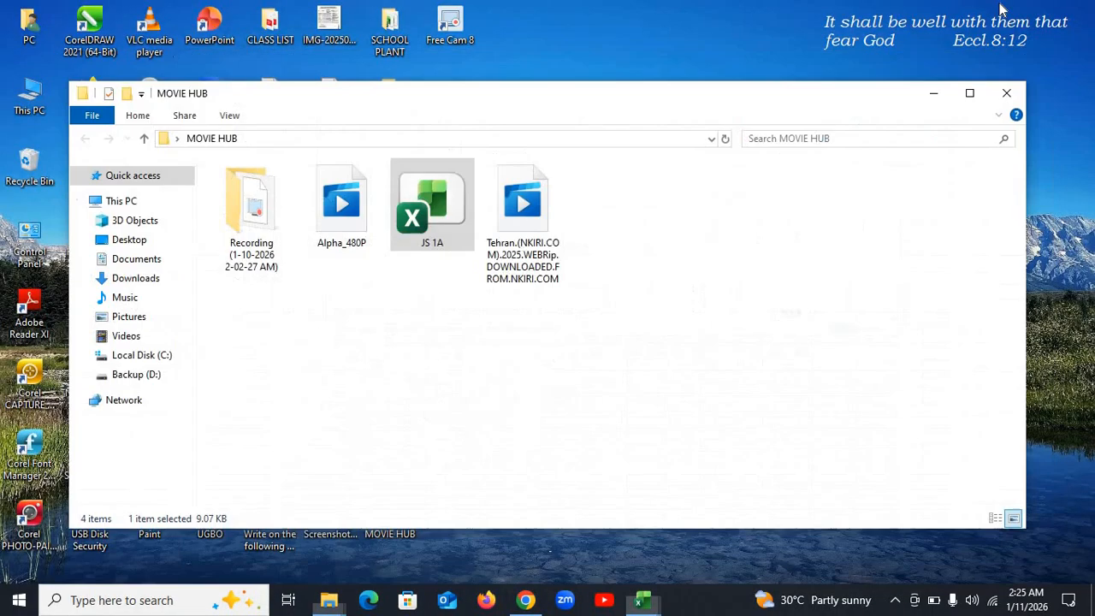